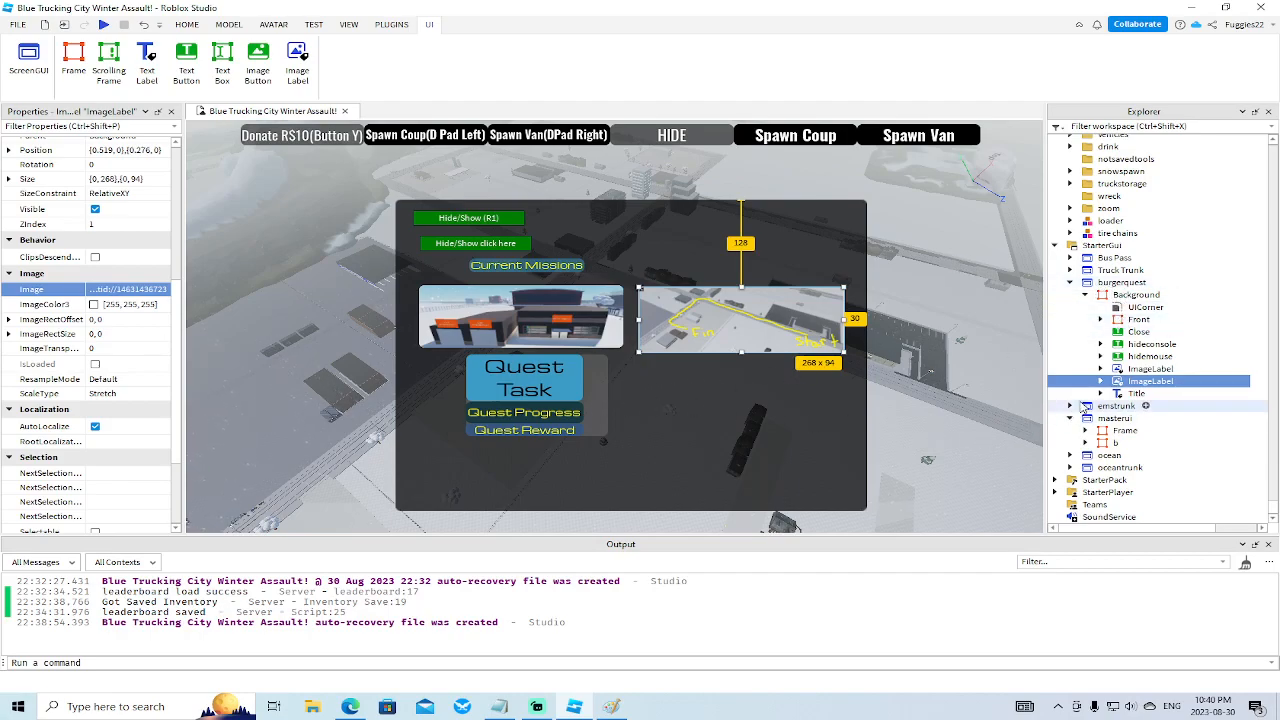
Narrow the Front frame in burgerquest to about 152 × 119 pixels so it fits around the quest labels.
{"action": "left_click", "coordinate": [1138, 319]}
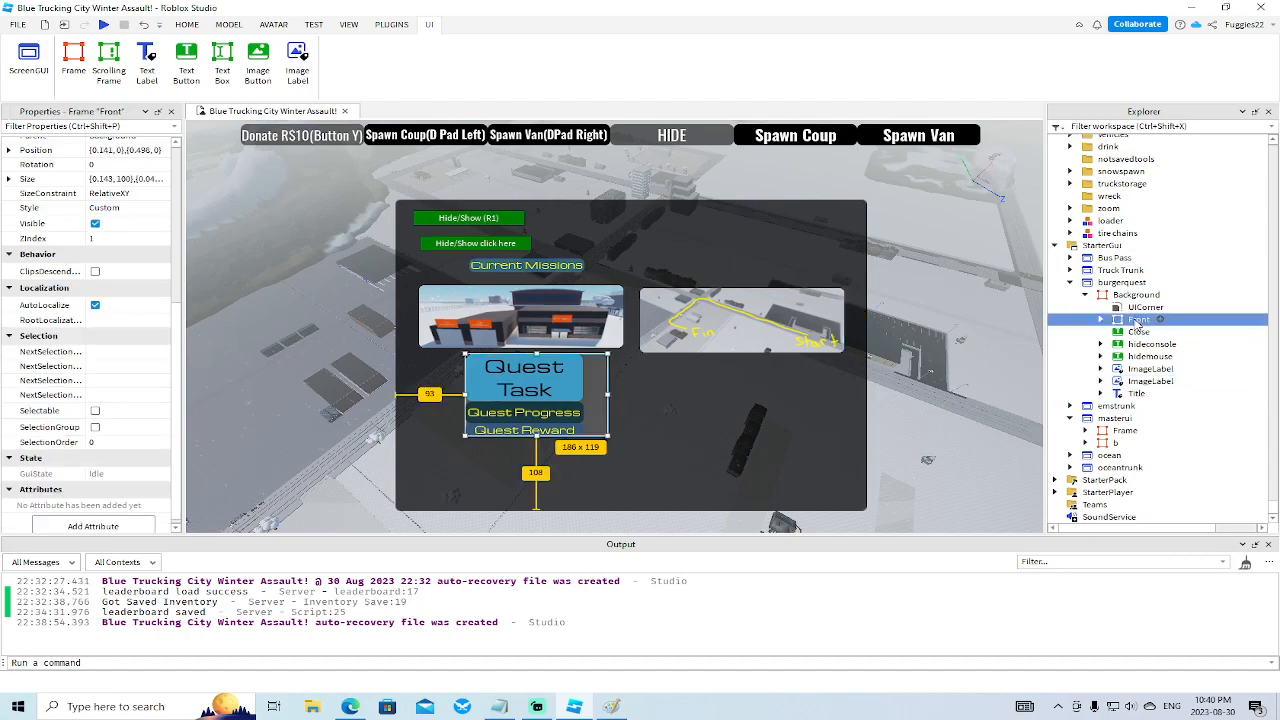
{"action": "left_click_drag", "start_coordinate": [607, 394], "coordinate": [589, 396]}
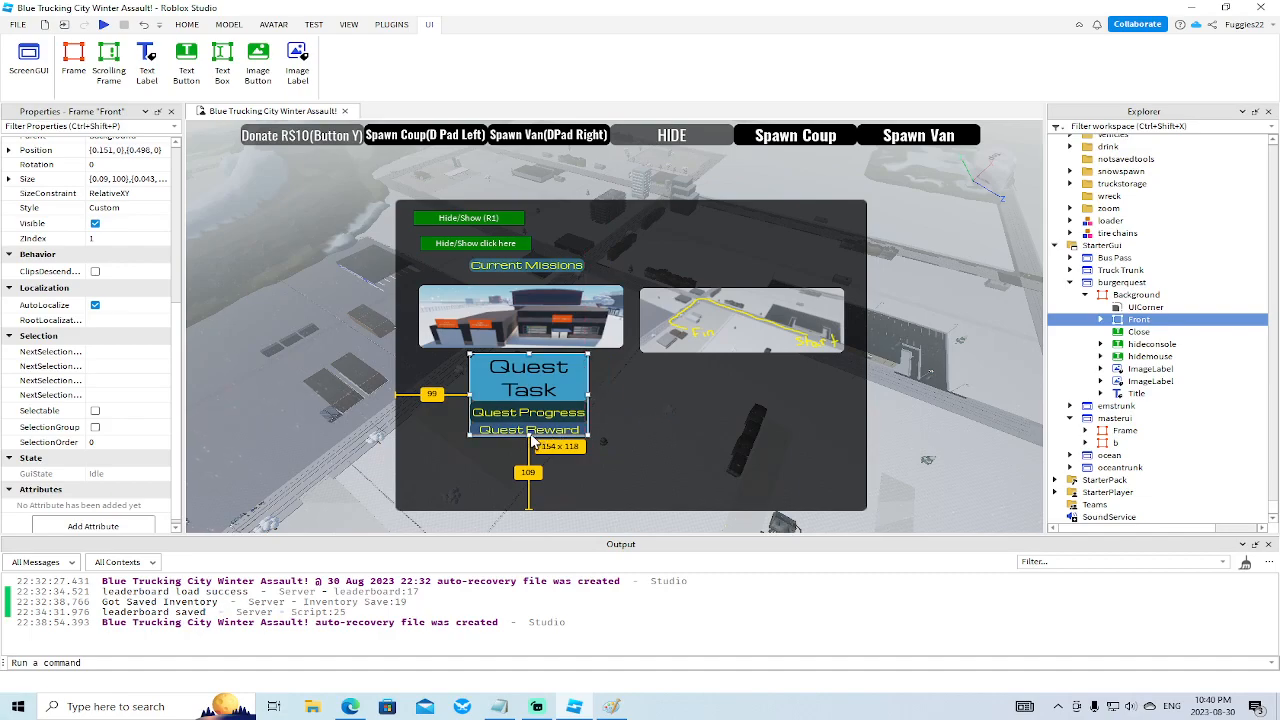
{"action": "left_click_drag", "start_coordinate": [530, 437], "coordinate": [532, 437]}
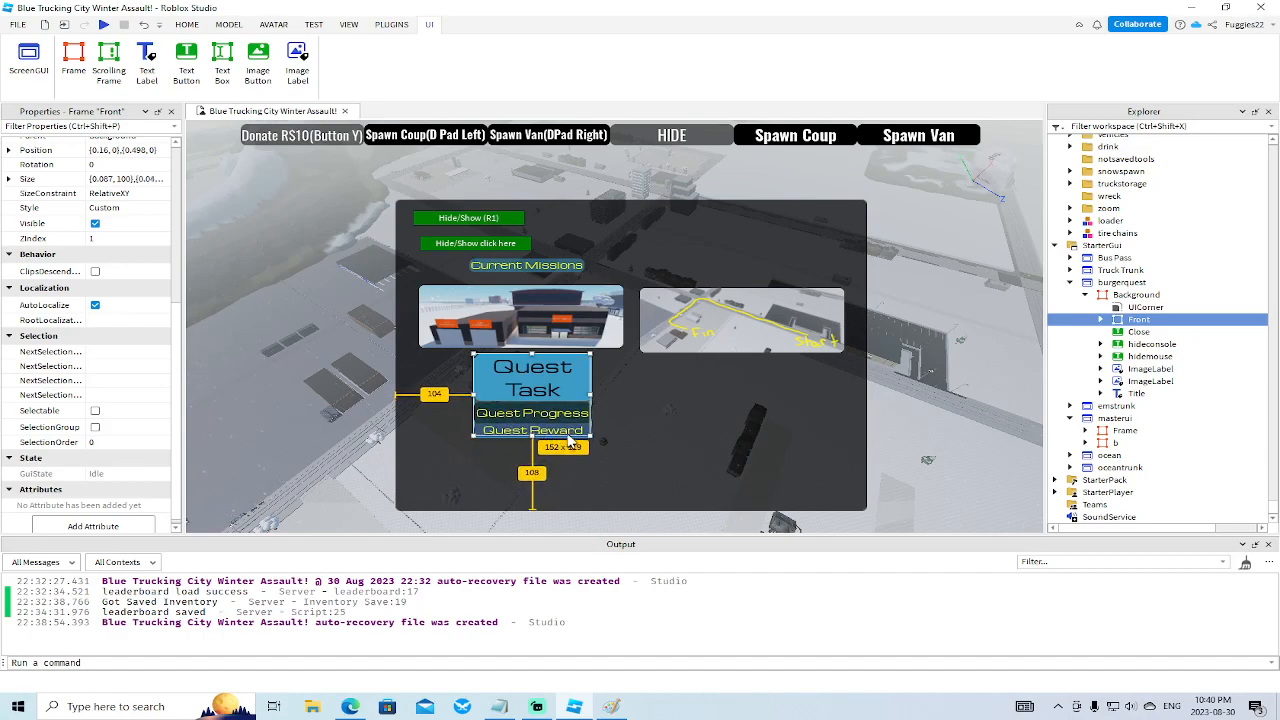
Check how the burgerquest Background frame looks on an emulated iPhone 4S, and return to the normal view.
{"action": "left_click", "coordinate": [647, 439]}
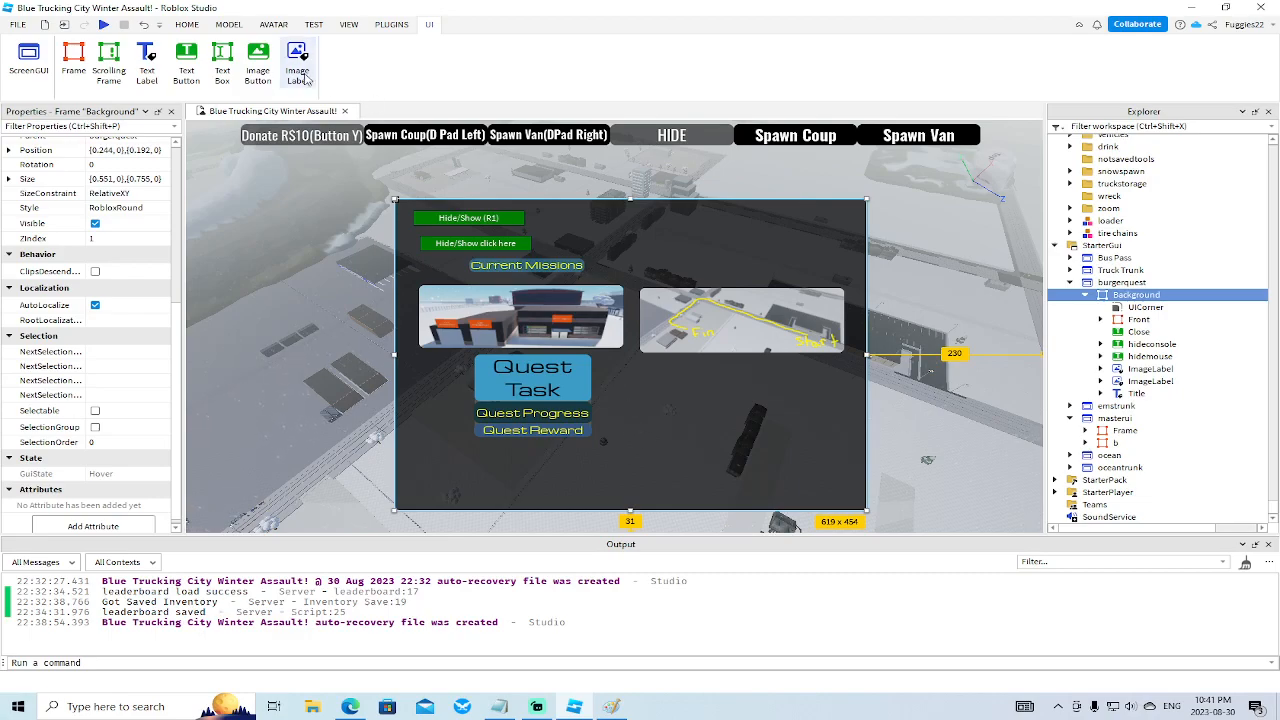
{"action": "left_click", "coordinate": [348, 25]}
{"action": "left_click", "coordinate": [314, 24]}
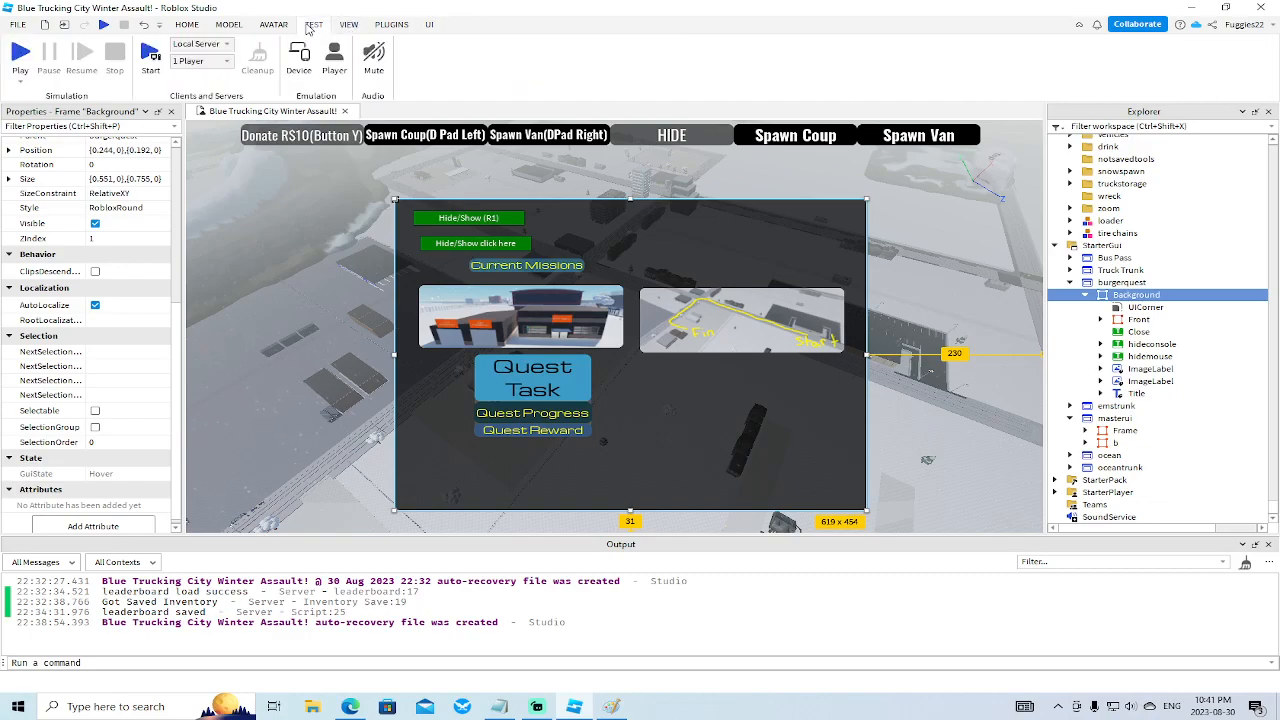
{"action": "left_click", "coordinate": [300, 57]}
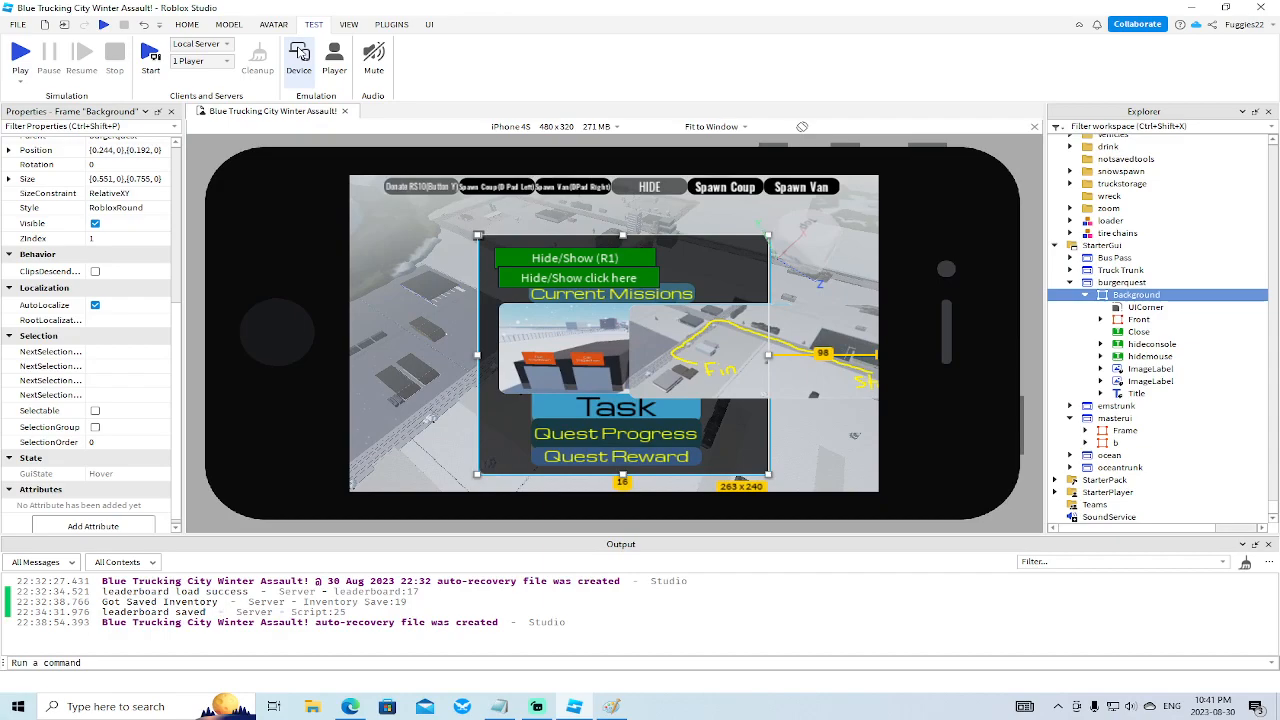
{"action": "left_click", "coordinate": [300, 57]}
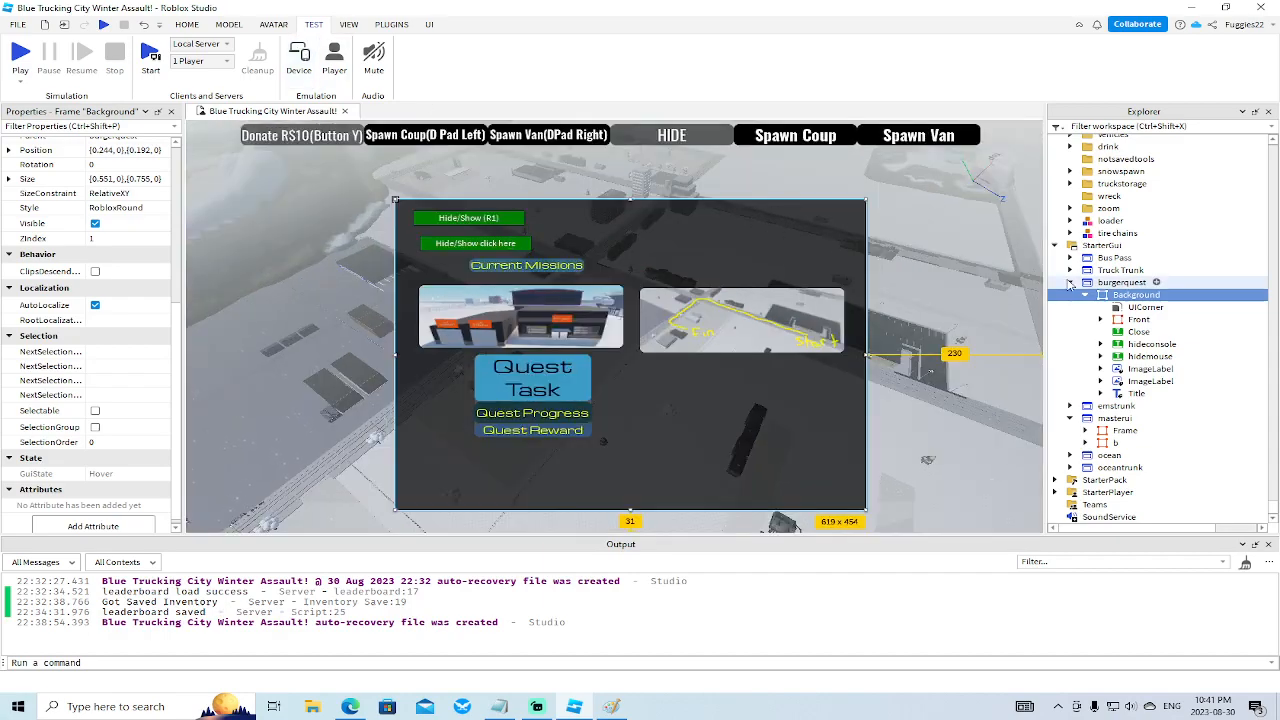
Insert a UITableLayout into the Background frame and enable both of its FillEmptySpace options.
{"action": "right_click", "coordinate": [1110, 297]}
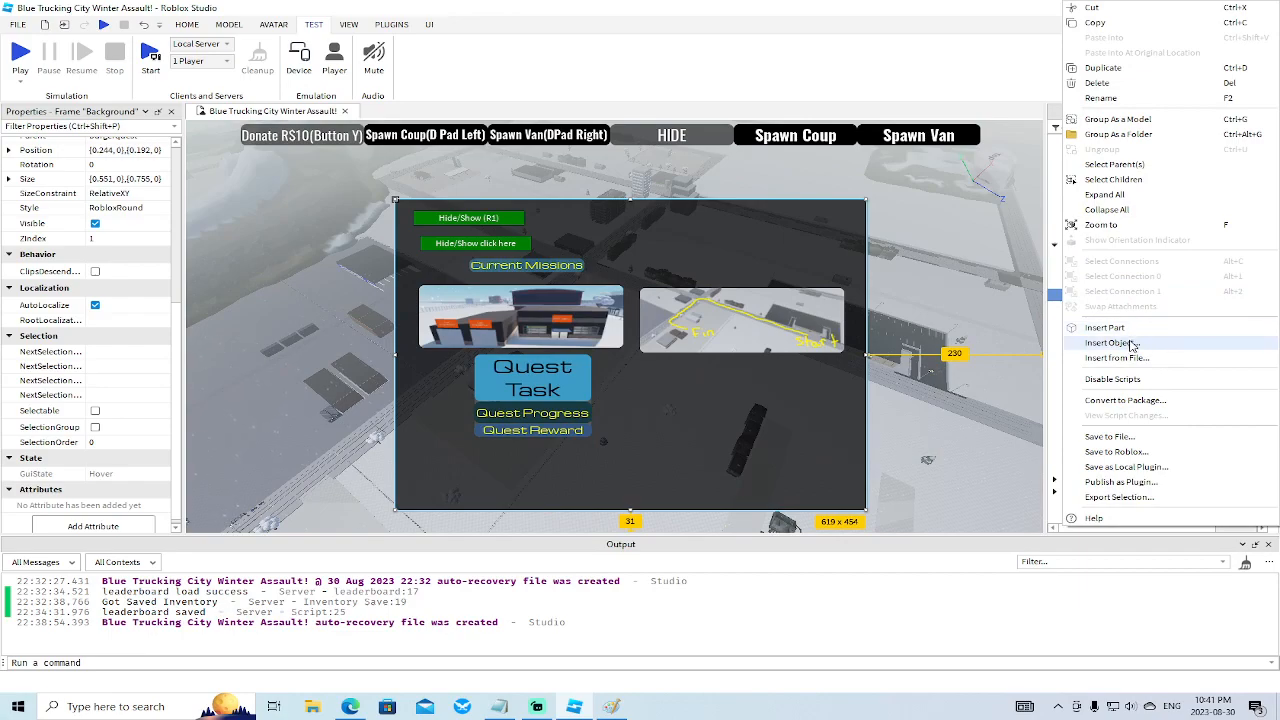
{"action": "left_click", "coordinate": [1131, 345]}
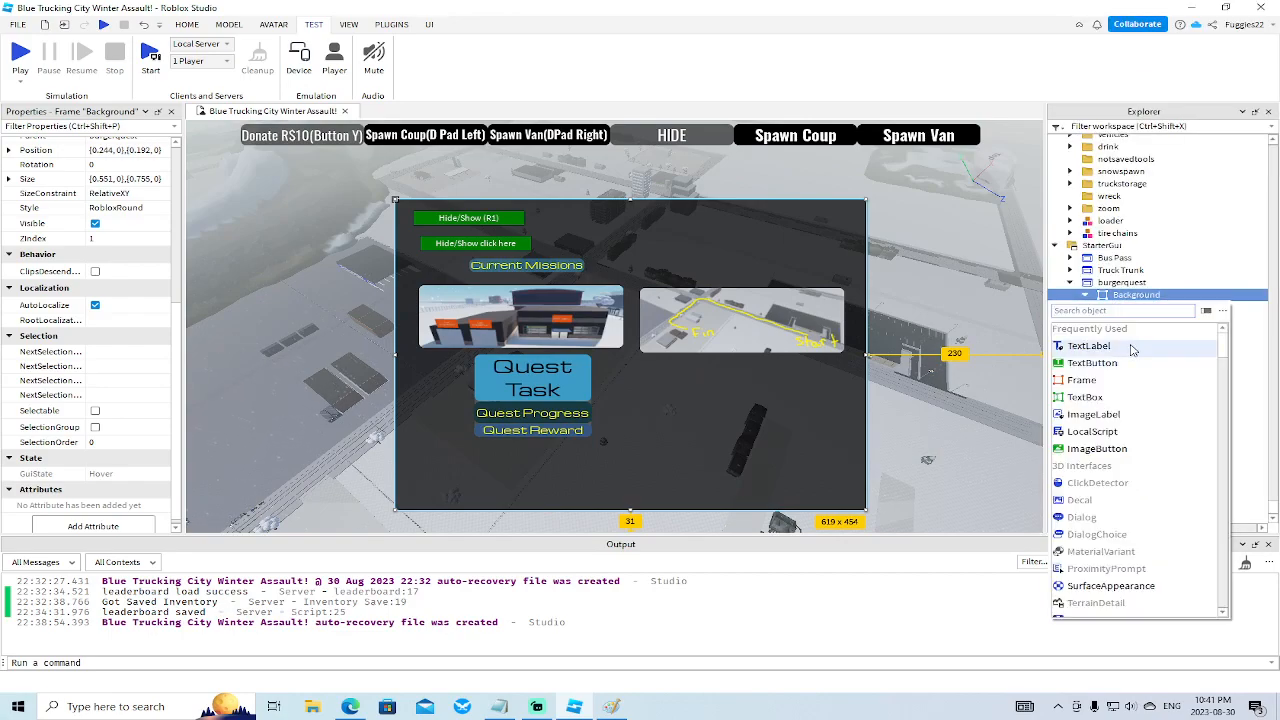
{"action": "type", "text": "ui"}
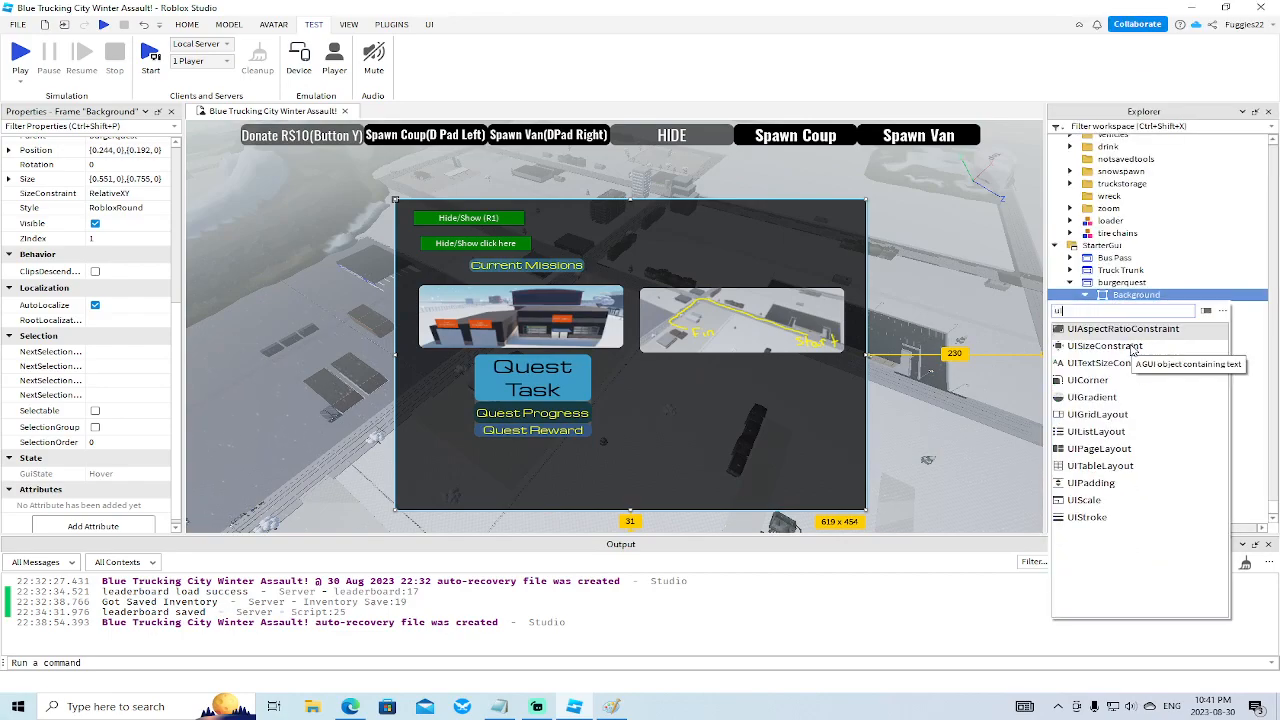
{"action": "left_click", "coordinate": [1095, 466]}
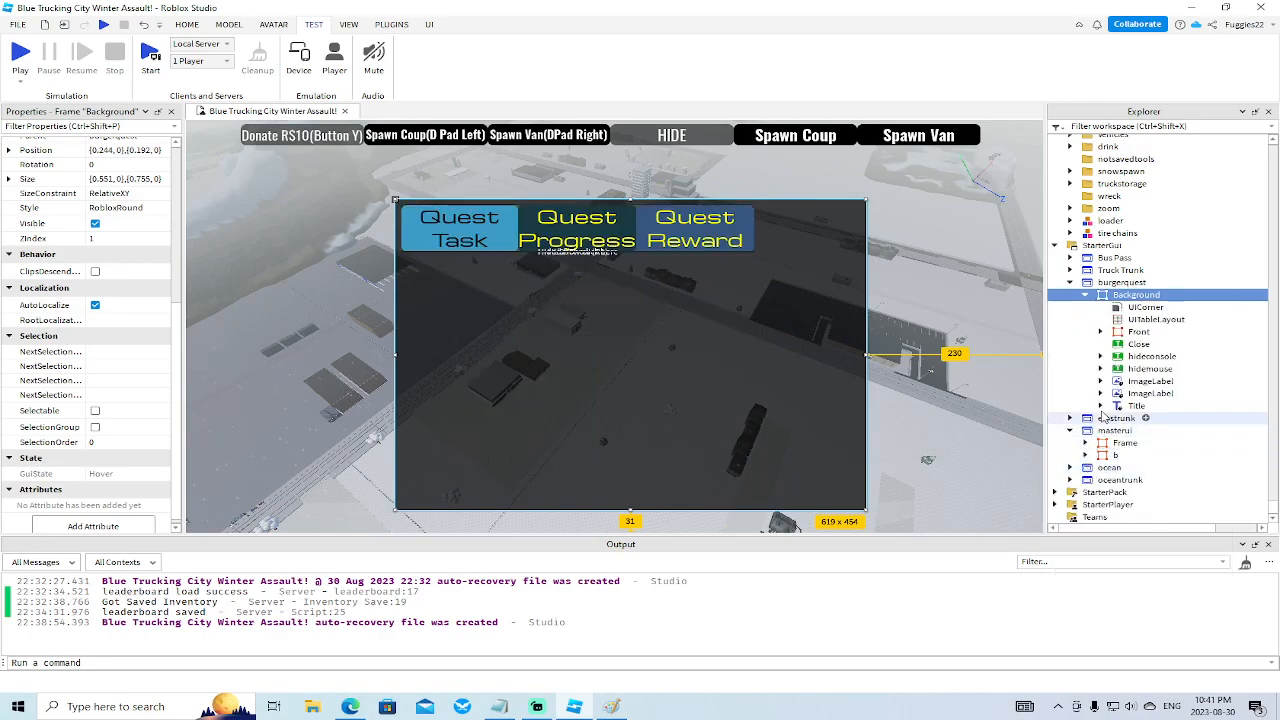
{"action": "left_click", "coordinate": [1145, 319]}
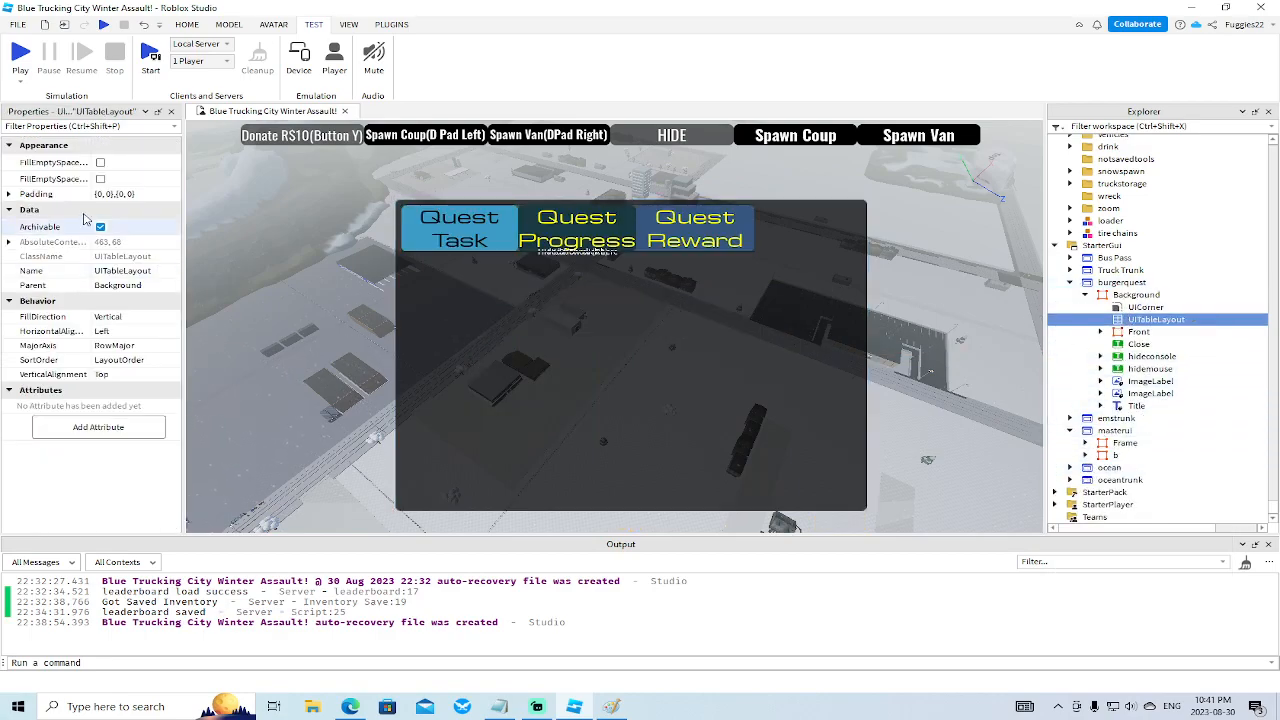
{"action": "left_click", "coordinate": [100, 179]}
{"action": "left_click", "coordinate": [100, 163]}
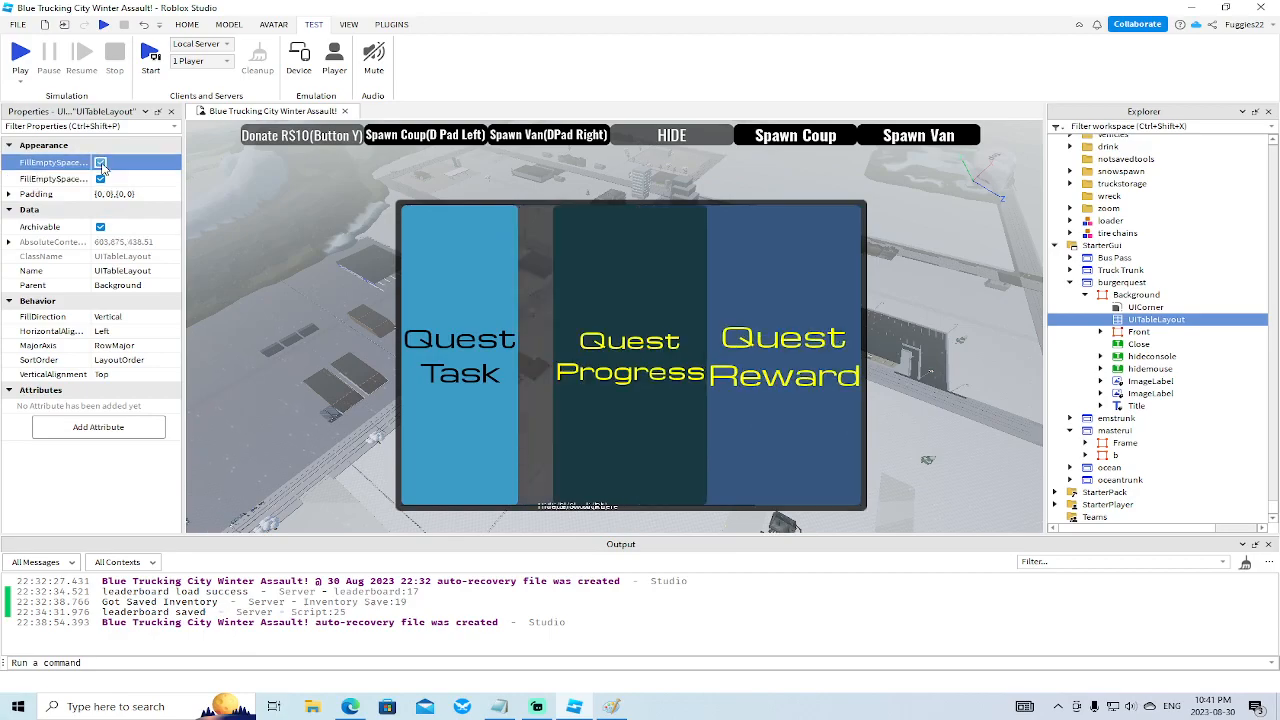
Set the table layout's FillDirection to Horizontal and its HorizontalAlignment to Center.
{"action": "left_click", "coordinate": [131, 330]}
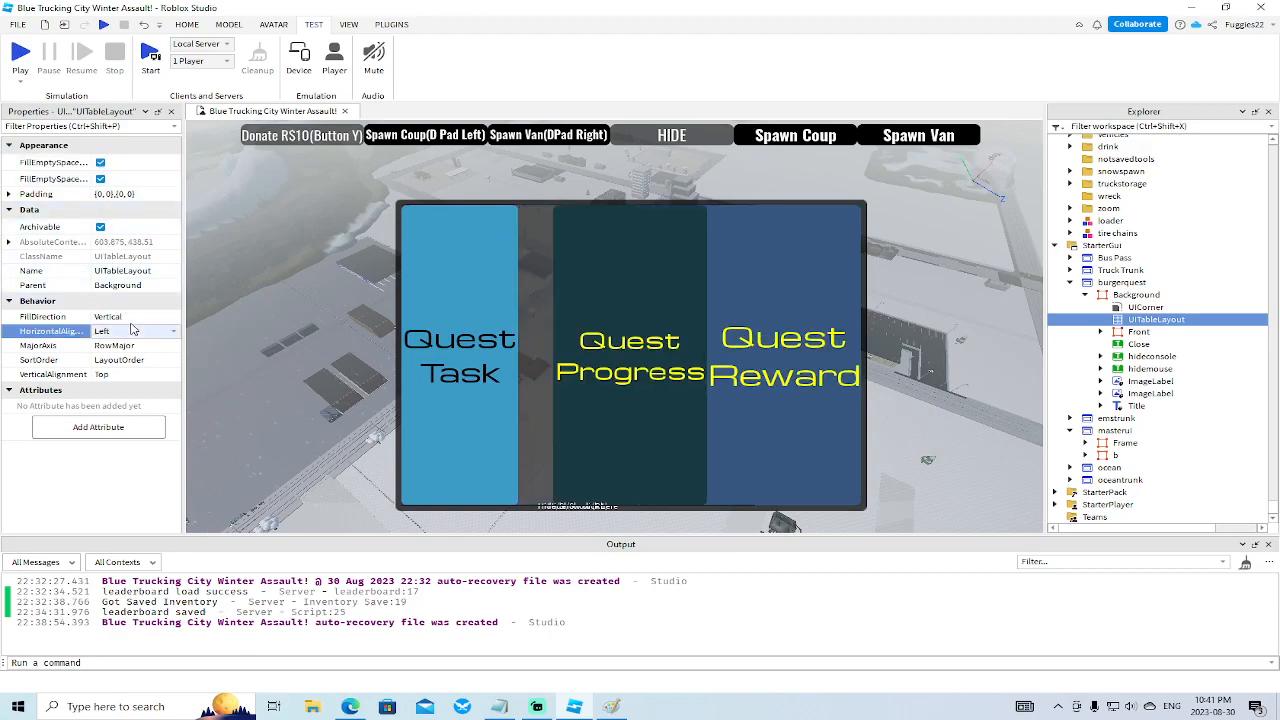
{"action": "left_click", "coordinate": [134, 321]}
{"action": "left_click", "coordinate": [135, 322]}
{"action": "left_click", "coordinate": [134, 333]}
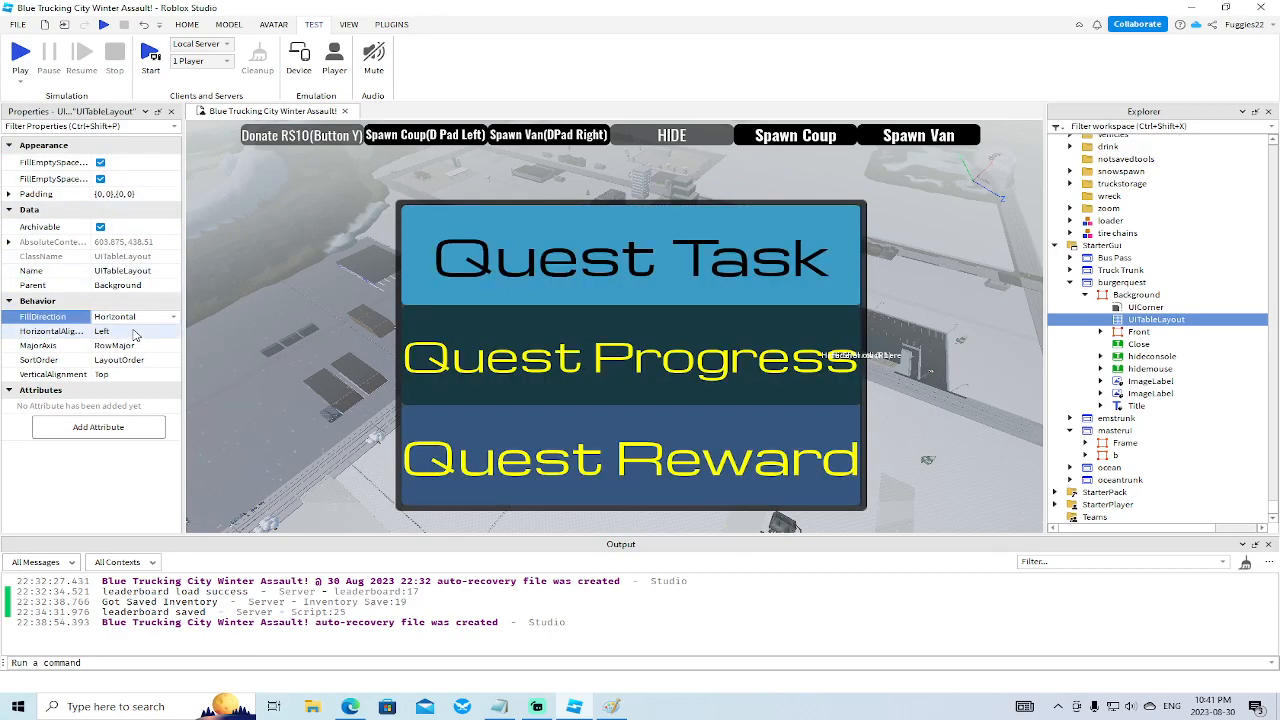
{"action": "left_click", "coordinate": [133, 332]}
{"action": "left_click", "coordinate": [133, 332]}
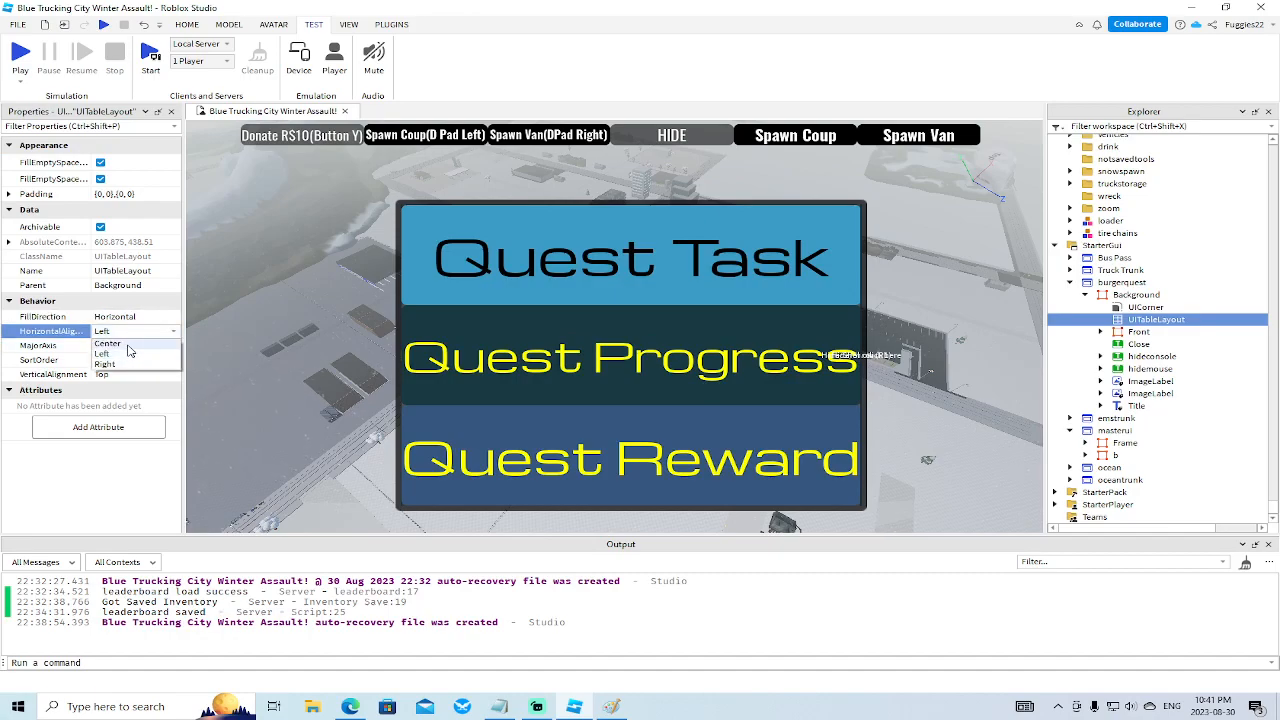
{"action": "left_click", "coordinate": [128, 347]}
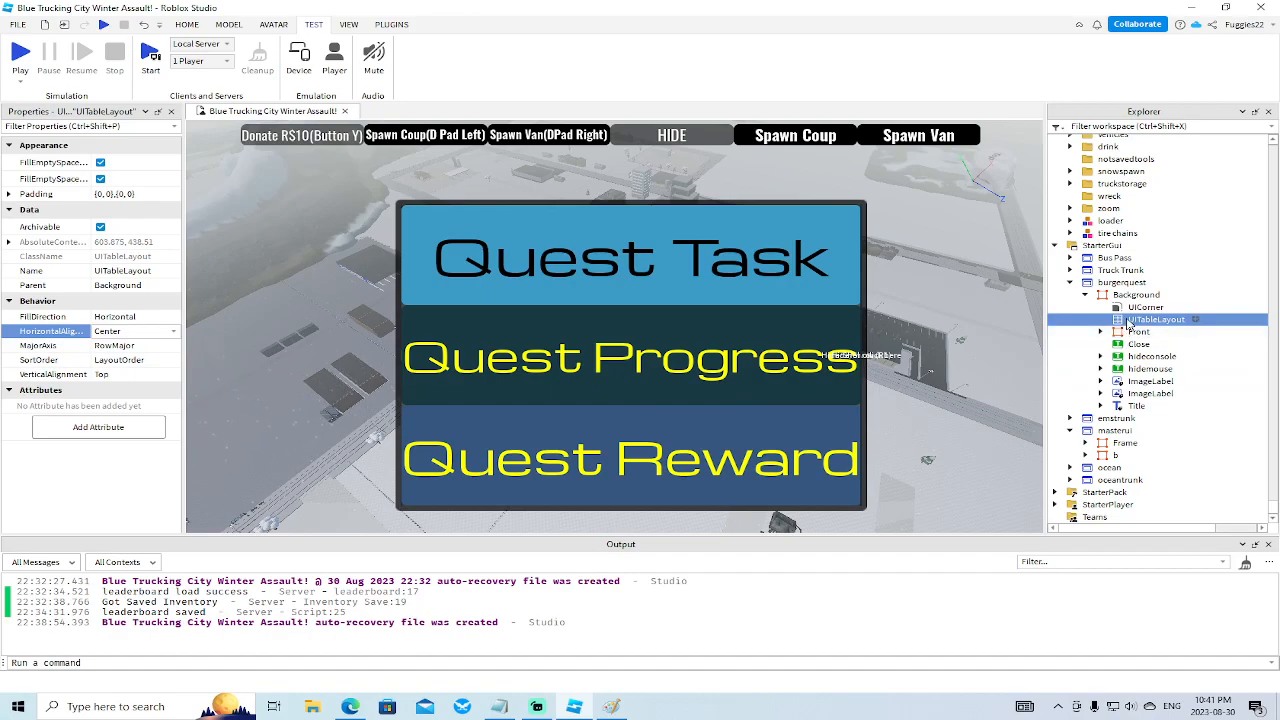
Move the UITableLayout into the Front frame and check the result on the emulated iPhone 4S.
{"action": "left_click_drag", "start_coordinate": [1128, 322], "coordinate": [1130, 336]}
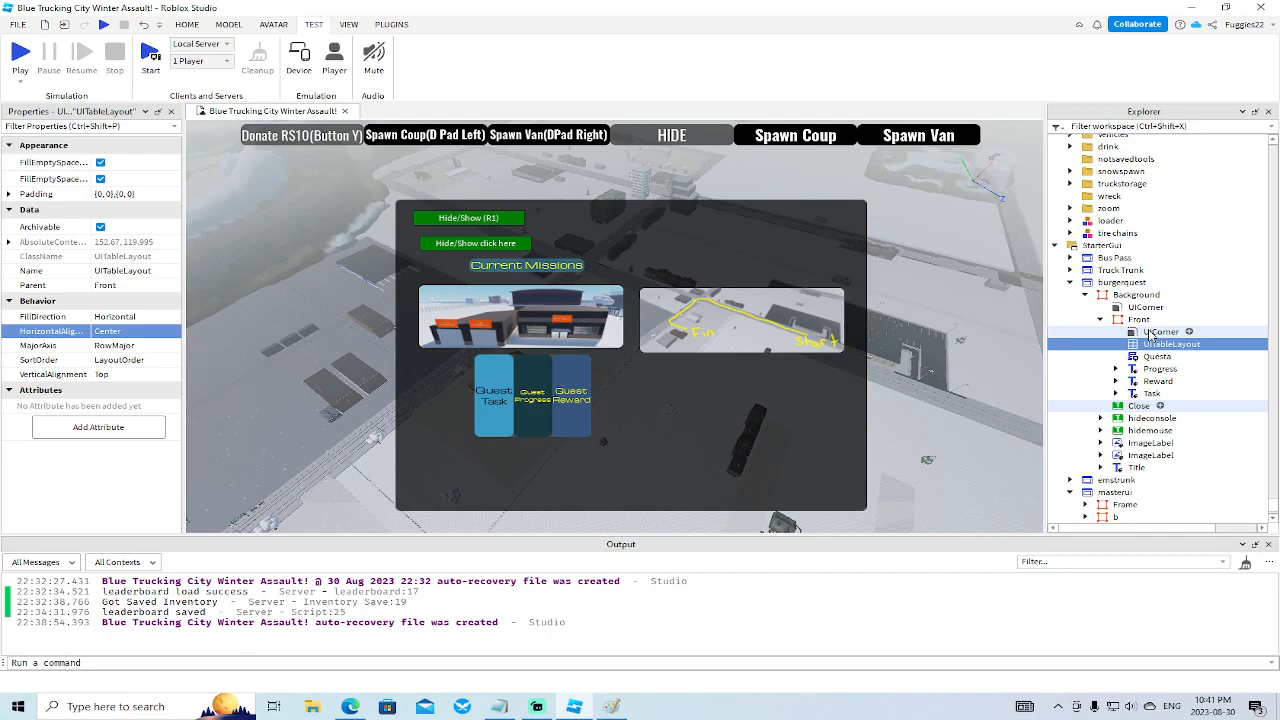
{"action": "left_click", "coordinate": [298, 60]}
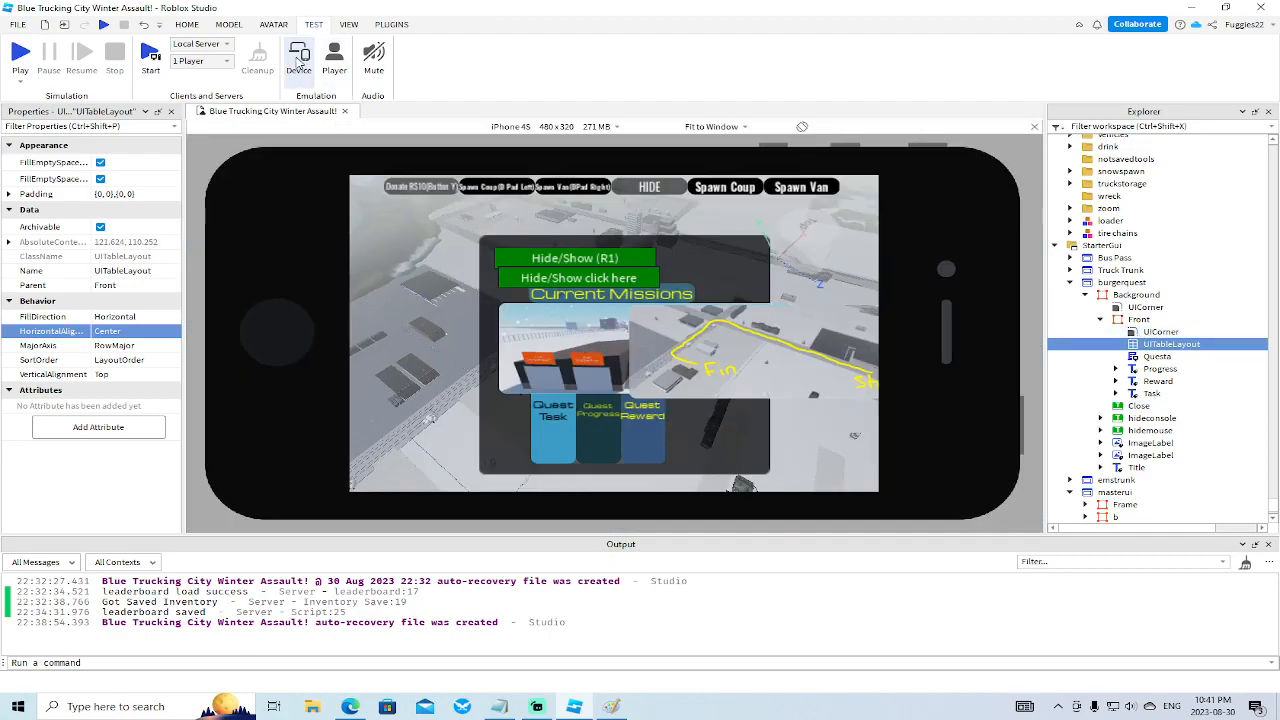
{"action": "left_click", "coordinate": [298, 60]}
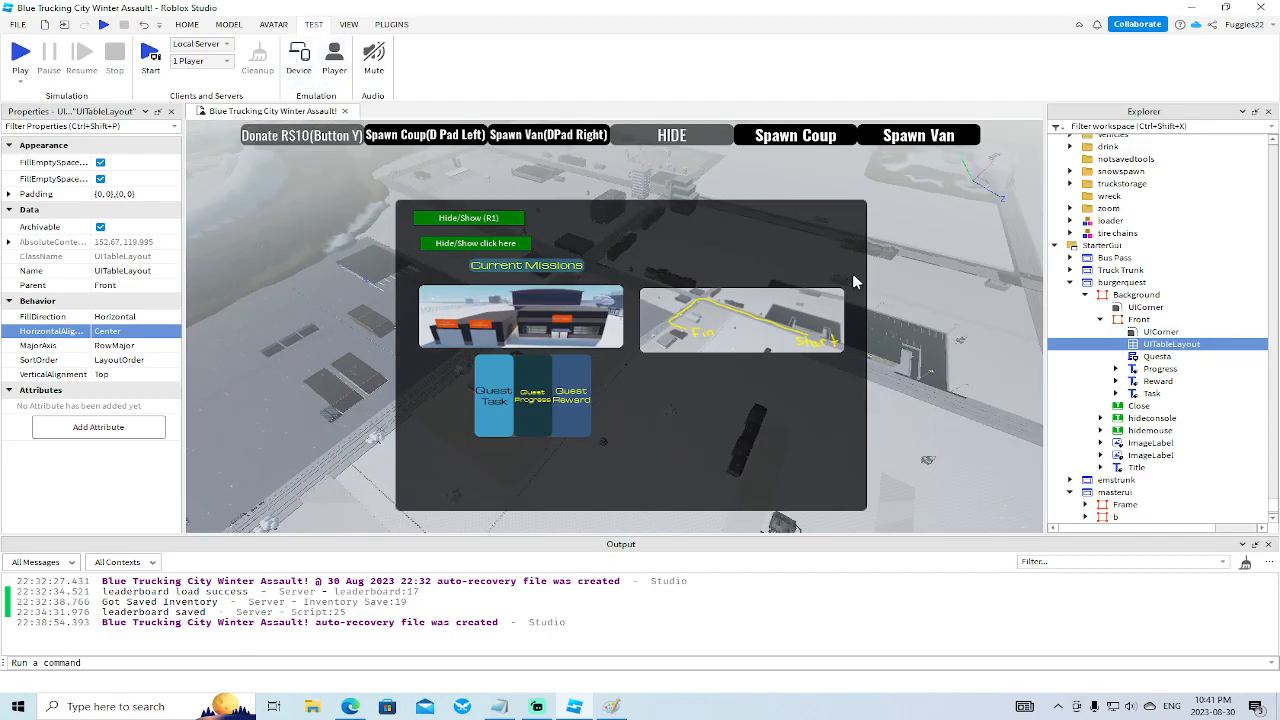
Duplicate the Front frame's UITableLayout and place the copy in the Background frame.
{"action": "right_click", "coordinate": [1148, 346]}
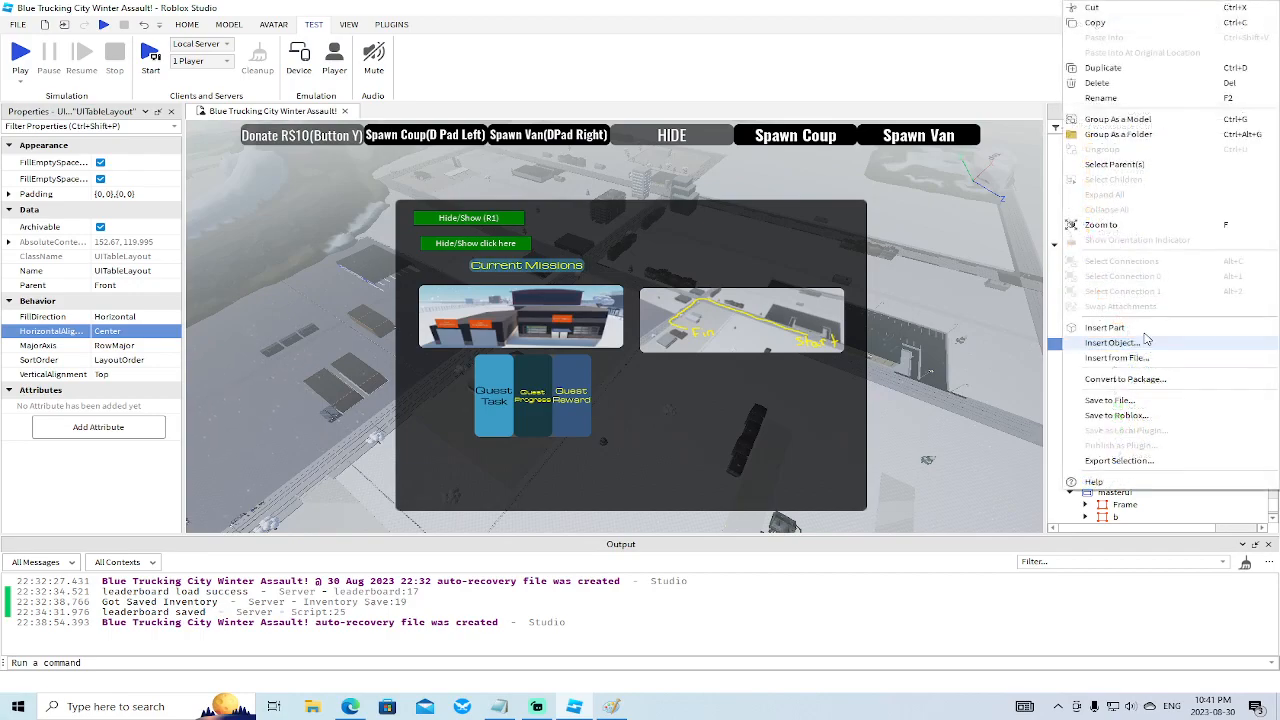
{"action": "left_click", "coordinate": [1100, 83]}
{"action": "left_click_drag", "start_coordinate": [1157, 347], "coordinate": [1136, 304]}
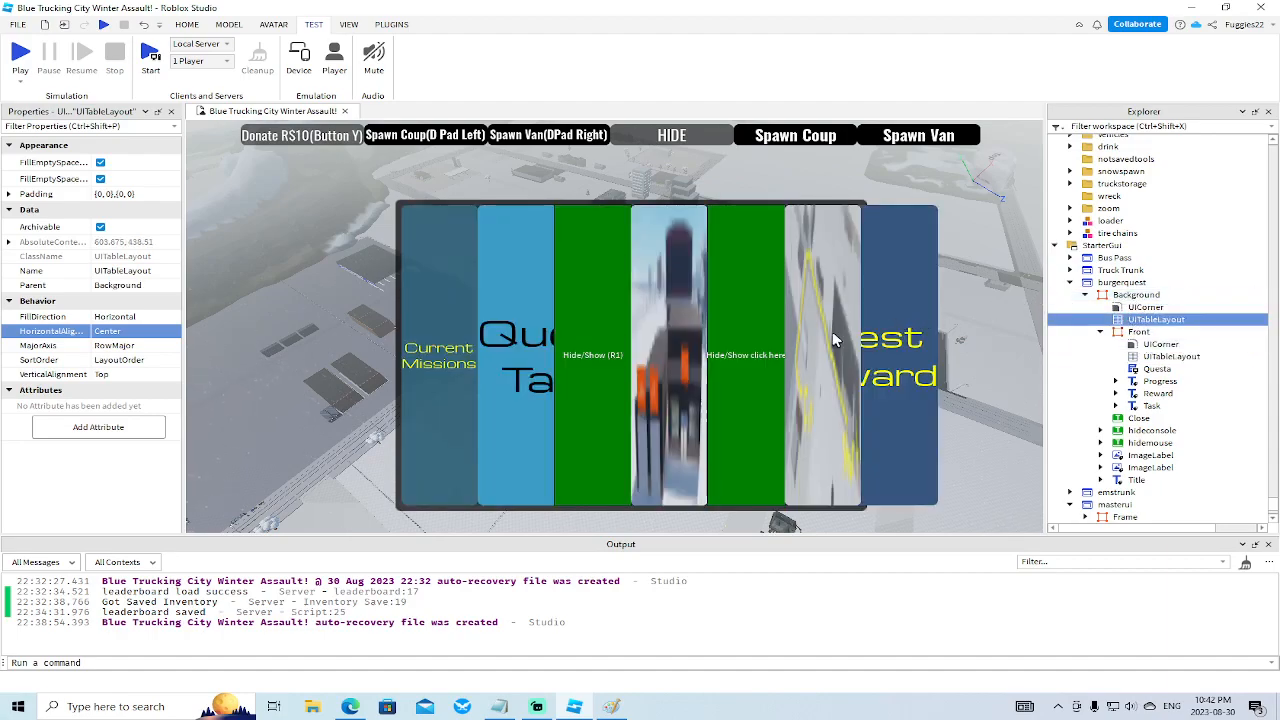
Set the Background table layout's FillDirection to Vertical and its VerticalAlignment to Center.
{"action": "left_click", "coordinate": [138, 317]}
{"action": "left_click", "coordinate": [136, 339]}
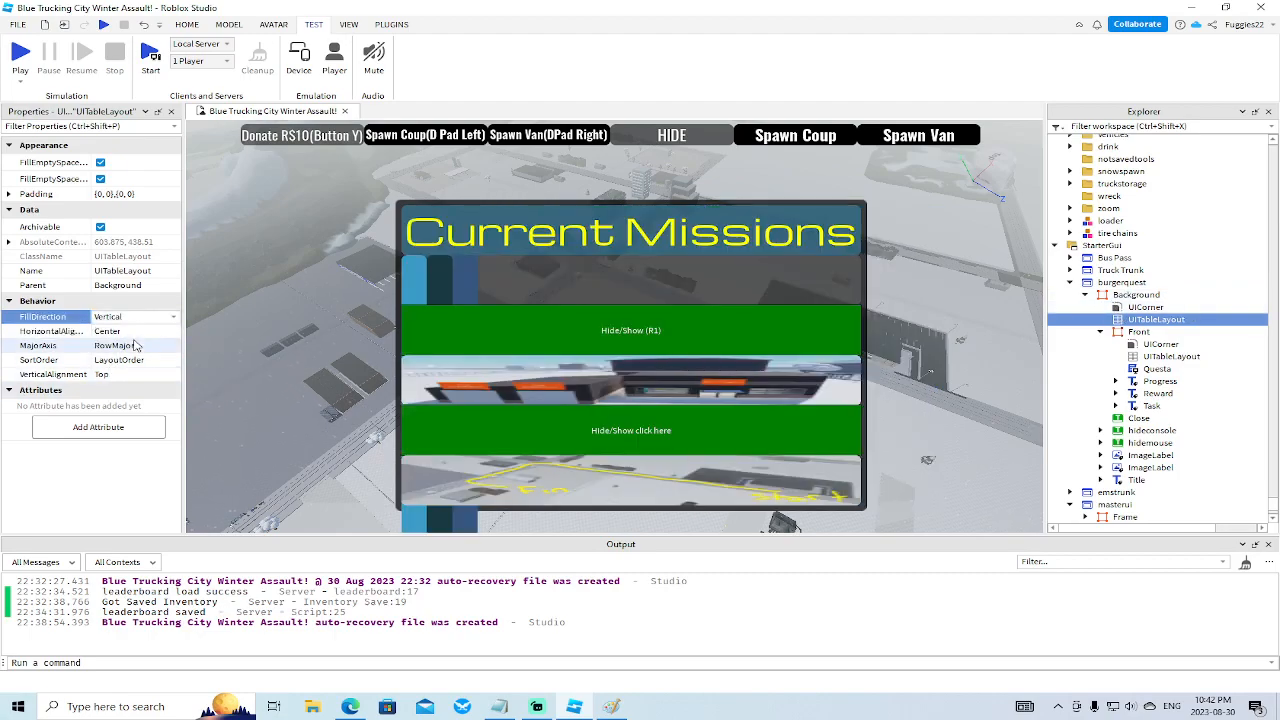
{"action": "left_click", "coordinate": [135, 317]}
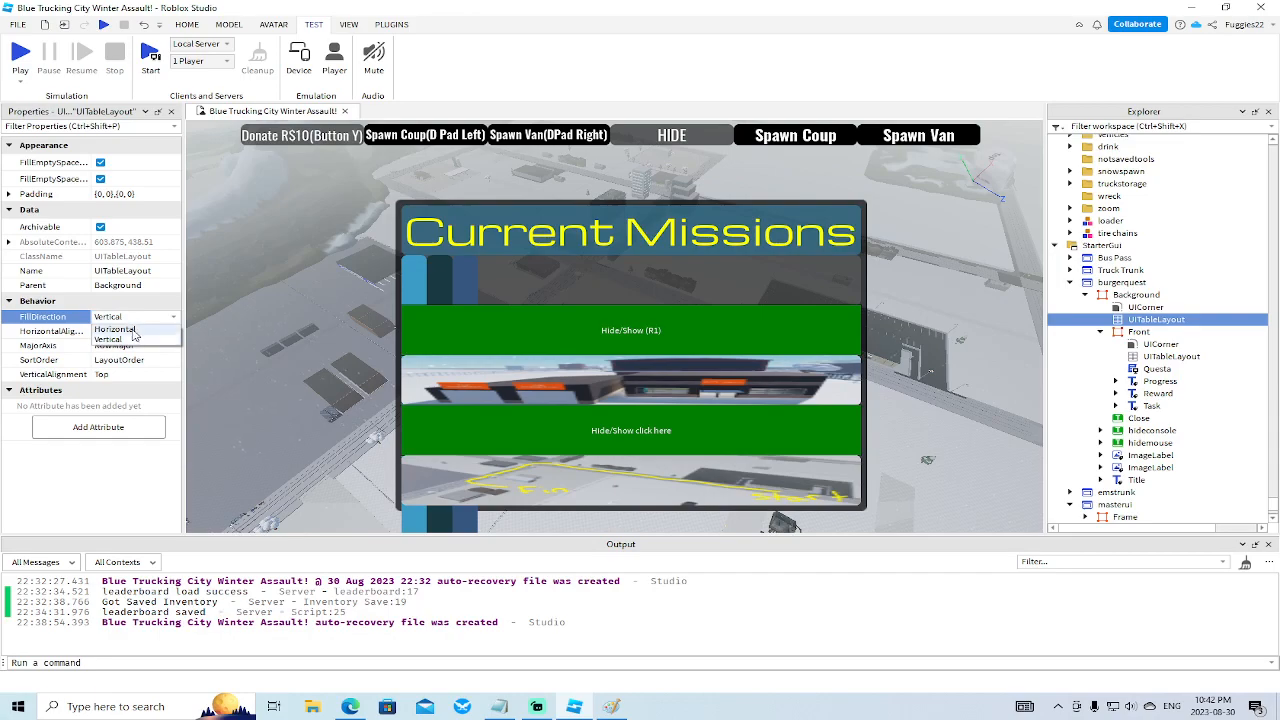
{"action": "left_click", "coordinate": [131, 340]}
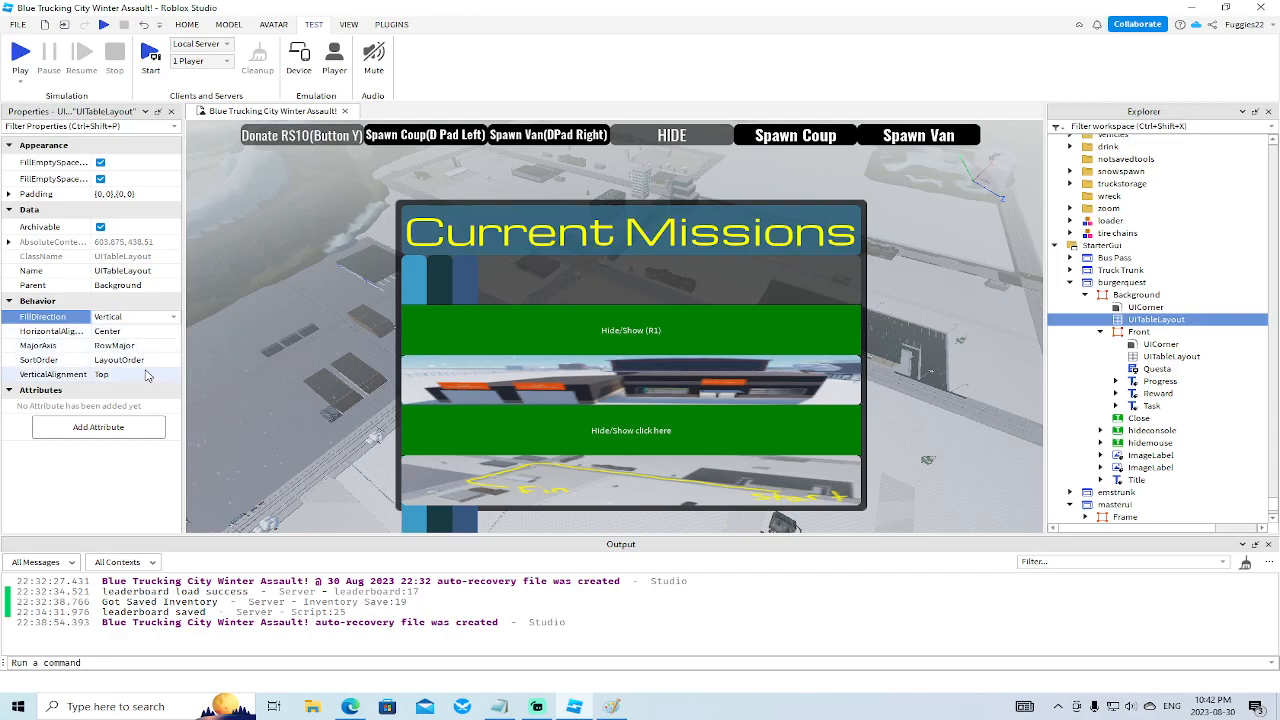
{"action": "left_click", "coordinate": [145, 374]}
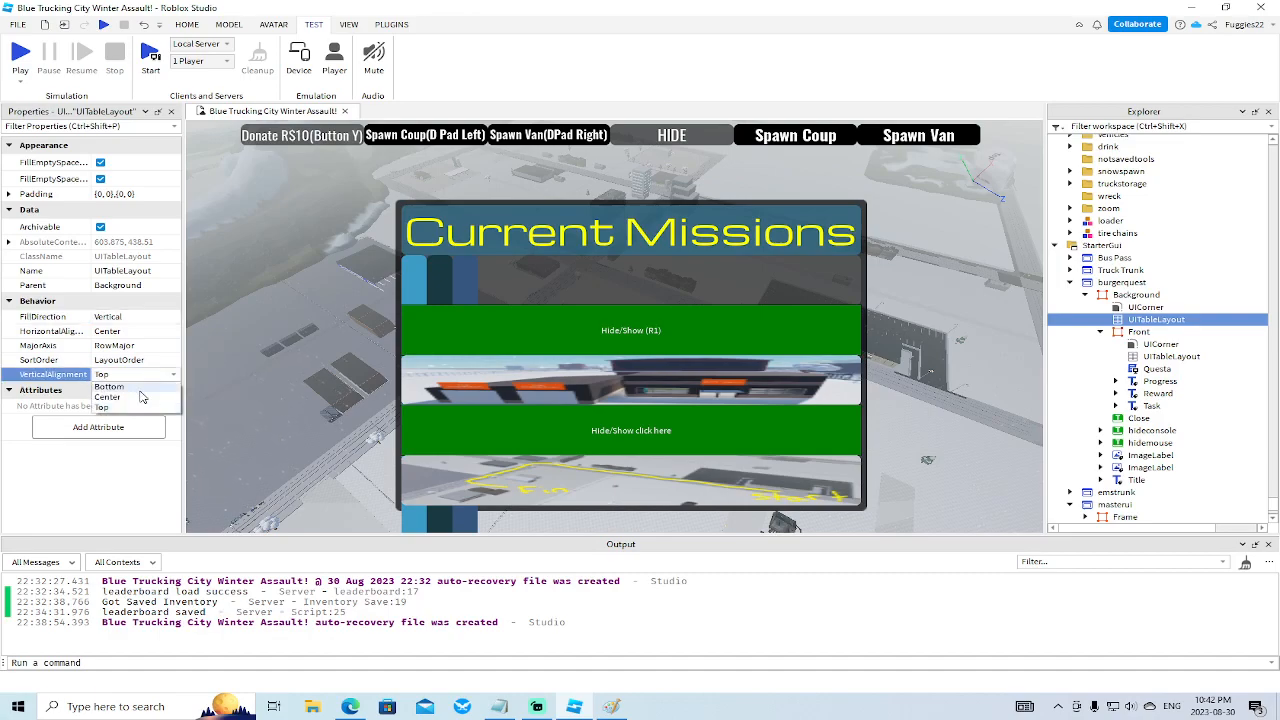
{"action": "left_click", "coordinate": [140, 398]}
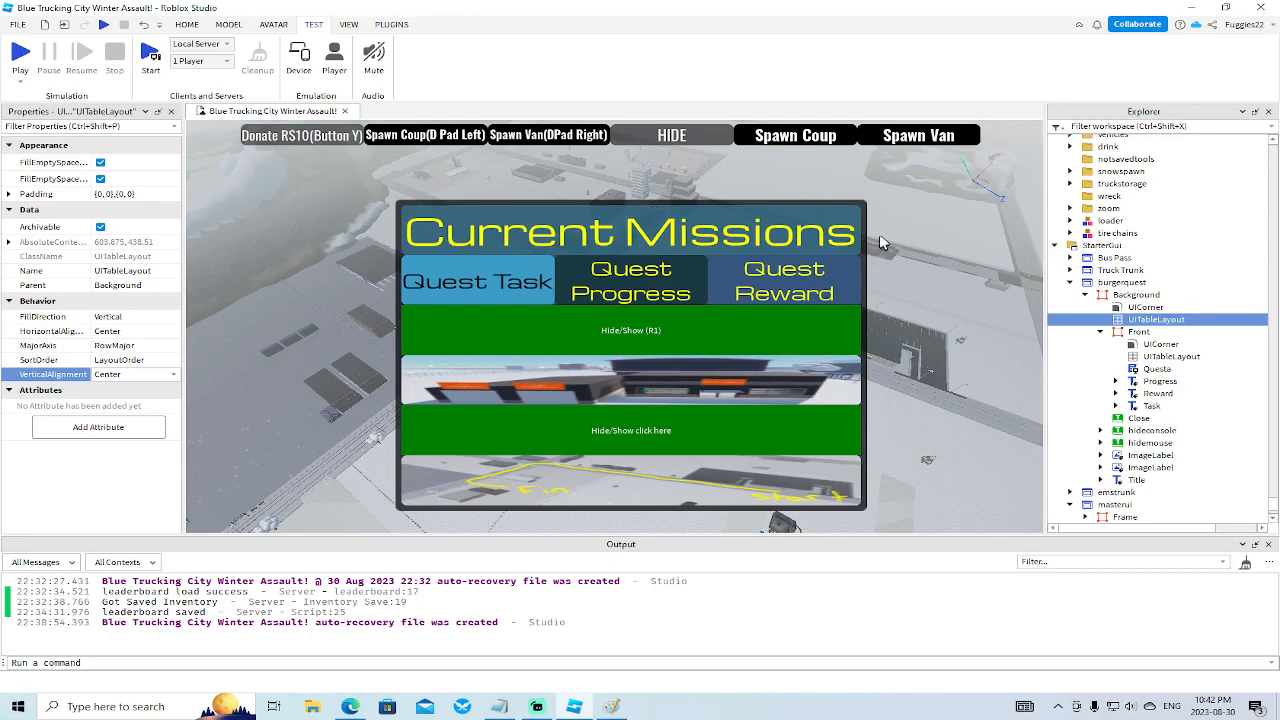
Stretch the Background frame upward and downward to about 620 × 558 pixels.
{"action": "left_click", "coordinate": [1135, 332]}
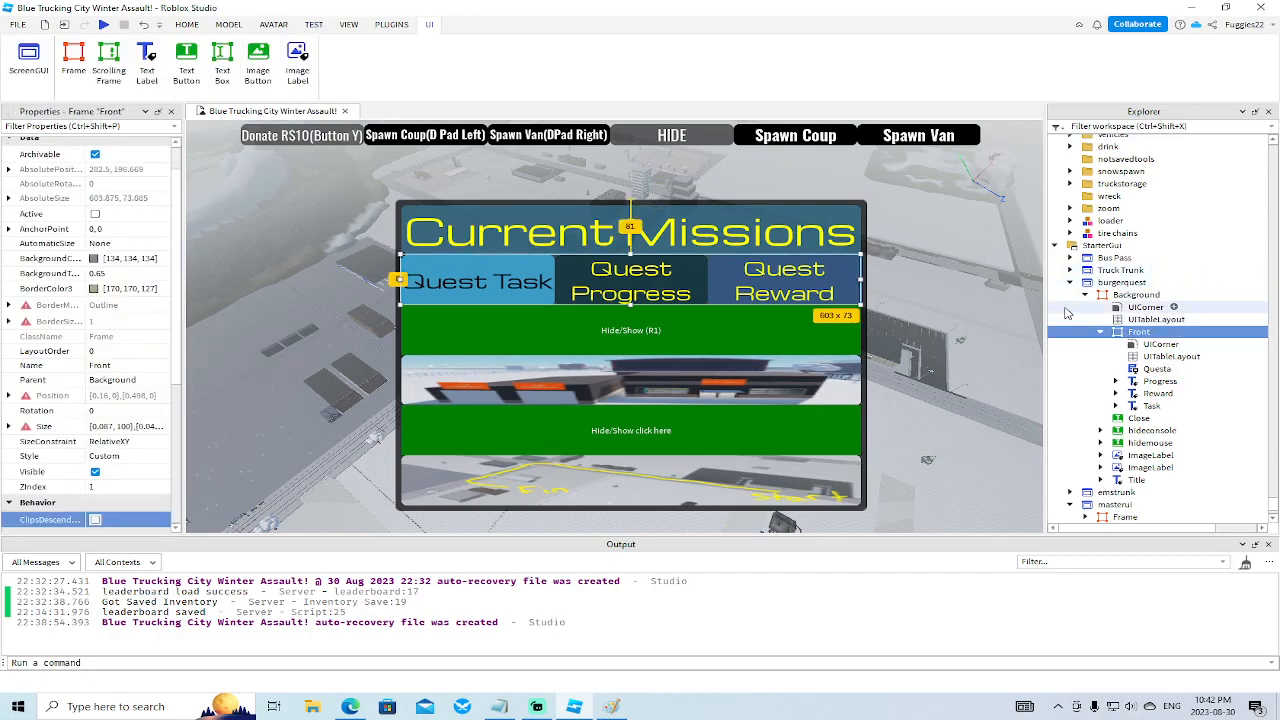
{"action": "left_click", "coordinate": [1136, 295]}
{"action": "left_click_drag", "start_coordinate": [629, 199], "coordinate": [629, 152]}
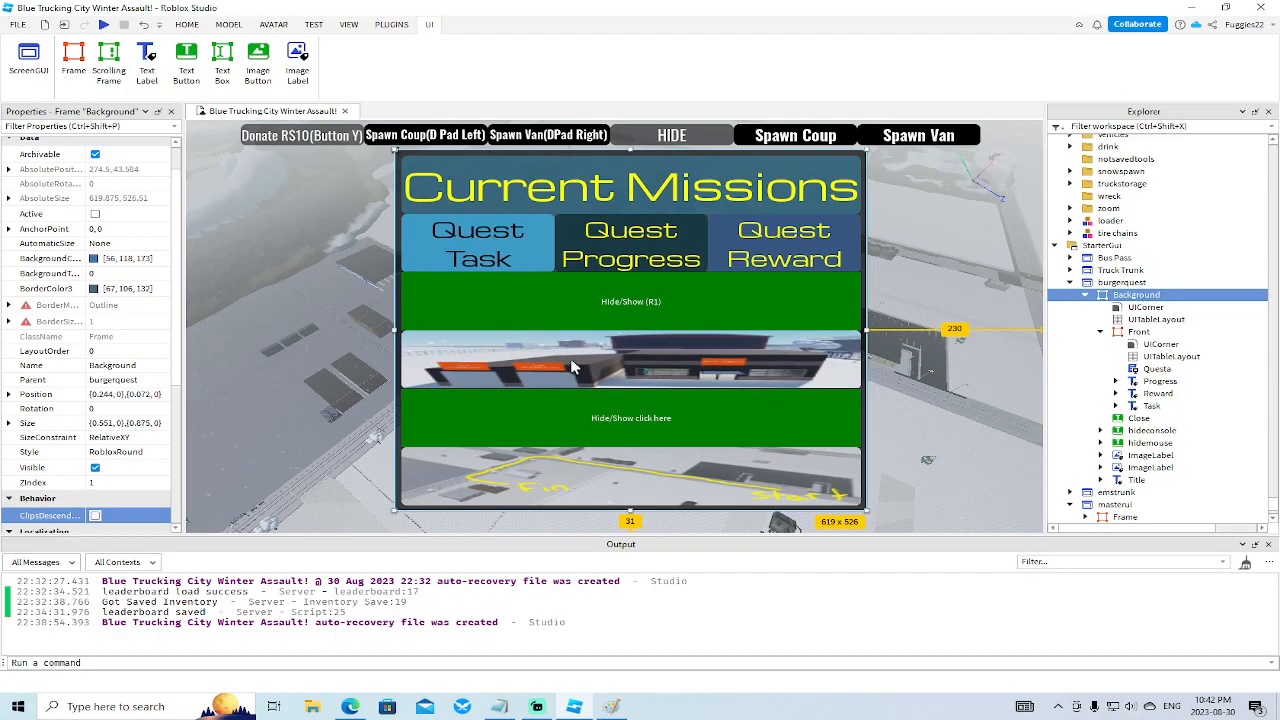
{"action": "left_click_drag", "start_coordinate": [630, 509], "coordinate": [630, 528]}
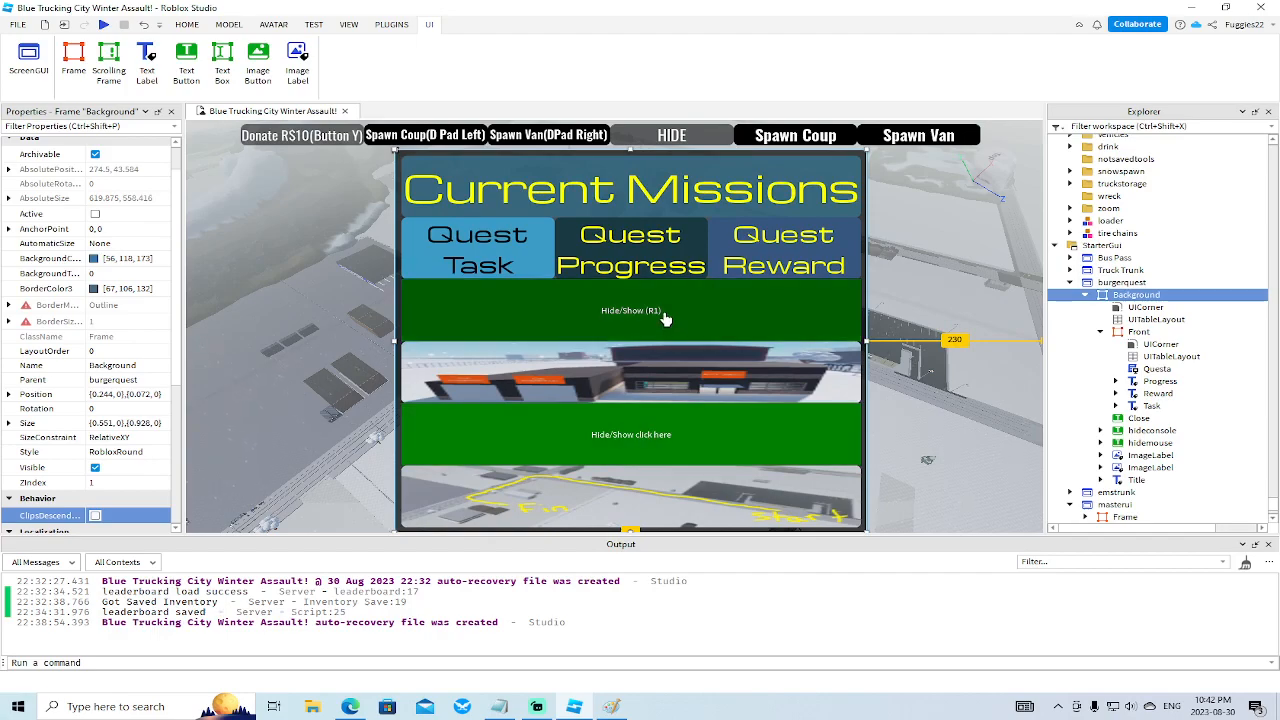
Try to move the building picture's ImageLabel next to hideconsole in the hierarchy, and undo its nesting inside that button.
{"action": "left_click", "coordinate": [625, 441]}
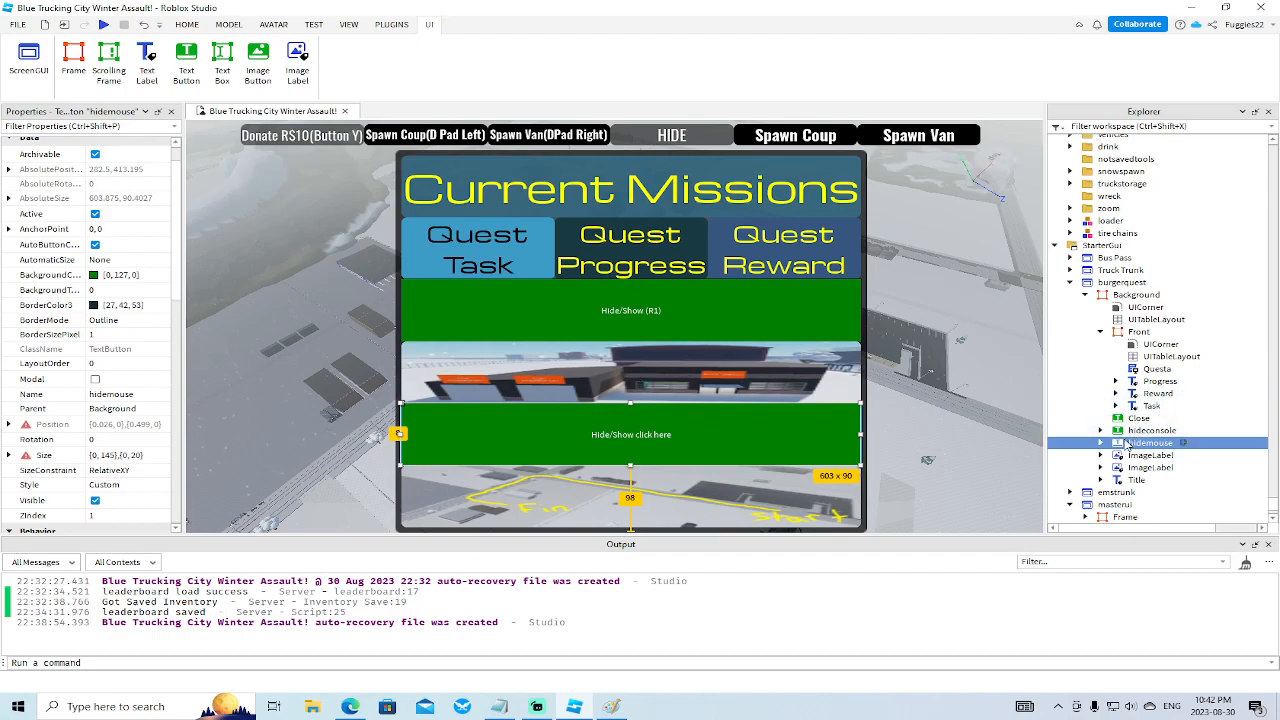
{"action": "left_click", "coordinate": [1140, 456]}
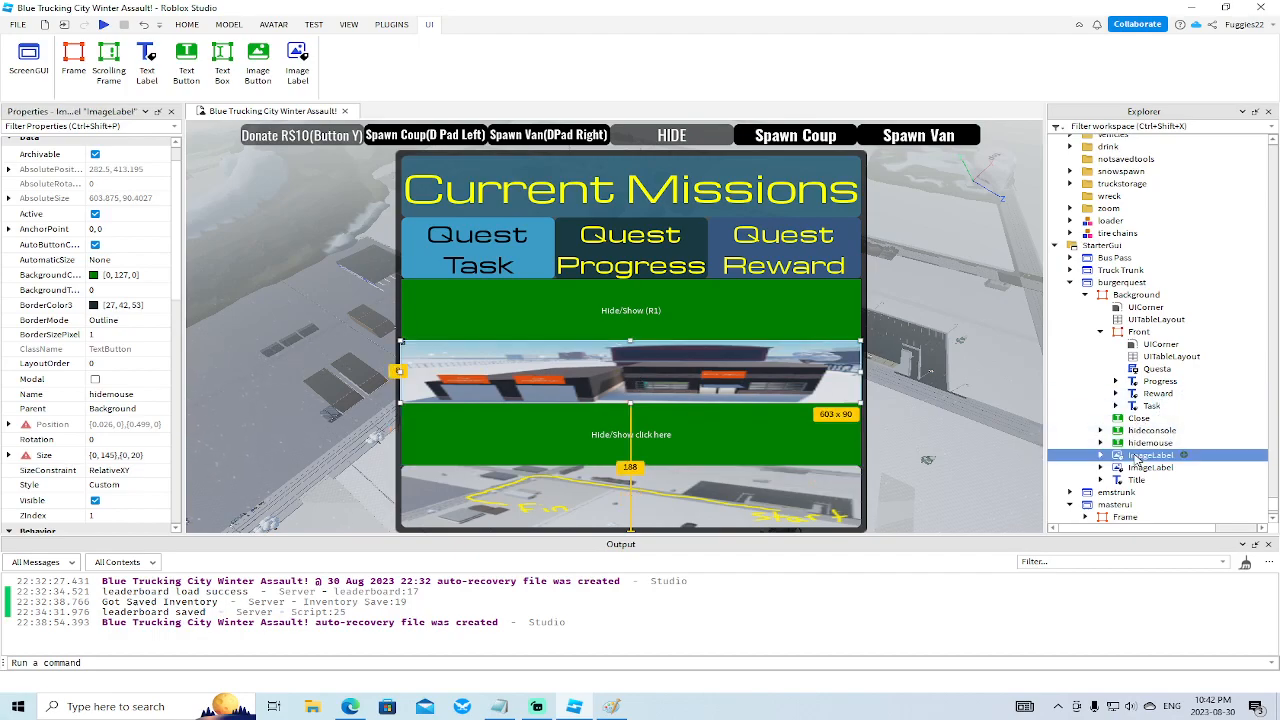
{"action": "left_click_drag", "start_coordinate": [1137, 458], "coordinate": [1140, 440]}
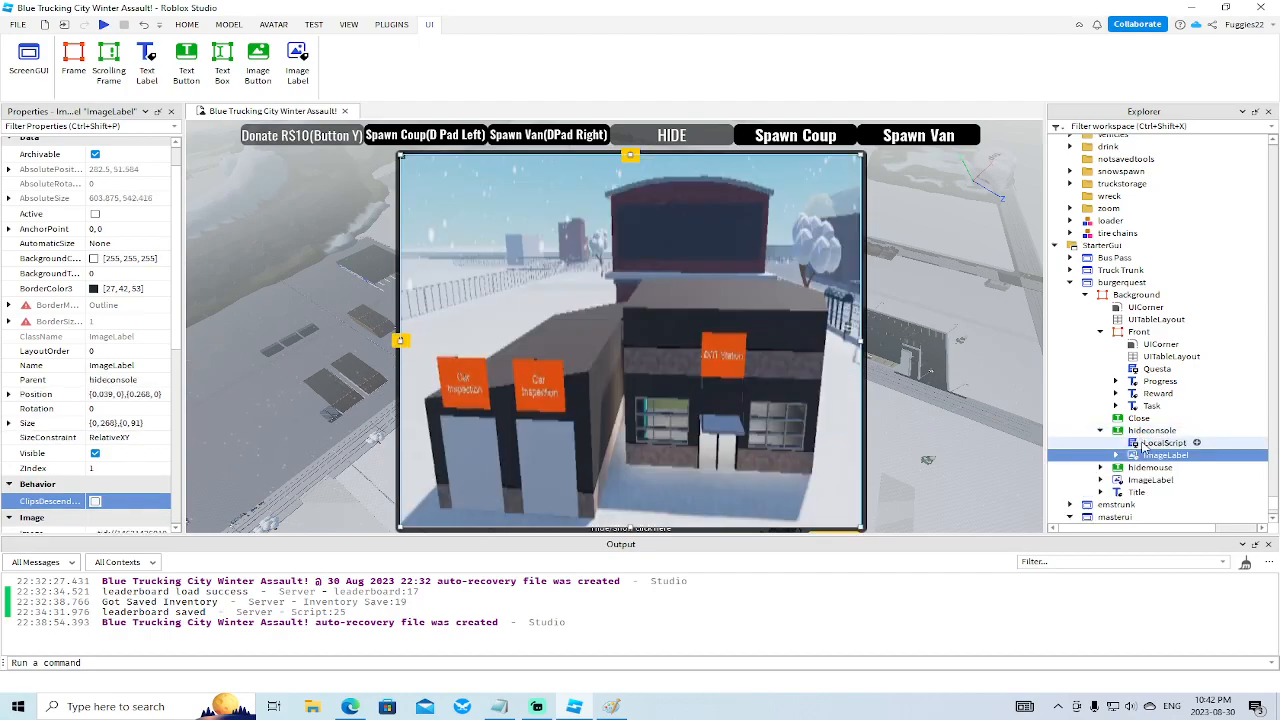
{"action": "key", "text": "ctrl+z"}
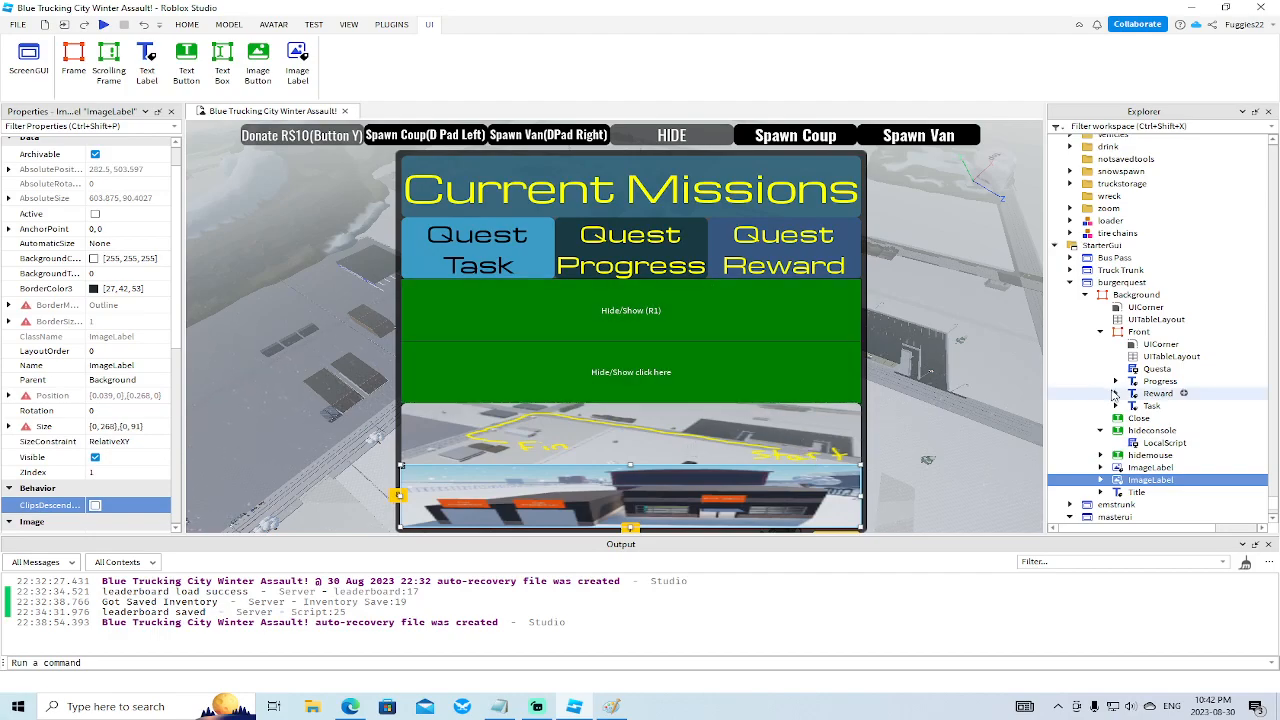
Delete the UITableLayout objects from the Front and Background frames.
{"action": "left_click", "coordinate": [1160, 357]}
{"action": "key", "text": "Delete"}
{"action": "left_click", "coordinate": [1146, 319]}
{"action": "key", "text": "Delete"}
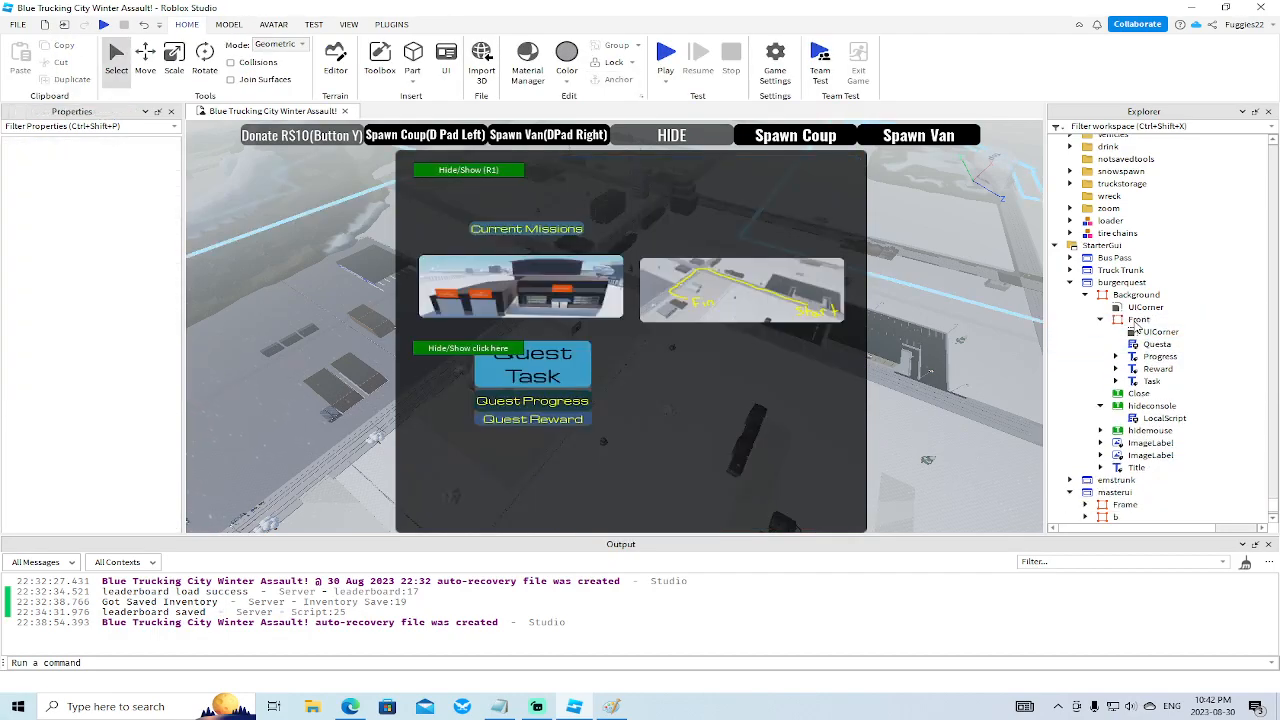
Clear the stray model selection and collapse the Front and Background frames of burgerquest in the hierarchy.
{"action": "left_click", "coordinate": [697, 290]}
{"action": "right_click_drag", "start_coordinate": [917, 390], "coordinate": [927, 406]}
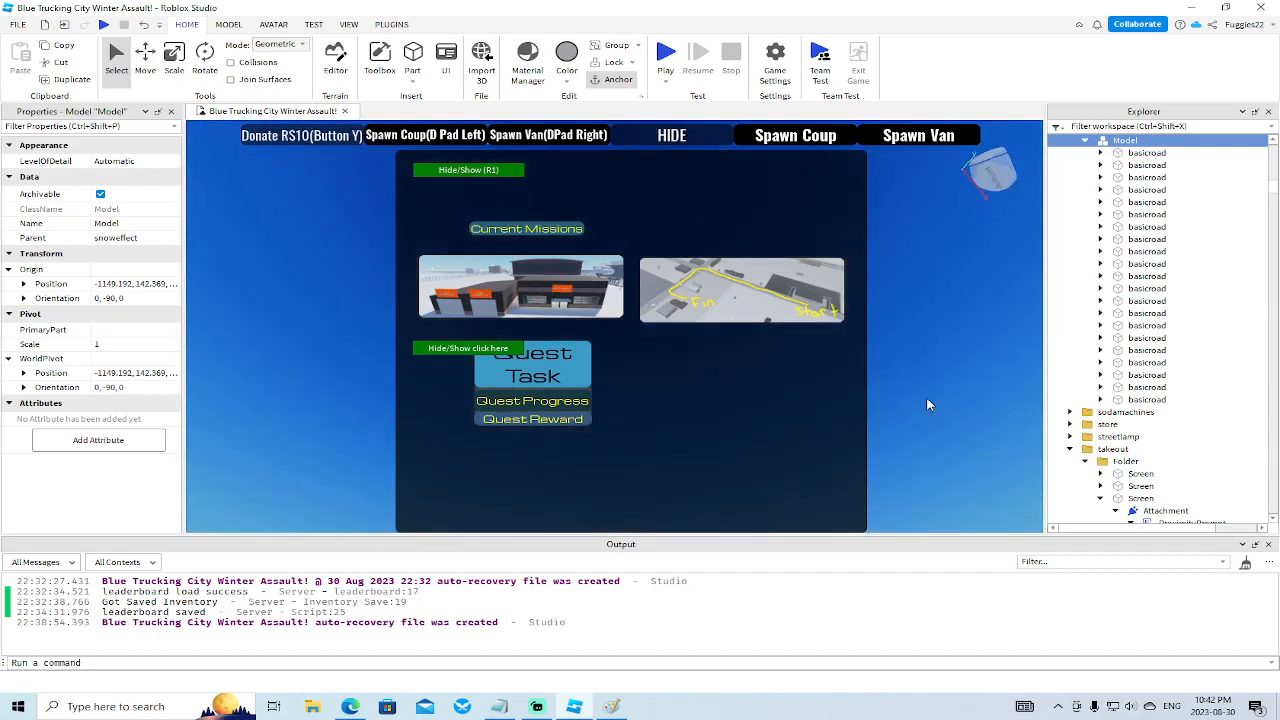
{"action": "left_click", "coordinate": [965, 361]}
{"action": "left_click_drag", "start_coordinate": [1276, 190], "coordinate": [1264, 516]}
{"action": "left_click", "coordinate": [1101, 319]}
{"action": "left_click", "coordinate": [1101, 245]}
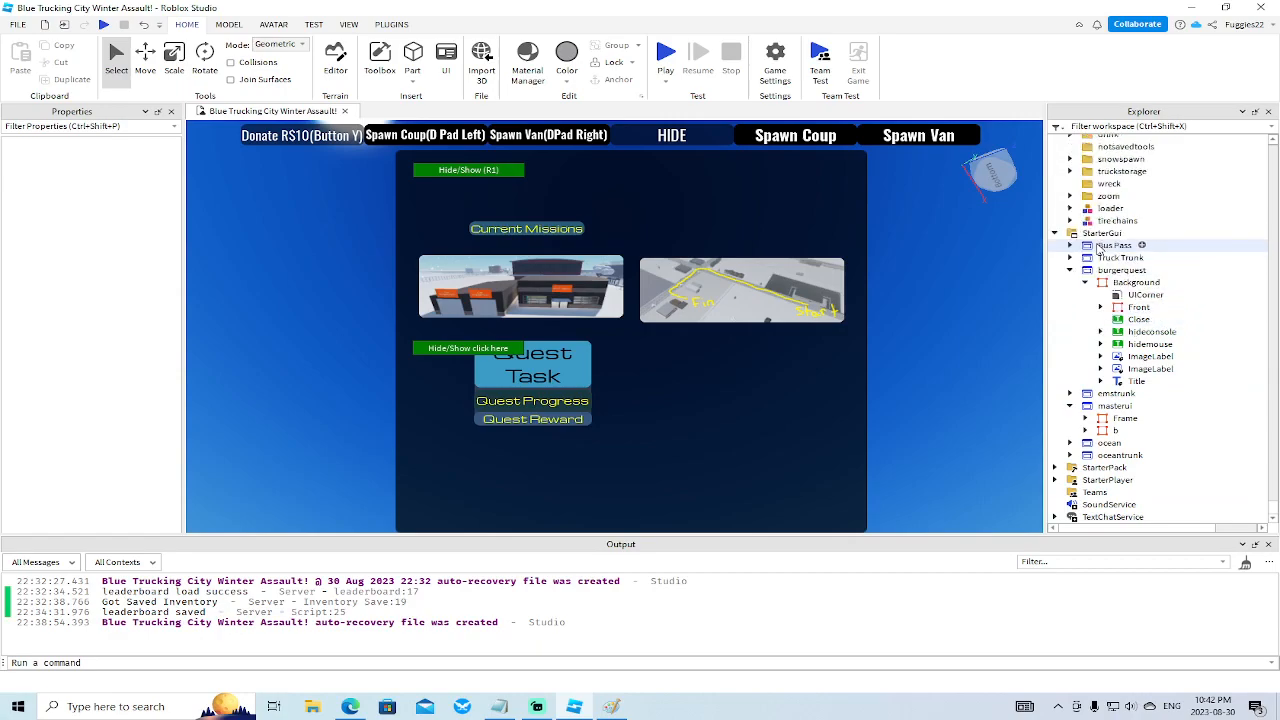
{"action": "left_click", "coordinate": [1085, 283]}
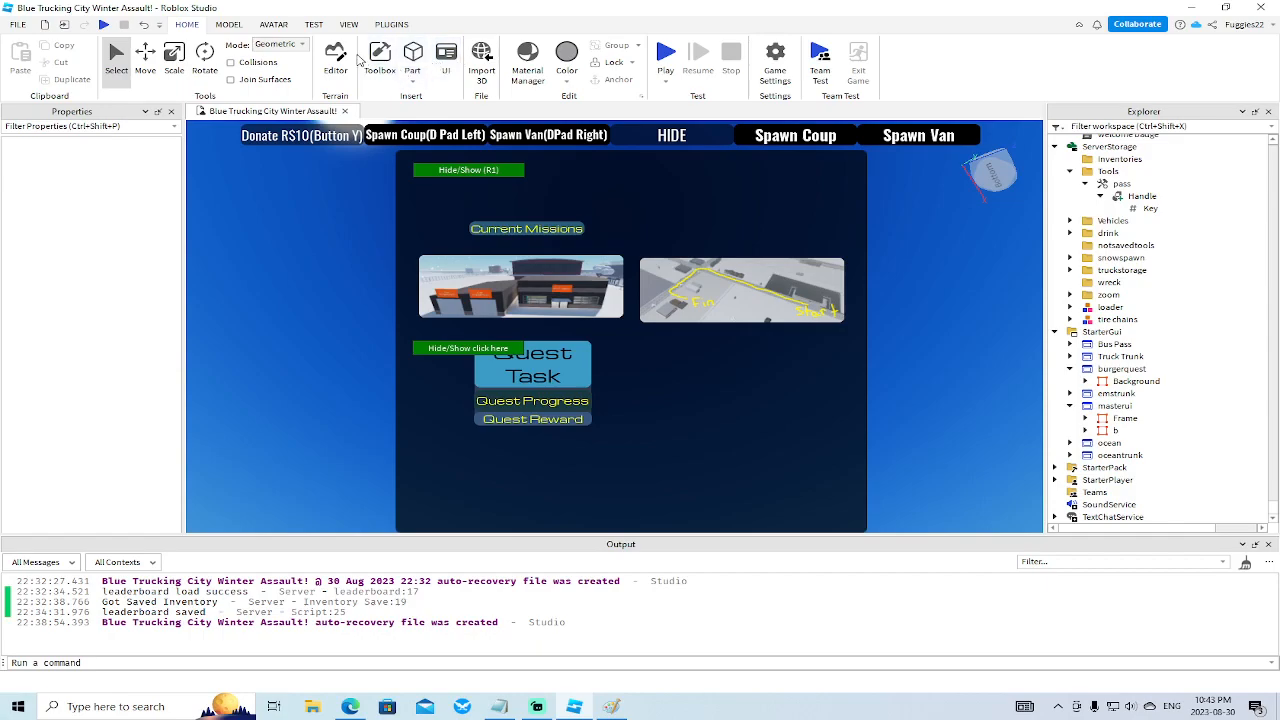
Turn device emulation on and off again to check the mission GUI on a device screen.
{"action": "left_click", "coordinate": [316, 26]}
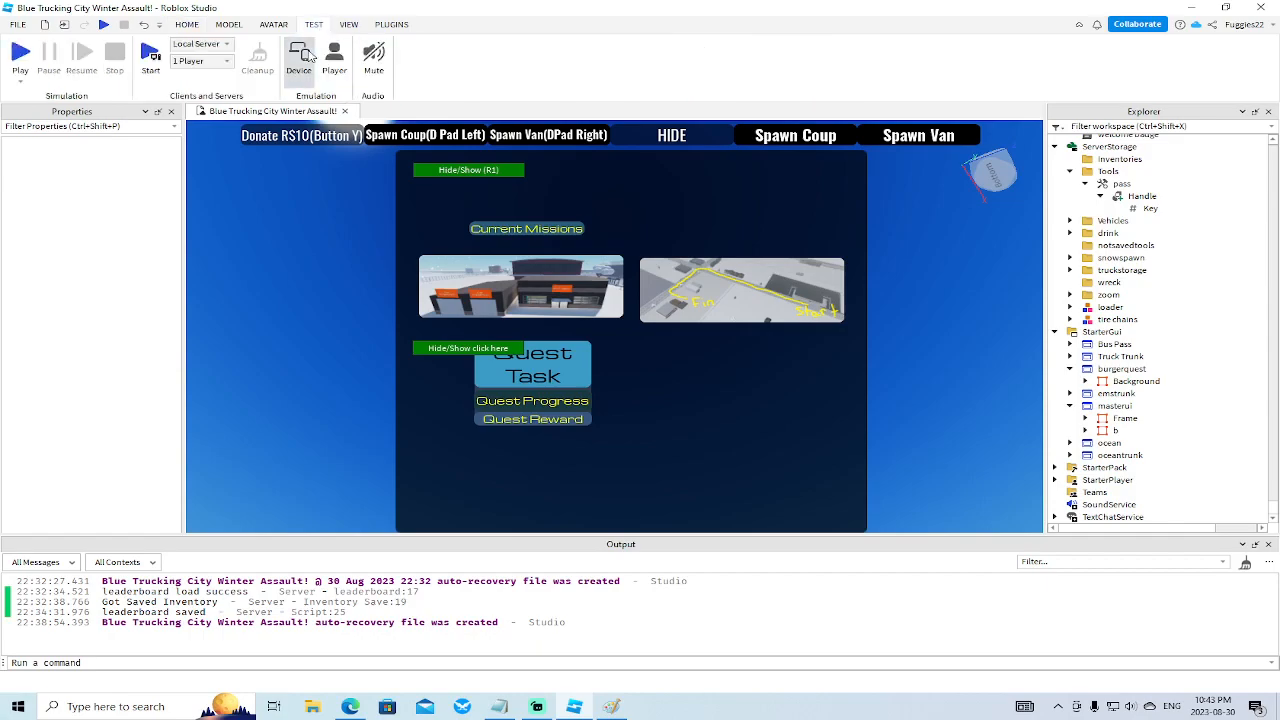
{"action": "left_click", "coordinate": [305, 55]}
{"action": "left_click", "coordinate": [305, 55]}
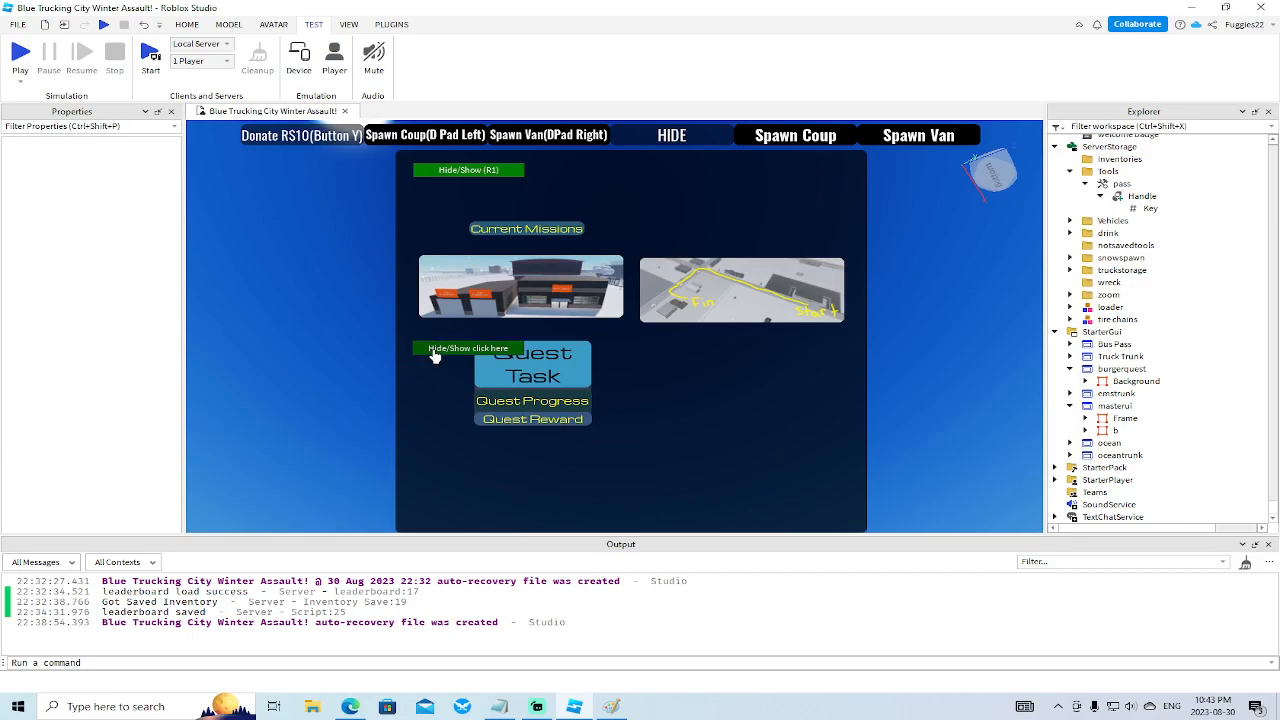
Select burgerquest's Background frame and move its hidemouse button up between the Hide/Show (R1) button and the Current Missions title.
{"action": "left_click", "coordinate": [1113, 407]}
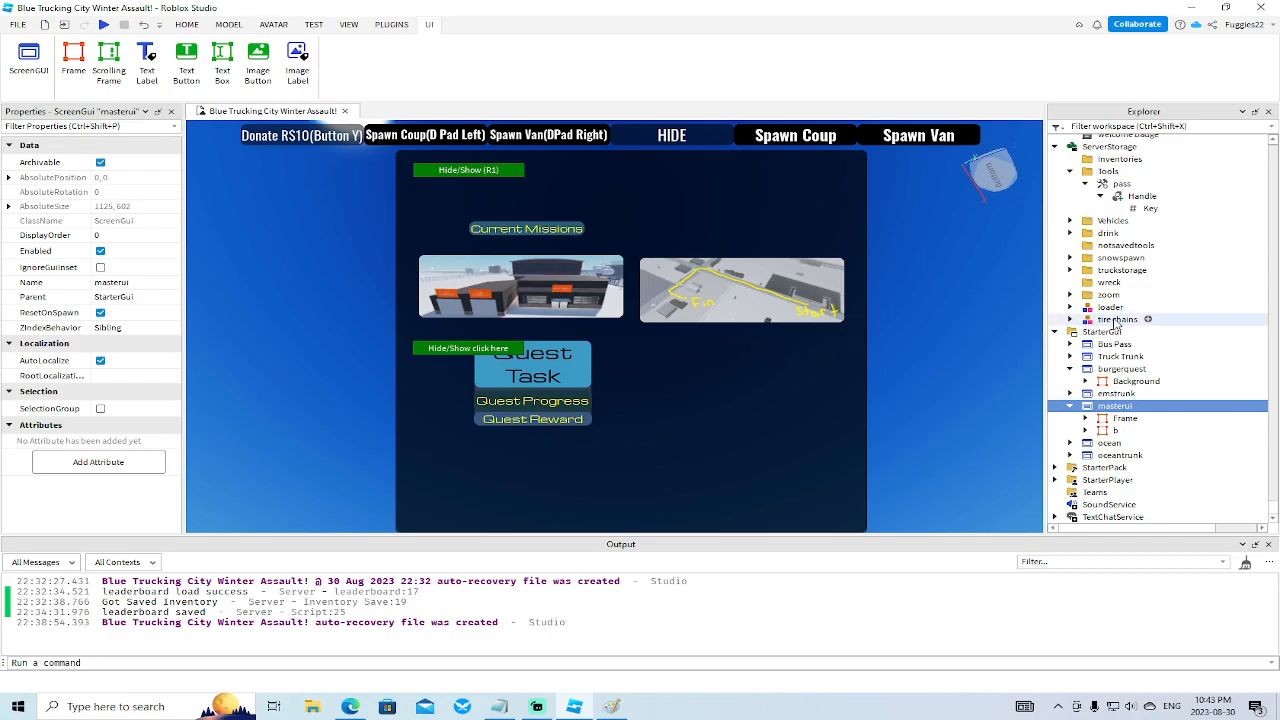
{"action": "left_click", "coordinate": [1107, 370]}
{"action": "left_click", "coordinate": [1136, 381]}
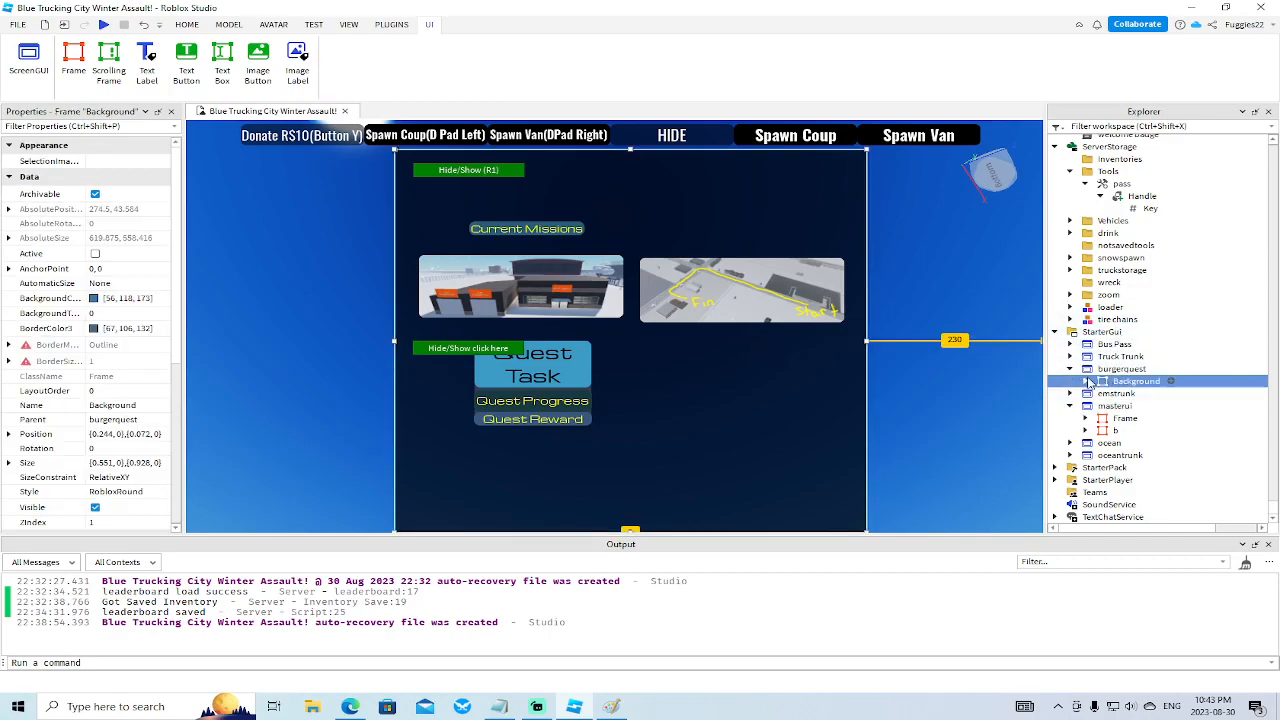
{"action": "left_click_drag", "start_coordinate": [481, 352], "coordinate": [469, 200]}
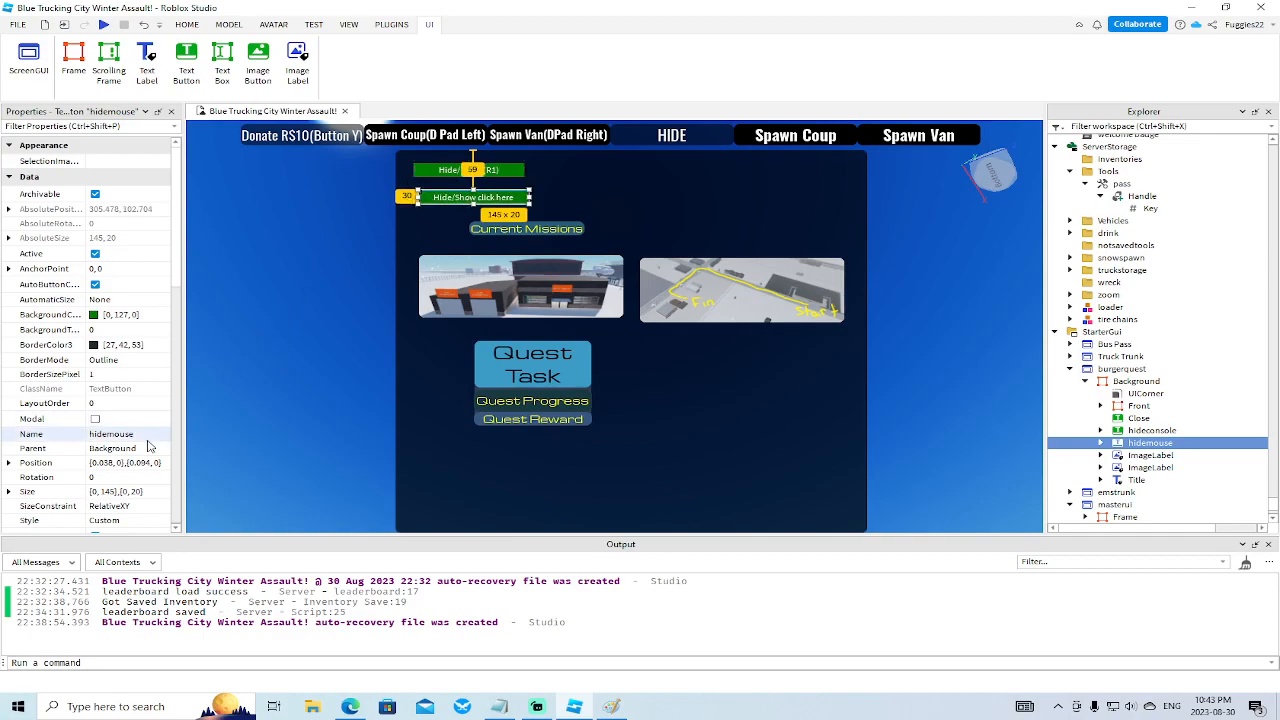
Set the hidemouse button's Size to {0.1, 0},{0.1, 0} and reshape it to about 165 × 35 pixels above the Current Missions title.
{"action": "scroll", "coordinate": [148, 446], "scroll_direction": "down", "scroll_amount": 1}
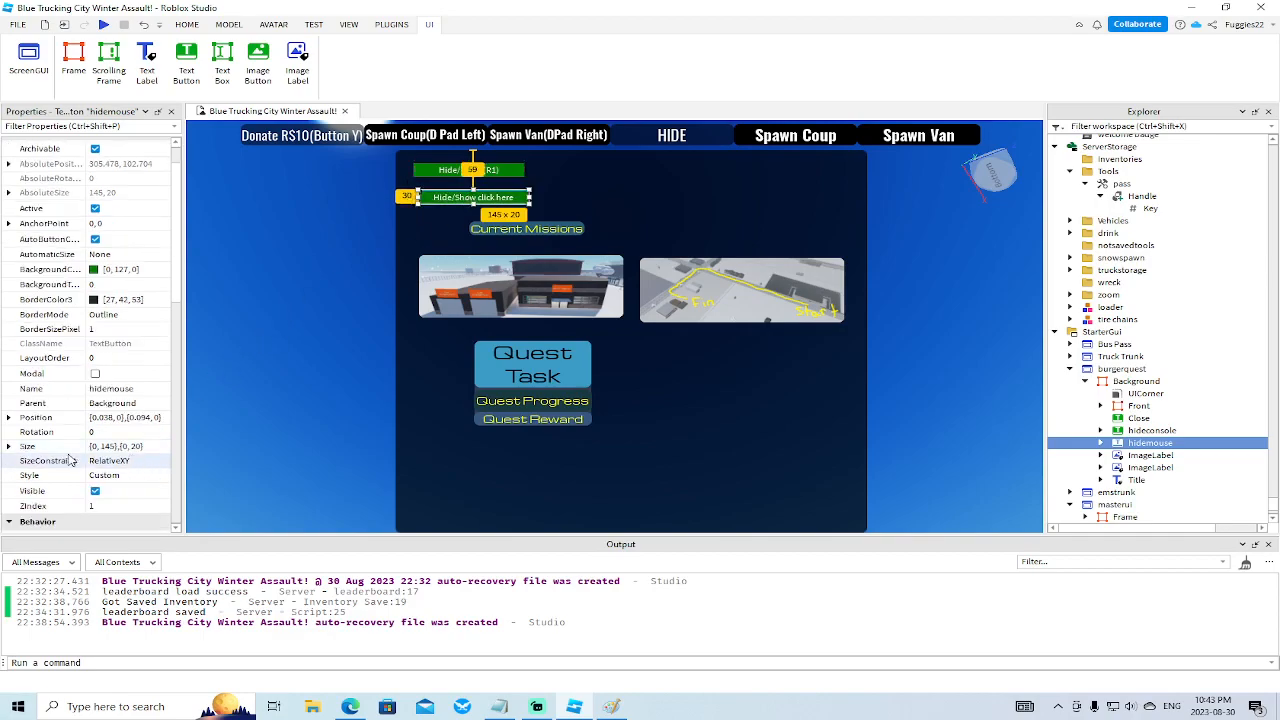
{"action": "left_click", "coordinate": [96, 450]}
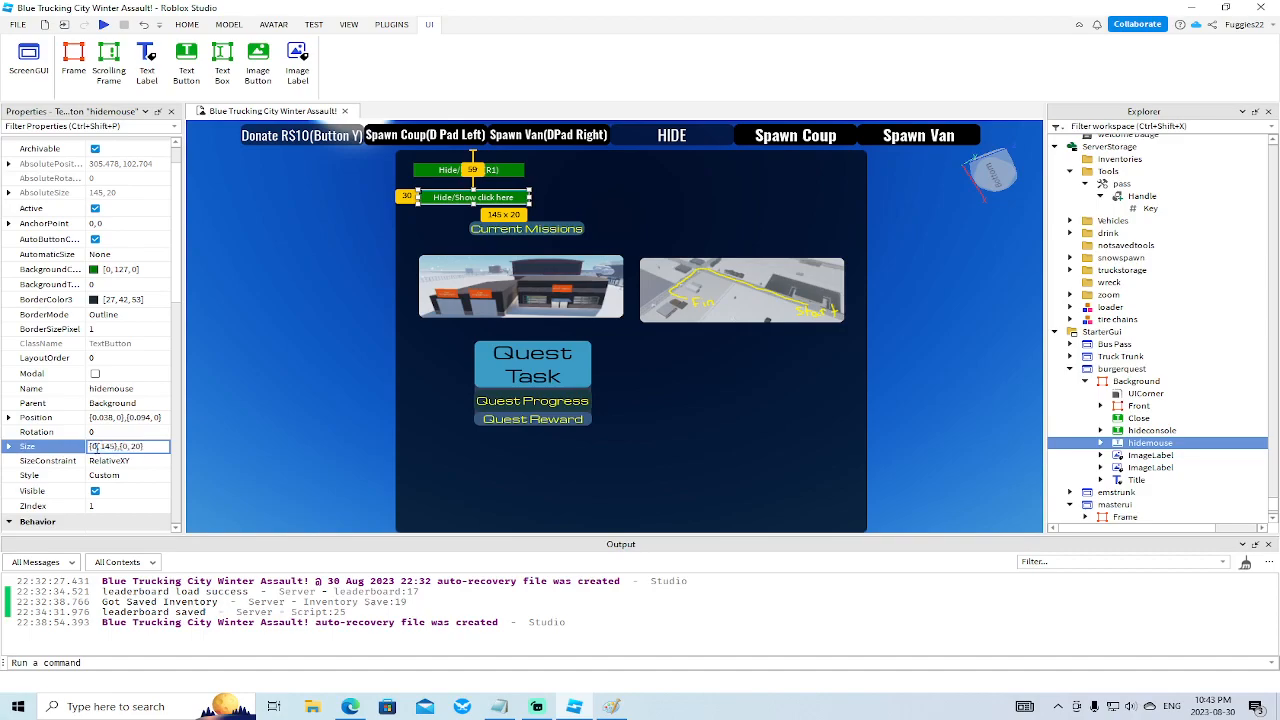
{"action": "type", "text": ".1"}
{"action": "key", "text": "BackSpace"}
{"action": "key", "text": "Return"}
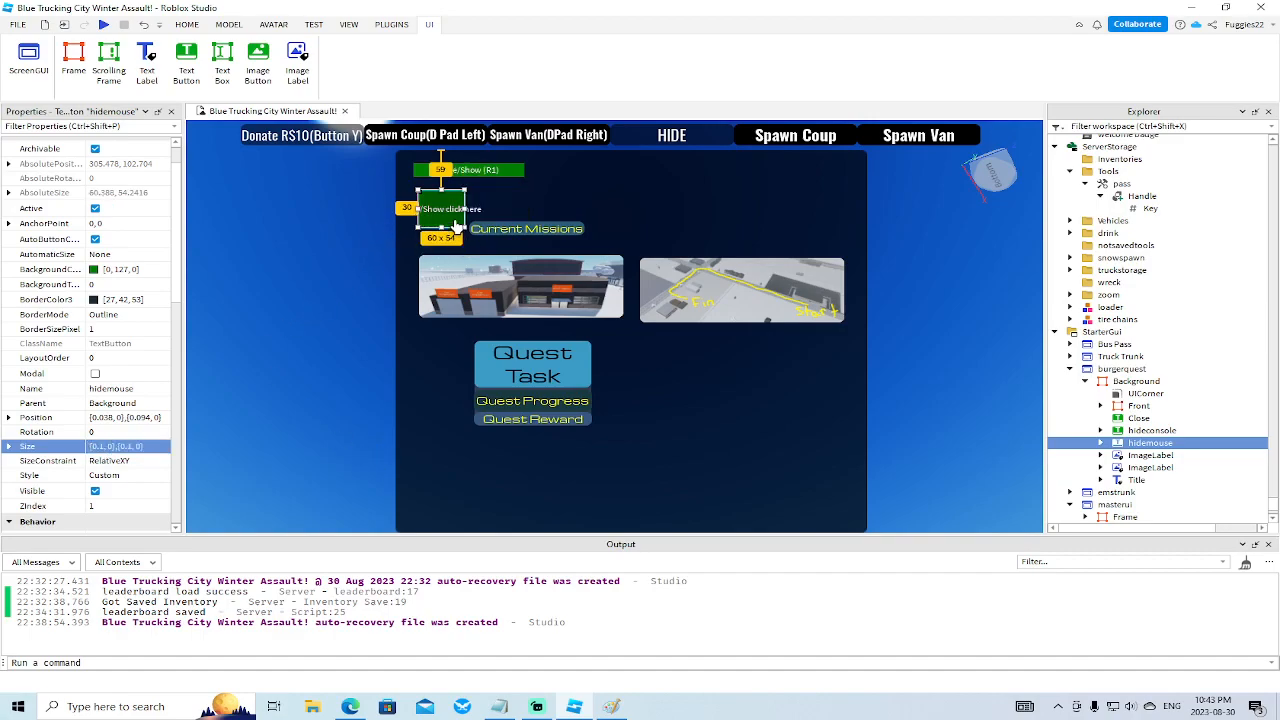
{"action": "left_click_drag", "start_coordinate": [440, 228], "coordinate": [498, 208]}
{"action": "left_click_drag", "start_coordinate": [497, 199], "coordinate": [497, 196]}
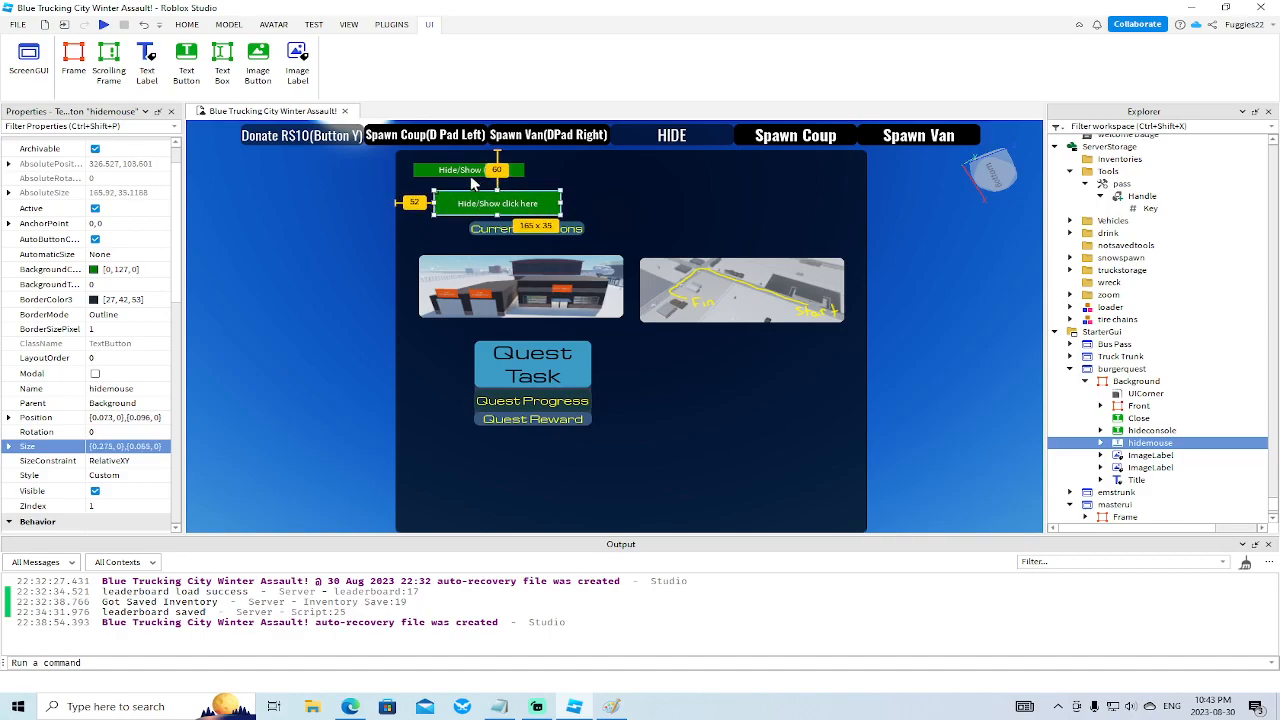
Set the hideconsole button's Size to {0.1, 0},{0.1, 0} and reshape it to about 182 × 25 pixels above the hidemouse button.
{"action": "left_click", "coordinate": [468, 170]}
{"action": "left_click", "coordinate": [116, 446]}
{"action": "left_click", "coordinate": [104, 447]}
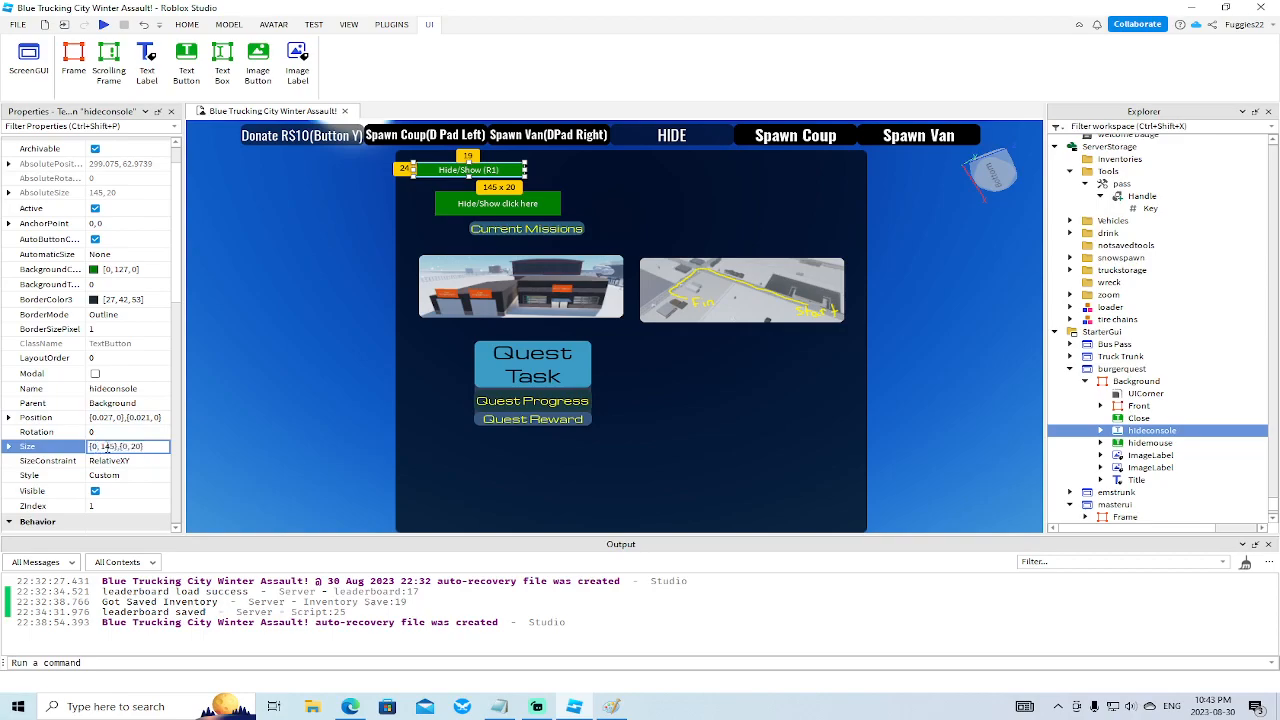
{"action": "type", "text": ".1"}
{"action": "key", "text": "Return"}
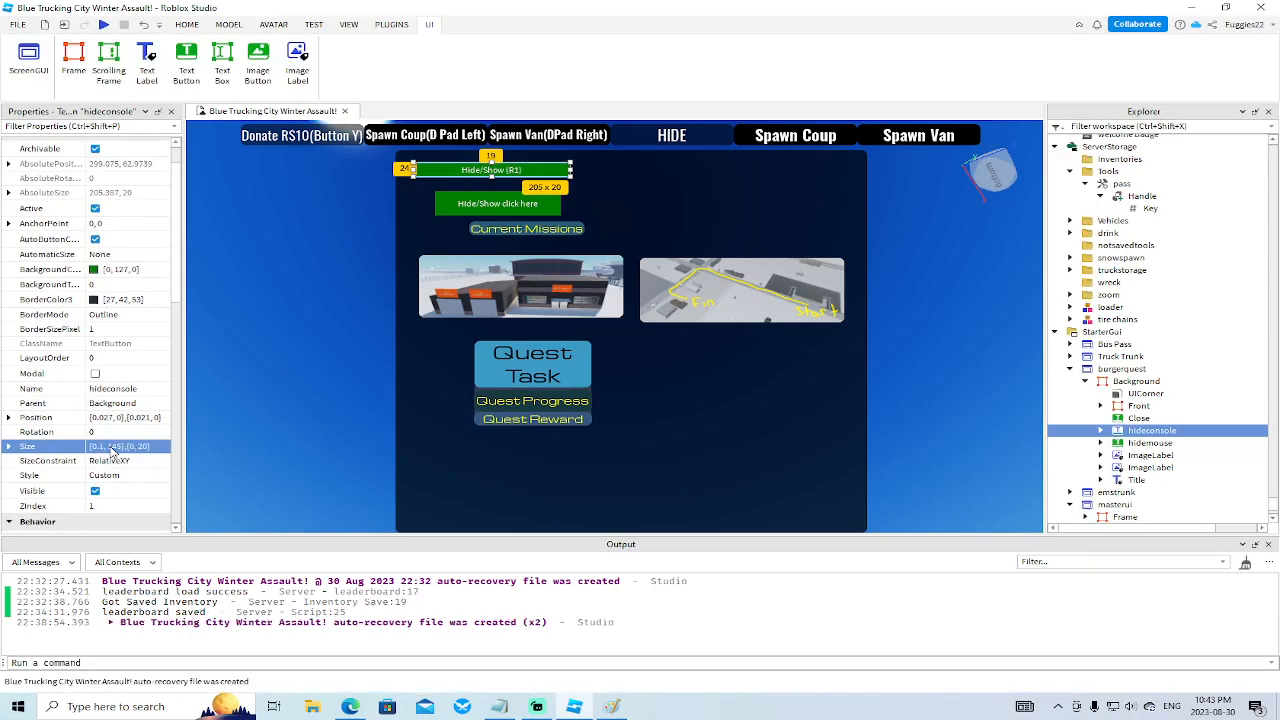
{"action": "left_click", "coordinate": [115, 447]}
{"action": "left_click", "coordinate": [120, 447]}
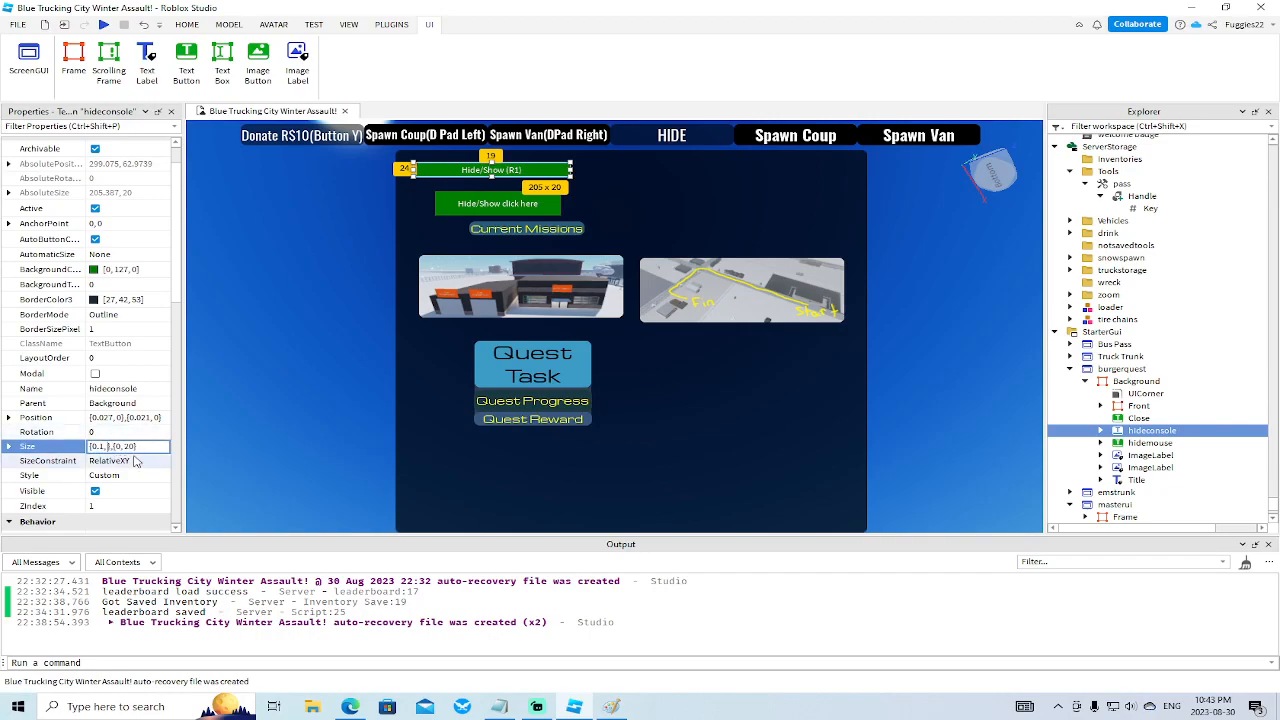
{"action": "type", "text": "0"}
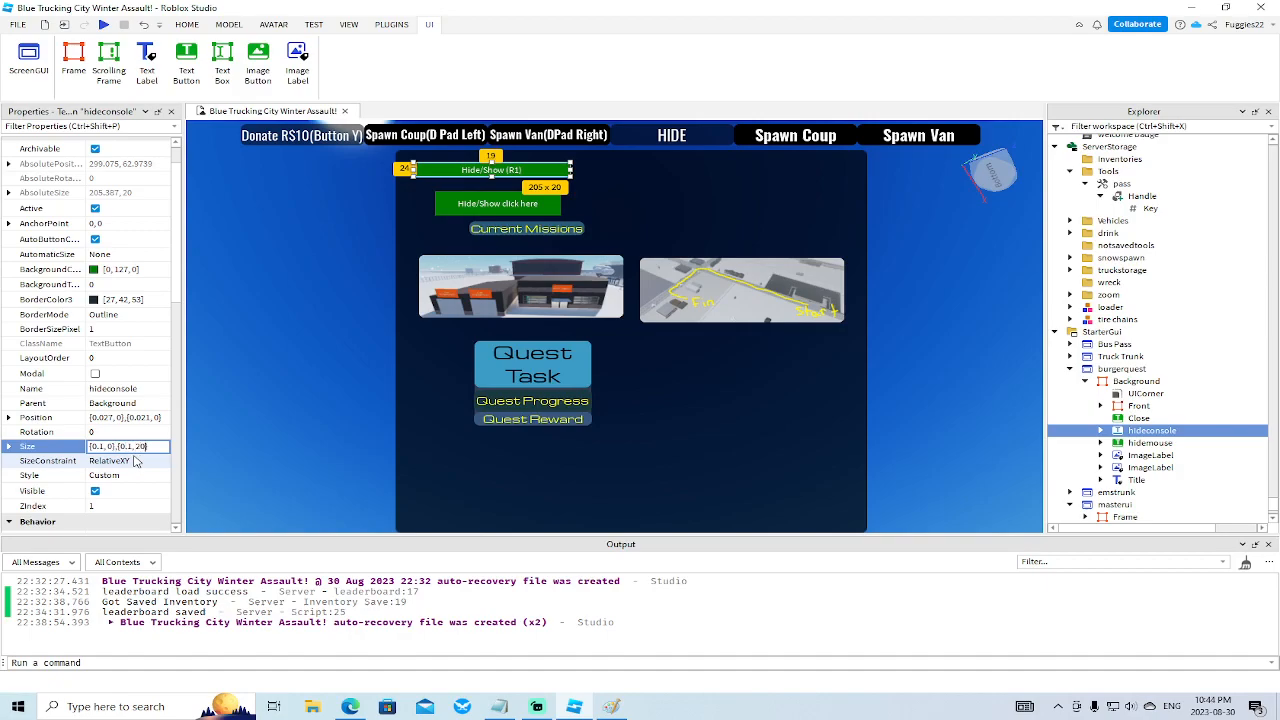
{"action": "key", "text": "Return"}
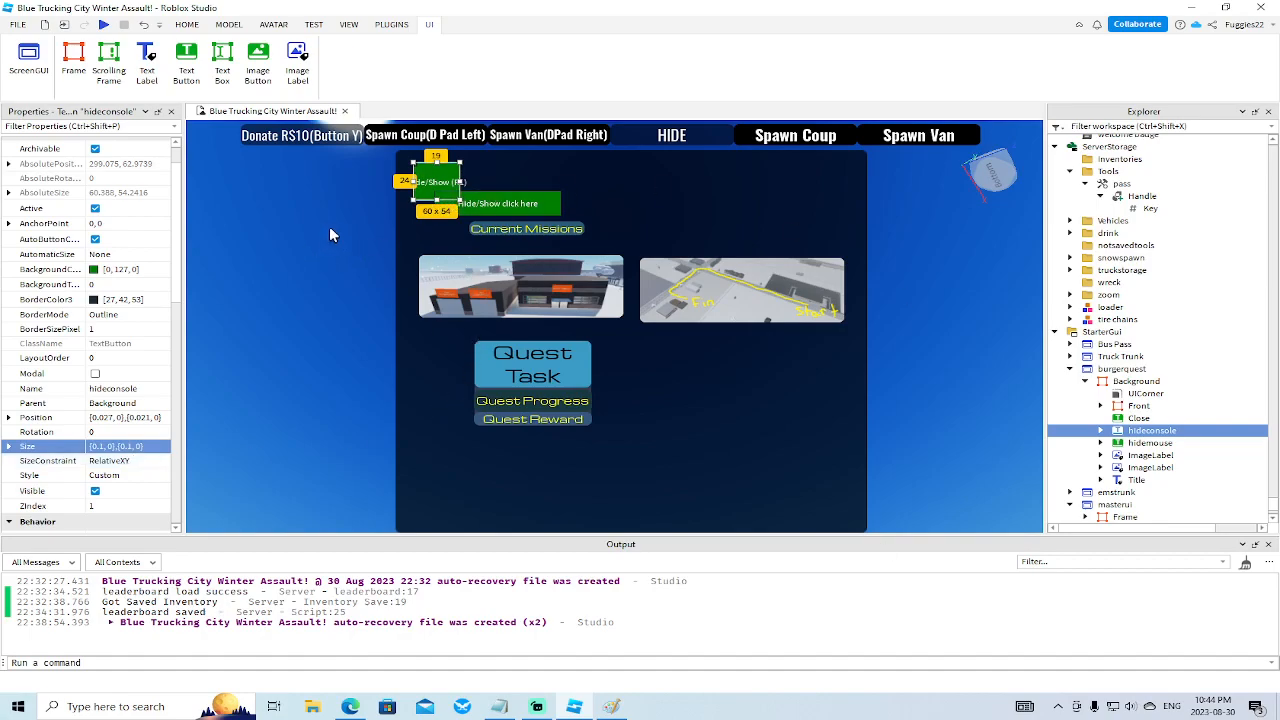
{"action": "left_click_drag", "start_coordinate": [437, 200], "coordinate": [483, 175]}
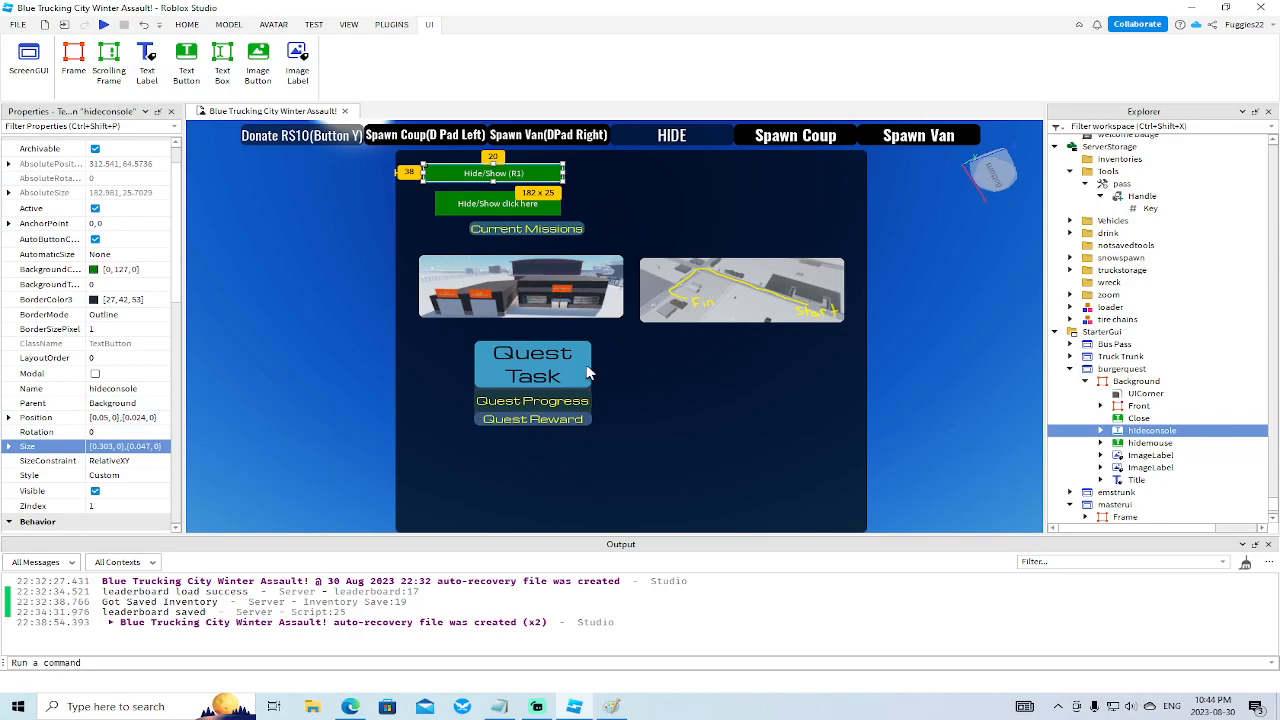
Preview the resized buttons on the emulated iPhone 4S screen and return to the normal view.
{"action": "left_click", "coordinate": [313, 25]}
{"action": "left_click", "coordinate": [310, 28]}
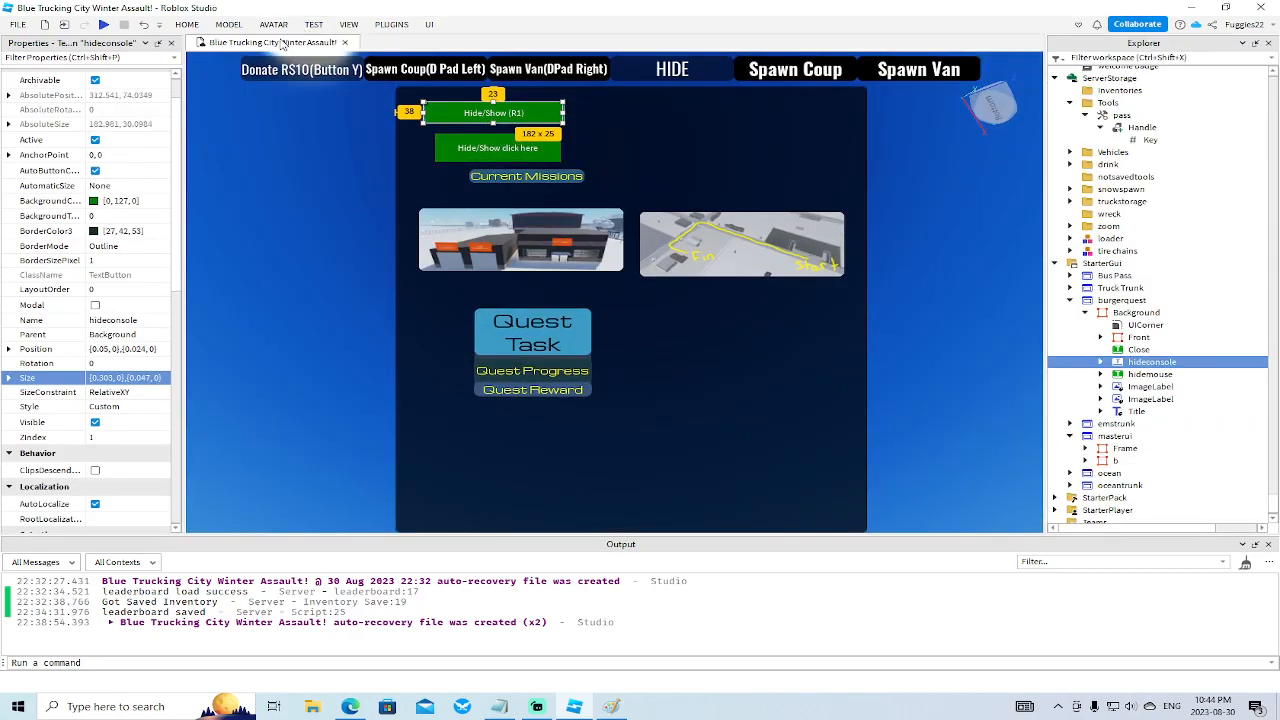
{"action": "double_click", "coordinate": [319, 29]}
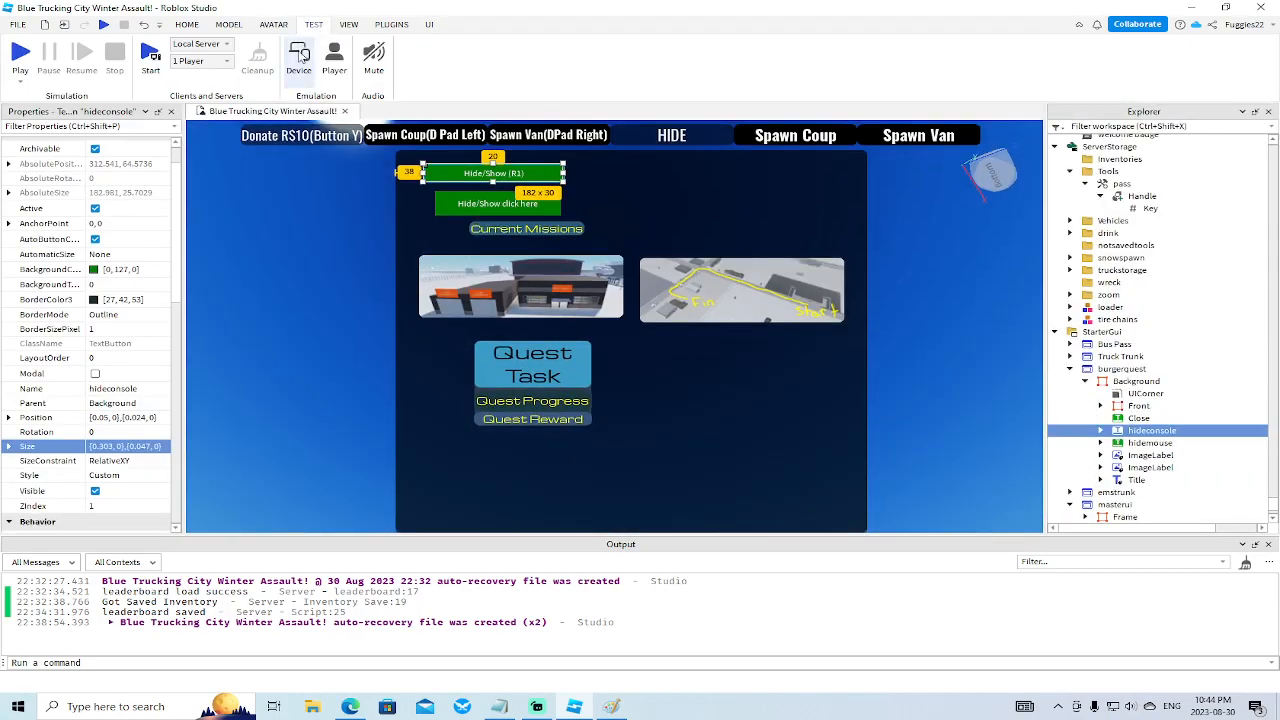
{"action": "left_click", "coordinate": [300, 55]}
{"action": "left_click", "coordinate": [300, 55]}
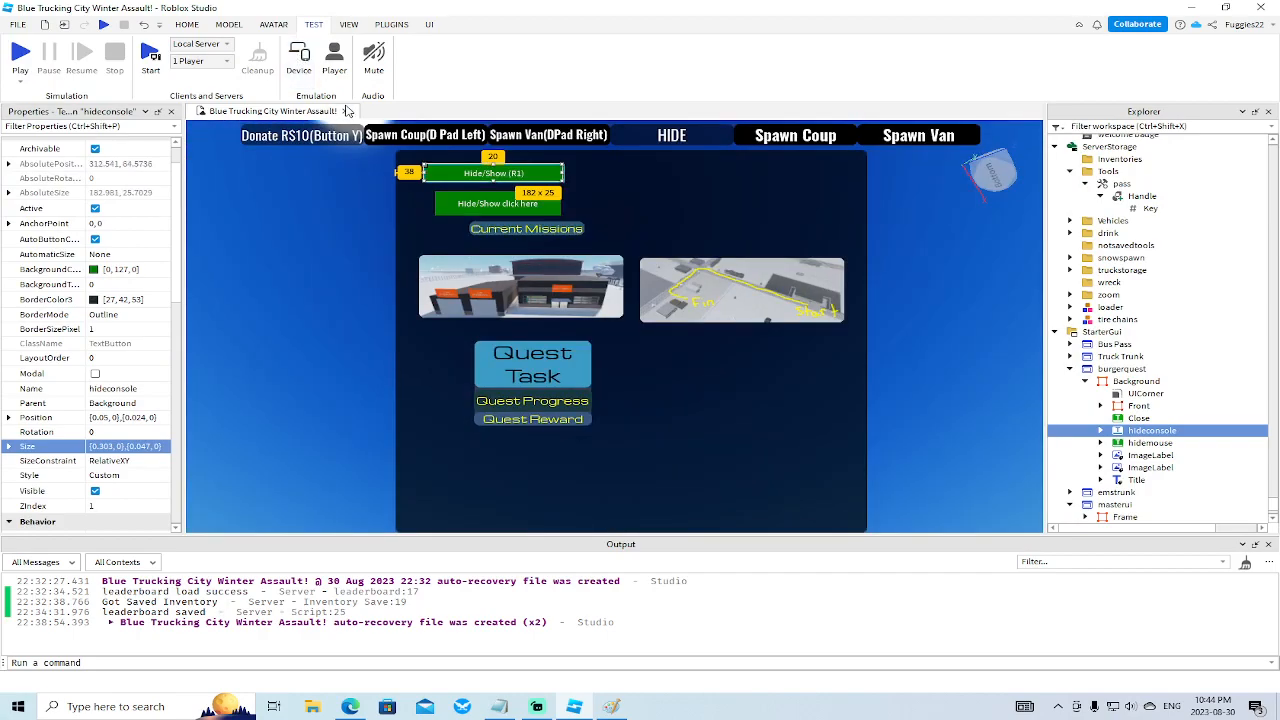
{"action": "left_click", "coordinate": [300, 64]}
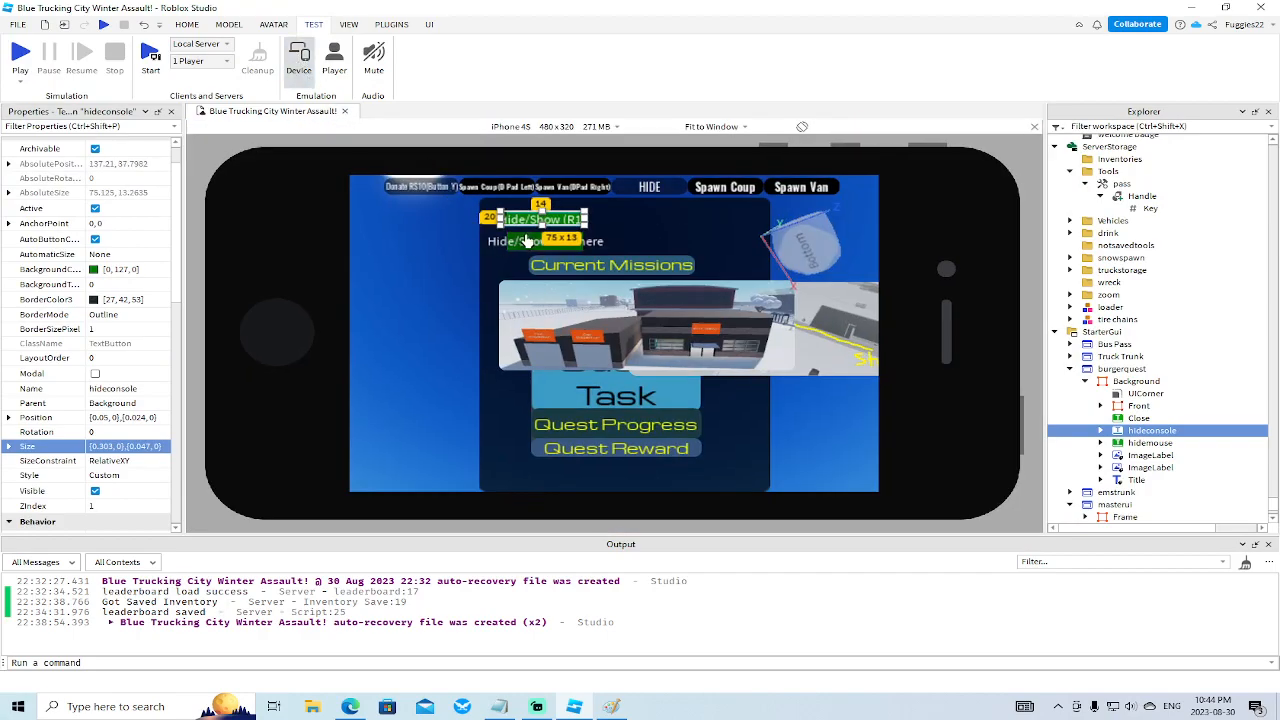
{"action": "left_click", "coordinate": [300, 55]}
Turn on TextScaled for the hidemouse and hideconsole buttons.
{"action": "left_click", "coordinate": [467, 214]}
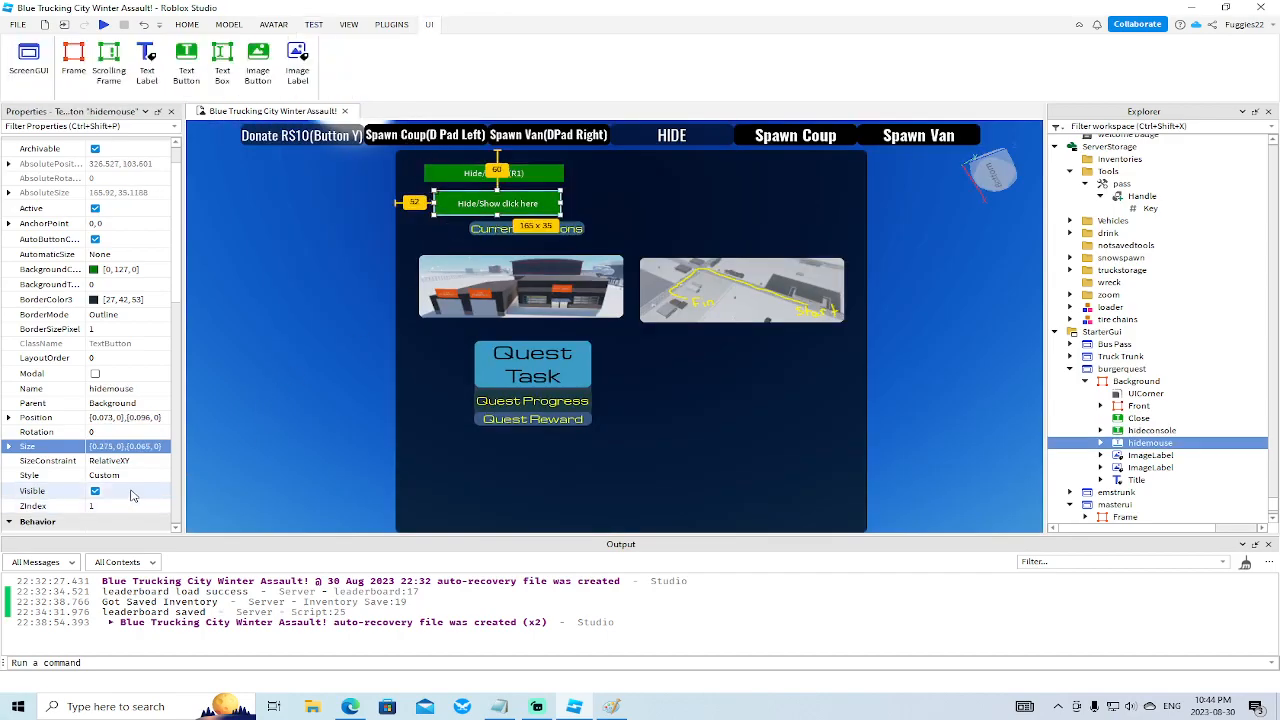
{"action": "scroll", "coordinate": [100, 300], "scroll_direction": "down", "scroll_amount": 5}
{"action": "scroll", "coordinate": [105, 330], "scroll_direction": "down", "scroll_amount": 3}
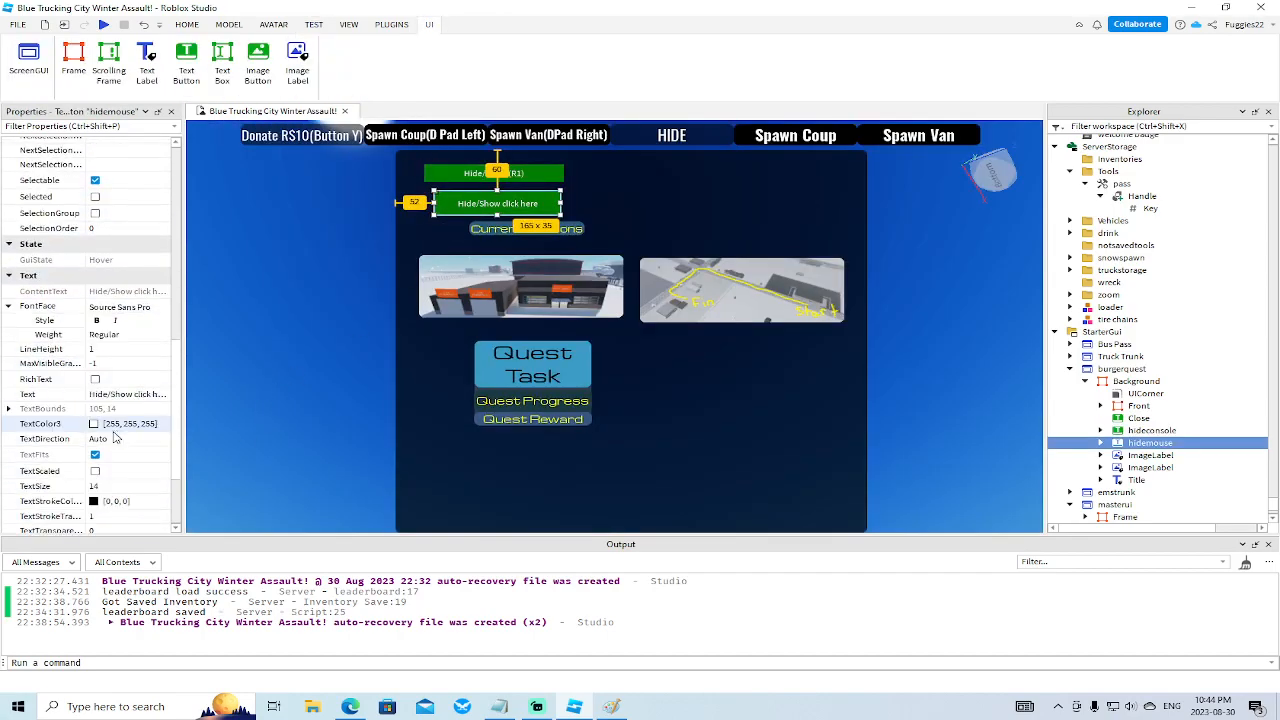
{"action": "left_click", "coordinate": [95, 471]}
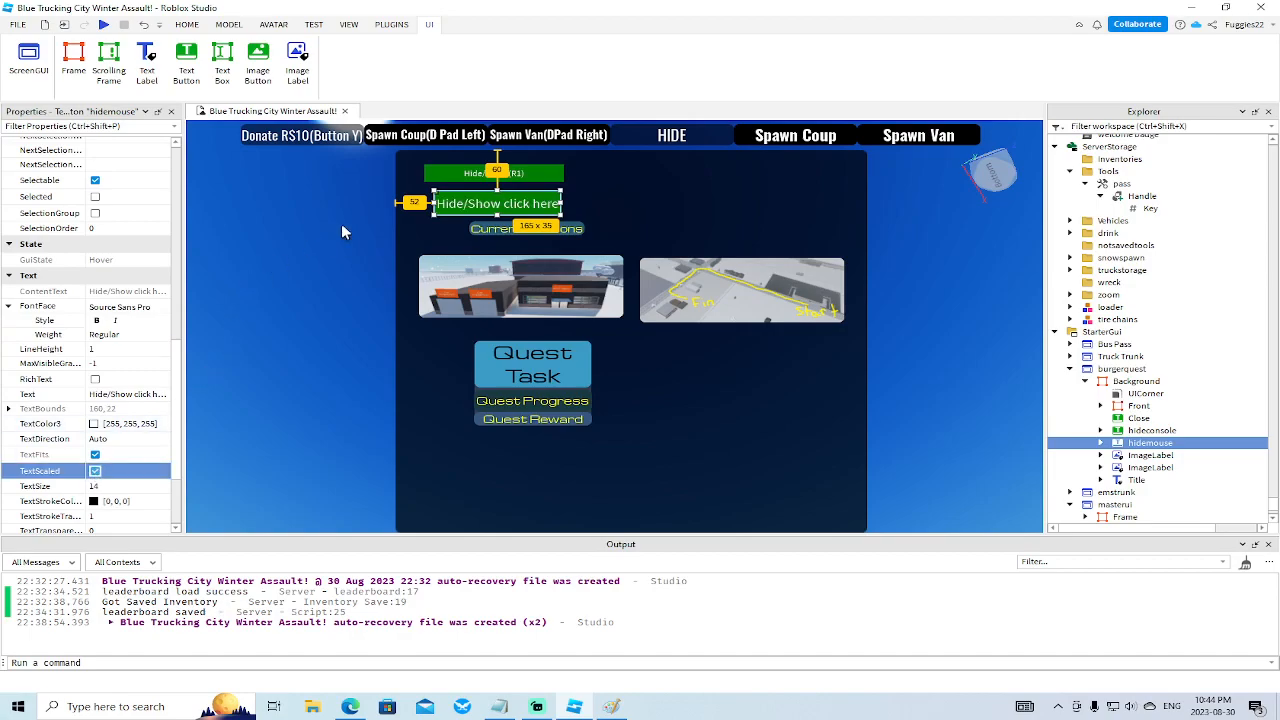
{"action": "left_click", "coordinate": [470, 174]}
{"action": "left_click", "coordinate": [95, 471]}
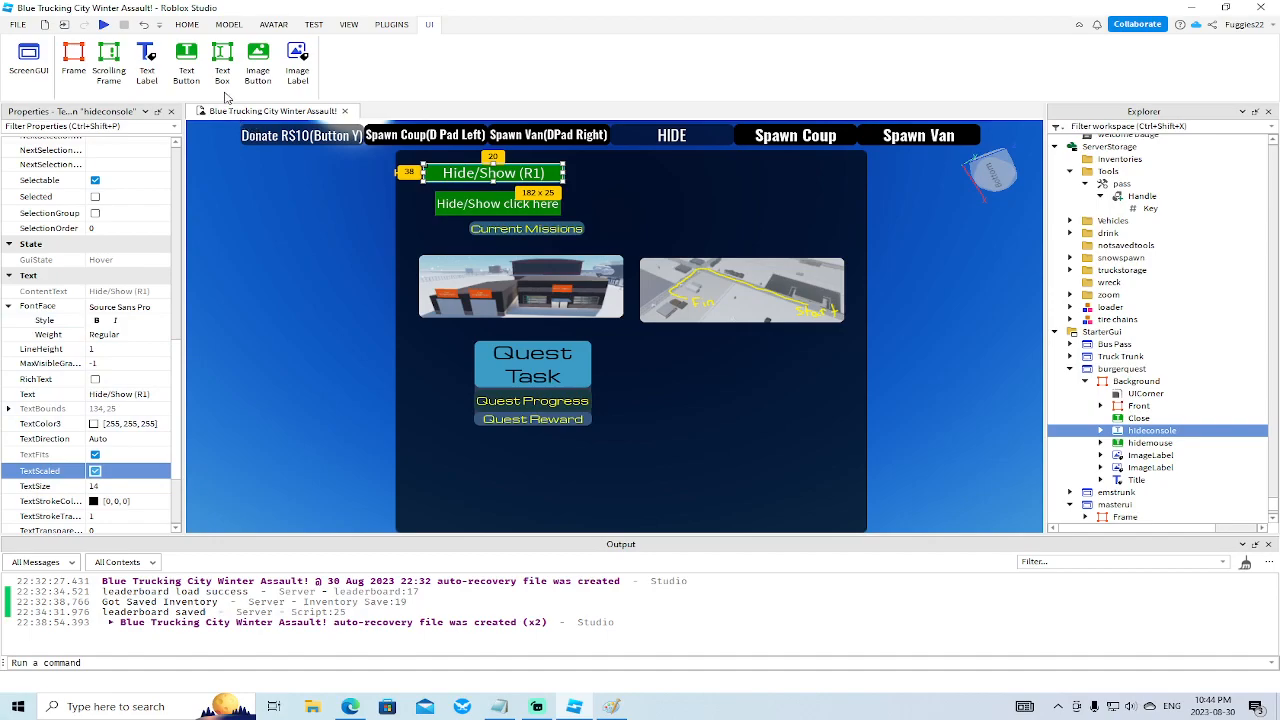
Check the scaled button text on the emulated iPhone 4S screen and close the emulation.
{"action": "left_click", "coordinate": [344, 26]}
{"action": "left_click", "coordinate": [314, 24]}
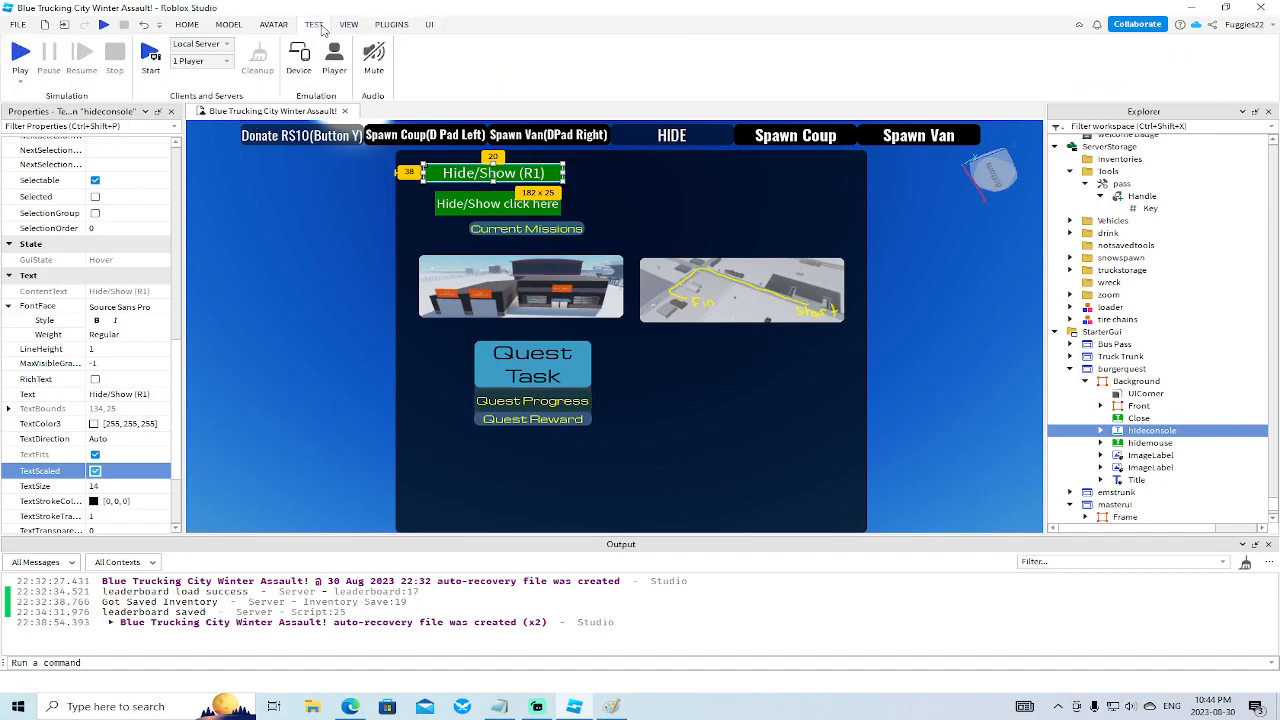
{"action": "left_click", "coordinate": [298, 58]}
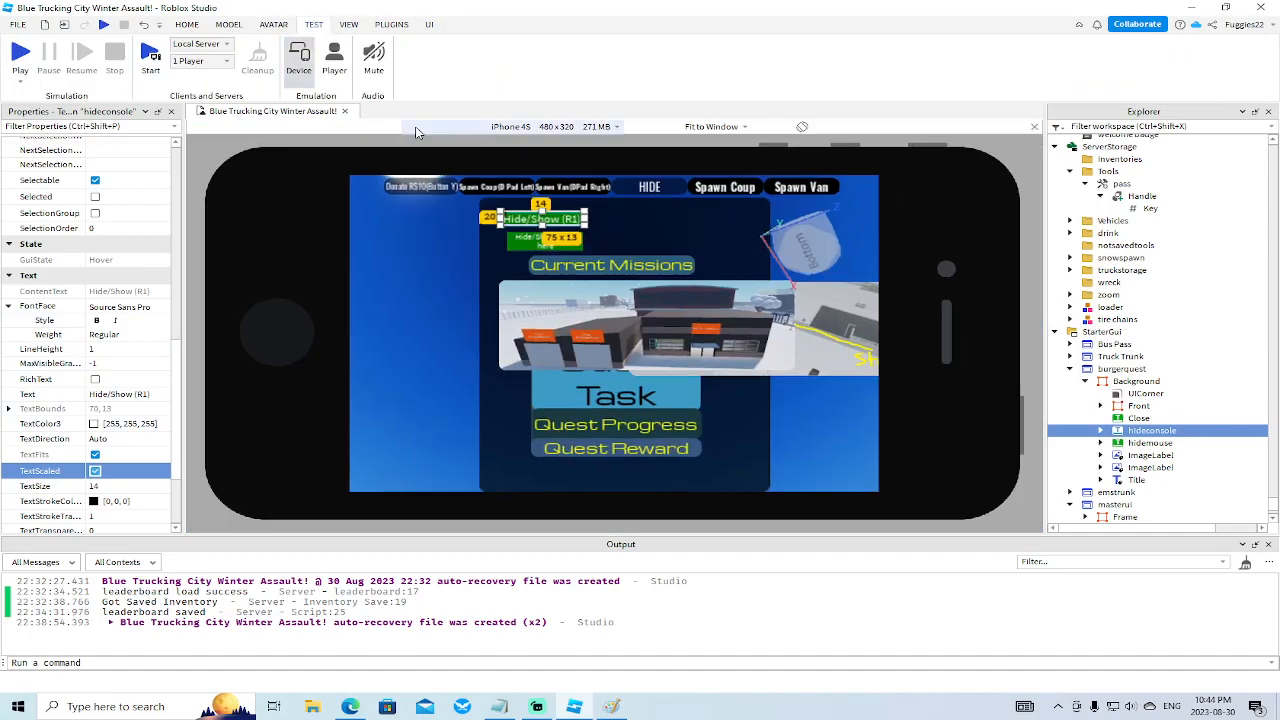
{"action": "left_click", "coordinate": [298, 58]}
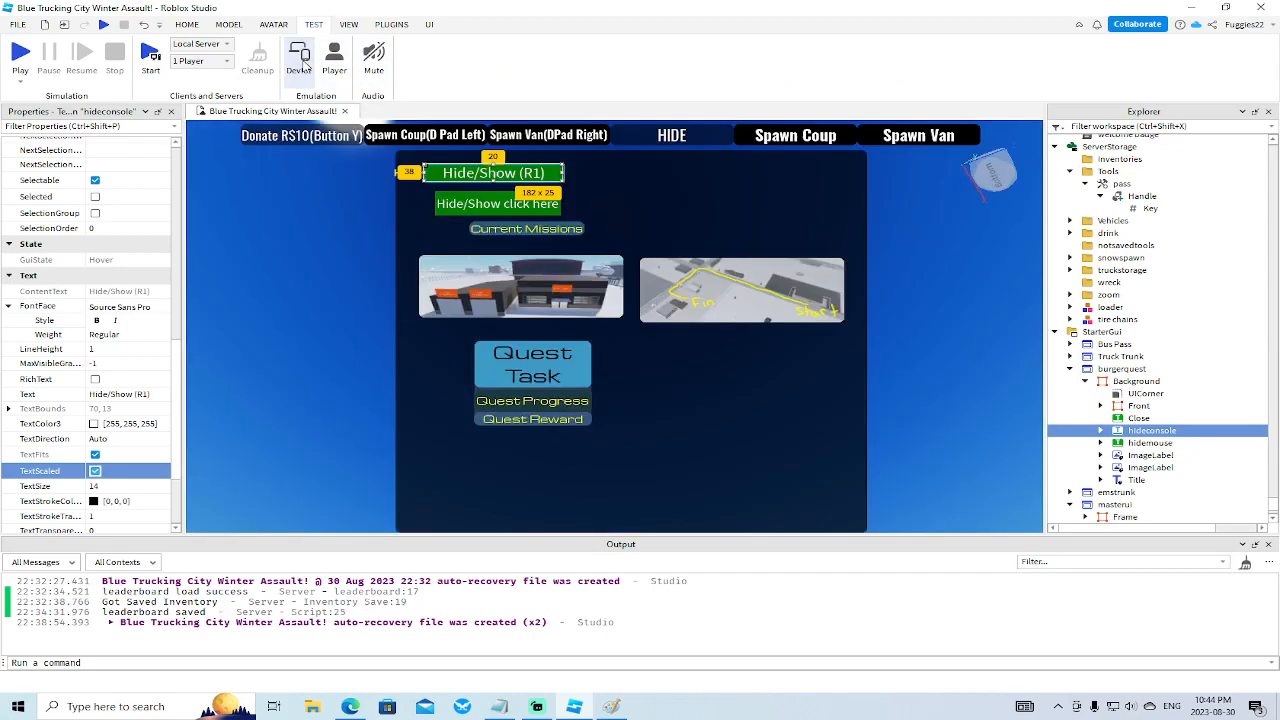
Set the building picture ImageLabel's Size to {0.2, 0},{0.2, 0} and copy that value.
{"action": "left_click", "coordinate": [487, 282]}
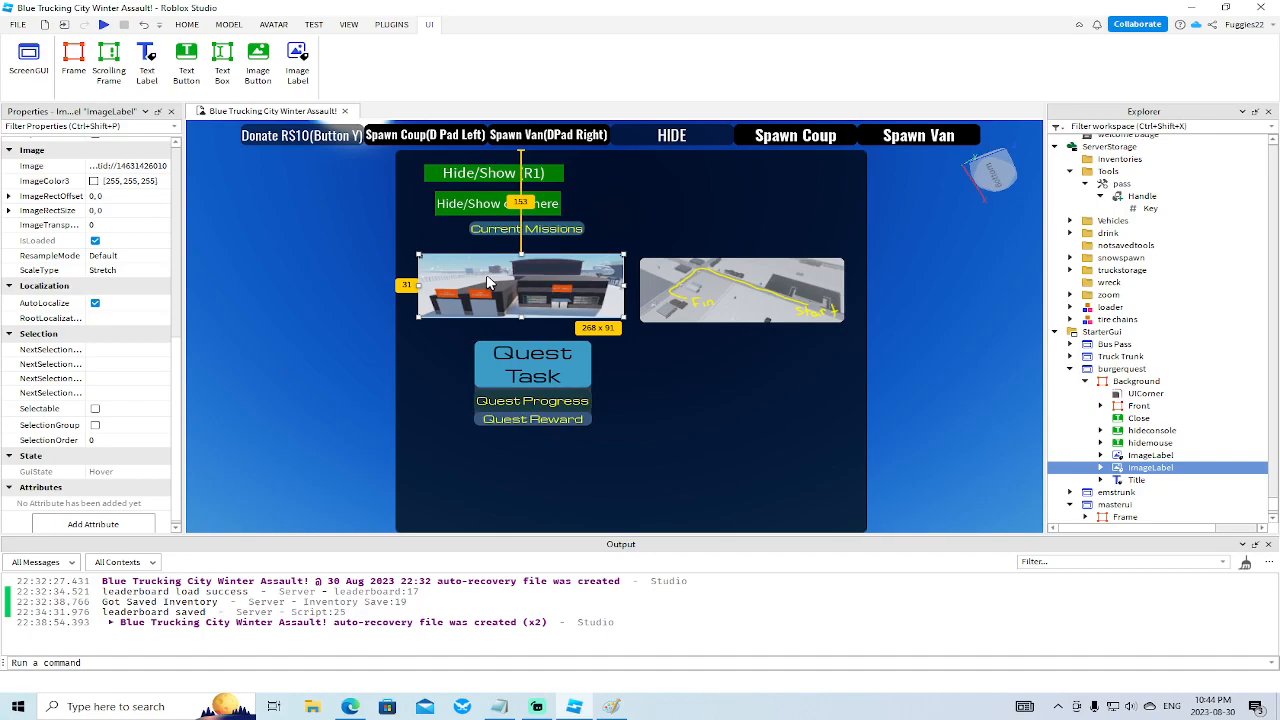
{"action": "scroll", "coordinate": [140, 407], "scroll_direction": "up", "scroll_amount": 5}
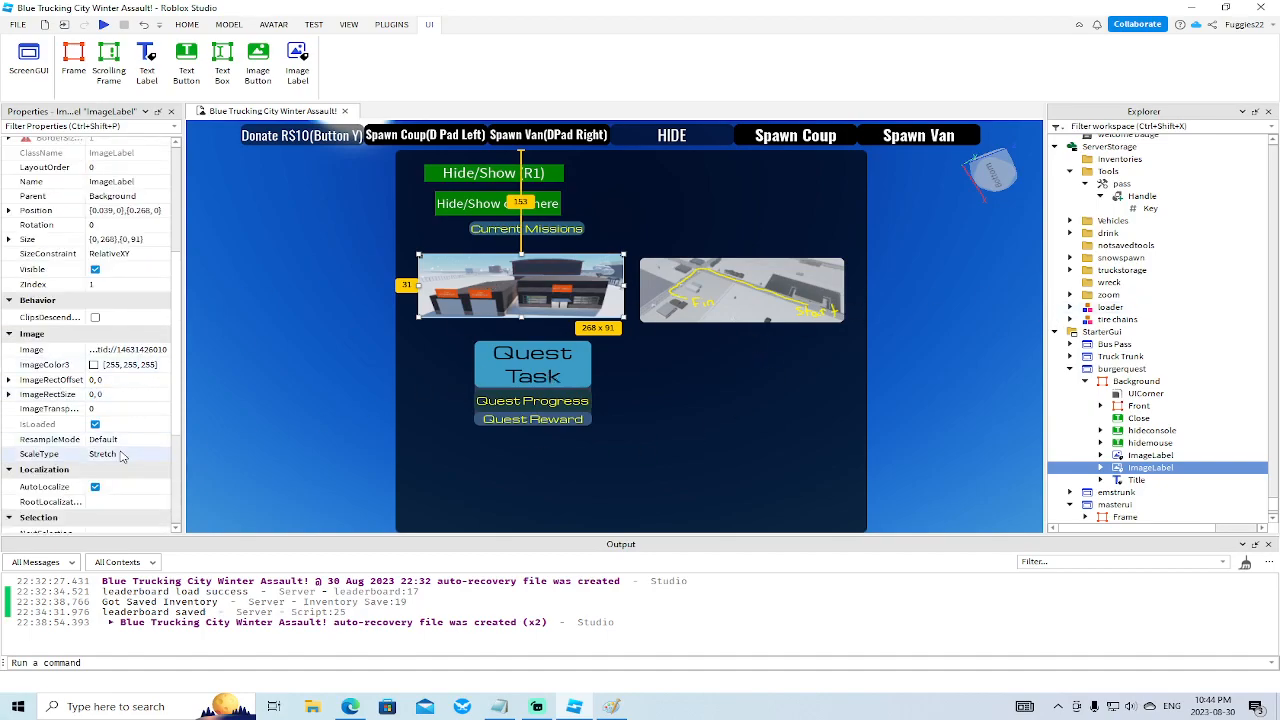
{"action": "scroll", "coordinate": [110, 378], "scroll_direction": "up", "scroll_amount": 4}
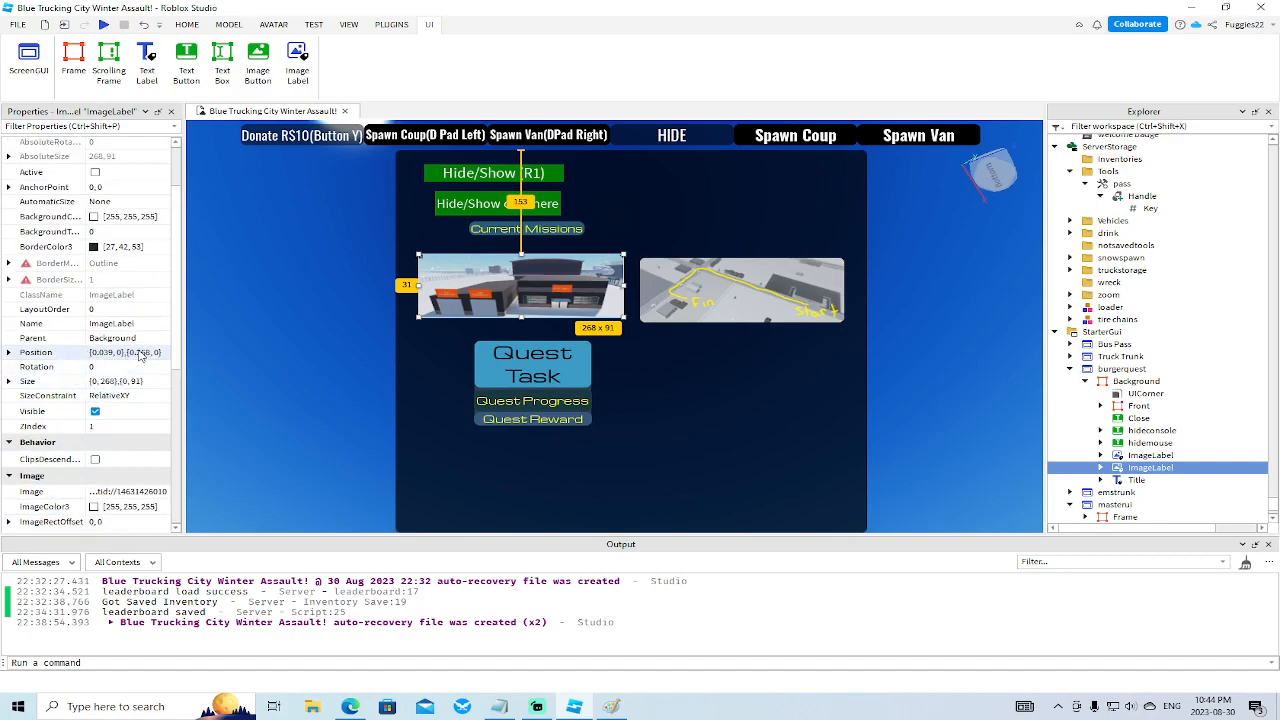
{"action": "left_click", "coordinate": [111, 381]}
{"action": "left_click", "coordinate": [114, 381]}
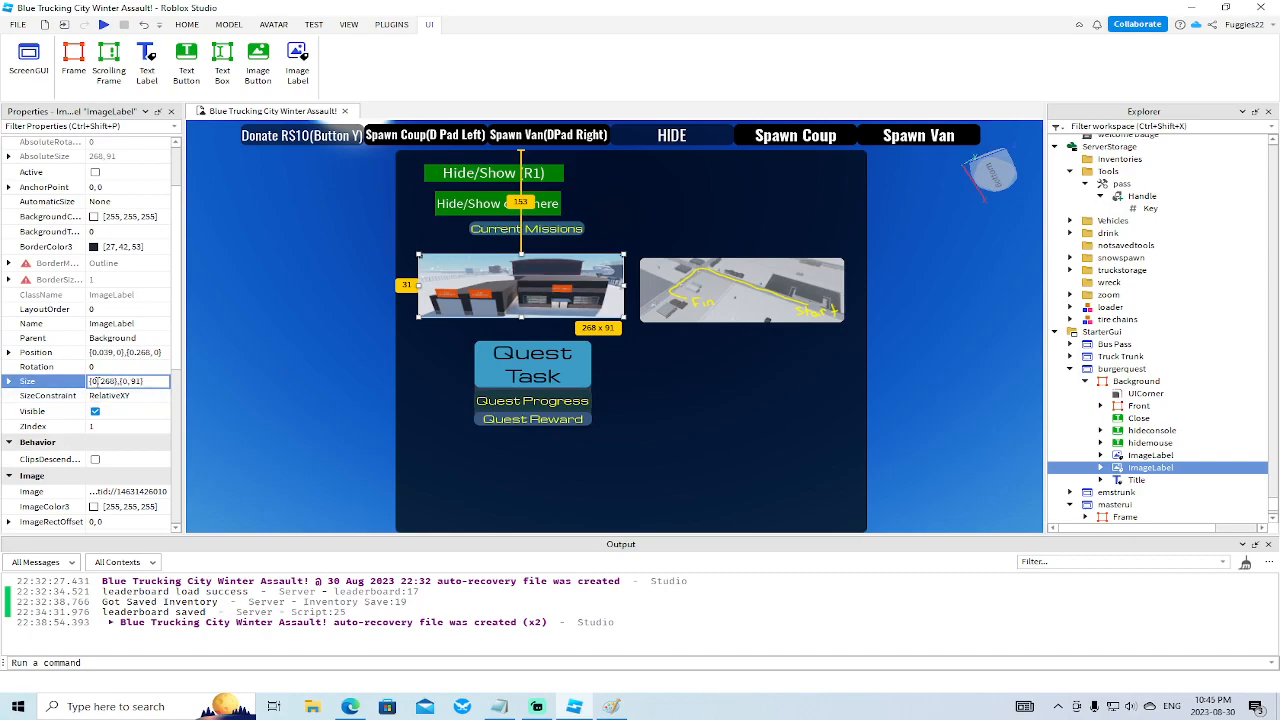
{"action": "type", "text": ".2"}
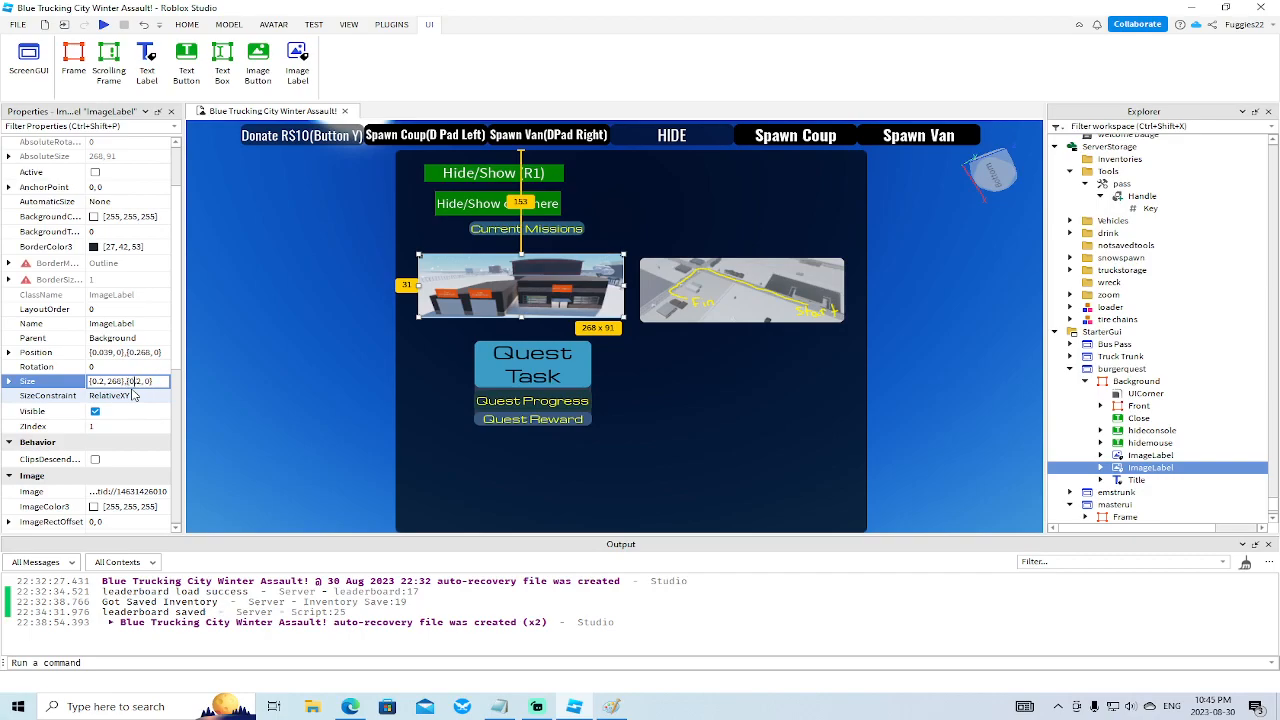
{"action": "key", "text": "BackSpace"}
{"action": "key", "text": "BackSpace"}
{"action": "key", "text": "BackSpace"}
{"action": "key", "text": "Return"}
{"action": "left_click", "coordinate": [155, 385]}
{"action": "key", "text": "ctrl+c"}
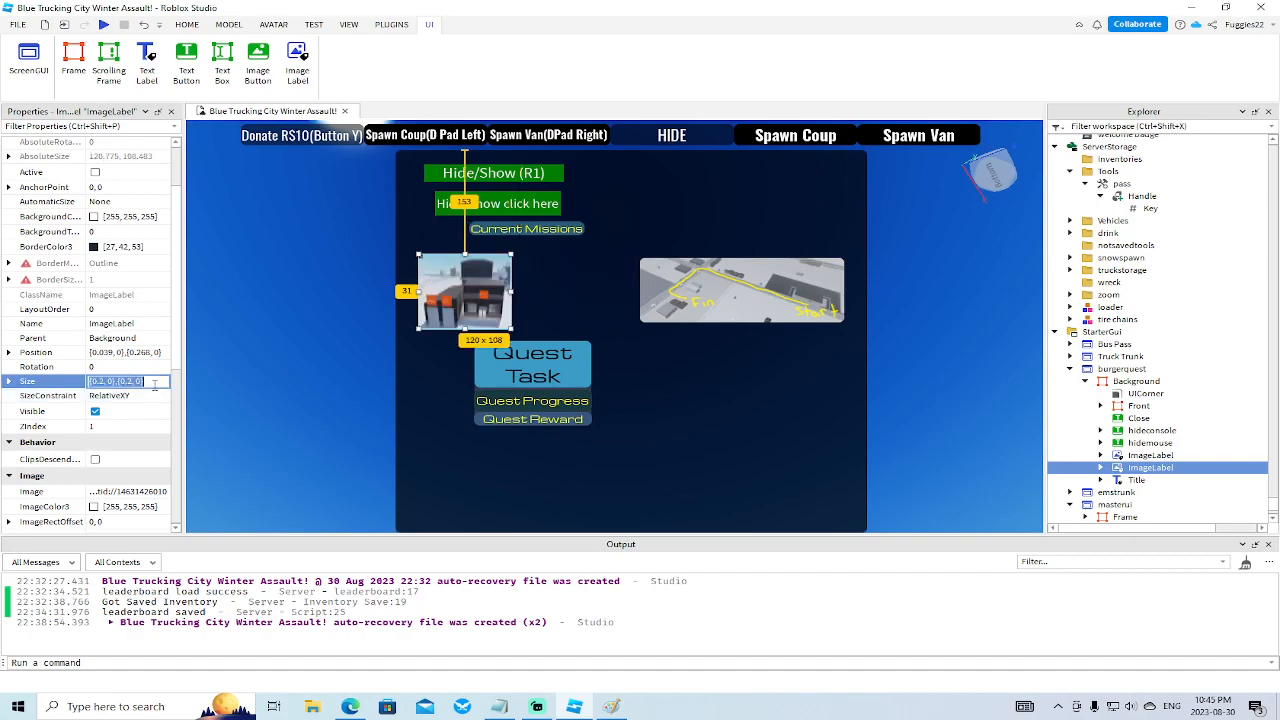
Set the route map ImageLabel's Size to {0.2, 0},{0.2, 0} using the copied value.
{"action": "left_click", "coordinate": [660, 305]}
{"action": "left_click", "coordinate": [145, 385]}
{"action": "double_click", "coordinate": [149, 381]}
{"action": "double_click", "coordinate": [149, 381]}
{"action": "double_click", "coordinate": [149, 381]}
{"action": "key", "text": "ctrl+v"}
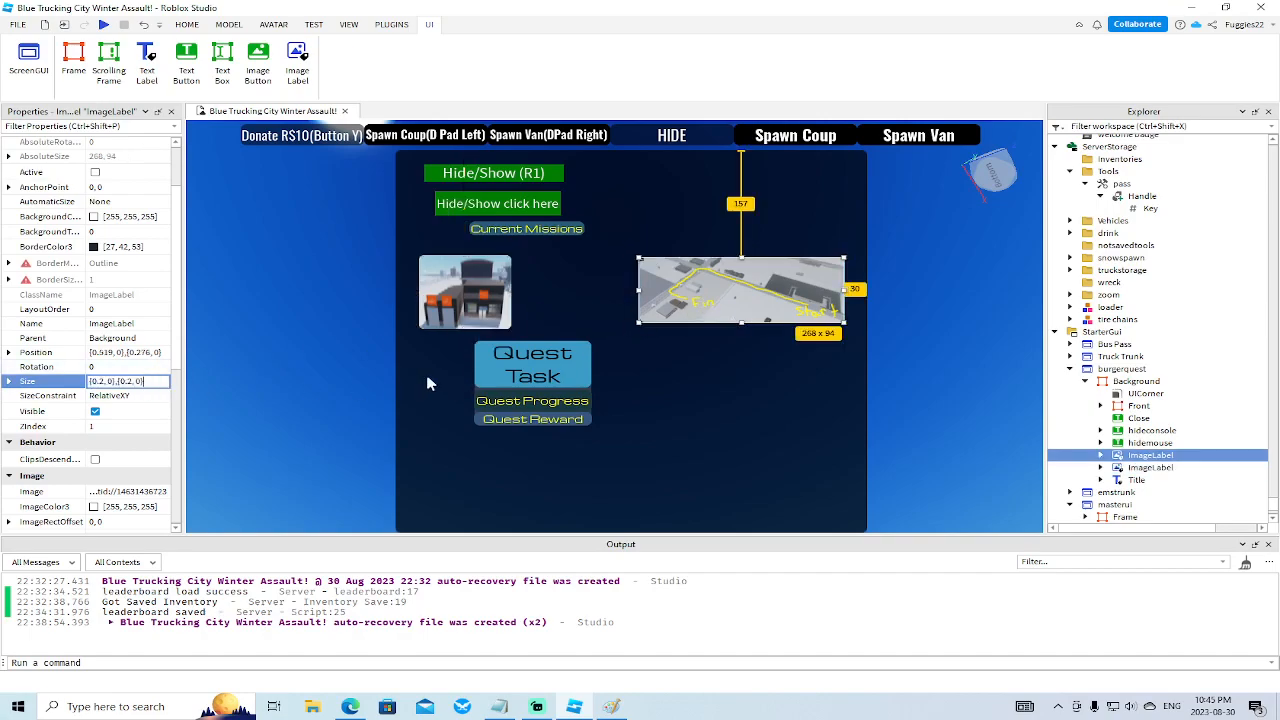
{"action": "key", "text": "Return"}
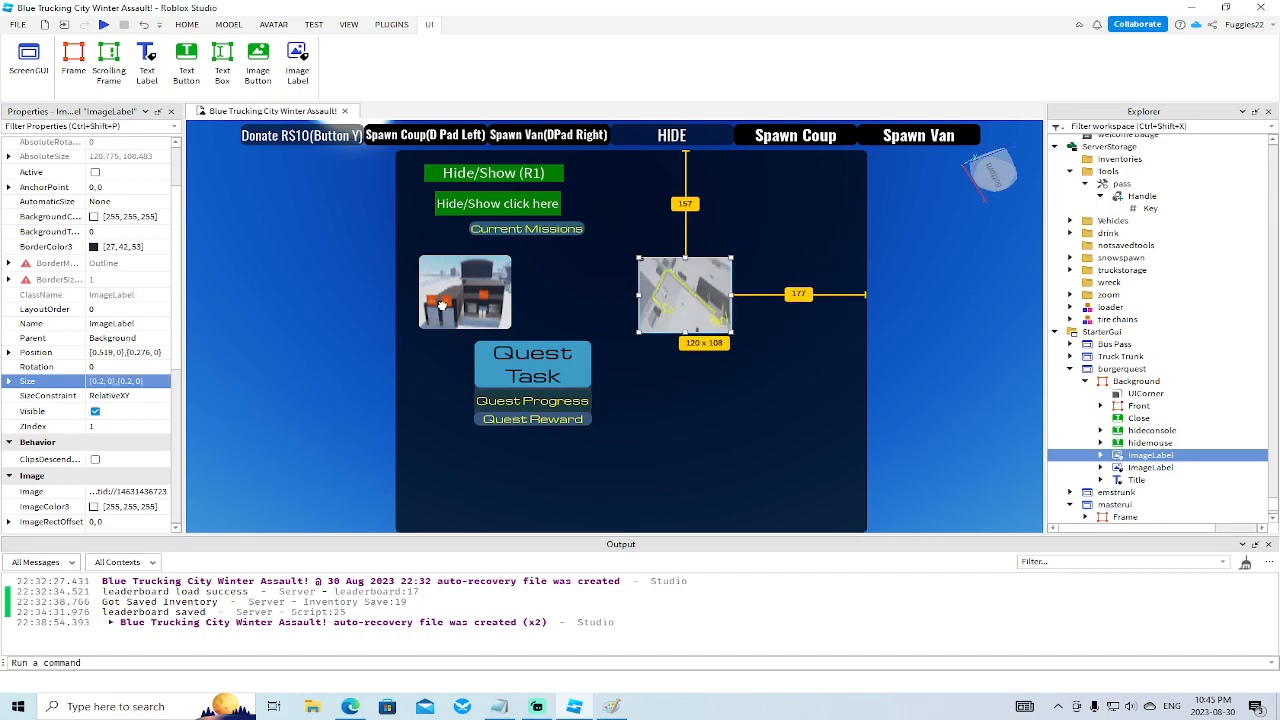
Widen the building picture to about 0.35 of the Background, make it slightly taller and reposition it beneath the Current Missions title.
{"action": "left_click", "coordinate": [495, 300]}
{"action": "left_click_drag", "start_coordinate": [512, 291], "coordinate": [587, 293]}
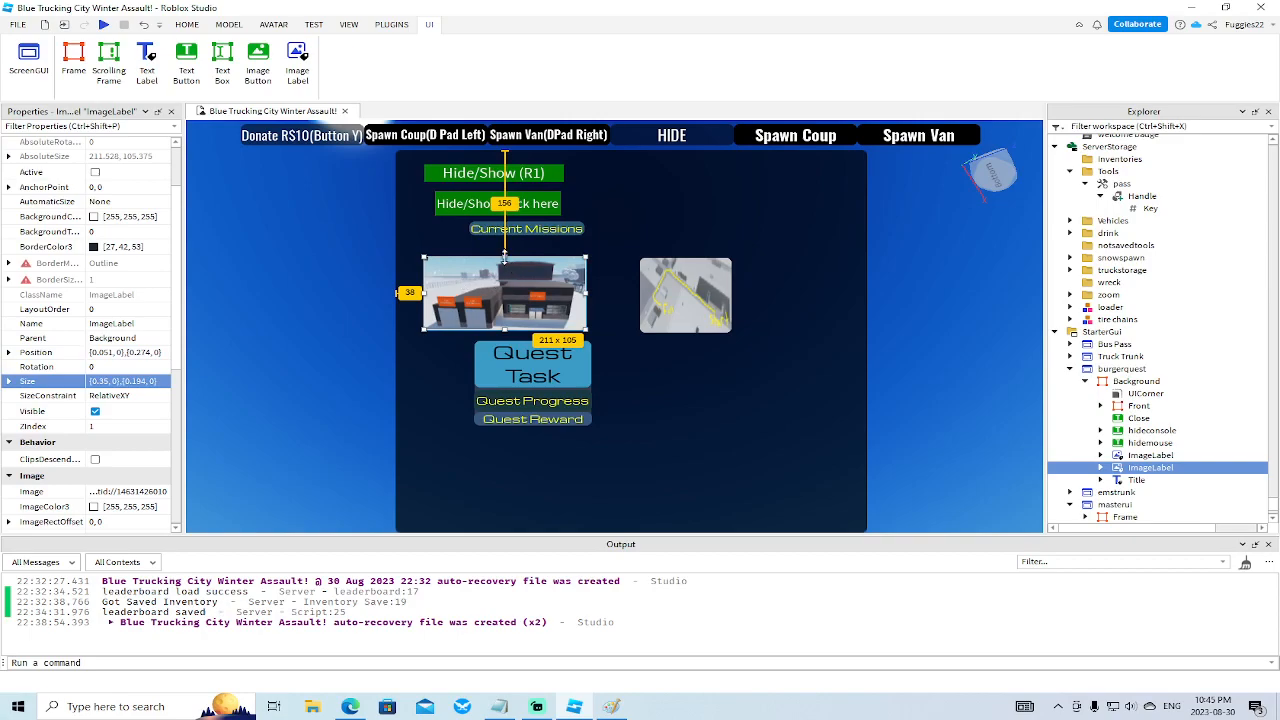
{"action": "left_click_drag", "start_coordinate": [505, 258], "coordinate": [508, 247]}
{"action": "left_click_drag", "start_coordinate": [588, 288], "coordinate": [647, 296]}
Stretch the route map image to about {0.446, 0},{0.207, 0} and place it beside the building picture at about {0.543, 0},{0.258, 0}.
{"action": "left_click", "coordinate": [675, 300]}
{"action": "left_click_drag", "start_coordinate": [730, 291], "coordinate": [822, 292]}
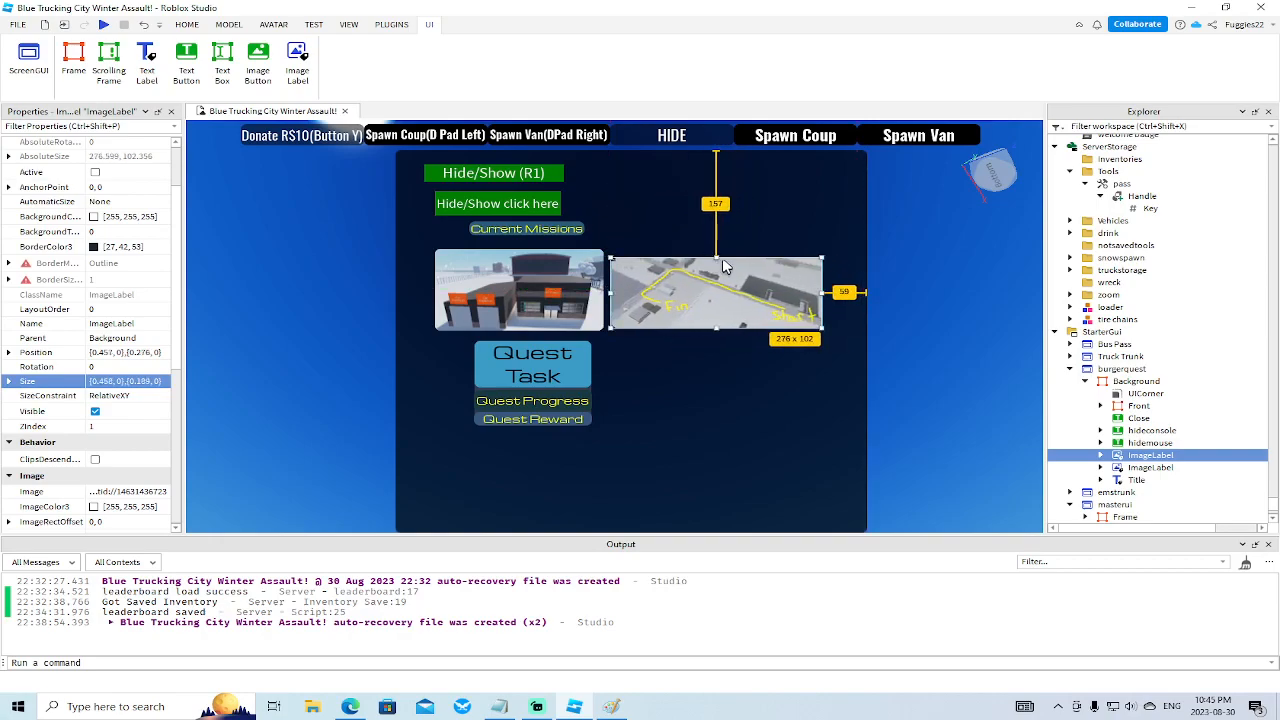
{"action": "left_click_drag", "start_coordinate": [716, 259], "coordinate": [742, 262]}
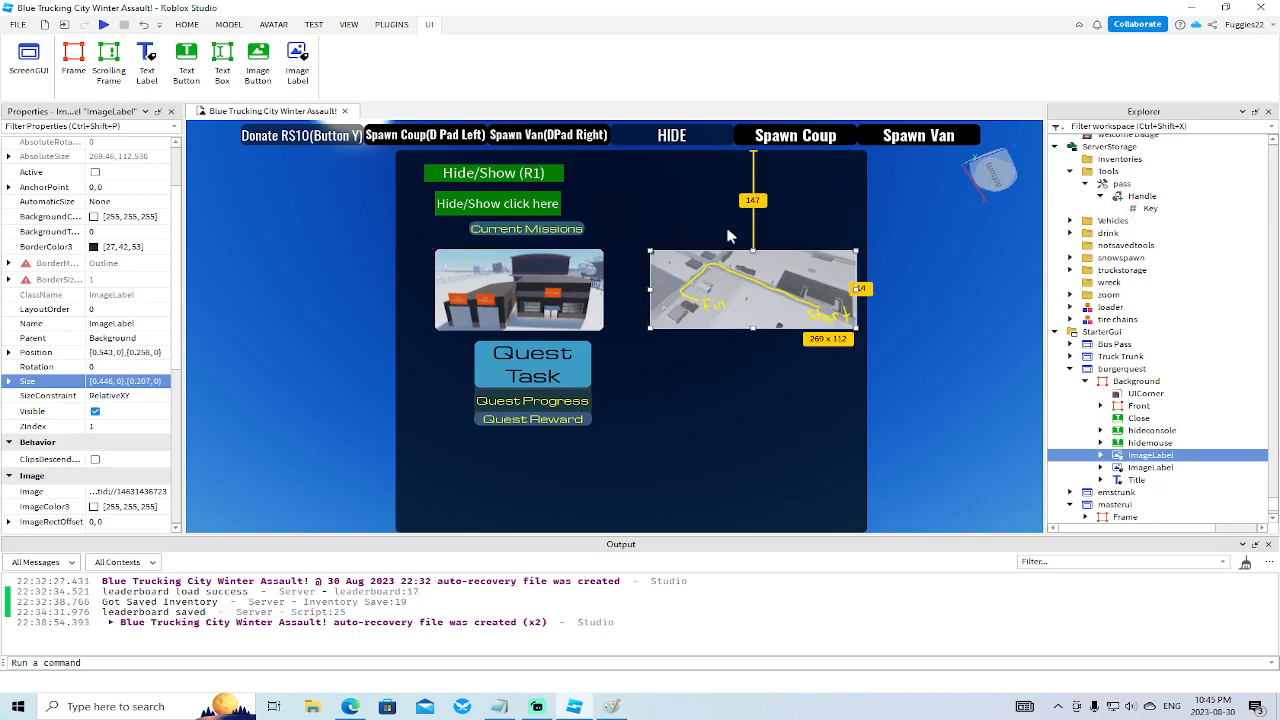
Check the rescaled building and map images on the emulated iPhone 4S screen and close the emulation.
{"action": "left_click", "coordinate": [340, 26]}
{"action": "left_click", "coordinate": [313, 24]}
{"action": "left_click", "coordinate": [298, 58]}
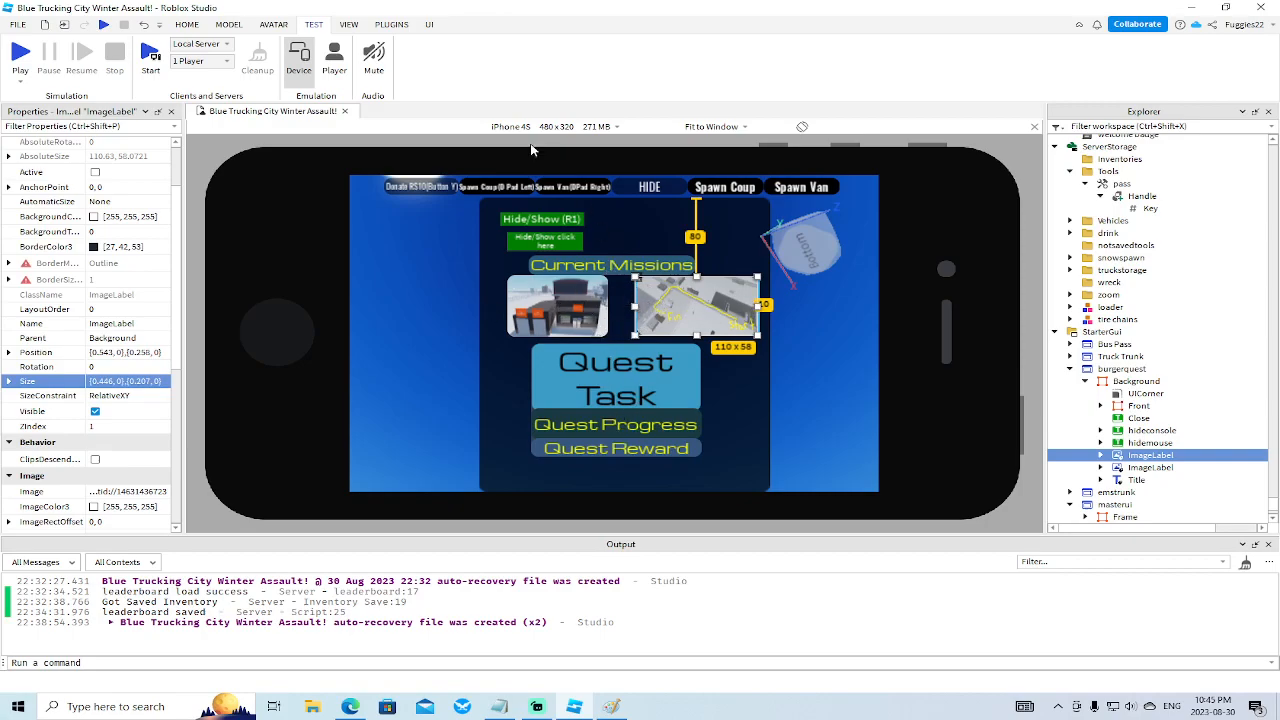
{"action": "left_click", "coordinate": [299, 58]}
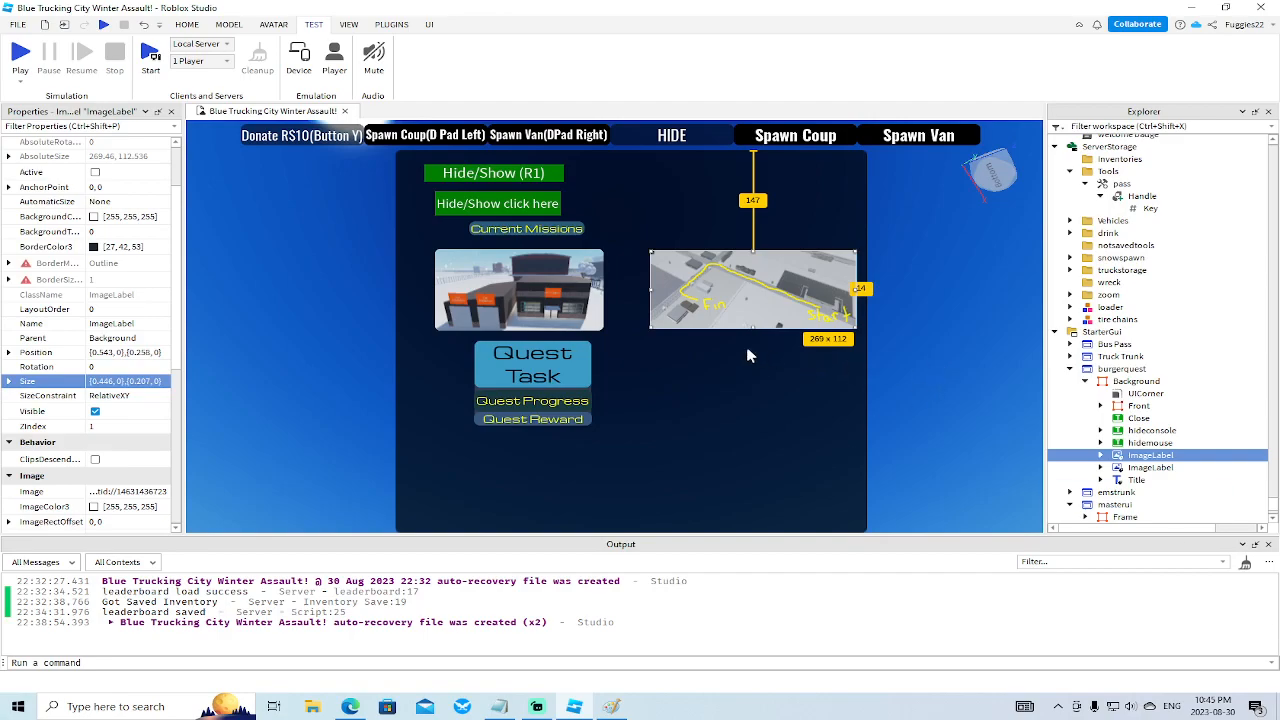
Set the Front frame's Size to {0.087, 0},{0.046, 0} and stretch it around the quest labels to about {0.285, 0},{0.224, 0}.
{"action": "left_click", "coordinate": [545, 372]}
{"action": "left_click", "coordinate": [1135, 406]}
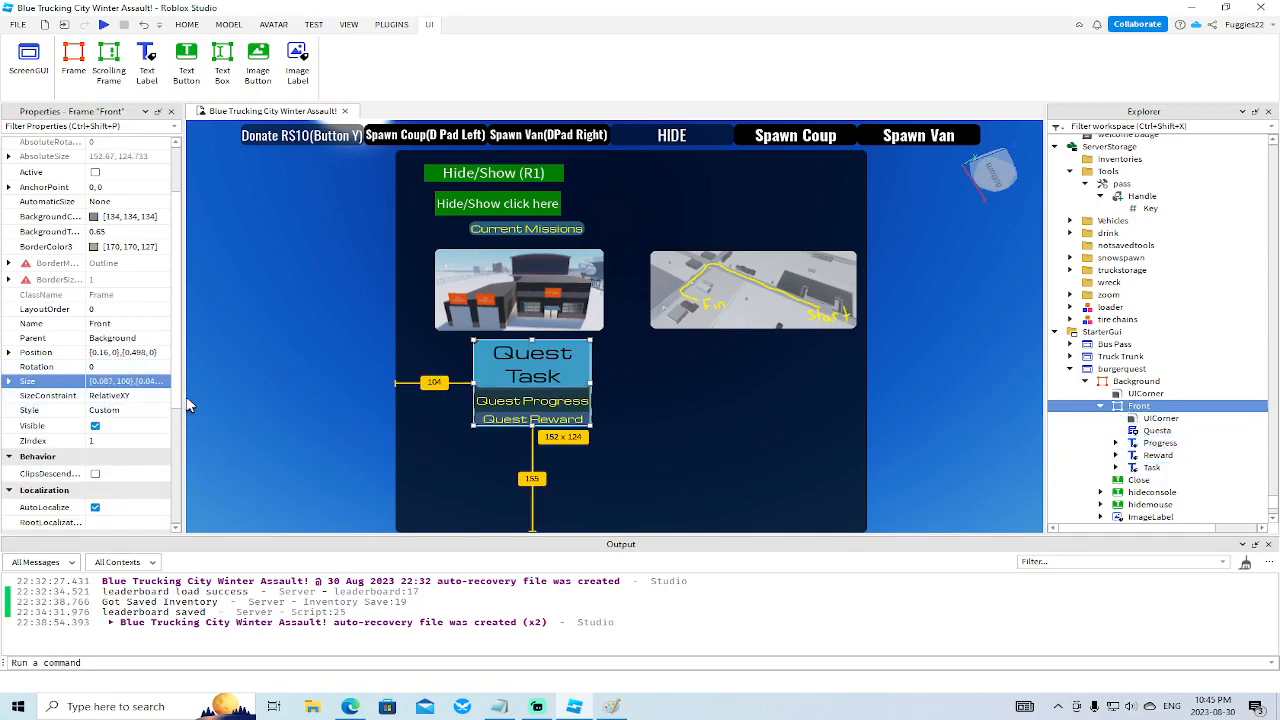
{"action": "left_click_drag", "start_coordinate": [186, 398], "coordinate": [262, 398]}
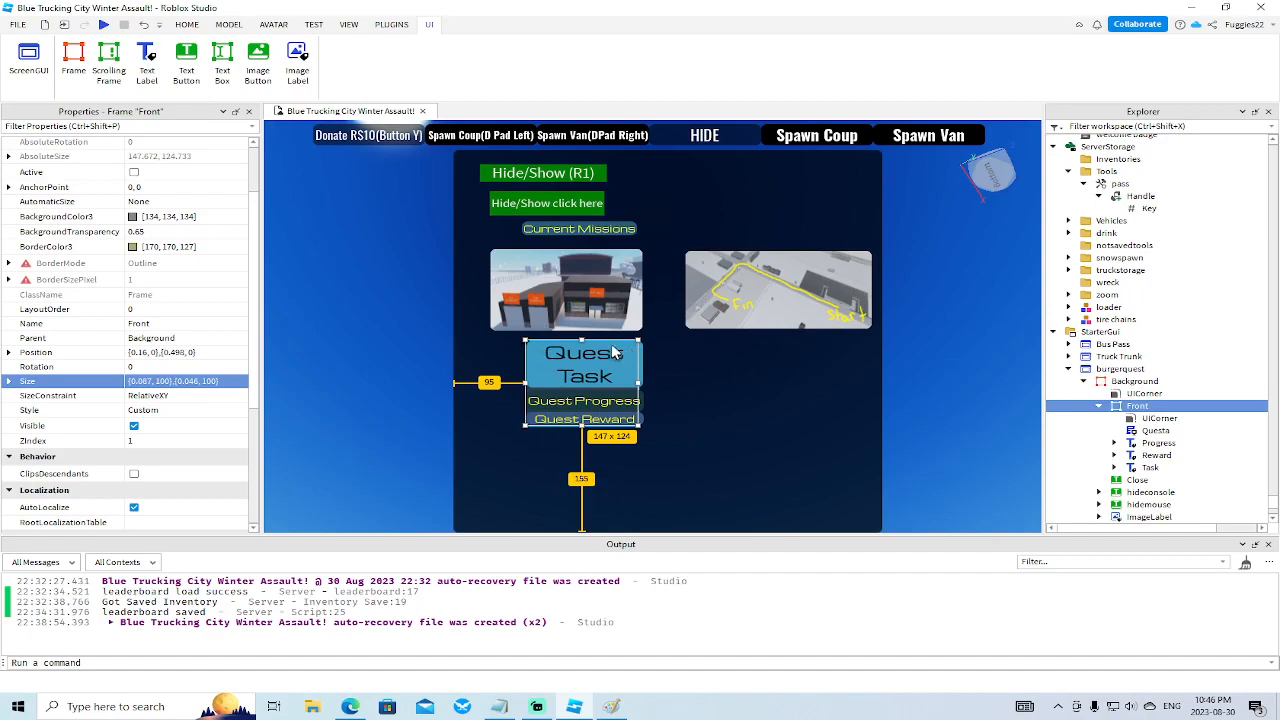
{"action": "left_click", "coordinate": [212, 390]}
{"action": "left_click", "coordinate": [216, 381]}
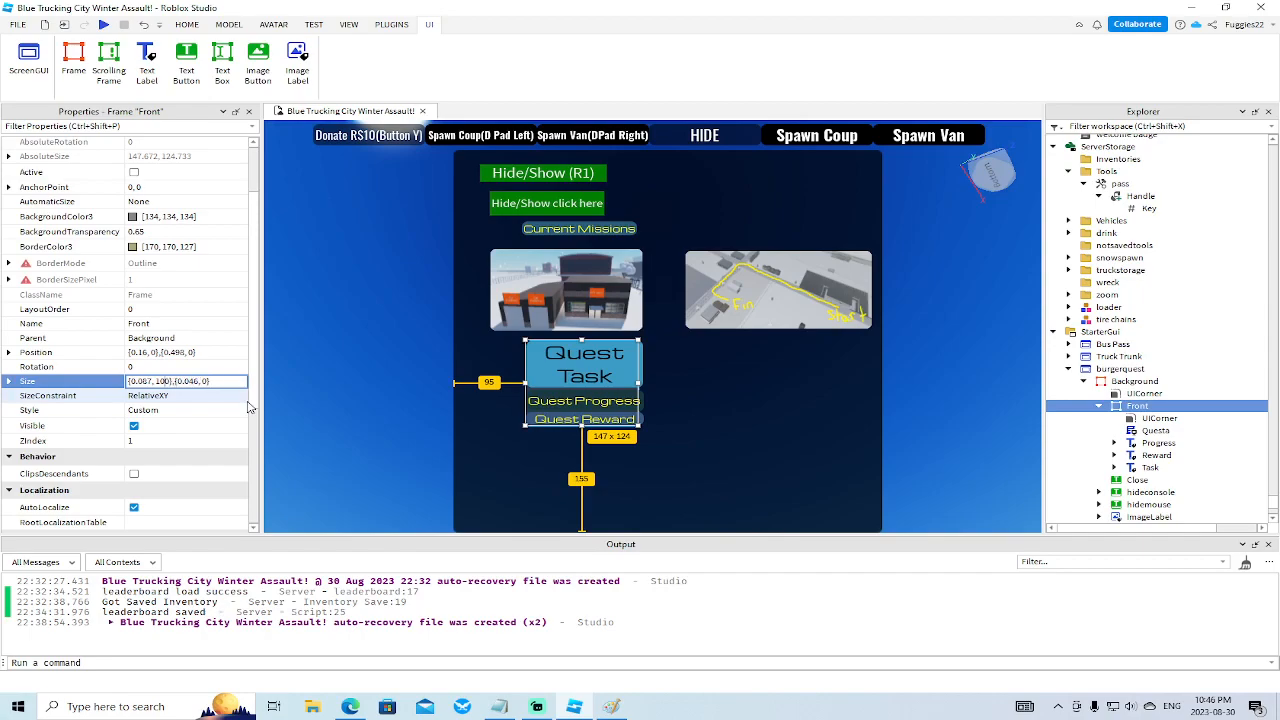
{"action": "key", "text": "Return"}
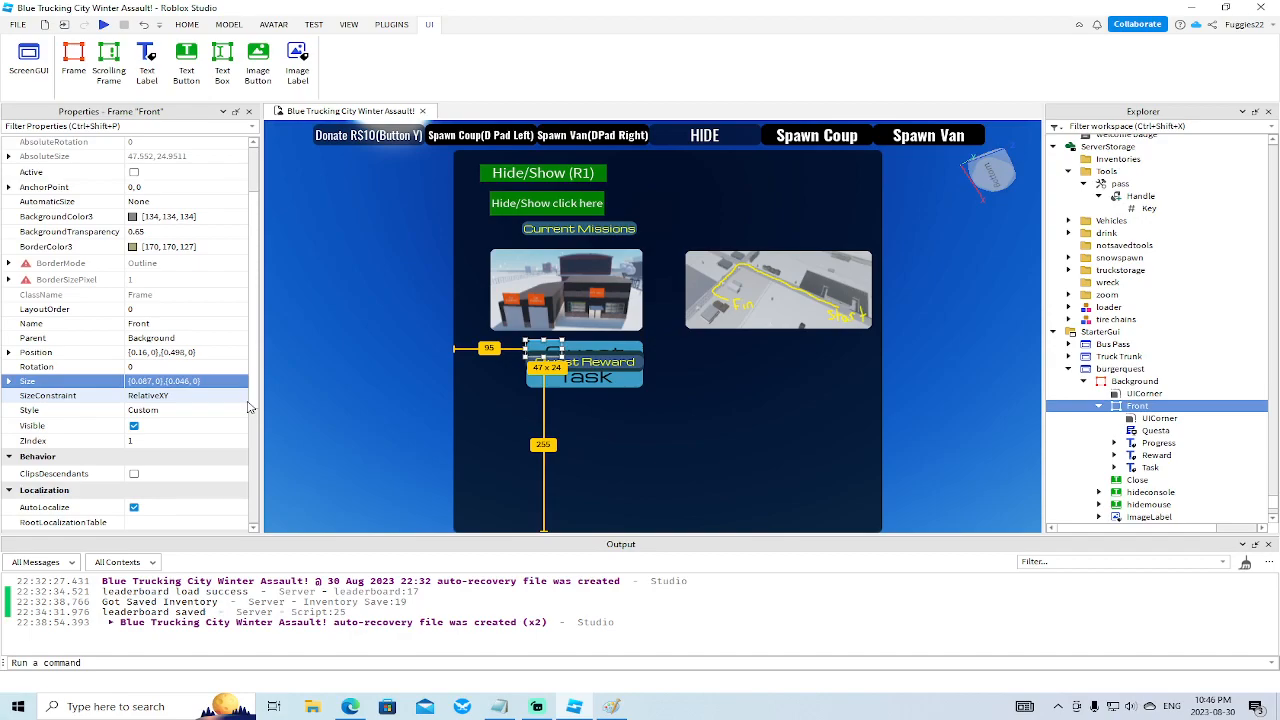
{"action": "left_click_drag", "start_coordinate": [560, 355], "coordinate": [648, 424]}
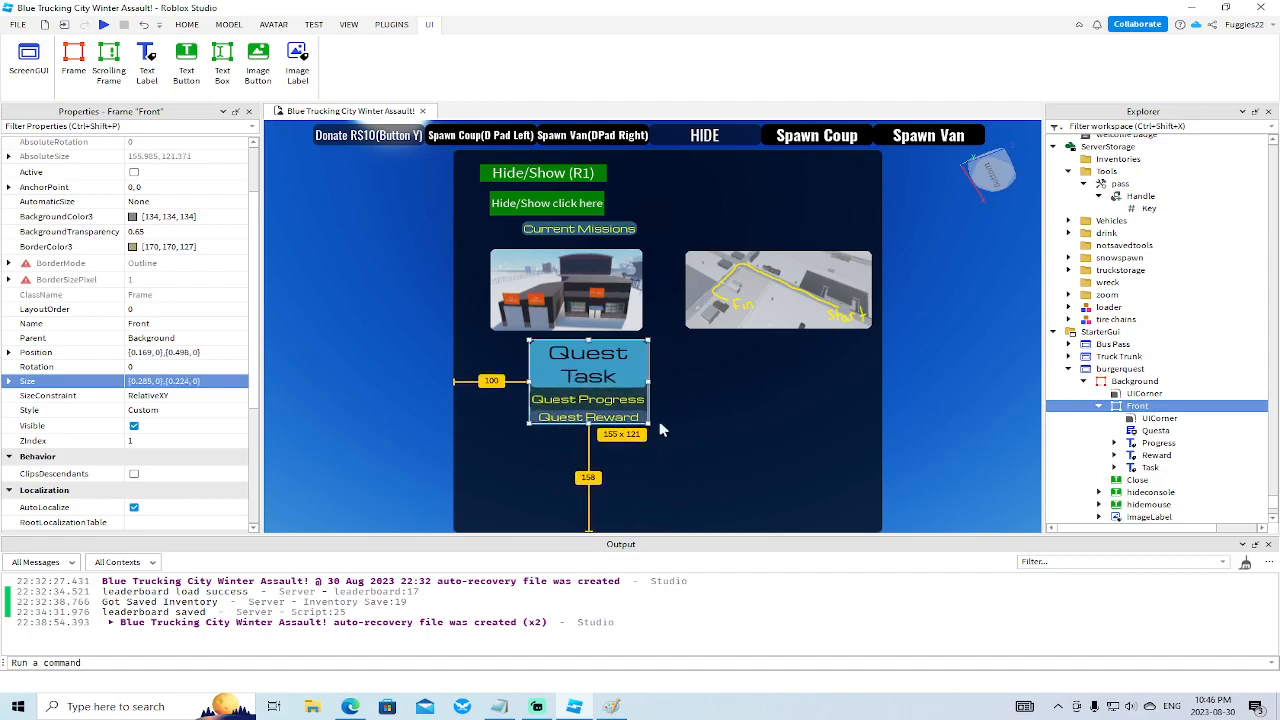
{"action": "left_click", "coordinate": [658, 413]}
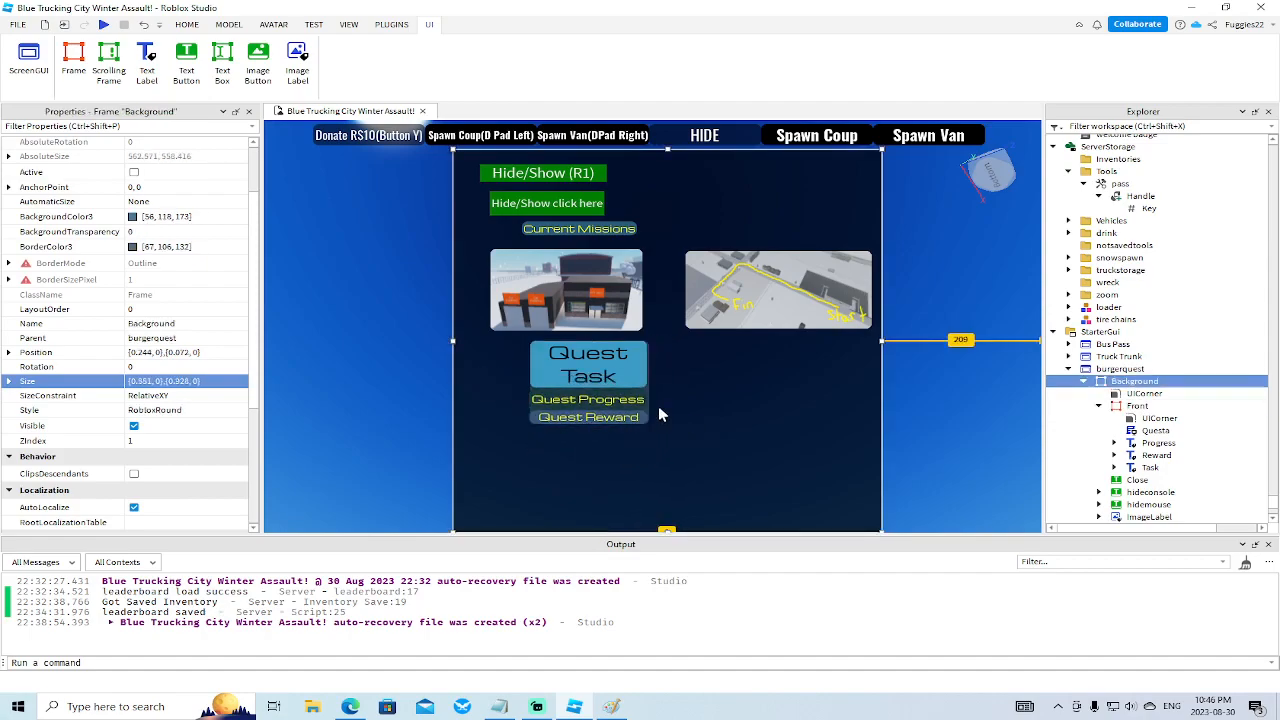
Preview the resized Front frame on the emulated iPhone 4S screen and return to the normal view.
{"action": "left_click", "coordinate": [322, 26]}
{"action": "left_click", "coordinate": [298, 58]}
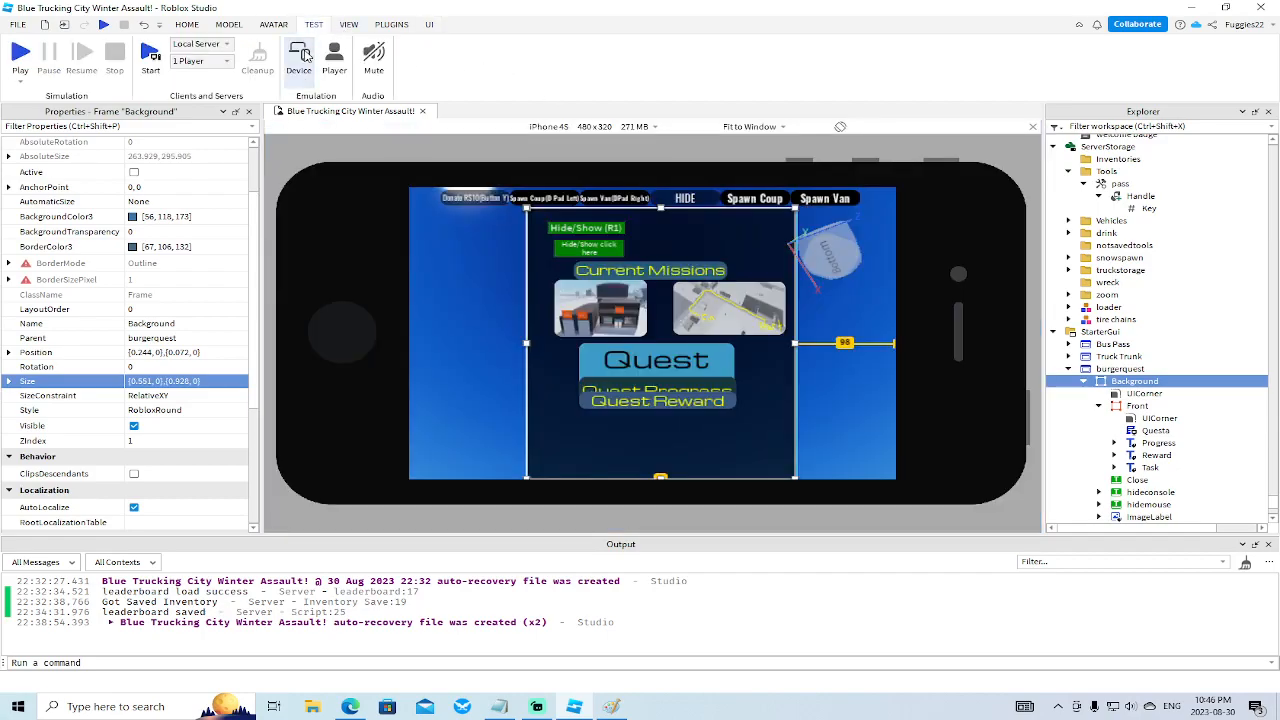
{"action": "left_click", "coordinate": [298, 58]}
Reposition the Front frame slightly beneath the building picture and adjust its height to enclose the quest labels.
{"action": "left_click", "coordinate": [560, 400]}
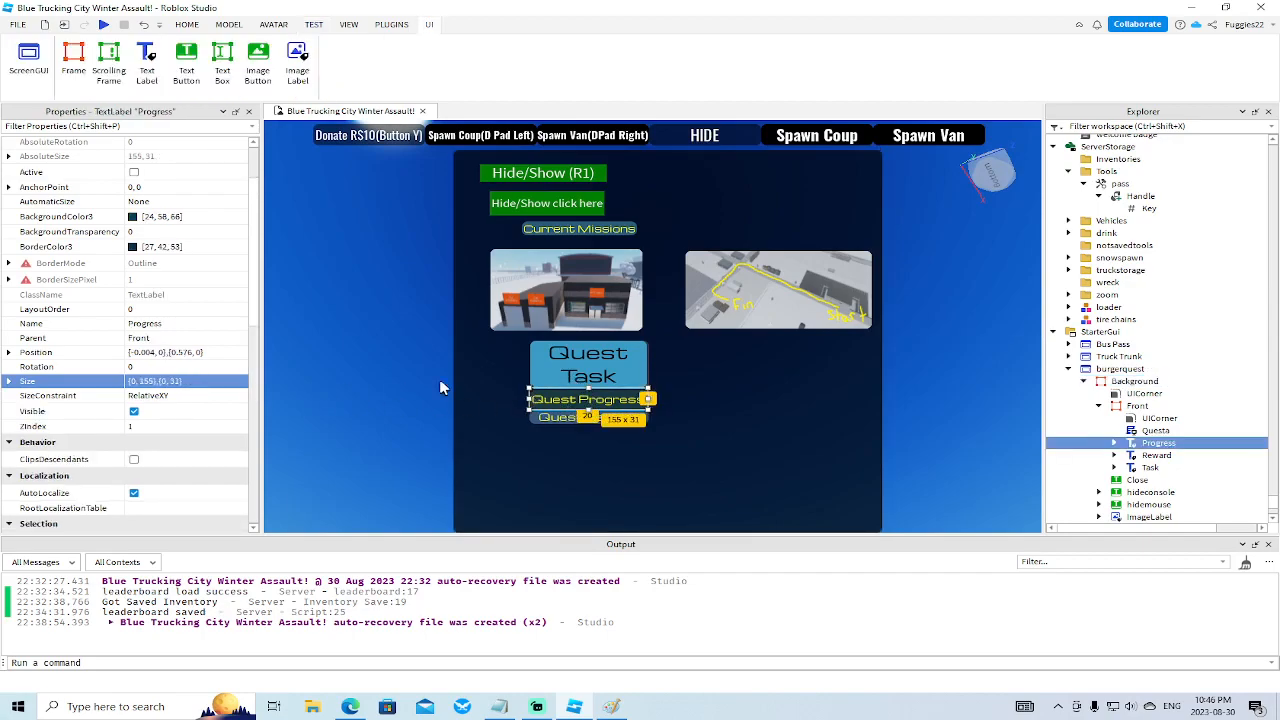
{"action": "left_click", "coordinate": [1136, 406]}
{"action": "left_click_drag", "start_coordinate": [589, 424], "coordinate": [590, 437]}
{"action": "mouse_move", "coordinate": [648, 386]}
{"action": "left_mouse_down"}
{"action": "mouse_move", "coordinate": [674, 388]}
{"action": "mouse_move", "coordinate": [652, 388]}
{"action": "left_mouse_up"}
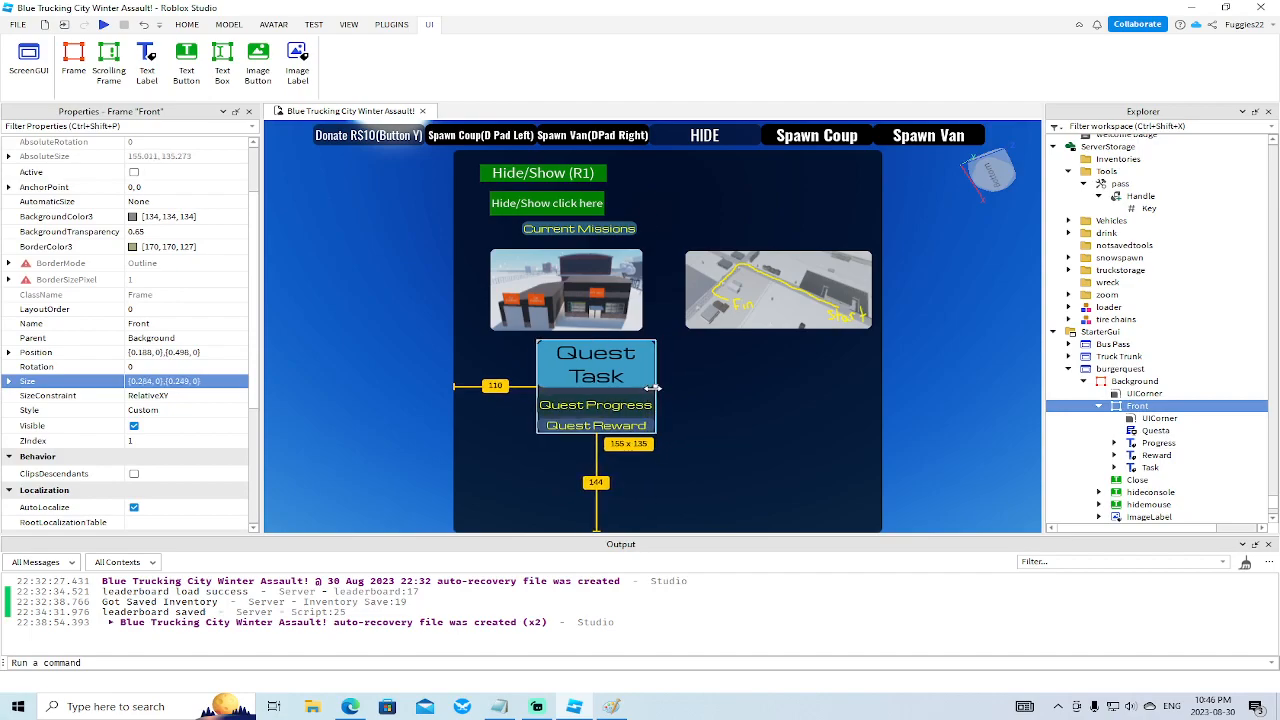
{"action": "left_click_drag", "start_coordinate": [596, 431], "coordinate": [597, 420]}
Set the Task label's Size to {0.1, 0},{0.1, 0} and stretch it across the Front frame to about {0.997, 0},{0.576, 0}.
{"action": "left_click", "coordinate": [604, 372]}
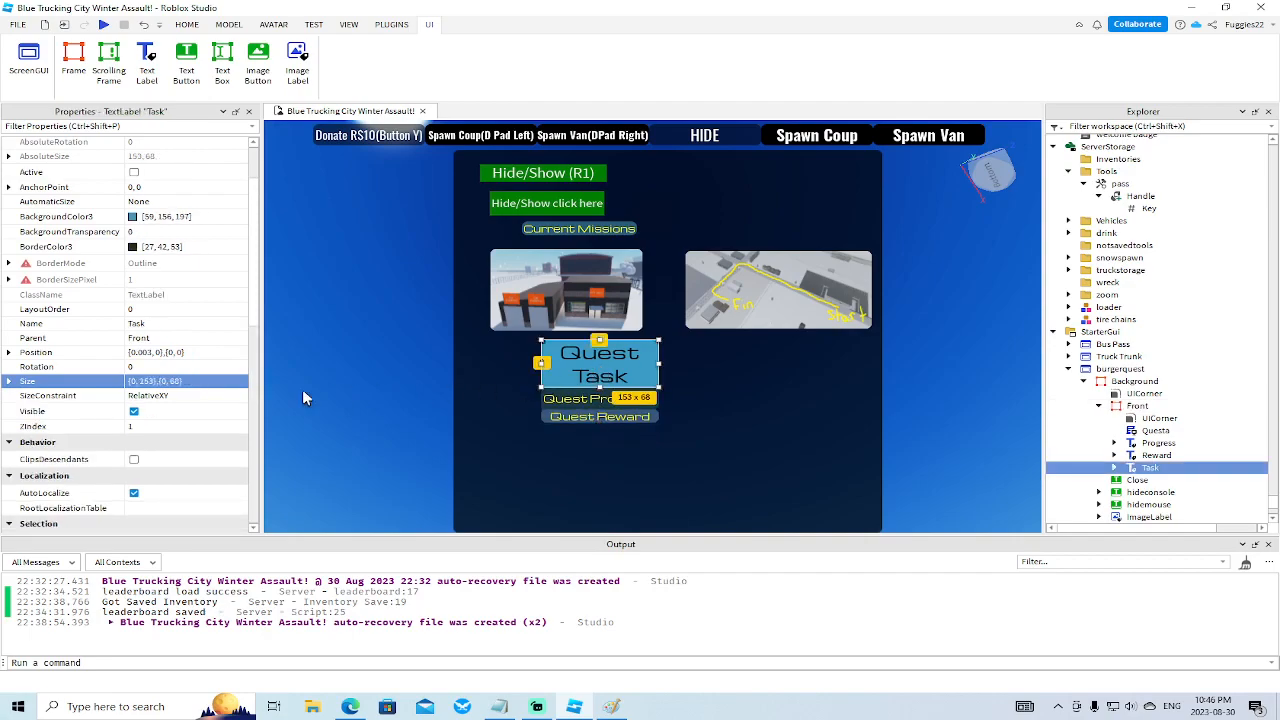
{"action": "left_click", "coordinate": [140, 381]}
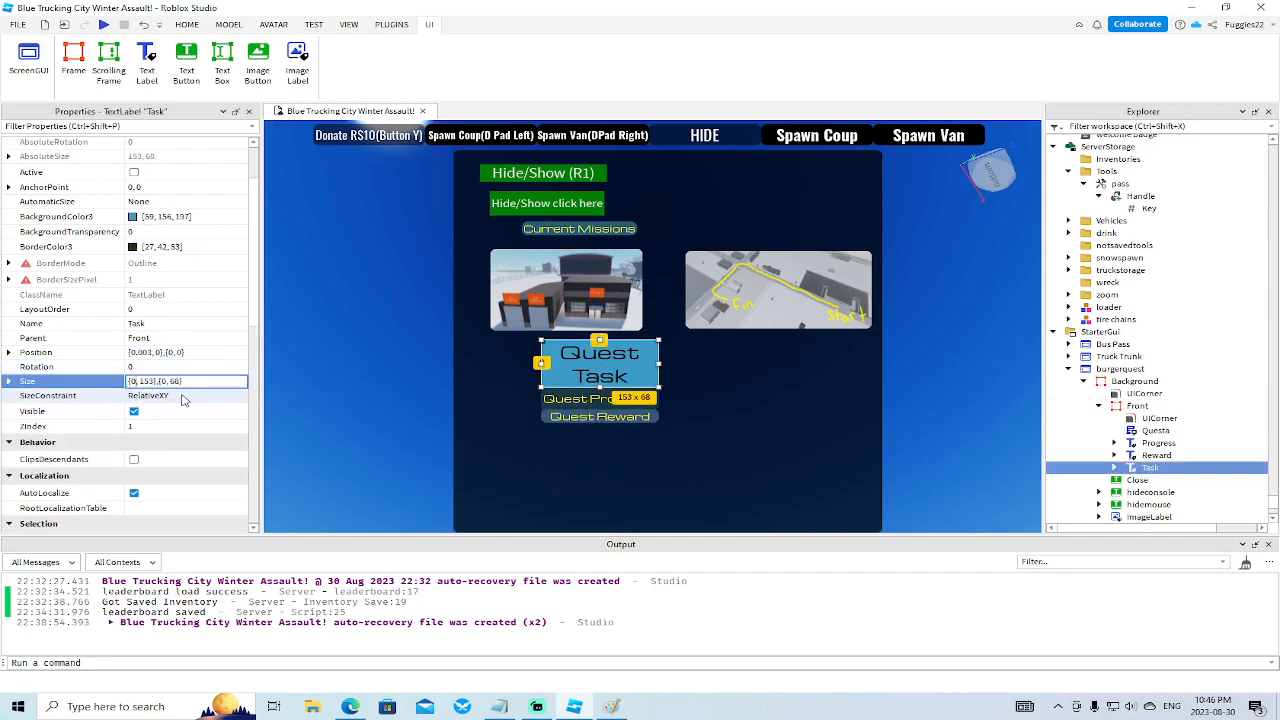
{"action": "type", "text": ".1"}
{"action": "key", "text": "BackSpace"}
{"action": "key", "text": "BackSpace"}
{"action": "key", "text": "BackSpace"}
{"action": "type", "text": "0"}
{"action": "key", "text": "Return"}
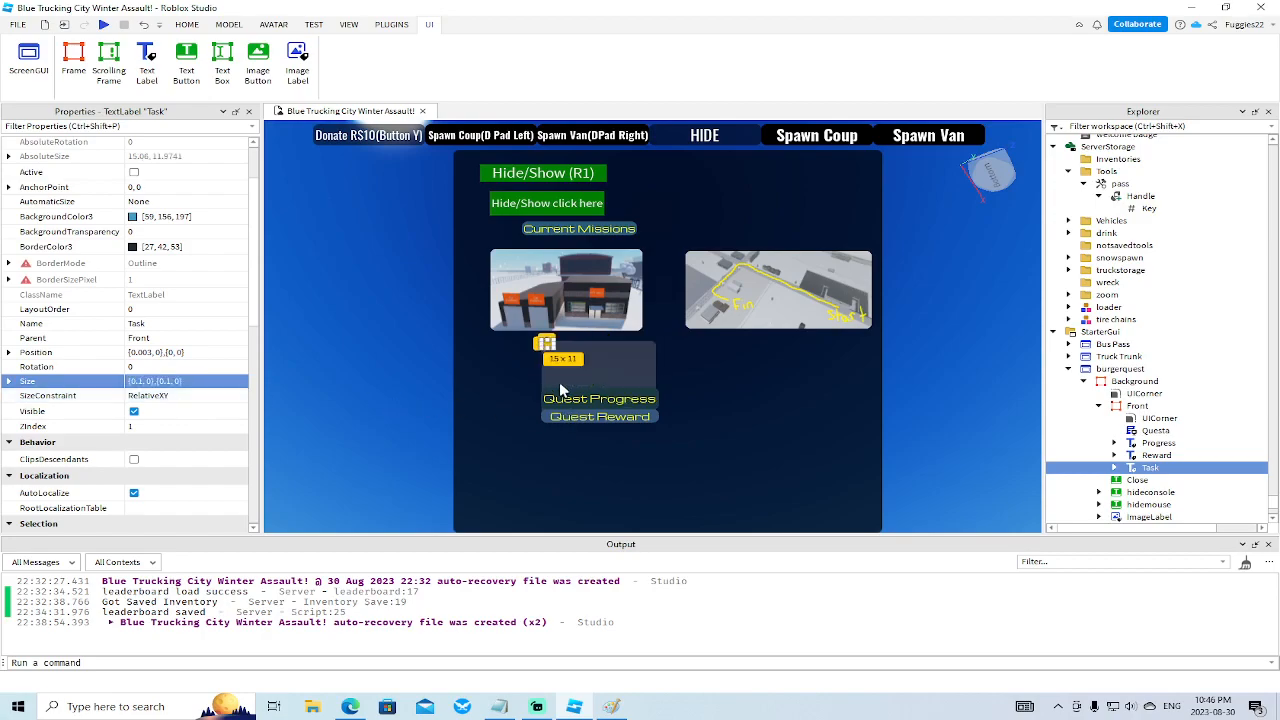
{"action": "left_click_drag", "start_coordinate": [544, 343], "coordinate": [649, 386]}
Copy the Task label's Size value for use on the Progress label.
{"action": "left_click", "coordinate": [566, 400]}
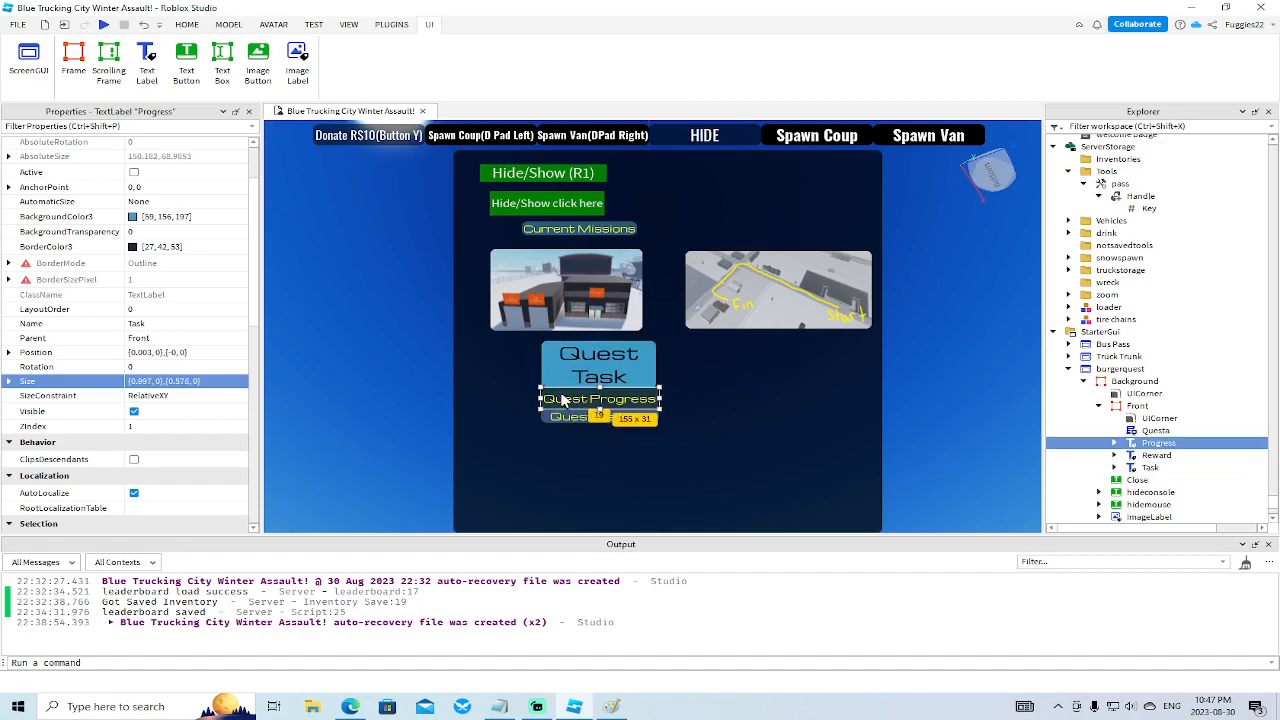
{"action": "left_click", "coordinate": [165, 381]}
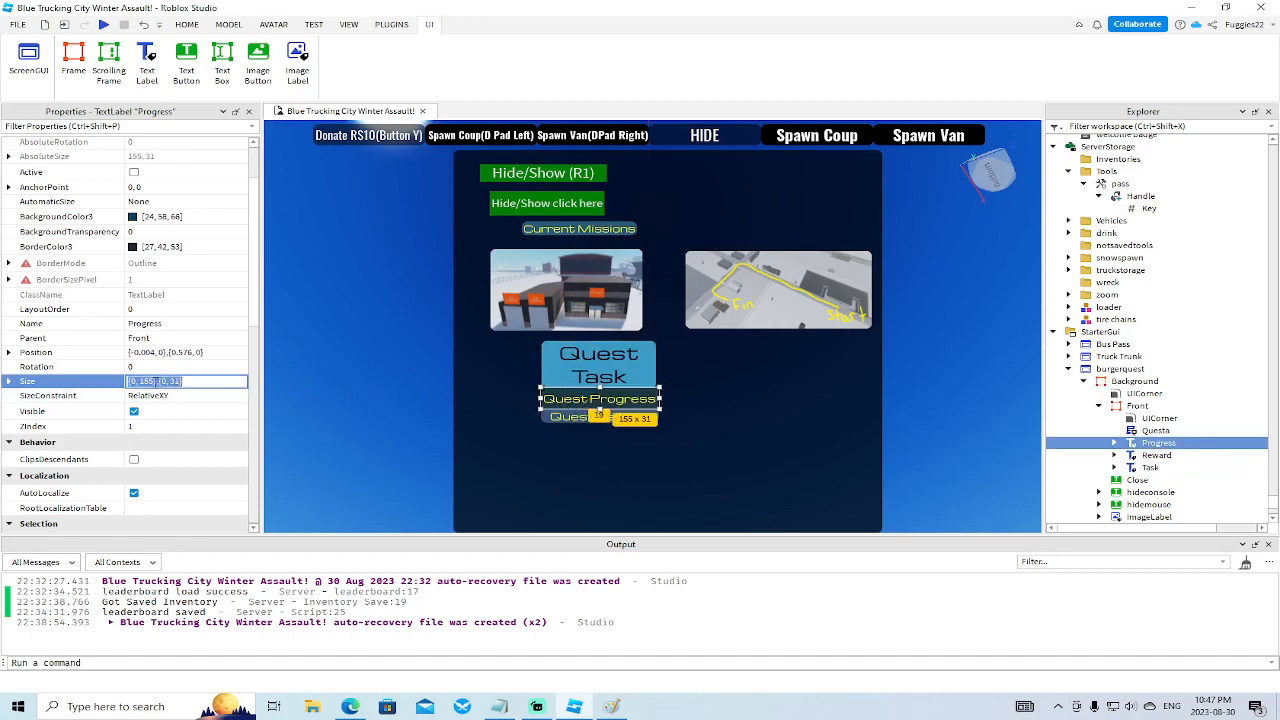
{"action": "left_click", "coordinate": [595, 372]}
{"action": "left_click", "coordinate": [222, 381]}
{"action": "key", "text": "ctrl+c"}
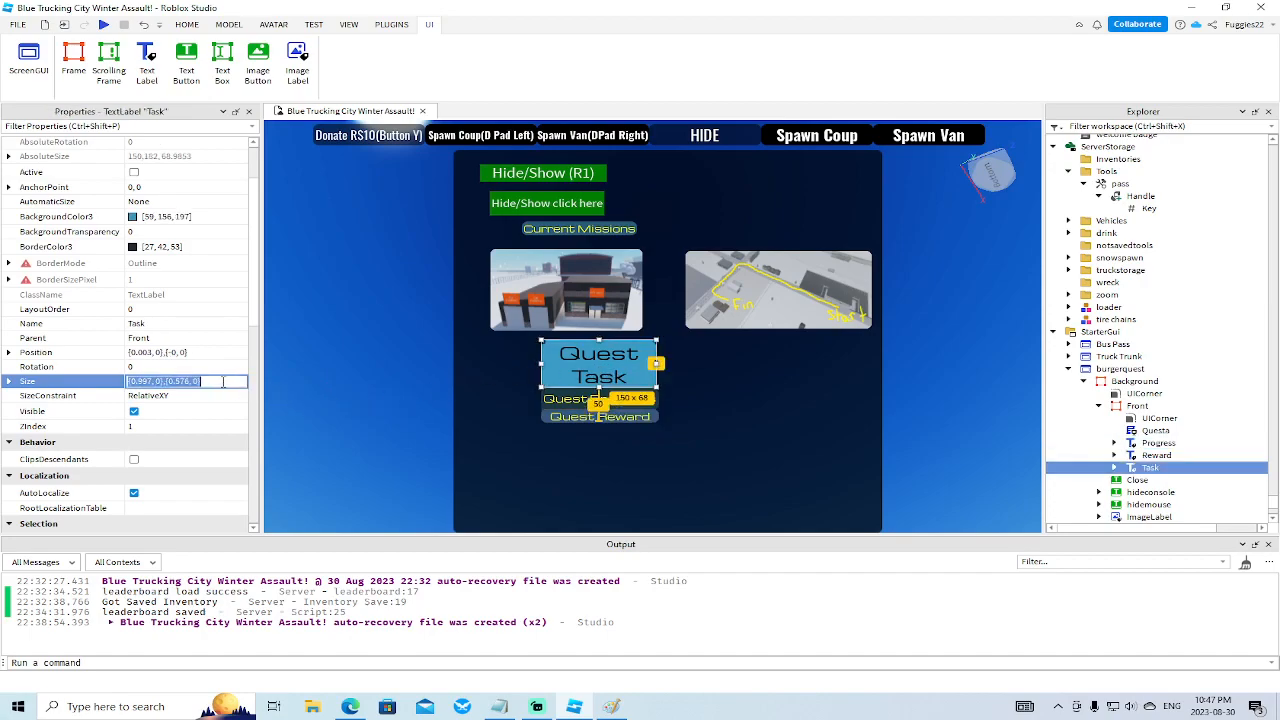
Apply the copied Size {0.997, 0},{0.576, 0} to the Progress label and reduce its height to about 0.263.
{"action": "left_click", "coordinate": [565, 402]}
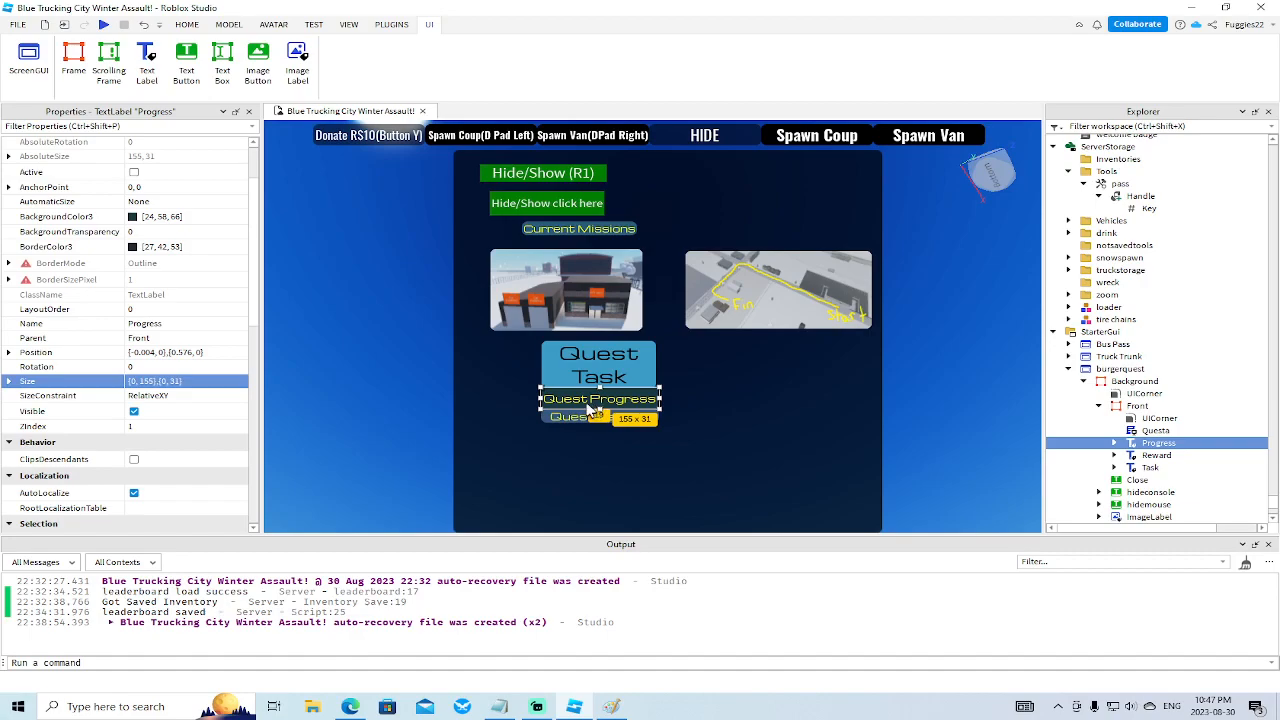
{"action": "left_click", "coordinate": [220, 382]}
{"action": "key", "text": "ctrl+v"}
{"action": "key", "text": "Return"}
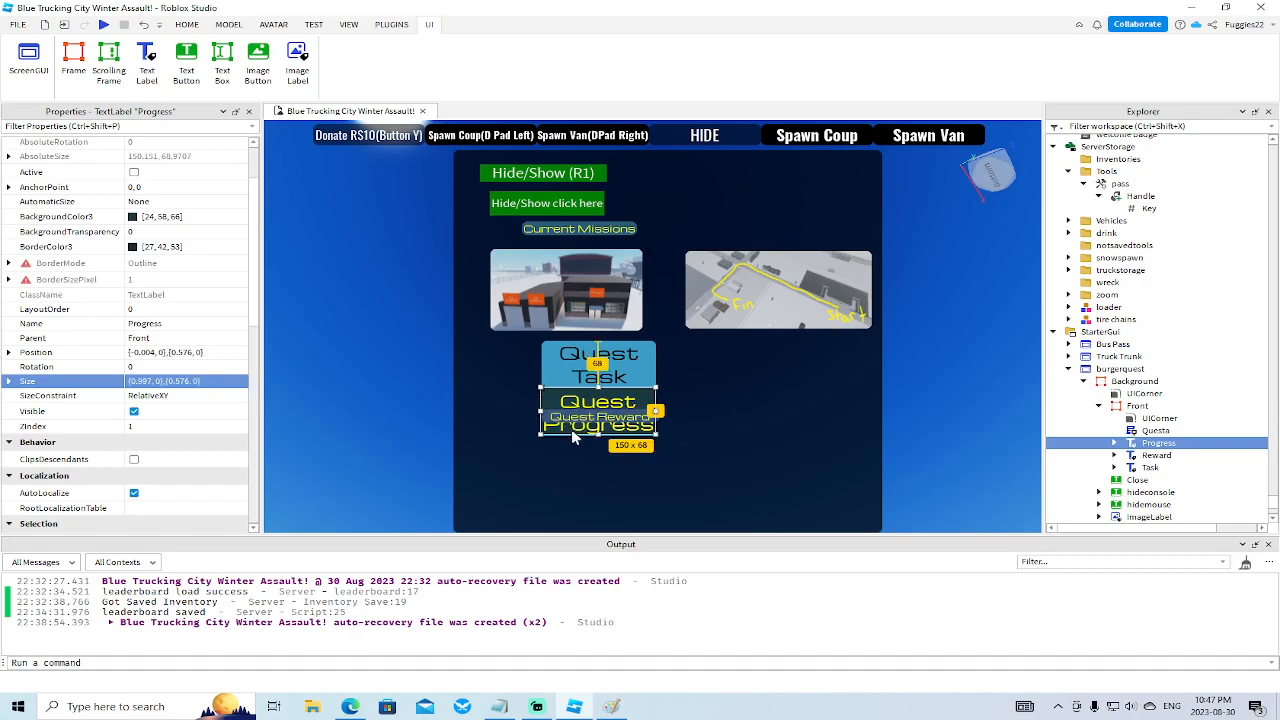
{"action": "key", "text": "ctrl+z"}
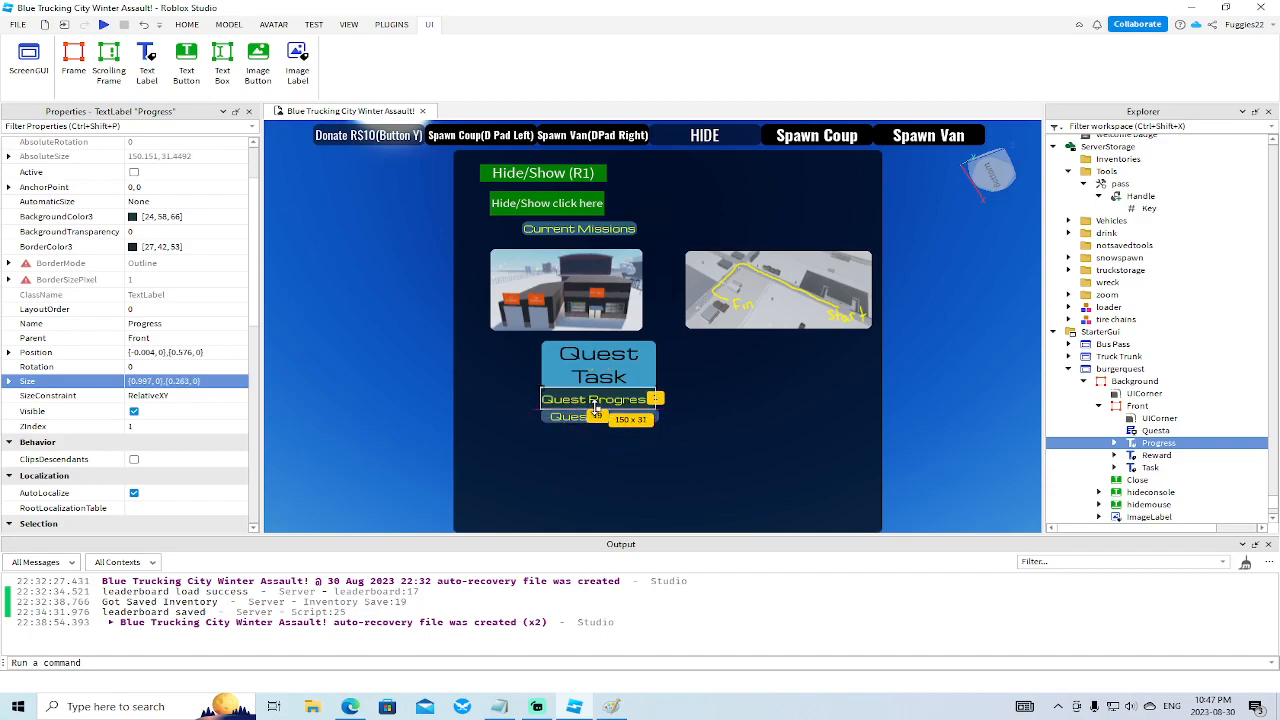
Apply the copied Size {0.997, 0},{0.576, 0} to the Reward label and reduce its height to about 0.161.
{"action": "left_click", "coordinate": [584, 418]}
{"action": "left_click", "coordinate": [213, 384]}
{"action": "key", "text": "ctrl+v"}
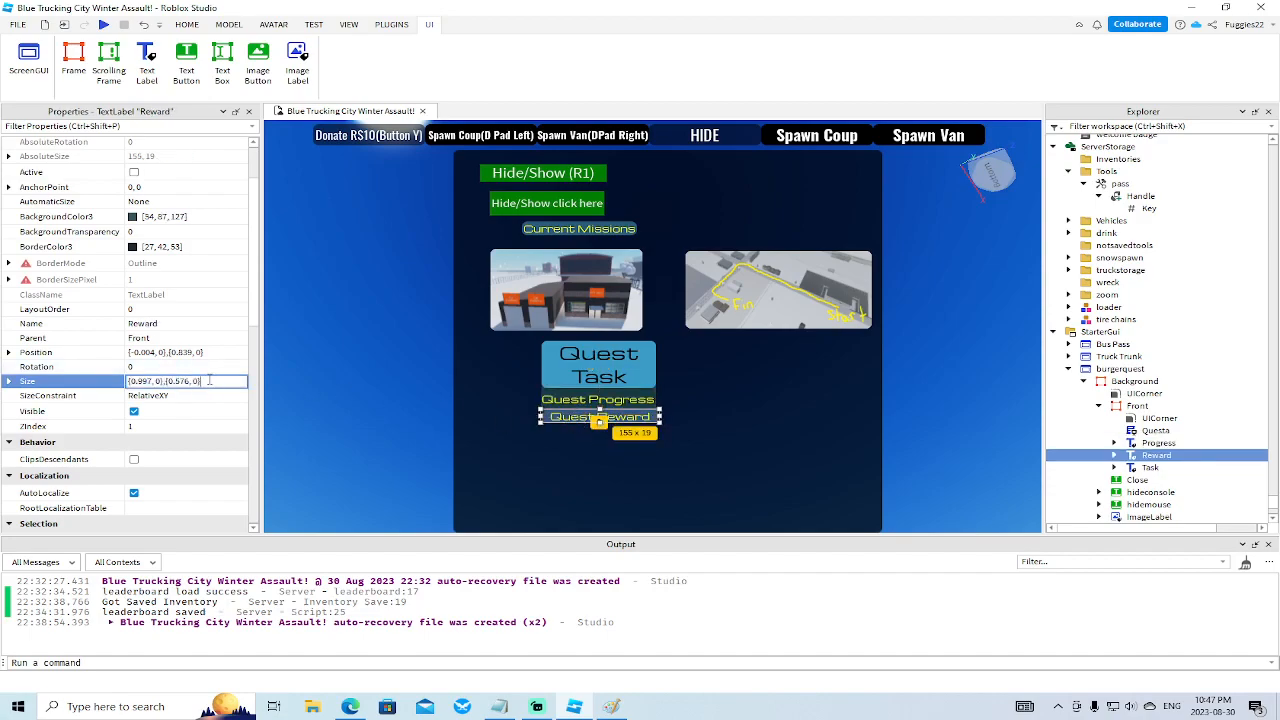
{"action": "key", "text": "Return"}
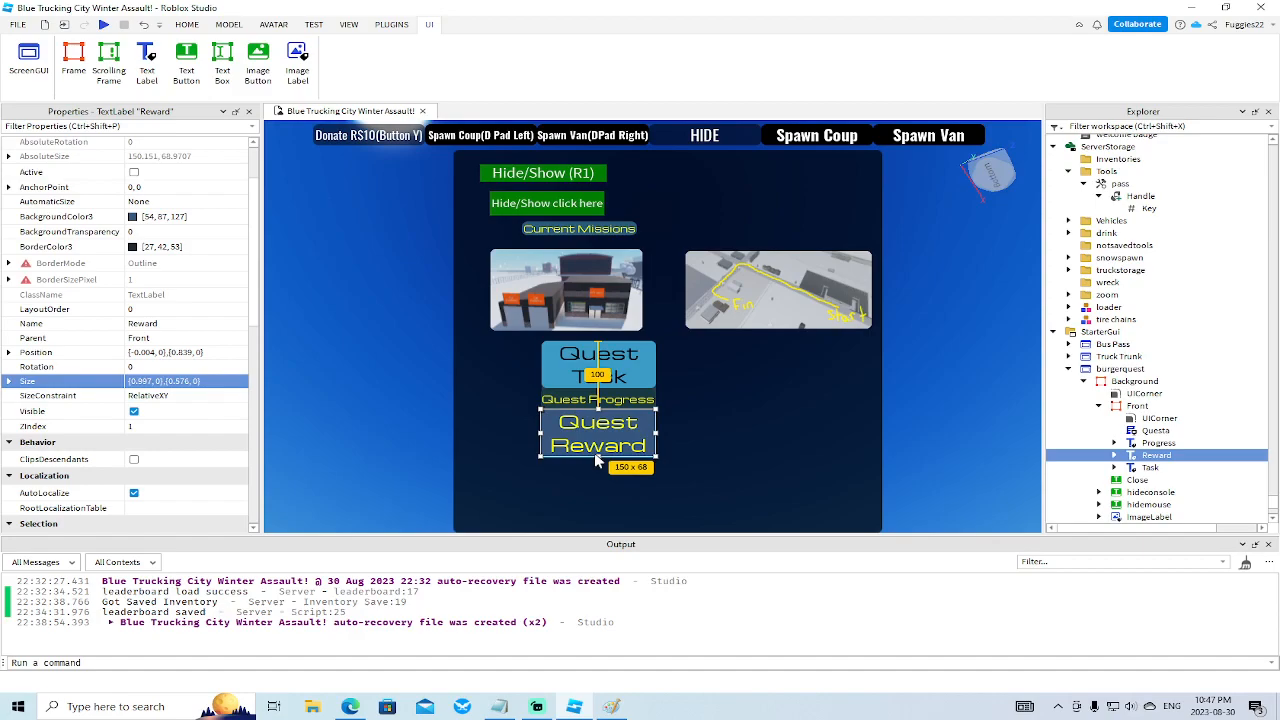
{"action": "left_click_drag", "start_coordinate": [594, 452], "coordinate": [597, 424]}
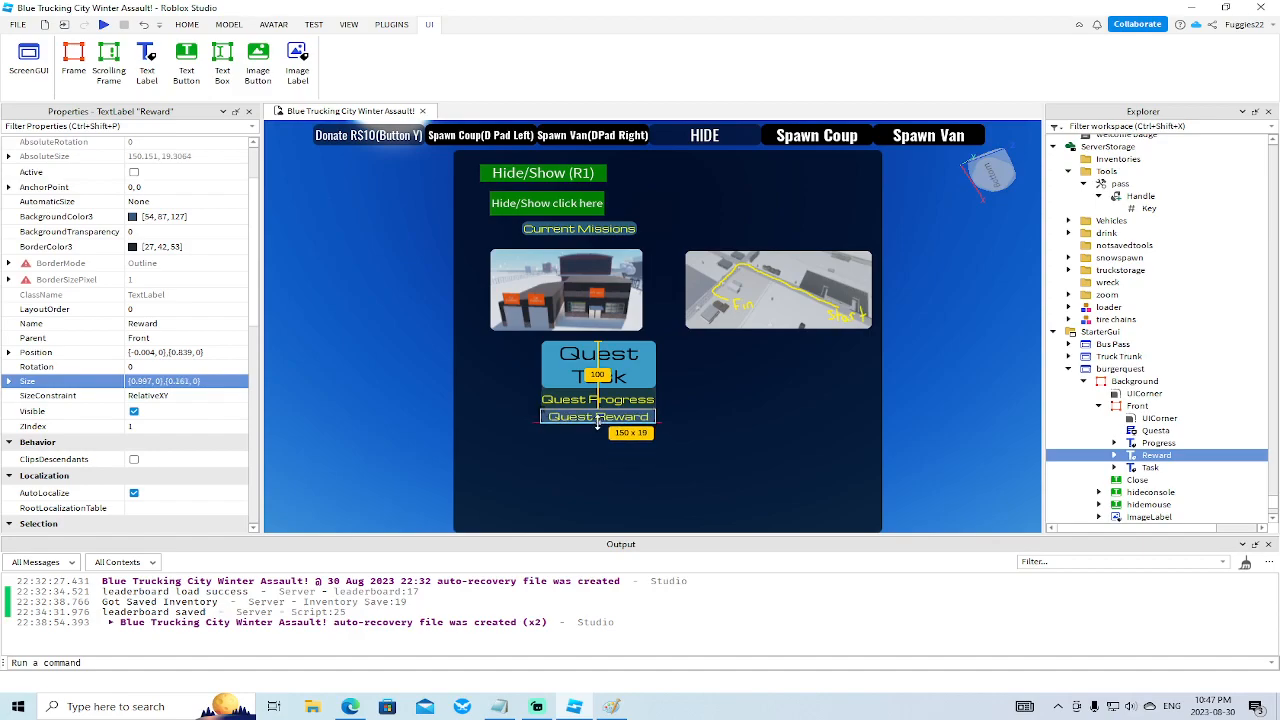
Compare the quest labels between the emulated iPhone 4S screen and the normal view, then leave the emulation off.
{"action": "left_click", "coordinate": [315, 26]}
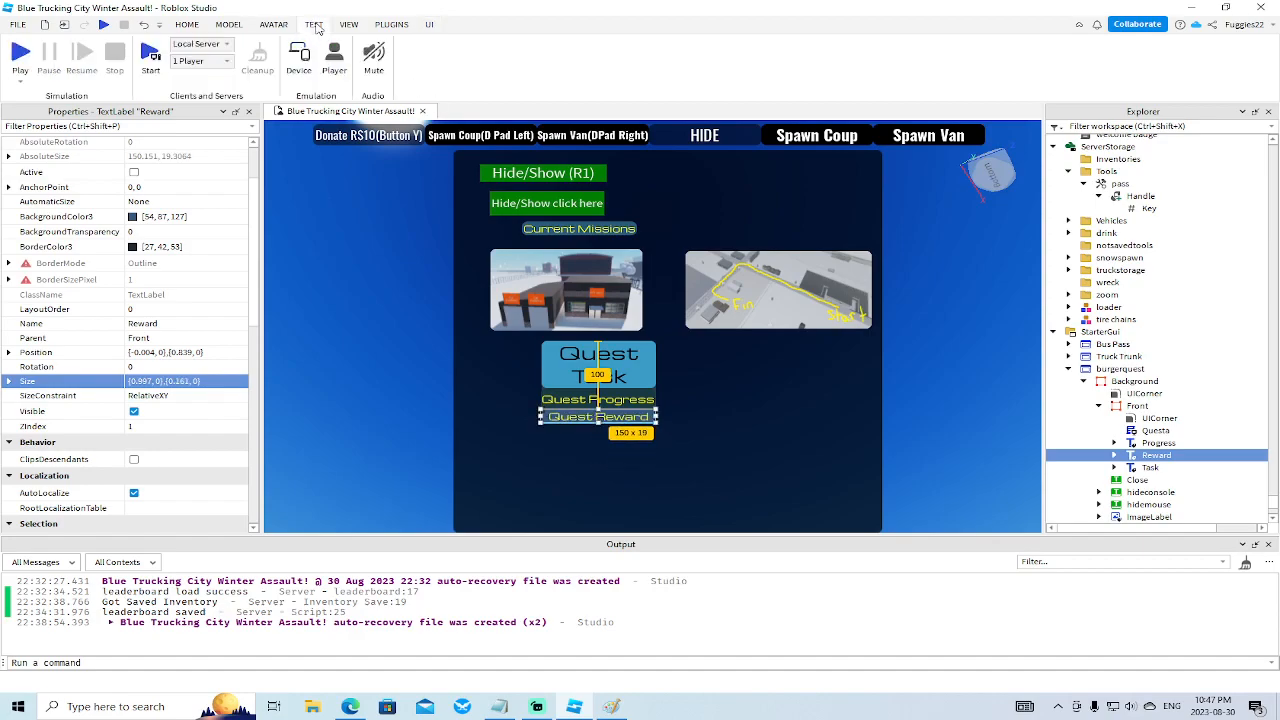
{"action": "left_click", "coordinate": [299, 58]}
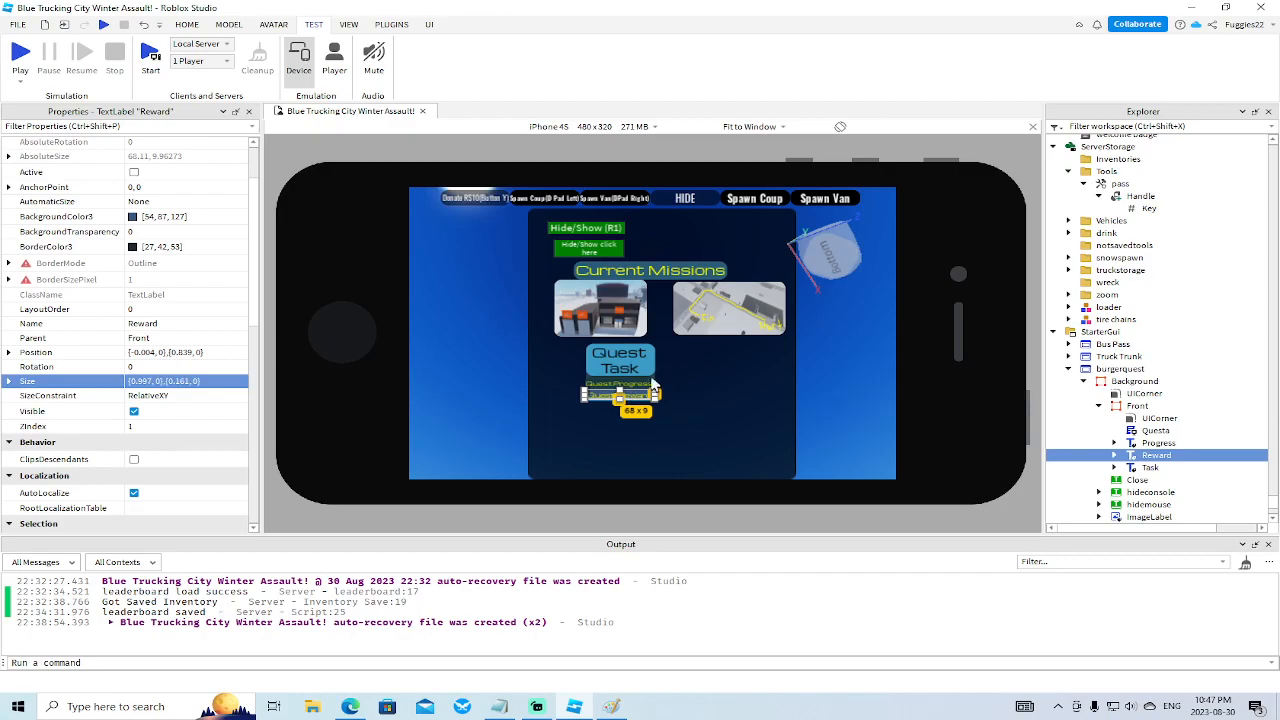
{"action": "left_click", "coordinate": [300, 60]}
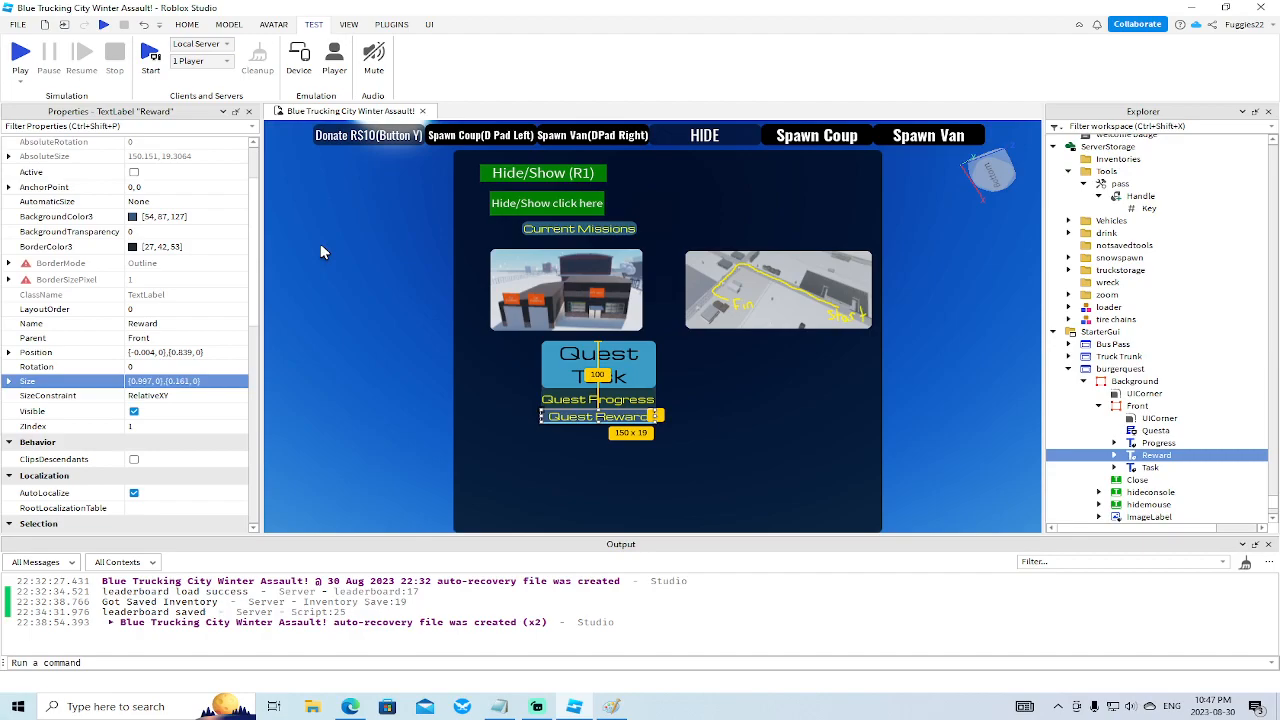
{"action": "left_click", "coordinate": [298, 60]}
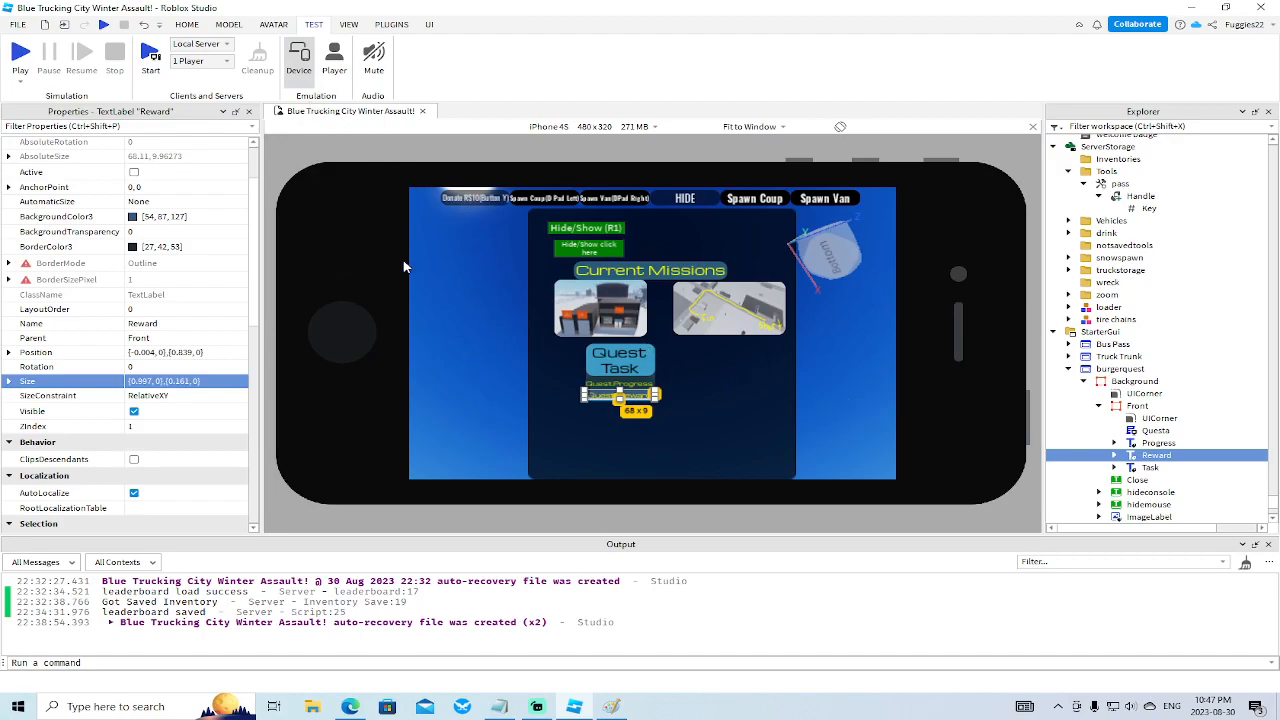
{"action": "left_click", "coordinate": [305, 62]}
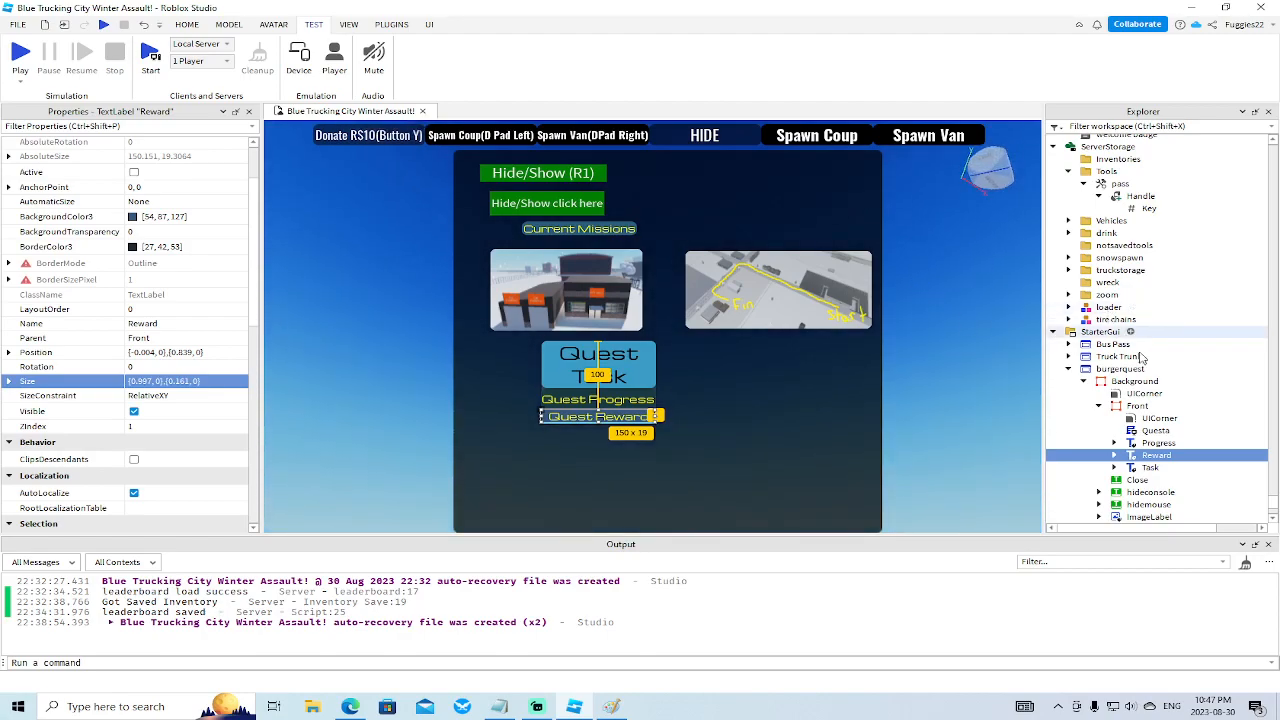
Collapse the Front, Background and burgerquest branches in the Explorer and select the burgerquest ScreenGui.
{"action": "left_click", "coordinate": [1099, 405]}
{"action": "left_click", "coordinate": [1083, 381]}
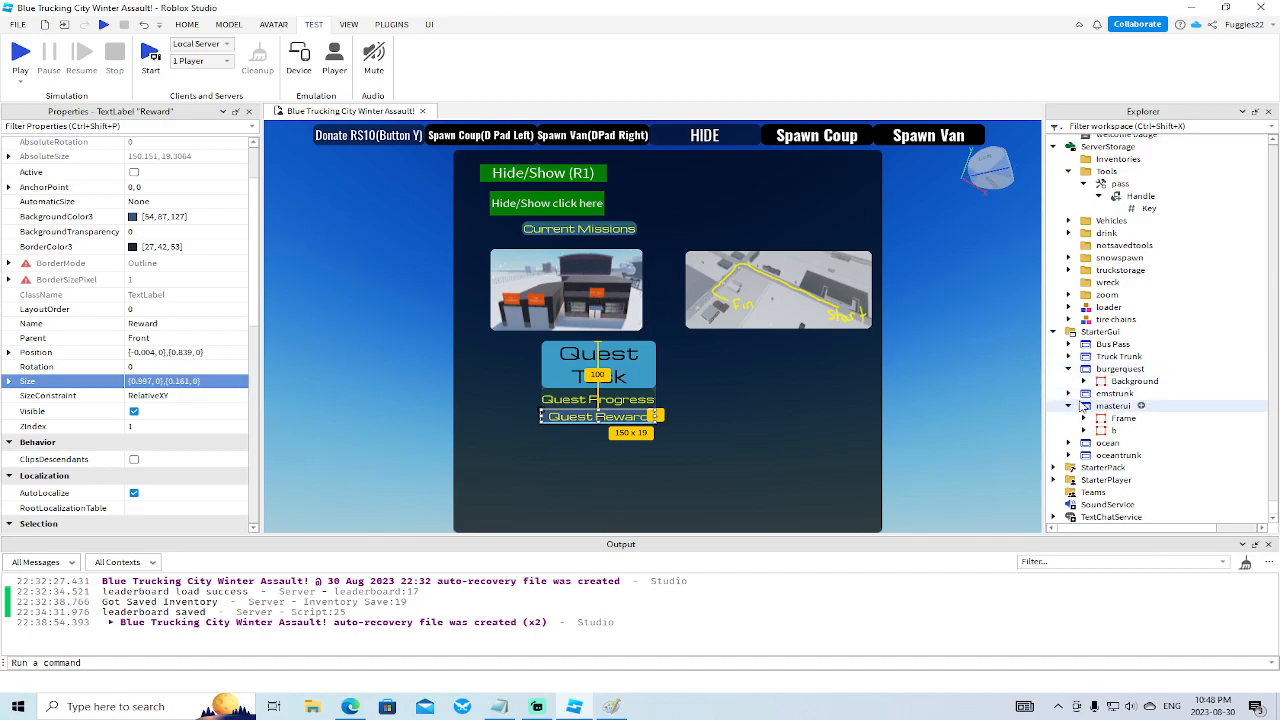
{"action": "left_click", "coordinate": [1069, 369]}
{"action": "left_click", "coordinate": [1110, 382]}
{"action": "left_click_drag", "start_coordinate": [1104, 385], "coordinate": [1042, 295]}
{"action": "right_click_drag", "start_coordinate": [960, 290], "coordinate": [958, 277]}
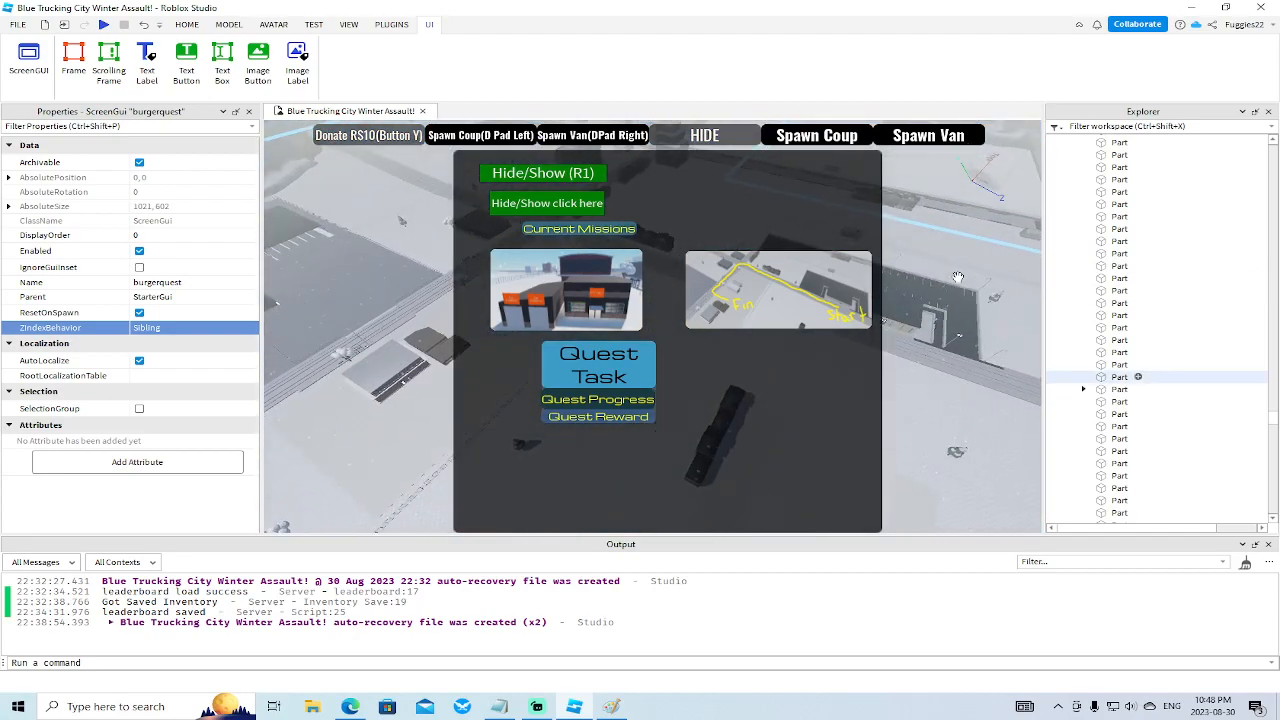
Select the black Screen part on the marble wall beside the coffee machines in the takeout restaurant.
{"action": "scroll", "coordinate": [958, 277], "scroll_direction": "up", "scroll_amount": 8}
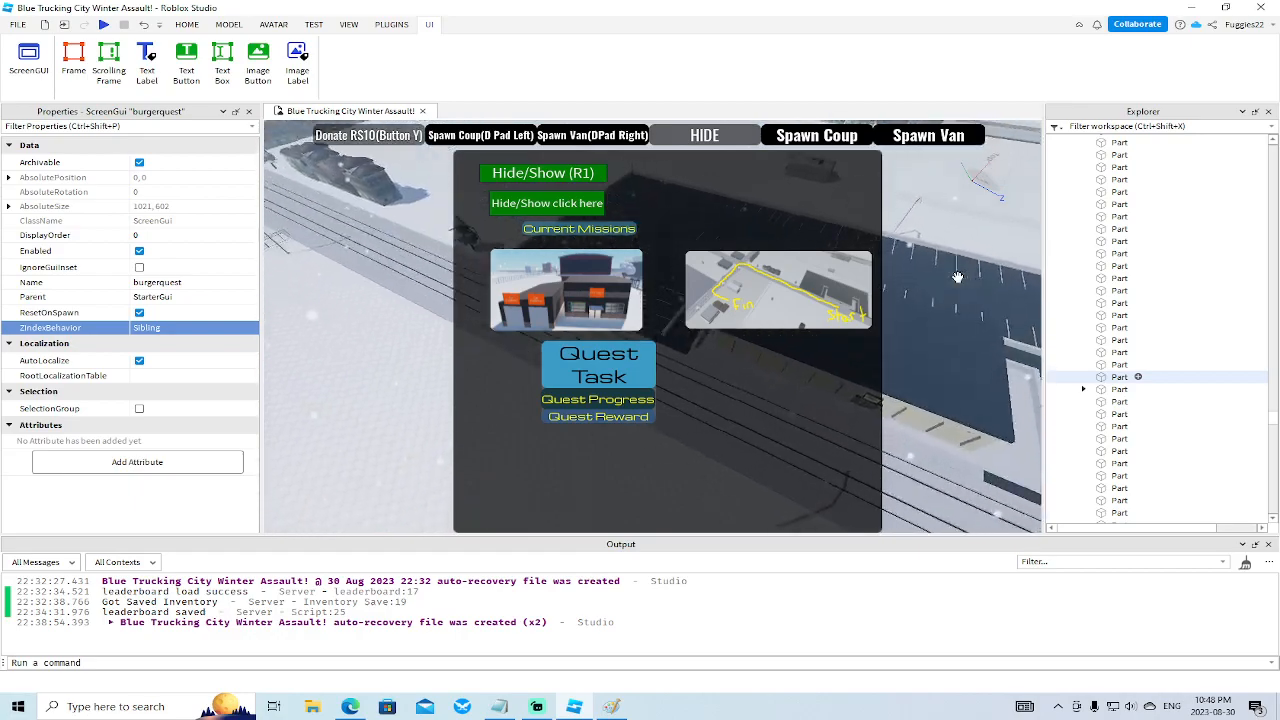
{"action": "scroll", "coordinate": [958, 277], "scroll_direction": "up", "scroll_amount": 8}
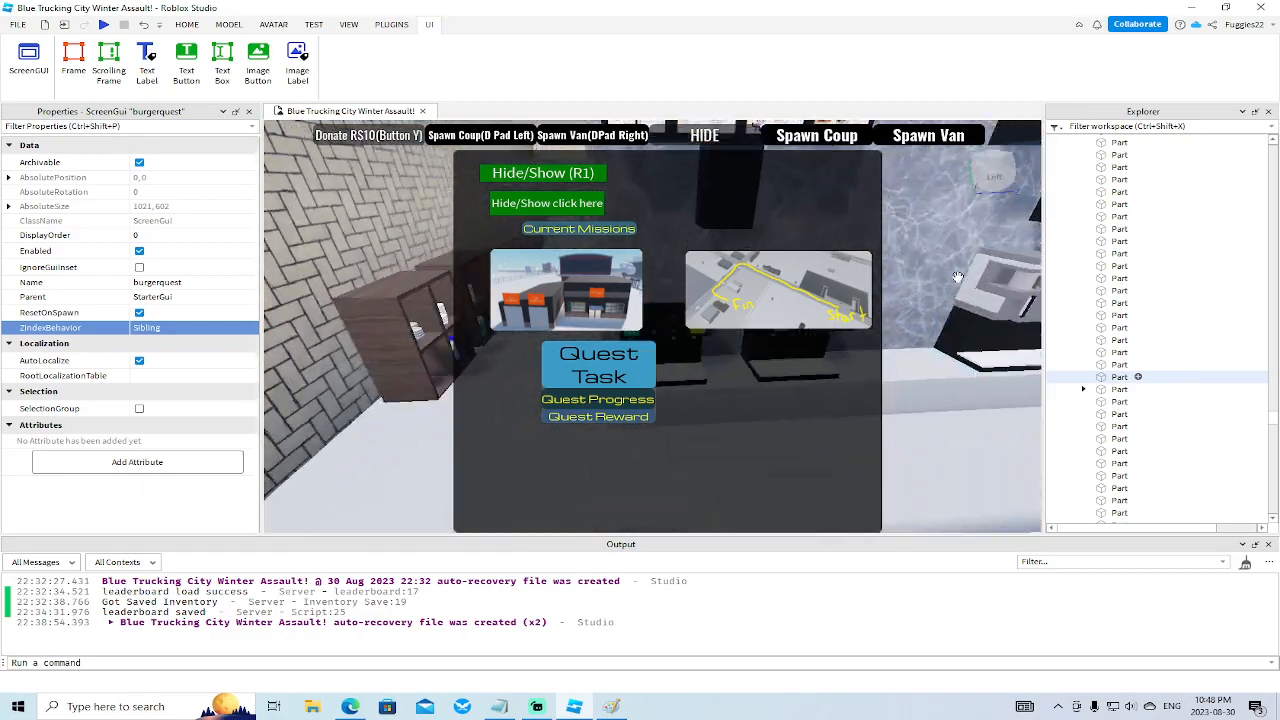
{"action": "scroll", "coordinate": [958, 277], "scroll_direction": "up", "scroll_amount": 8}
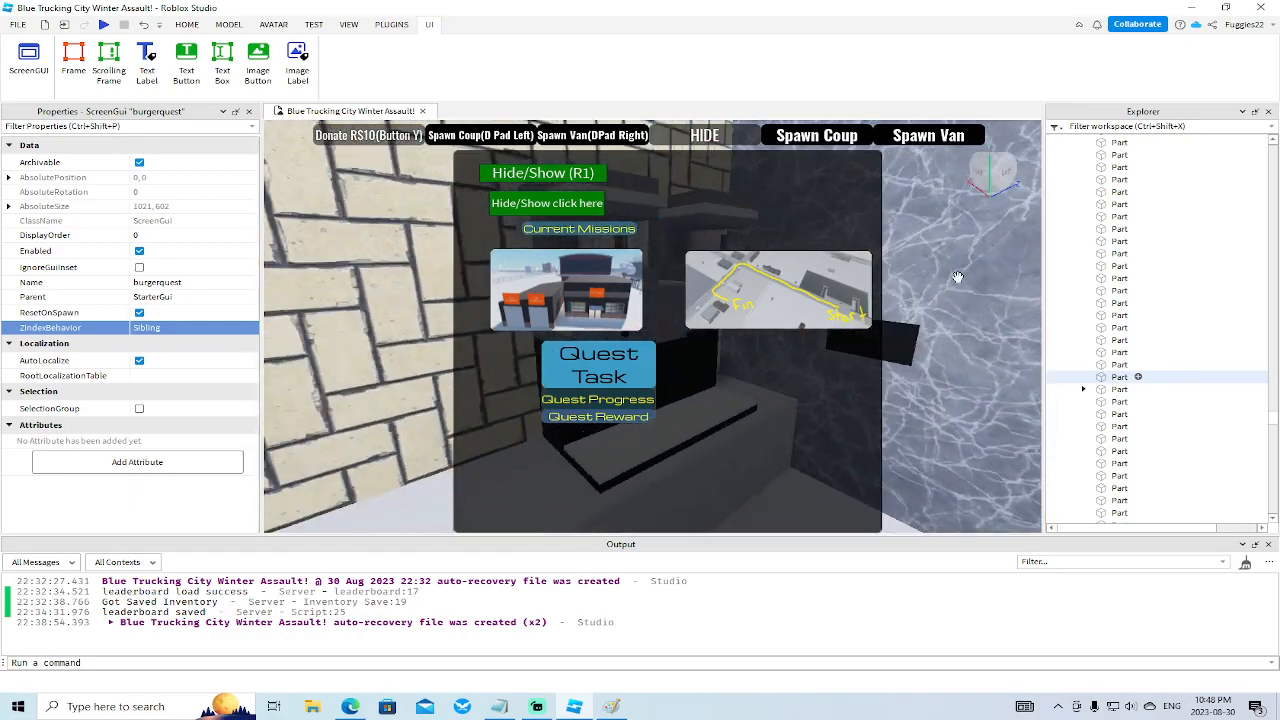
{"action": "left_click", "coordinate": [950, 350]}
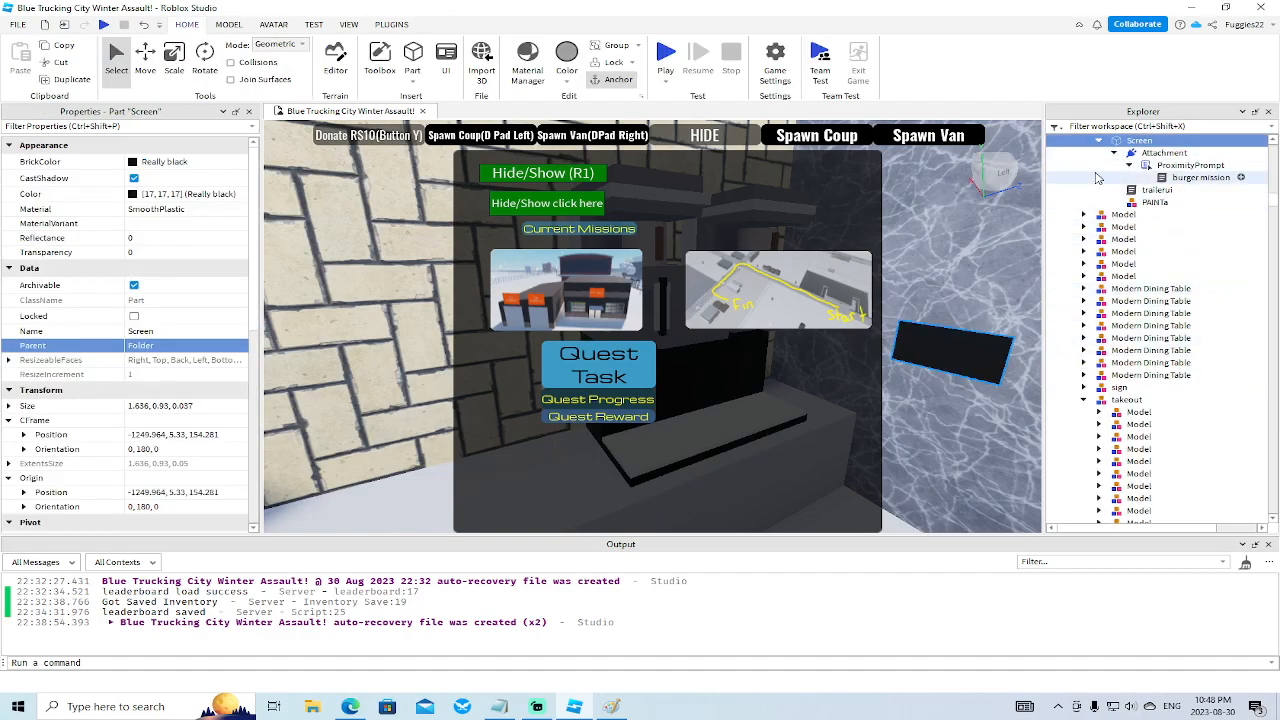
Move the burgerquest ScreenGui from StarterGui into the PAINTa model of the Screen beside the coffee machines.
{"action": "left_click_drag", "start_coordinate": [1275, 207], "coordinate": [1274, 505]}
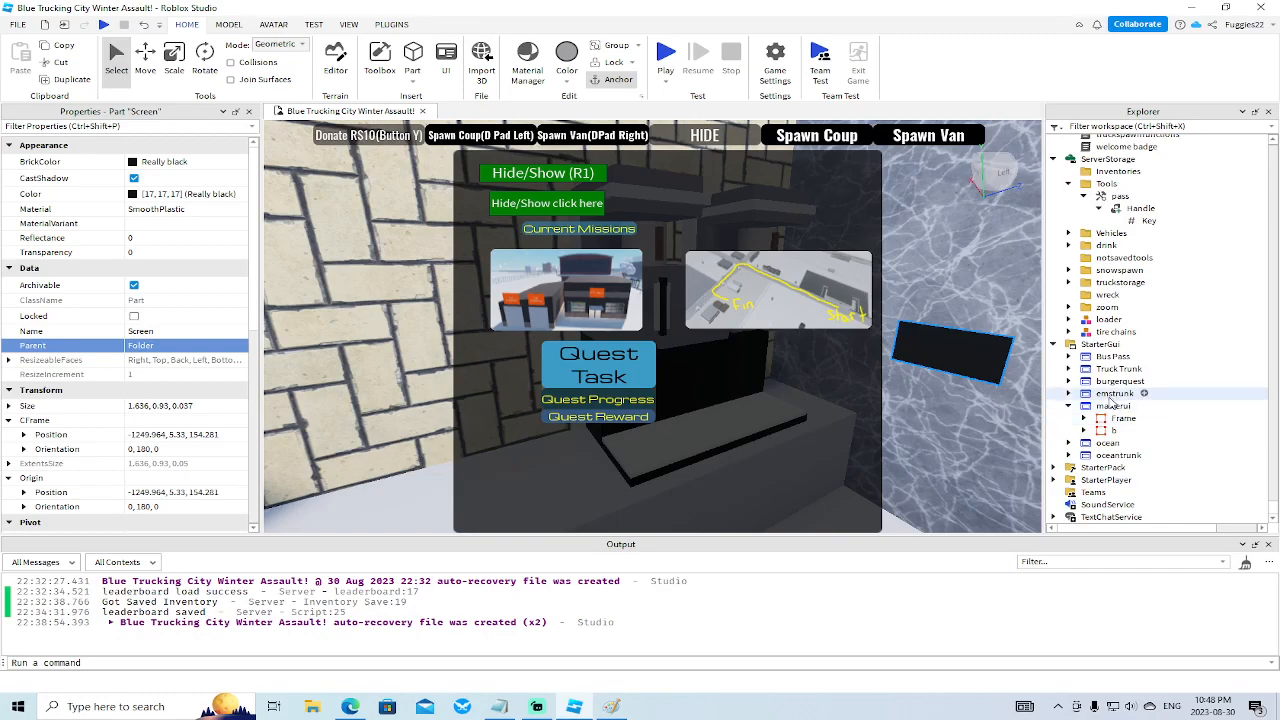
{"action": "left_click_drag", "start_coordinate": [1117, 381], "coordinate": [1145, 233]}
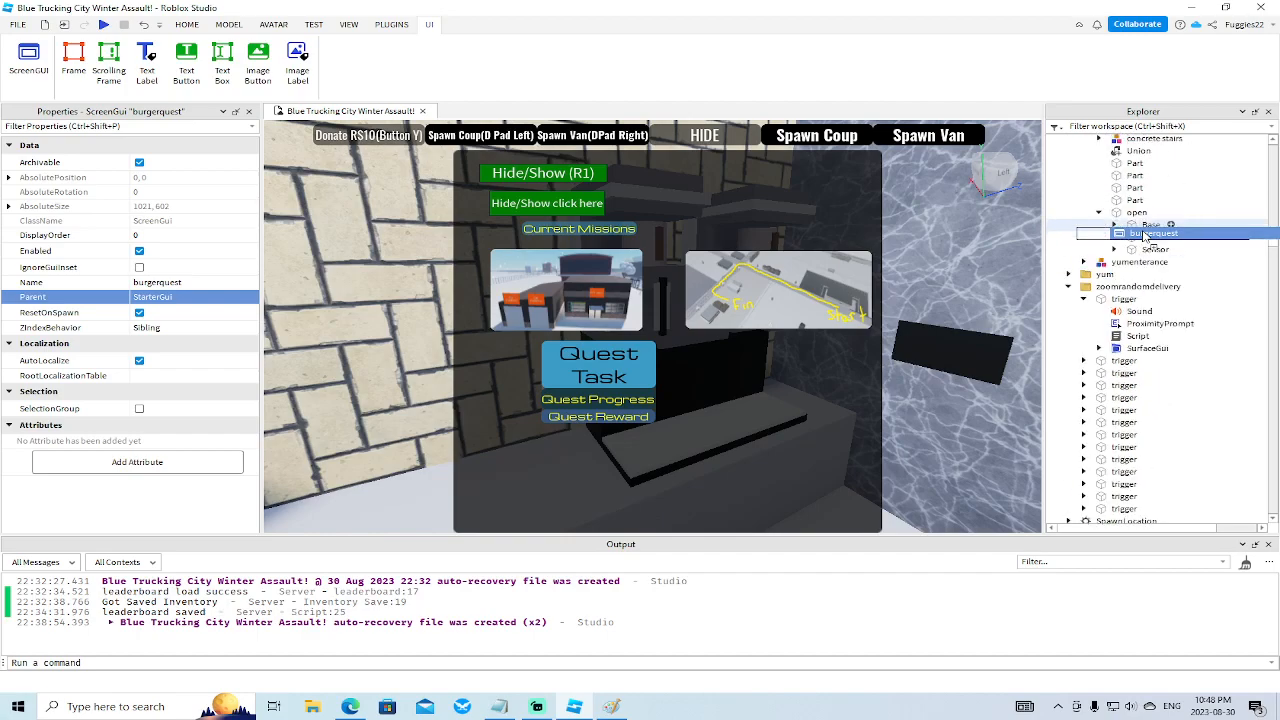
{"action": "scroll", "coordinate": [1143, 236], "scroll_direction": "up", "scroll_amount": 20}
{"action": "left_click_drag", "start_coordinate": [1143, 236], "coordinate": [1150, 324]}
{"action": "scroll", "coordinate": [1143, 236], "scroll_direction": "up", "scroll_amount": 20}
{"action": "scroll", "coordinate": [1143, 236], "scroll_direction": "down", "scroll_amount": 20}
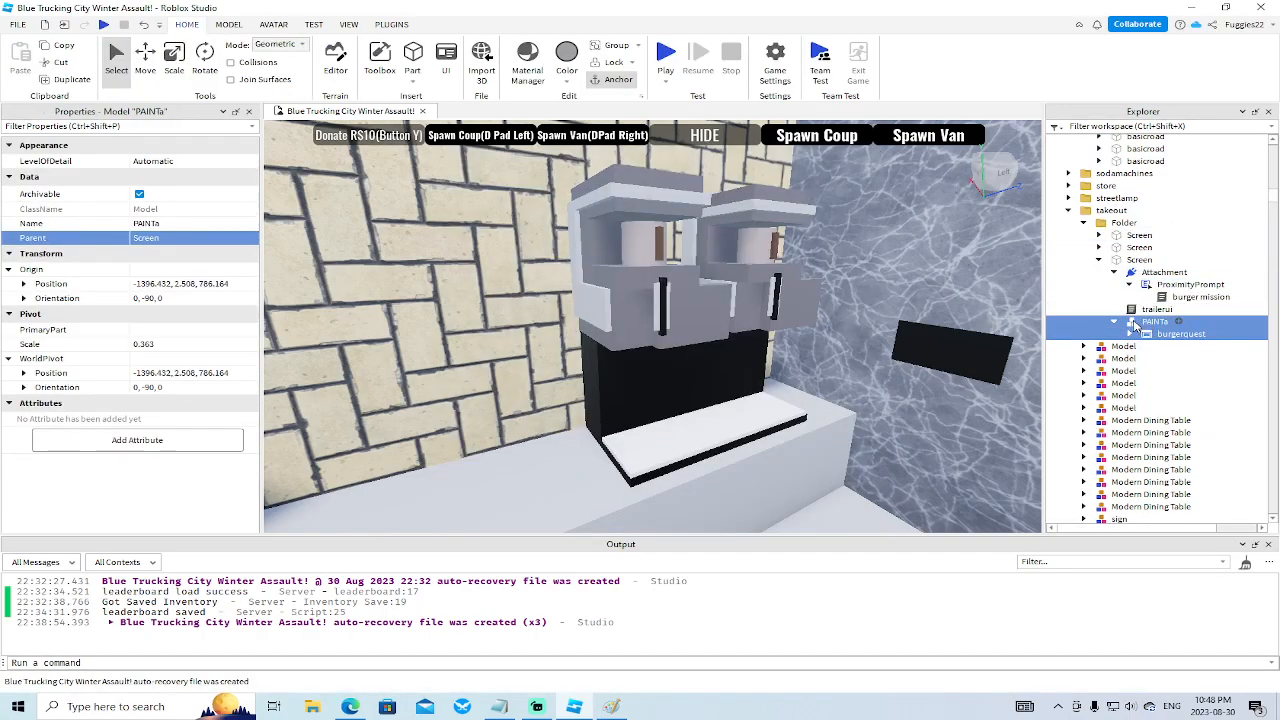
Copy the burgerquest ScreenGui from the PAINTa model of the Screen nearest the coffee machines.
{"action": "right_click_drag", "start_coordinate": [907, 238], "coordinate": [909, 240]}
{"action": "left_click", "coordinate": [695, 290]}
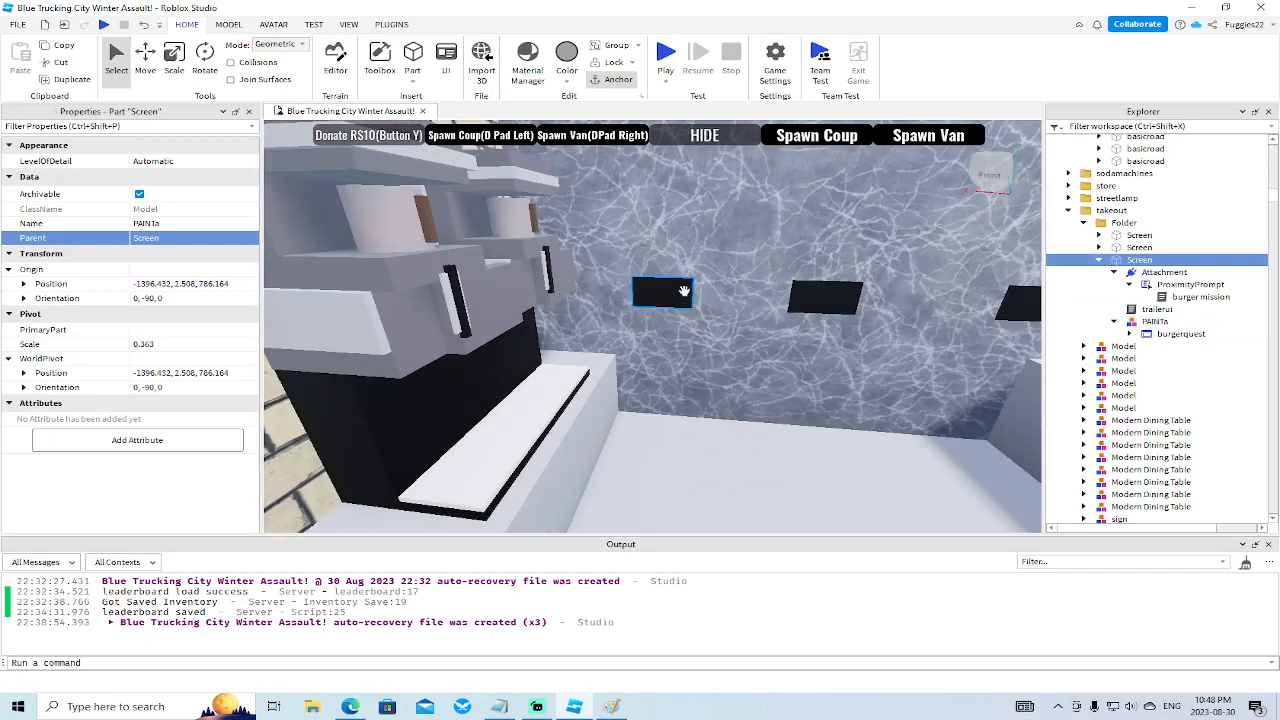
{"action": "left_click", "coordinate": [1152, 334]}
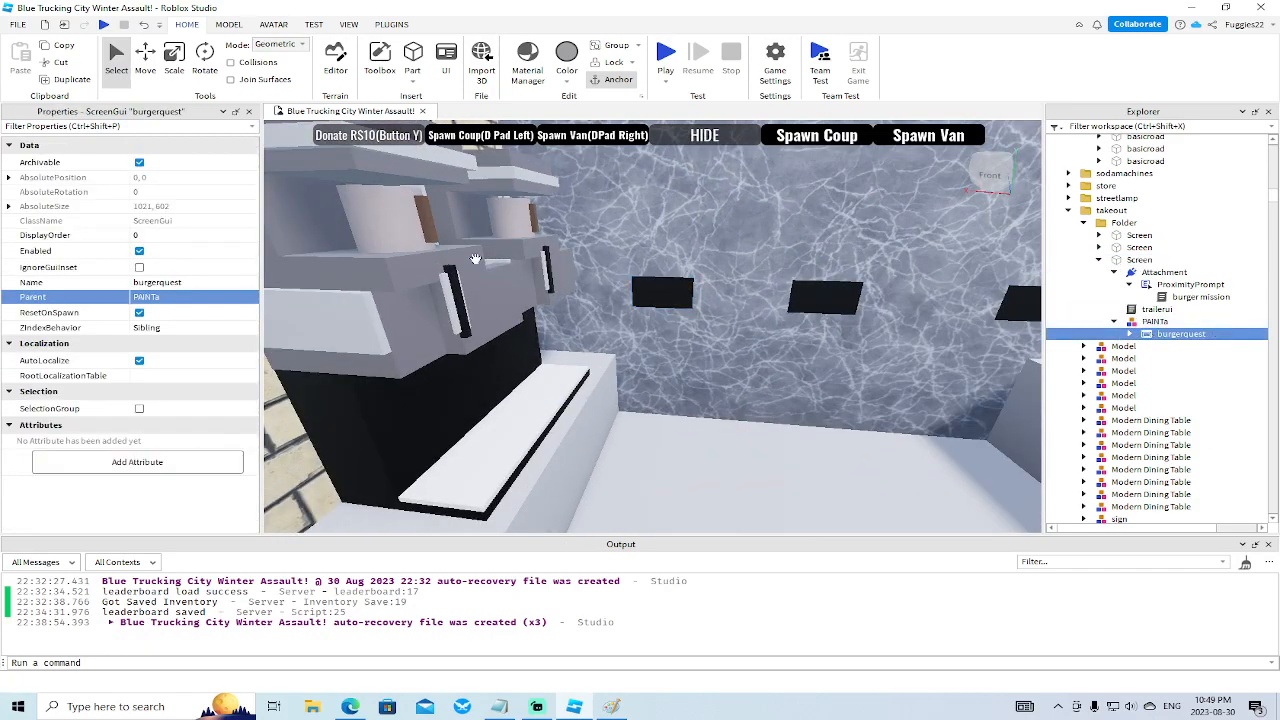
{"action": "right_click", "coordinate": [1153, 337]}
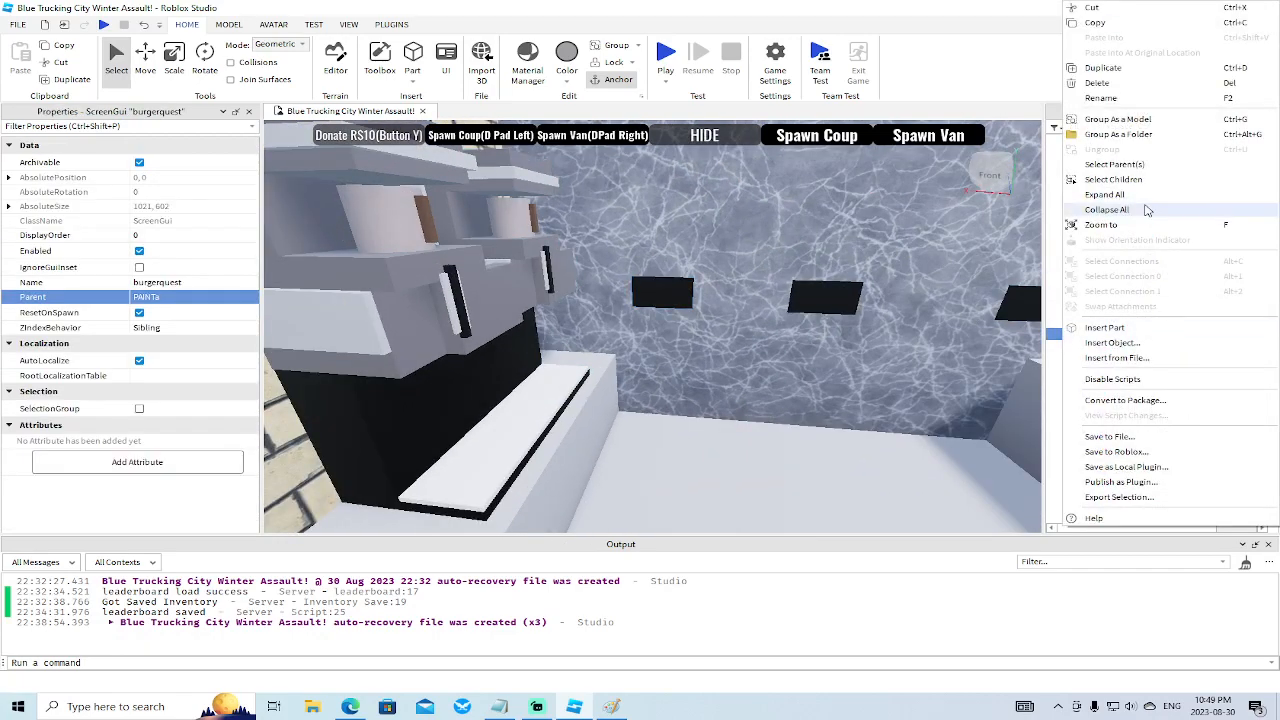
{"action": "left_click", "coordinate": [1101, 27]}
Replace the GUI inside the middle Screen's PAINTa model with the copied burgerquest ScreenGui.
{"action": "left_click", "coordinate": [825, 296]}
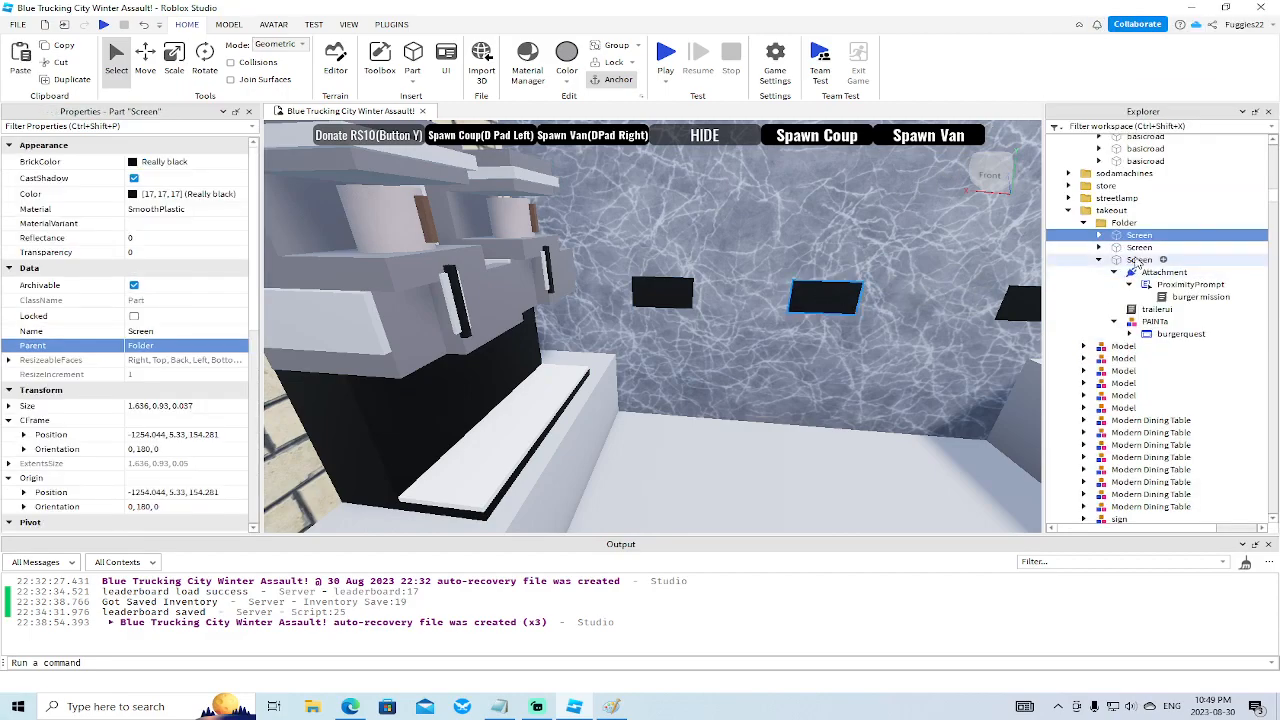
{"action": "left_click", "coordinate": [1099, 235]}
{"action": "left_click", "coordinate": [1099, 235]}
{"action": "left_click", "coordinate": [1114, 272]}
{"action": "left_click", "coordinate": [1160, 285]}
{"action": "left_click", "coordinate": [1155, 272]}
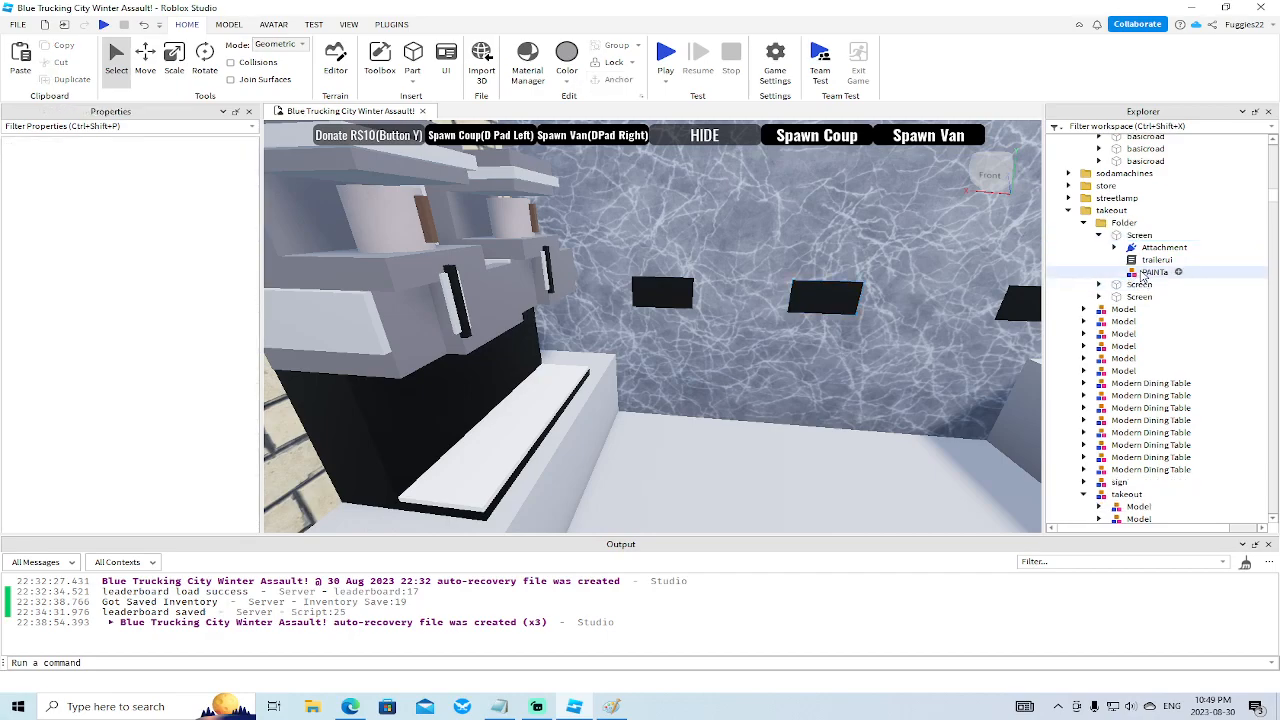
{"action": "right_click", "coordinate": [1155, 272]}
{"action": "left_click", "coordinate": [1104, 37]}
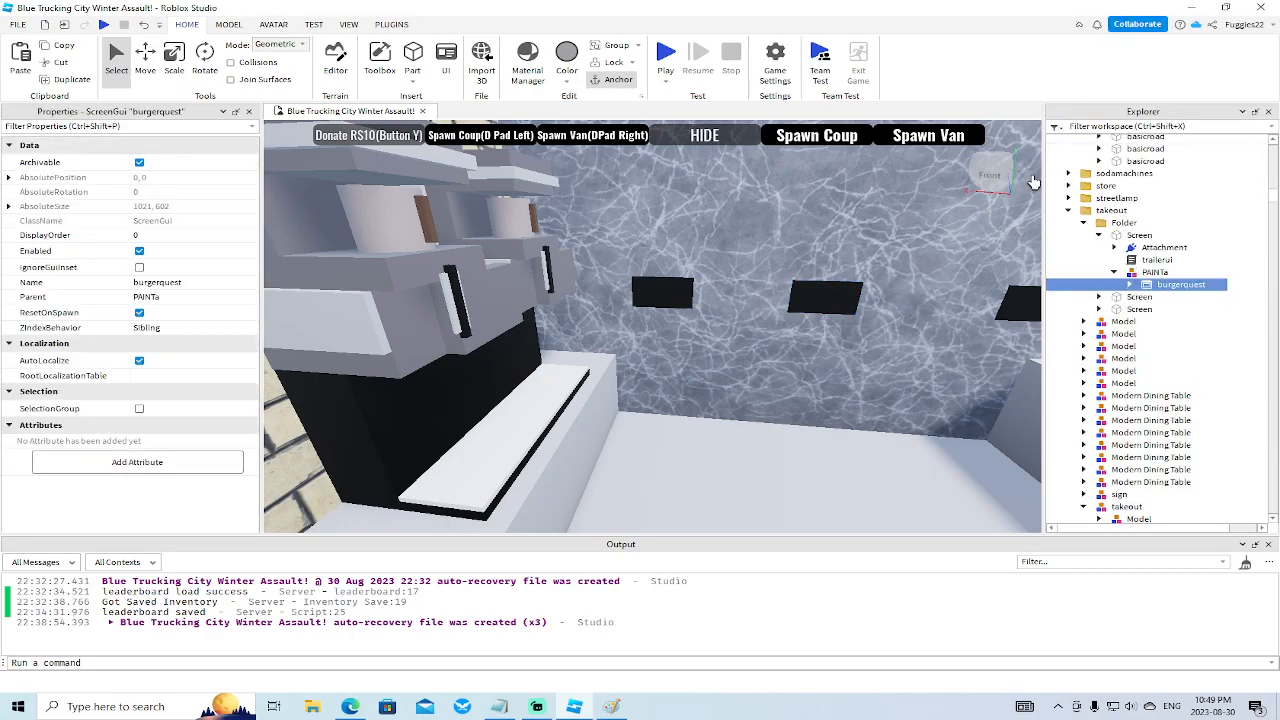
Replace the burgerquest ScreenGui in the PAINTa model of the Screen farthest from the coffee machines with the copied version.
{"action": "key", "text": "d"}
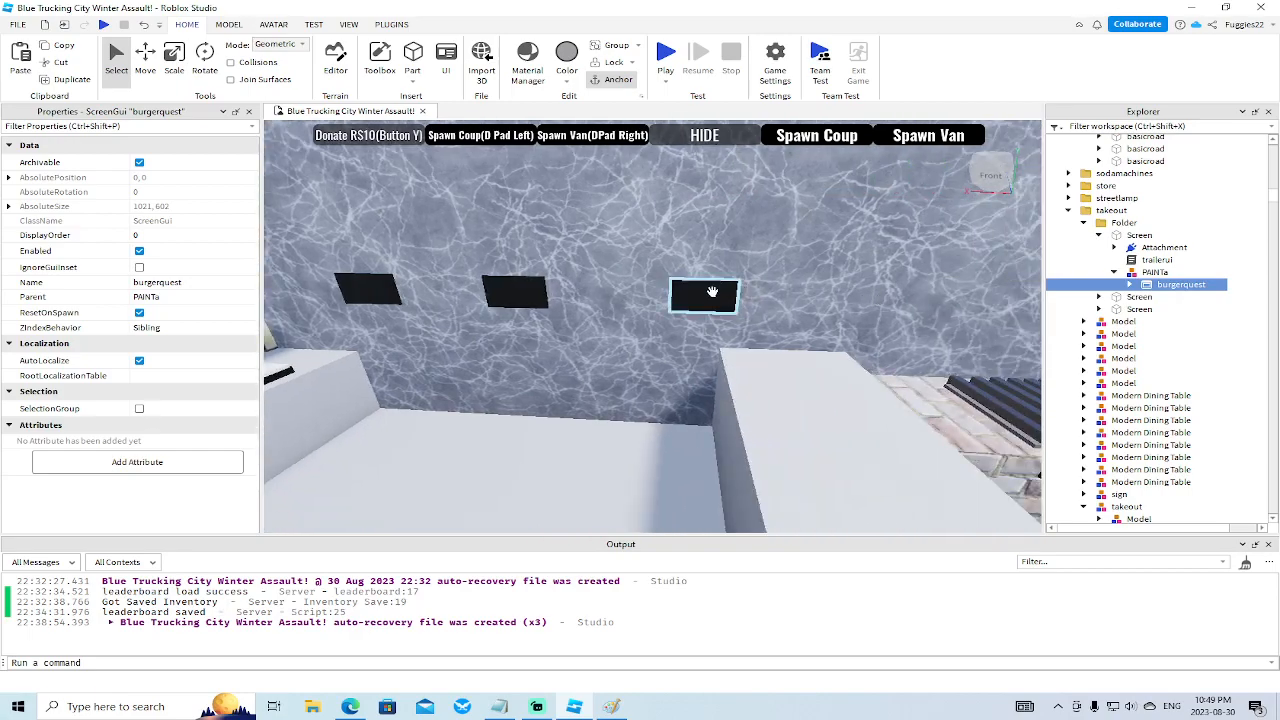
{"action": "left_click", "coordinate": [712, 291]}
{"action": "left_click", "coordinate": [1099, 297]}
{"action": "left_click", "coordinate": [1114, 333]}
{"action": "left_click", "coordinate": [1160, 346]}
{"action": "key", "text": "Delete"}
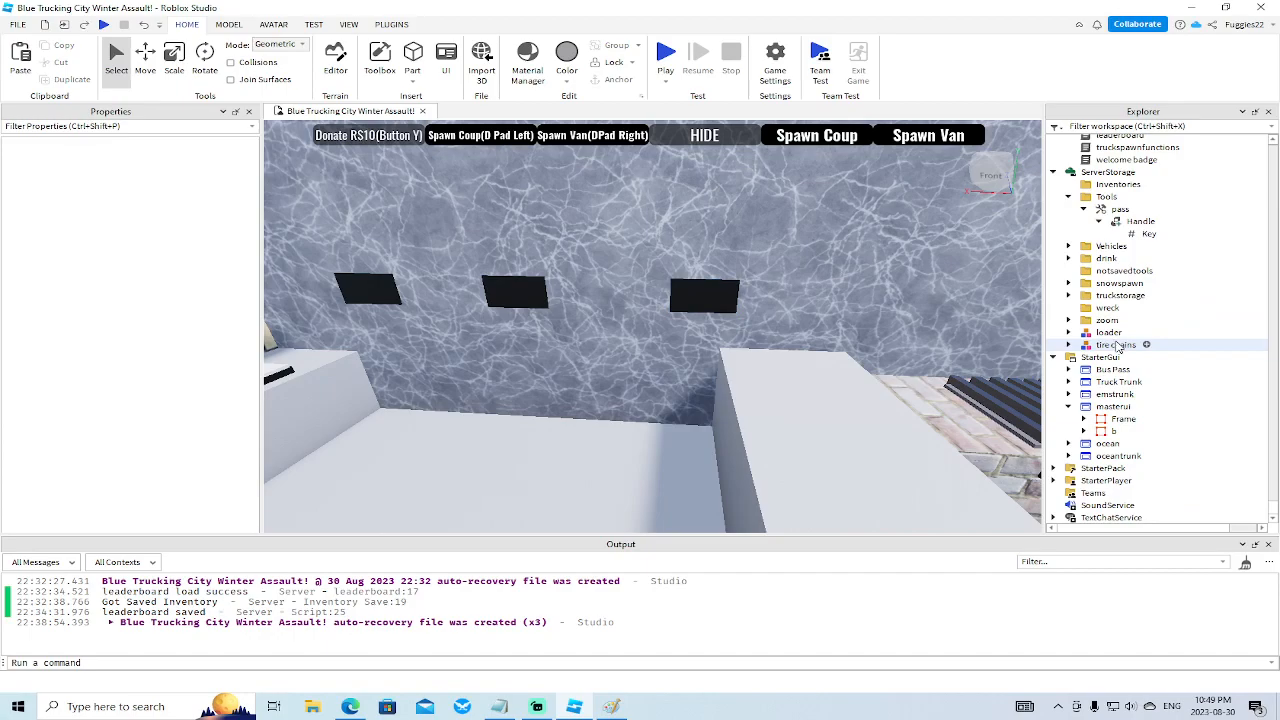
{"action": "left_click", "coordinate": [720, 304]}
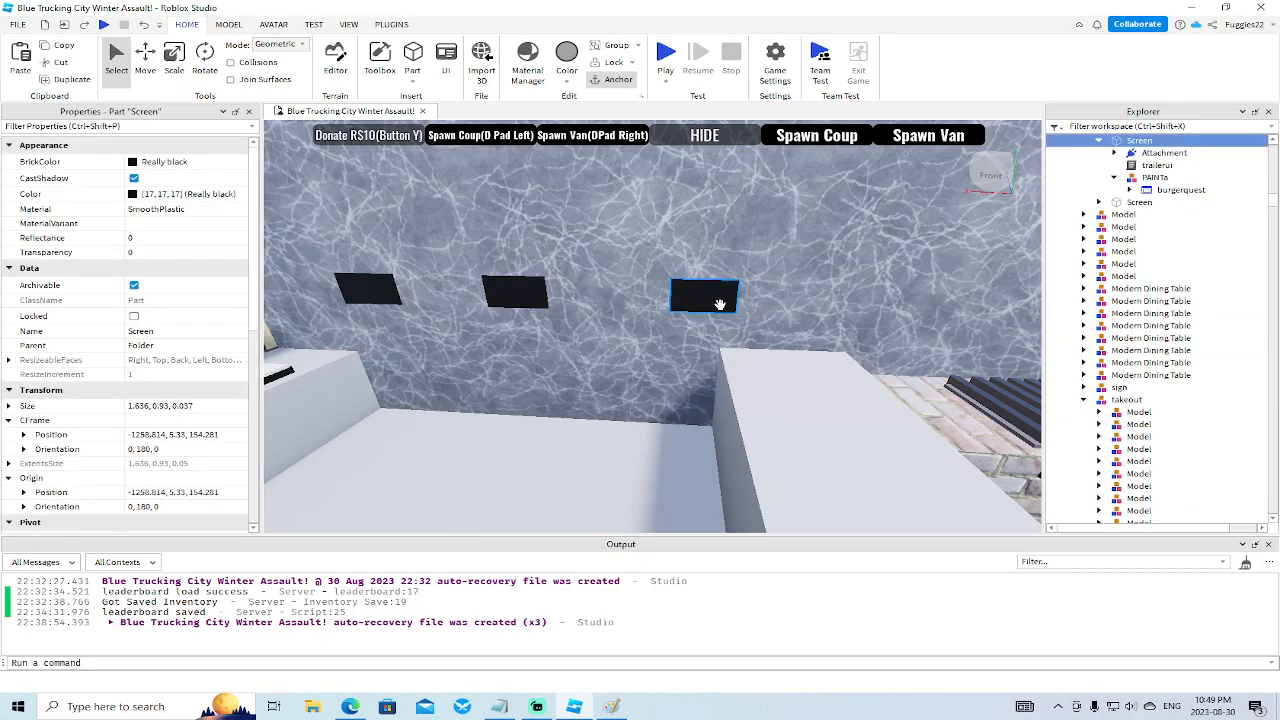
{"action": "left_click", "coordinate": [1145, 190]}
{"action": "right_click", "coordinate": [1150, 178]}
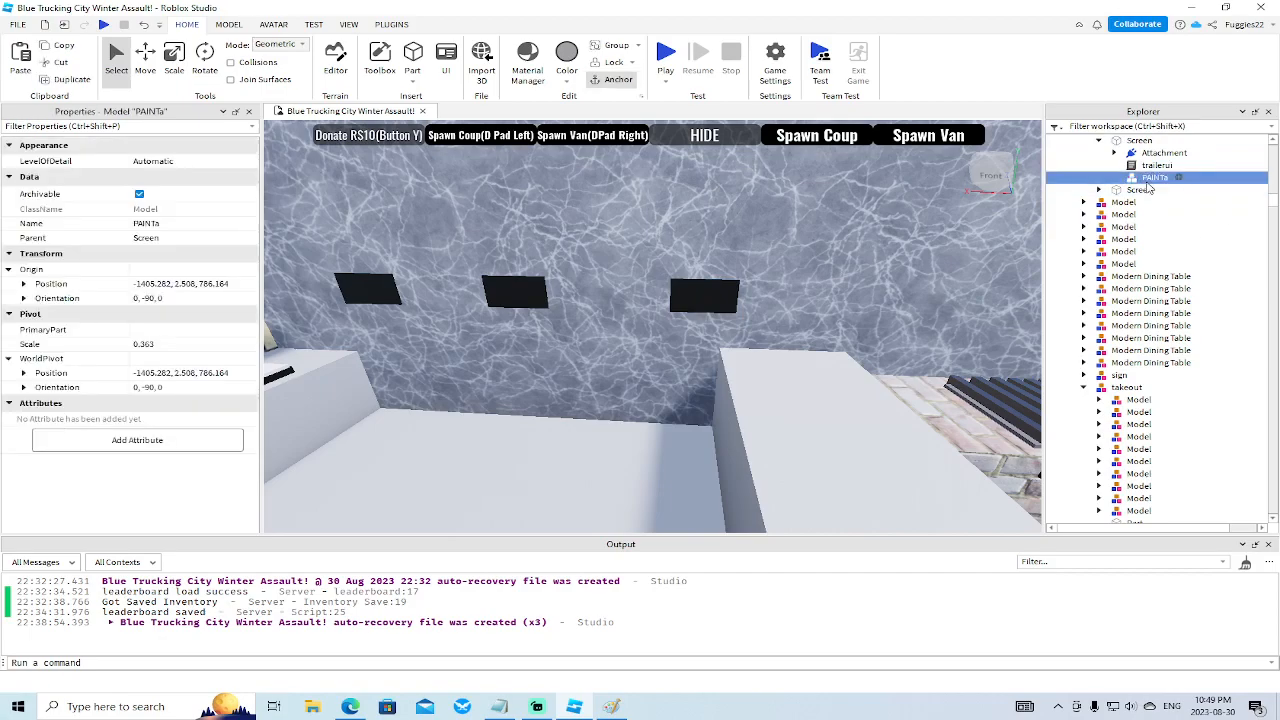
{"action": "left_click", "coordinate": [1120, 220]}
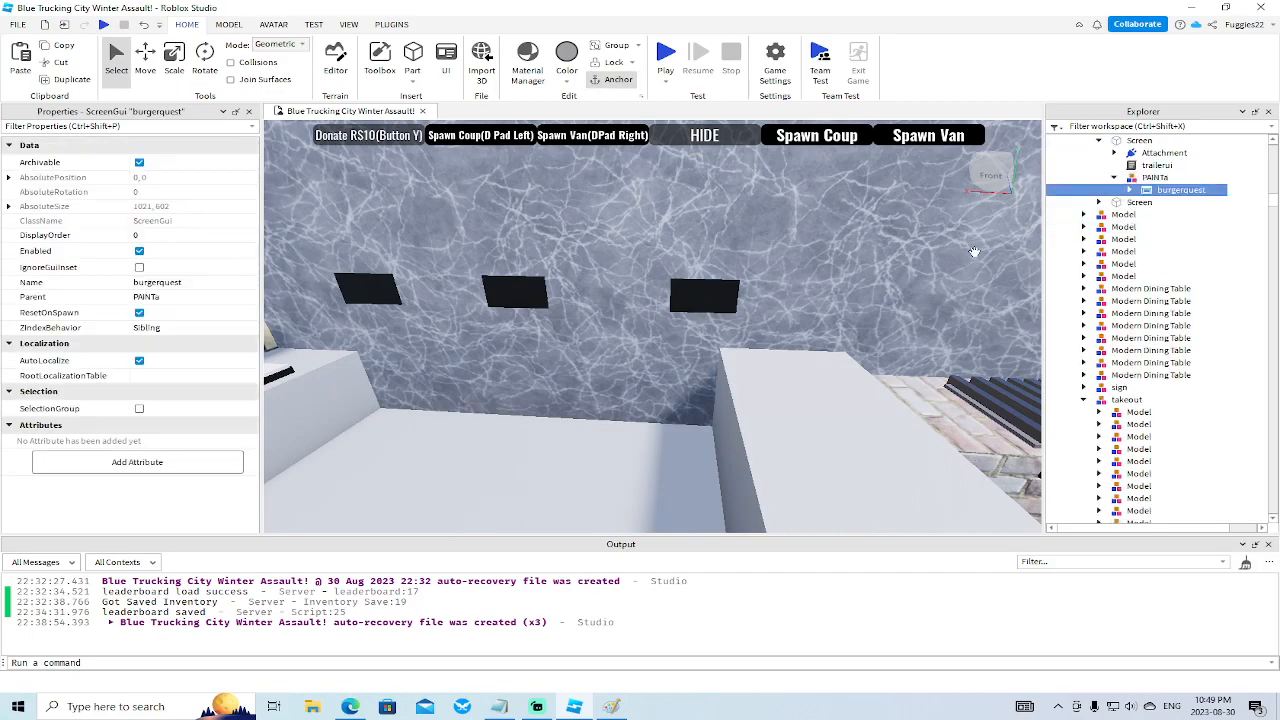
Delete the burgerquest ScreenGui from the middle Screen's PAINTa model and paste the copied version in its place.
{"action": "right_click_drag", "start_coordinate": [866, 280], "coordinate": [863, 280]}
{"action": "key", "text": "a"}
{"action": "left_click", "coordinate": [779, 289]}
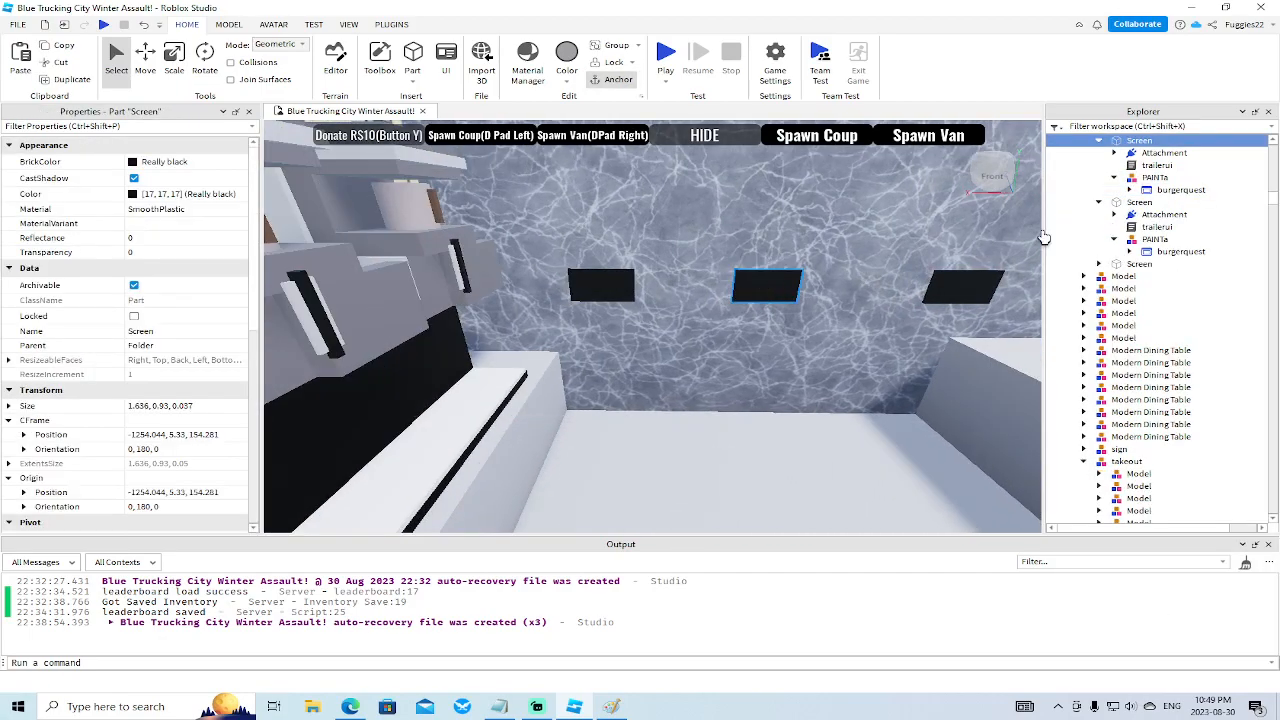
{"action": "left_click", "coordinate": [1156, 190]}
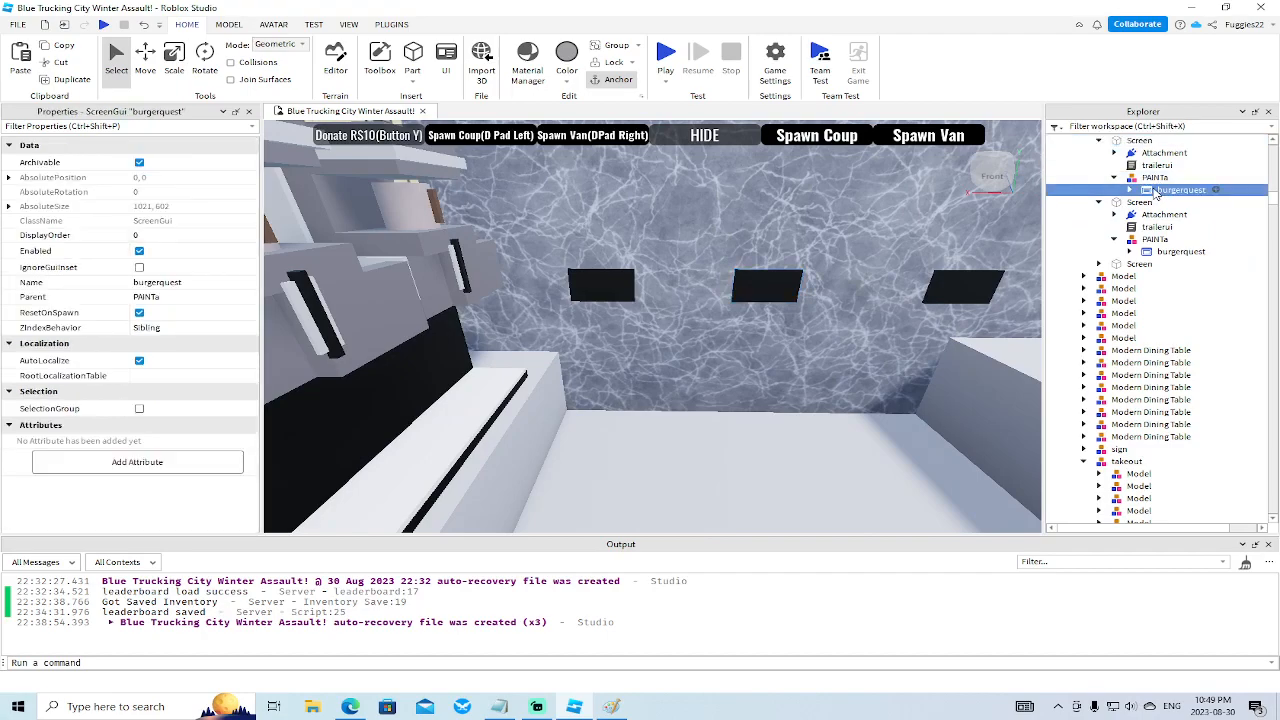
{"action": "right_click", "coordinate": [1150, 178]}
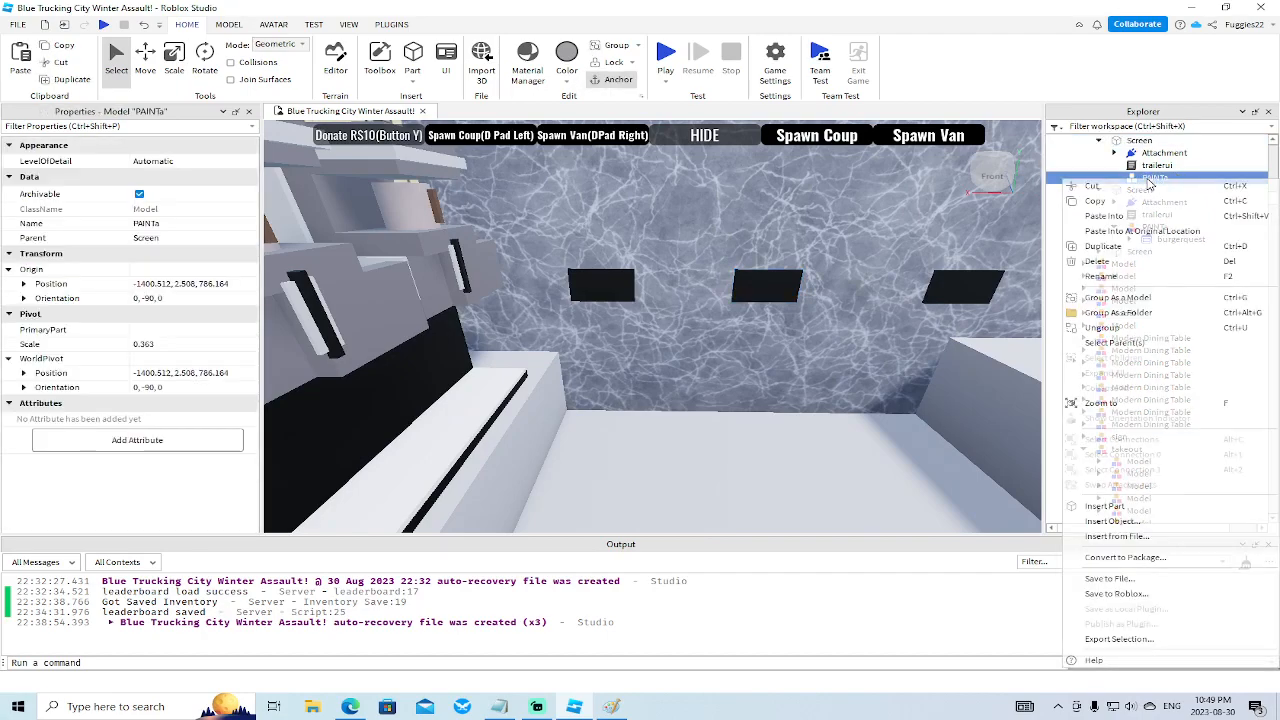
{"action": "left_click", "coordinate": [1125, 217]}
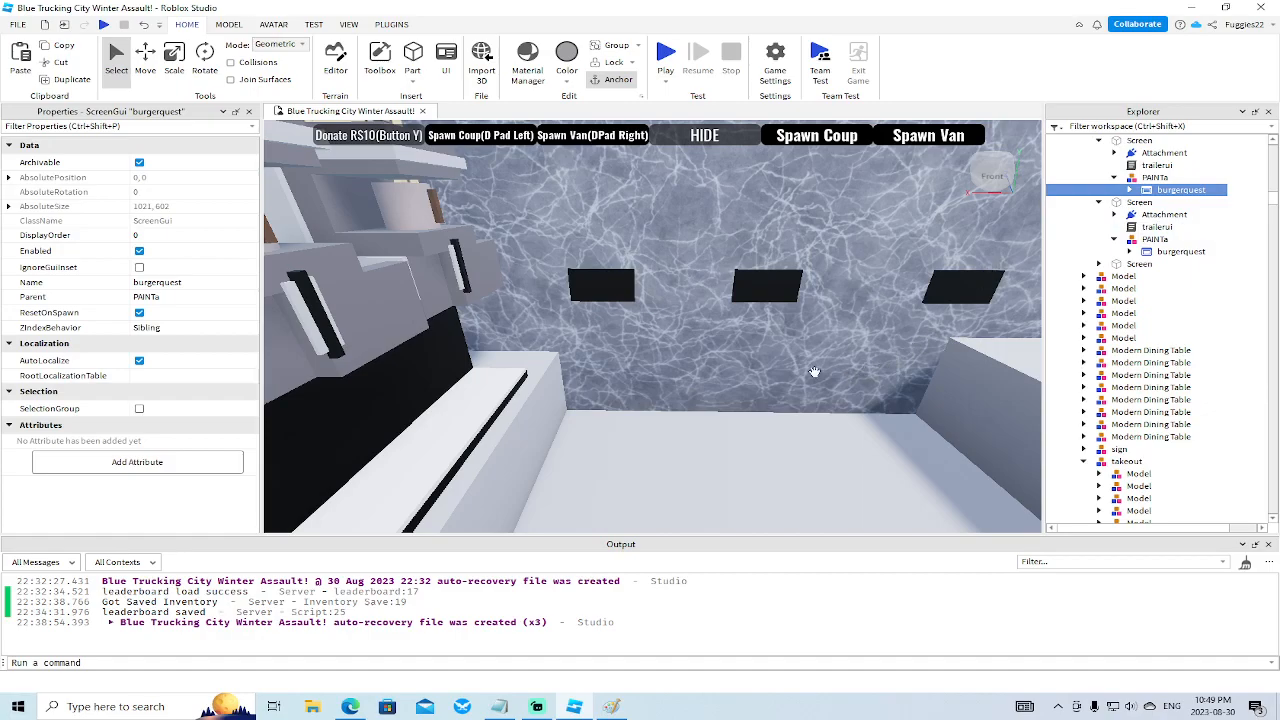
Check the PAINTa contents of the Screens in the takeout Folder and collapse all three Screen branches.
{"action": "scroll", "coordinate": [806, 371], "scroll_direction": "down", "scroll_amount": 3}
{"action": "right_click_drag", "start_coordinate": [800, 371], "coordinate": [692, 354]}
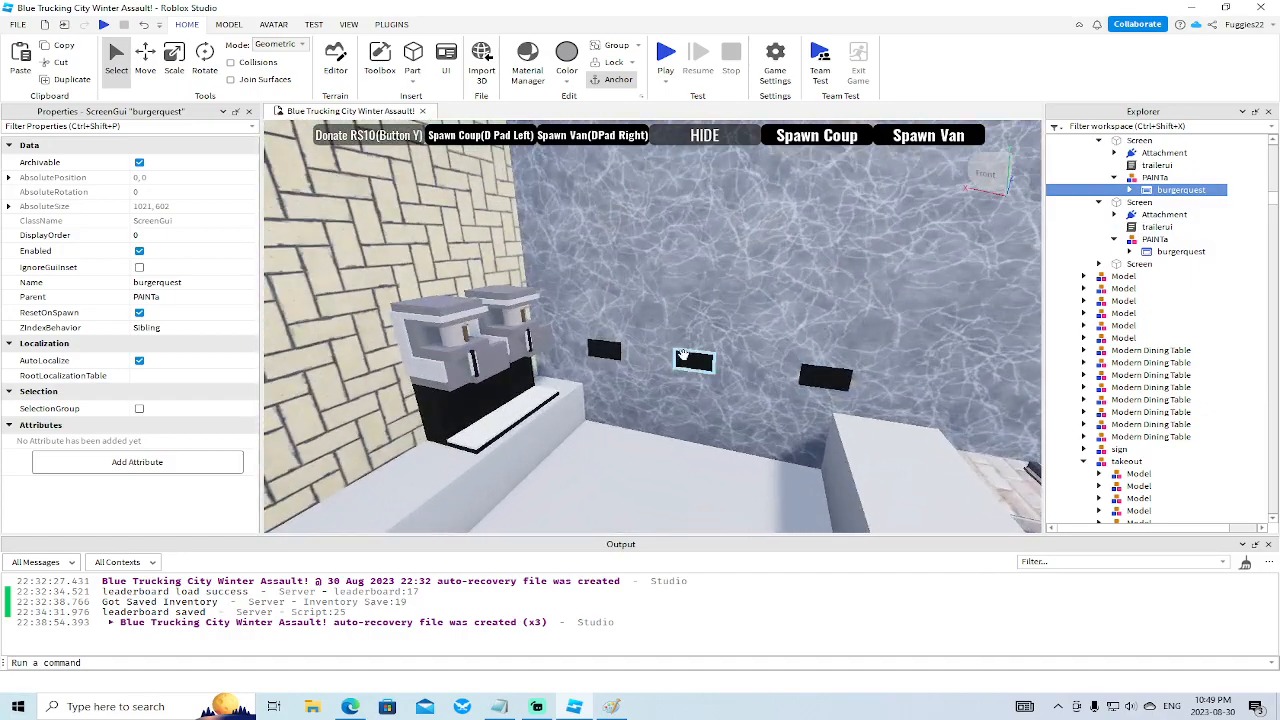
{"action": "left_click", "coordinate": [604, 352]}
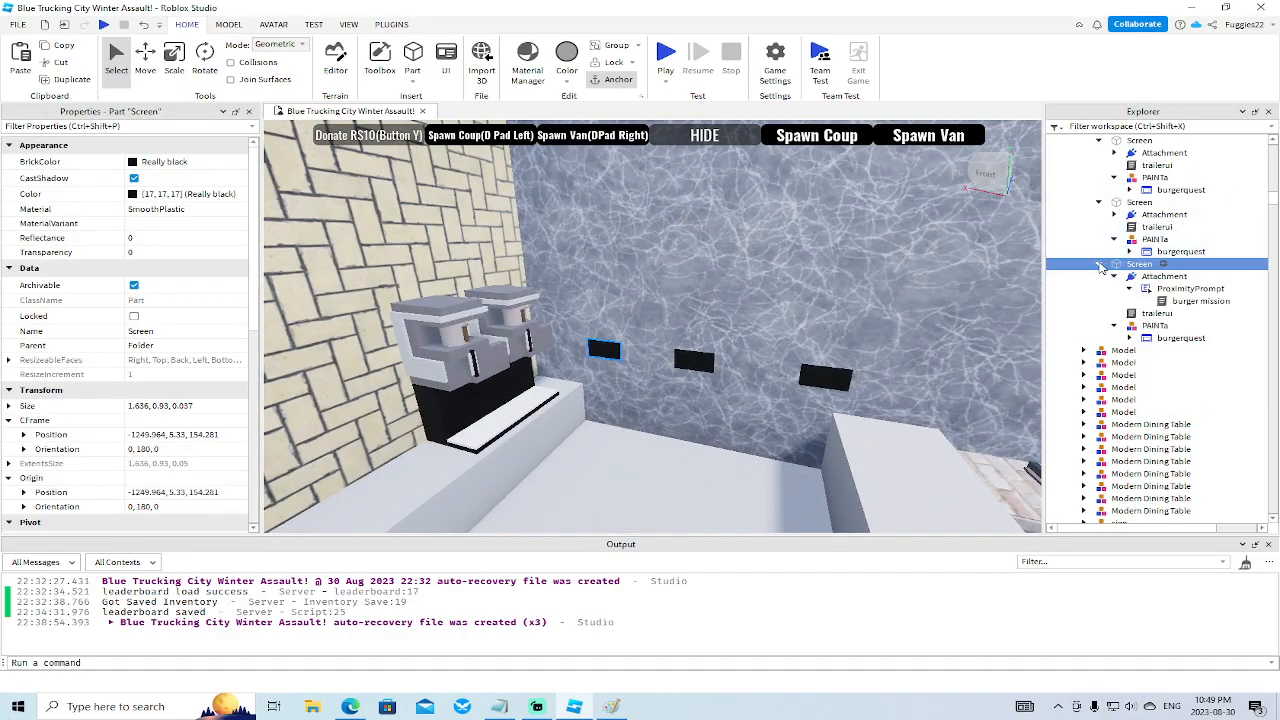
{"action": "left_click", "coordinate": [1099, 202]}
{"action": "scroll", "coordinate": [1099, 202], "scroll_direction": "up", "scroll_amount": 3}
{"action": "left_click", "coordinate": [1099, 246]}
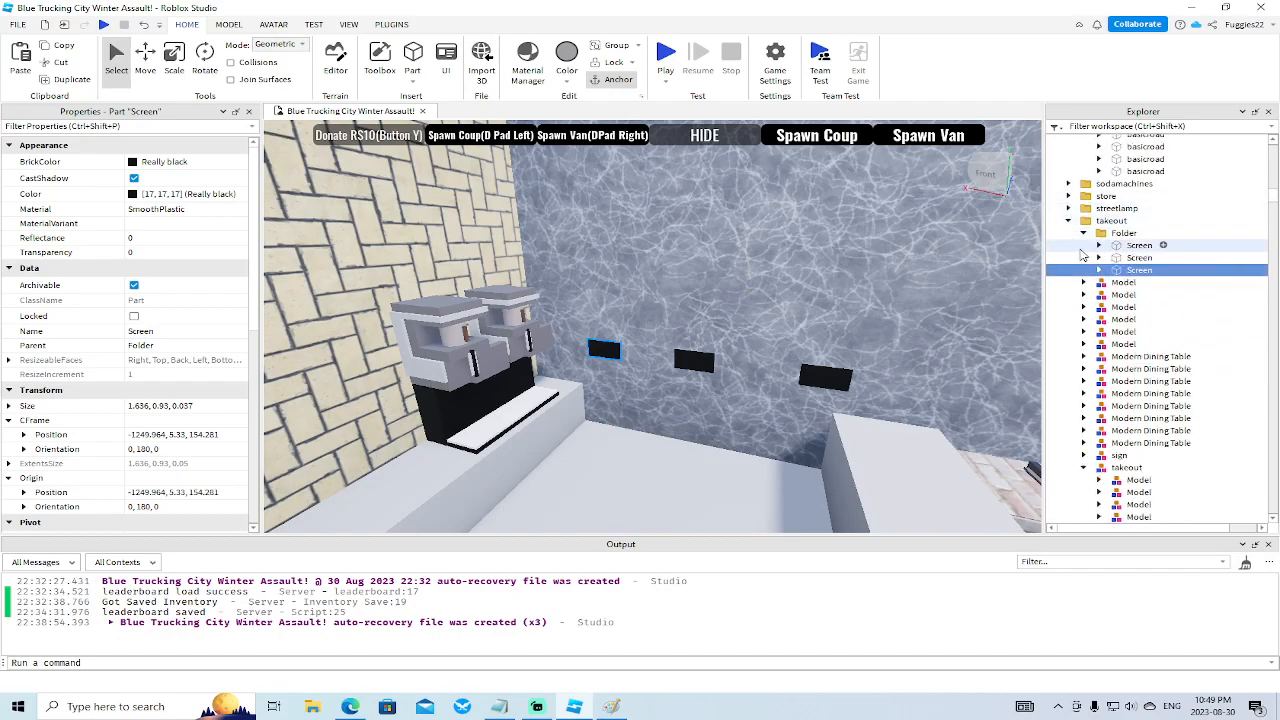
{"action": "left_click", "coordinate": [1099, 258]}
{"action": "left_click", "coordinate": [1114, 295]}
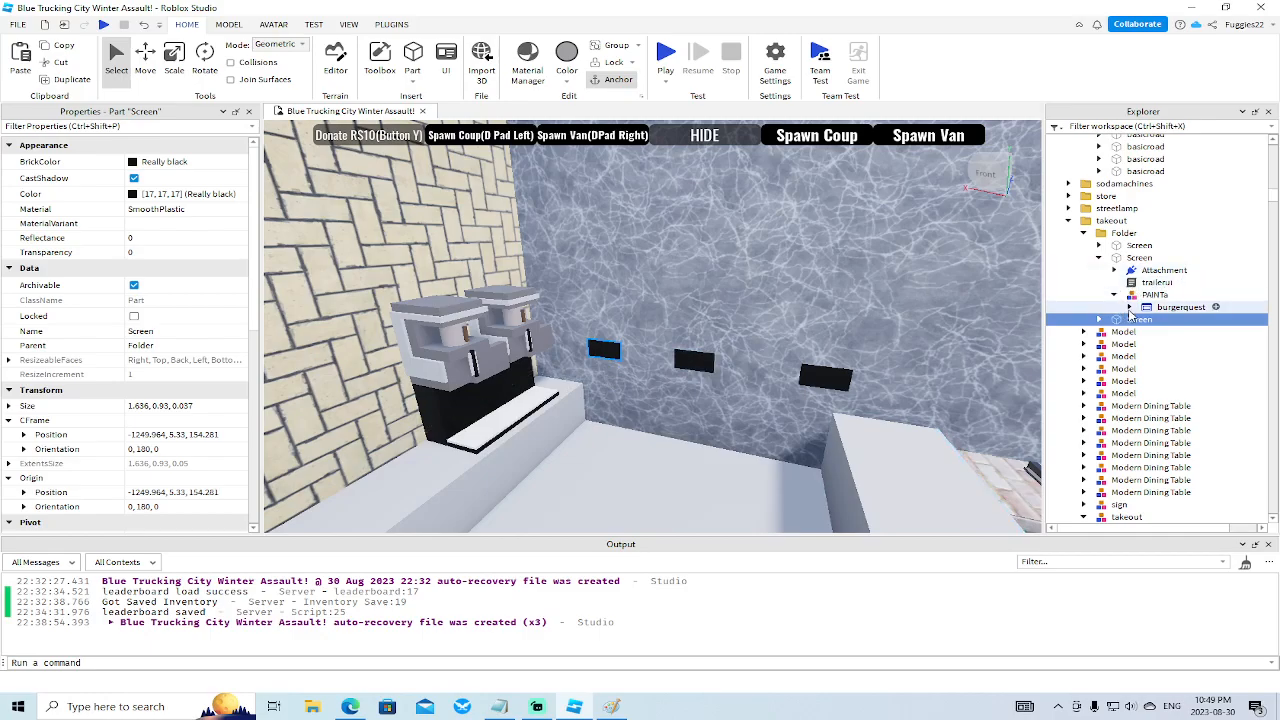
{"action": "left_click", "coordinate": [1099, 258]}
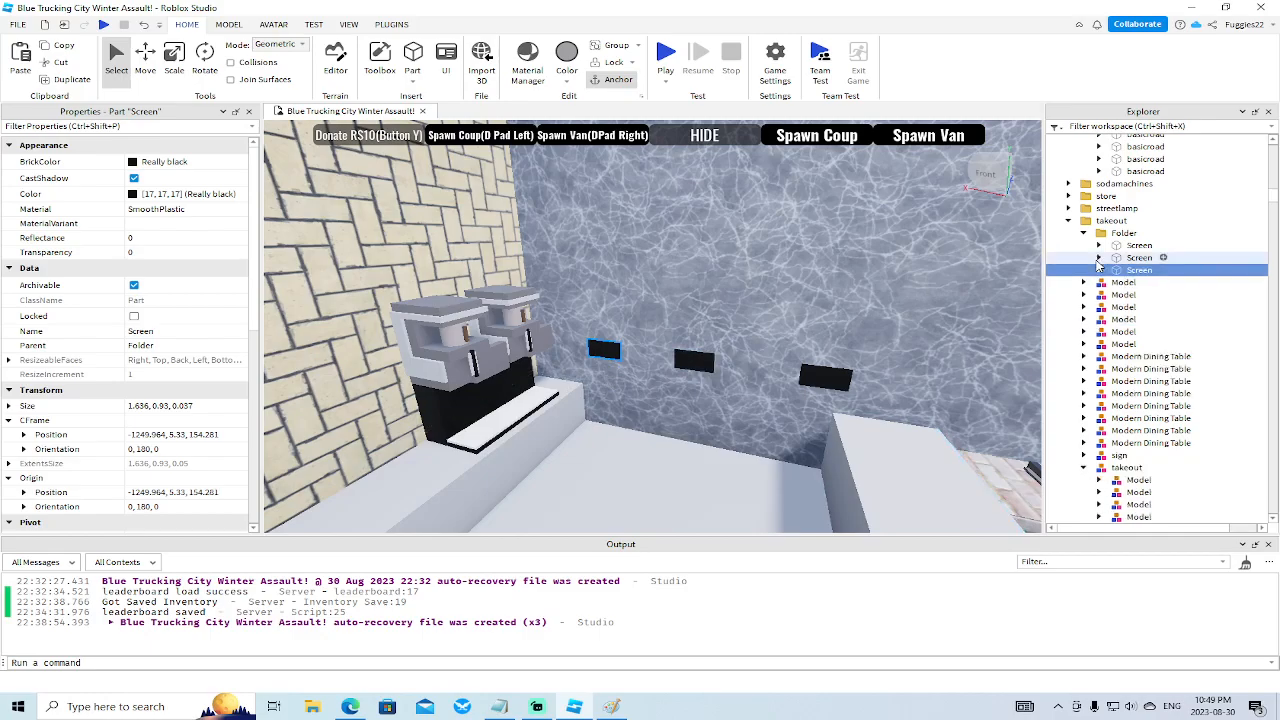
Examine the takeout building and its surroundings from outside, returning to the three Screens on its marble wall.
{"action": "right_click_drag", "start_coordinate": [812, 294], "coordinate": [814, 300]}
{"action": "scroll", "coordinate": [814, 294], "scroll_direction": "down", "scroll_amount": 5}
{"action": "scroll", "coordinate": [814, 294], "scroll_direction": "up", "scroll_amount": 4}
{"action": "scroll", "coordinate": [816, 301], "scroll_direction": "up", "scroll_amount": 5}
{"action": "scroll", "coordinate": [814, 295], "scroll_direction": "up", "scroll_amount": 6}
{"action": "scroll", "coordinate": [814, 294], "scroll_direction": "up", "scroll_amount": 3}
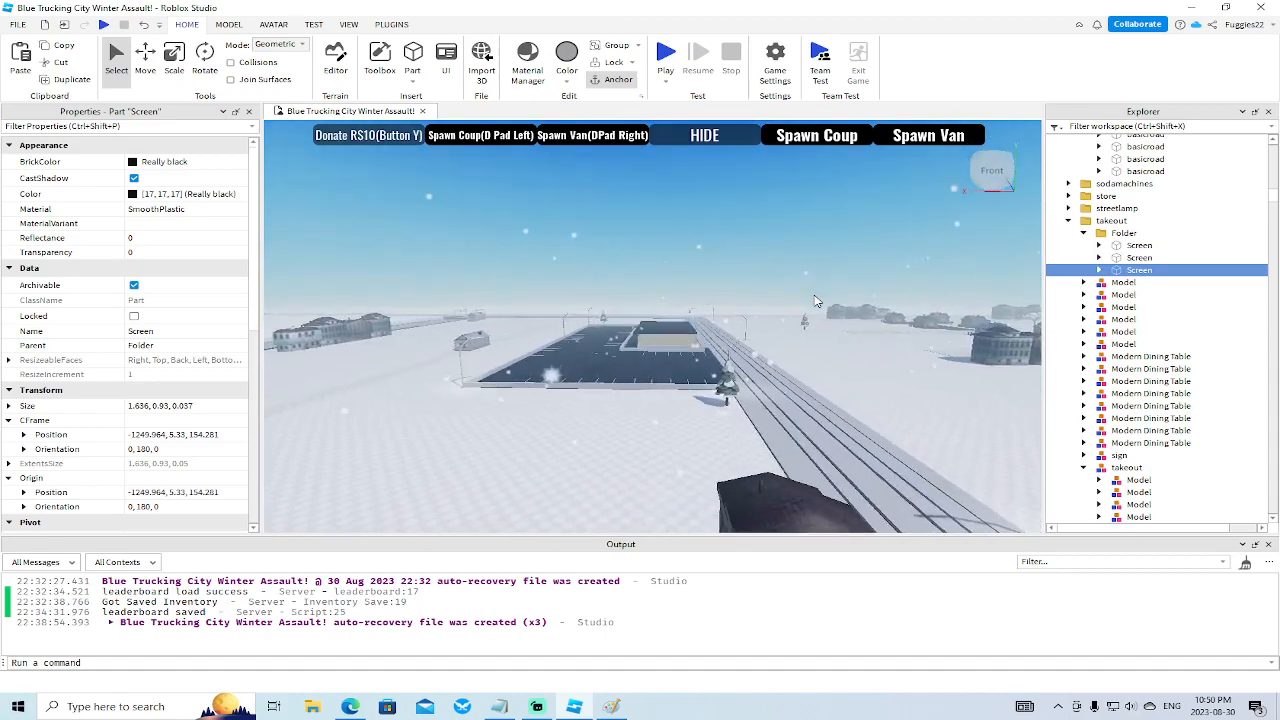
{"action": "scroll", "coordinate": [814, 297], "scroll_direction": "up", "scroll_amount": 8}
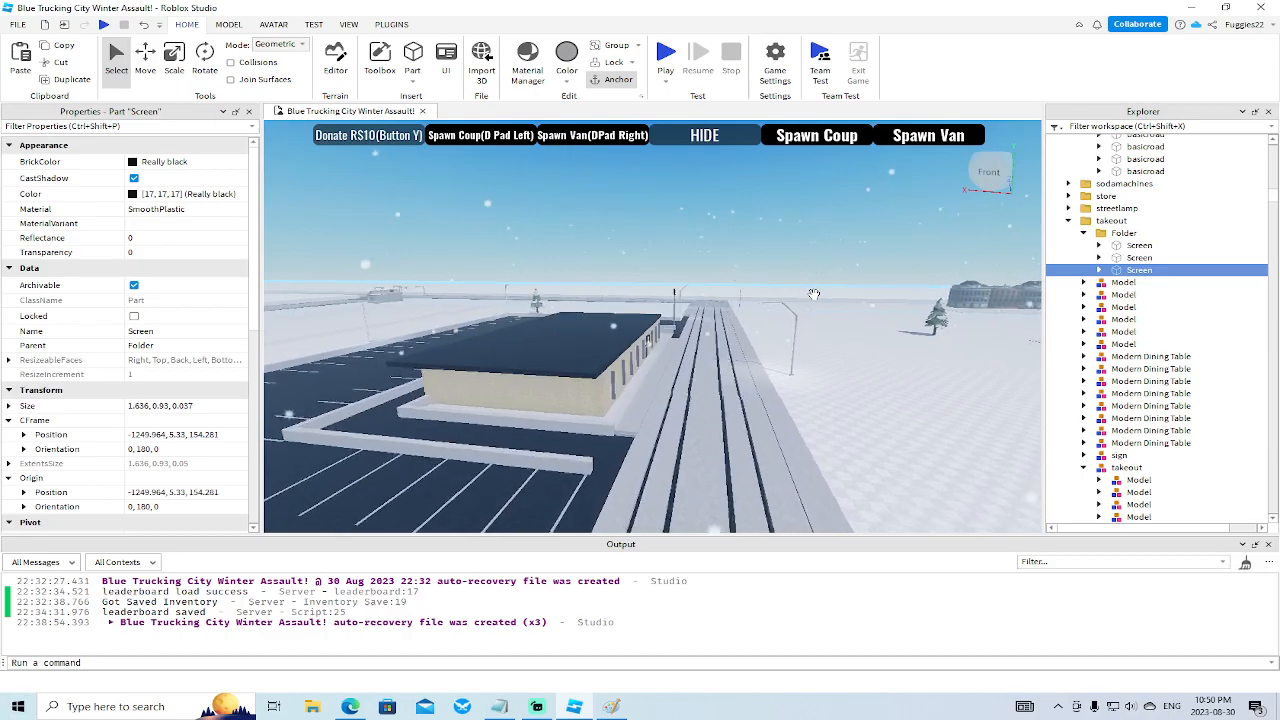
{"action": "scroll", "coordinate": [814, 294], "scroll_direction": "up", "scroll_amount": 10}
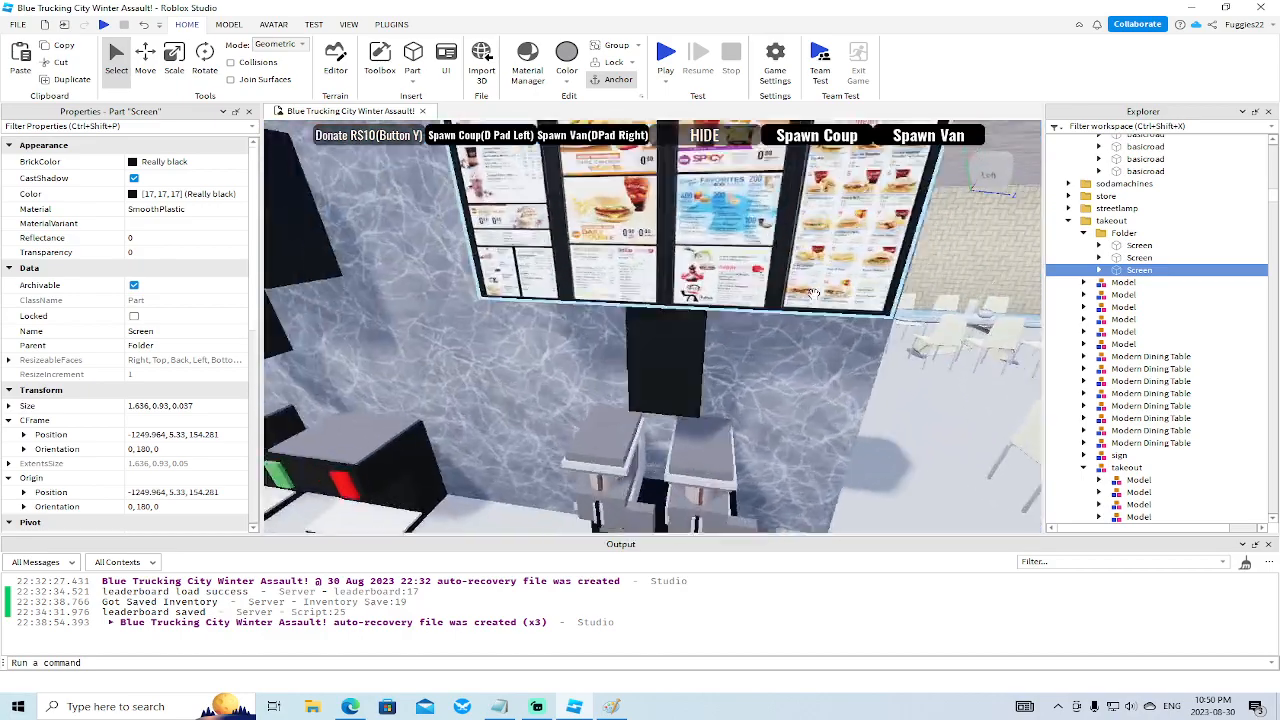
{"action": "right_click_drag", "start_coordinate": [814, 294], "coordinate": [822, 298]}
{"action": "scroll", "coordinate": [814, 294], "scroll_direction": "up", "scroll_amount": 3}
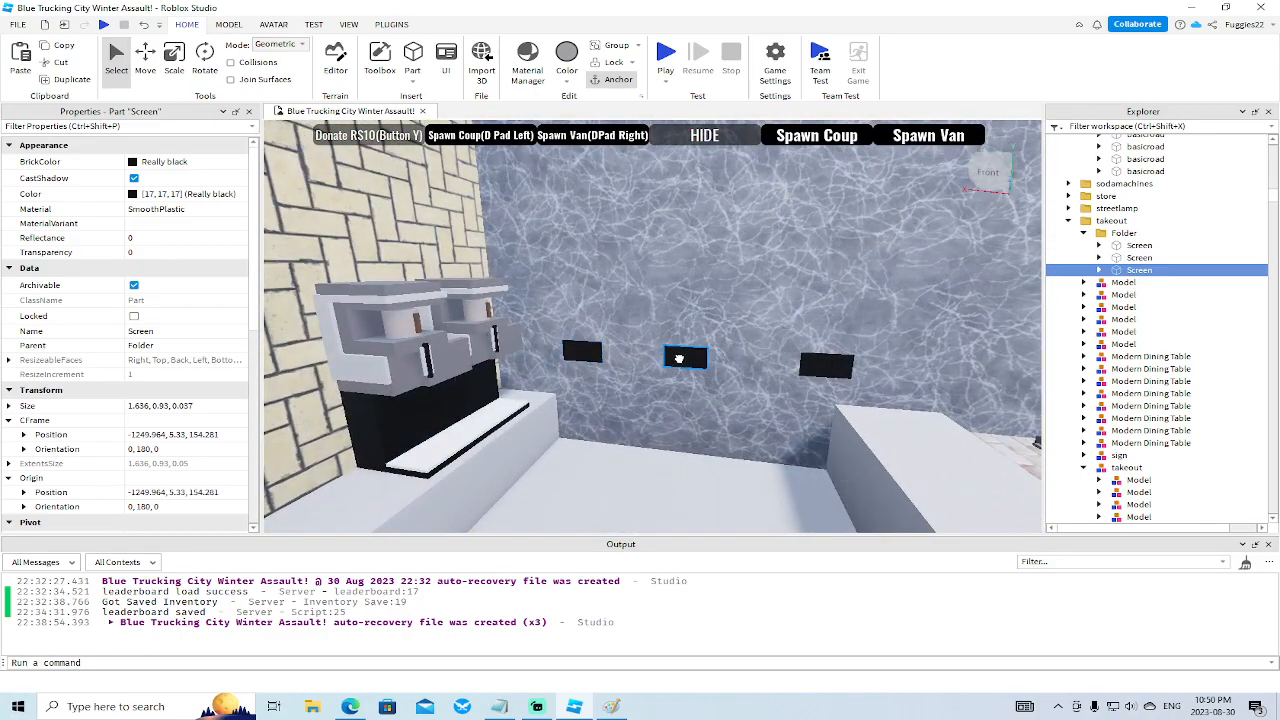
Move the burgerquest ScreenGui from the middle Screen's PAINTa model back into StarterGui.
{"action": "left_click", "coordinate": [1139, 245]}
{"action": "left_click", "coordinate": [1099, 245]}
{"action": "left_click_drag", "start_coordinate": [1142, 296], "coordinate": [1140, 357]}
{"action": "scroll", "coordinate": [1130, 330], "scroll_direction": "down", "scroll_amount": 14}
{"action": "scroll", "coordinate": [1134, 334], "scroll_direction": "down", "scroll_amount": 12}
{"action": "scroll", "coordinate": [1132, 331], "scroll_direction": "down", "scroll_amount": 15}
{"action": "scroll", "coordinate": [1134, 334], "scroll_direction": "down", "scroll_amount": 12}
{"action": "scroll", "coordinate": [1134, 334], "scroll_direction": "down", "scroll_amount": 15}
{"action": "scroll", "coordinate": [1132, 331], "scroll_direction": "down", "scroll_amount": 6}
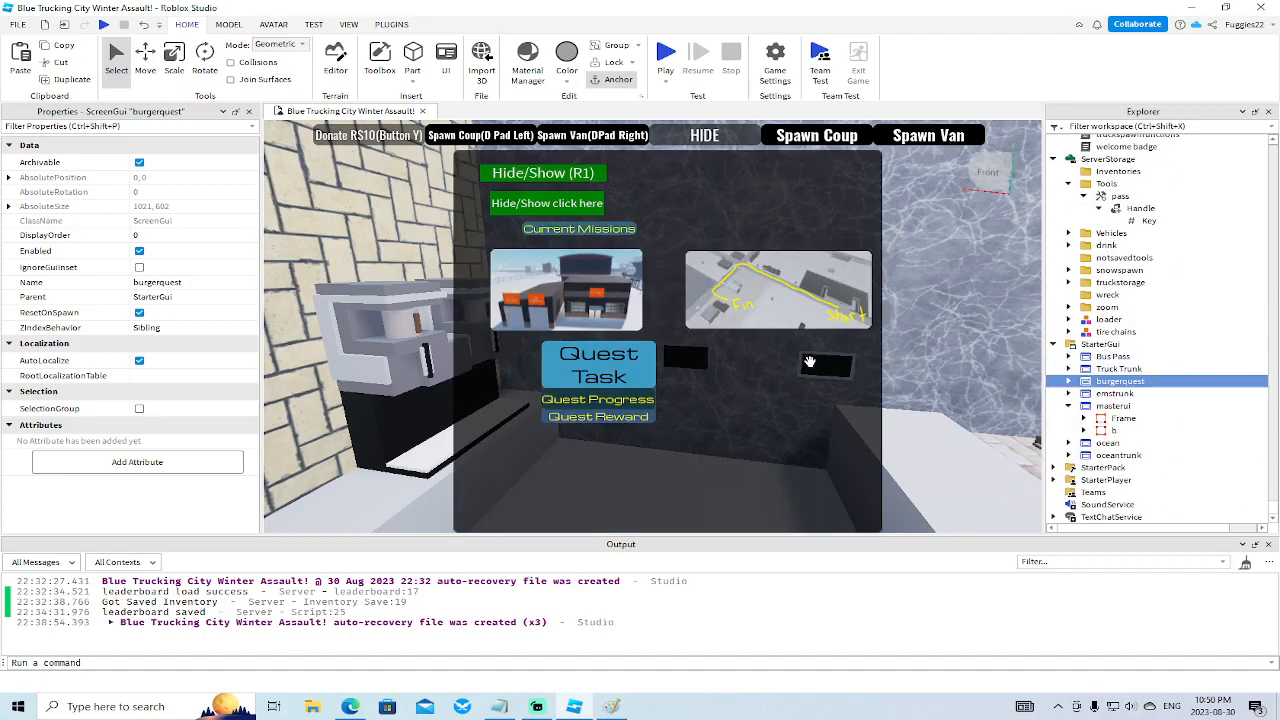
Turn off Visible for the Background frame of burgerquest in StarterGui.
{"action": "right_click_drag", "start_coordinate": [939, 326], "coordinate": [1028, 346]}
{"action": "scroll", "coordinate": [984, 335], "scroll_direction": "down", "scroll_amount": 8}
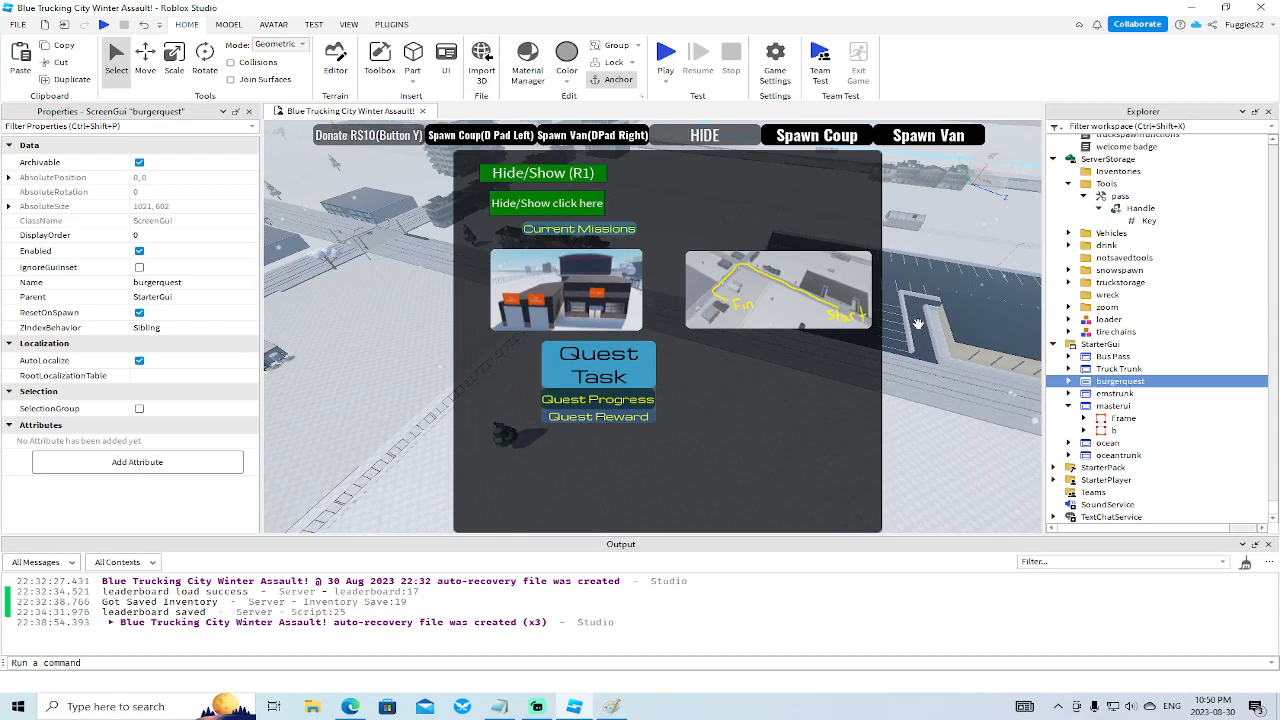
{"action": "left_click", "coordinate": [1070, 381]}
{"action": "left_click", "coordinate": [1134, 393]}
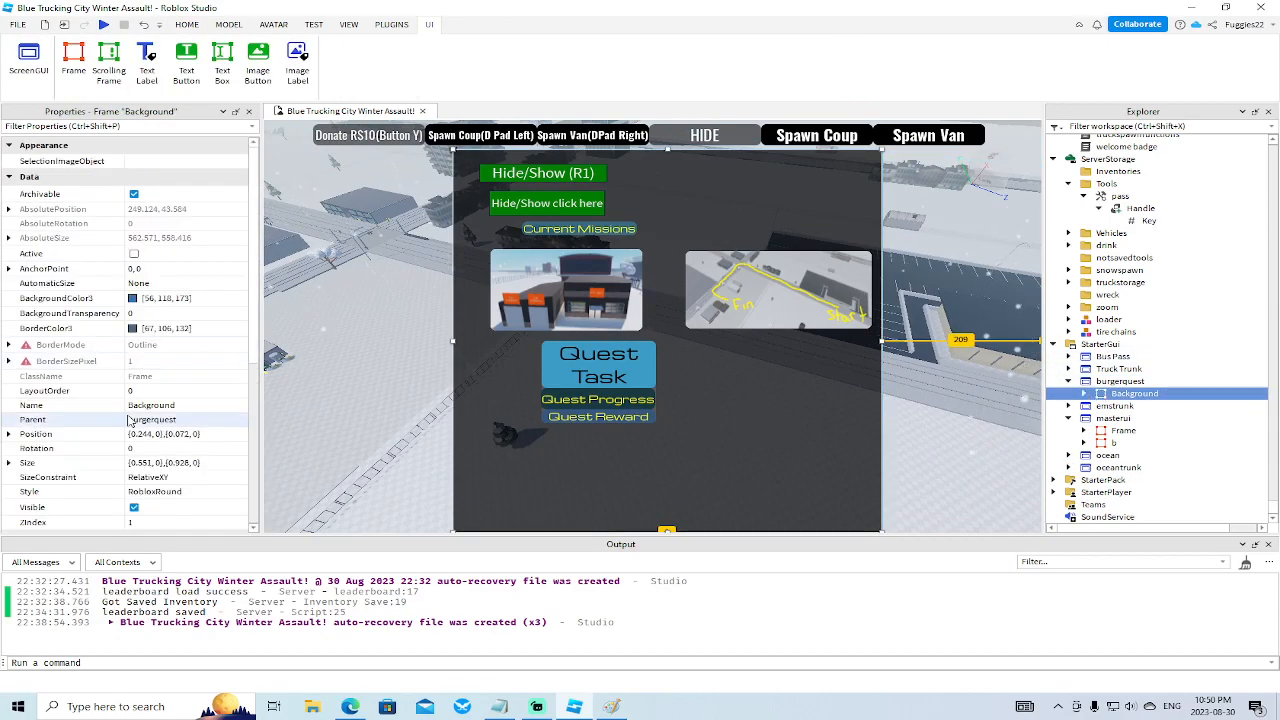
{"action": "left_click", "coordinate": [134, 507]}
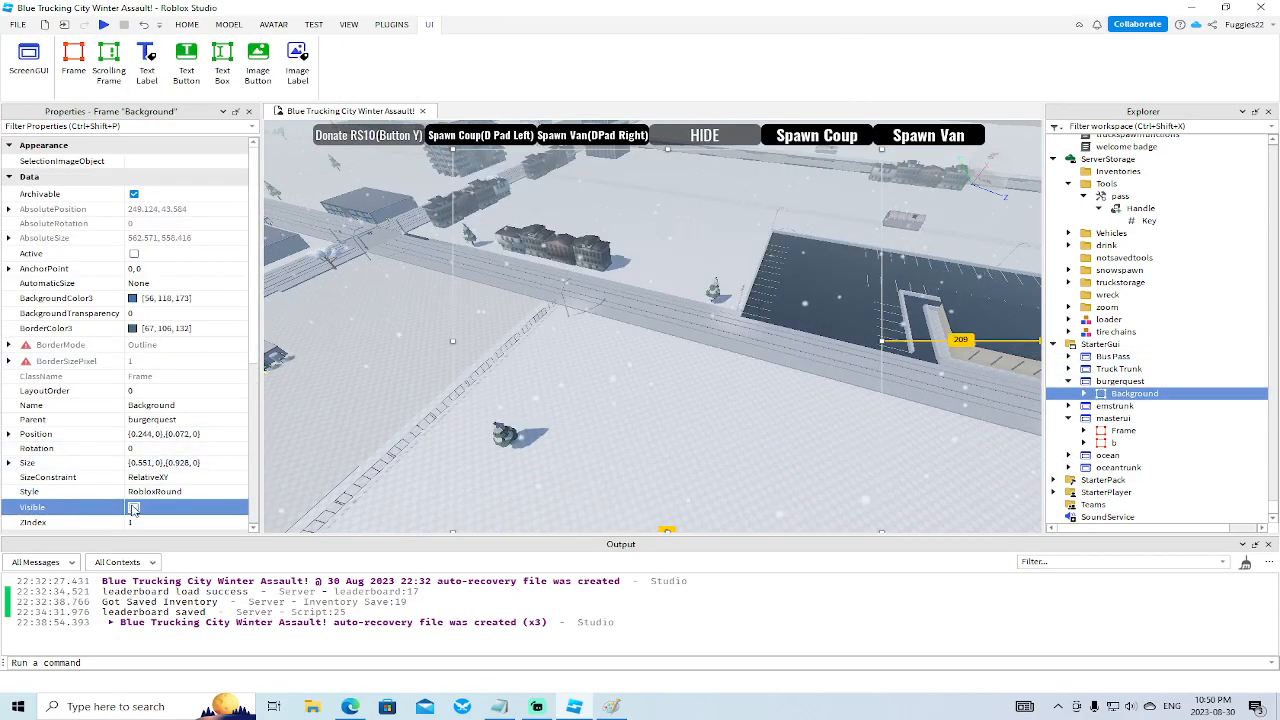
Frame a high aerial view of the city from the dark parking lot to the distant mountains, with nothing selected.
{"action": "scroll", "coordinate": [537, 365], "scroll_direction": "down", "scroll_amount": 3}
{"action": "right_click_drag", "start_coordinate": [537, 365], "coordinate": [549, 374]}
{"action": "scroll", "coordinate": [548, 373], "scroll_direction": "down", "scroll_amount": 2}
{"action": "scroll", "coordinate": [620, 370], "scroll_direction": "down", "scroll_amount": 2}
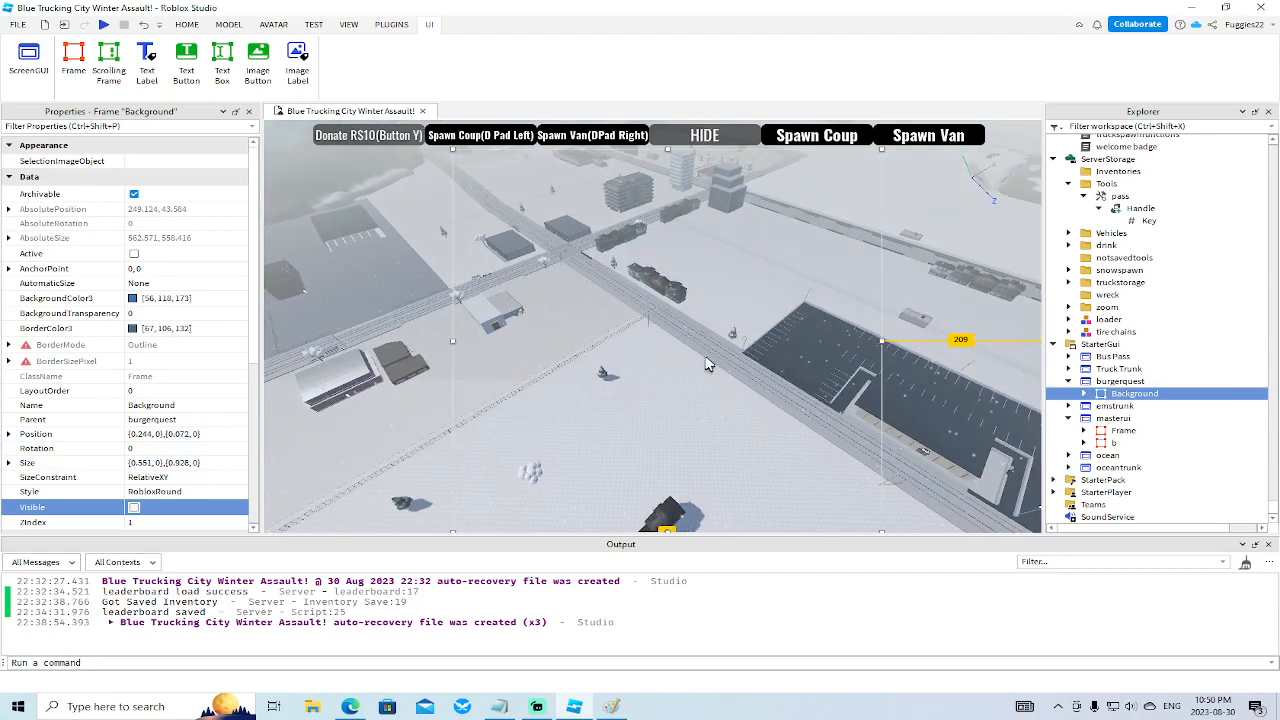
{"action": "left_click", "coordinate": [923, 279]}
{"action": "scroll", "coordinate": [923, 277], "scroll_direction": "down", "scroll_amount": 3}
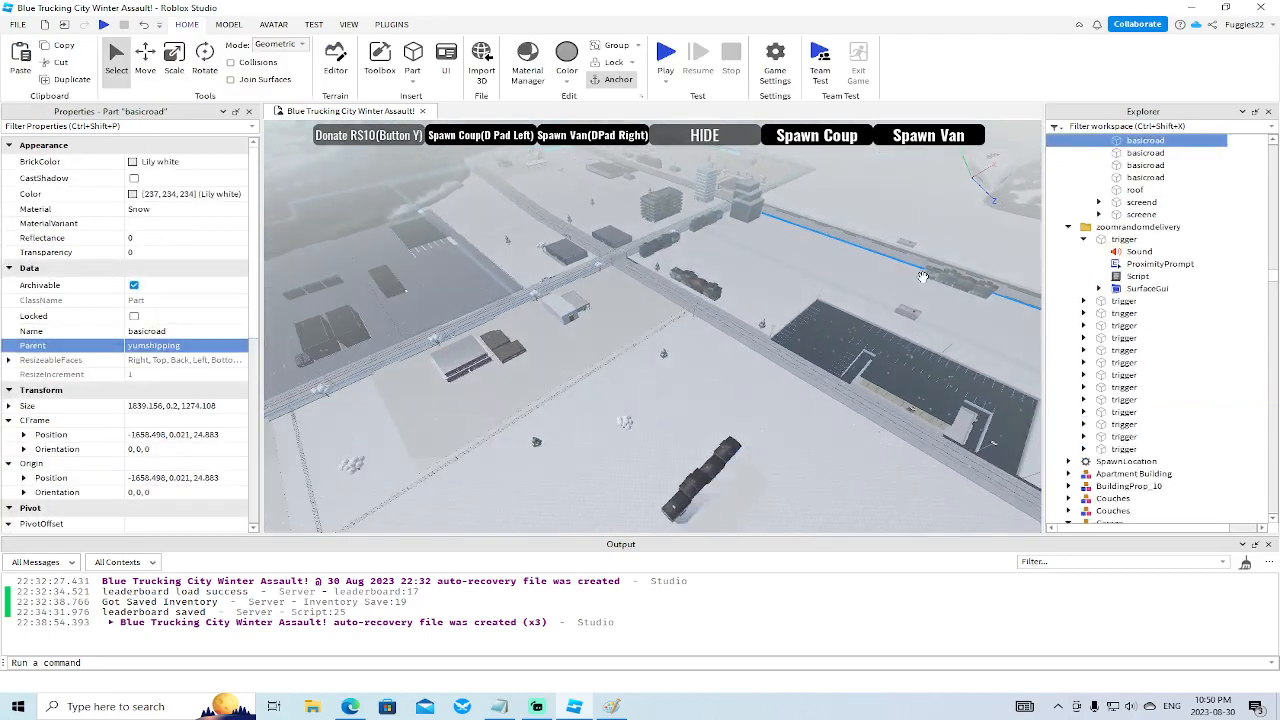
{"action": "scroll", "coordinate": [923, 279], "scroll_direction": "down", "scroll_amount": 5}
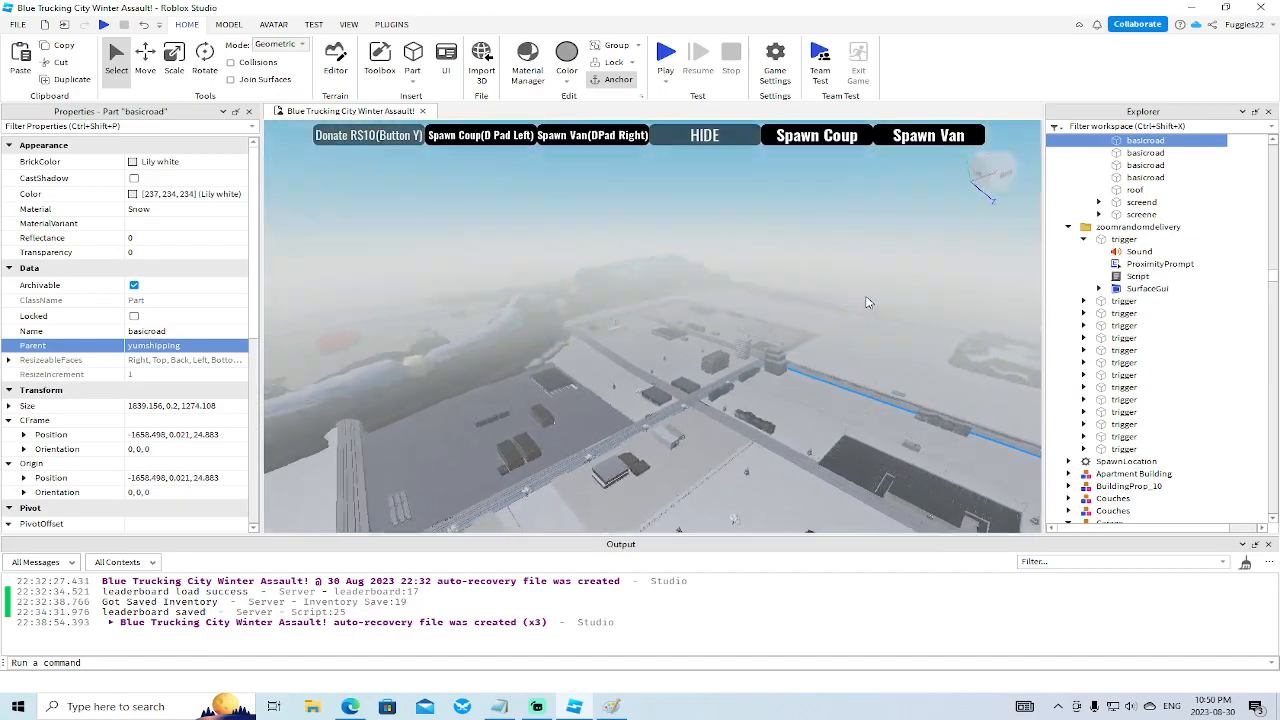
{"action": "left_click", "coordinate": [866, 297]}
{"action": "right_click_drag", "start_coordinate": [867, 288], "coordinate": [892, 202]}
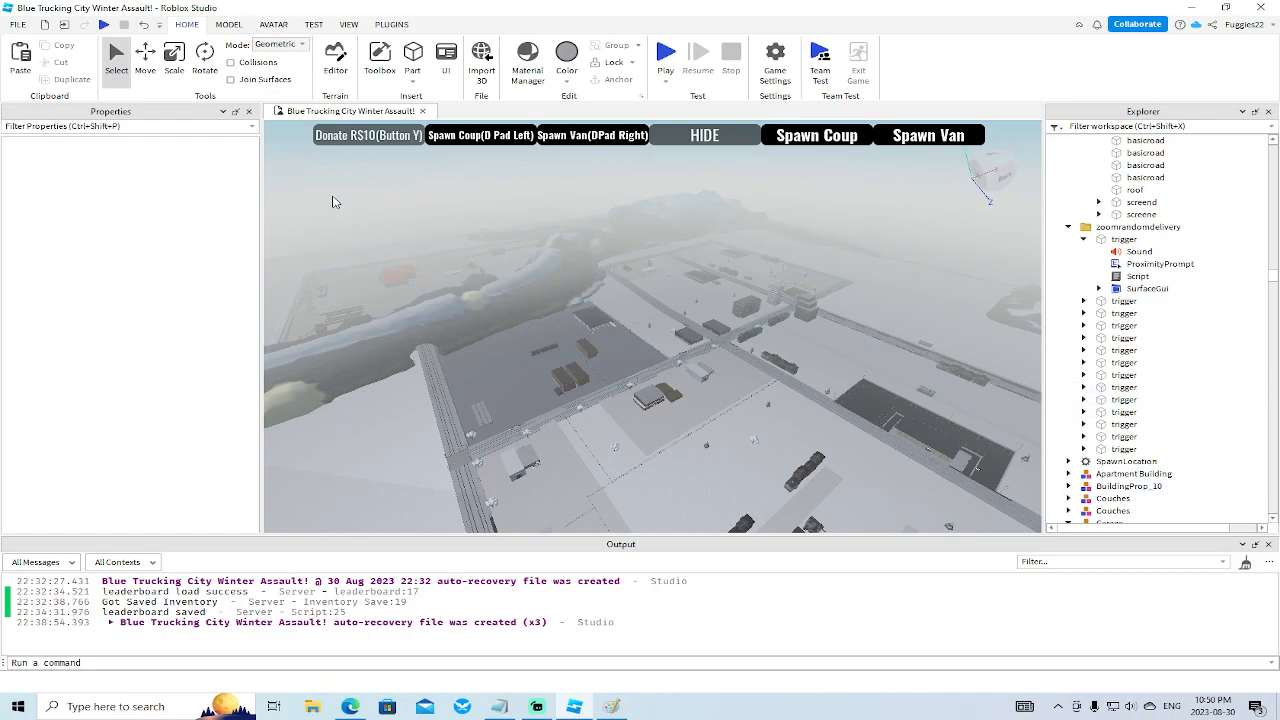
Switch to Paint, paste the captured Studio screen, and crop it to the aerial city view, about 830 × 353 px.
{"action": "left_click", "coordinate": [102, 706]}
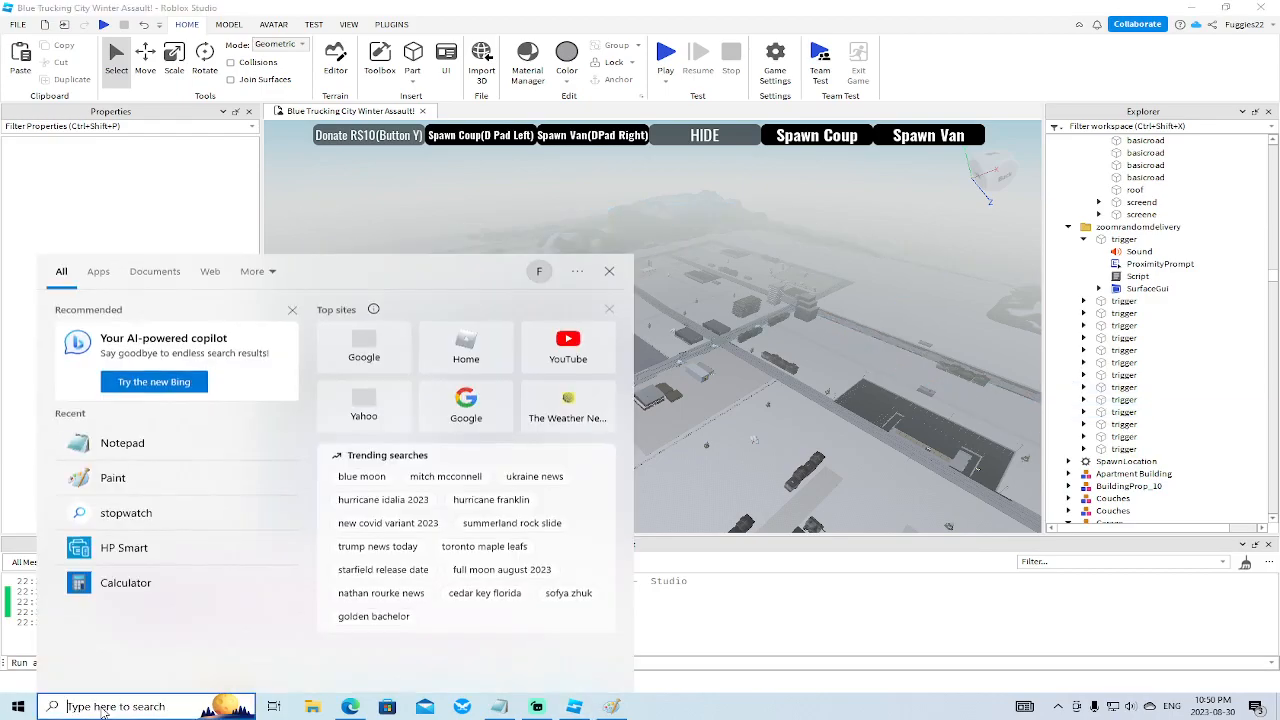
{"action": "type", "text": "paint"}
{"action": "key", "text": "Return"}
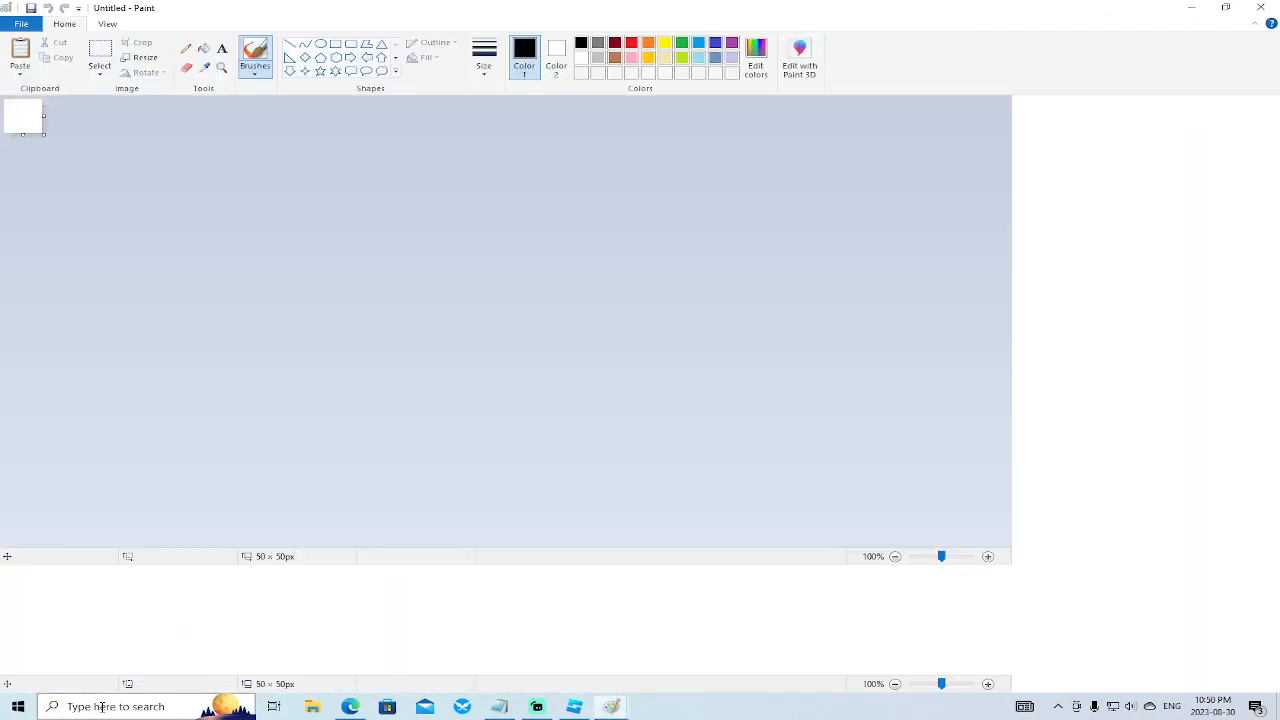
{"action": "left_click", "coordinate": [20, 52]}
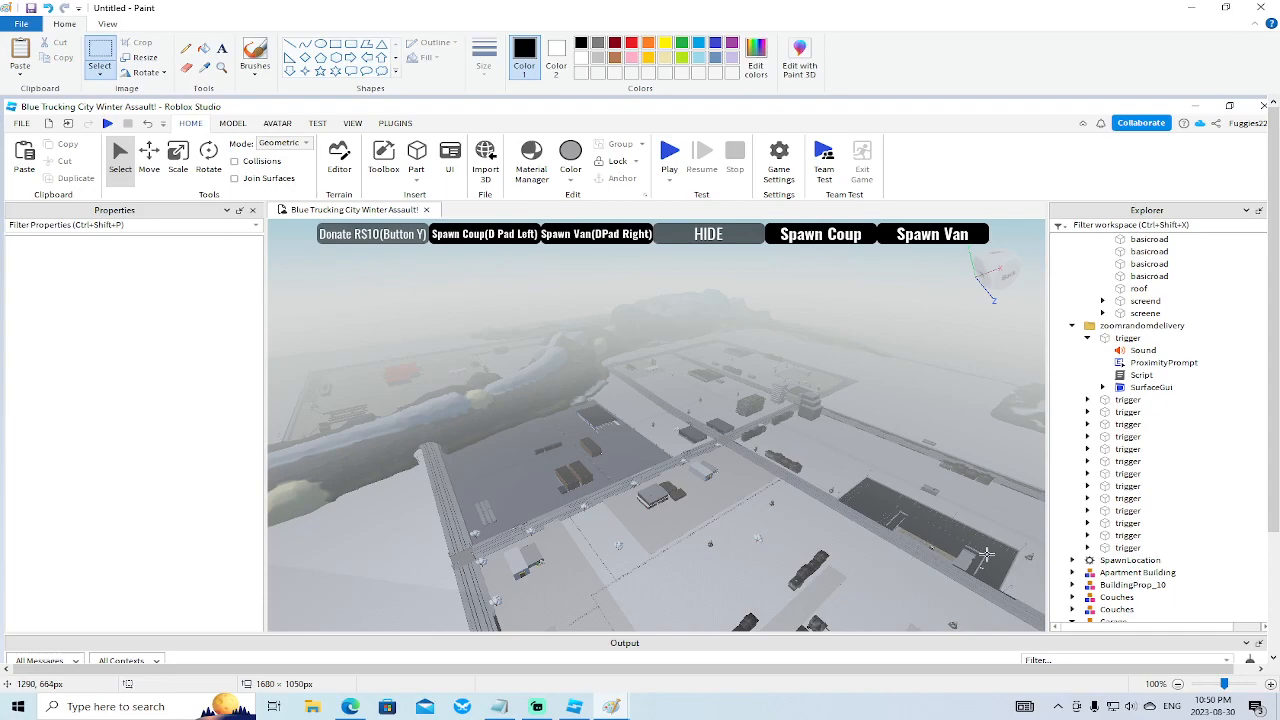
{"action": "mouse_move", "coordinate": [994, 586]}
{"action": "left_mouse_down"}
{"action": "mouse_move", "coordinate": [608, 416]}
{"action": "mouse_move", "coordinate": [365, 348]}
{"action": "left_mouse_up"}
{"action": "left_click", "coordinate": [138, 43]}
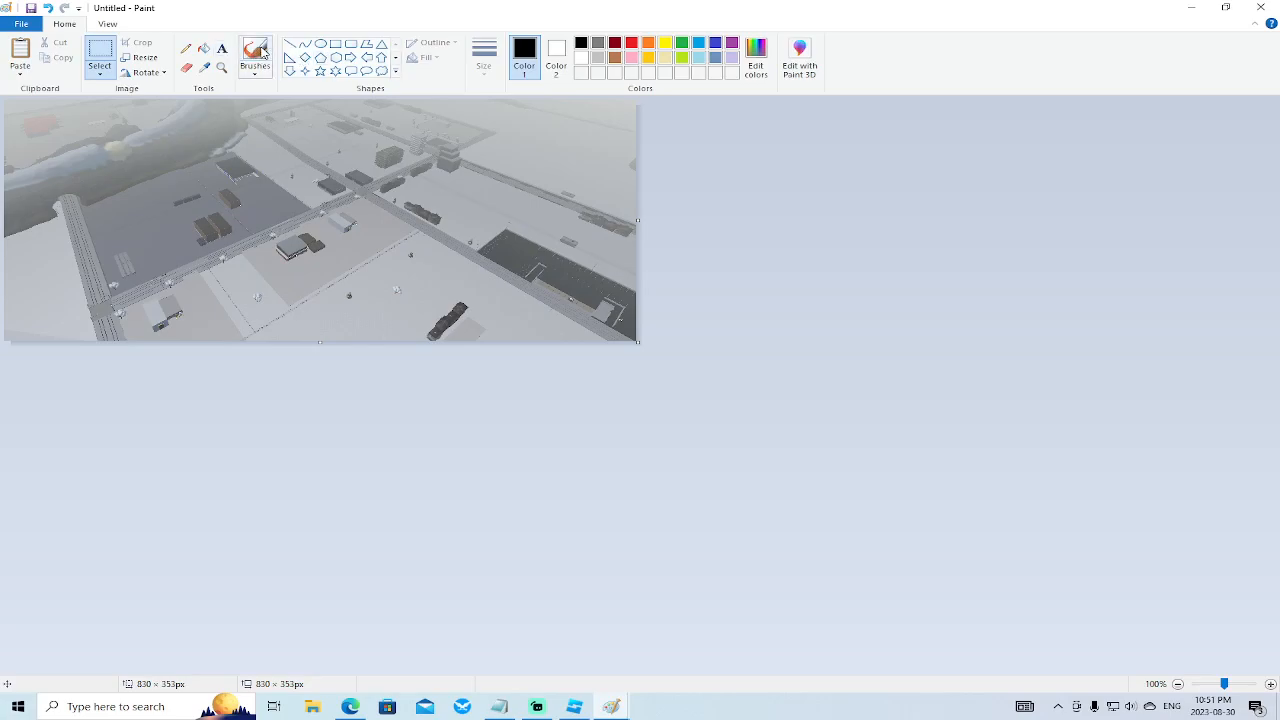
Brush the mission route along the roads in blue, labelling it Start at the dark parking lot and Fin at the far end.
{"action": "left_click", "coordinate": [258, 52]}
{"action": "left_click", "coordinate": [700, 45]}
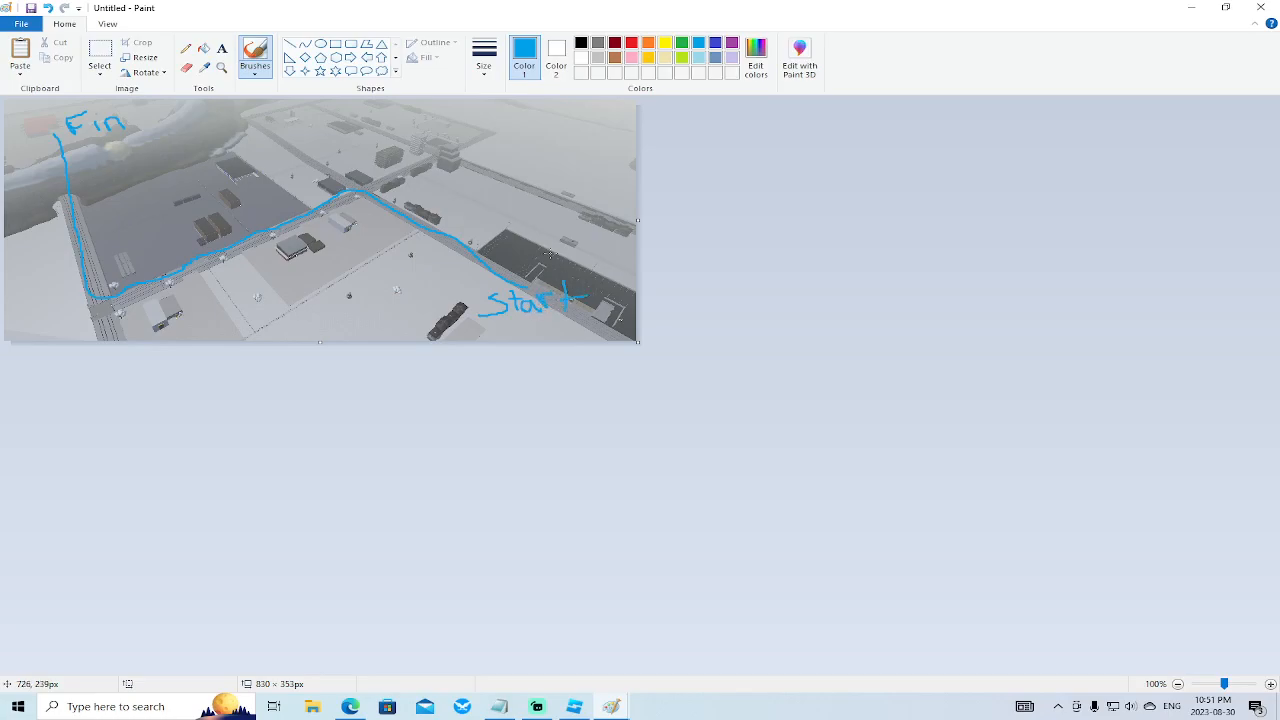
Save the route picture to the Desktop as yumburgermission in JPEG format.
{"action": "left_click", "coordinate": [21, 23]}
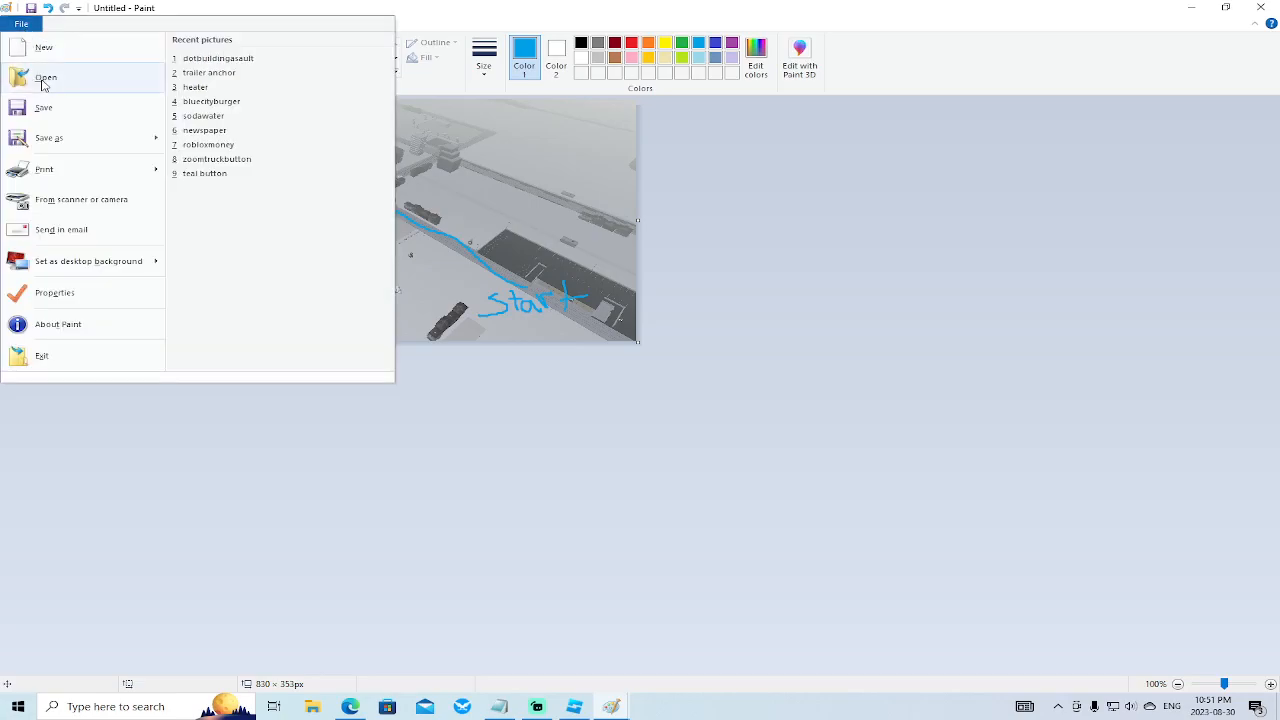
{"action": "left_click", "coordinate": [45, 137]}
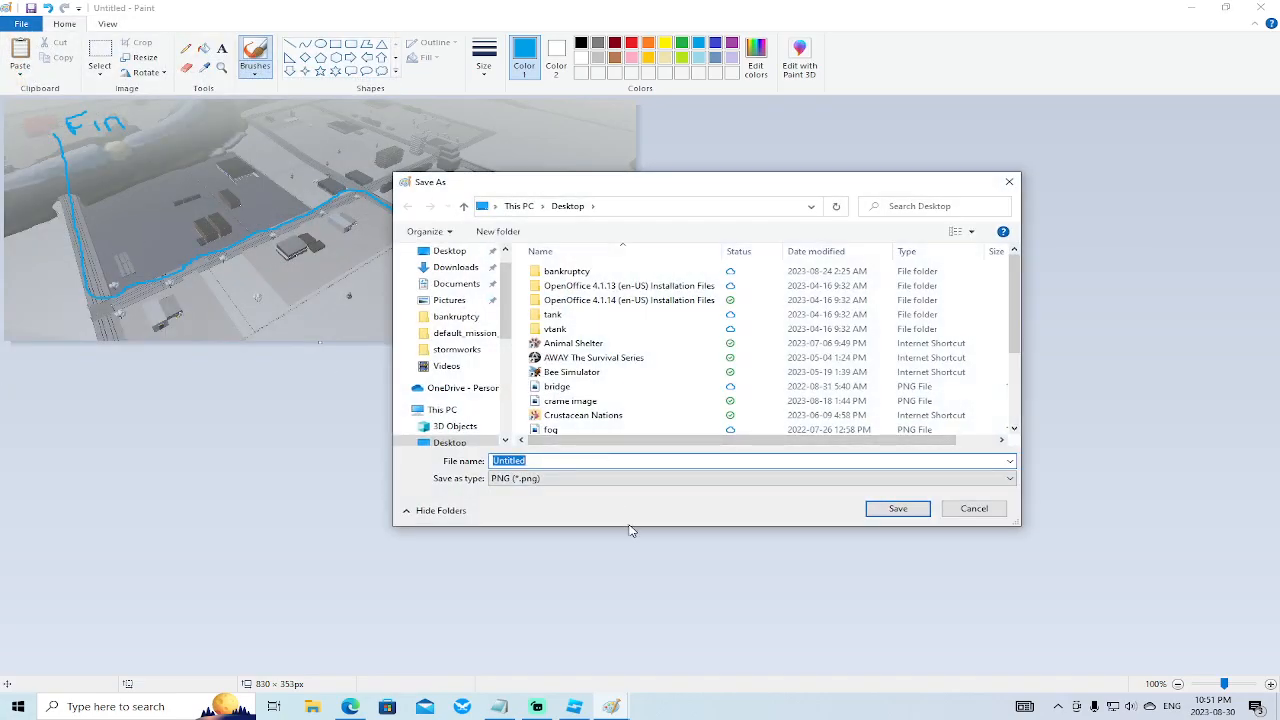
{"action": "scroll", "coordinate": [760, 400], "scroll_direction": "down", "scroll_amount": 3}
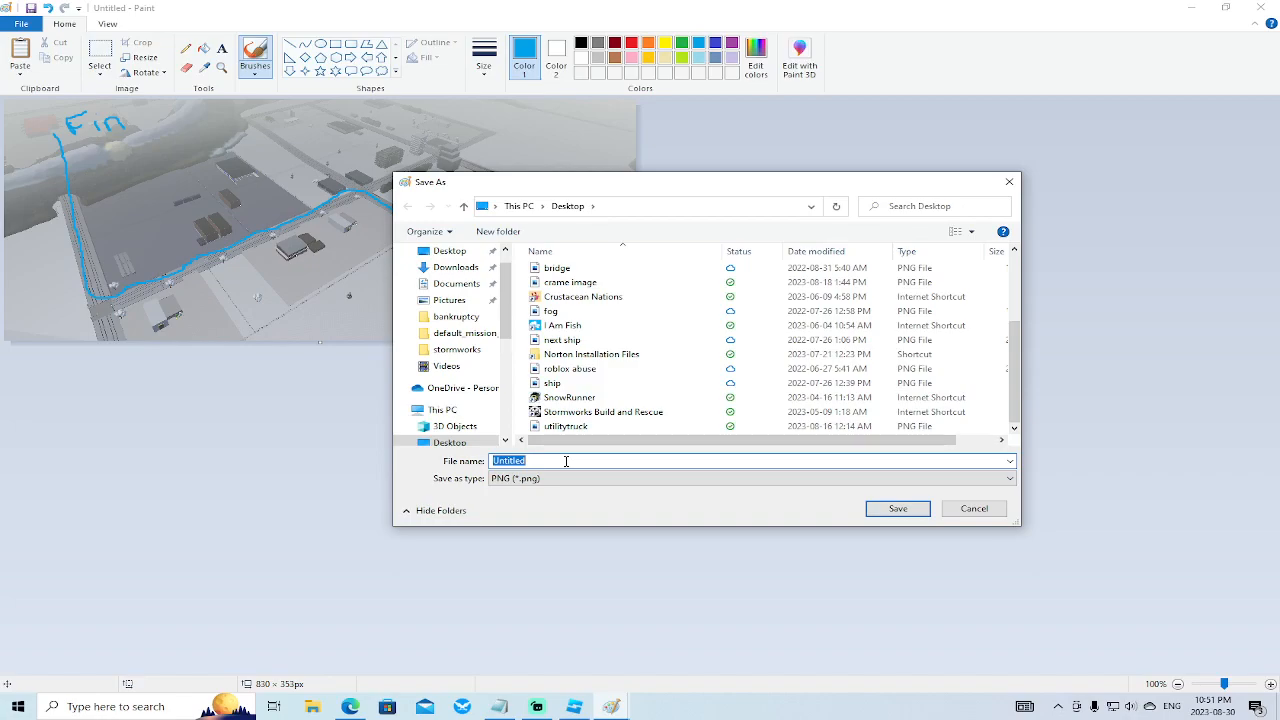
{"action": "type", "text": "yumburgermission"}
{"action": "left_click", "coordinate": [645, 478]}
{"action": "left_click", "coordinate": [548, 533]}
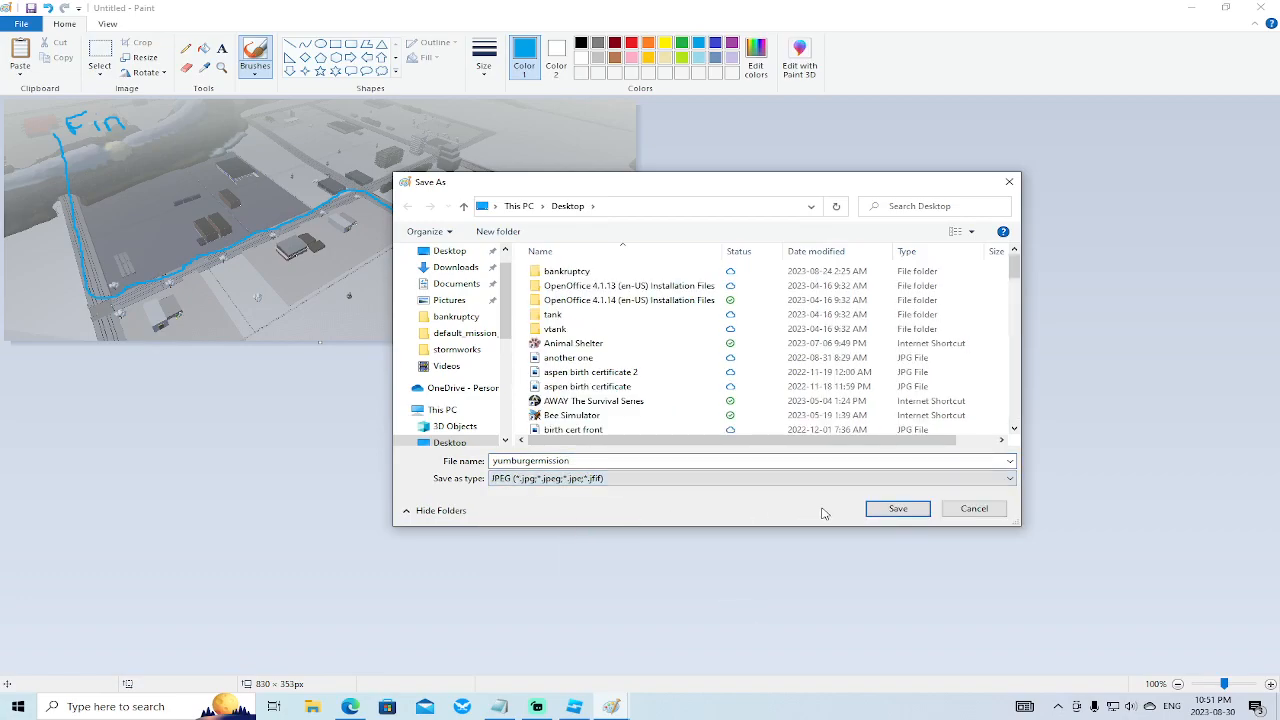
{"action": "left_click", "coordinate": [898, 509]}
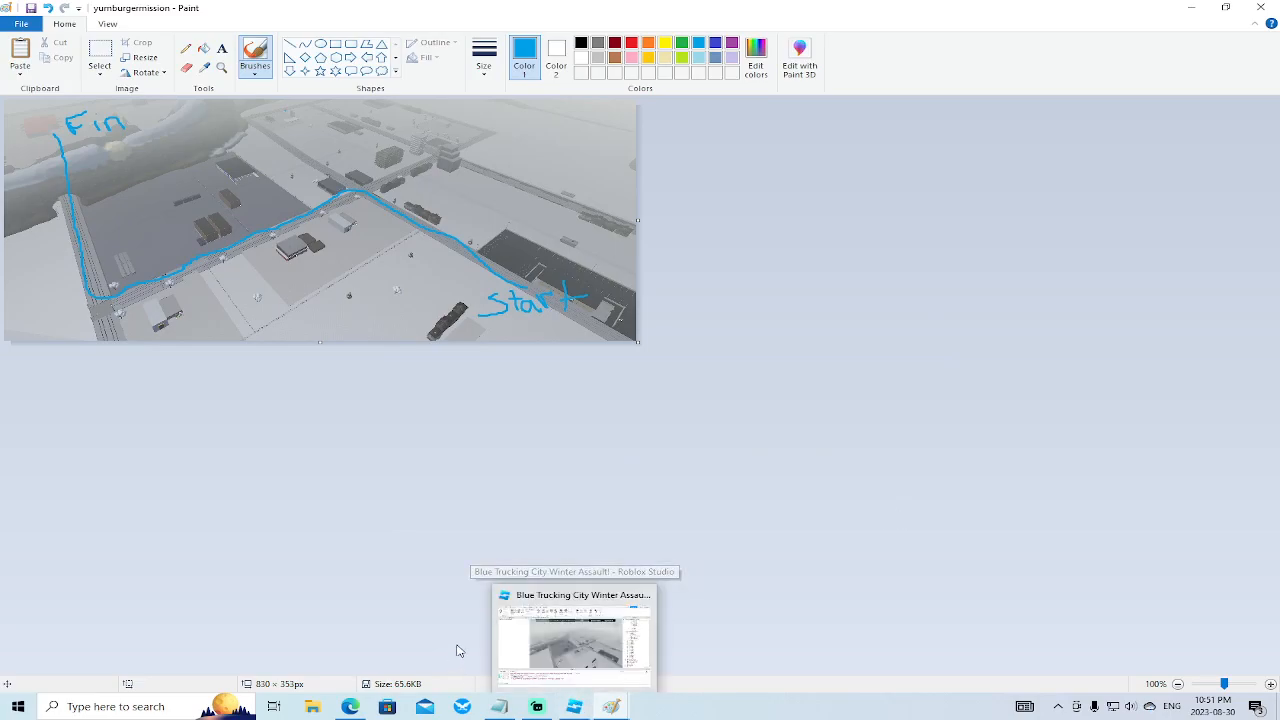
Switch back to Roblox Studio and turn on Visible for burgerquest's Background frame in StarterGui.
{"action": "left_click", "coordinate": [575, 707]}
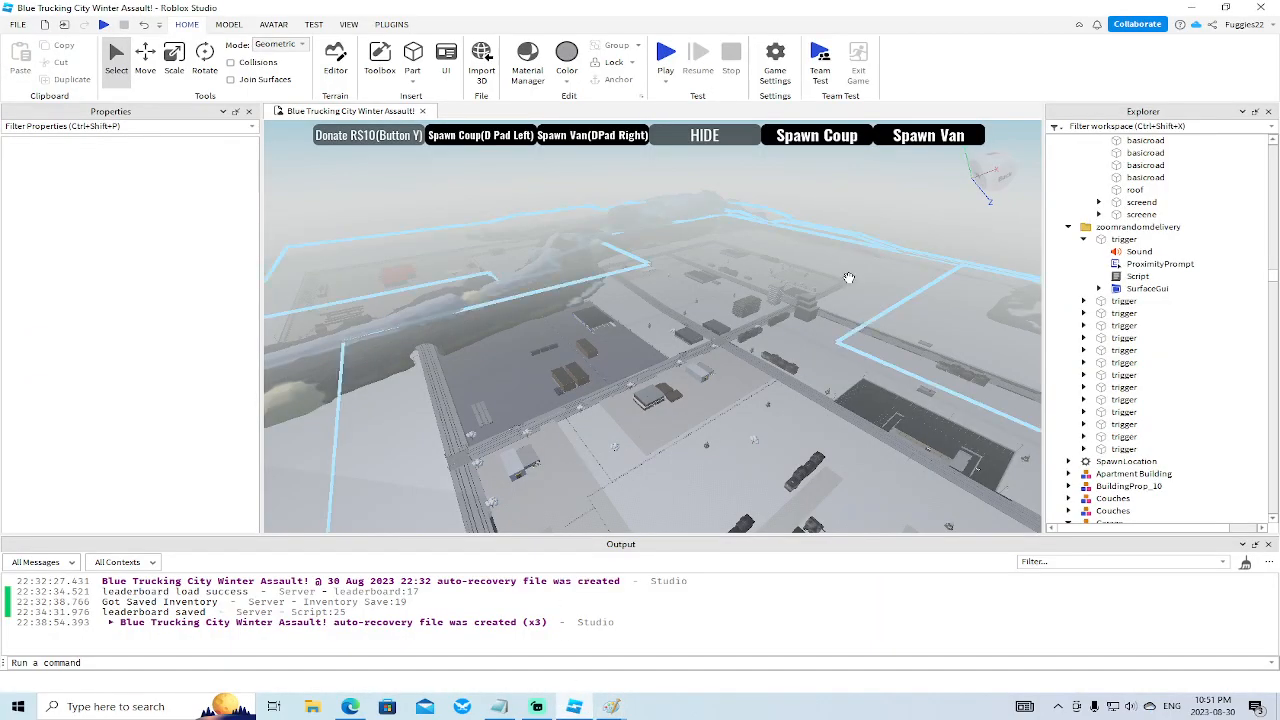
{"action": "right_click_drag", "start_coordinate": [846, 280], "coordinate": [849, 286]}
{"action": "scroll", "coordinate": [1120, 360], "scroll_direction": "down", "scroll_amount": 15}
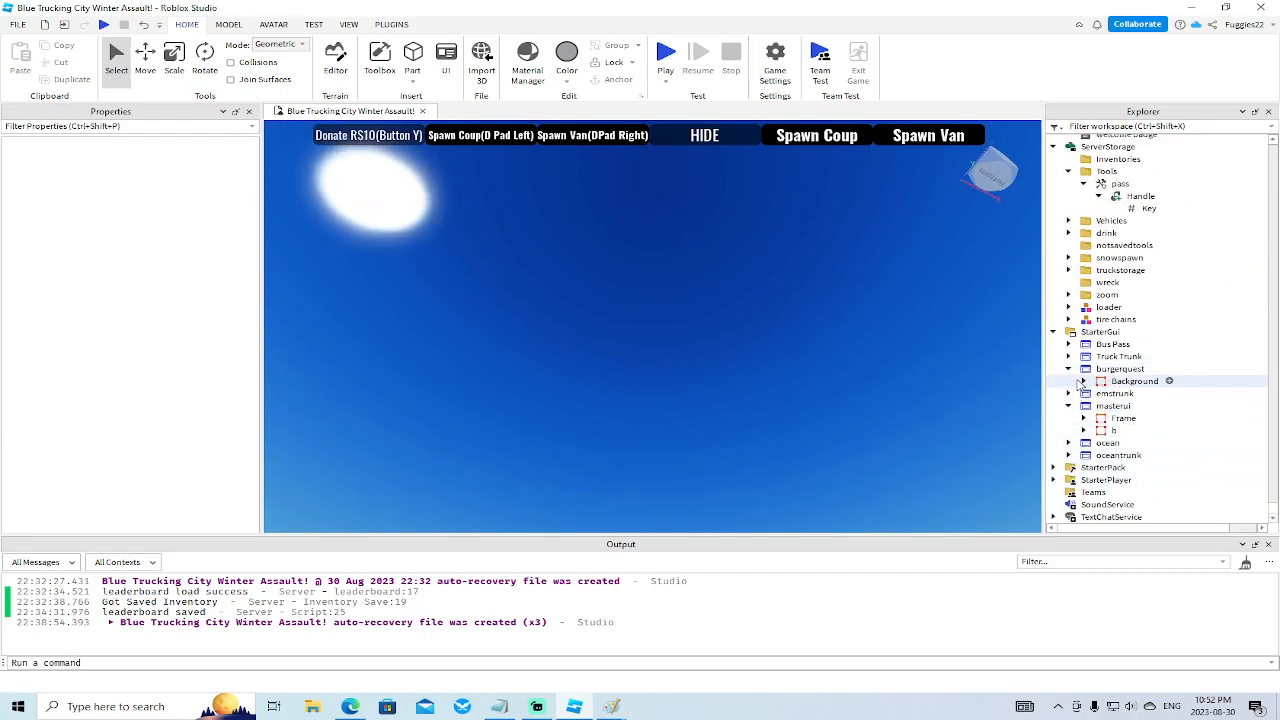
{"action": "left_click", "coordinate": [1081, 381]}
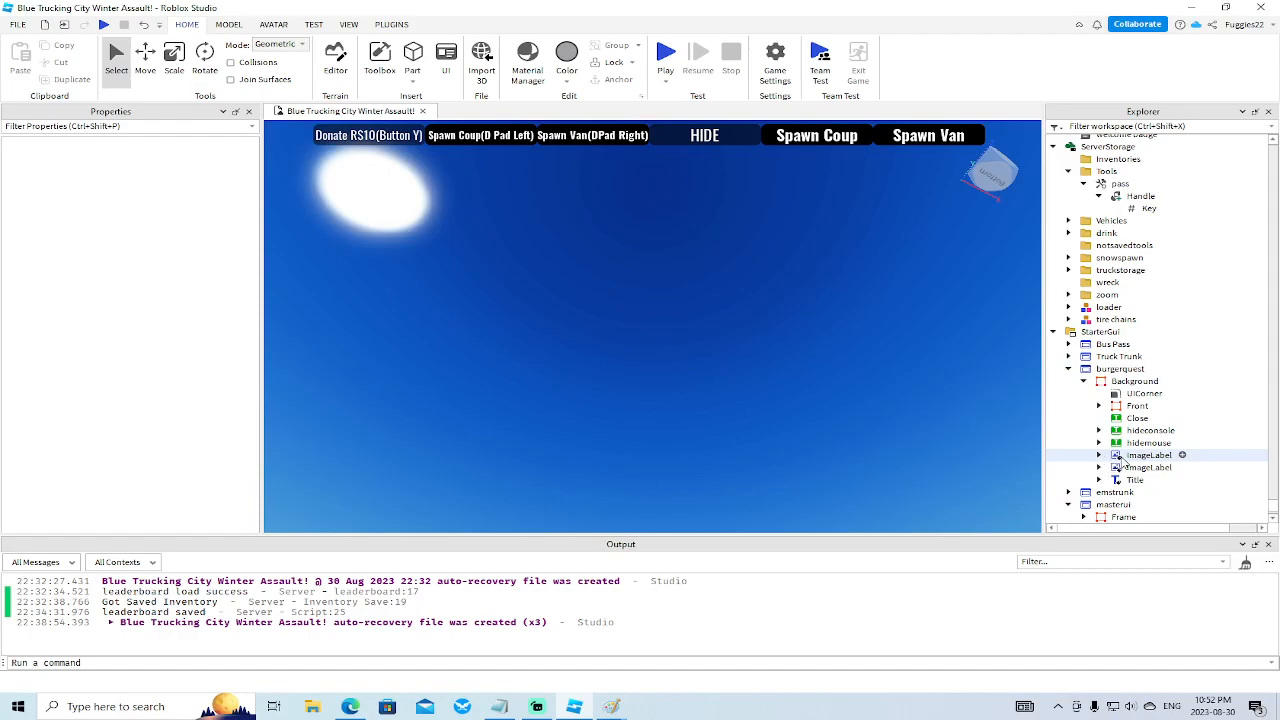
{"action": "left_click", "coordinate": [1134, 381]}
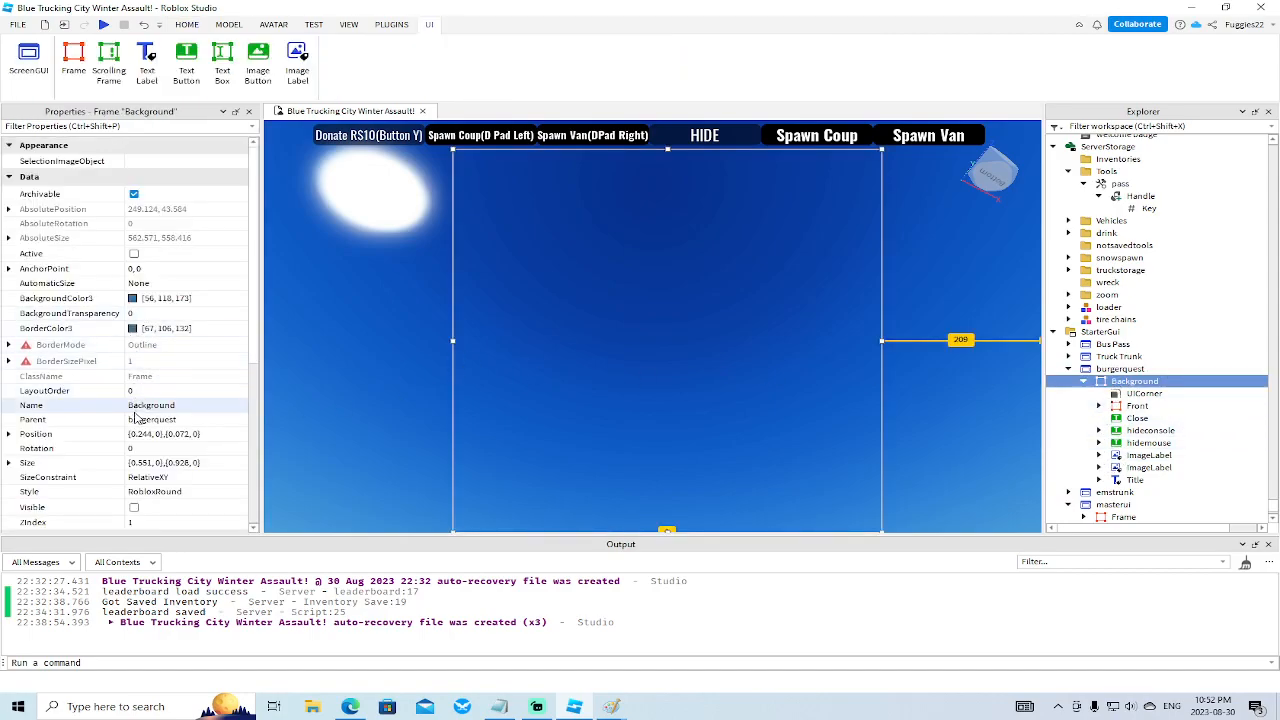
{"action": "scroll", "coordinate": [140, 410], "scroll_direction": "down", "scroll_amount": 3}
{"action": "left_click", "coordinate": [134, 318]}
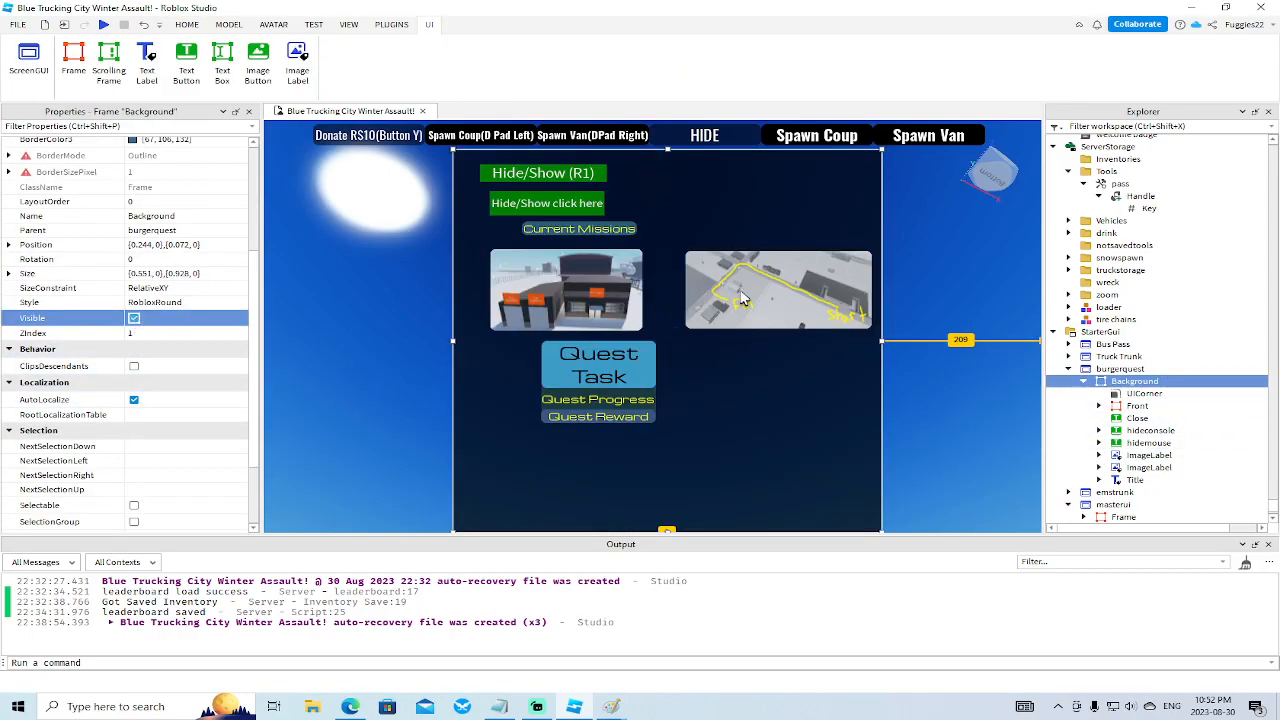
Replace the route map ImageLabel's image with yumburgermission.jpg from the Desktop, uploaded under the name yumburgermission.
{"action": "left_click", "coordinate": [730, 300]}
{"action": "left_click", "coordinate": [198, 384]}
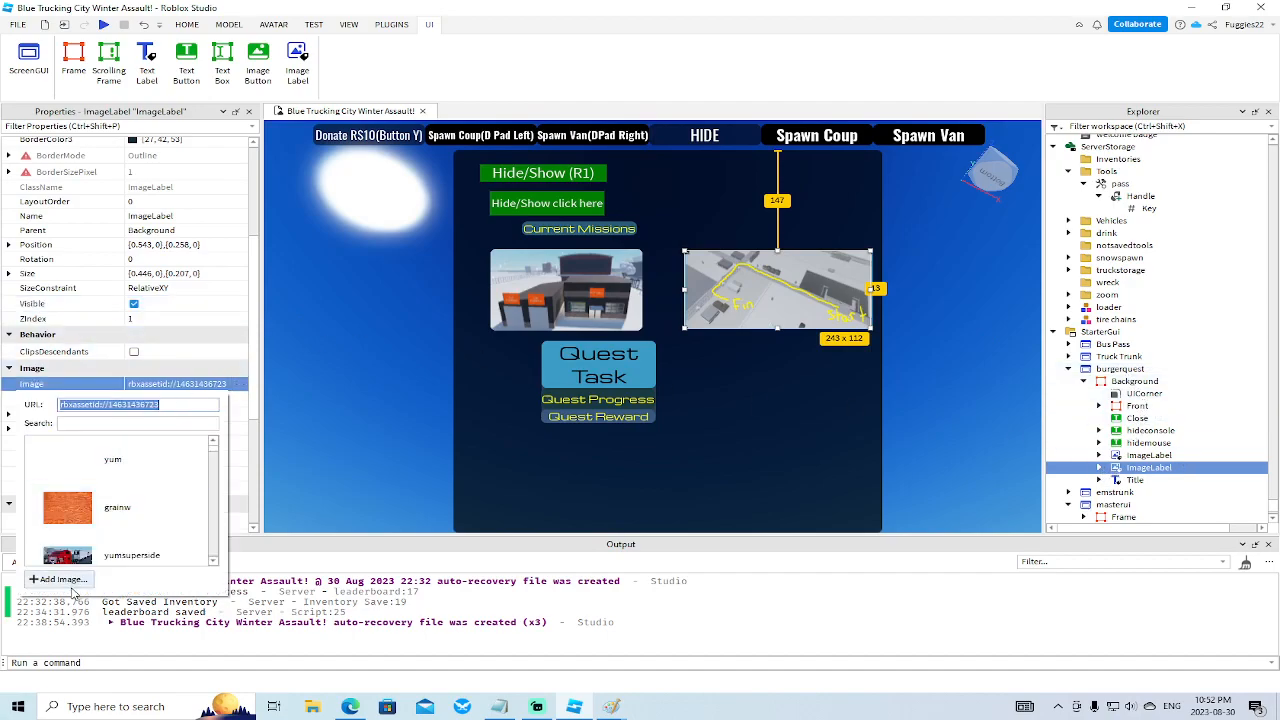
{"action": "left_click", "coordinate": [62, 579]}
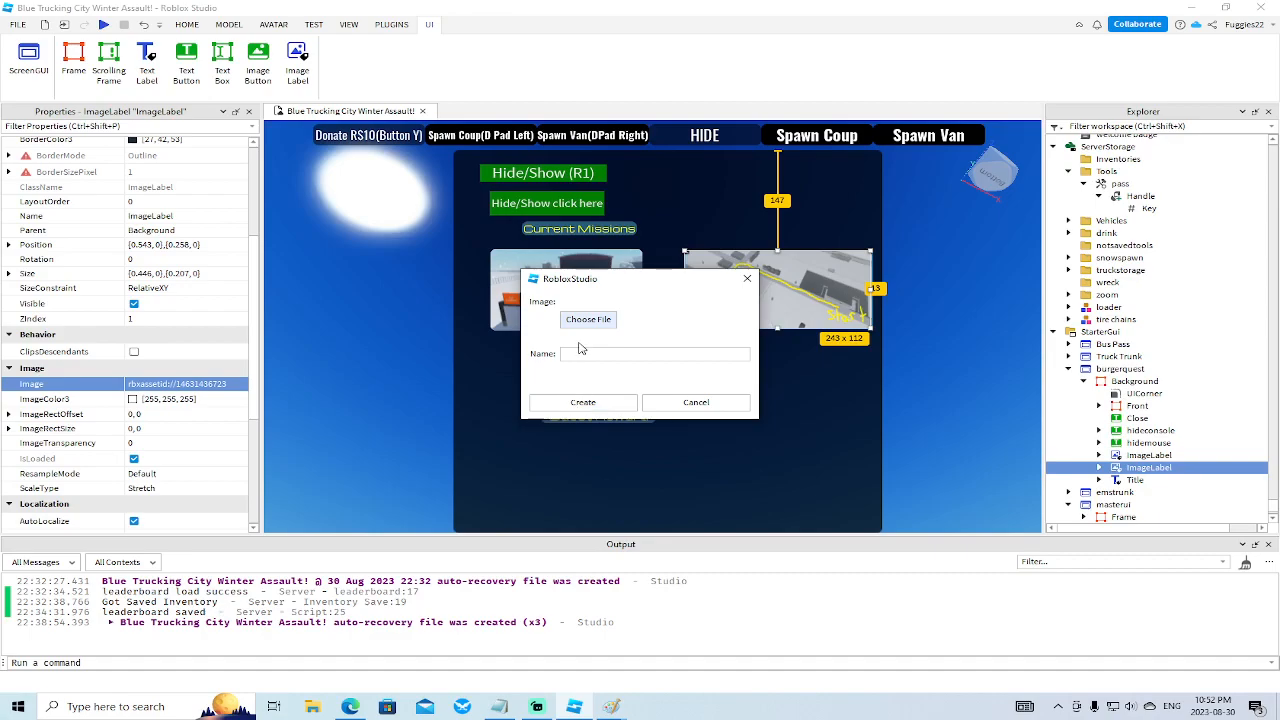
{"action": "left_click", "coordinate": [585, 322]}
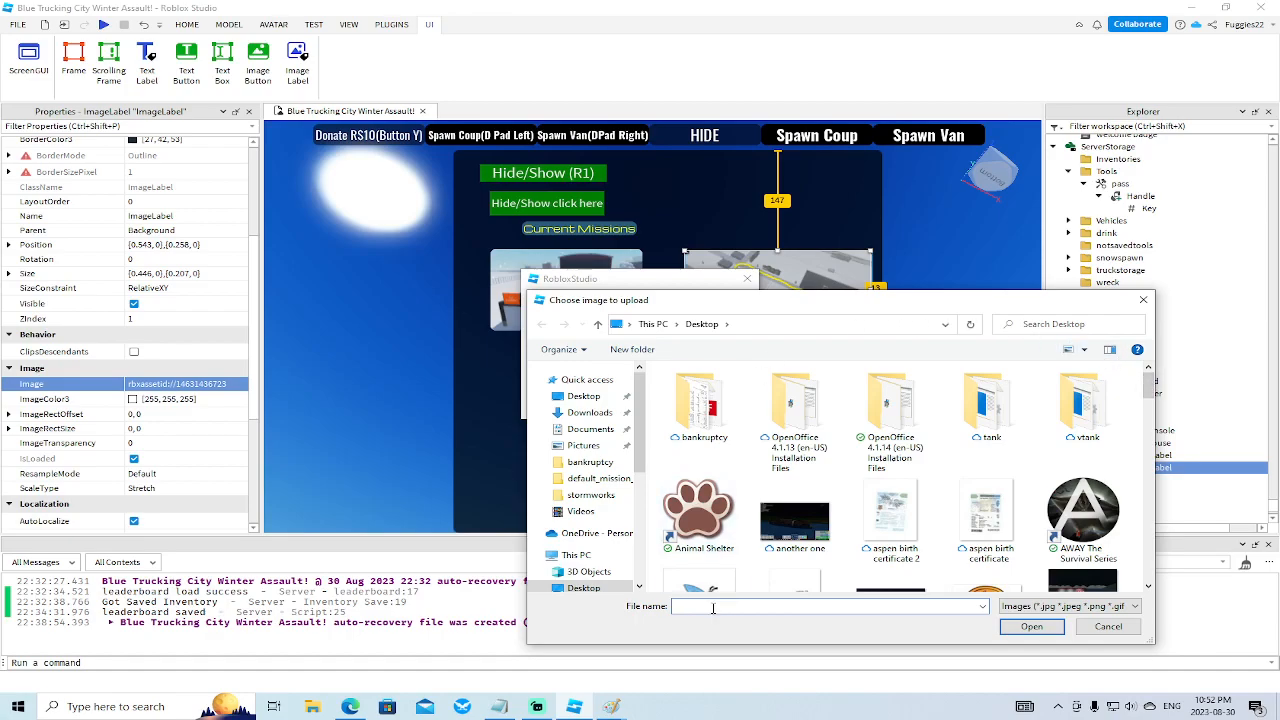
{"action": "type", "text": "yum.jpg"}
{"action": "key", "text": "Down"}
{"action": "key", "text": "Return"}
{"action": "key", "text": "Return"}
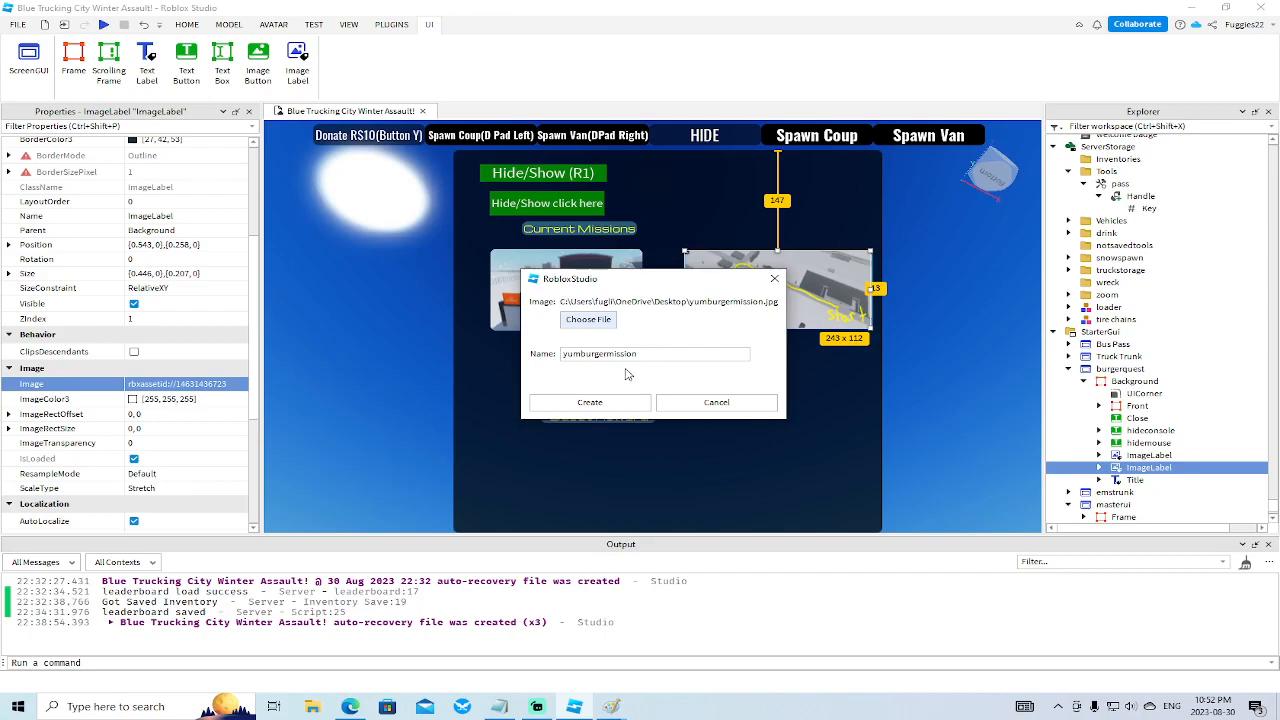
{"action": "left_click", "coordinate": [596, 404]}
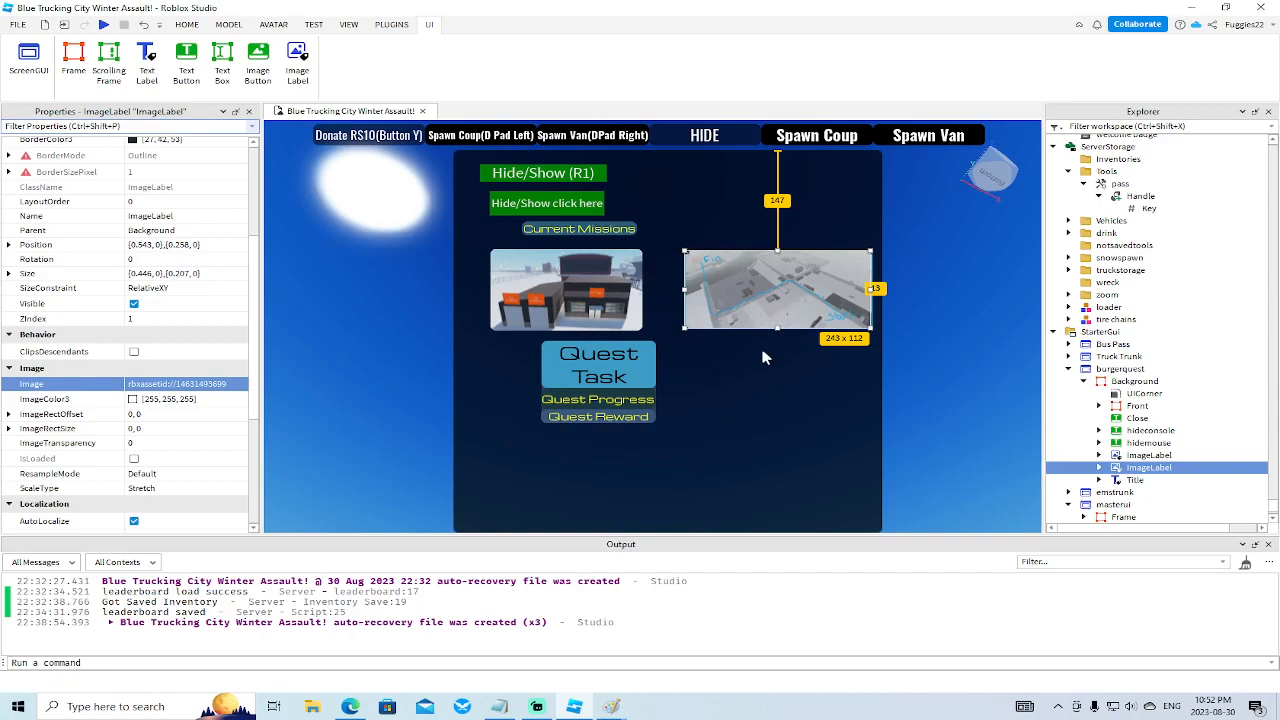
Move the burgerquest ScreenGui from StarterGui into the PAINTa model of the first Screen in the takeout Folder.
{"action": "left_click", "coordinate": [1084, 381]}
{"action": "left_click_drag", "start_coordinate": [1097, 372], "coordinate": [1105, 305]}
{"action": "scroll", "coordinate": [1105, 305], "scroll_direction": "up", "scroll_amount": 10}
{"action": "scroll", "coordinate": [1103, 301], "scroll_direction": "up", "scroll_amount": 20}
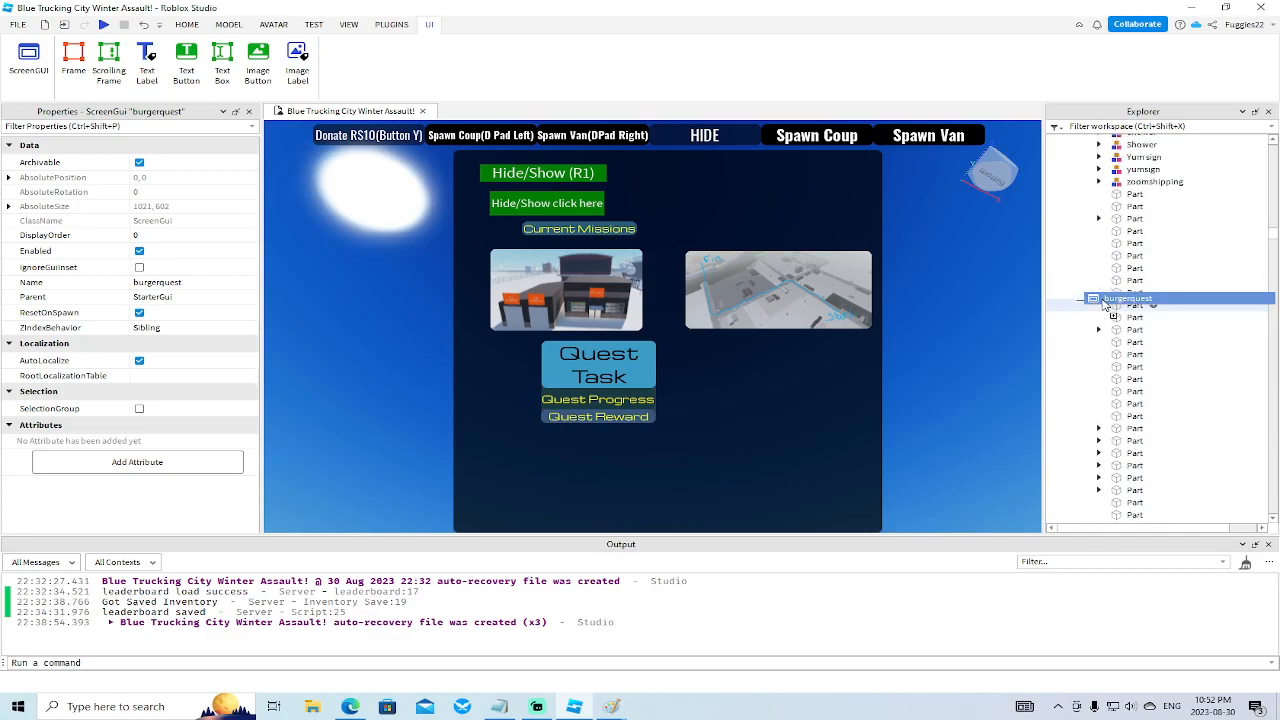
{"action": "left_click_drag", "start_coordinate": [1105, 305], "coordinate": [1105, 305]}
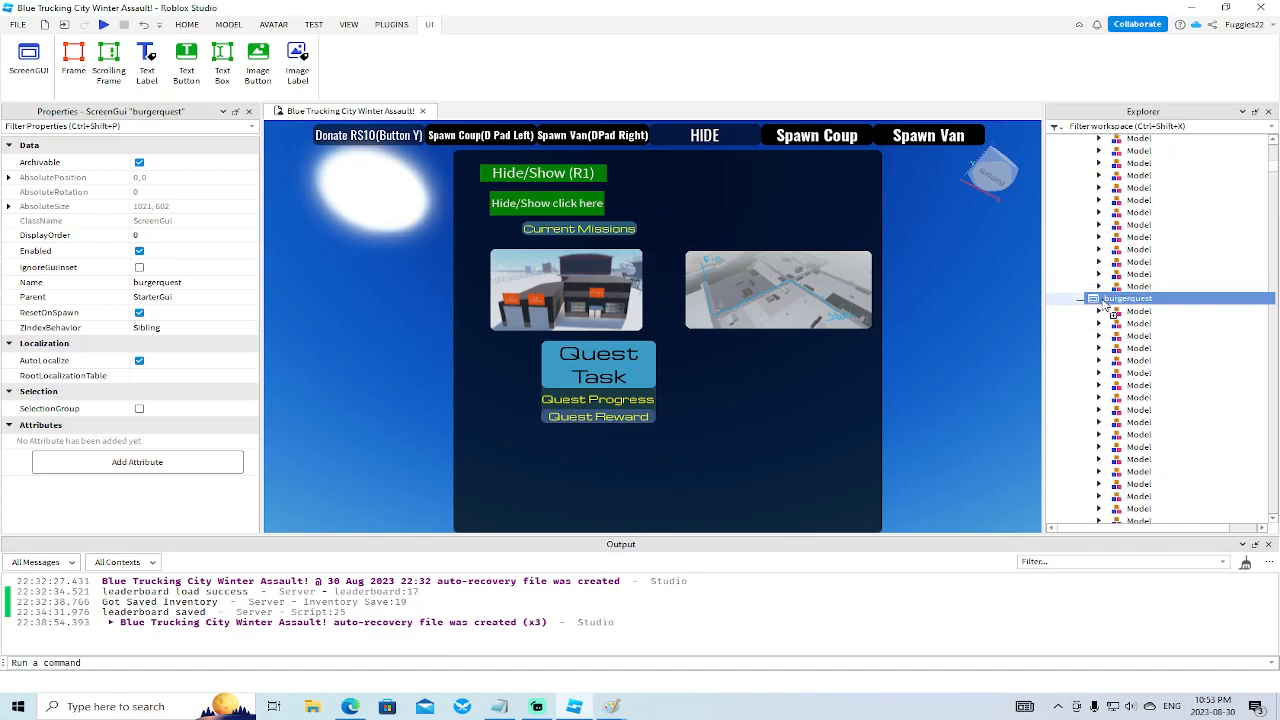
{"action": "left_click_drag", "start_coordinate": [1105, 306], "coordinate": [1160, 288]}
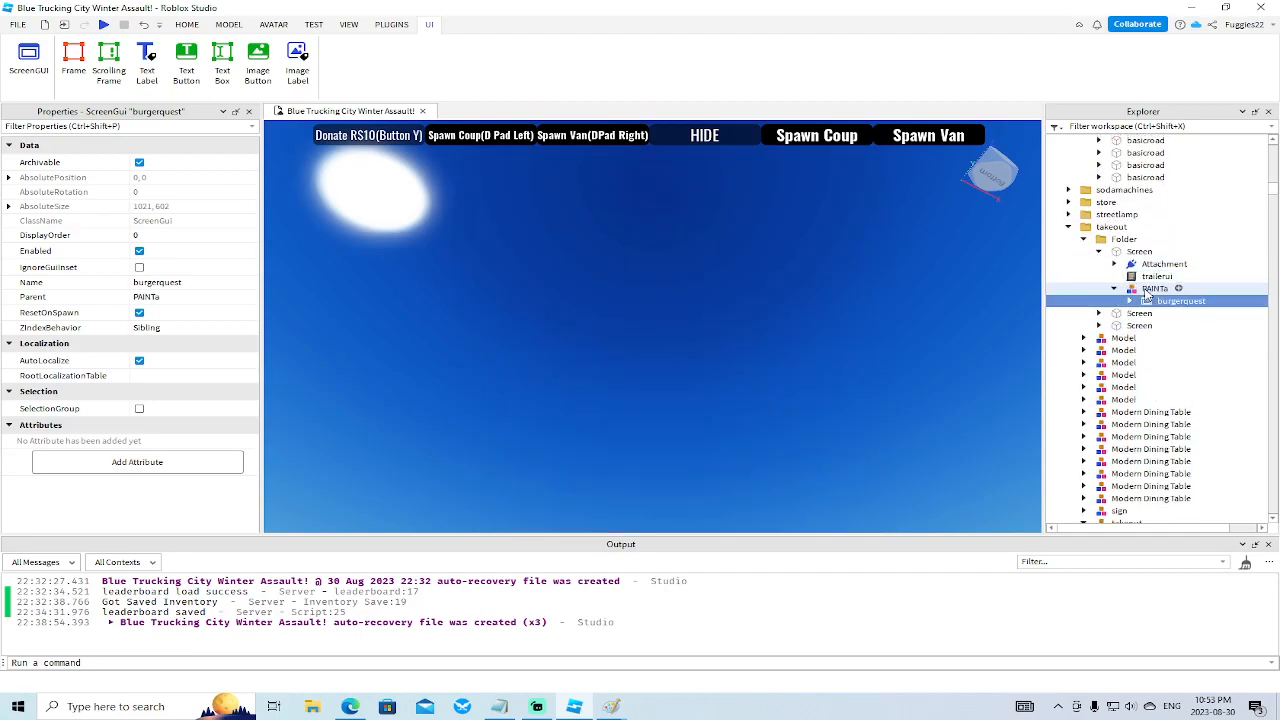
Focus on the first Screen and examine the neighbouring Screens along the marble wall.
{"action": "left_click", "coordinate": [1122, 254]}
{"action": "key", "text": "f"}
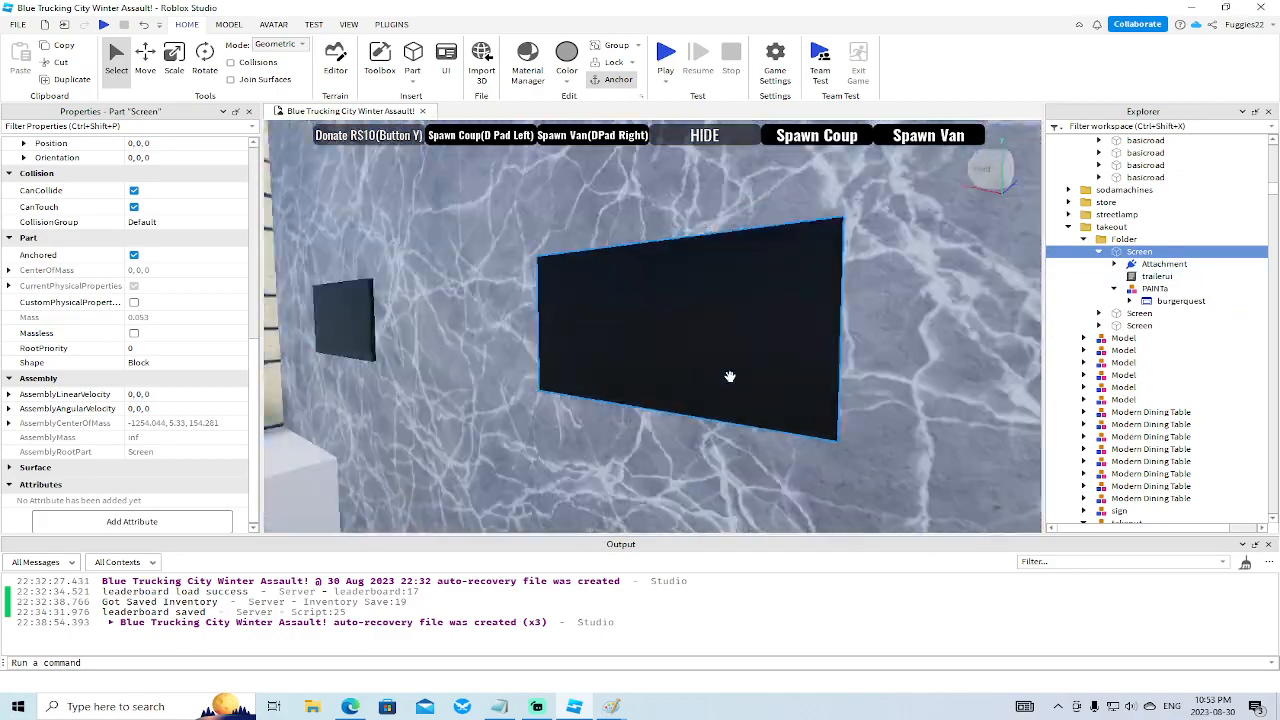
{"action": "scroll", "coordinate": [730, 376], "scroll_direction": "down", "scroll_amount": 5}
{"action": "right_click_drag", "start_coordinate": [730, 376], "coordinate": [730, 376]}
{"action": "scroll", "coordinate": [730, 376], "scroll_direction": "up", "scroll_amount": 3}
{"action": "right_click_drag", "start_coordinate": [879, 306], "coordinate": [879, 306]}
{"action": "key", "text": "d"}
{"action": "key", "text": "w"}
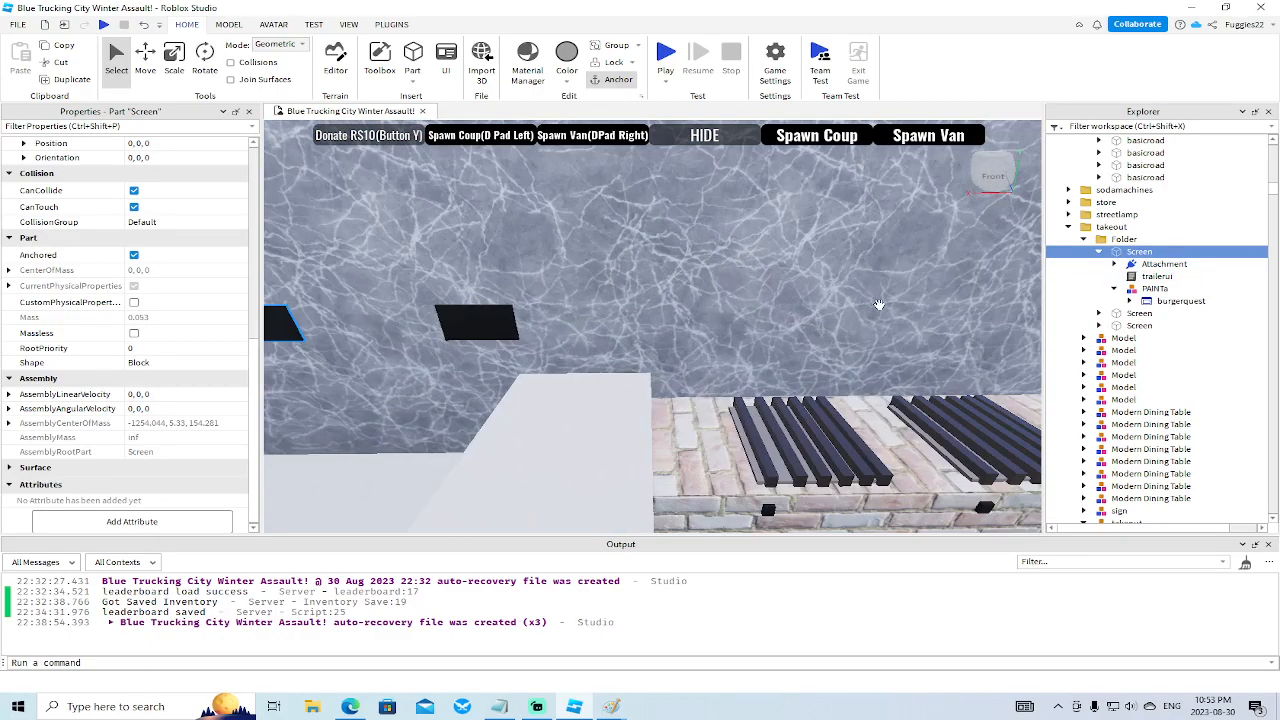
{"action": "key", "text": "a"}
Move the burgerquest ScreenGui from the PAINTa model of the Screen nearest the brick wall into StarterGui.
{"action": "left_click", "coordinate": [593, 322]}
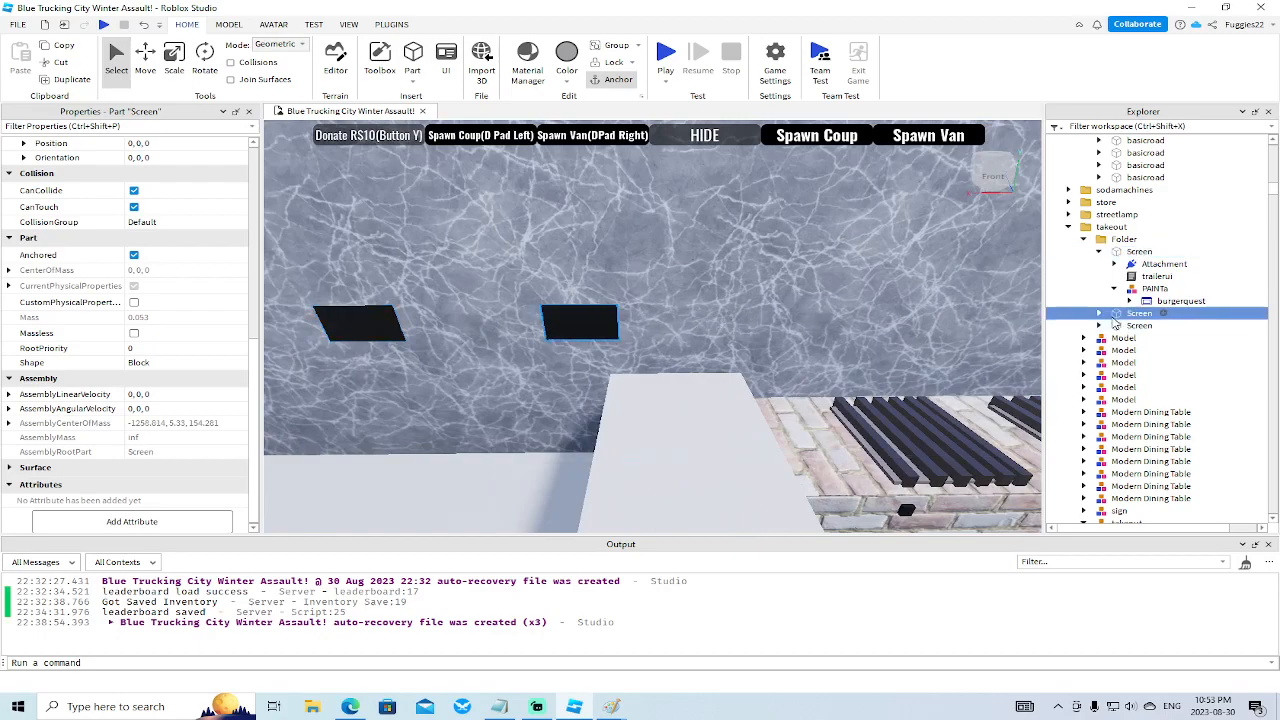
{"action": "left_click", "coordinate": [1099, 313]}
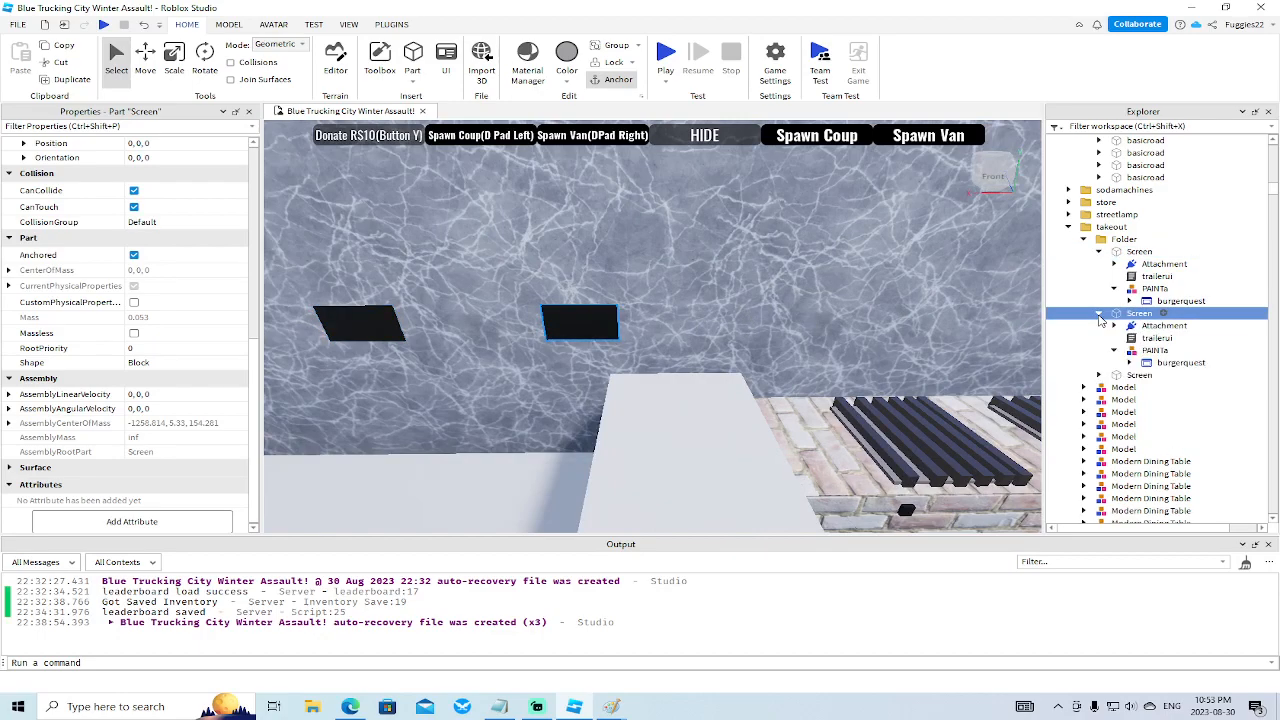
{"action": "left_click", "coordinate": [1175, 362]}
{"action": "scroll", "coordinate": [1136, 404], "scroll_direction": "down", "scroll_amount": 20}
{"action": "left_click_drag", "start_coordinate": [1146, 360], "coordinate": [1137, 409]}
{"action": "scroll", "coordinate": [1137, 410], "scroll_direction": "down", "scroll_amount": 3}
{"action": "scroll", "coordinate": [1138, 409], "scroll_direction": "down", "scroll_amount": 10}
{"action": "scroll", "coordinate": [1137, 409], "scroll_direction": "down", "scroll_amount": 10}
{"action": "scroll", "coordinate": [1137, 409], "scroll_direction": "down", "scroll_amount": 10}
{"action": "scroll", "coordinate": [1137, 409], "scroll_direction": "down", "scroll_amount": 10}
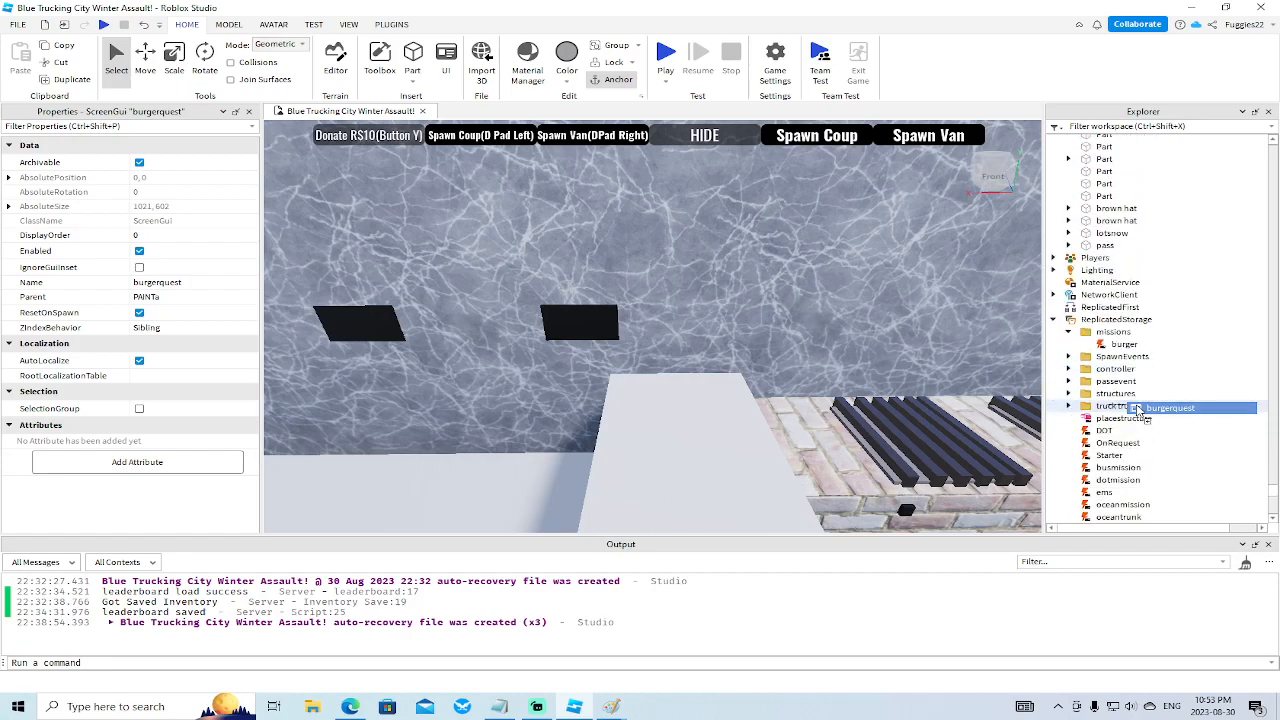
{"action": "scroll", "coordinate": [1137, 409], "scroll_direction": "down", "scroll_amount": 6}
{"action": "left_click_drag", "start_coordinate": [1137, 409], "coordinate": [1093, 362]}
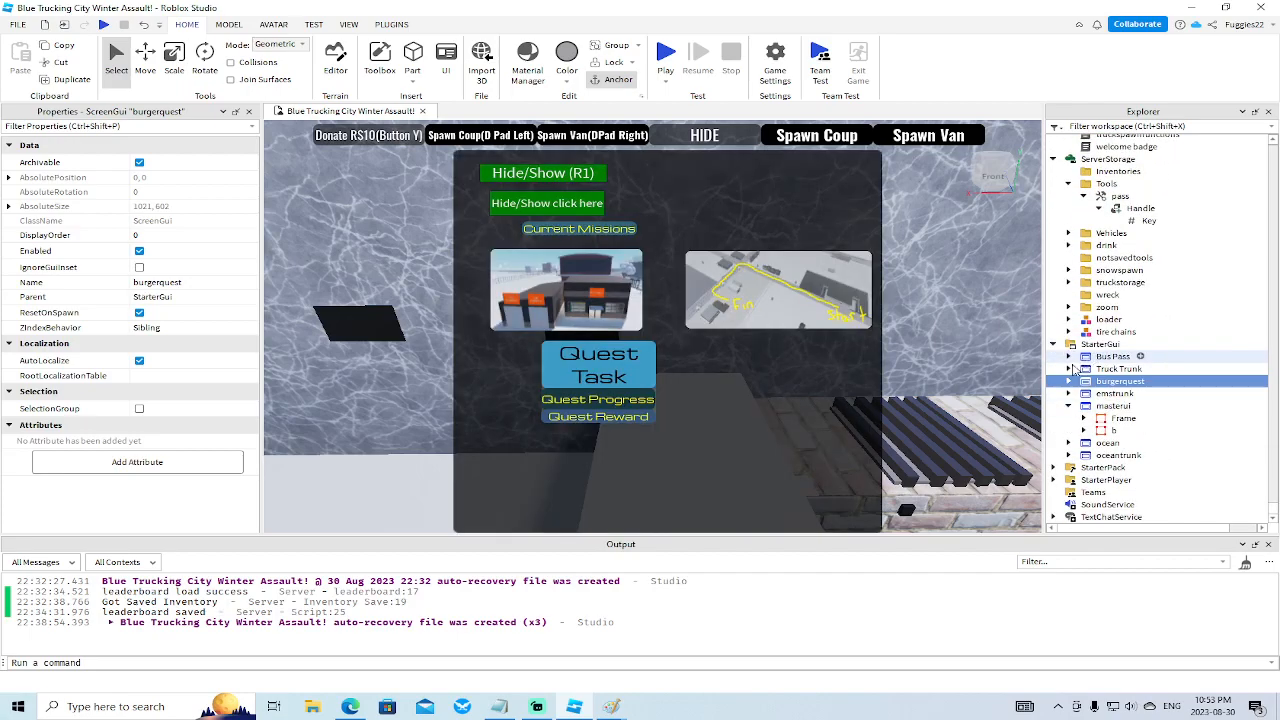
Hide the Background frame of the burgerquest ScreenGui in StarterGui.
{"action": "left_click", "coordinate": [1070, 381]}
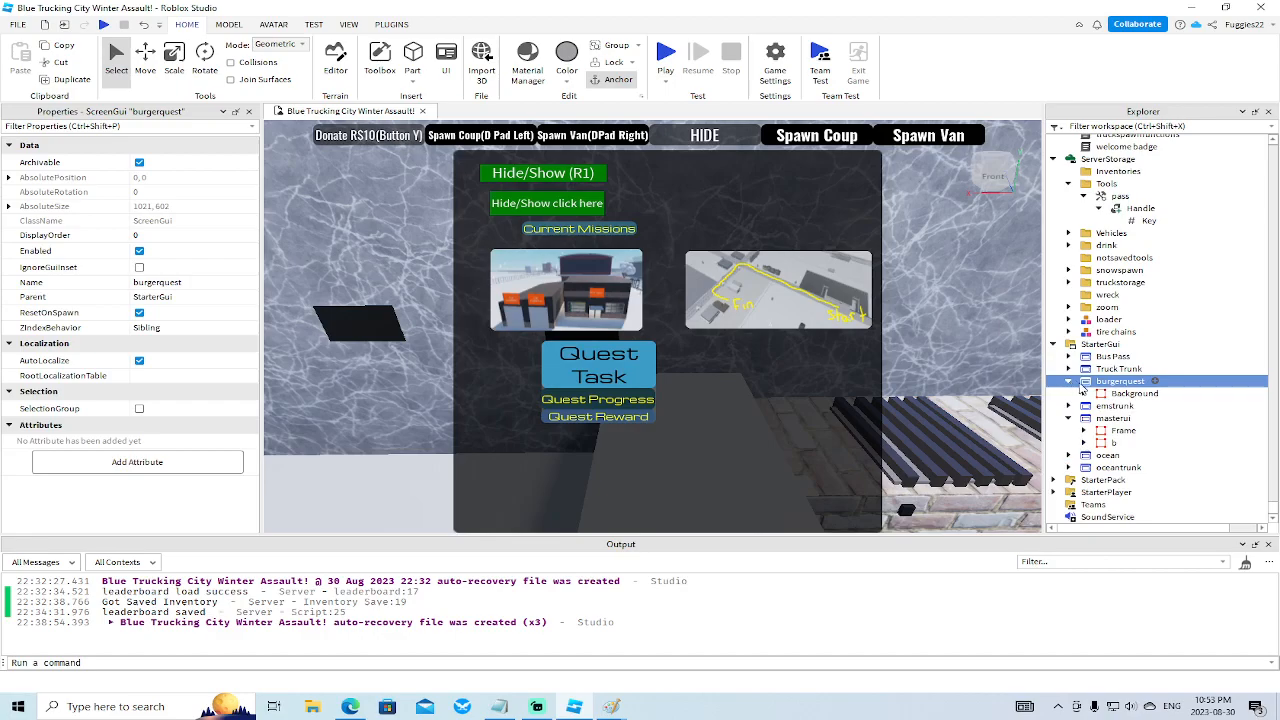
{"action": "left_click", "coordinate": [1134, 393]}
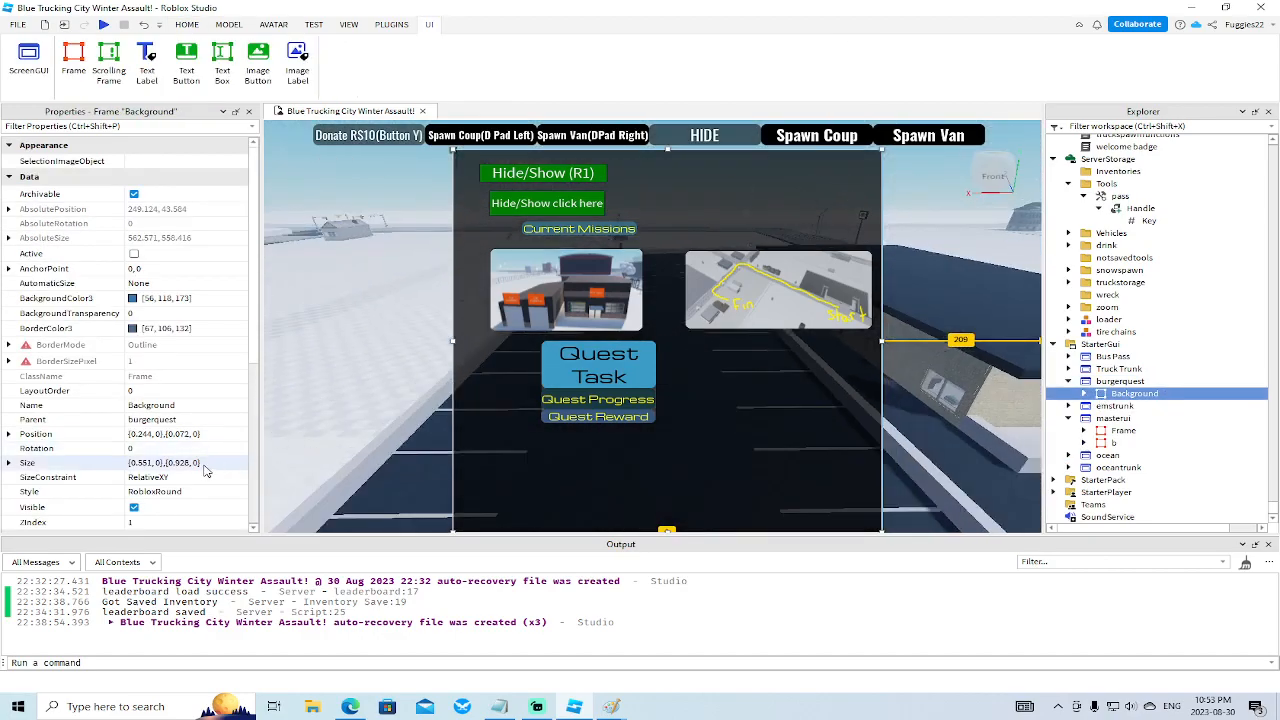
{"action": "left_click", "coordinate": [134, 507]}
Set up an unobstructed aerial view covering the parking lot, the road intersection and the far end of the road.
{"action": "scroll", "coordinate": [529, 397], "scroll_direction": "up", "scroll_amount": 3}
{"action": "scroll", "coordinate": [529, 397], "scroll_direction": "down", "scroll_amount": 10}
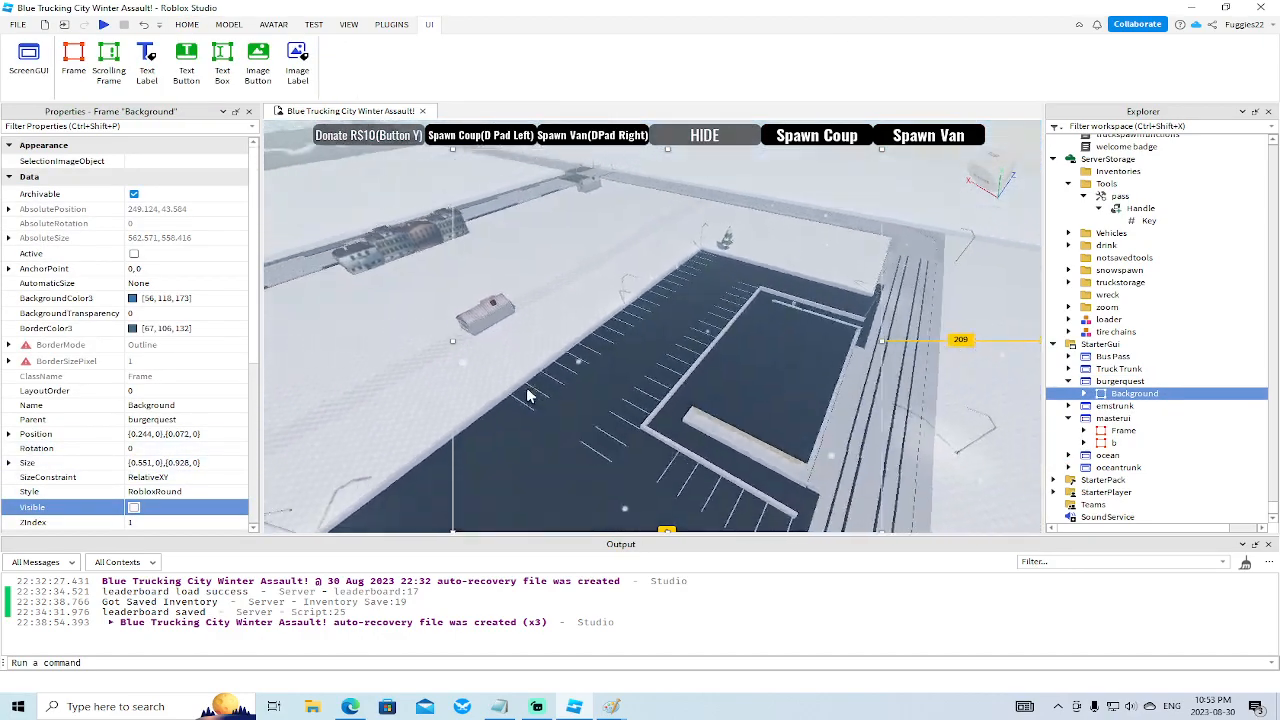
{"action": "scroll", "coordinate": [529, 397], "scroll_direction": "down", "scroll_amount": 5}
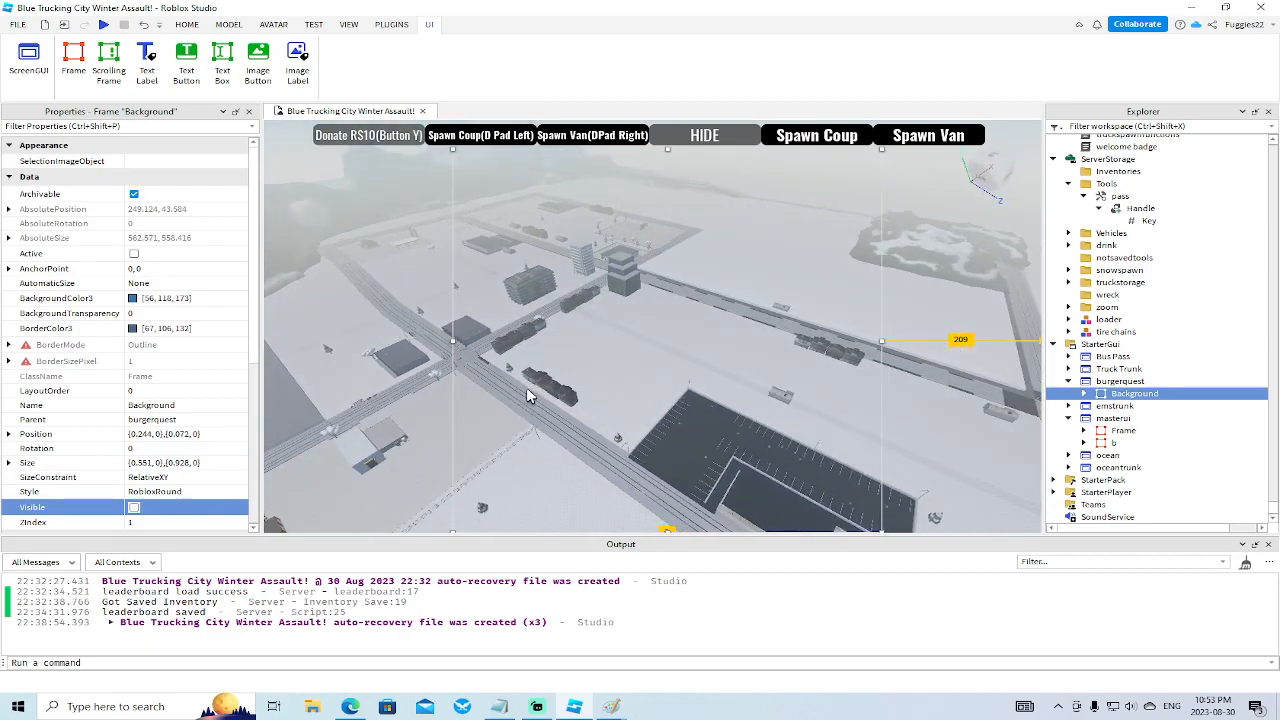
{"action": "scroll", "coordinate": [529, 390], "scroll_direction": "down", "scroll_amount": 4}
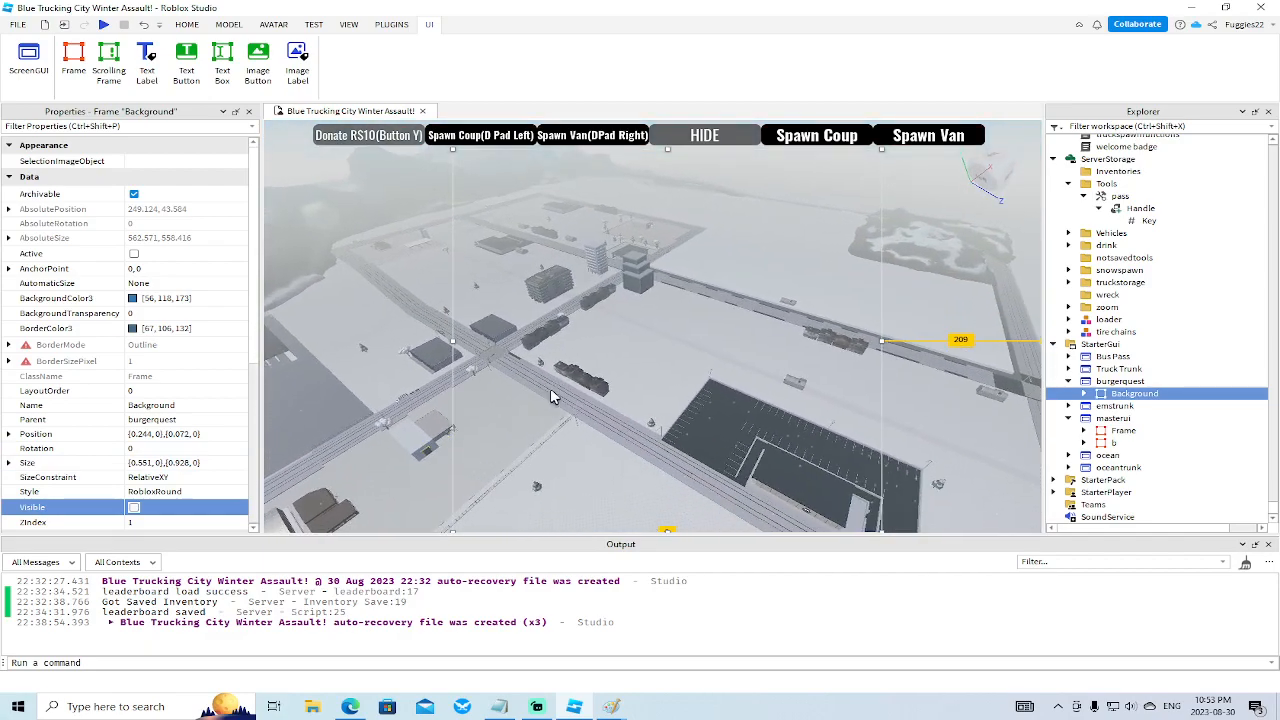
{"action": "right_click_drag", "start_coordinate": [963, 318], "coordinate": [951, 247]}
{"action": "left_click", "coordinate": [952, 252]}
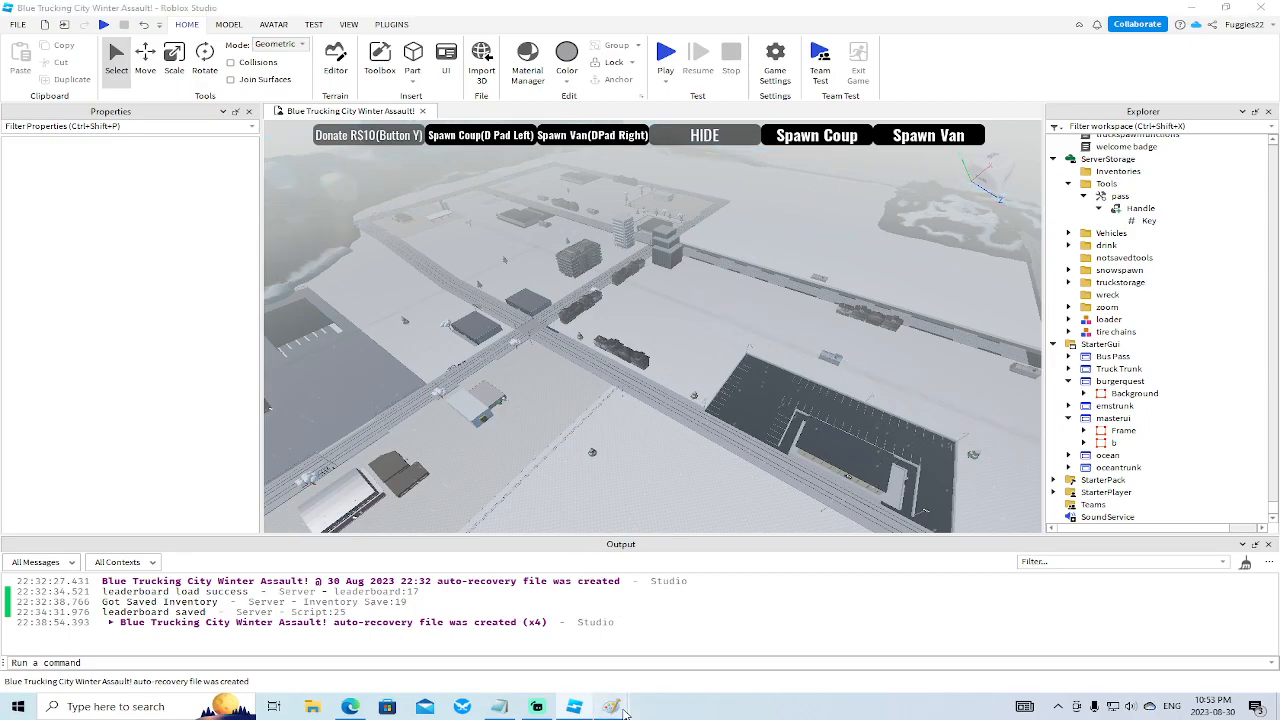
Close the dotburgermissionmap picture, open a blank Paint canvas and paste the screenshot of the aerial view.
{"action": "mouse_move", "coordinate": [611, 706]}
{"action": "left_click", "coordinate": [762, 593]}
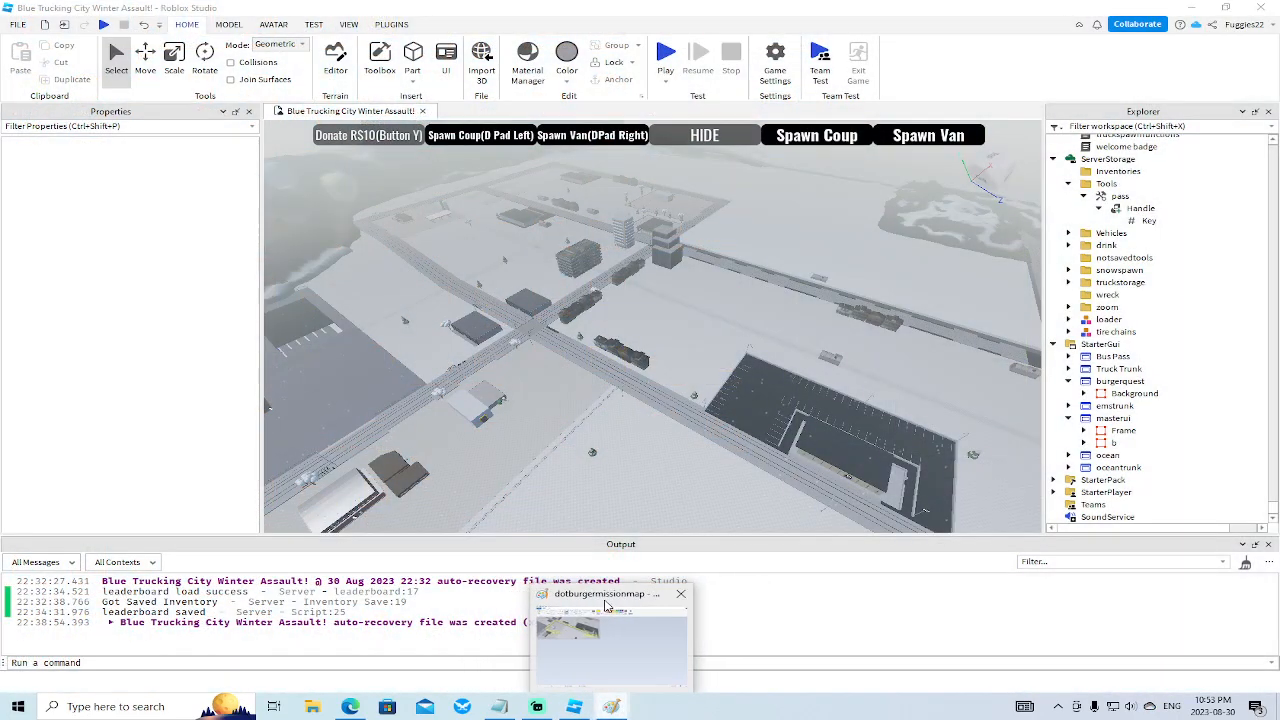
{"action": "left_click", "coordinate": [680, 592]}
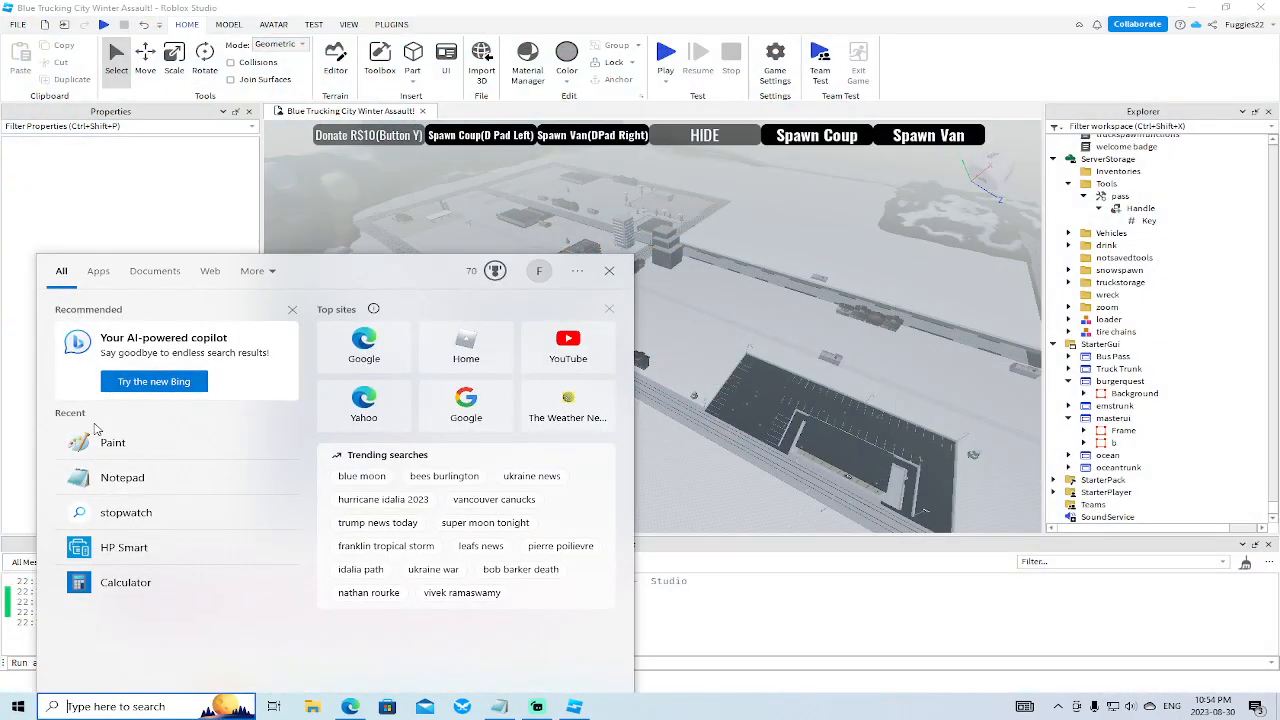
{"action": "left_click", "coordinate": [105, 443]}
{"action": "key", "text": "ctrl+v"}
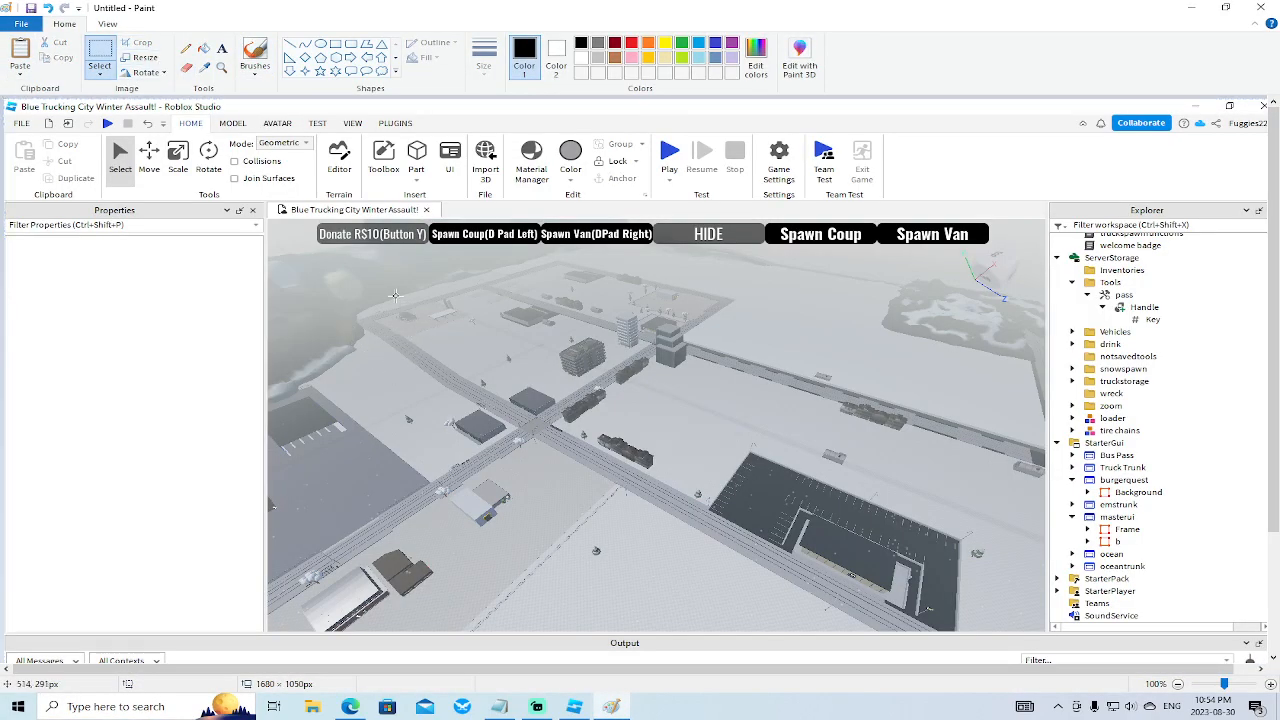
{"action": "left_click_drag", "start_coordinate": [934, 617], "coordinate": [935, 620]}
{"action": "left_click", "coordinate": [137, 44]}
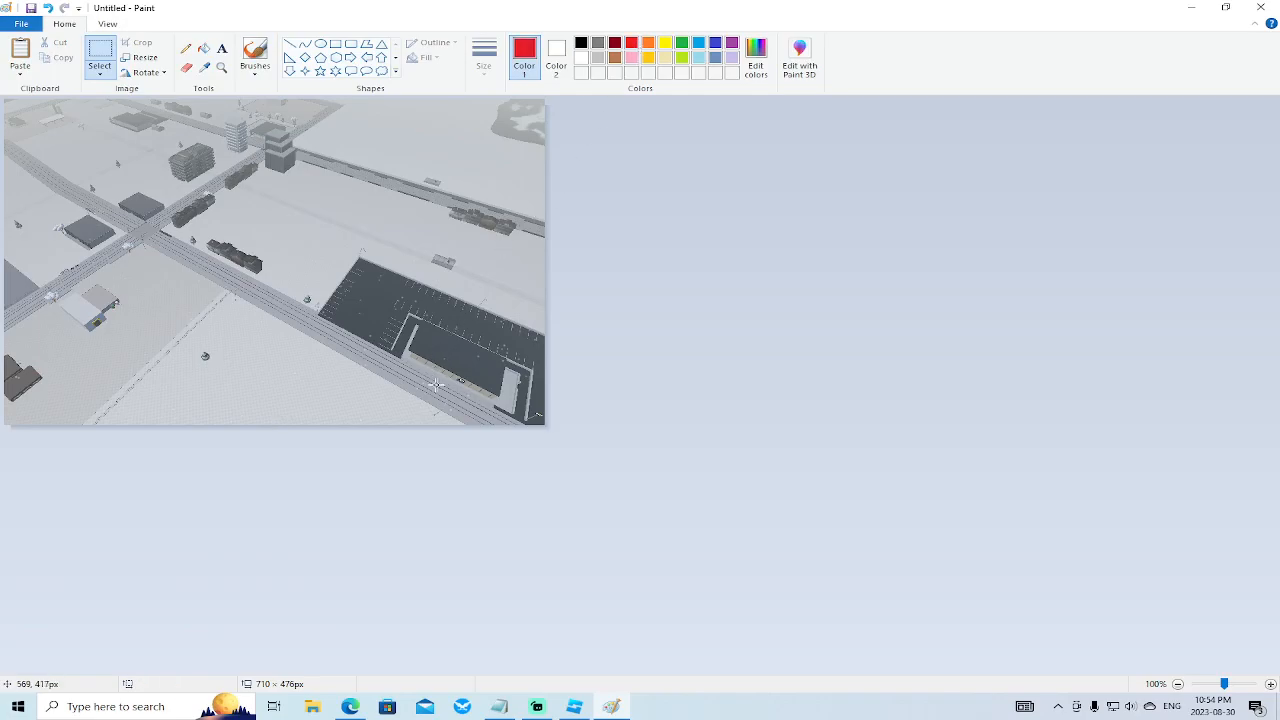
{"action": "left_click_drag", "start_coordinate": [320, 327], "coordinate": [320, 328]}
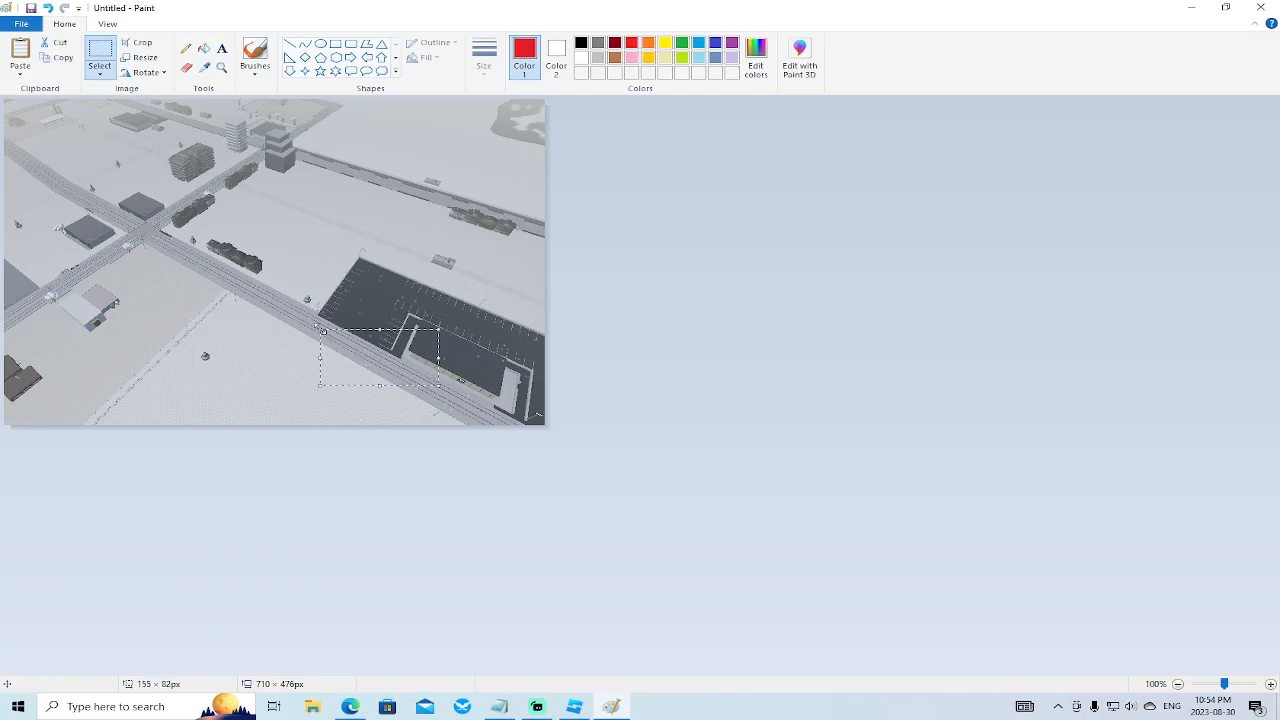
{"action": "key", "text": "ctrl+z"}
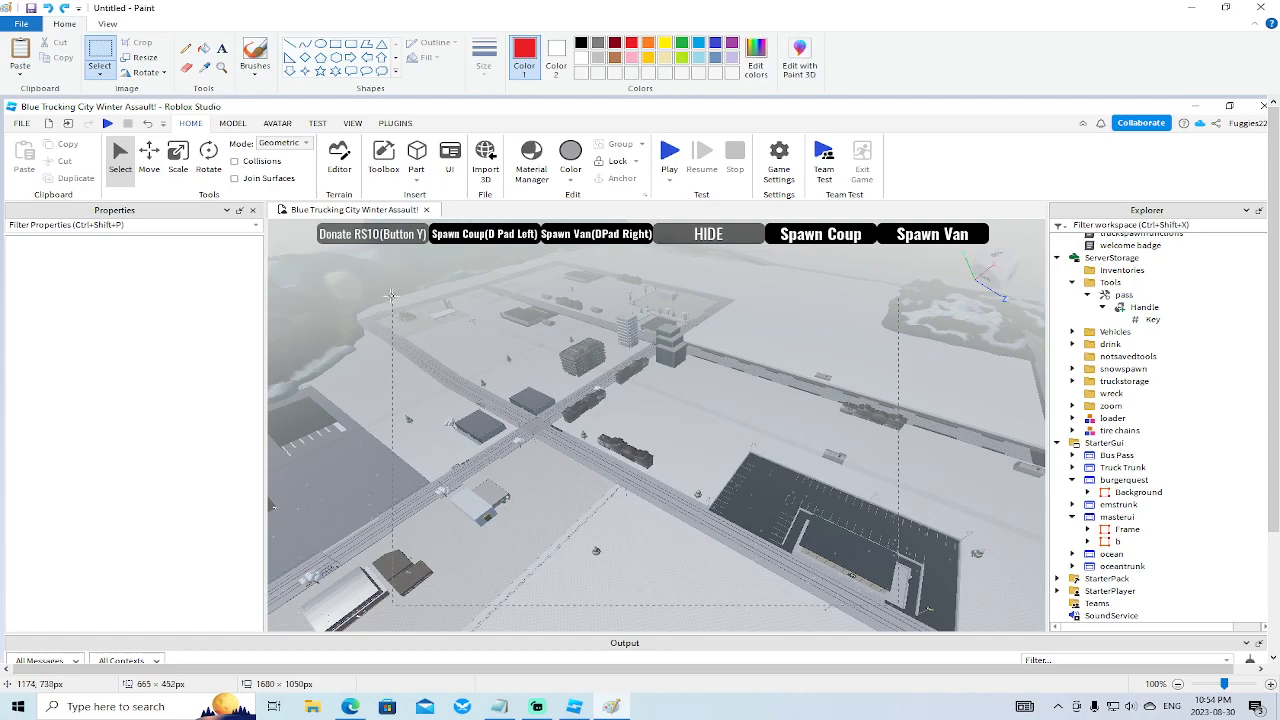
Crop the screenshot to about 704 × 463 px of the town, then brush a red road route labelled Start and Fin.
{"action": "left_click_drag", "start_coordinate": [362, 288], "coordinate": [362, 288]}
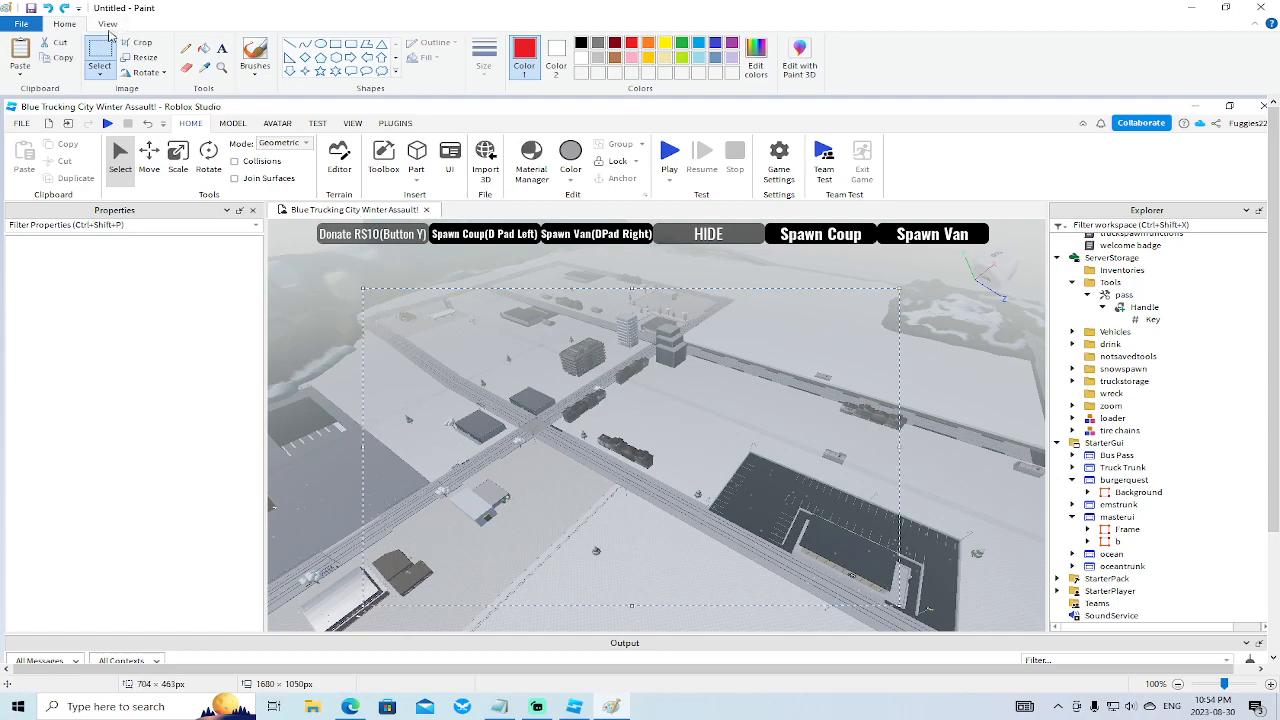
{"action": "left_click", "coordinate": [137, 43]}
{"action": "left_click", "coordinate": [255, 51]}
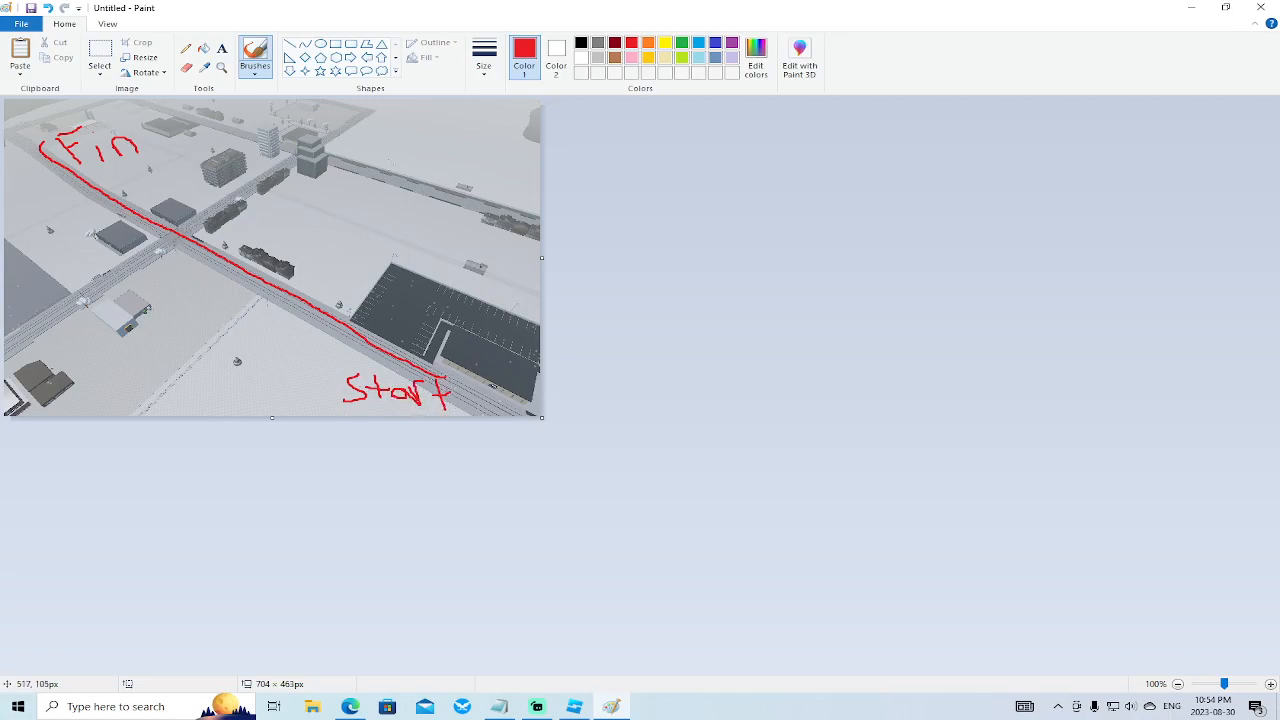
Save the route map to the Desktop as turbogasmission in JPEG format.
{"action": "left_click", "coordinate": [18, 24]}
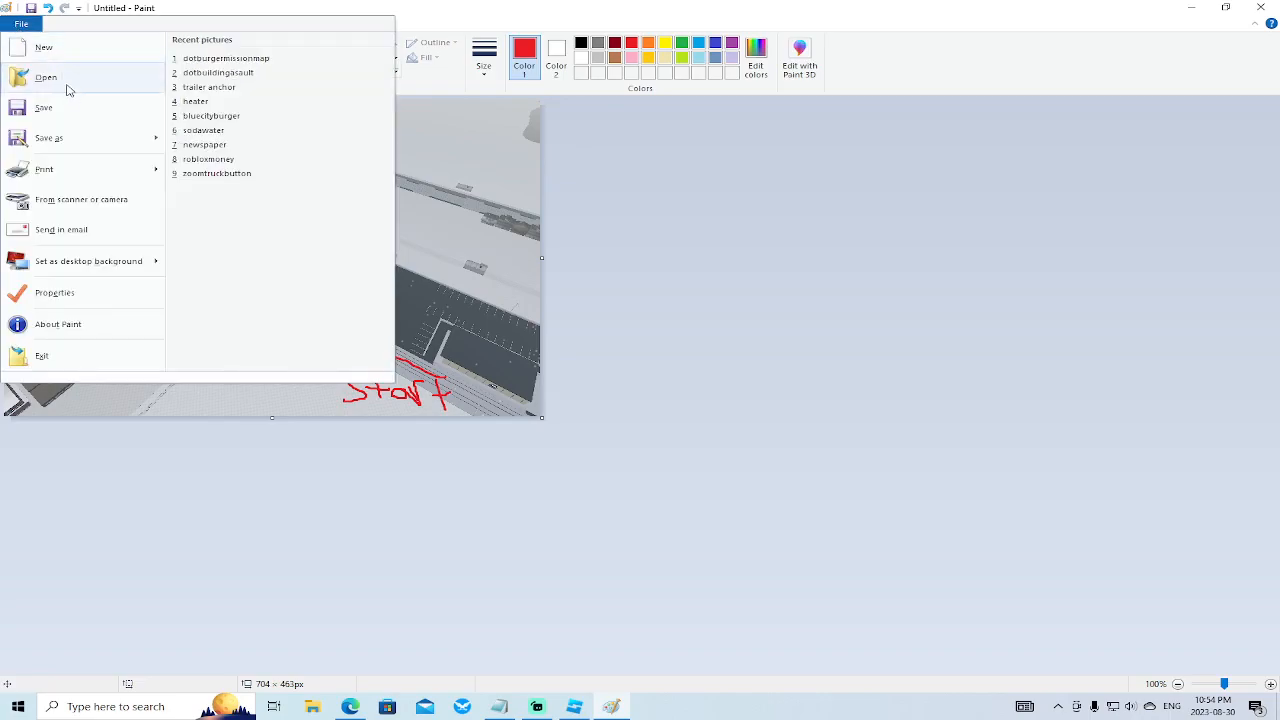
{"action": "left_click", "coordinate": [57, 136]}
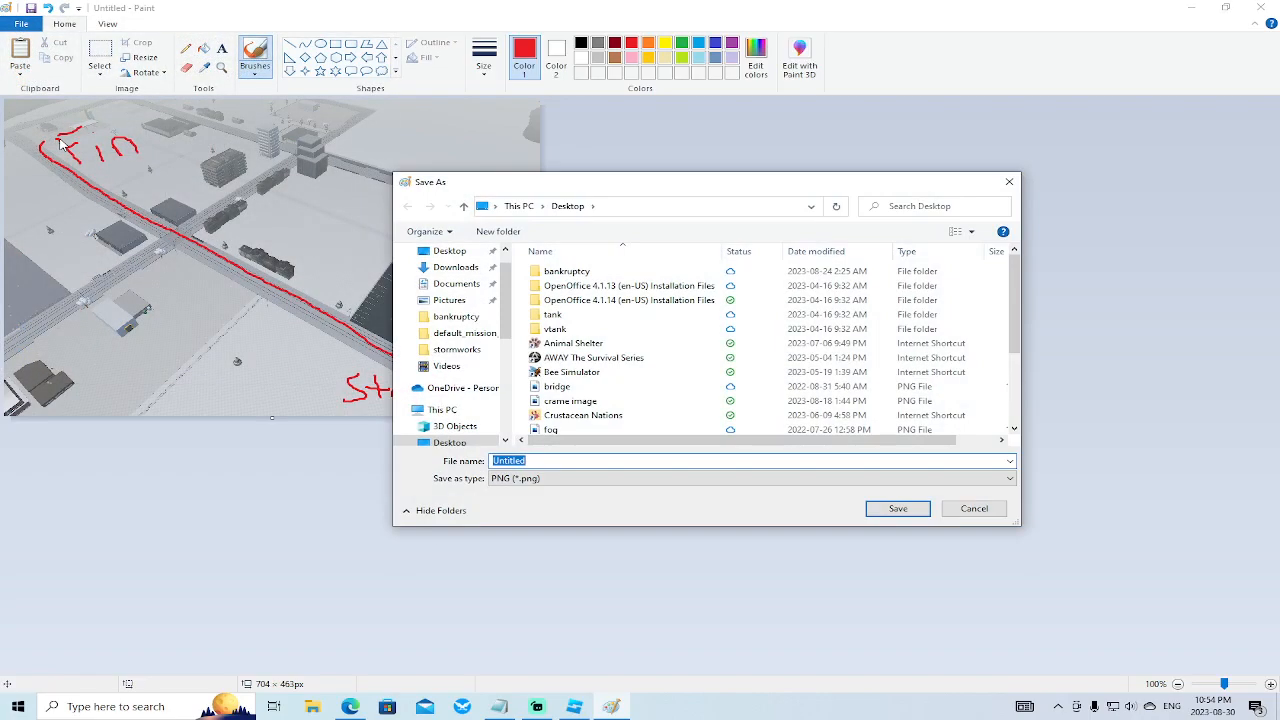
{"action": "type", "text": "turbogasmission"}
{"action": "left_click", "coordinate": [550, 478]}
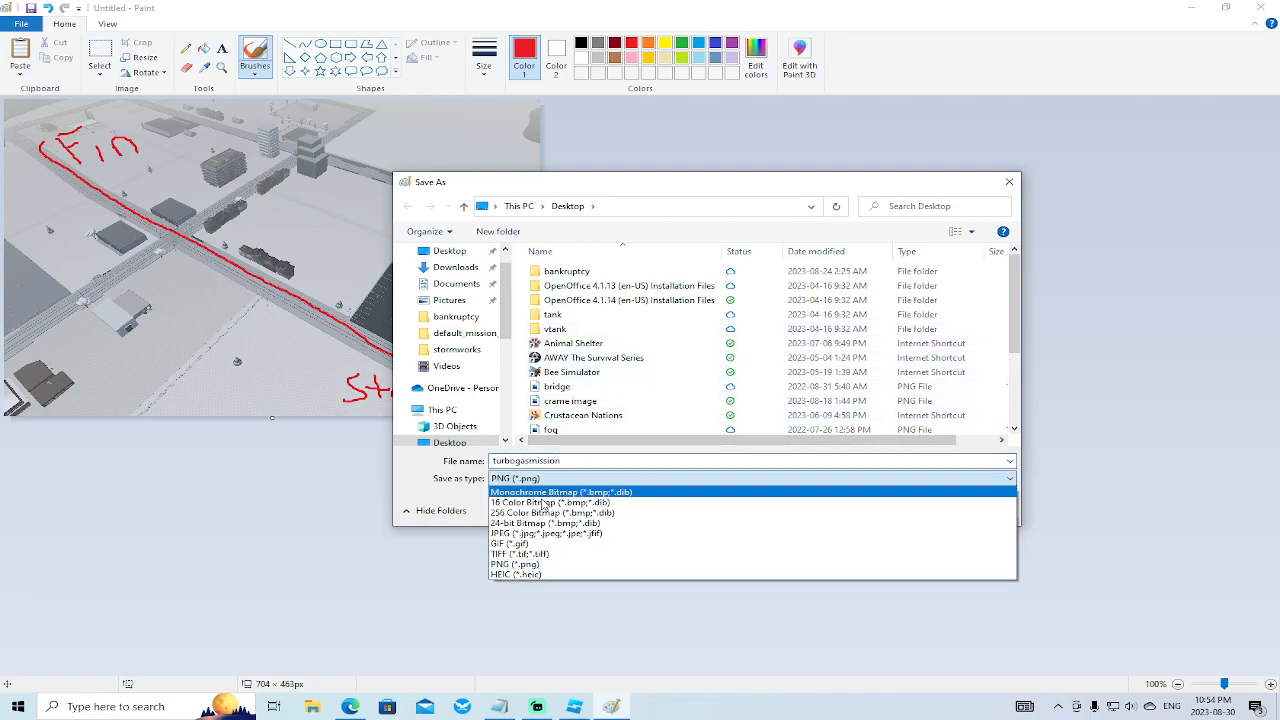
{"action": "left_click", "coordinate": [545, 533]}
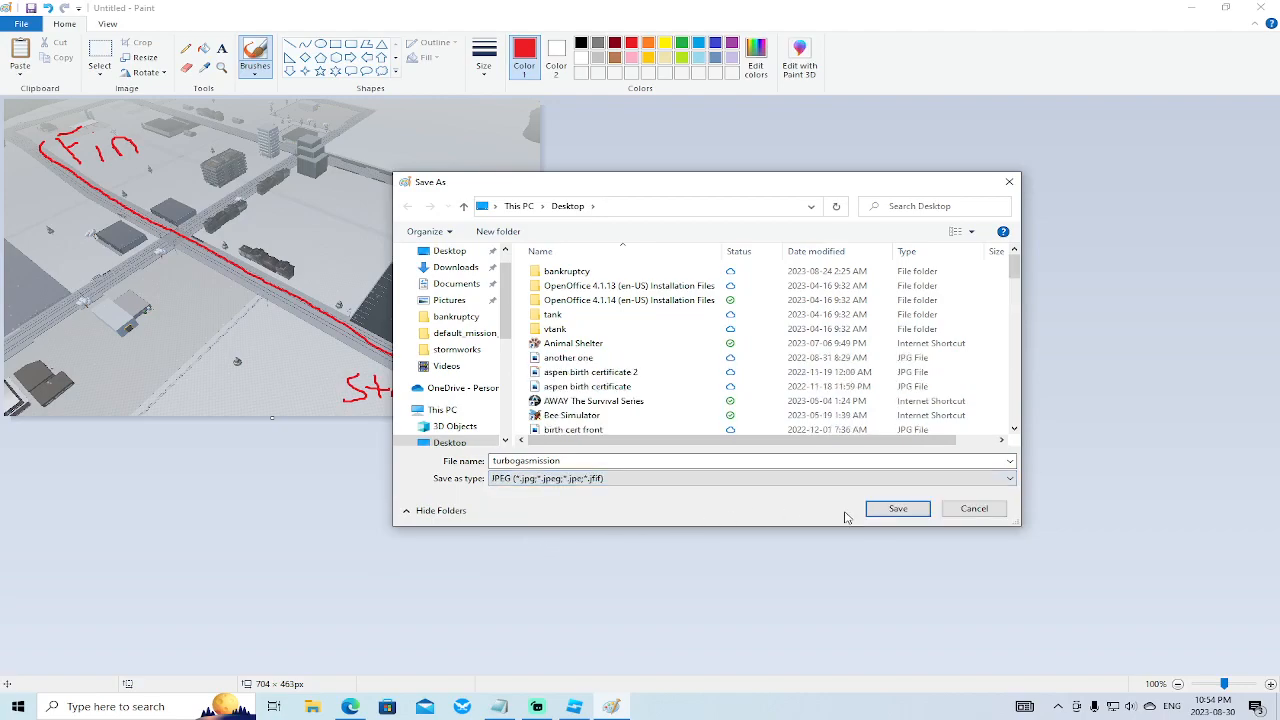
{"action": "left_click", "coordinate": [897, 509]}
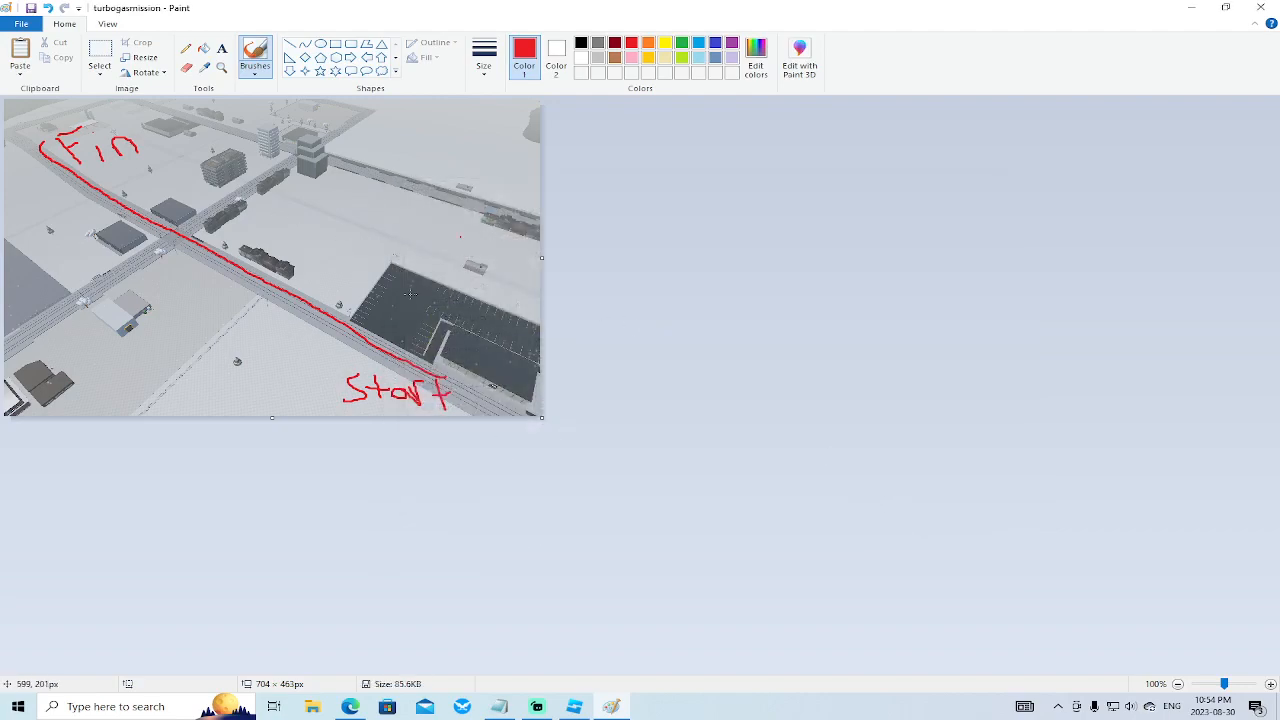
Switch back to Roblox Studio and select the Screen on the marble wall nearest the brick grill counter.
{"action": "left_click", "coordinate": [540, 710]}
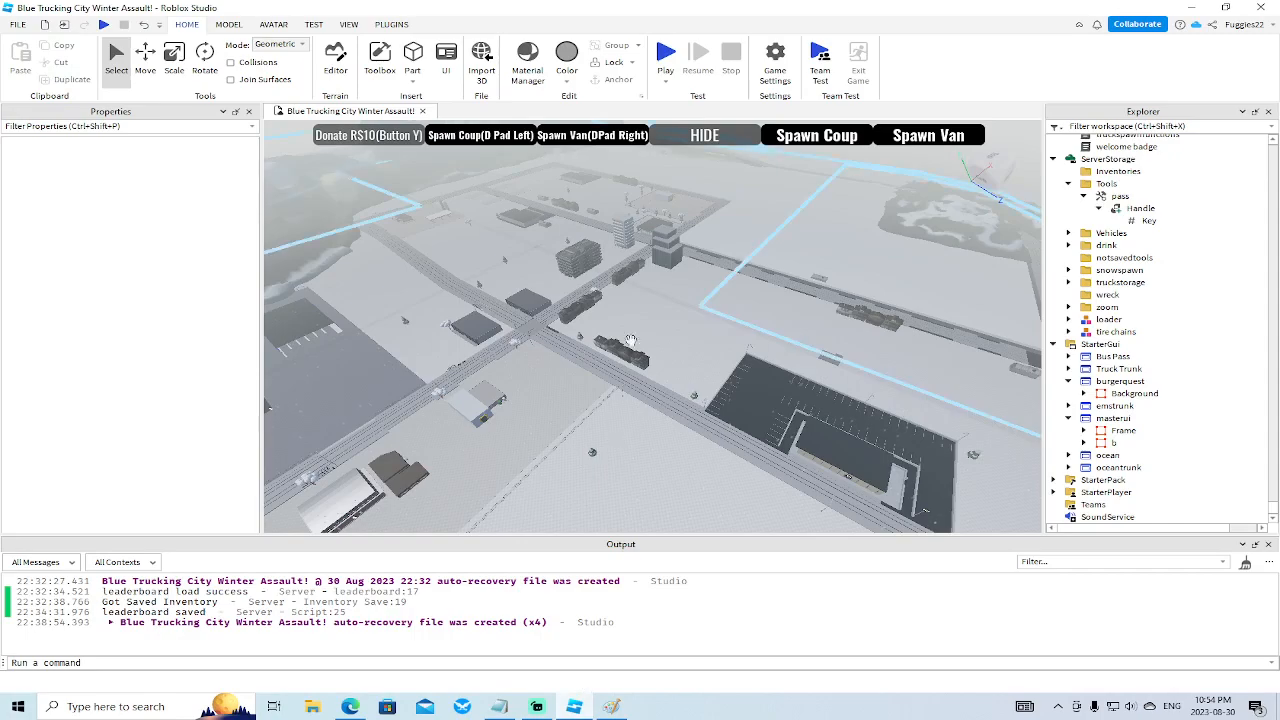
{"action": "scroll", "coordinate": [800, 383], "scroll_direction": "up", "scroll_amount": 5}
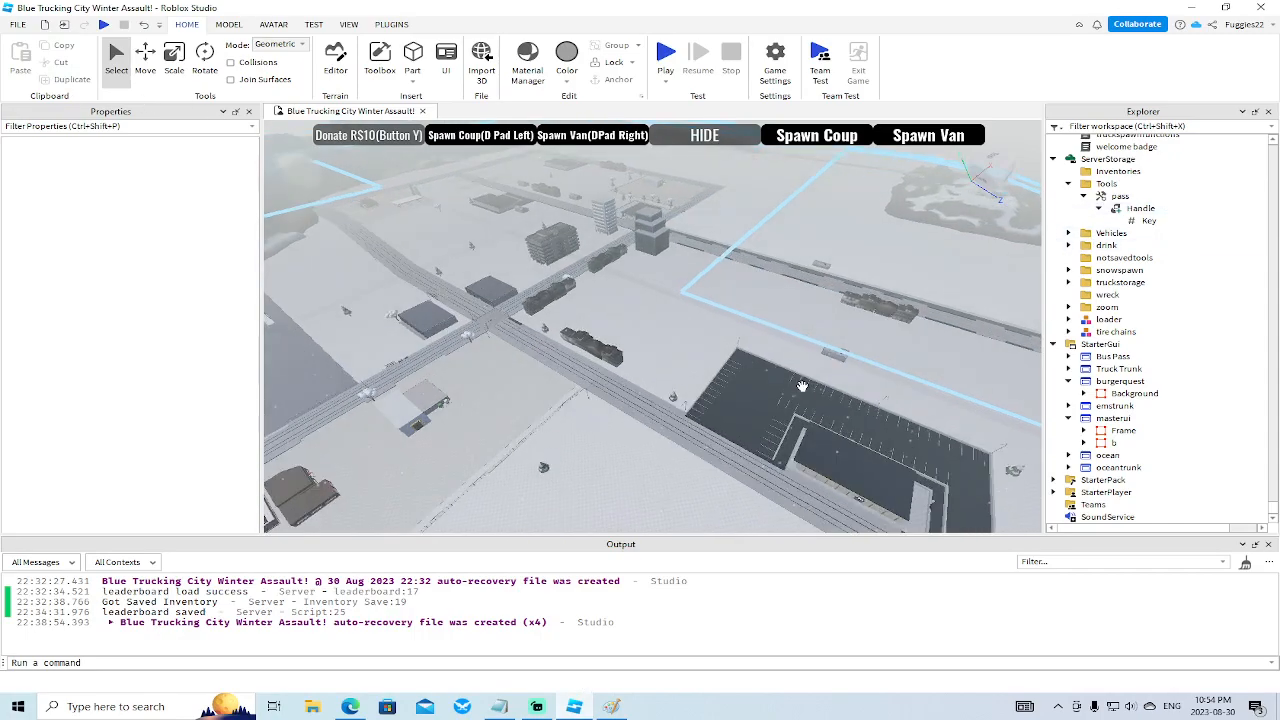
{"action": "right_click_drag", "start_coordinate": [800, 383], "coordinate": [802, 382]}
{"action": "scroll", "coordinate": [802, 382], "scroll_direction": "up", "scroll_amount": 5}
{"action": "scroll", "coordinate": [802, 382], "scroll_direction": "up", "scroll_amount": 5}
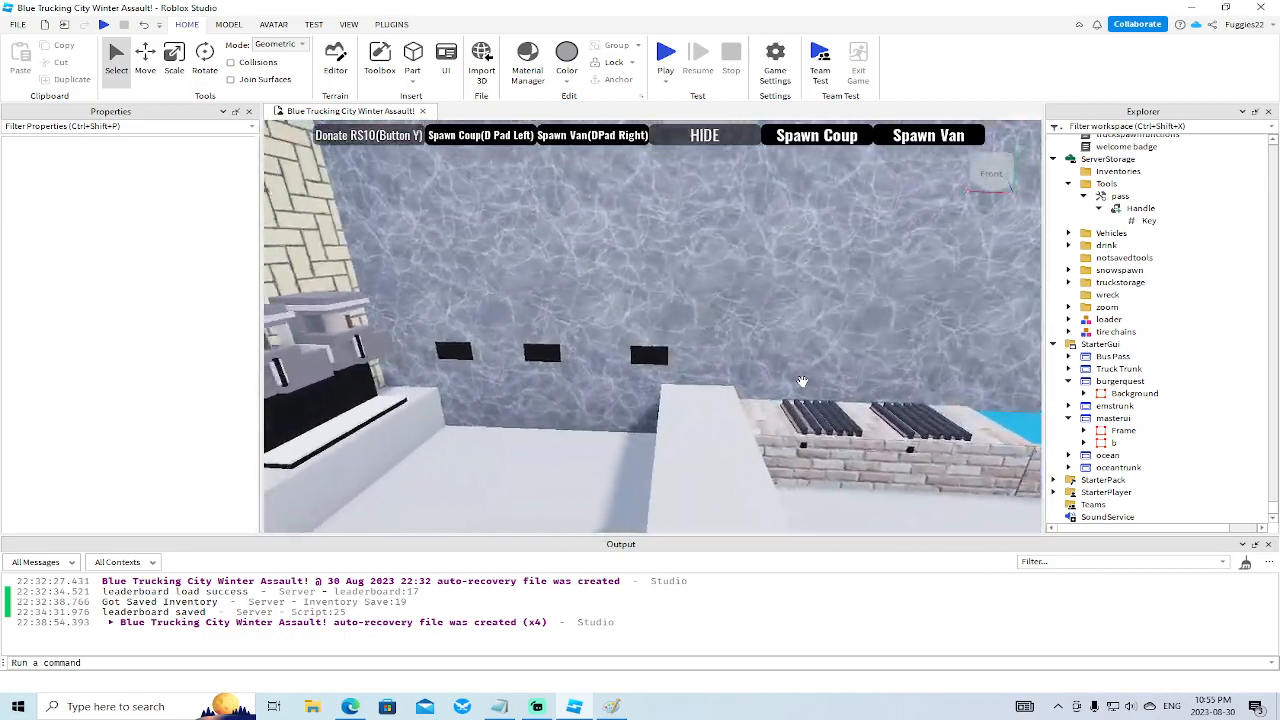
{"action": "left_click", "coordinate": [649, 355]}
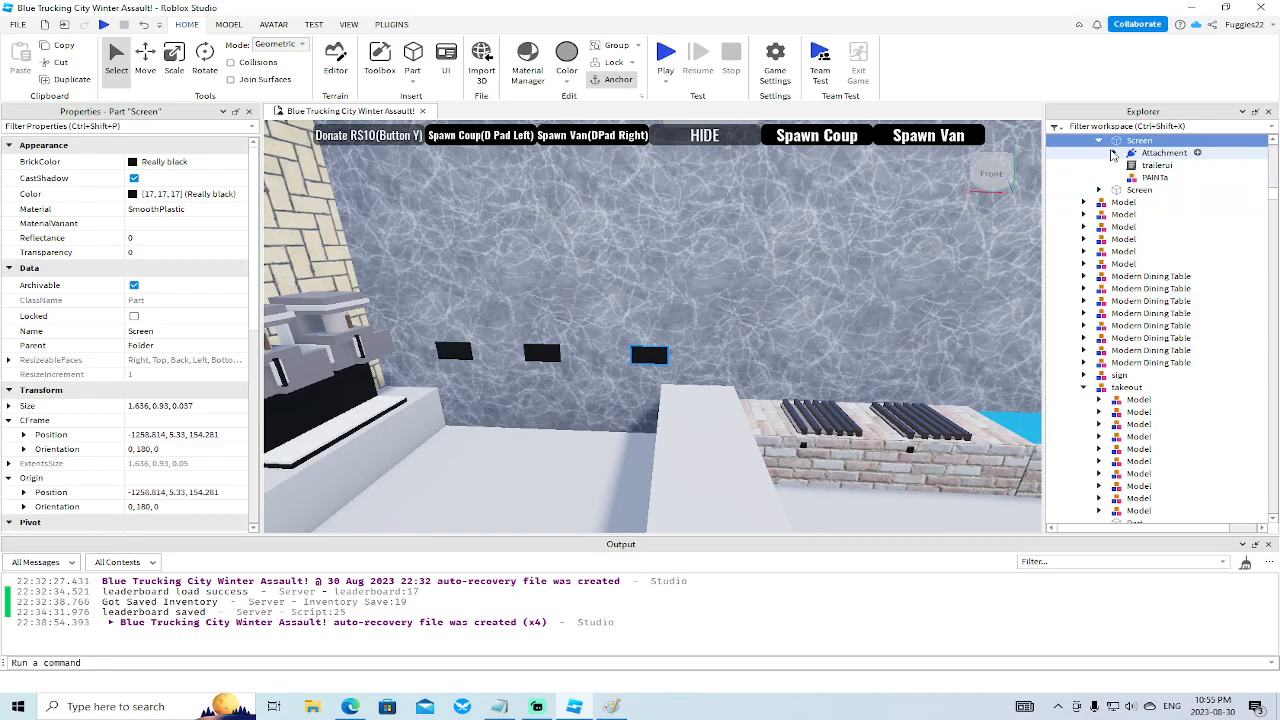
Make the Background frame of the burgerquest ScreenGui visible again.
{"action": "left_click_drag", "start_coordinate": [1272, 195], "coordinate": [1276, 515]}
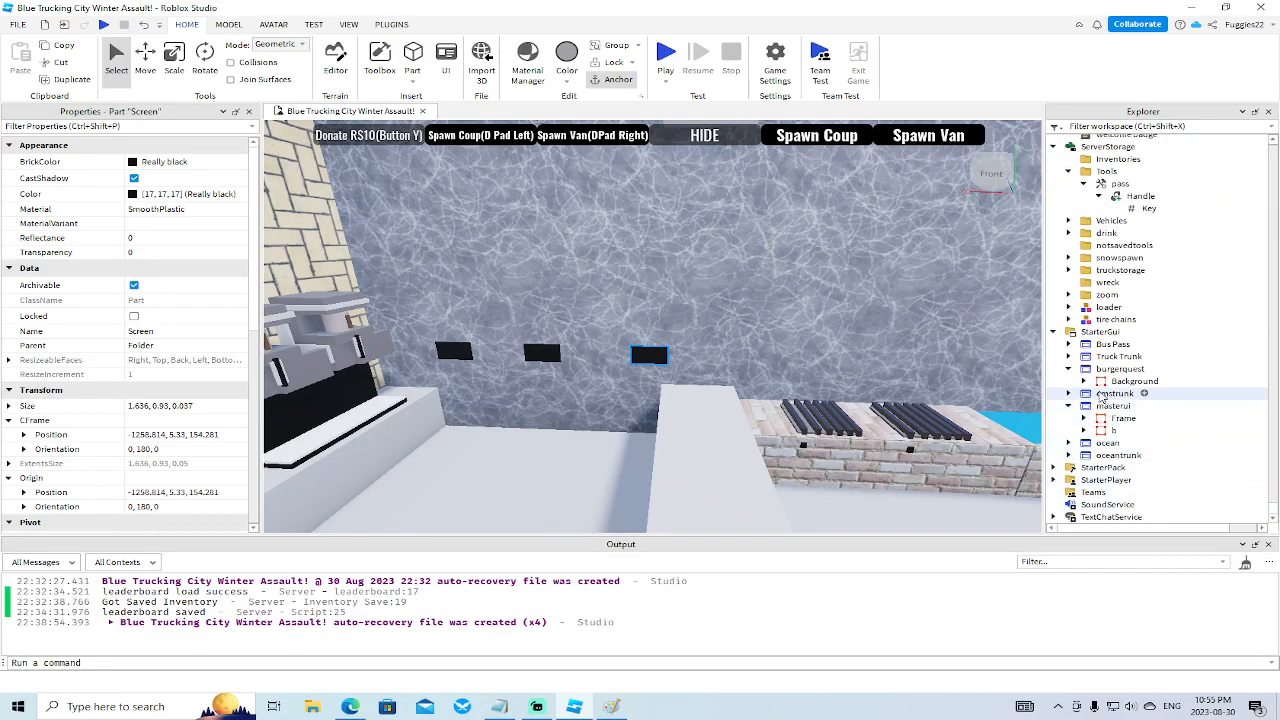
{"action": "left_click", "coordinate": [1084, 381]}
{"action": "left_click", "coordinate": [1103, 381]}
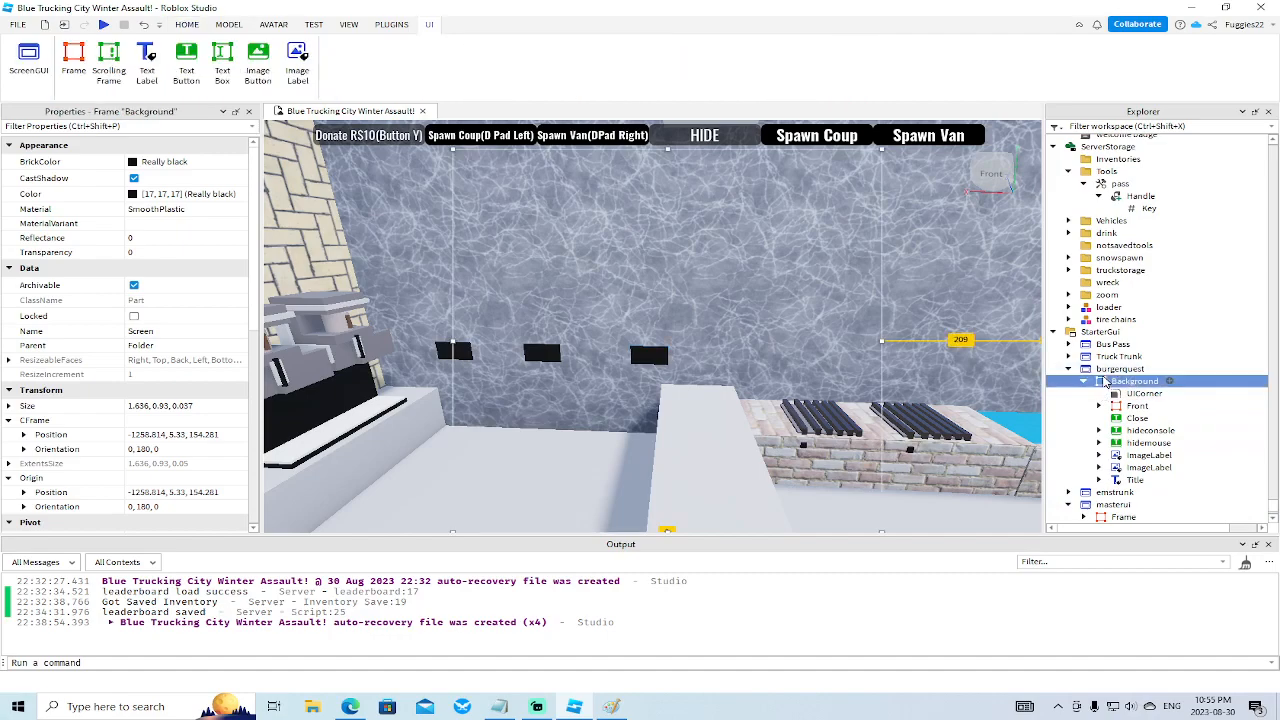
{"action": "left_click", "coordinate": [134, 507]}
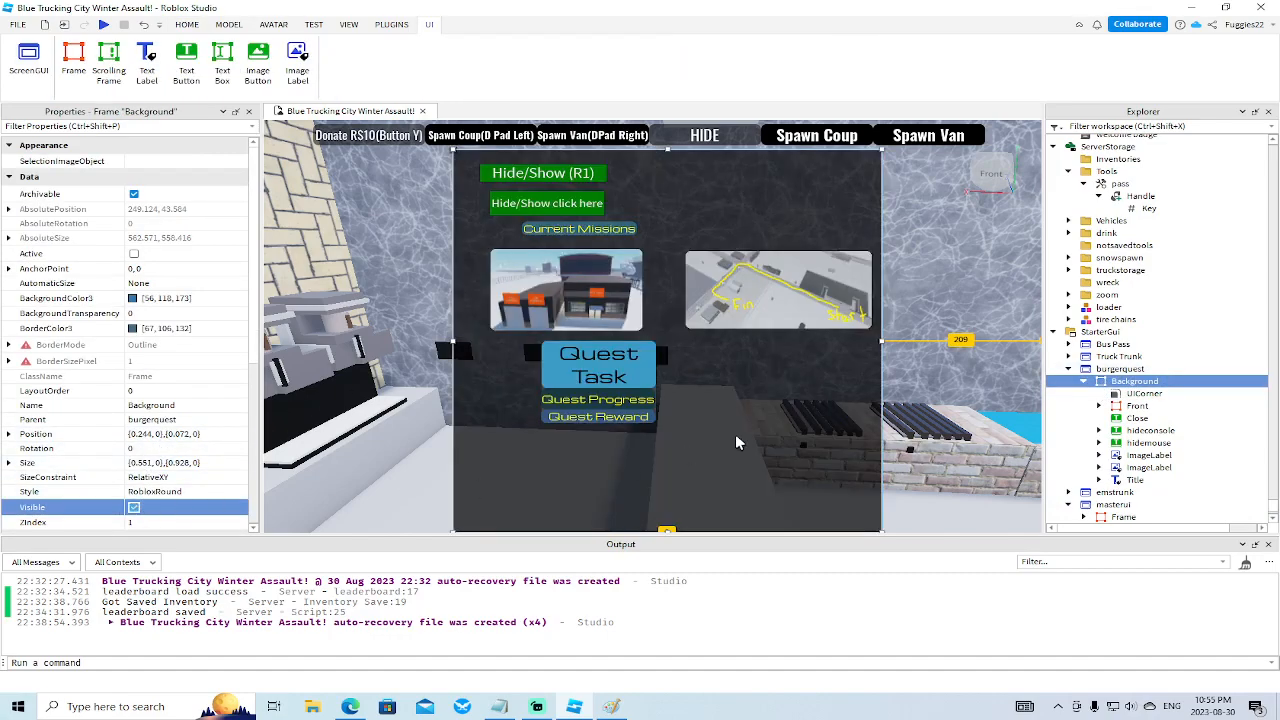
Replace the route map ImageLabel's image with turbogasmission.jpg from the Desktop, uploaded under the name turbogasmission.
{"action": "left_click", "coordinate": [775, 291]}
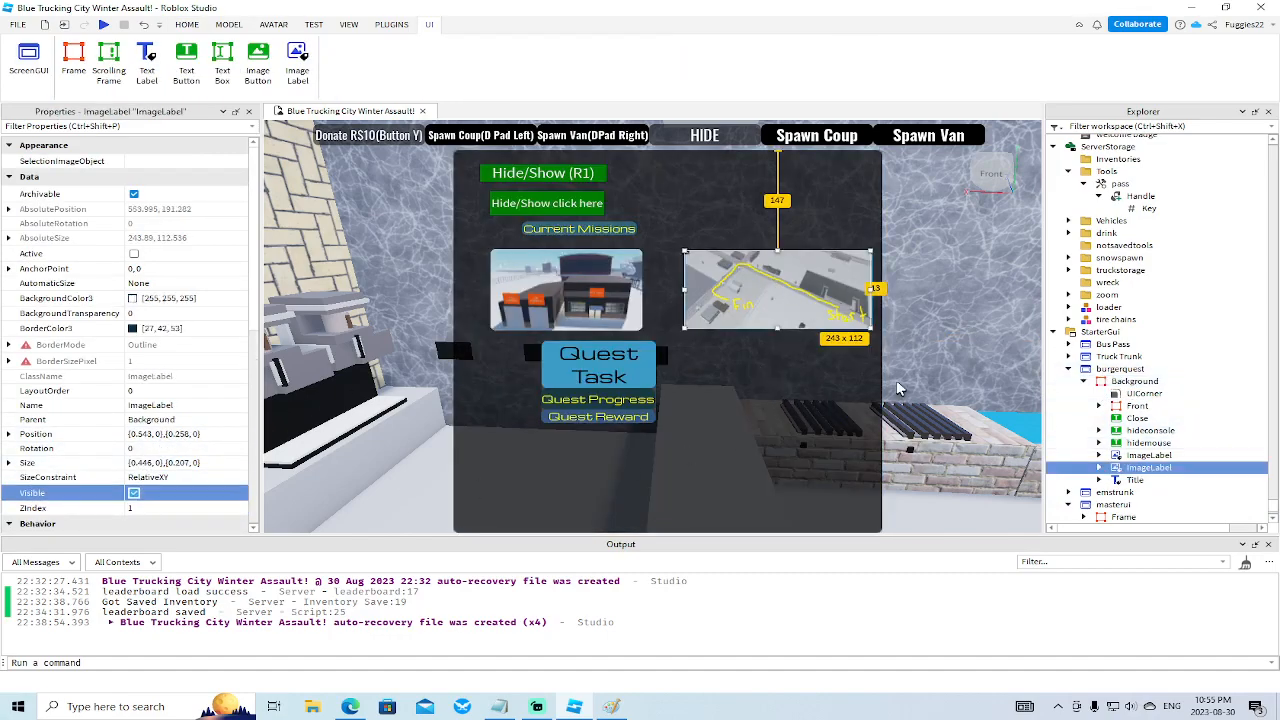
{"action": "scroll", "coordinate": [240, 458], "scroll_direction": "down", "scroll_amount": 3}
{"action": "left_click", "coordinate": [176, 430]}
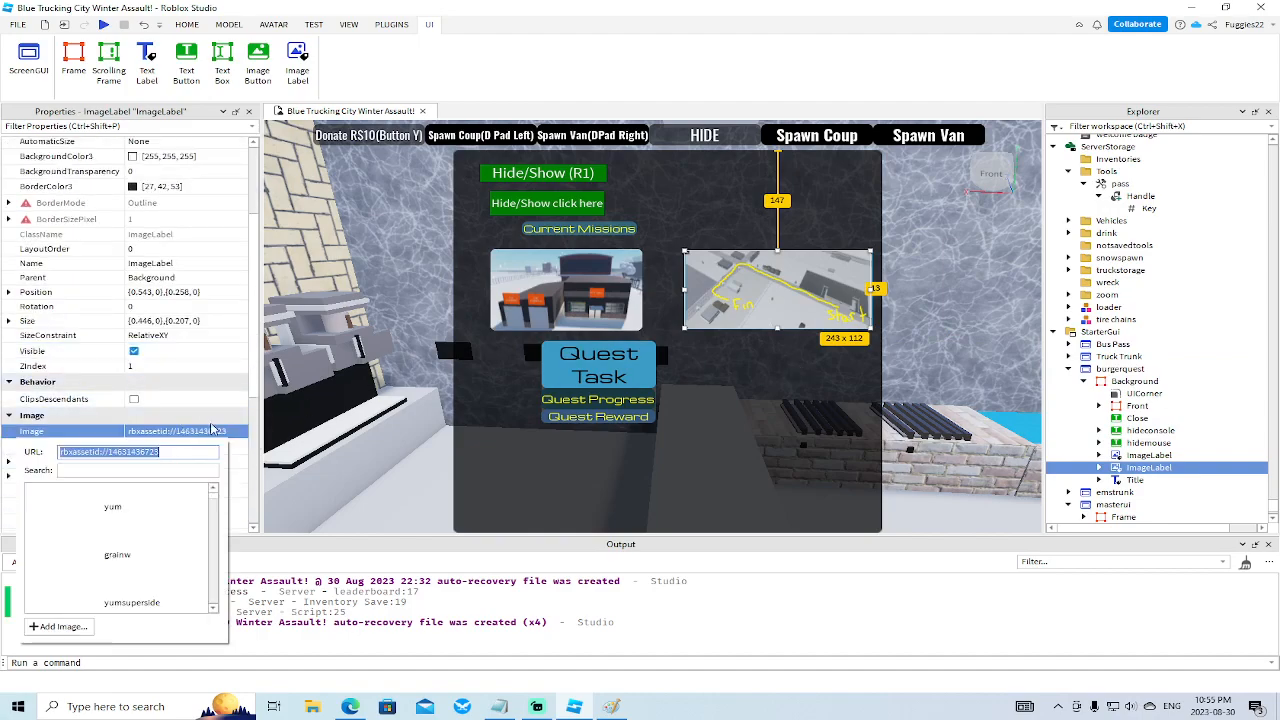
{"action": "left_click", "coordinate": [60, 626]}
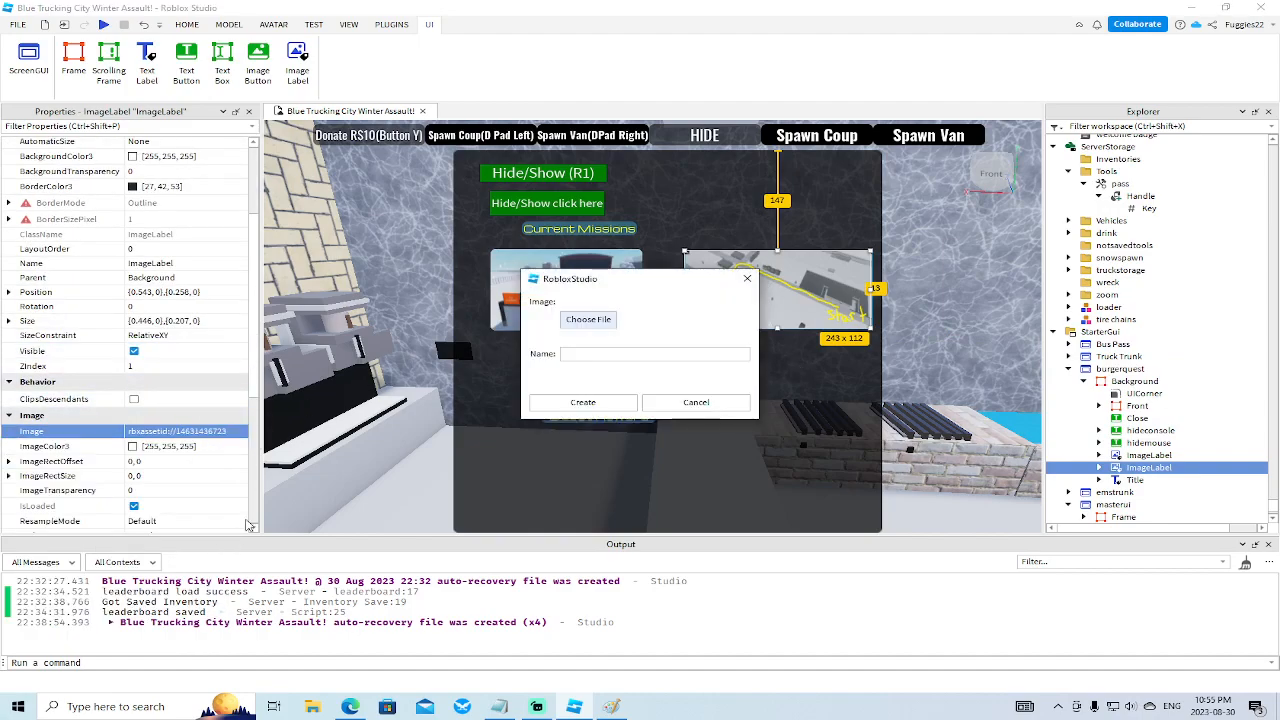
{"action": "left_click", "coordinate": [588, 320]}
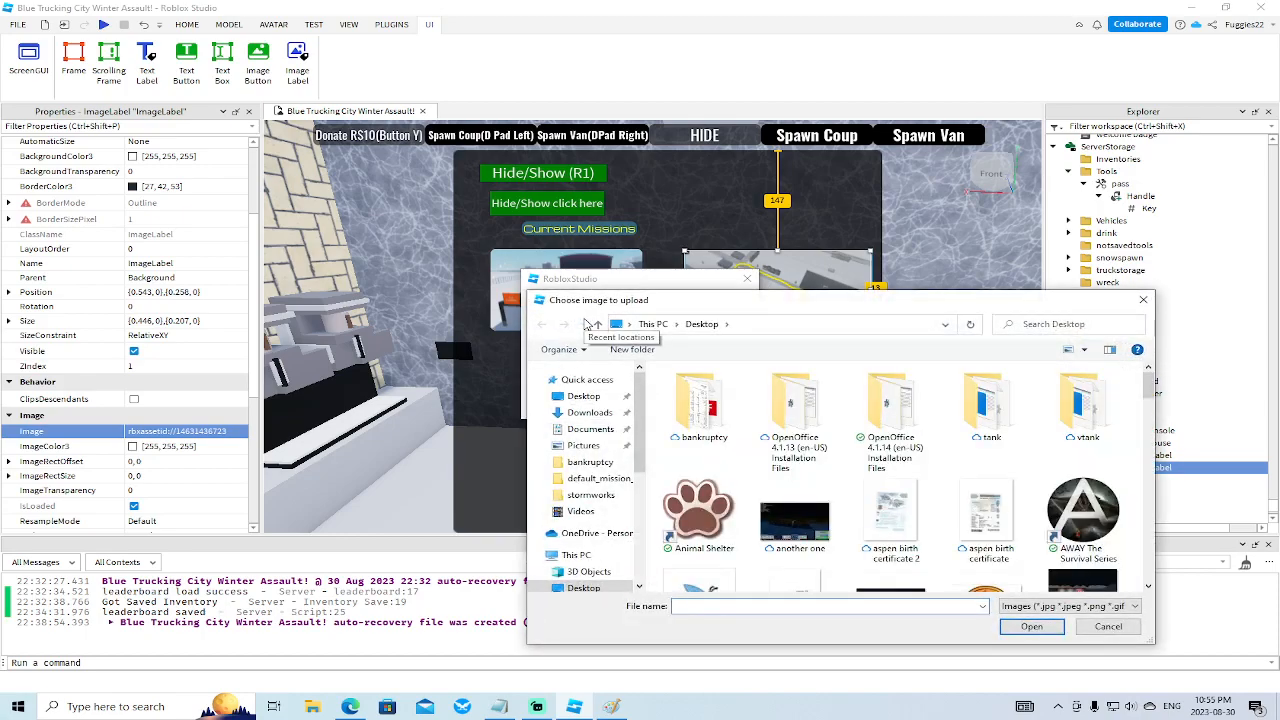
{"action": "type", "text": "turbogas"}
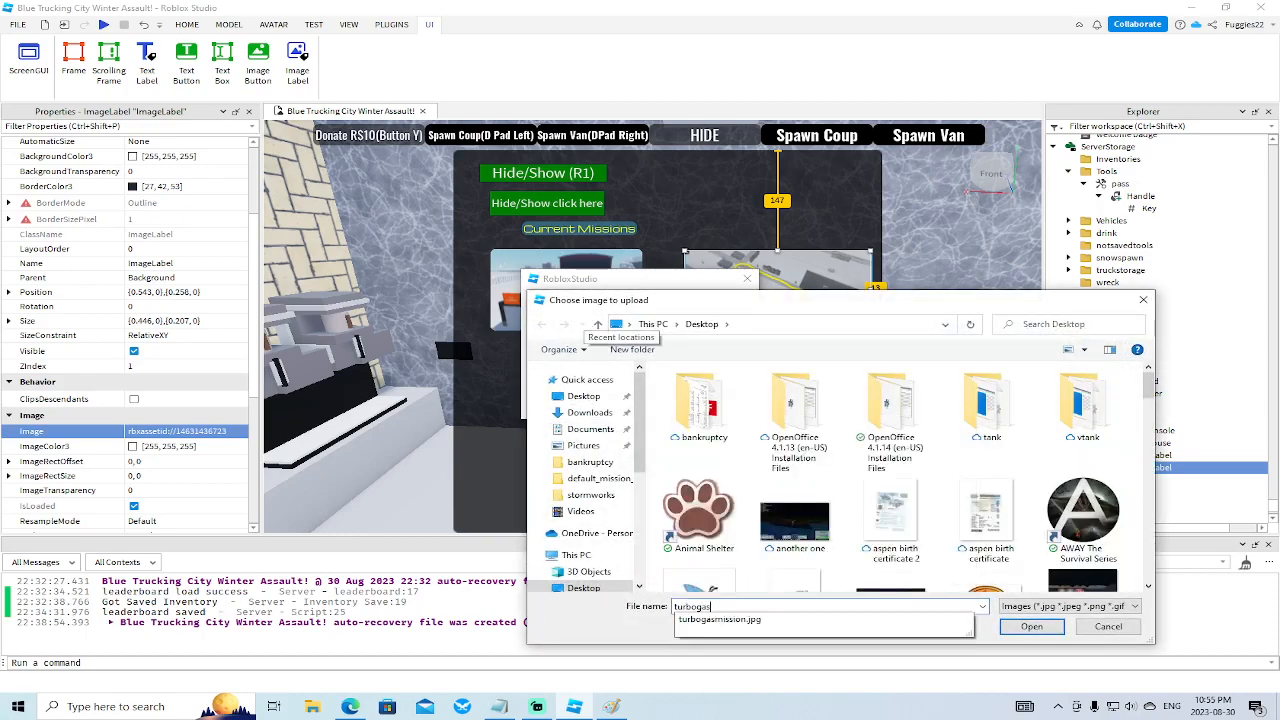
{"action": "left_click", "coordinate": [888, 619]}
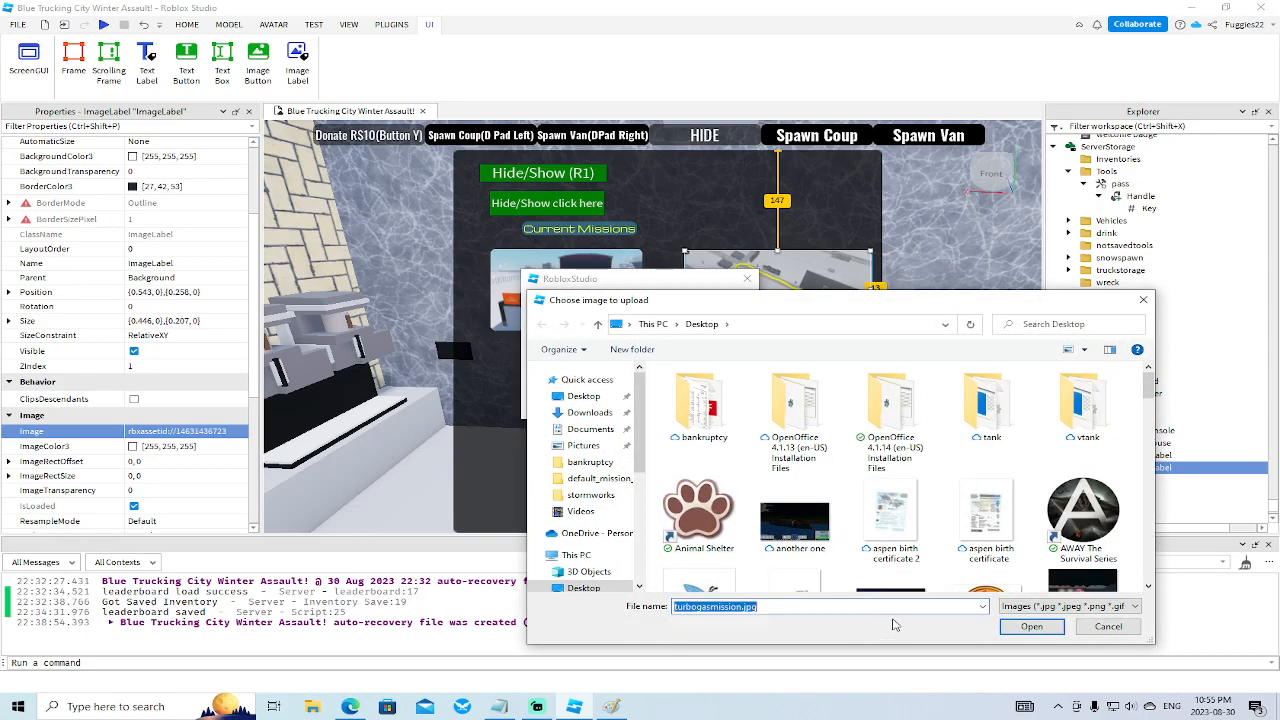
{"action": "left_click", "coordinate": [1025, 626]}
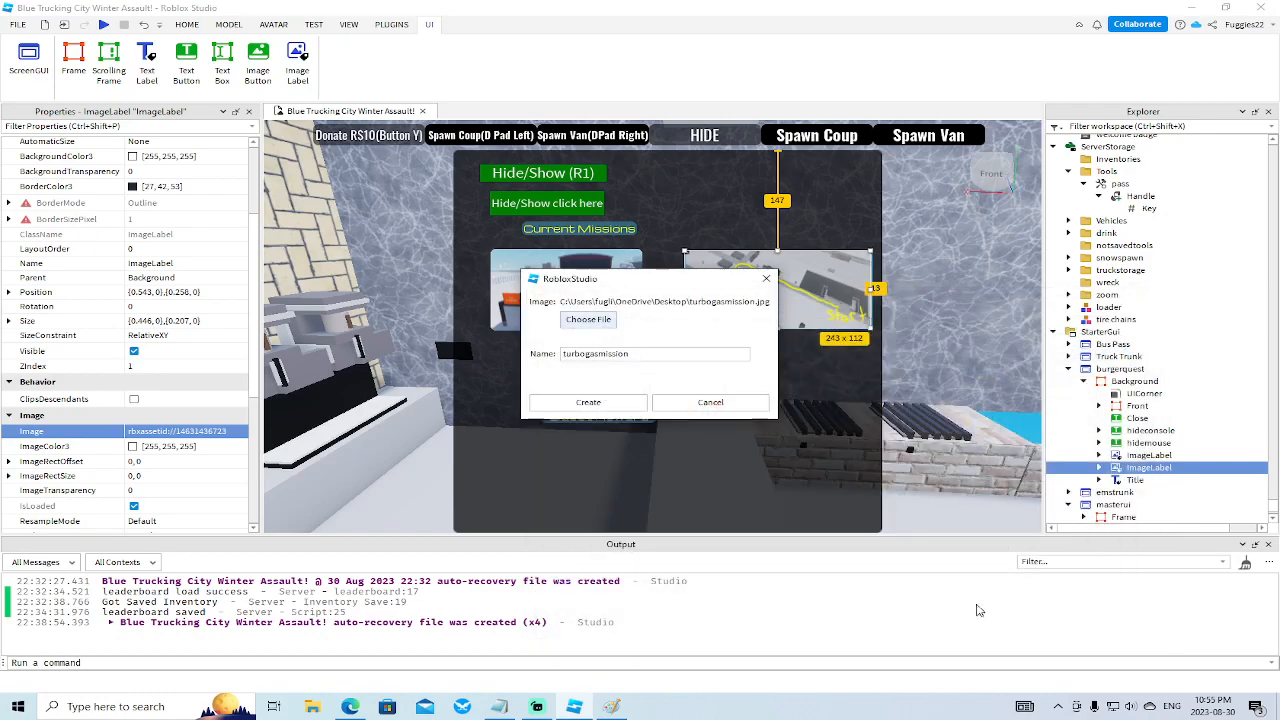
{"action": "left_click", "coordinate": [590, 402]}
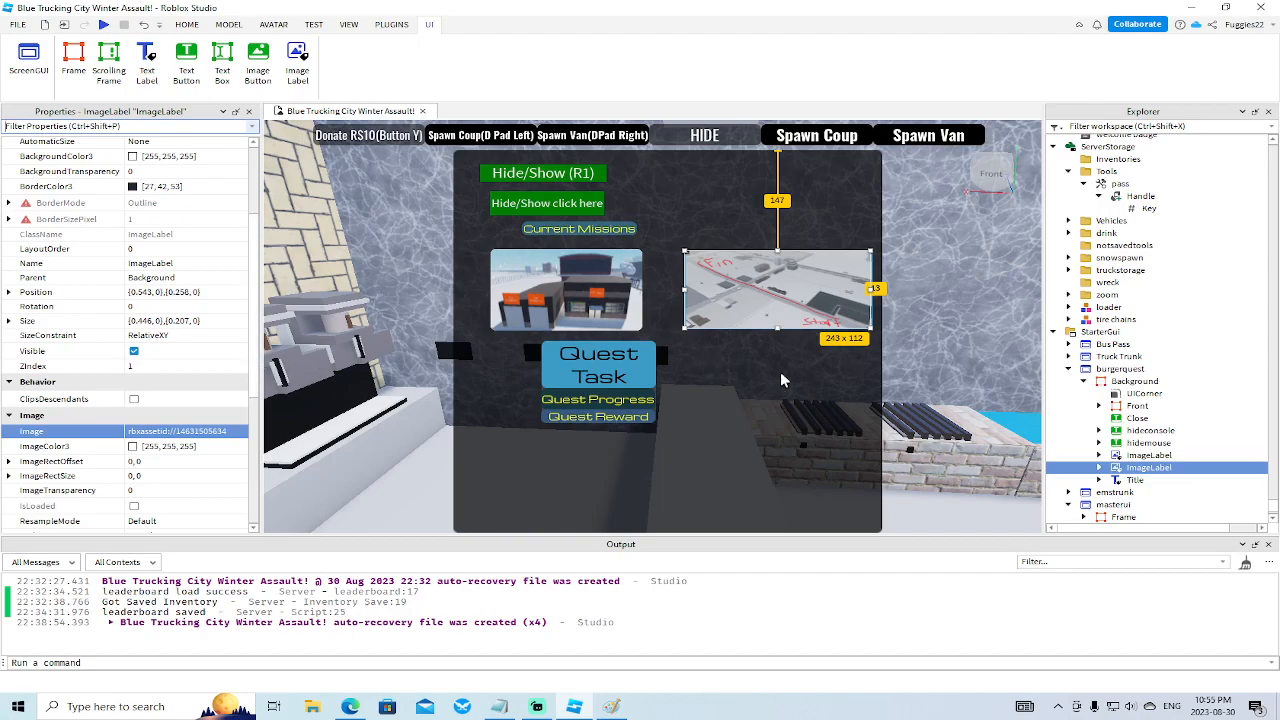
{"action": "right_click_drag", "start_coordinate": [934, 292], "coordinate": [936, 297]}
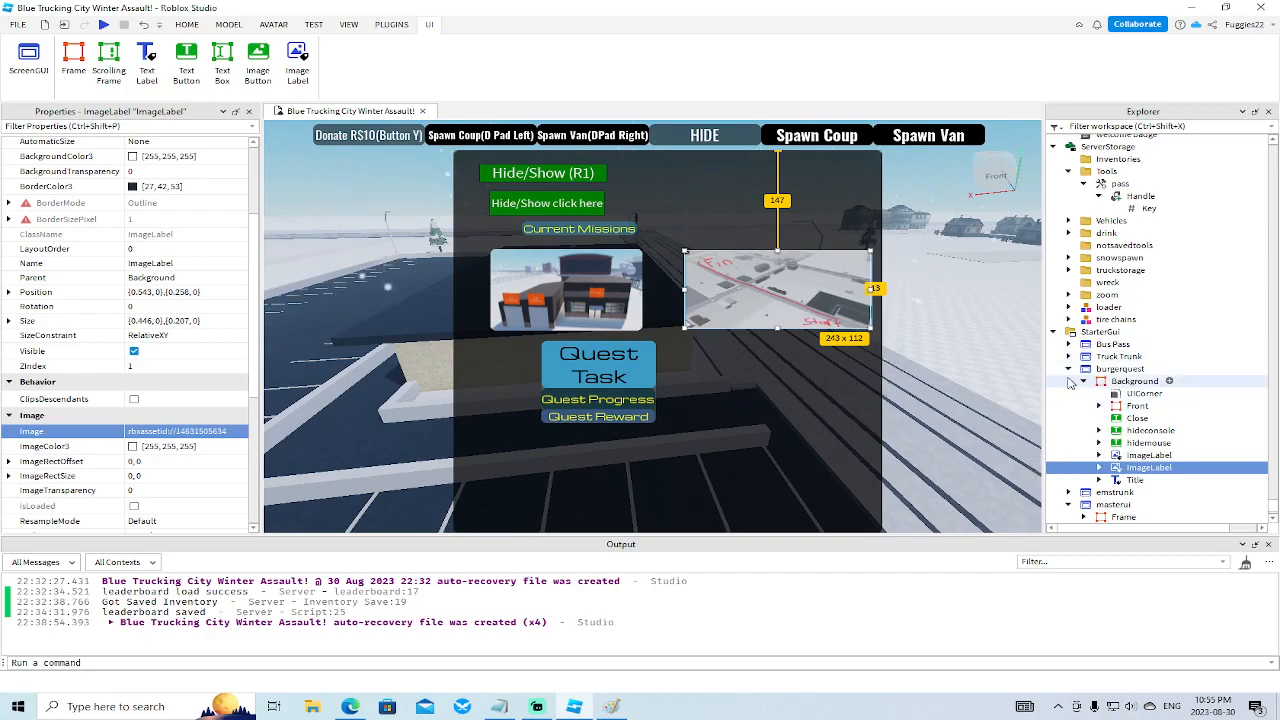
Hide the Background frame of the burgerquest ScreenGui.
{"action": "left_click", "coordinate": [1112, 385]}
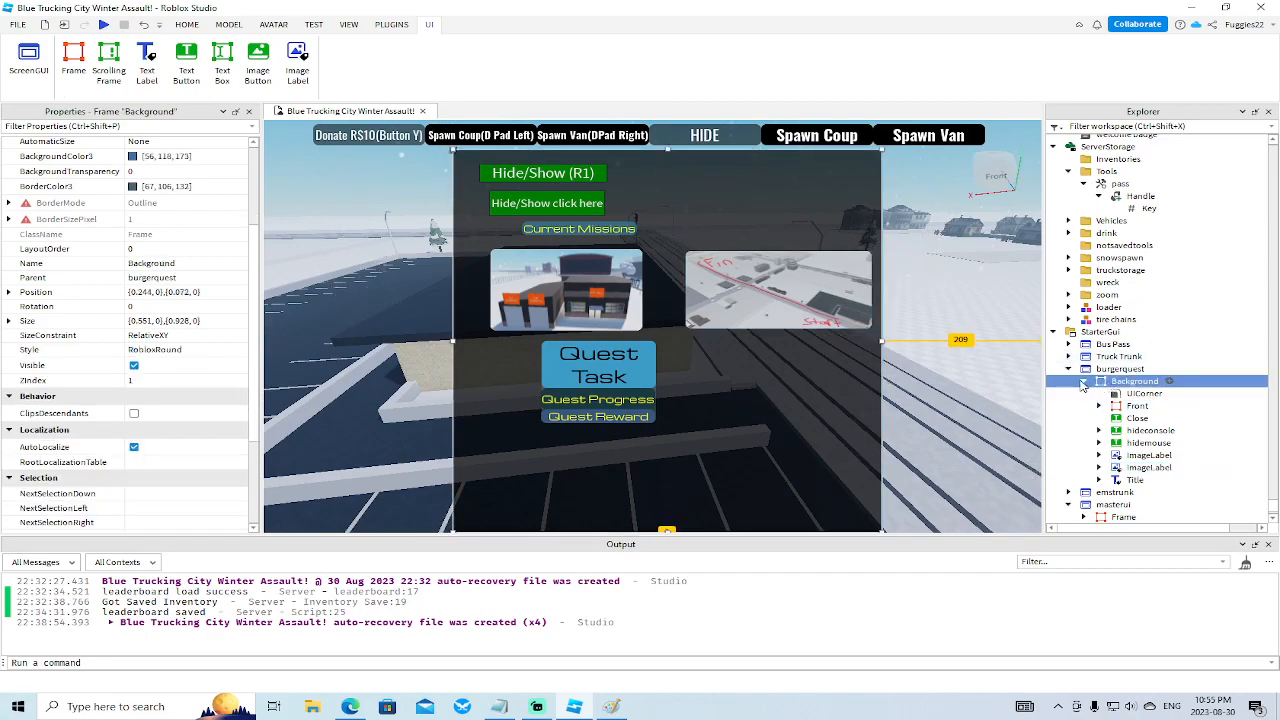
{"action": "left_click", "coordinate": [134, 366]}
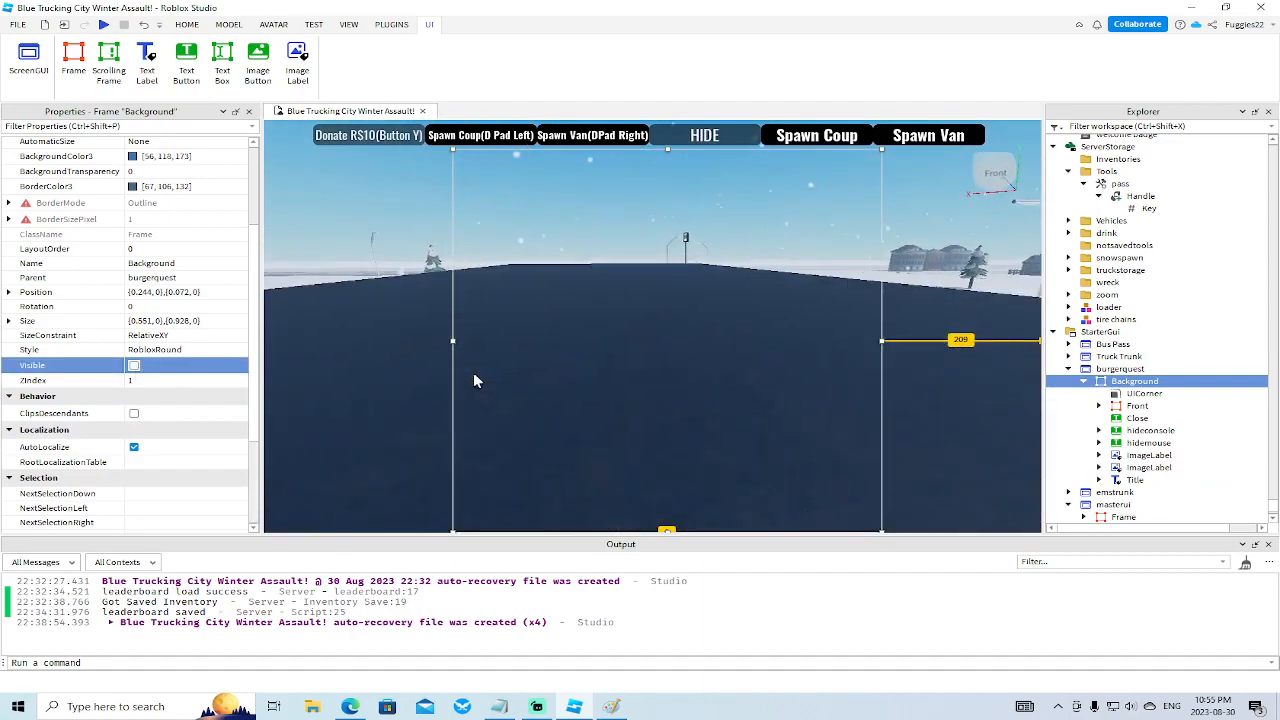
{"action": "scroll", "coordinate": [475, 373], "scroll_direction": "down", "scroll_amount": 6}
{"action": "right_click_drag", "start_coordinate": [475, 373], "coordinate": [475, 373]}
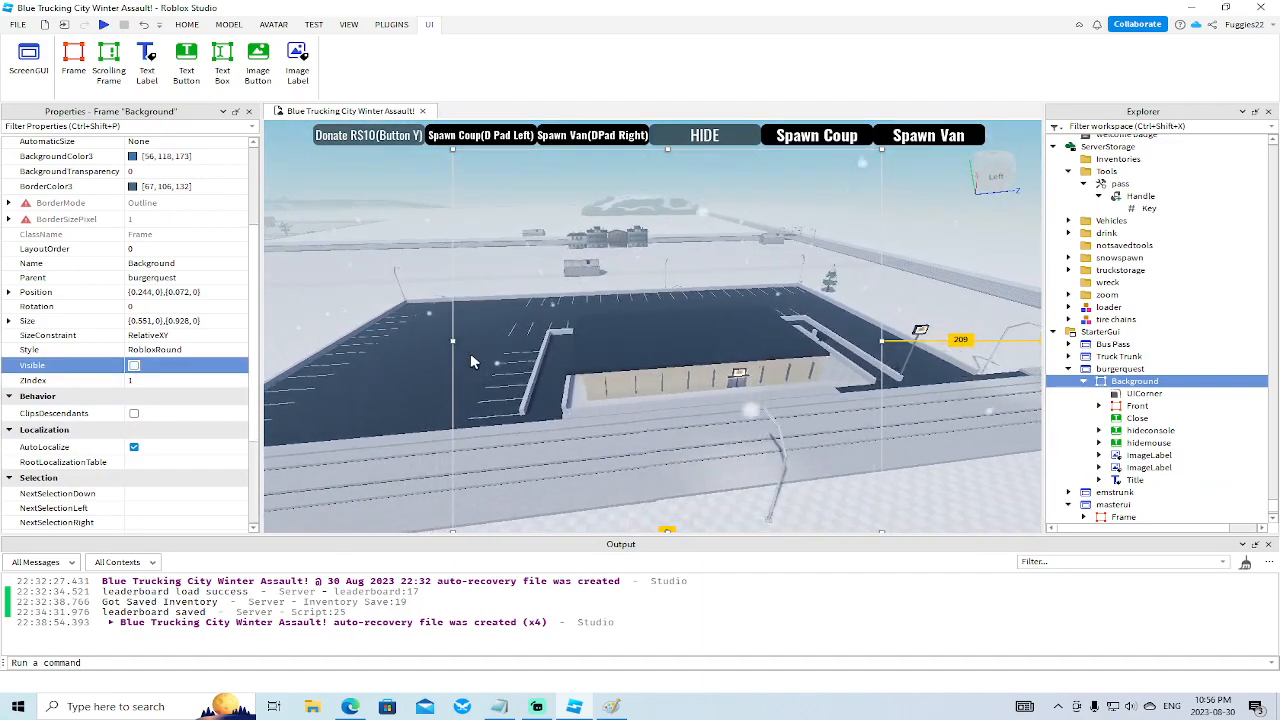
Clear the selection and tour the snowy map, examining the buildings along the roads and the office interior with the desks.
{"action": "left_click", "coordinate": [322, 182]}
{"action": "right_click_drag", "start_coordinate": [474, 214], "coordinate": [526, 225]}
{"action": "key", "text": "w"}
{"action": "key", "text": "w"}
{"action": "key", "text": "w"}
{"action": "key", "text": "w"}
{"action": "key", "text": "w"}
{"action": "key", "text": "w"}
{"action": "key", "text": "w"}
{"action": "key", "text": "w"}
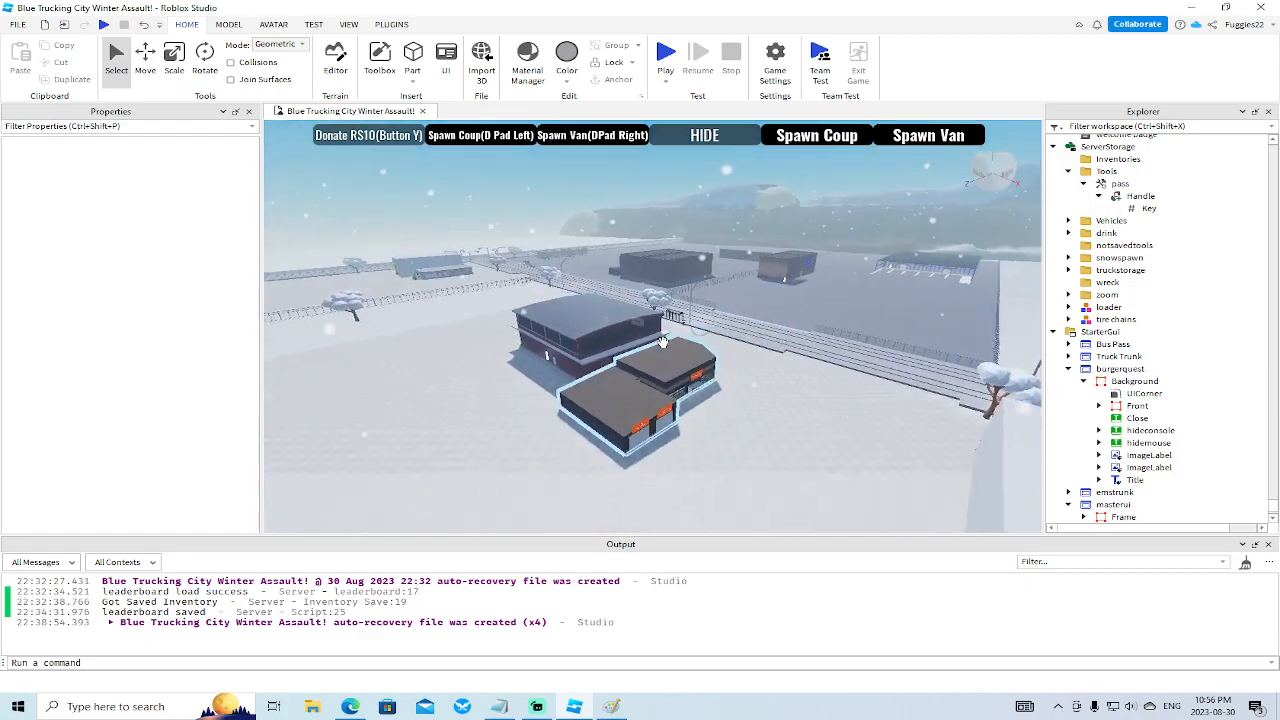
{"action": "key", "text": "d"}
{"action": "right_click_drag", "start_coordinate": [662, 342], "coordinate": [718, 314]}
{"action": "key", "text": "w"}
{"action": "key", "text": "w"}
{"action": "key", "text": "w"}
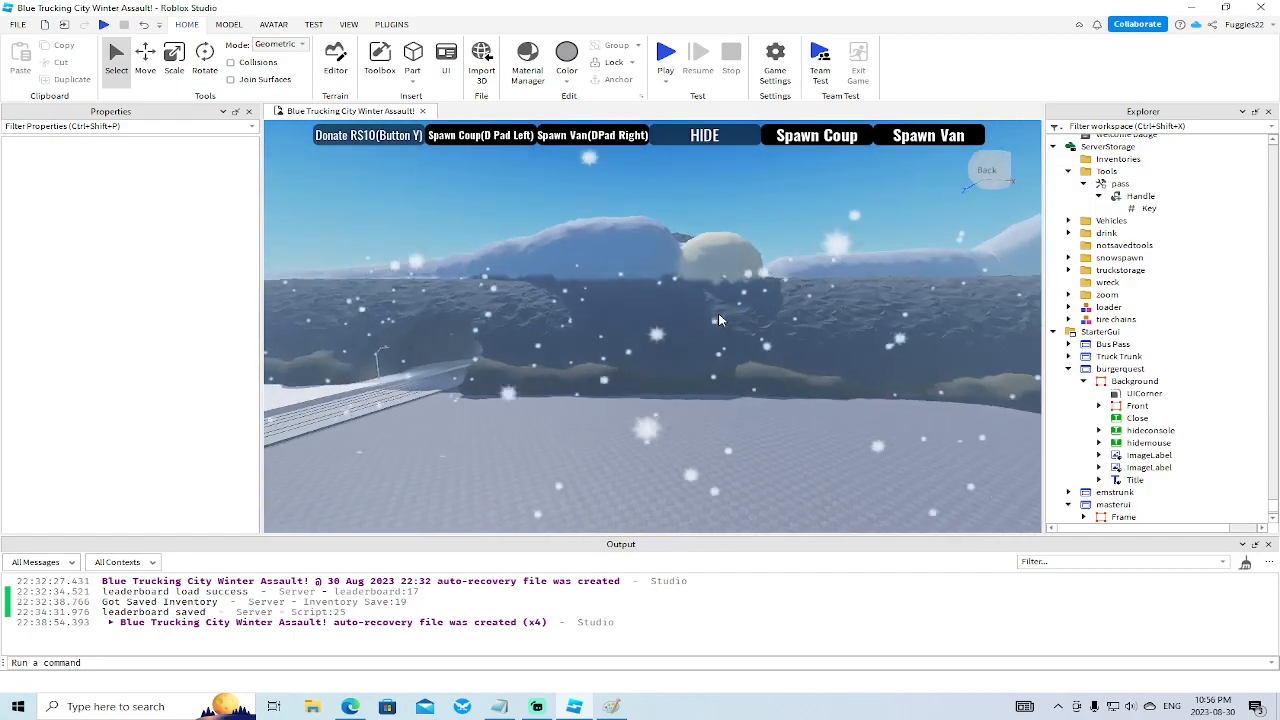
{"action": "key", "text": "w"}
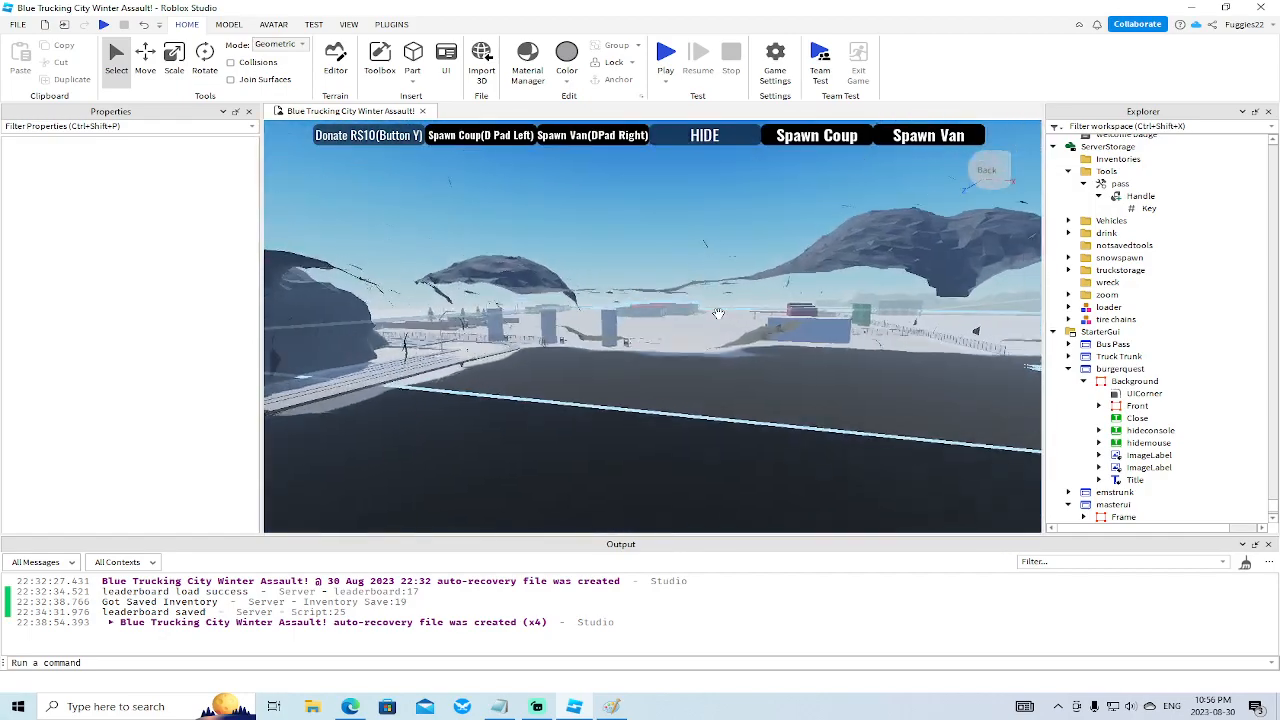
{"action": "key", "text": "w"}
{"action": "right_click_drag", "start_coordinate": [718, 314], "coordinate": [718, 314]}
{"action": "key", "text": "w"}
{"action": "key", "text": "w"}
{"action": "key", "text": "s"}
{"action": "key", "text": "e"}
{"action": "key", "text": "w"}
{"action": "key", "text": "w"}
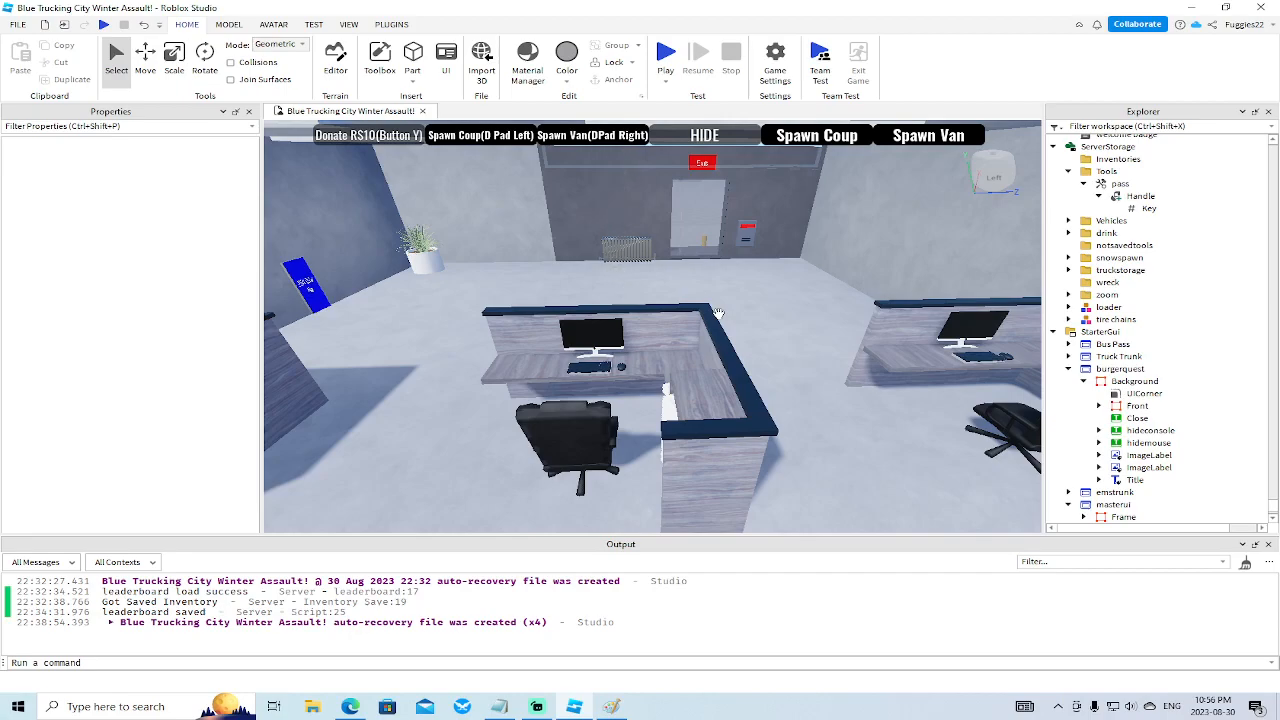
{"action": "key", "text": "w"}
Examine the town's roads, house rows, parking lots and surrounding mountains from the air.
{"action": "right_click_drag", "start_coordinate": [843, 349], "coordinate": [845, 356]}
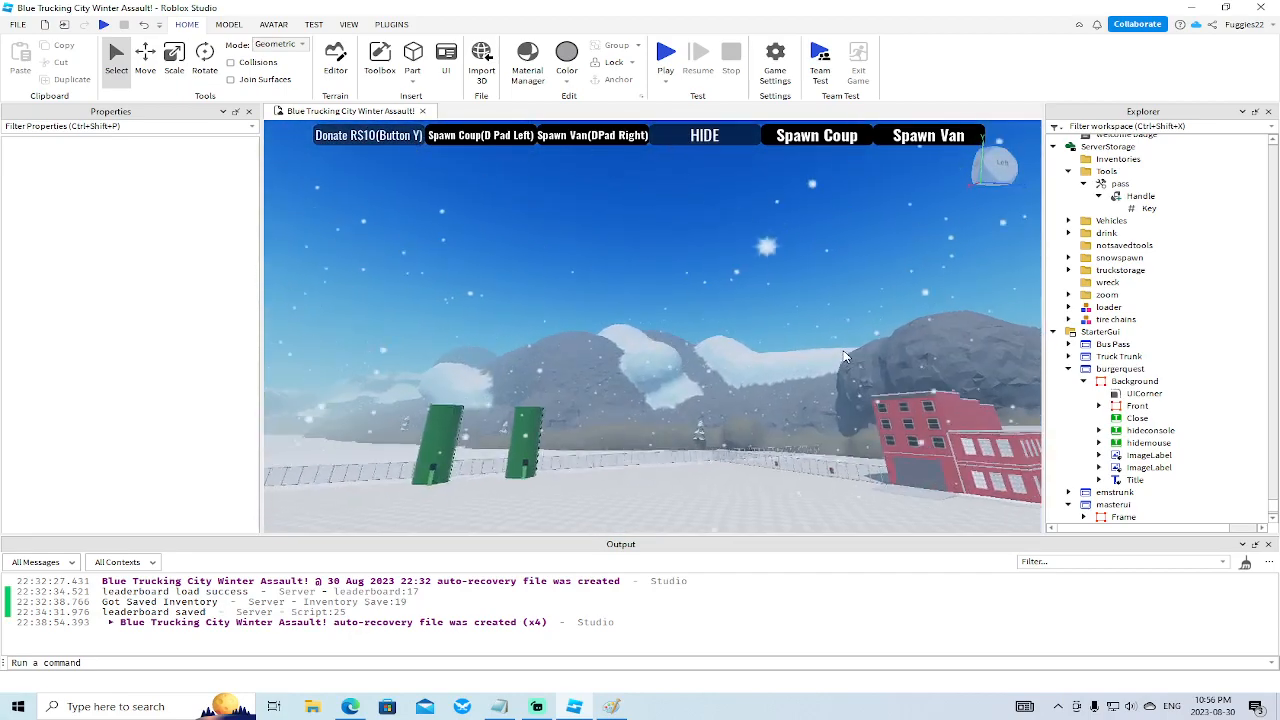
{"action": "key", "text": "w"}
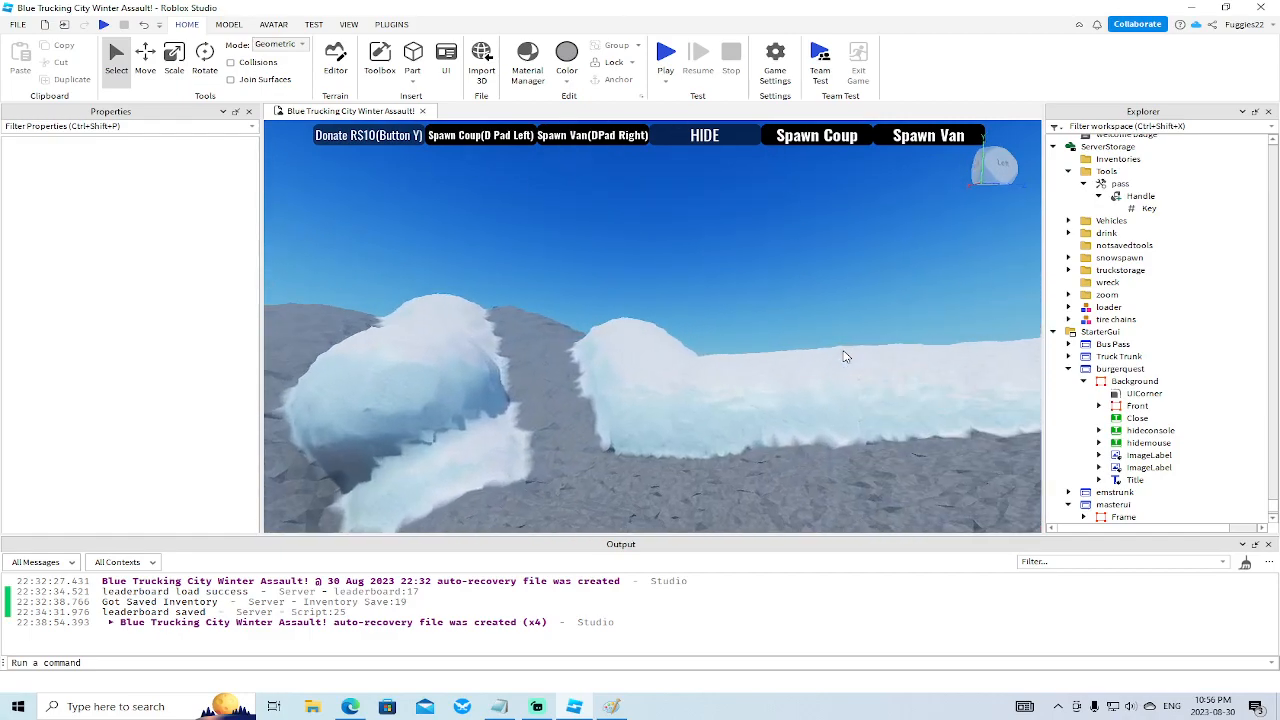
{"action": "key", "text": "w"}
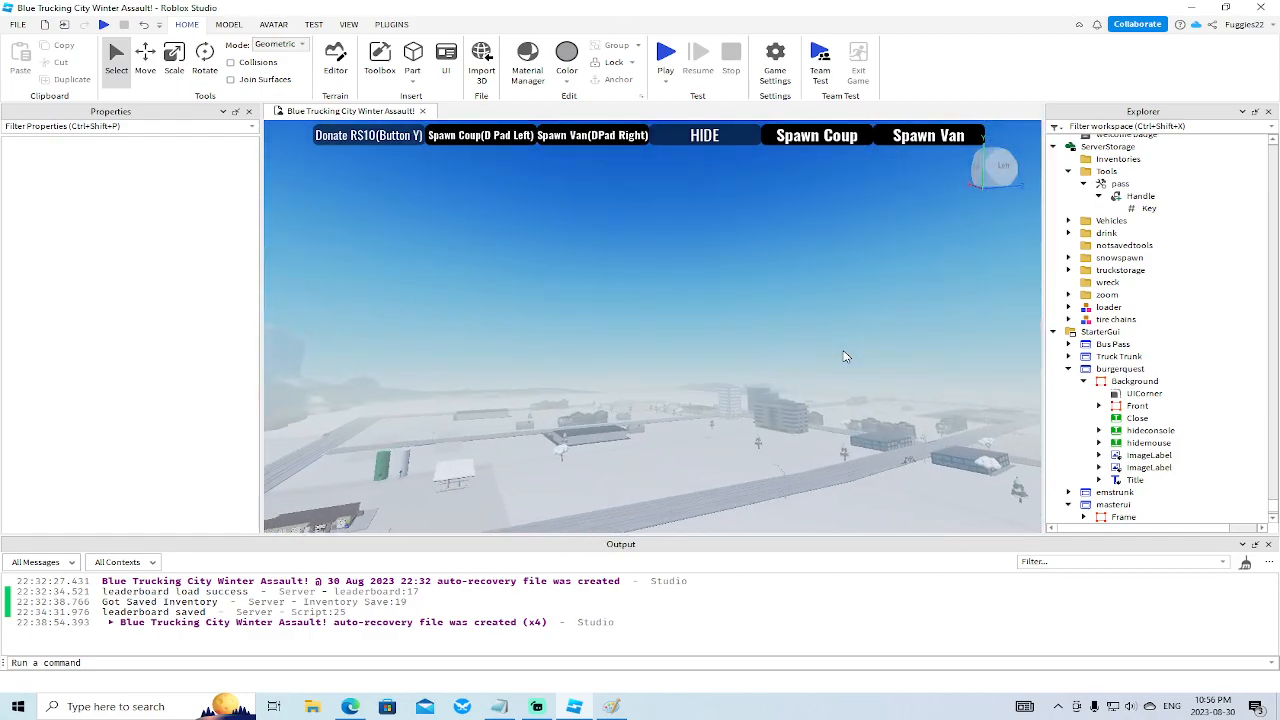
{"action": "key", "text": "w"}
{"action": "right_click_drag", "start_coordinate": [845, 356], "coordinate": [843, 349]}
{"action": "key", "text": "w"}
{"action": "key", "text": "s"}
{"action": "right_click_drag", "start_coordinate": [703, 380], "coordinate": [671, 380]}
{"action": "key", "text": "w"}
{"action": "key", "text": "w"}
{"action": "key", "text": "s"}
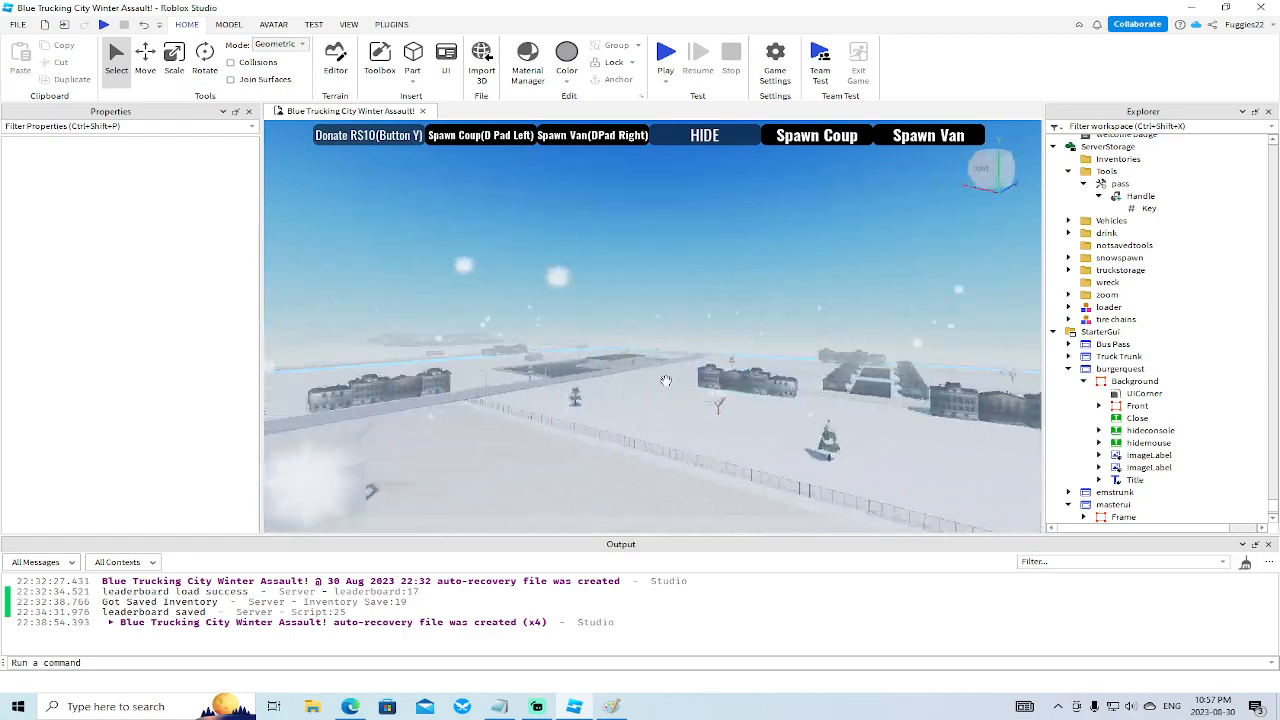
{"action": "right_click_drag", "start_coordinate": [671, 380], "coordinate": [671, 380]}
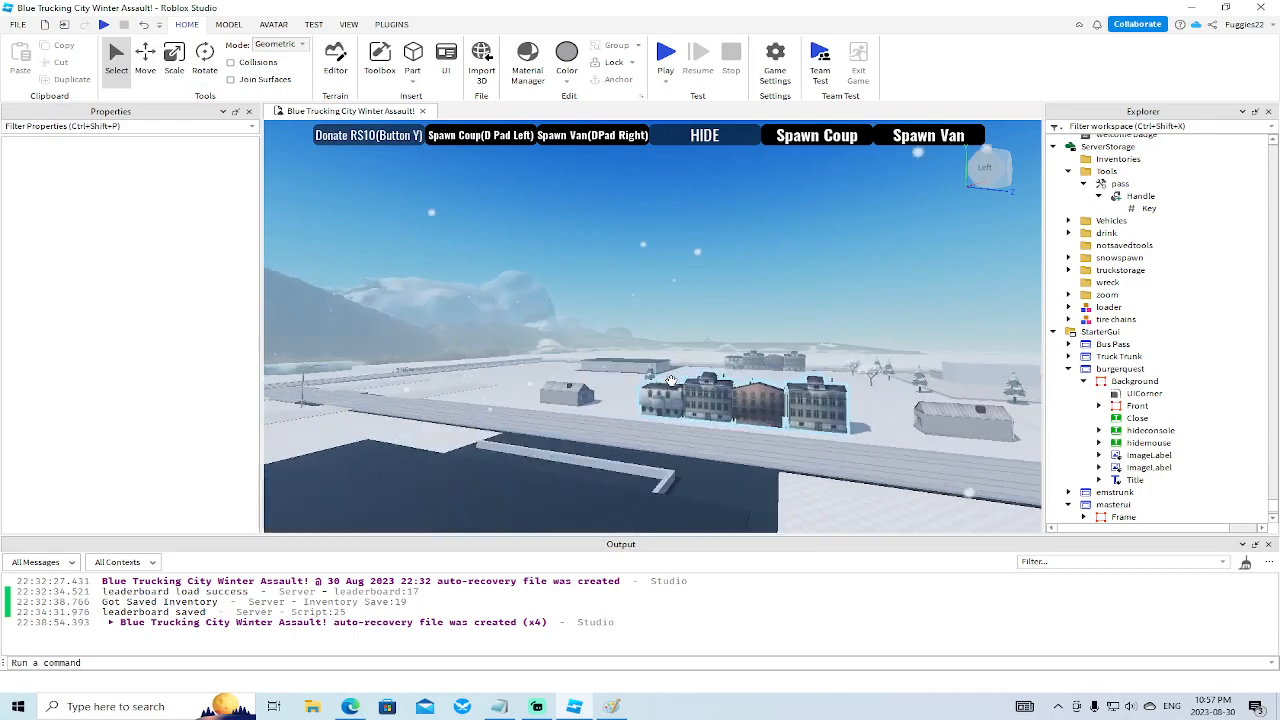
{"action": "key", "text": "w"}
{"action": "right_click_drag", "start_coordinate": [671, 380], "coordinate": [671, 380]}
{"action": "key", "text": "w"}
{"action": "key", "text": "w"}
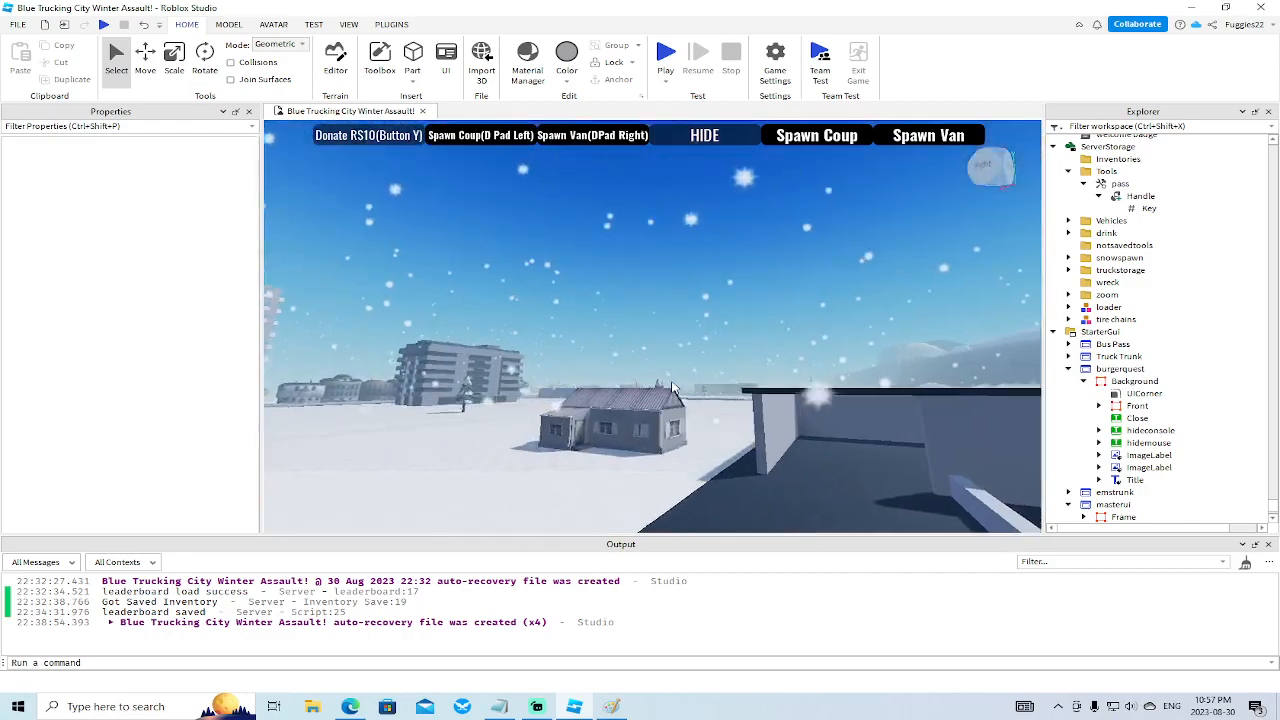
{"action": "key", "text": "w"}
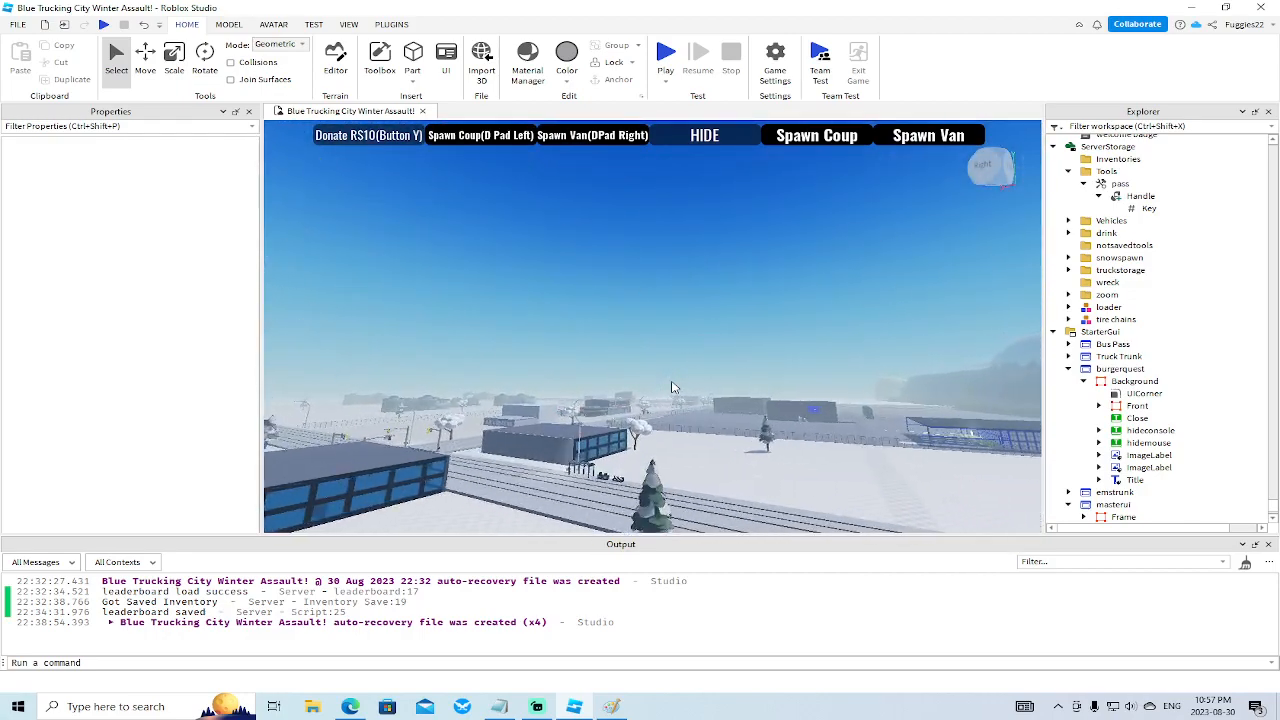
{"action": "key", "text": "w"}
{"action": "right_click_drag", "start_coordinate": [671, 380], "coordinate": [671, 380]}
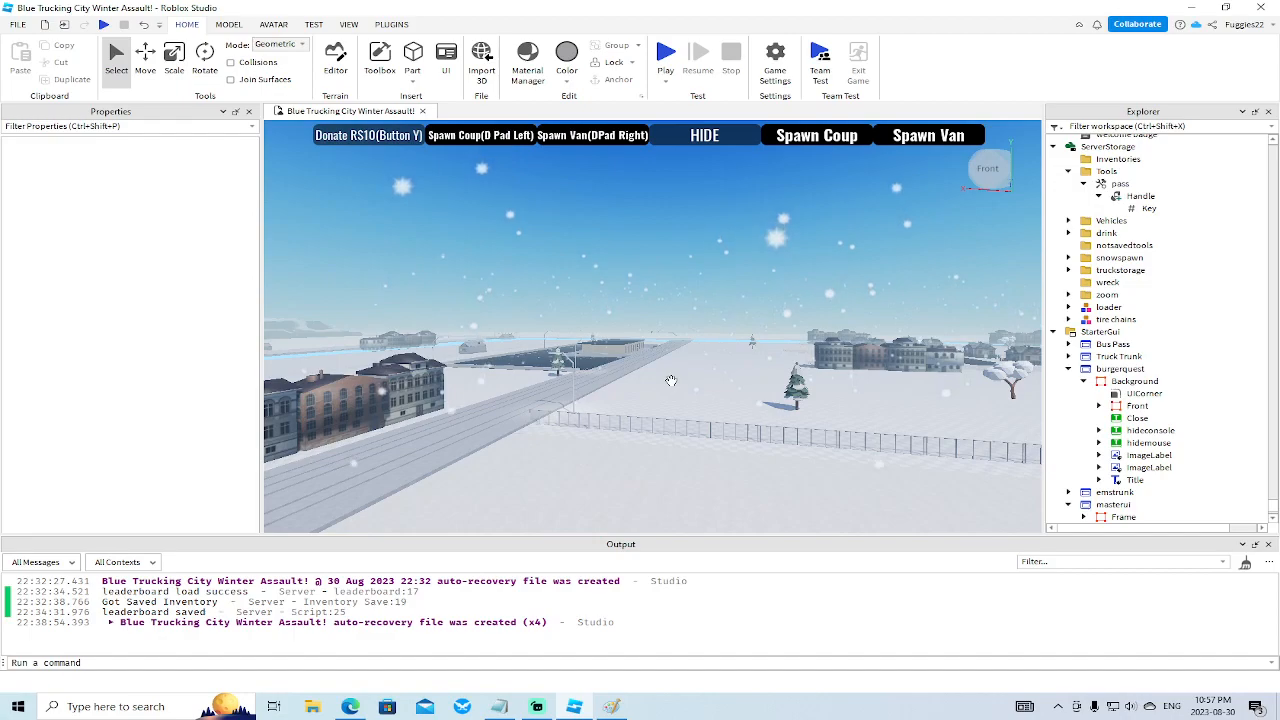
{"action": "right_click_drag", "start_coordinate": [688, 422], "coordinate": [718, 417]}
{"action": "scroll", "coordinate": [688, 422], "scroll_direction": "up", "scroll_amount": 5}
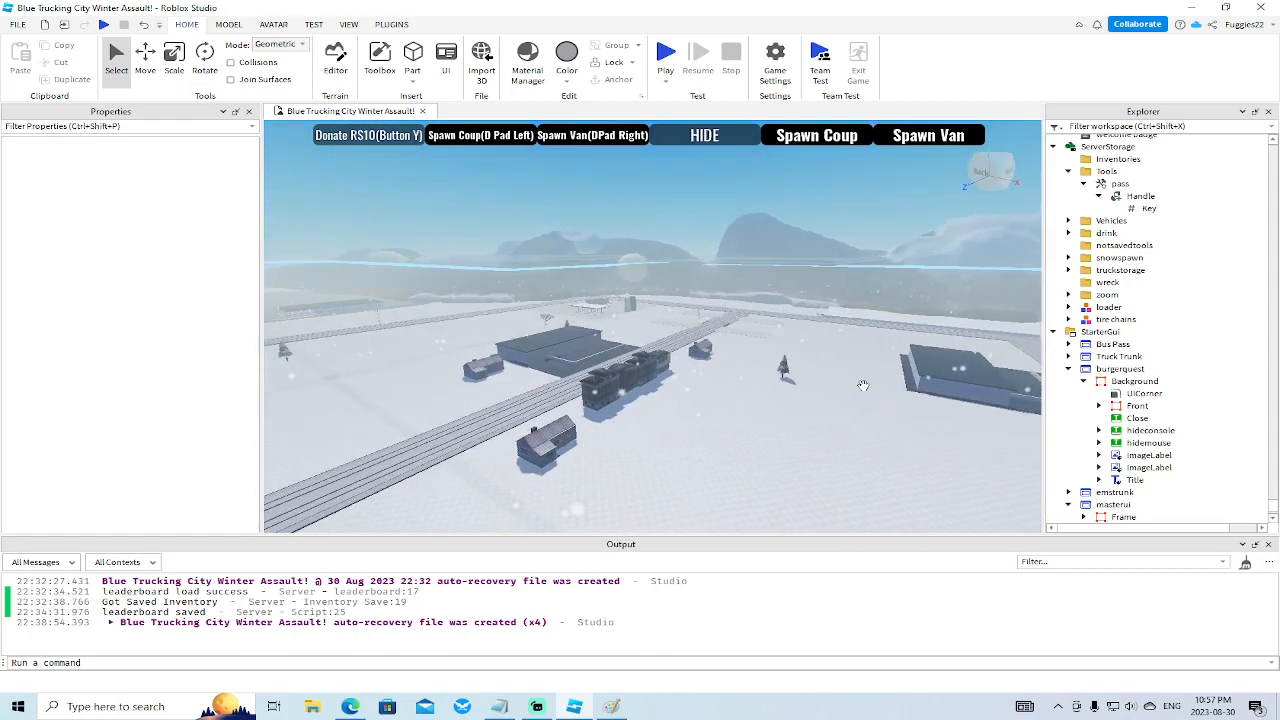
{"action": "right_click_drag", "start_coordinate": [865, 383], "coordinate": [865, 383]}
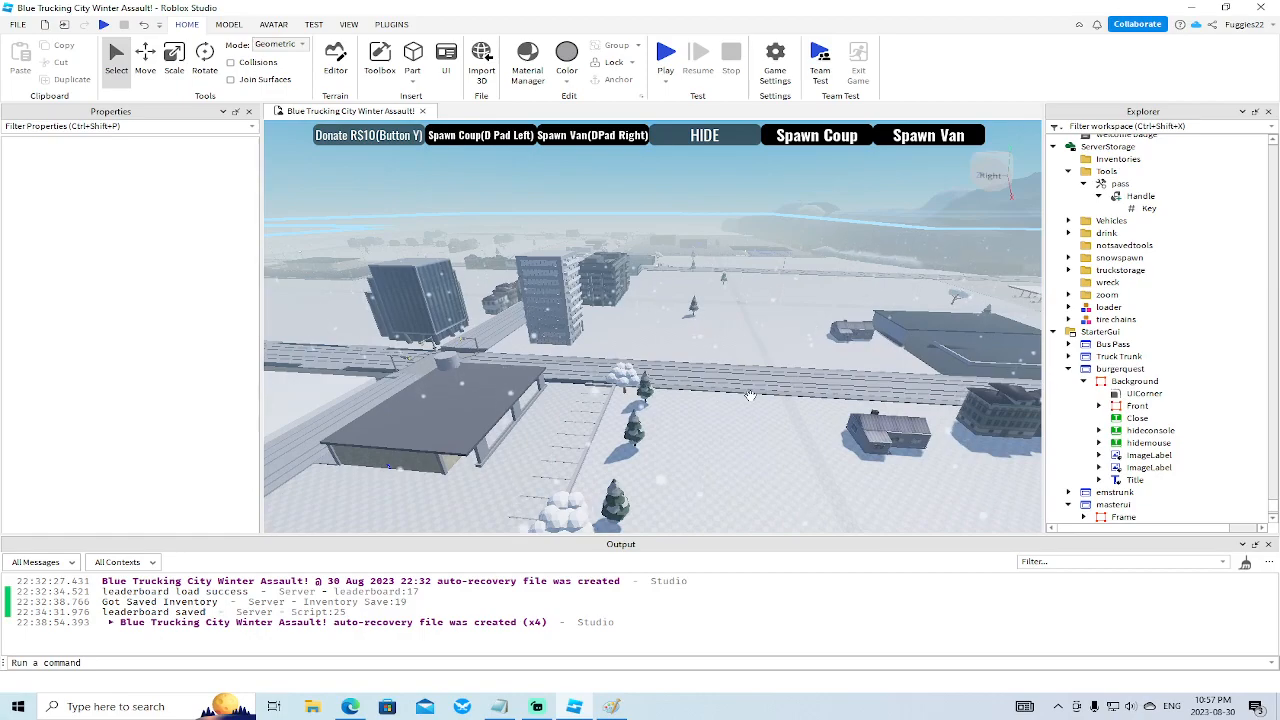
{"action": "right_click_drag", "start_coordinate": [751, 391], "coordinate": [751, 389]}
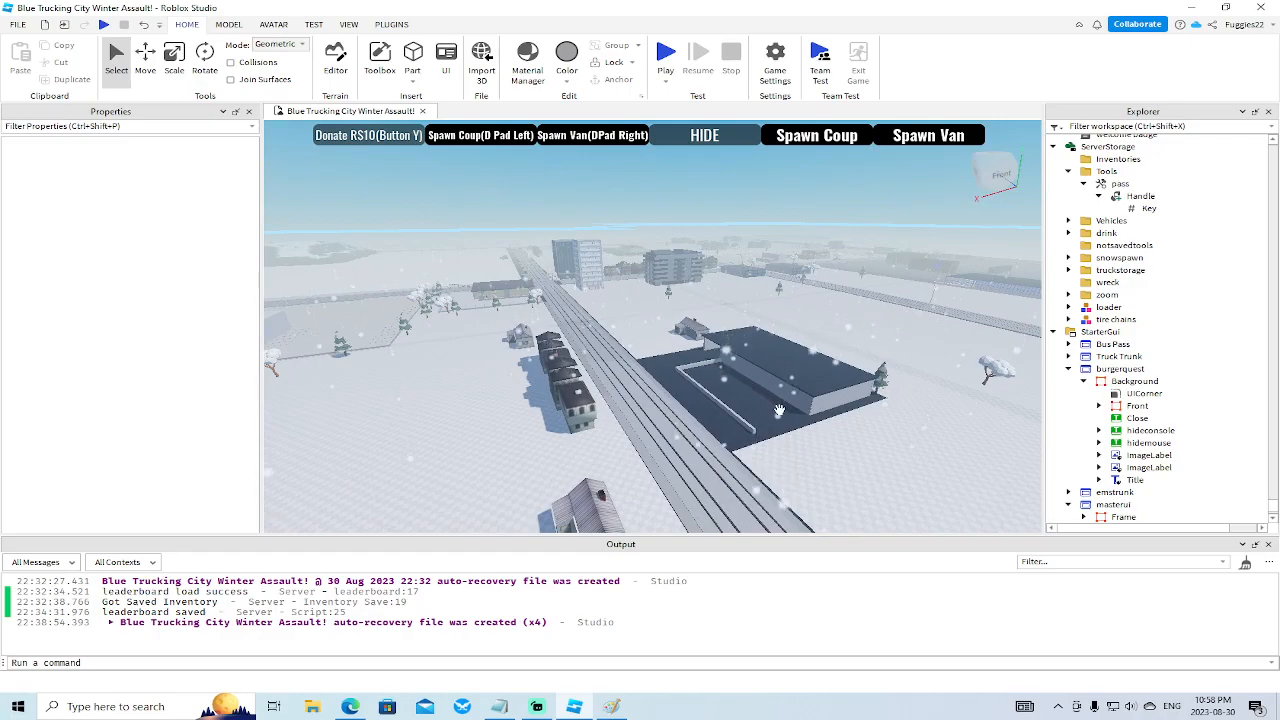
Check the recording in Streamlabs Desktop and switch back to Roblox Studio.
{"action": "left_click", "coordinate": [545, 705]}
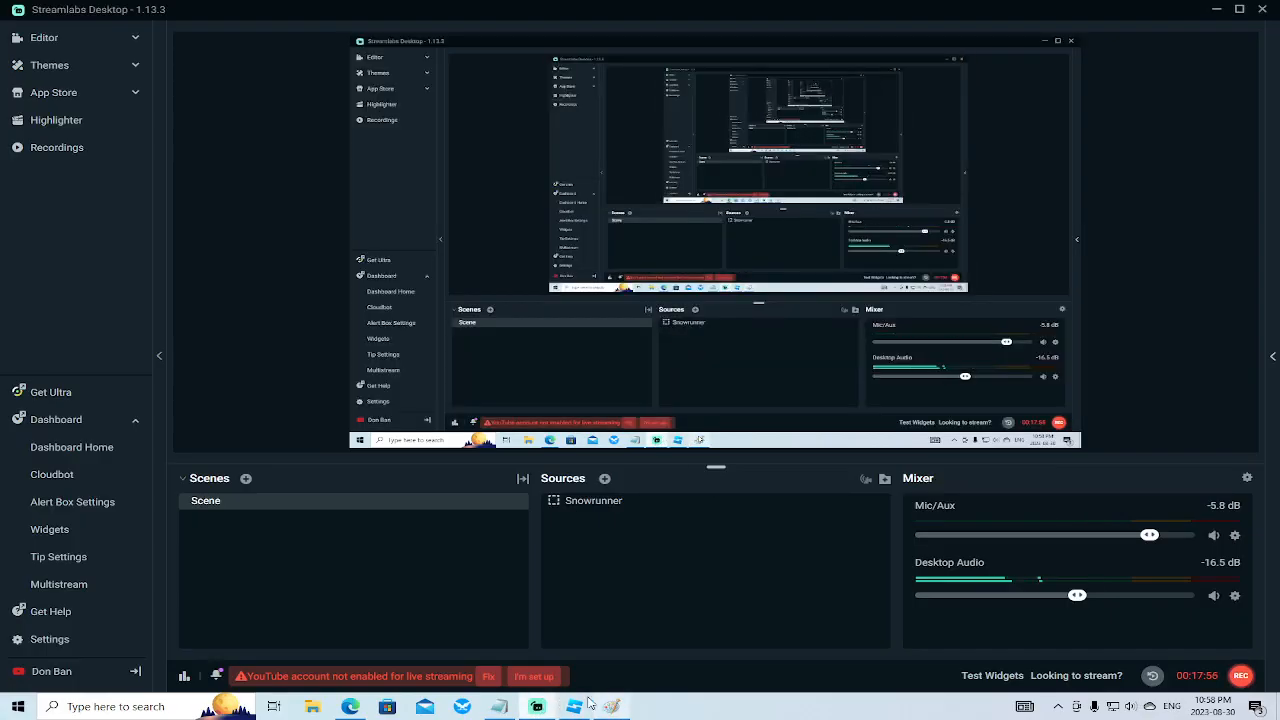
{"action": "left_click", "coordinate": [575, 707]}
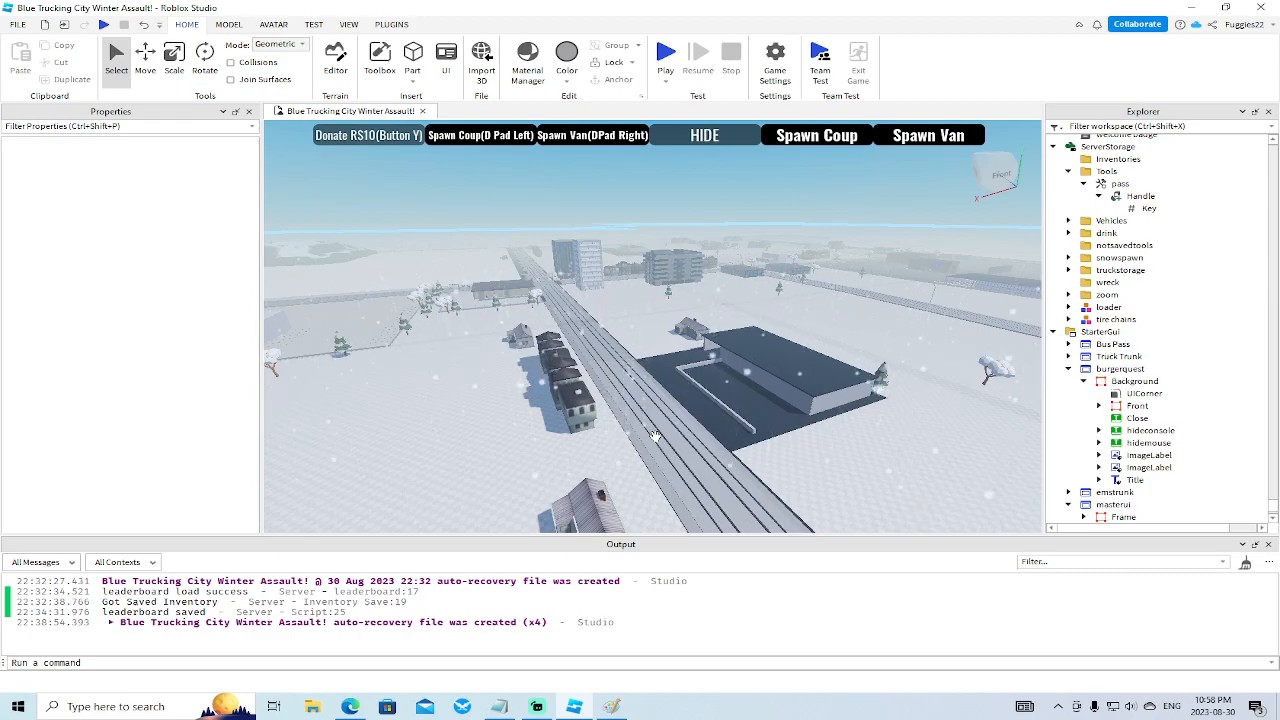
Examine the overall city layout and the main road intersection from high above.
{"action": "right_click_drag", "start_coordinate": [751, 387], "coordinate": [749, 378]}
{"action": "scroll", "coordinate": [749, 378], "scroll_direction": "down", "scroll_amount": 4}
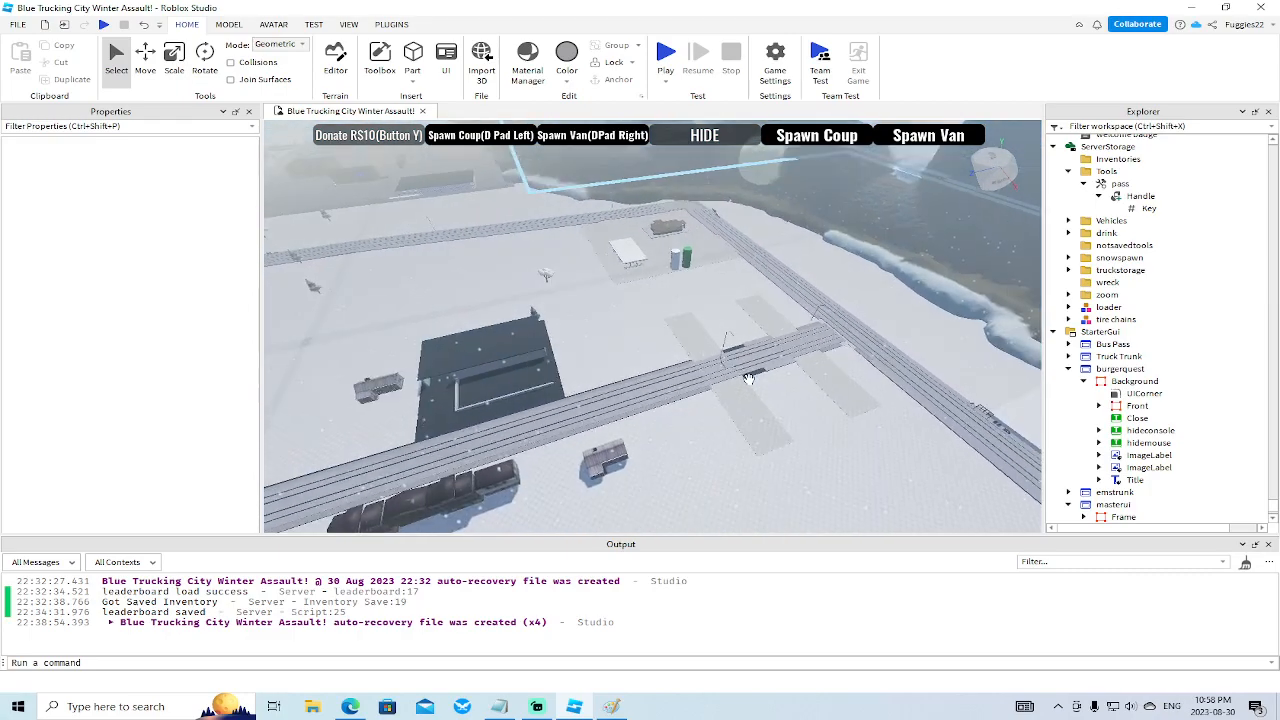
{"action": "scroll", "coordinate": [749, 378], "scroll_direction": "down", "scroll_amount": 3}
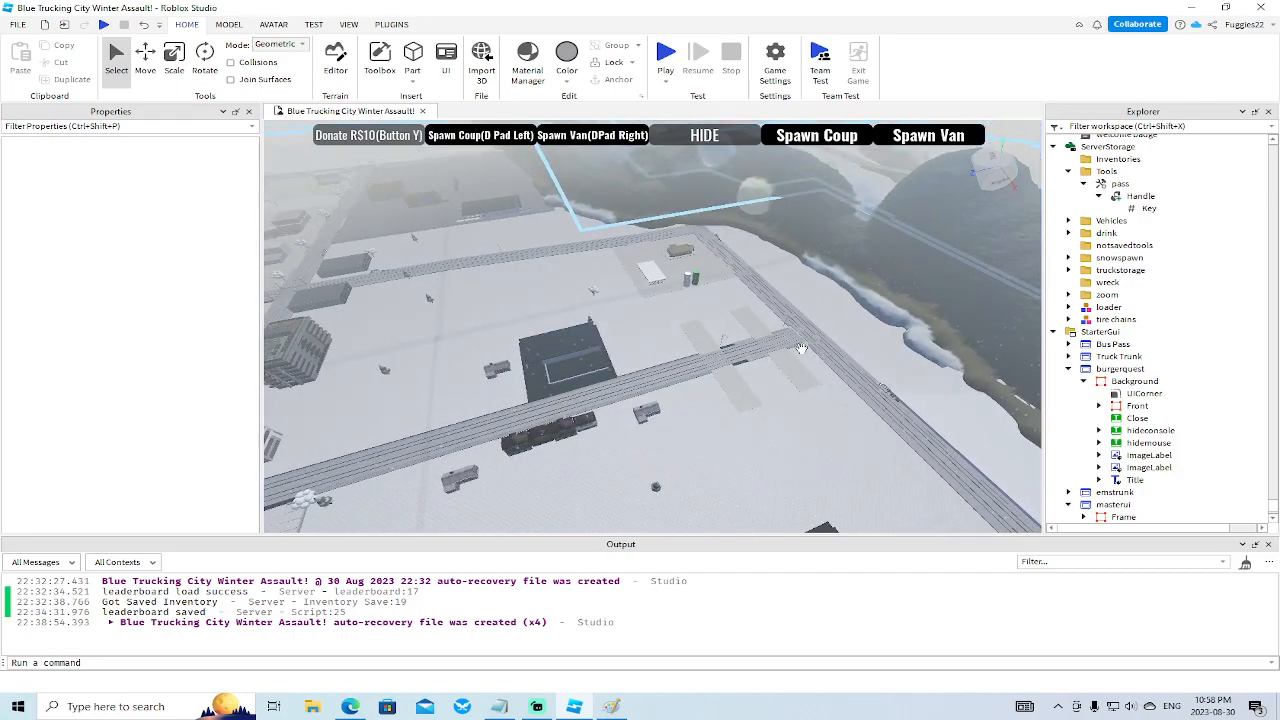
{"action": "right_click_drag", "start_coordinate": [778, 350], "coordinate": [778, 350]}
{"action": "scroll", "coordinate": [778, 350], "scroll_direction": "up", "scroll_amount": 3}
{"action": "key", "text": "w"}
{"action": "key", "text": "w"}
{"action": "key", "text": "s"}
{"action": "key", "text": "a"}
{"action": "key", "text": "s"}
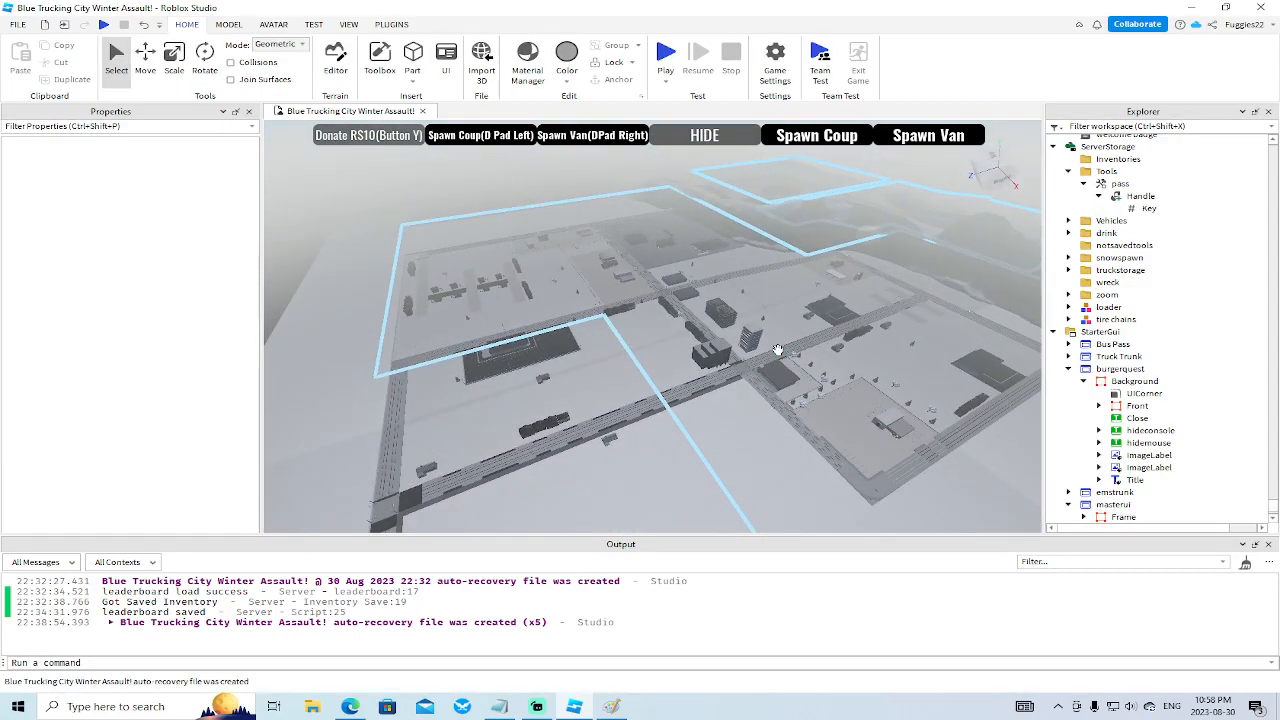
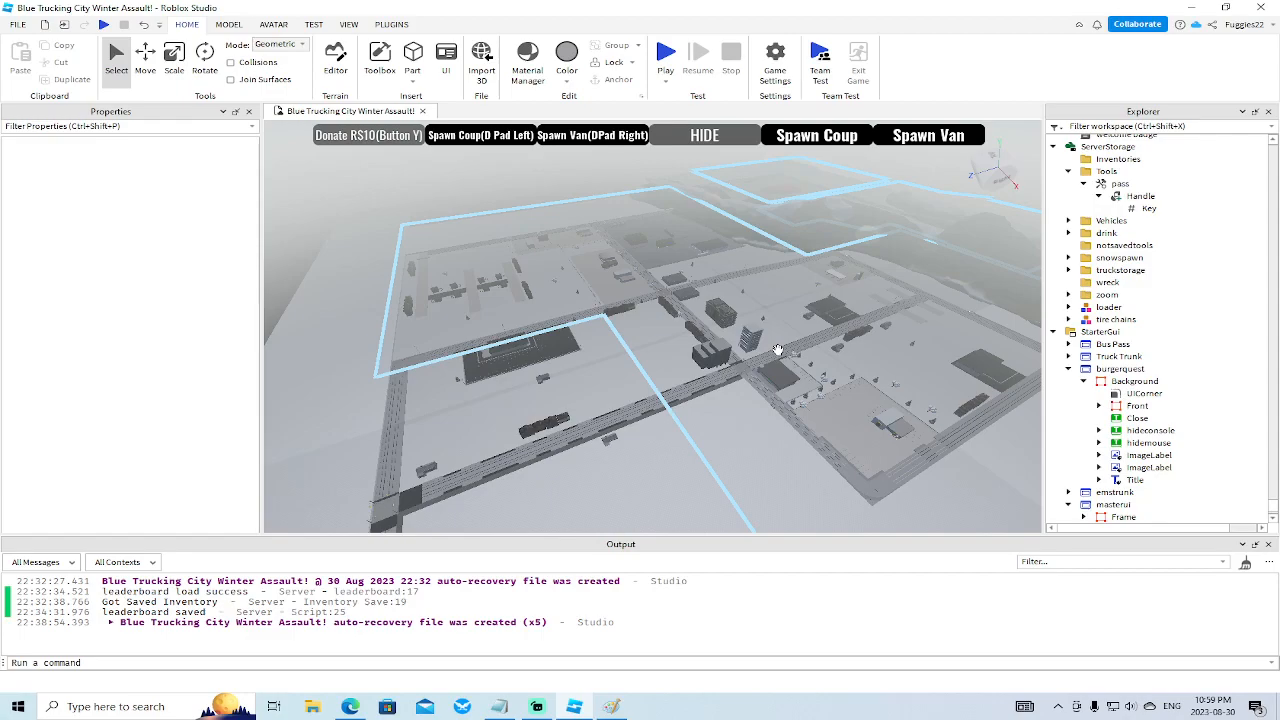
{"action": "scroll", "coordinate": [777, 350], "scroll_direction": "up", "scroll_amount": 5}
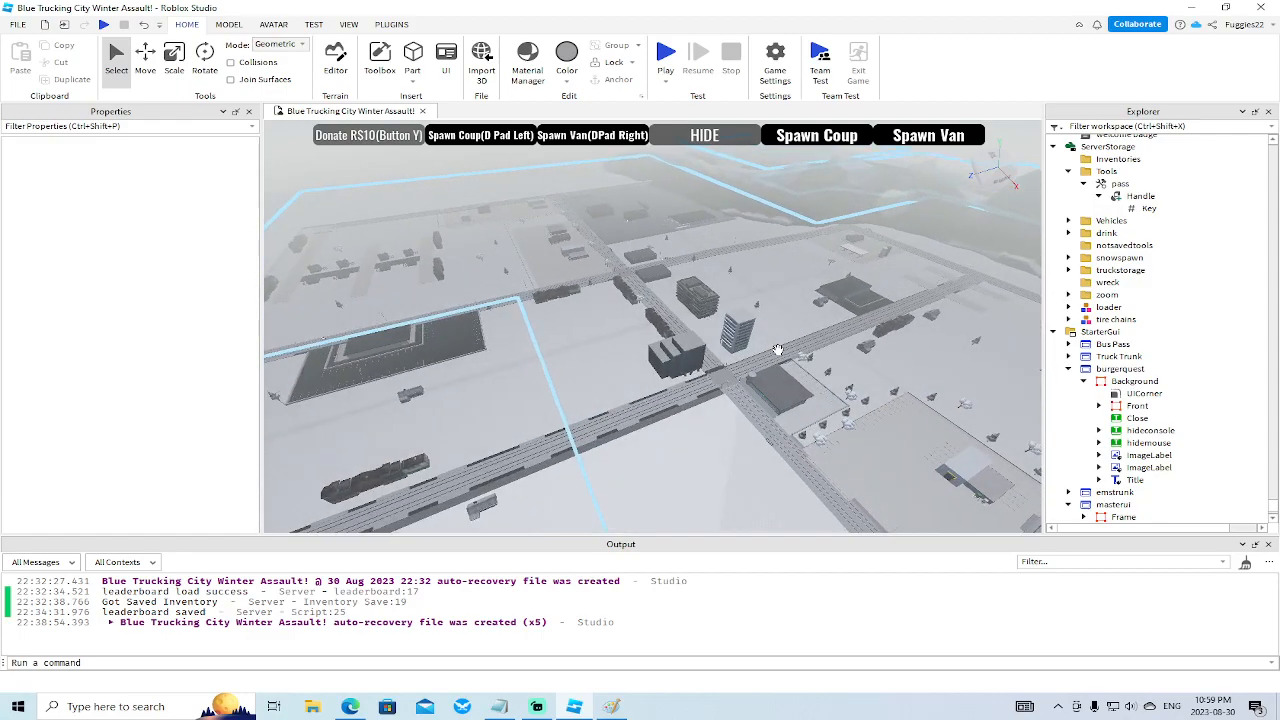
{"action": "scroll", "coordinate": [777, 350], "scroll_direction": "up", "scroll_amount": 5}
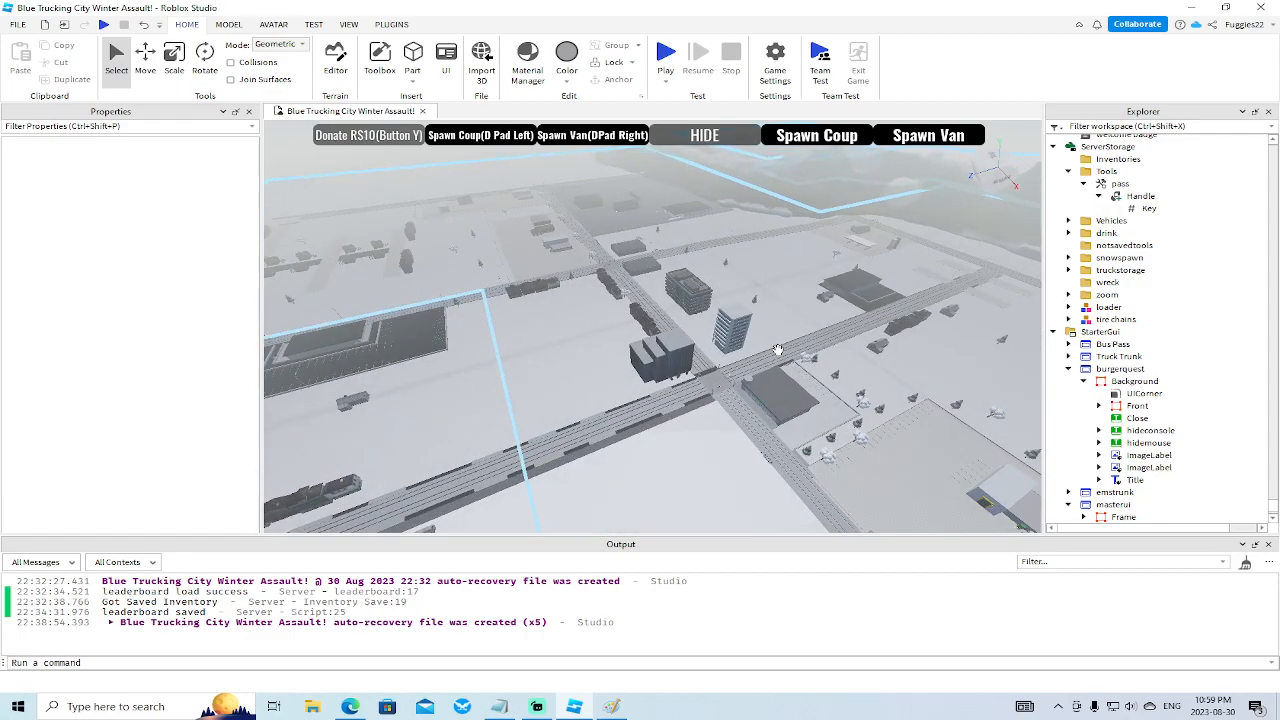
{"action": "scroll", "coordinate": [777, 350], "scroll_direction": "up", "scroll_amount": 8}
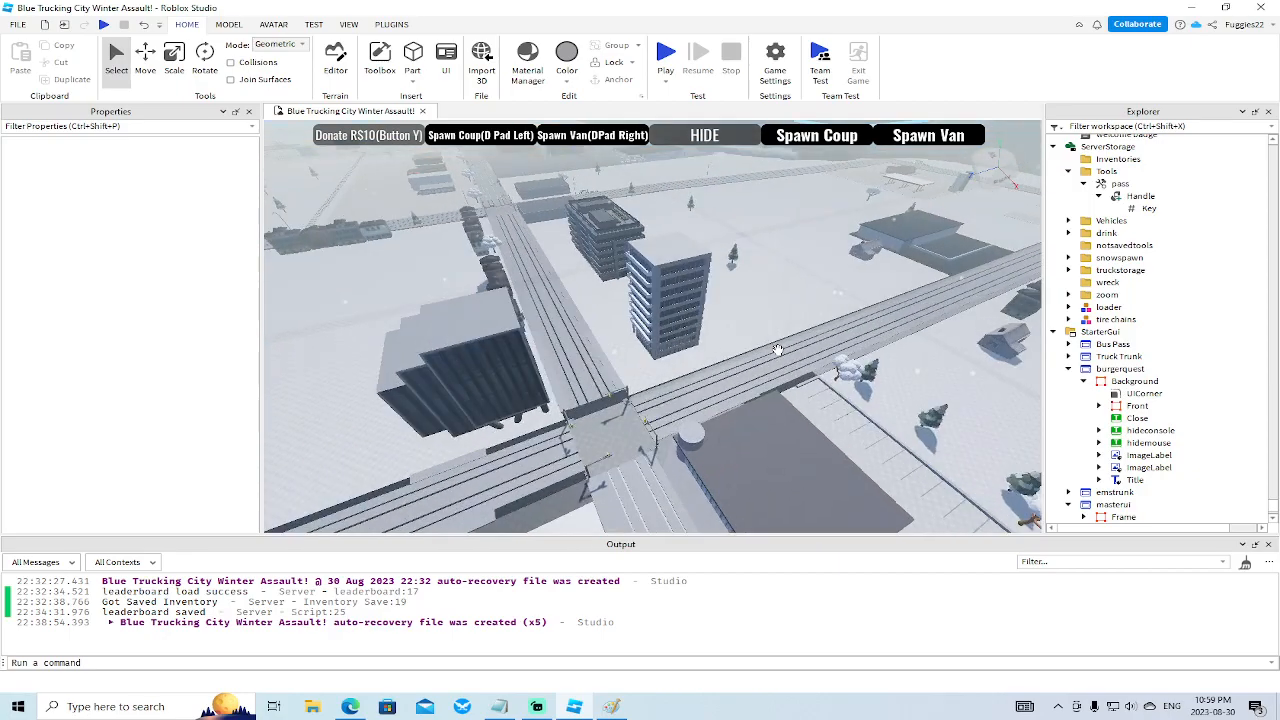
{"action": "scroll", "coordinate": [778, 350], "scroll_direction": "down", "scroll_amount": 4}
{"action": "right_click_drag", "start_coordinate": [778, 350], "coordinate": [749, 359]}
{"action": "scroll", "coordinate": [777, 363], "scroll_direction": "up", "scroll_amount": 3}
{"action": "scroll", "coordinate": [777, 362], "scroll_direction": "up", "scroll_amount": 3}
{"action": "scroll", "coordinate": [775, 357], "scroll_direction": "up", "scroll_amount": 2}
Select the smal office model beside the road and move it to about -1441.43, 11.651, -718.794.
{"action": "key", "text": "w"}
{"action": "key", "text": "w"}
{"action": "key", "text": "w"}
{"action": "key", "text": "w"}
{"action": "key", "text": "w"}
{"action": "key", "text": "w"}
{"action": "right_click_drag", "start_coordinate": [483, 349], "coordinate": [482, 349]}
{"action": "key", "text": "w"}
{"action": "key", "text": "s"}
{"action": "left_click", "coordinate": [527, 332]}
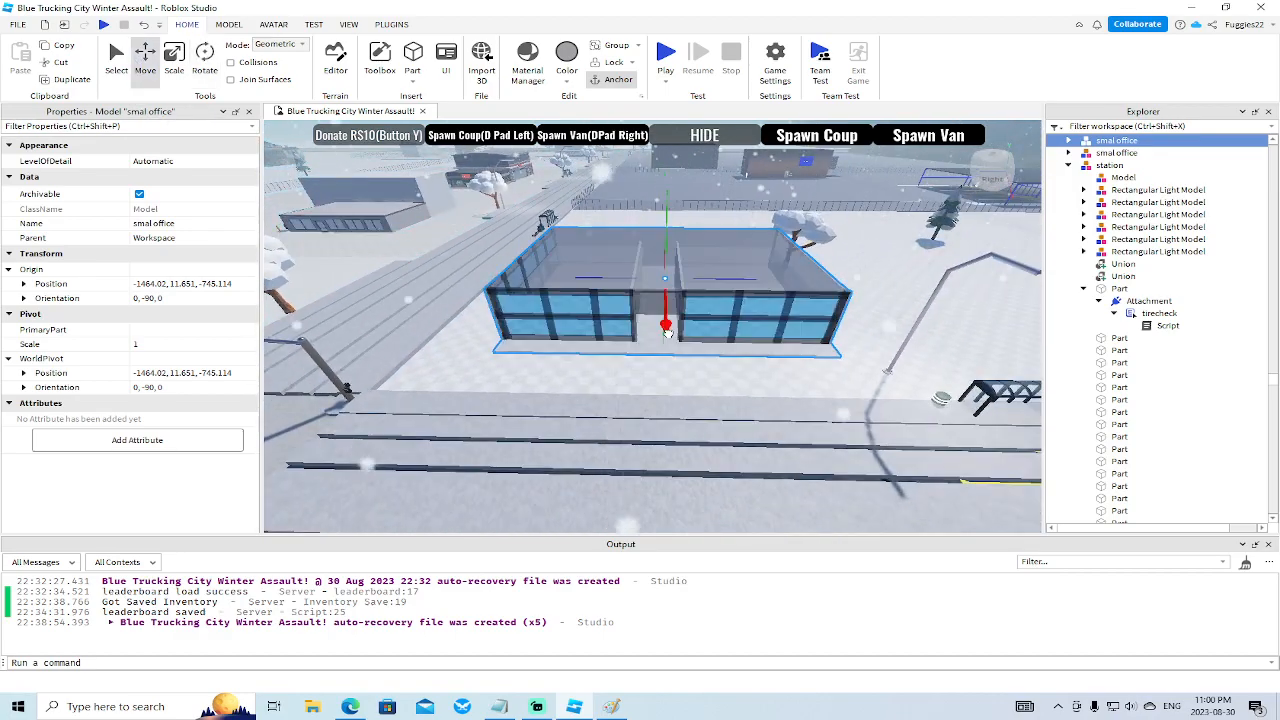
{"action": "scroll", "coordinate": [678, 357], "scroll_direction": "up", "scroll_amount": 4}
{"action": "right_click_drag", "start_coordinate": [678, 357], "coordinate": [675, 356]}
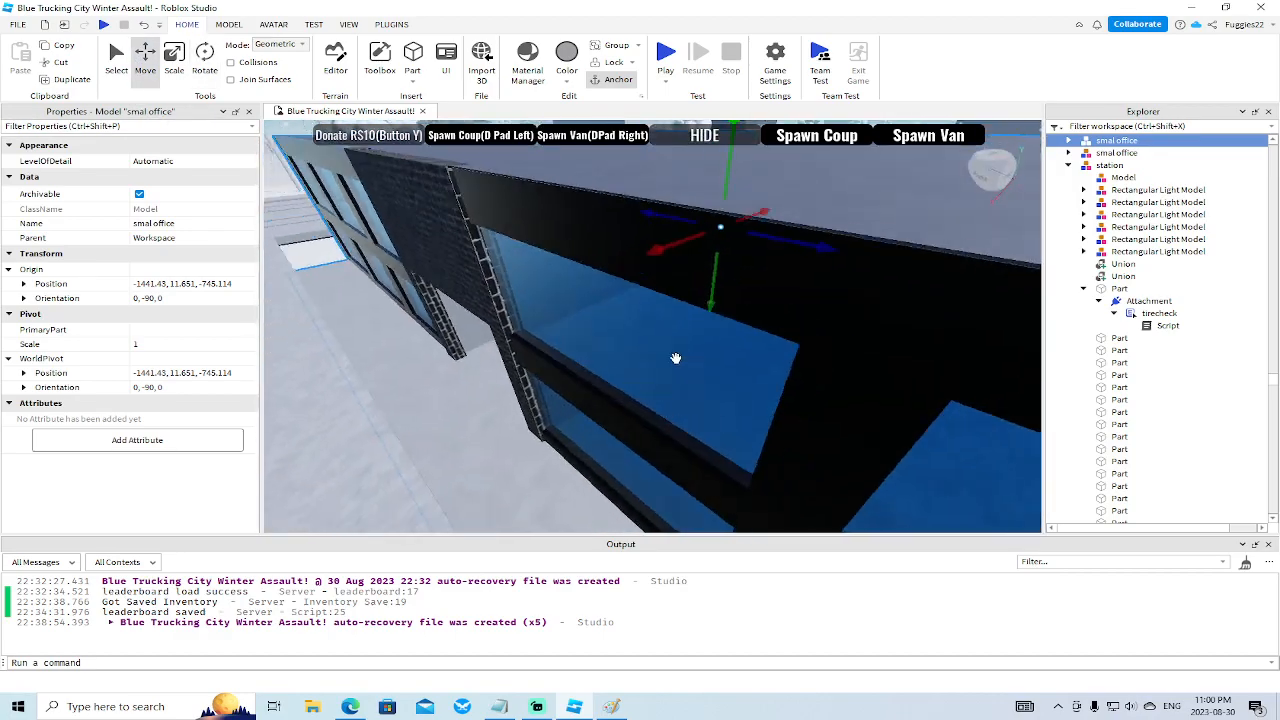
{"action": "scroll", "coordinate": [676, 356], "scroll_direction": "down", "scroll_amount": 3}
{"action": "left_click_drag", "start_coordinate": [772, 319], "coordinate": [711, 284]}
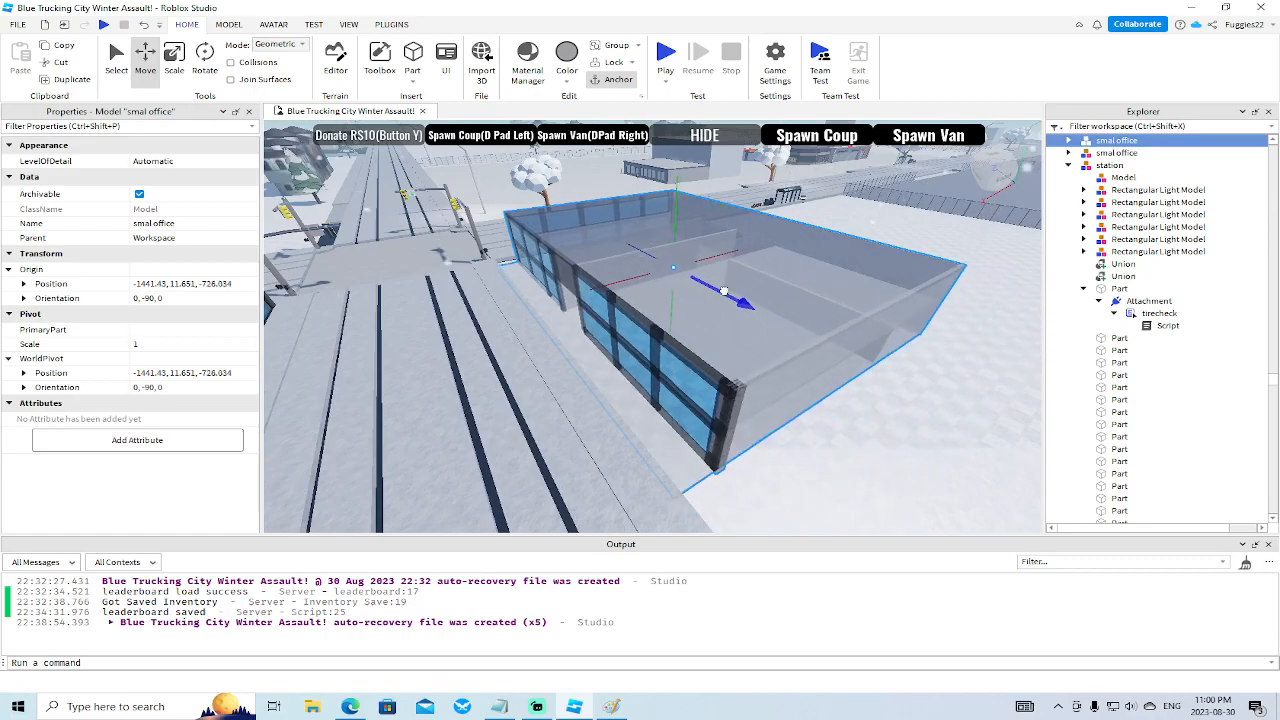
{"action": "right_click_drag", "start_coordinate": [711, 284], "coordinate": [714, 287]}
{"action": "scroll", "coordinate": [712, 285], "scroll_direction": "down", "scroll_amount": 4}
{"action": "scroll", "coordinate": [712, 289], "scroll_direction": "up", "scroll_amount": 5}
{"action": "scroll", "coordinate": [711, 283], "scroll_direction": "down", "scroll_amount": 3}
{"action": "scroll", "coordinate": [712, 284], "scroll_direction": "down", "scroll_amount": 3}
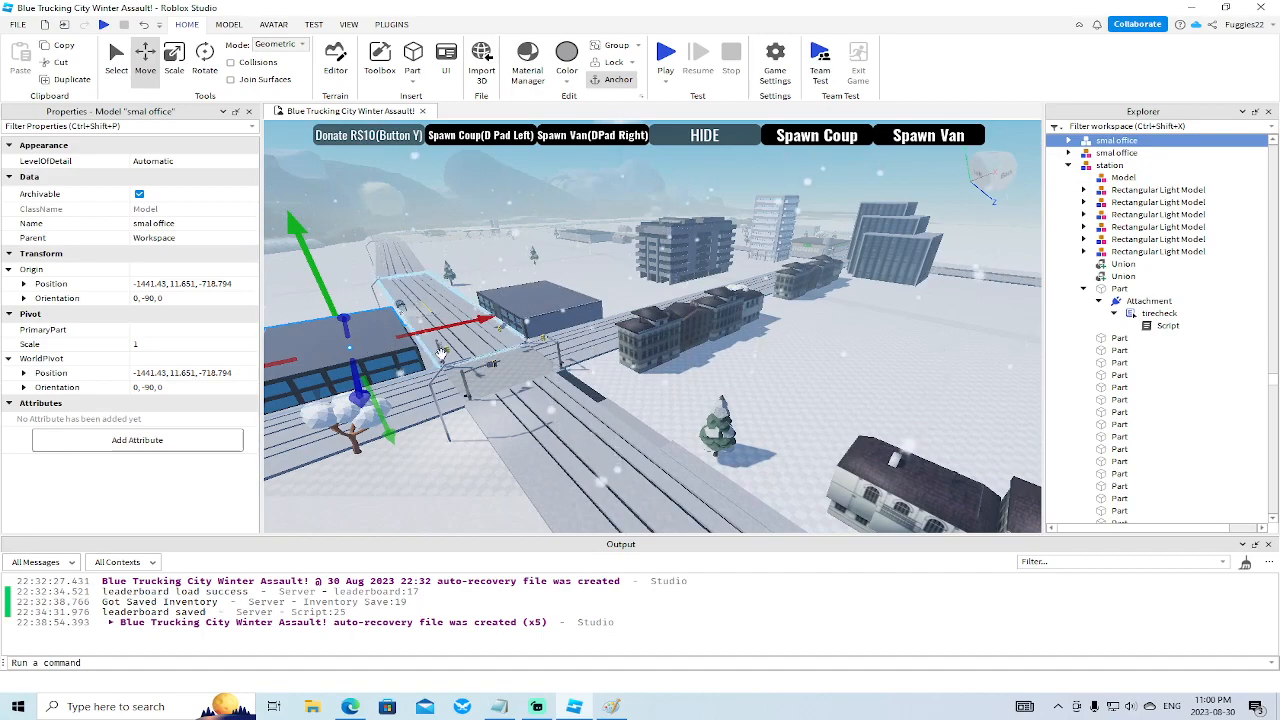
Inspect the streets around the moved office, the balconied tower and the stone-walled store with the green signs.
{"action": "right_click_drag", "start_coordinate": [432, 352], "coordinate": [460, 352]}
{"action": "right_click_drag", "start_coordinate": [634, 258], "coordinate": [680, 364]}
{"action": "key", "text": "w"}
{"action": "key", "text": "s"}
{"action": "key", "text": "w"}
{"action": "key", "text": "w"}
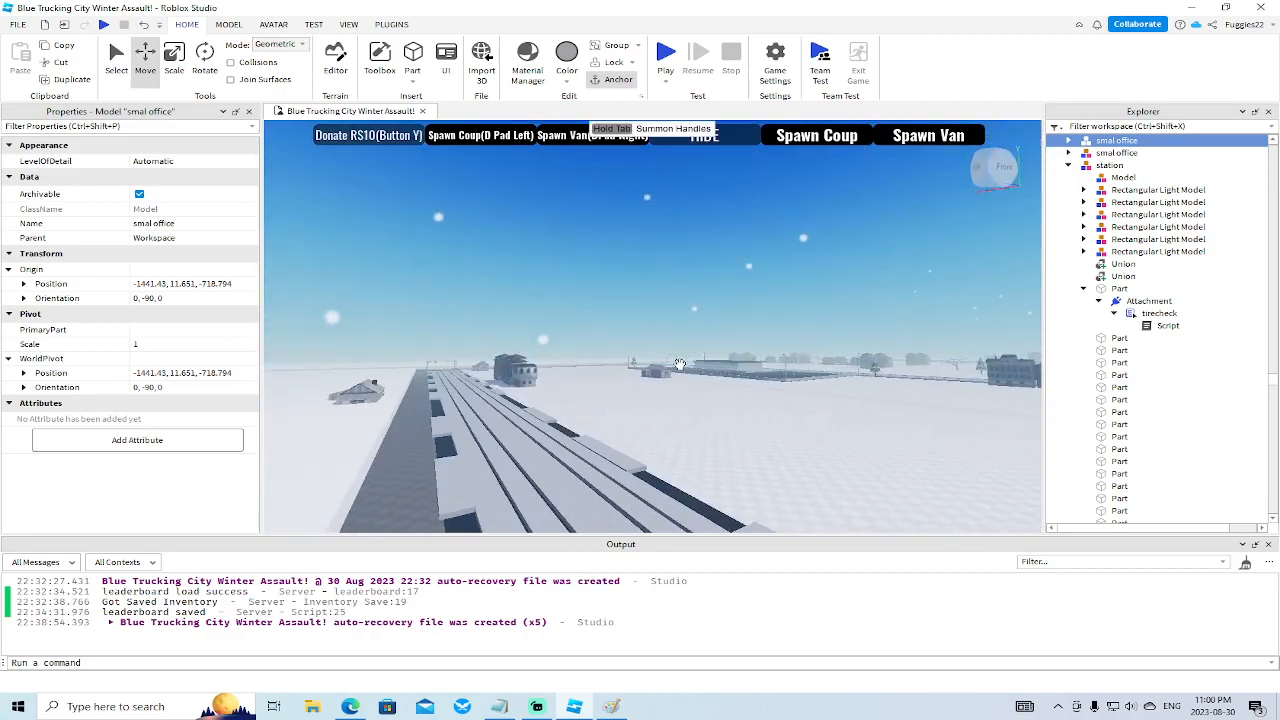
{"action": "key", "text": "w"}
{"action": "right_click_drag", "start_coordinate": [680, 364], "coordinate": [687, 372]}
{"action": "right_click_drag", "start_coordinate": [693, 373], "coordinate": [693, 373]}
{"action": "key", "text": "w"}
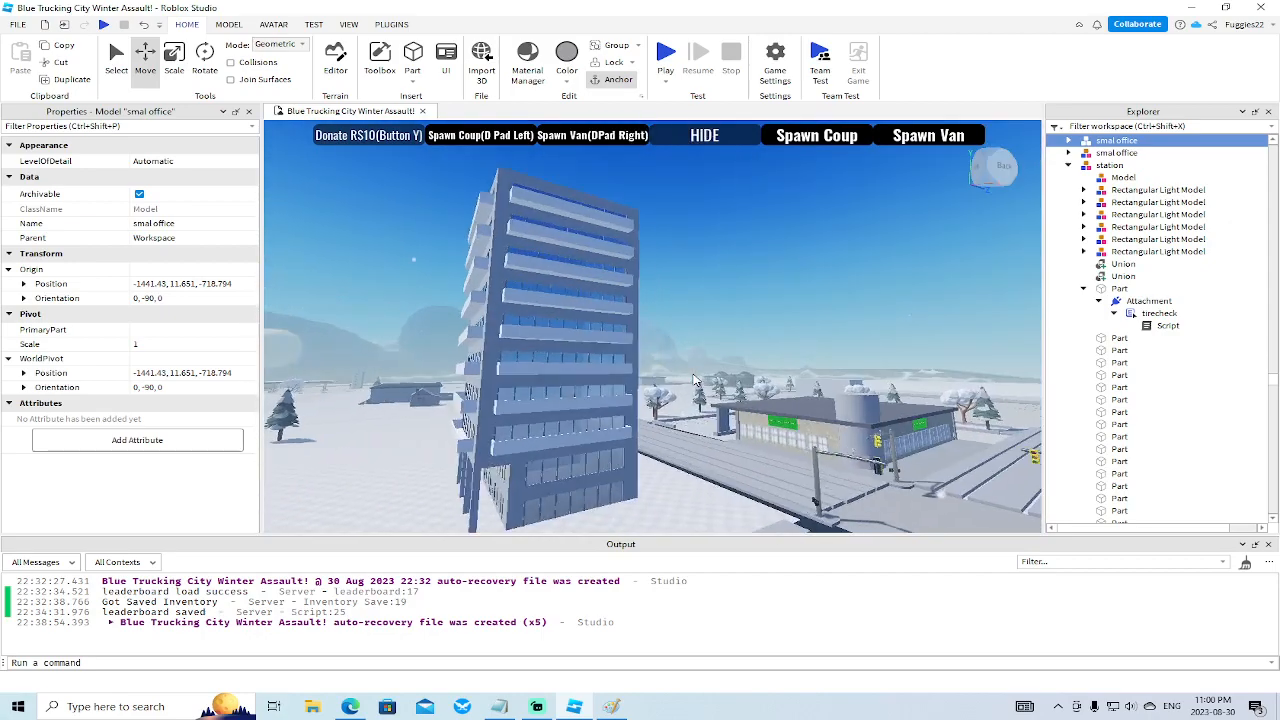
{"action": "key", "text": "s"}
{"action": "right_click_drag", "start_coordinate": [695, 373], "coordinate": [692, 373]}
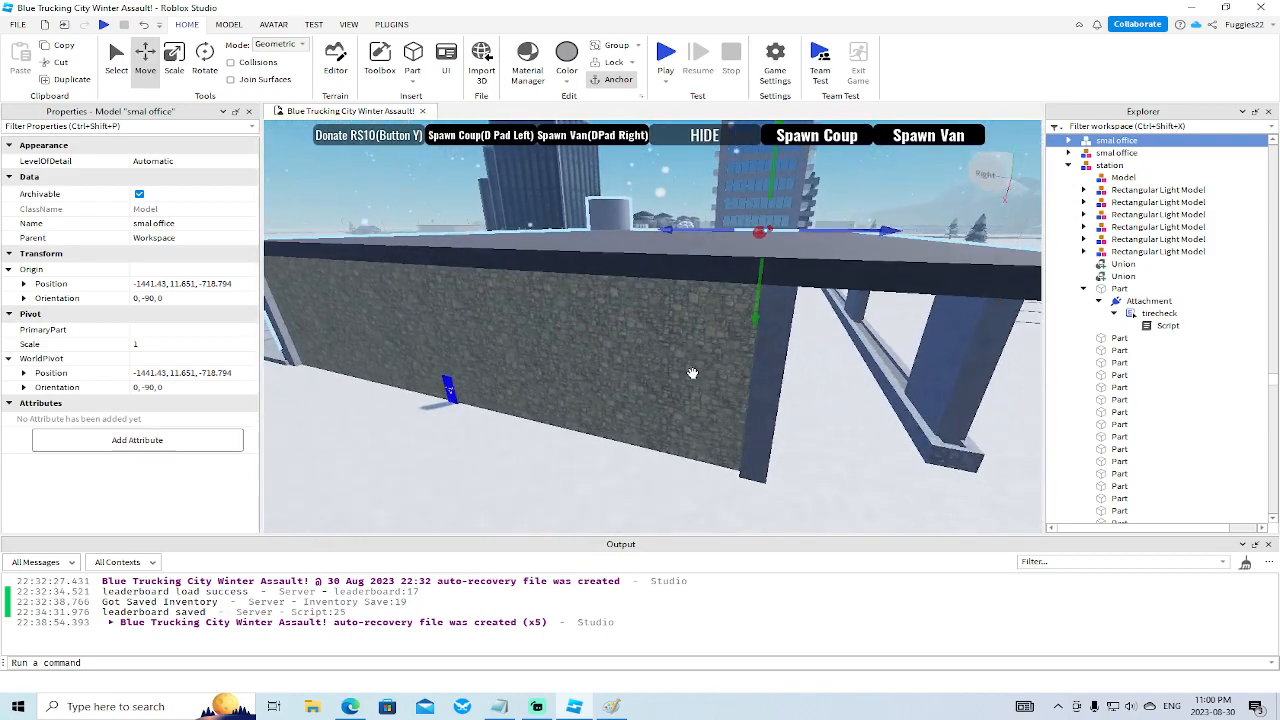
{"action": "key", "text": "w"}
{"action": "right_click_drag", "start_coordinate": [693, 372], "coordinate": [692, 372]}
{"action": "key", "text": "w"}
{"action": "key", "text": "s"}
{"action": "key", "text": "s"}
{"action": "key", "text": "d"}
{"action": "key", "text": "w"}
{"action": "key", "text": "w"}
{"action": "key", "text": "d"}
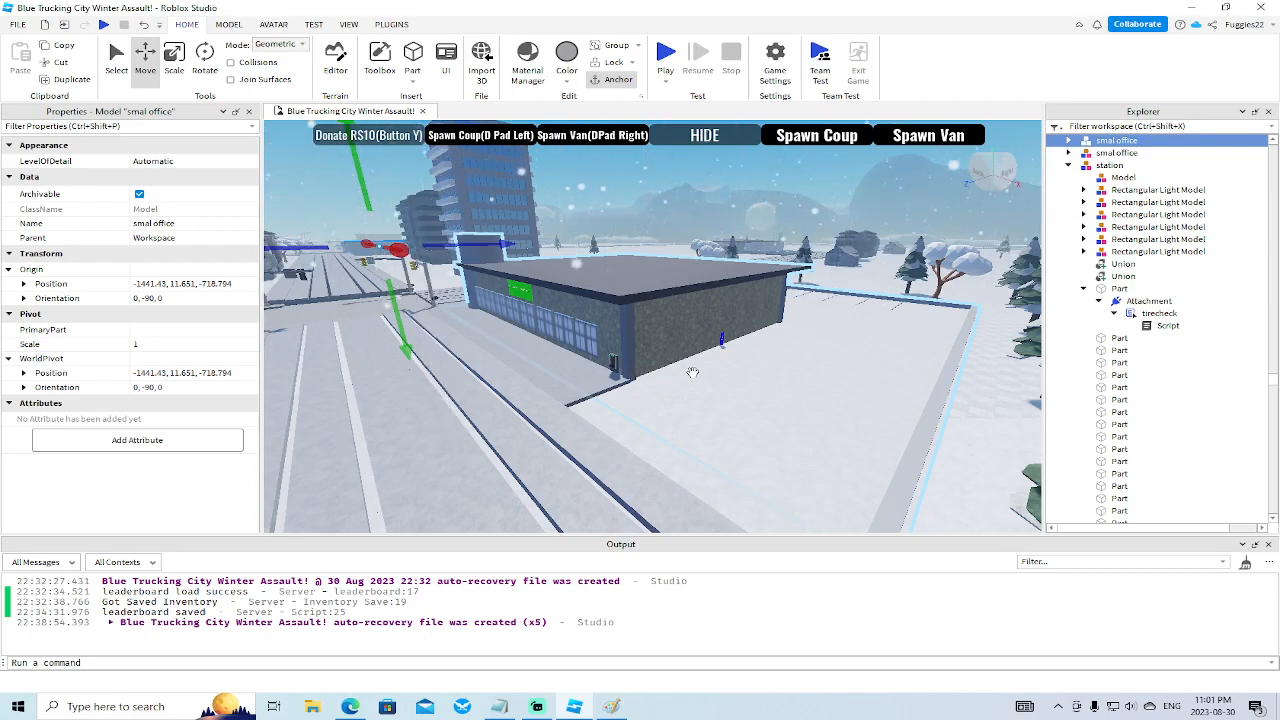
Copy the Attachment holding the tirecheck prompt from the grey window-frame part of the station model.
{"action": "scroll", "coordinate": [808, 318], "scroll_direction": "down", "scroll_amount": 3}
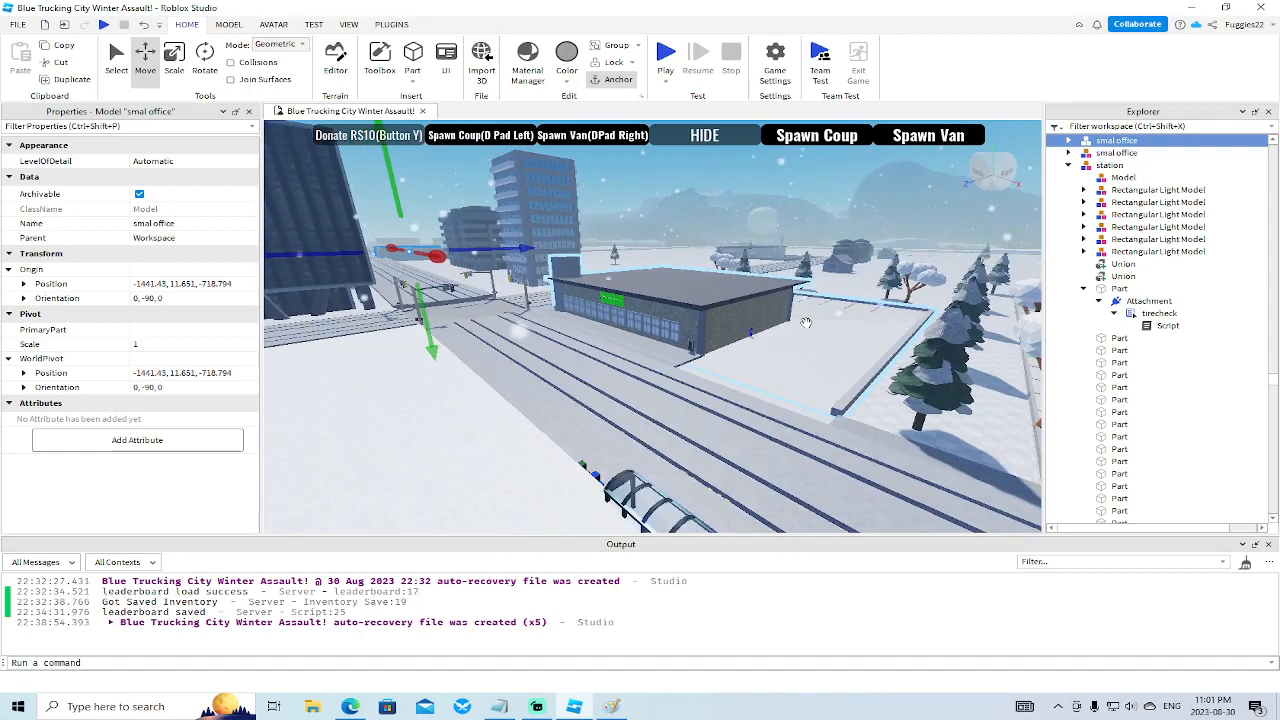
{"action": "right_click_drag", "start_coordinate": [811, 328], "coordinate": [815, 329]}
{"action": "key", "text": "s"}
{"action": "key", "text": "d"}
{"action": "key", "text": "w"}
{"action": "key", "text": "a"}
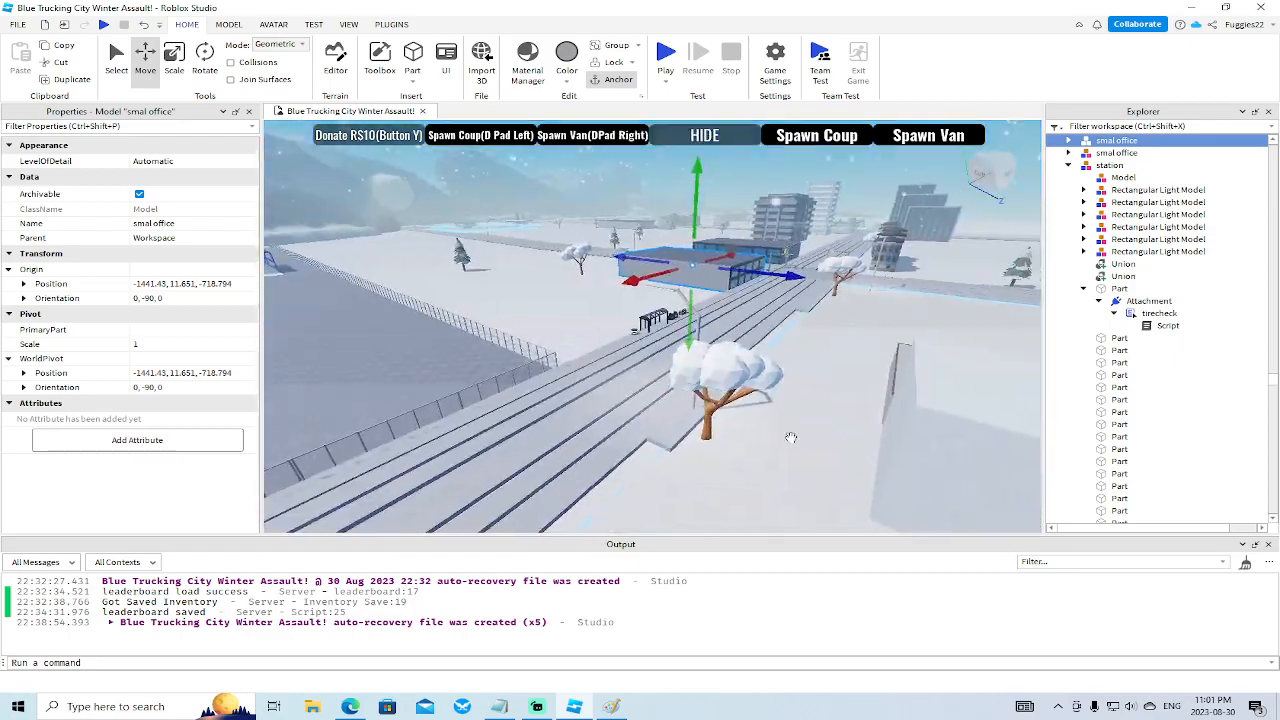
{"action": "right_click_drag", "start_coordinate": [808, 435], "coordinate": [791, 437]}
{"action": "key", "text": "w"}
{"action": "key", "text": "w"}
{"action": "key", "text": "w"}
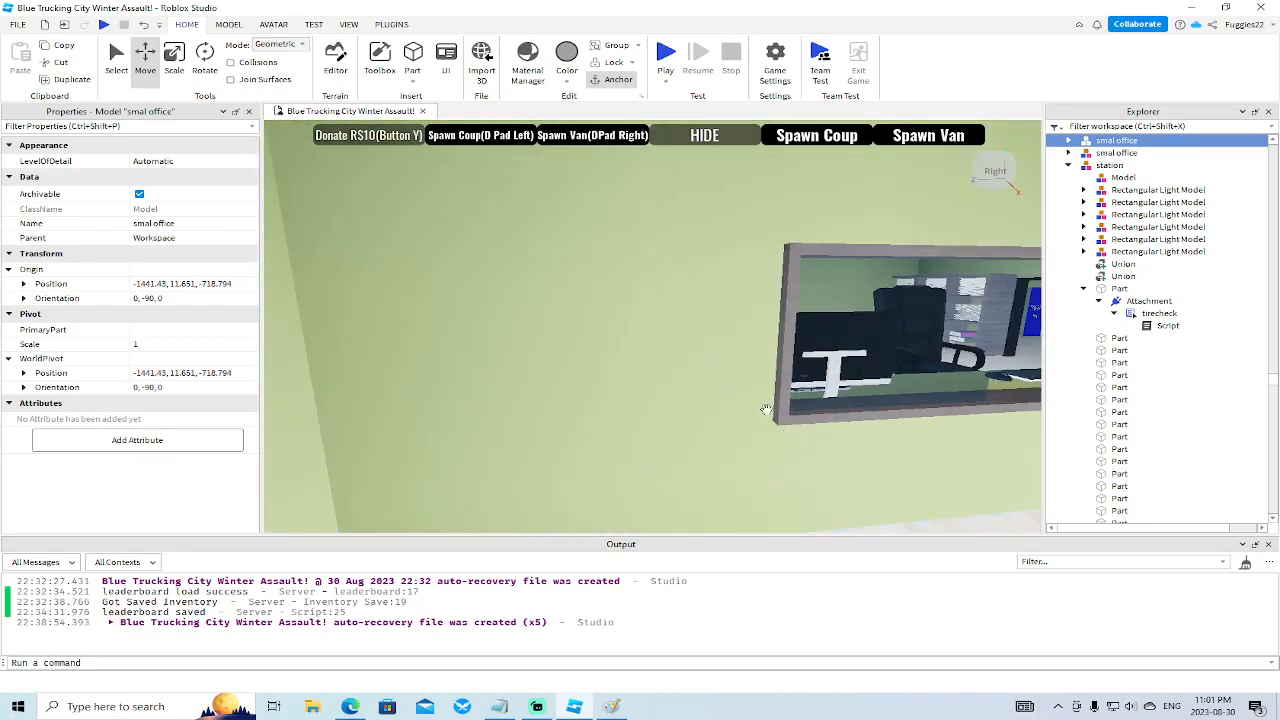
{"action": "left_click", "coordinate": [787, 346]}
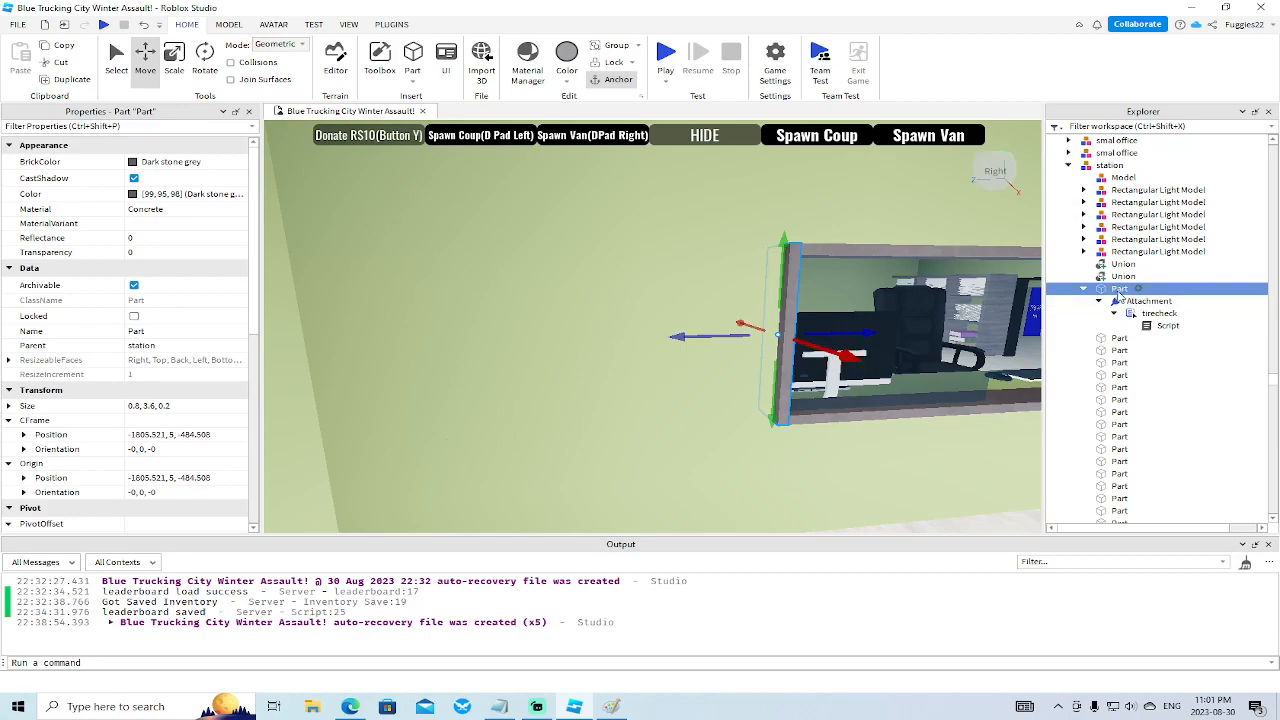
{"action": "left_click", "coordinate": [1148, 300]}
{"action": "right_click", "coordinate": [1148, 300]}
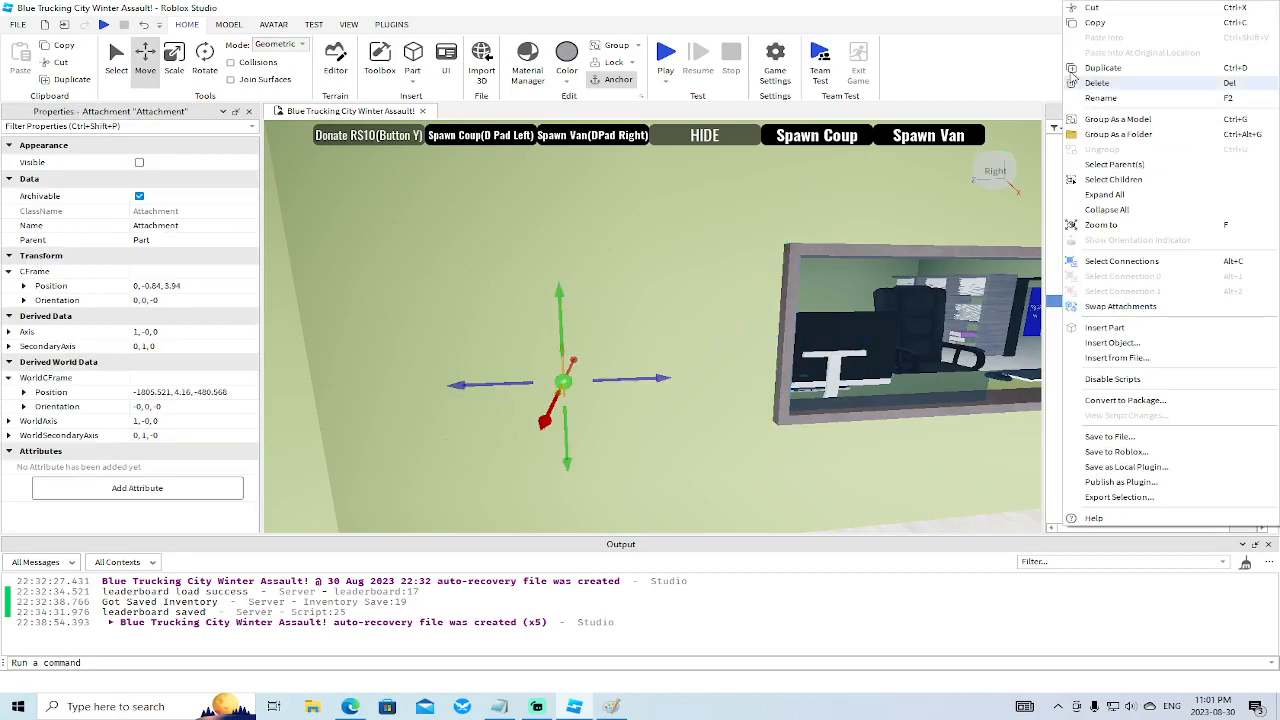
{"action": "left_click", "coordinate": [1101, 22]}
Paste the copied Attachment into the round white part on the counter inside the Turbo store.
{"action": "right_click_drag", "start_coordinate": [885, 284], "coordinate": [885, 284]}
{"action": "key", "text": "w"}
{"action": "key", "text": "w"}
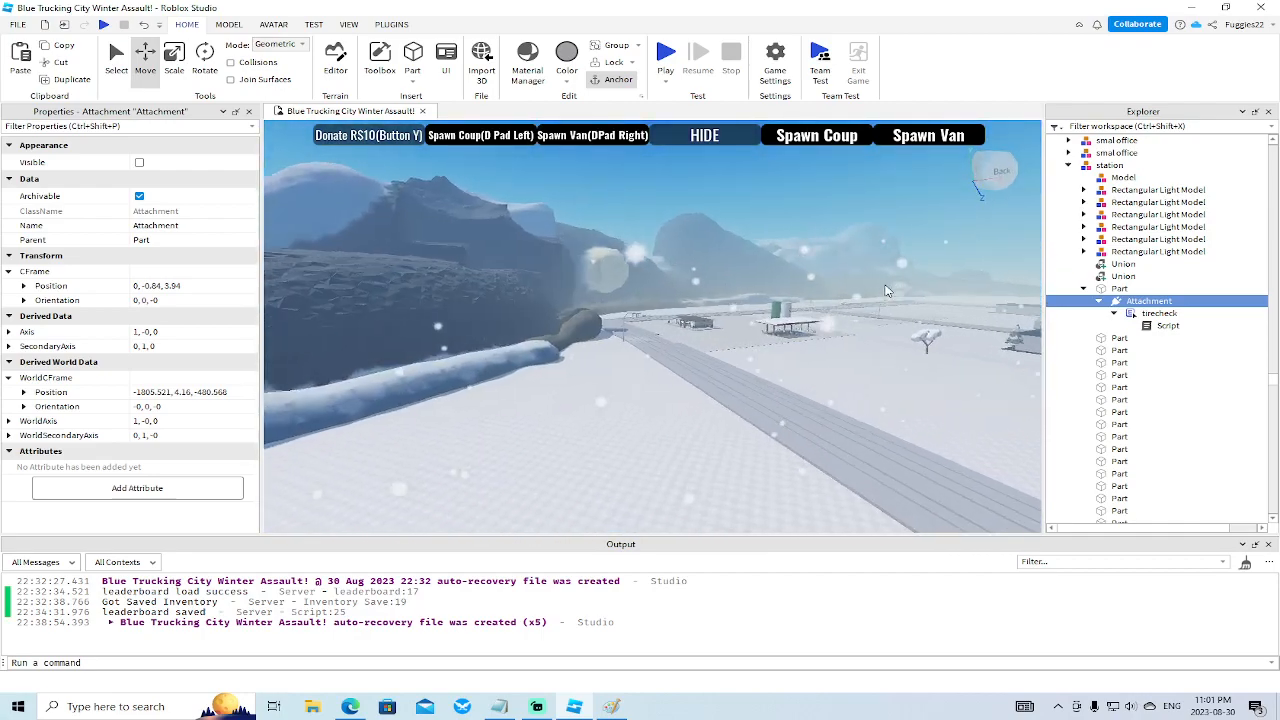
{"action": "key", "text": "w"}
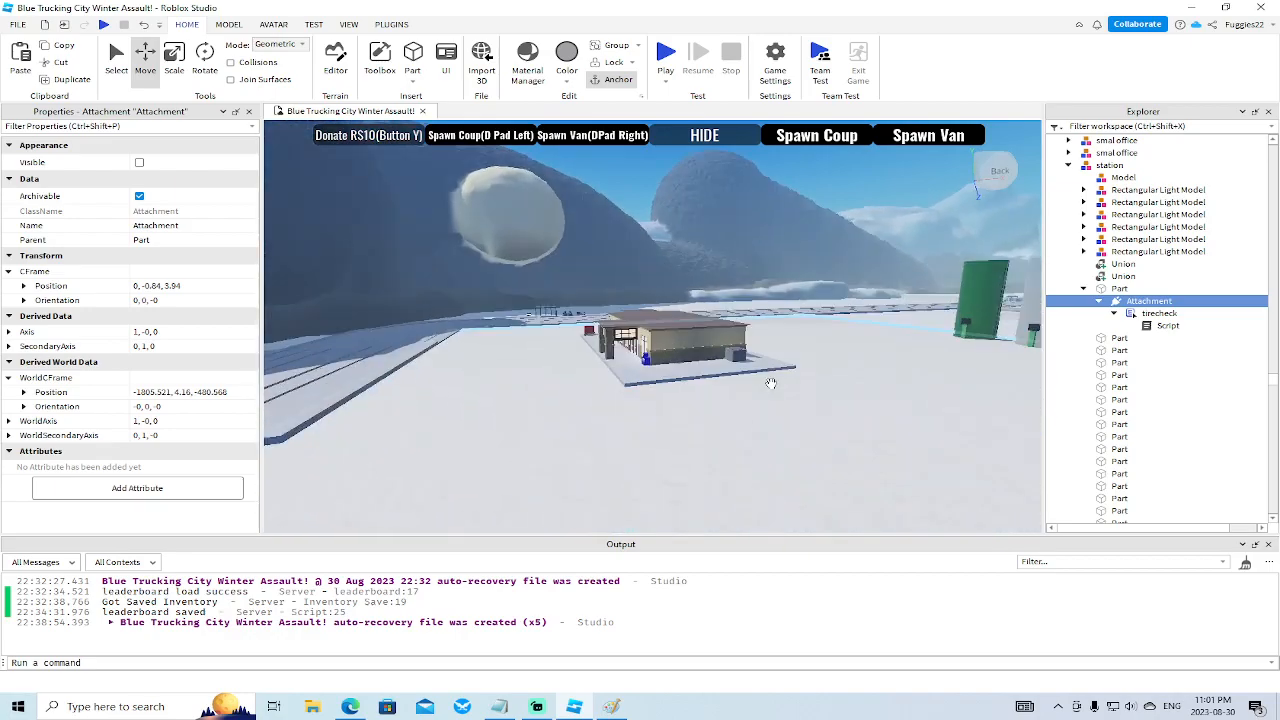
{"action": "key", "text": "w"}
{"action": "right_click_drag", "start_coordinate": [771, 383], "coordinate": [771, 383]}
{"action": "key", "text": "a"}
{"action": "left_click", "coordinate": [771, 383]}
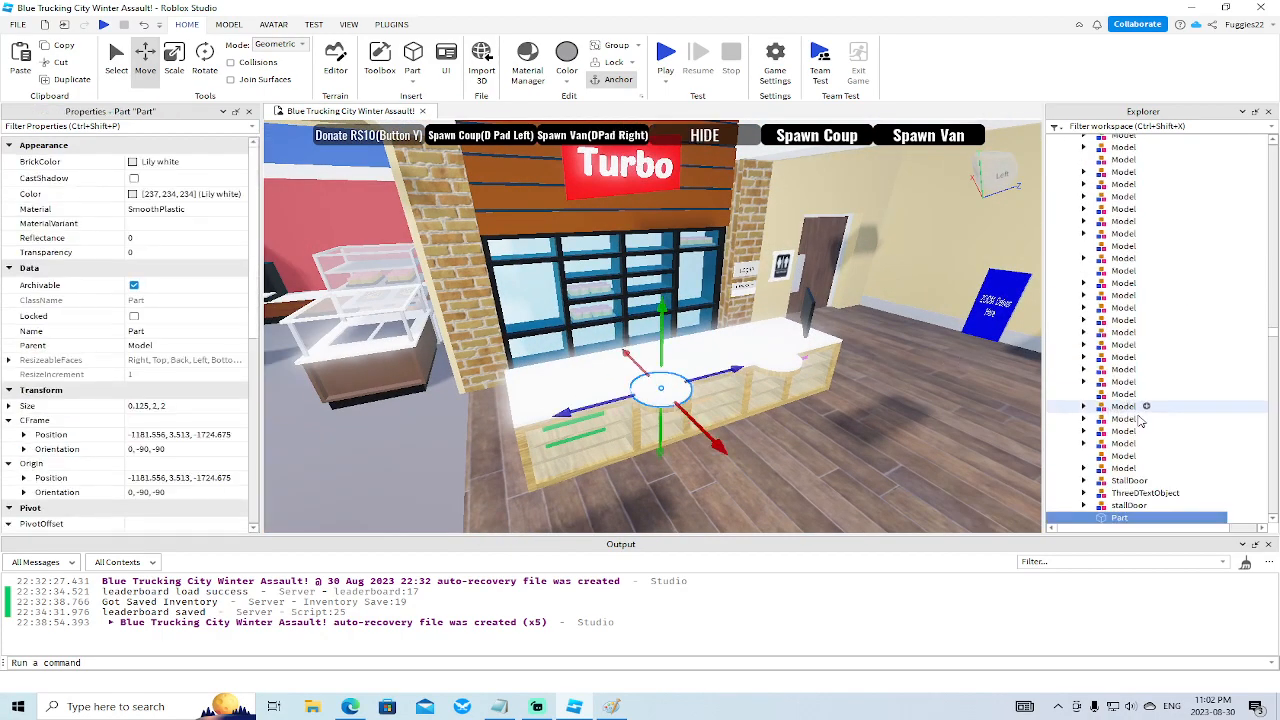
{"action": "scroll", "coordinate": [1130, 420], "scroll_direction": "down", "scroll_amount": 5}
{"action": "right_click", "coordinate": [1118, 345]}
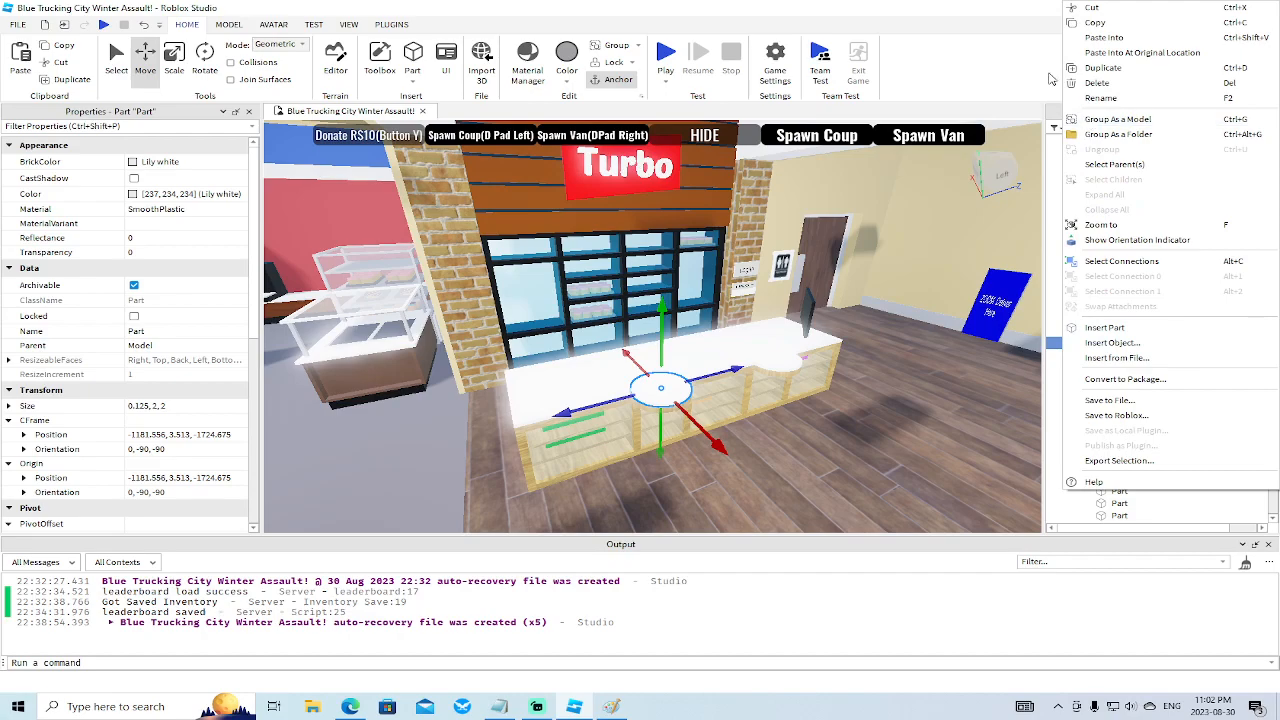
{"action": "left_click", "coordinate": [1104, 38]}
Move the pasted Attachment onto the Turbo store's counter at about -1181.956, 3.483, -1724.685.
{"action": "left_click_drag", "start_coordinate": [718, 422], "coordinate": [732, 427]}
{"action": "left_click_drag", "start_coordinate": [756, 478], "coordinate": [686, 414]}
{"action": "right_click_drag", "start_coordinate": [686, 414], "coordinate": [685, 410]}
{"action": "left_click_drag", "start_coordinate": [705, 382], "coordinate": [670, 385]}
{"action": "right_click_drag", "start_coordinate": [670, 385], "coordinate": [682, 348]}
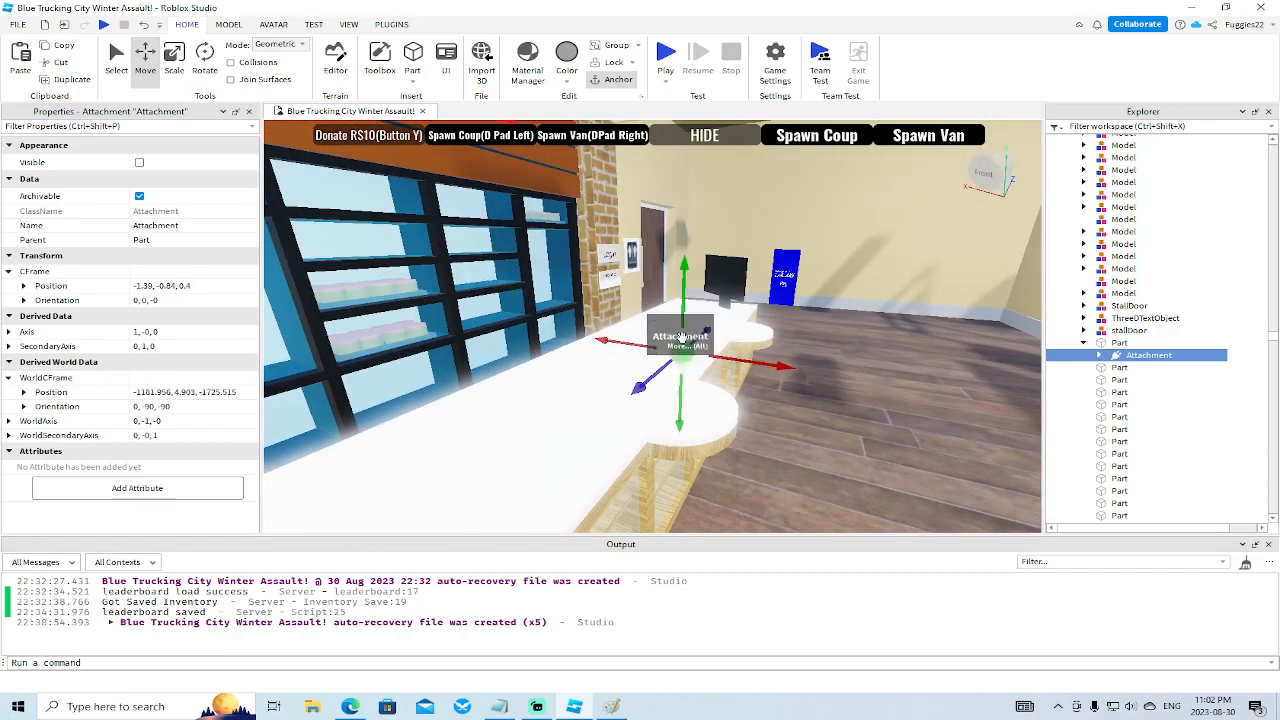
{"action": "left_click_drag", "start_coordinate": [683, 306], "coordinate": [678, 399]}
{"action": "right_click_drag", "start_coordinate": [678, 399], "coordinate": [561, 321]}
{"action": "left_click_drag", "start_coordinate": [553, 300], "coordinate": [601, 294]}
{"action": "right_click_drag", "start_coordinate": [601, 294], "coordinate": [610, 306]}
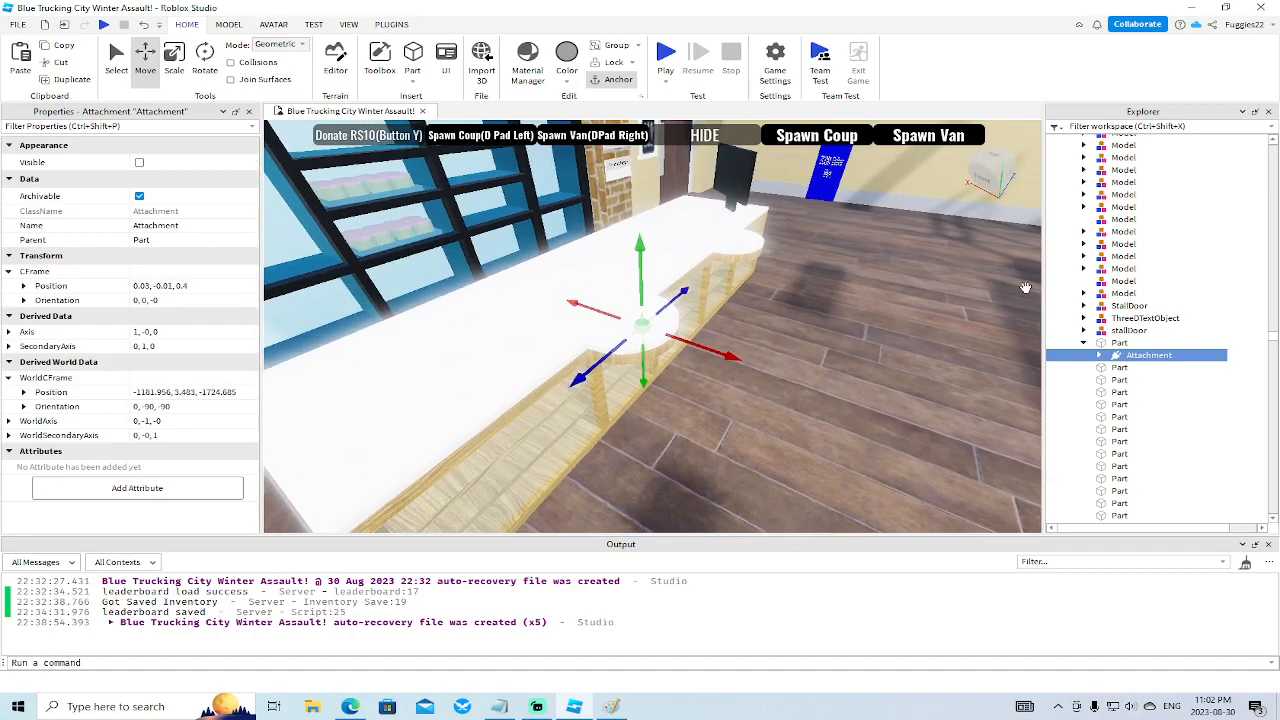
Open the Turbo counter's tirecheck script and the burger quest script, and copy the title "Deliver to Turbo Downtown!" from the latter.
{"action": "left_click", "coordinate": [1114, 367]}
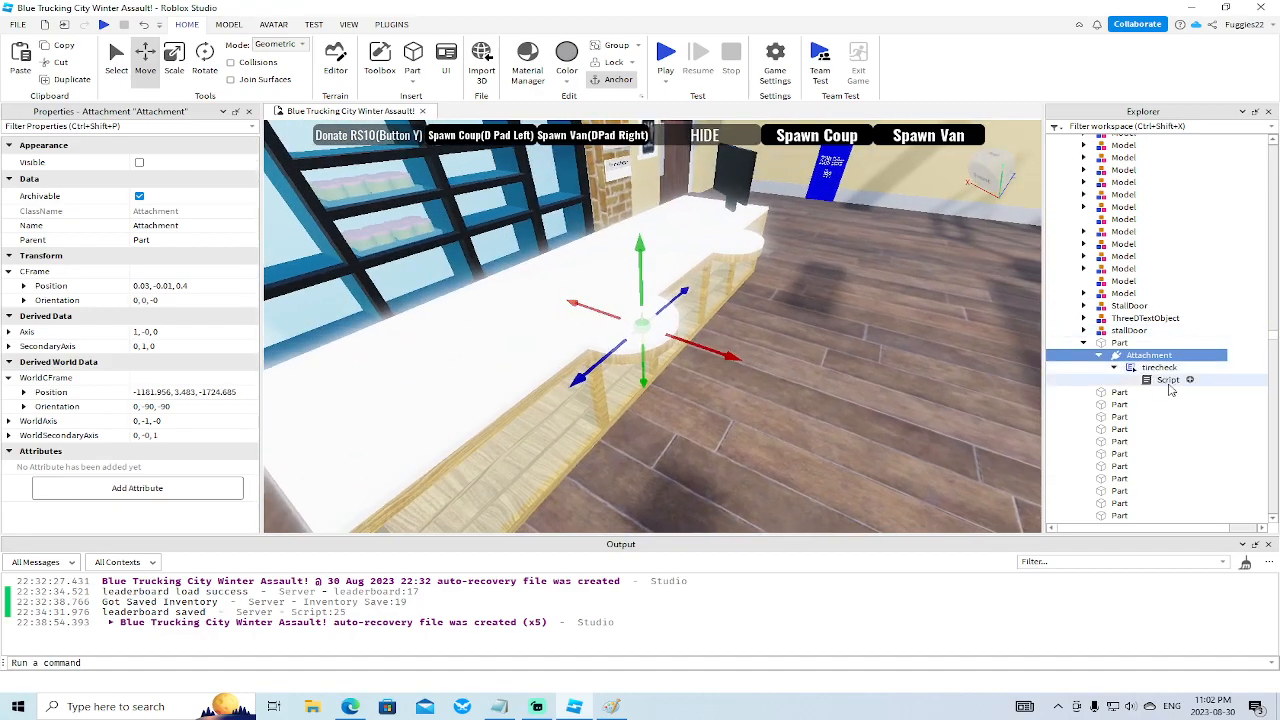
{"action": "double_click", "coordinate": [1167, 380]}
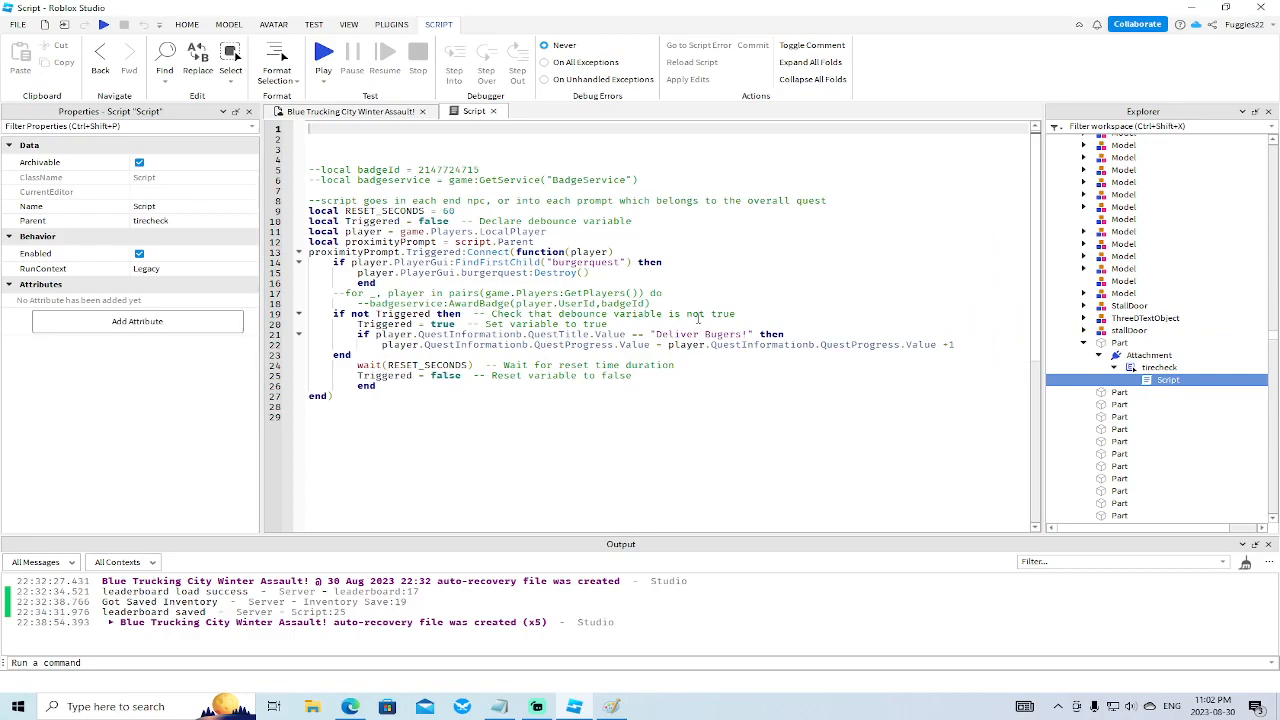
{"action": "right_click", "coordinate": [1153, 297]}
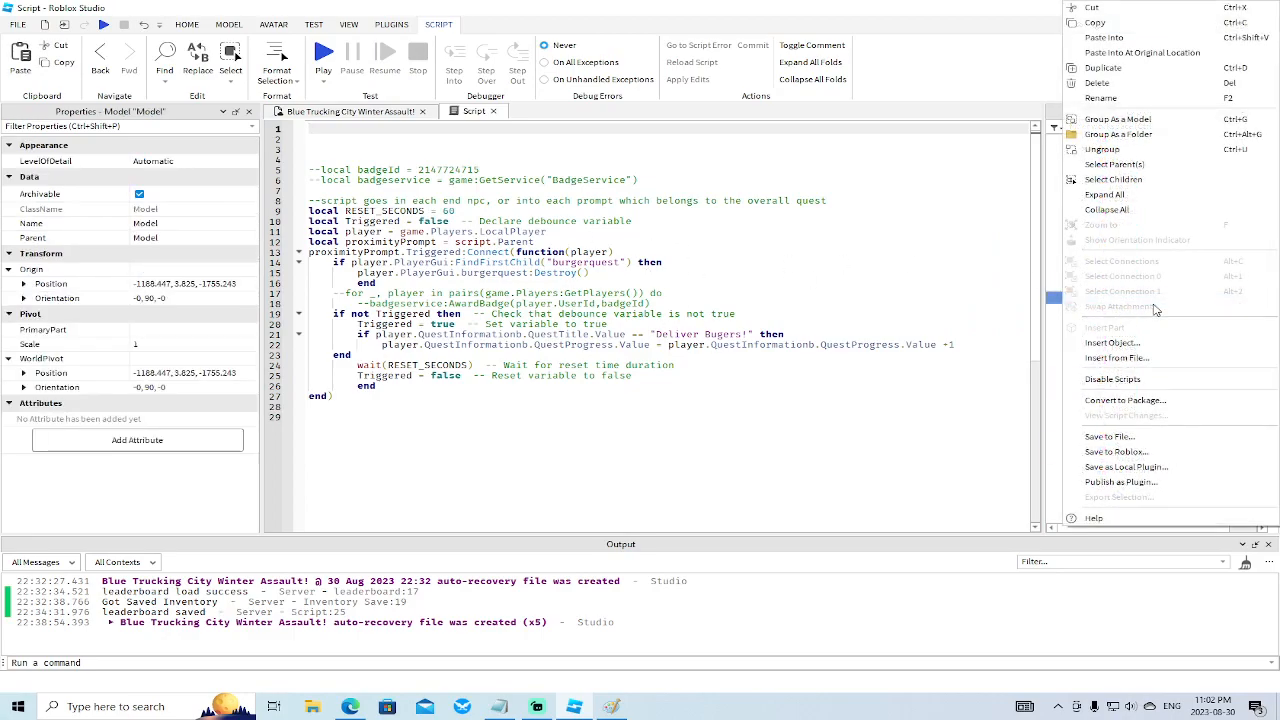
{"action": "left_click", "coordinate": [982, 9]}
{"action": "left_click_drag", "start_coordinate": [1273, 334], "coordinate": [1273, 505]}
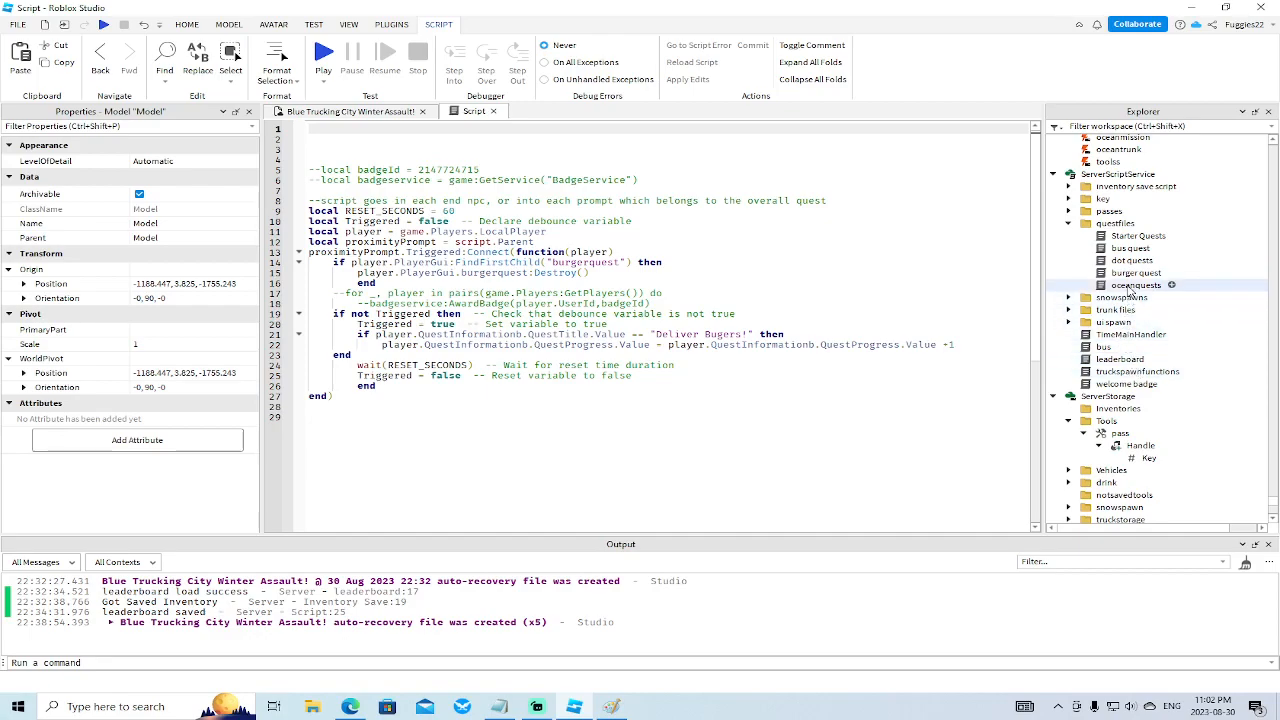
{"action": "double_click", "coordinate": [1136, 272]}
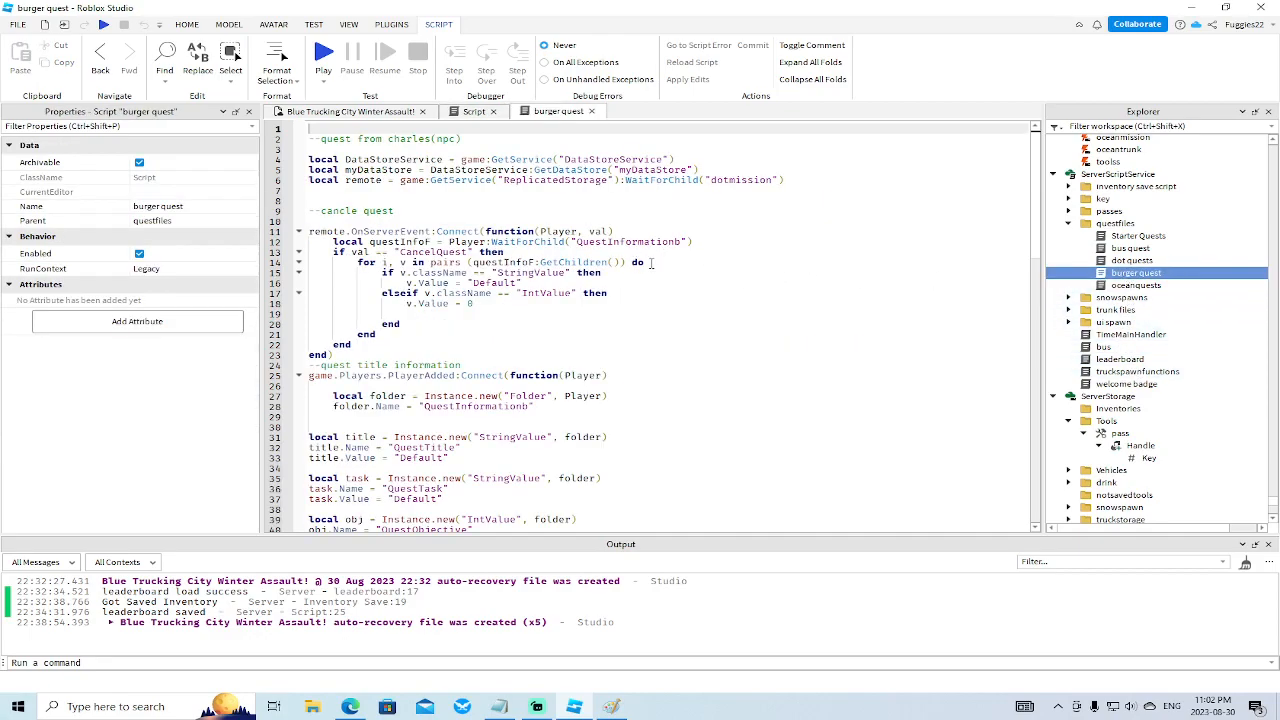
{"action": "scroll", "coordinate": [636, 243], "scroll_direction": "down", "scroll_amount": 10}
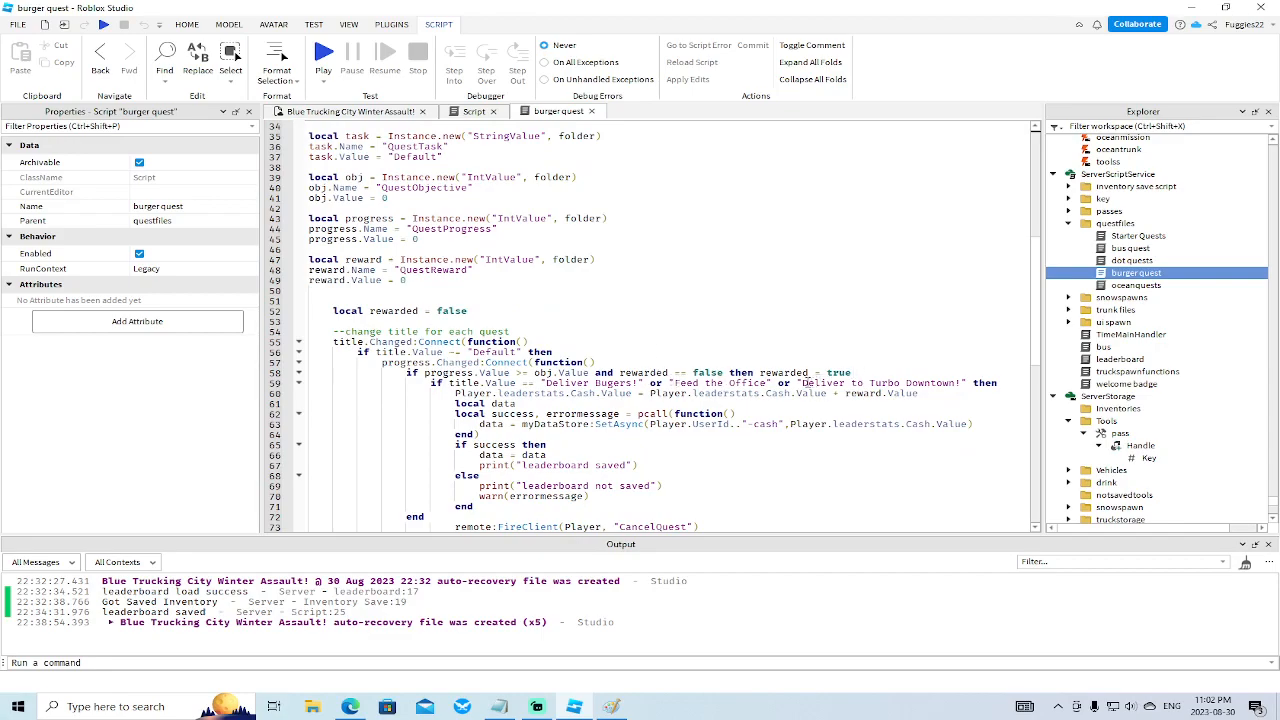
{"action": "left_click_drag", "start_coordinate": [797, 383], "coordinate": [842, 384]}
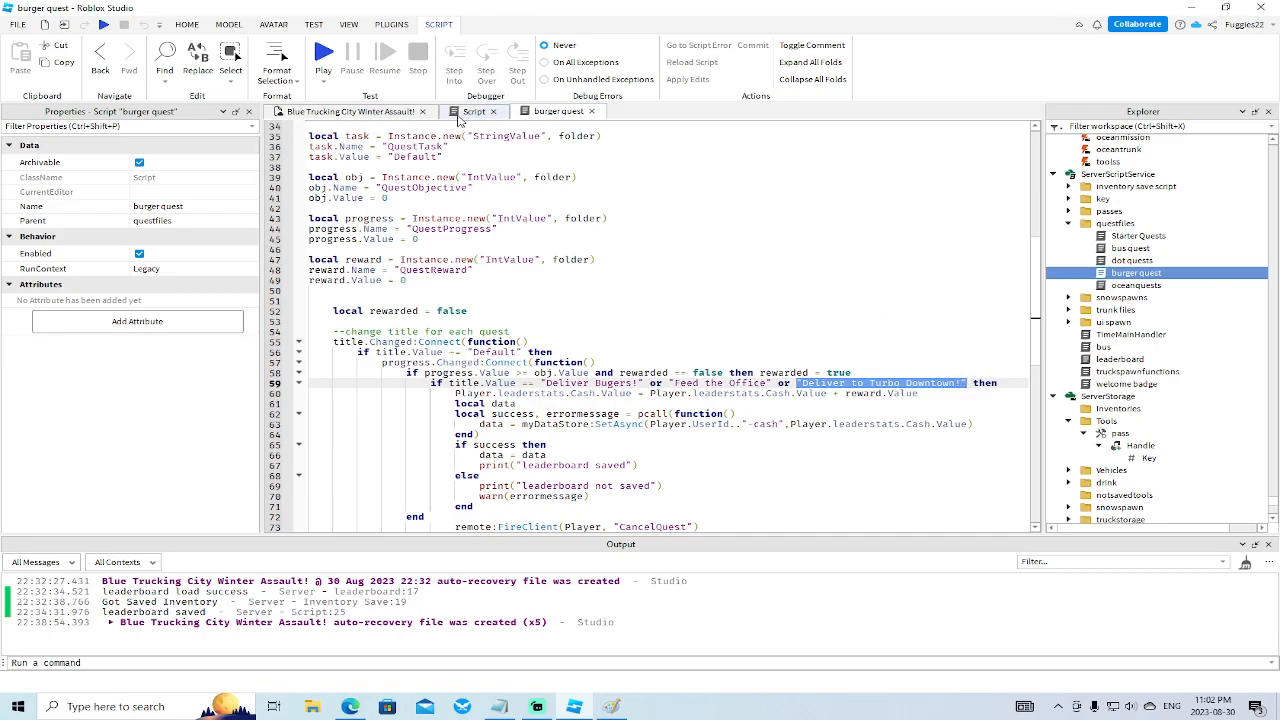
Replace the QuestTitle check in the Turbo counter's tirecheck script with "Deliver to Turbo Downtown!" and close that script.
{"action": "left_click", "coordinate": [470, 111]}
{"action": "left_click", "coordinate": [654, 334]}
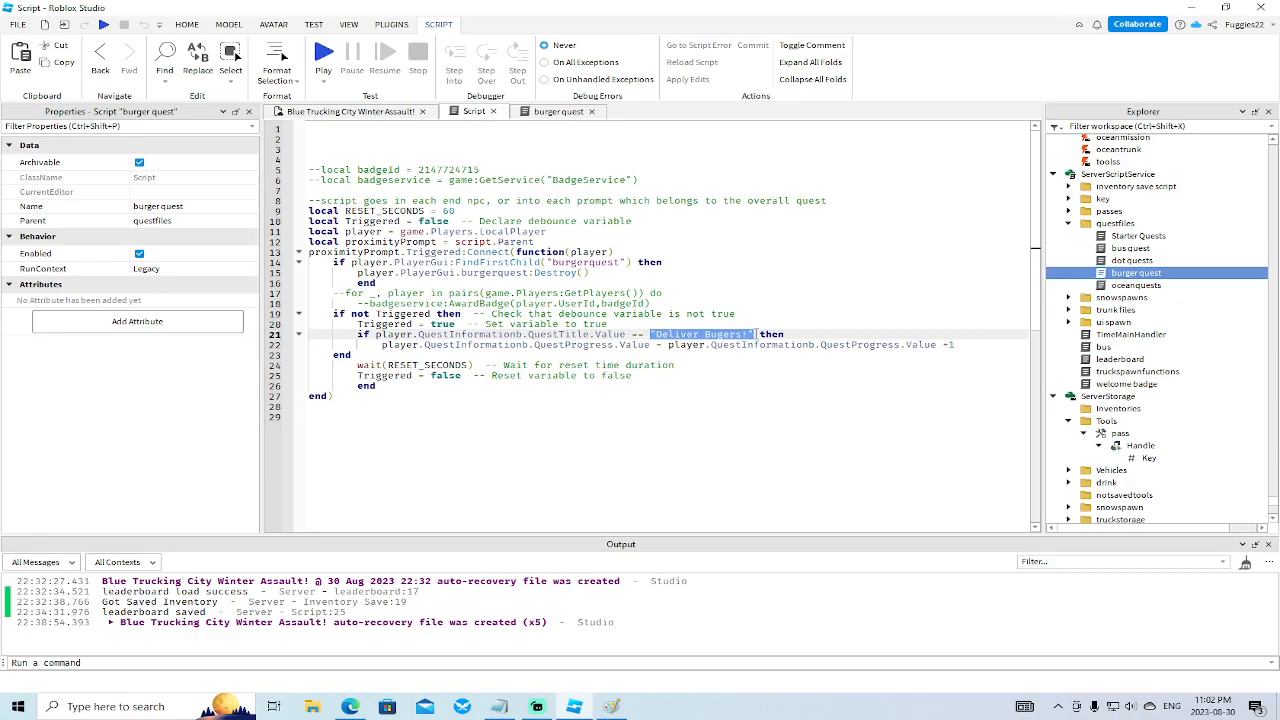
{"action": "type", "text": "\"Deliver to Turbo Downtown!\""}
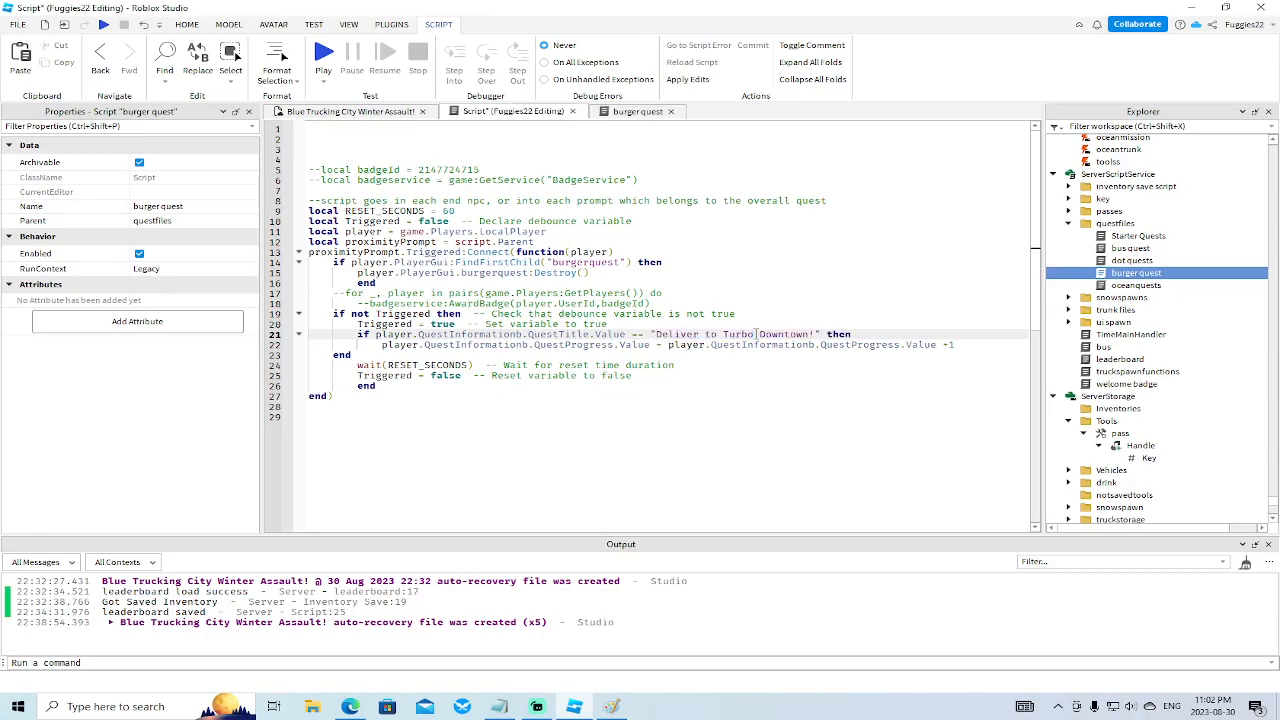
{"action": "left_click", "coordinate": [574, 111]}
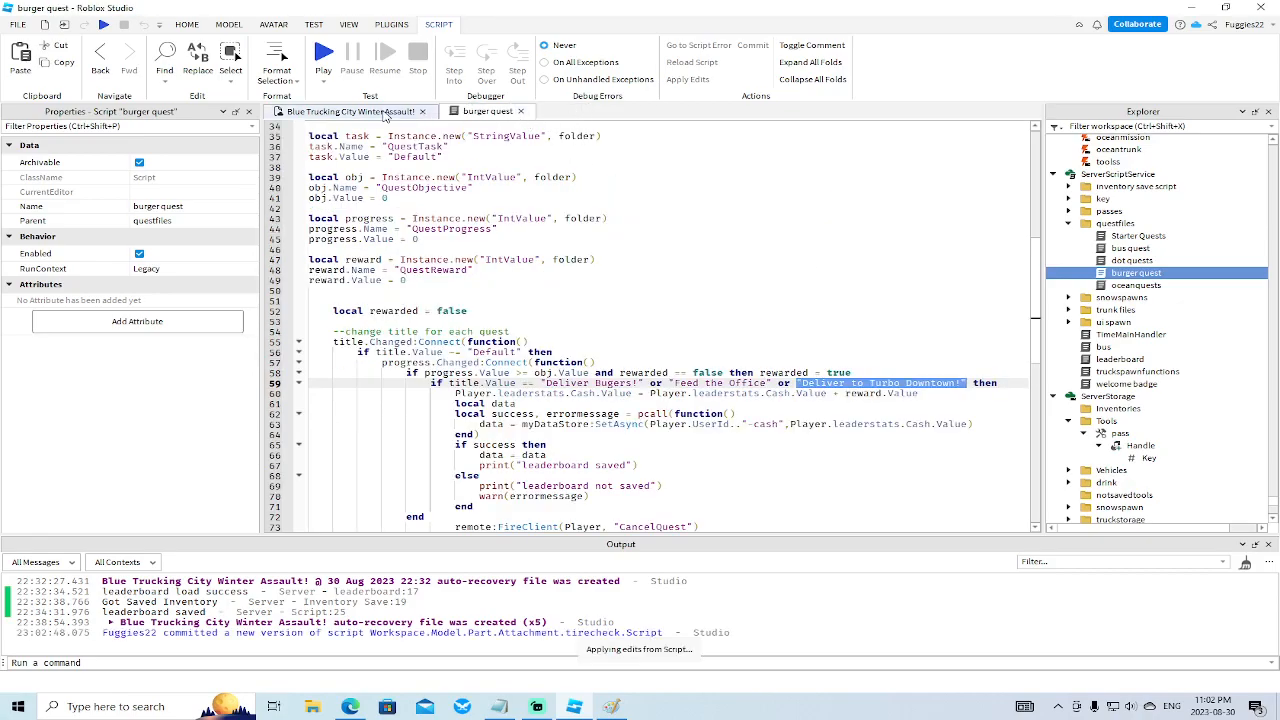
Return to the map view and copy the Attachment from the round part on the Turbo store's counter.
{"action": "left_click", "coordinate": [383, 112]}
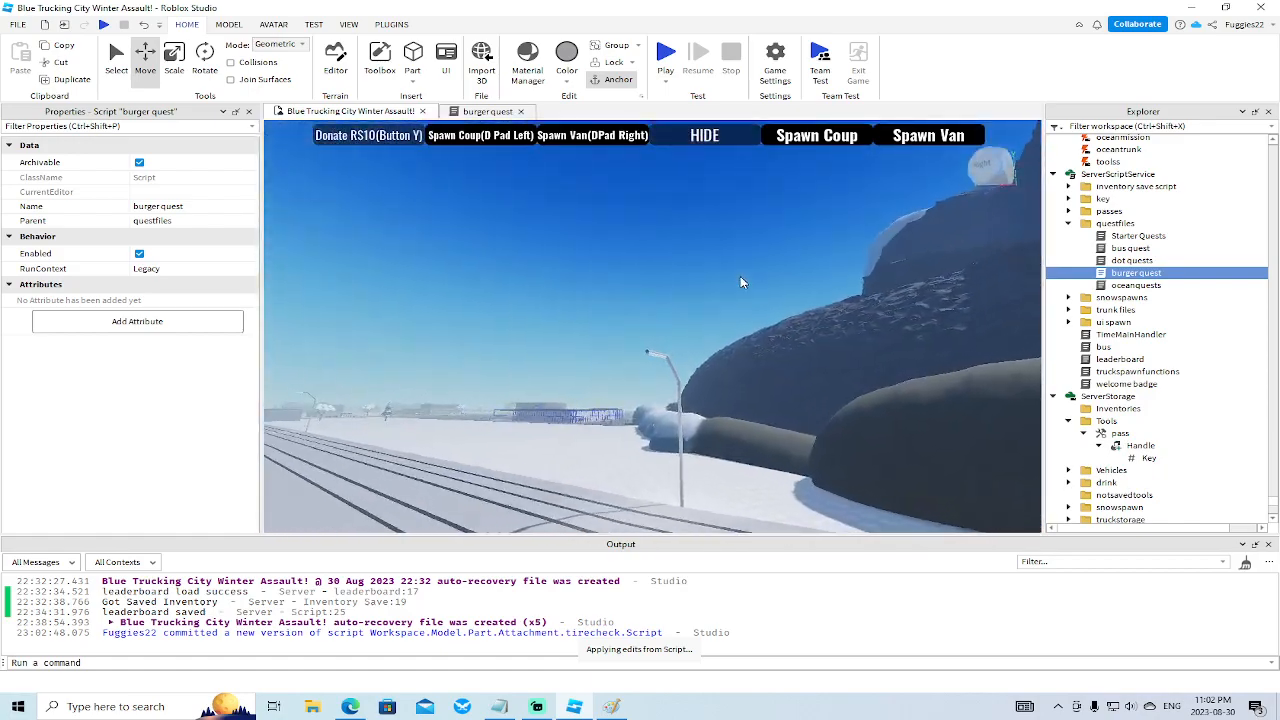
{"action": "key", "text": "w"}
{"action": "right_click_drag", "start_coordinate": [741, 282], "coordinate": [729, 272]}
{"action": "key", "text": "w"}
{"action": "key", "text": "d"}
{"action": "key", "text": "s"}
{"action": "left_click", "coordinate": [577, 264]}
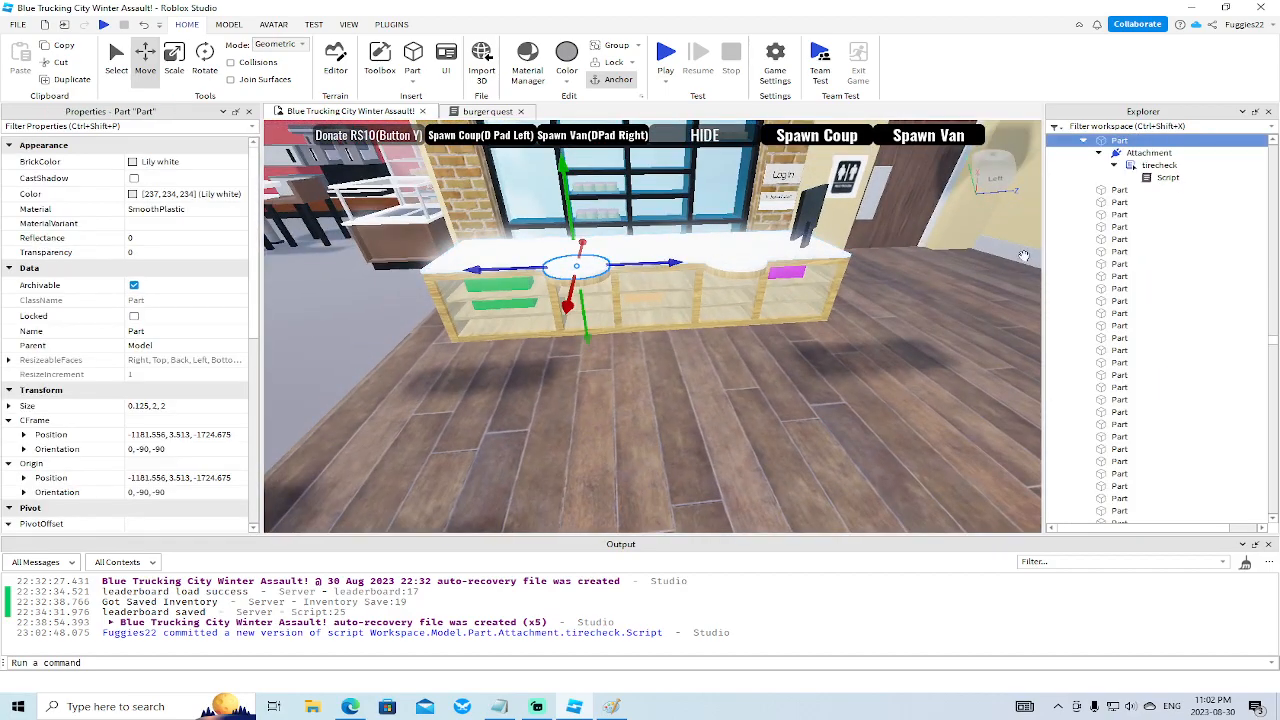
{"action": "left_click", "coordinate": [1148, 152]}
{"action": "right_click", "coordinate": [1148, 152]}
{"action": "left_click", "coordinate": [823, 356]}
Paste the copied Attachment into the black top edge of the front cubicle in the office.
{"action": "right_click_drag", "start_coordinate": [799, 382], "coordinate": [800, 383]}
{"action": "key", "text": "w"}
{"action": "key", "text": "w"}
{"action": "key", "text": "w"}
{"action": "key", "text": "w"}
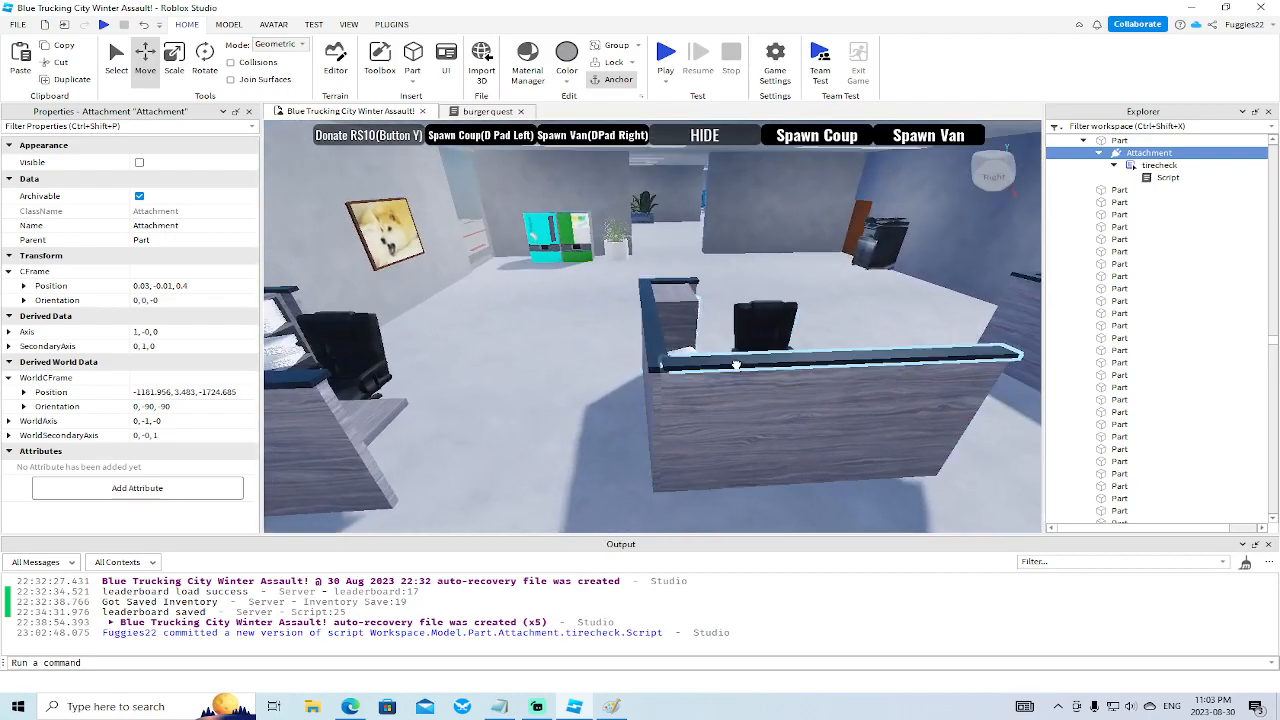
{"action": "left_click", "coordinate": [736, 364]}
{"action": "right_click", "coordinate": [1130, 146]}
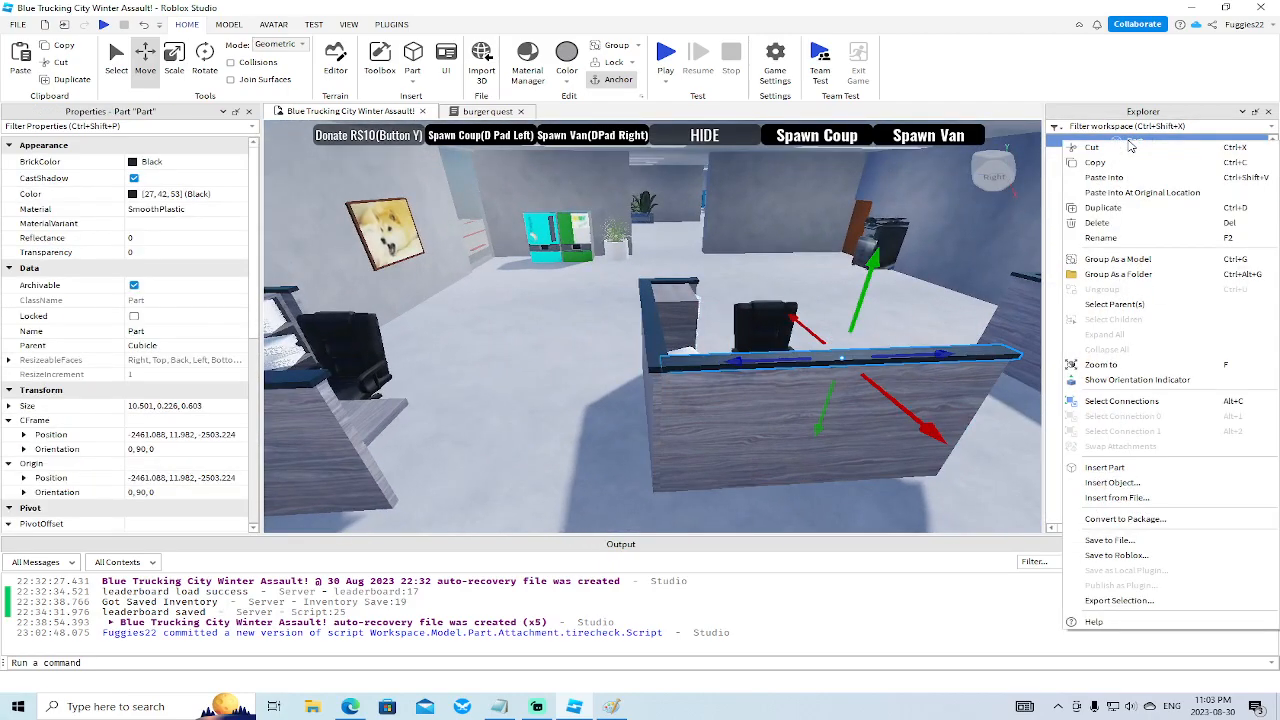
{"action": "left_click", "coordinate": [1130, 178]}
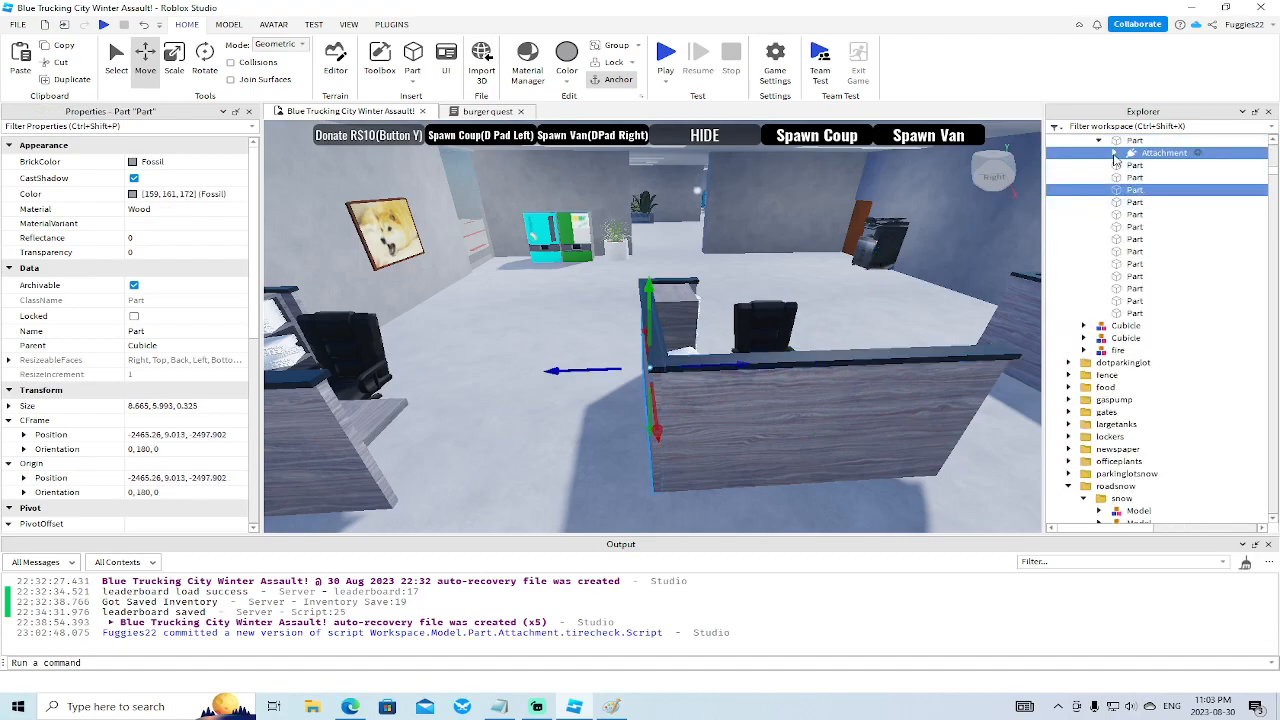
Open the cubicle's tirecheck script and copy the title "Feed the Office" from the burger quest script.
{"action": "left_click", "coordinate": [1114, 152]}
{"action": "left_click", "coordinate": [1129, 165]}
{"action": "left_click", "coordinate": [1163, 178]}
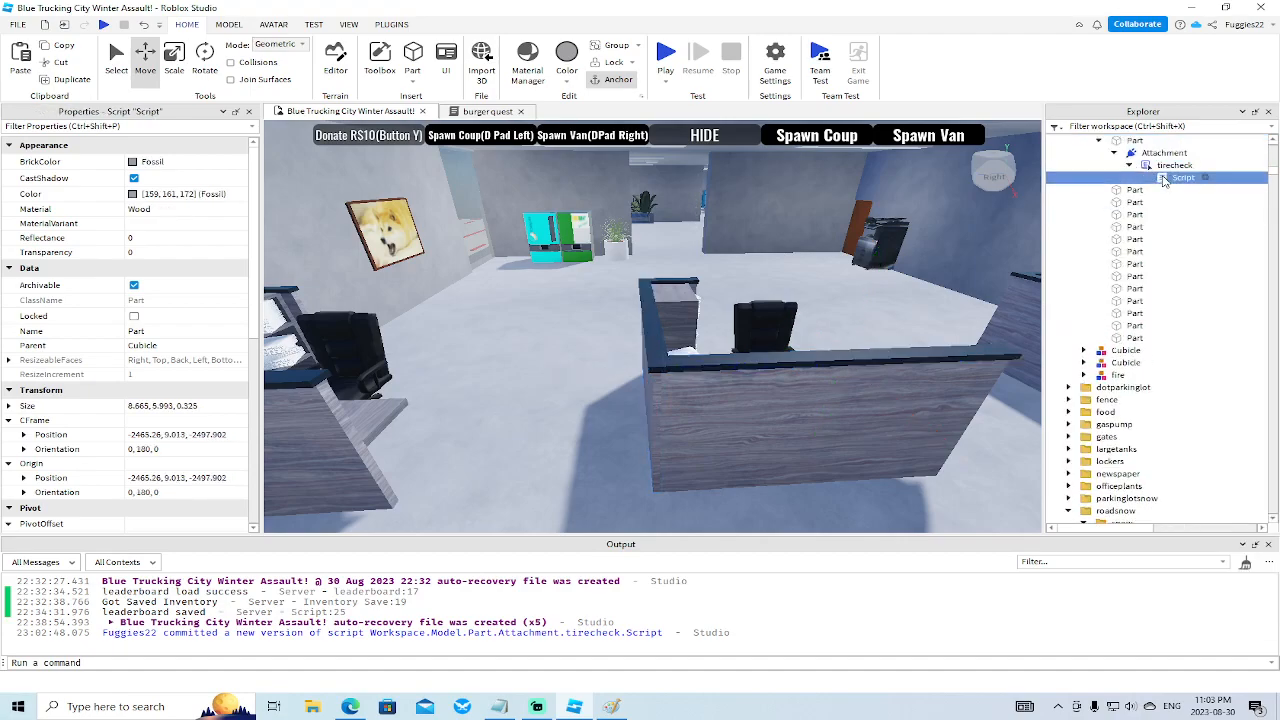
{"action": "double_click", "coordinate": [1163, 178]}
{"action": "left_click", "coordinate": [476, 114]}
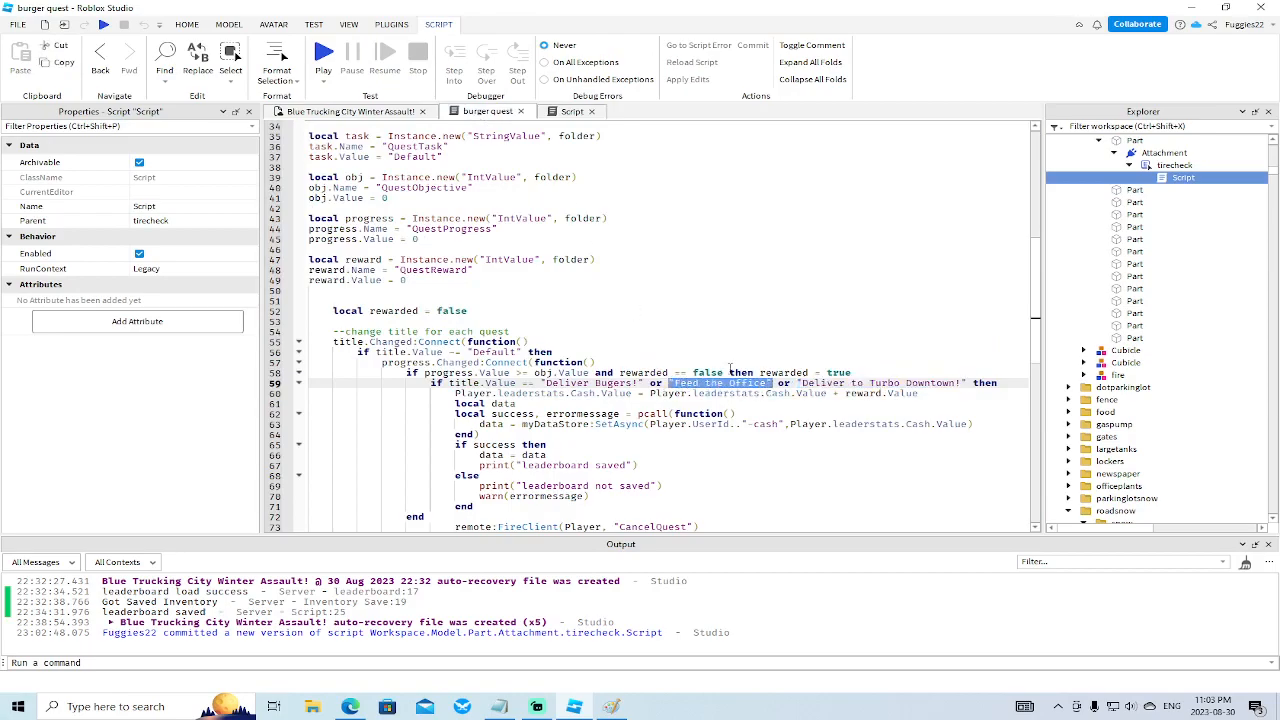
Replace the QuestTitle check in the cubicle's tirecheck script with "Feed the Office" and close both open scripts.
{"action": "left_click", "coordinate": [572, 112]}
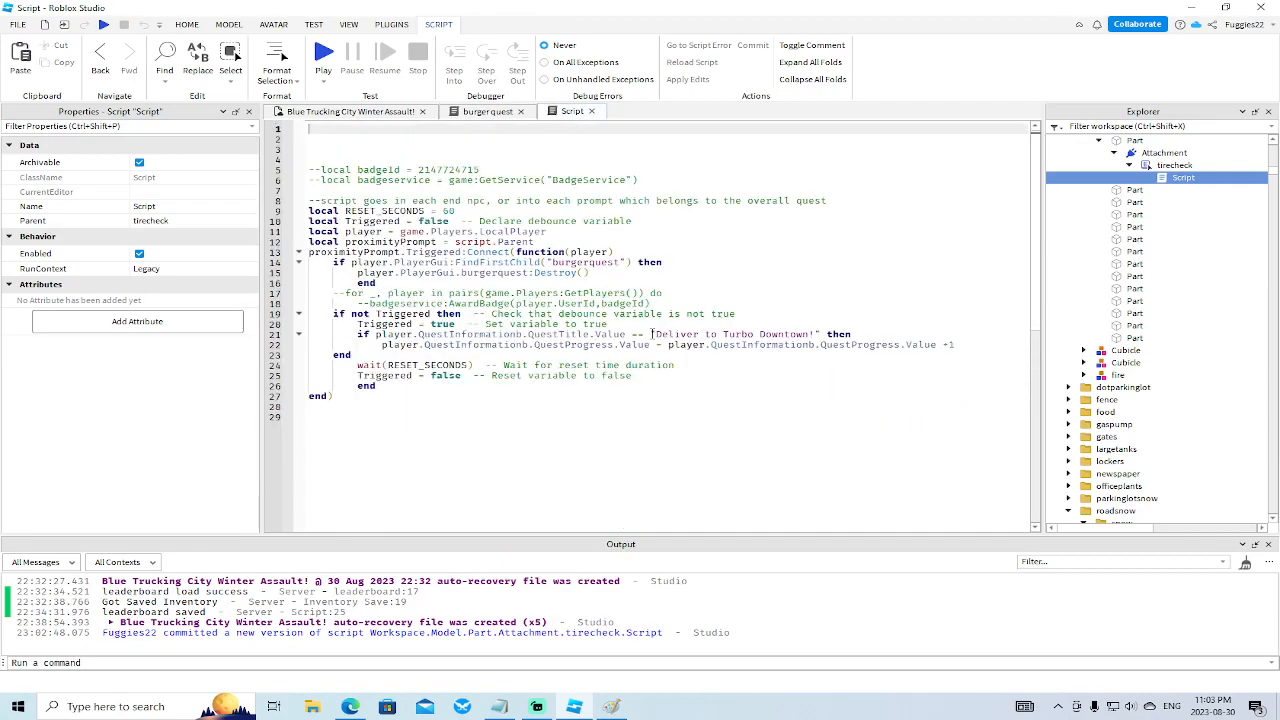
{"action": "left_click_drag", "start_coordinate": [652, 334], "coordinate": [694, 334]}
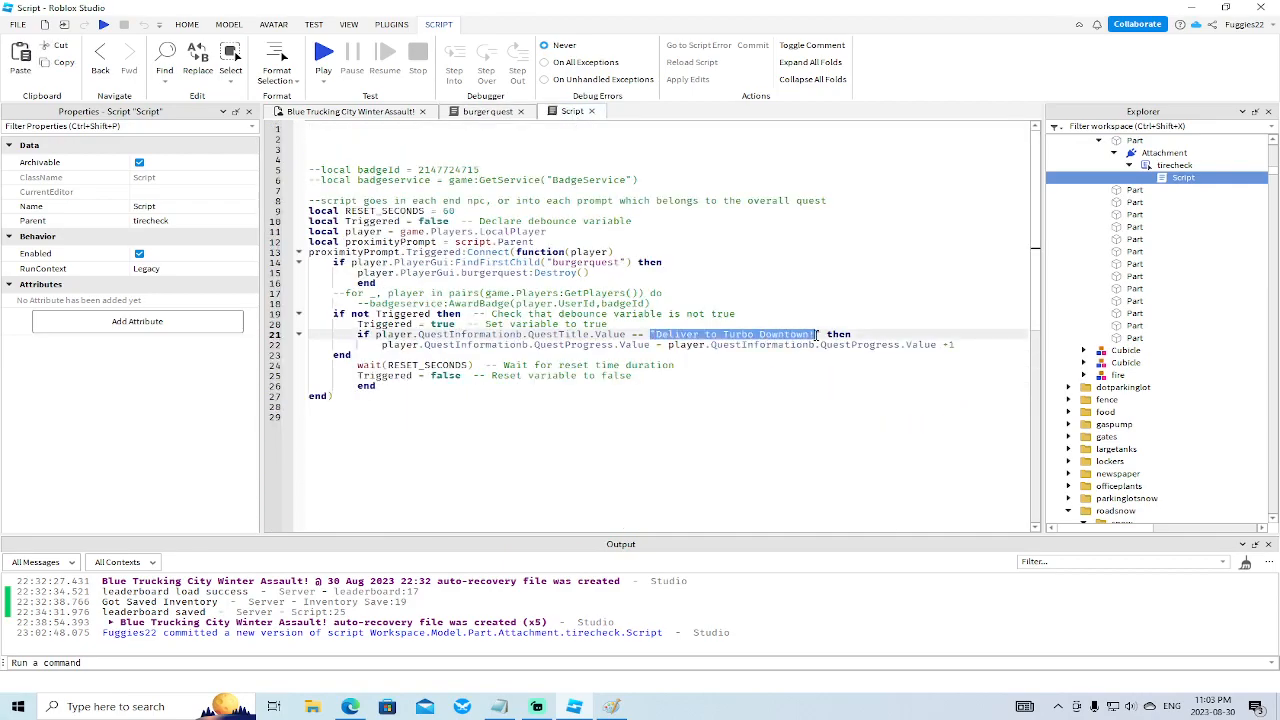
{"action": "type", "text": "\"Feed the Office\""}
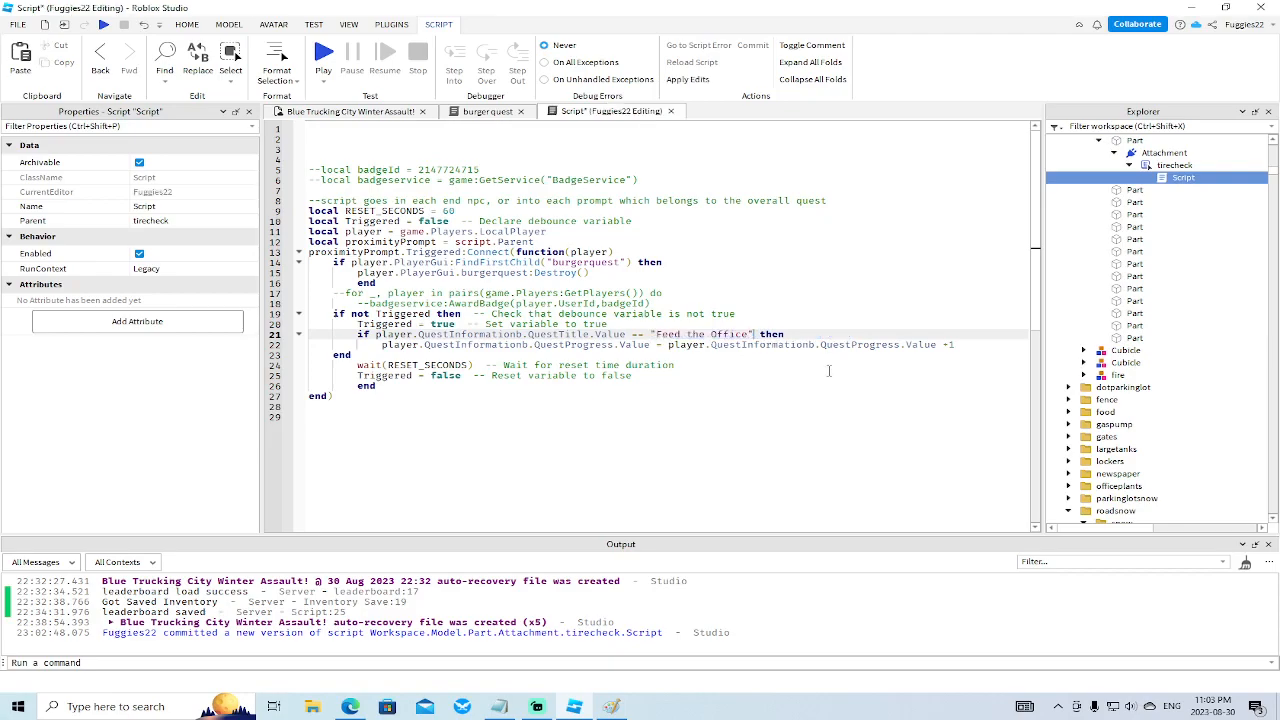
{"action": "left_click", "coordinate": [672, 111]}
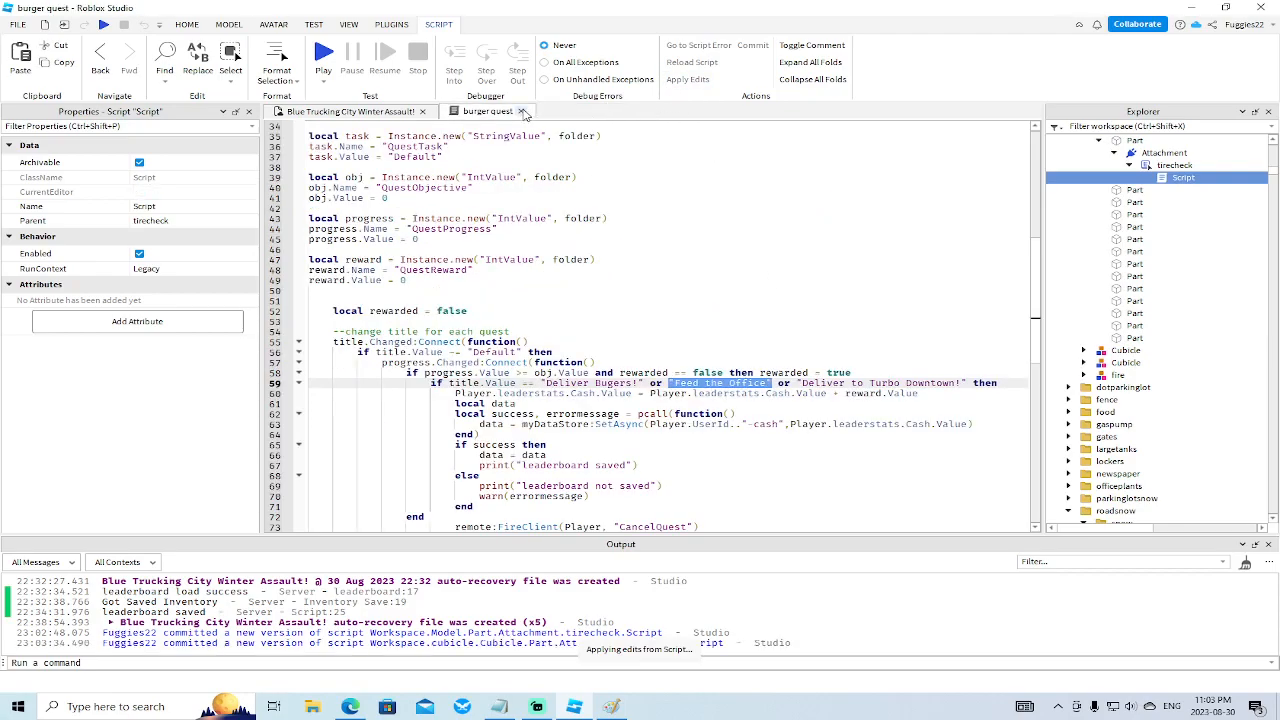
{"action": "left_click", "coordinate": [521, 111]}
Travel across the map to the burger restaurant and examine its entrance and burger sign.
{"action": "scroll", "coordinate": [669, 212], "scroll_direction": "down", "scroll_amount": 3}
{"action": "mouse_move", "coordinate": [669, 212]}
{"action": "right_mouse_down"}
{"action": "mouse_move", "coordinate": [760, 208]}
{"action": "mouse_move", "coordinate": [666, 208]}
{"action": "right_mouse_up"}
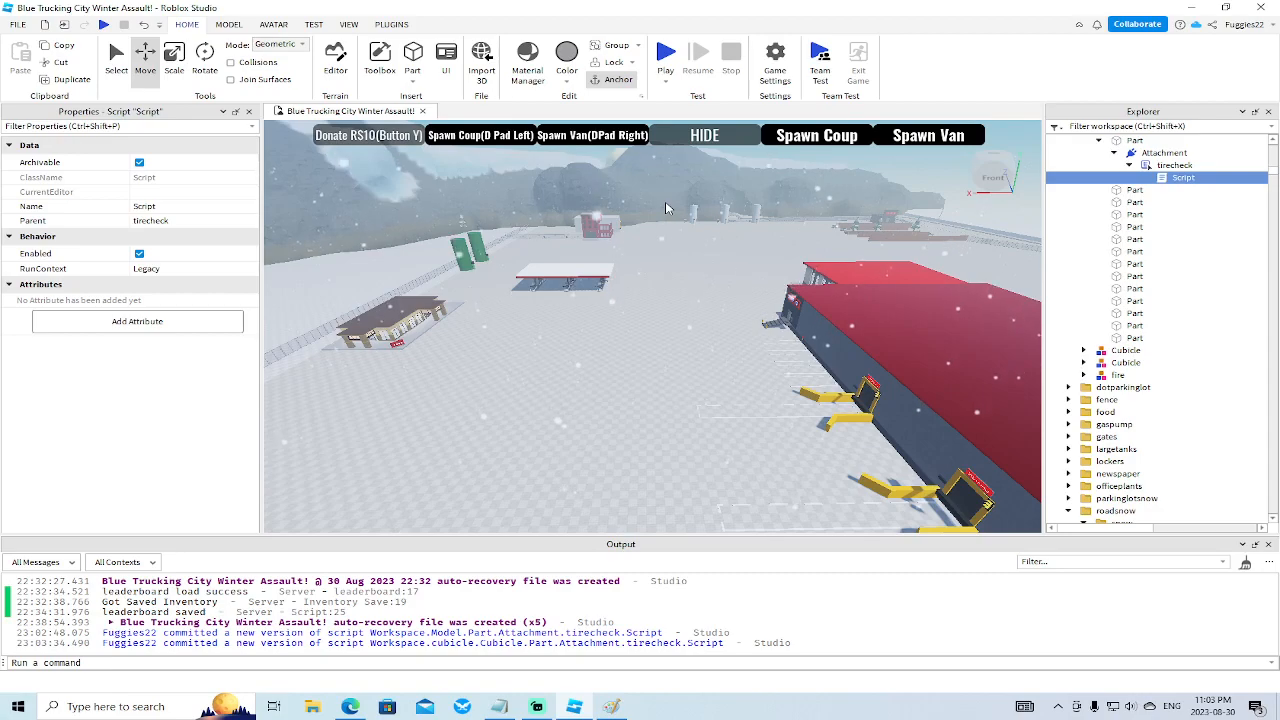
{"action": "right_click_drag", "start_coordinate": [669, 208], "coordinate": [717, 289]}
{"action": "key", "text": "w"}
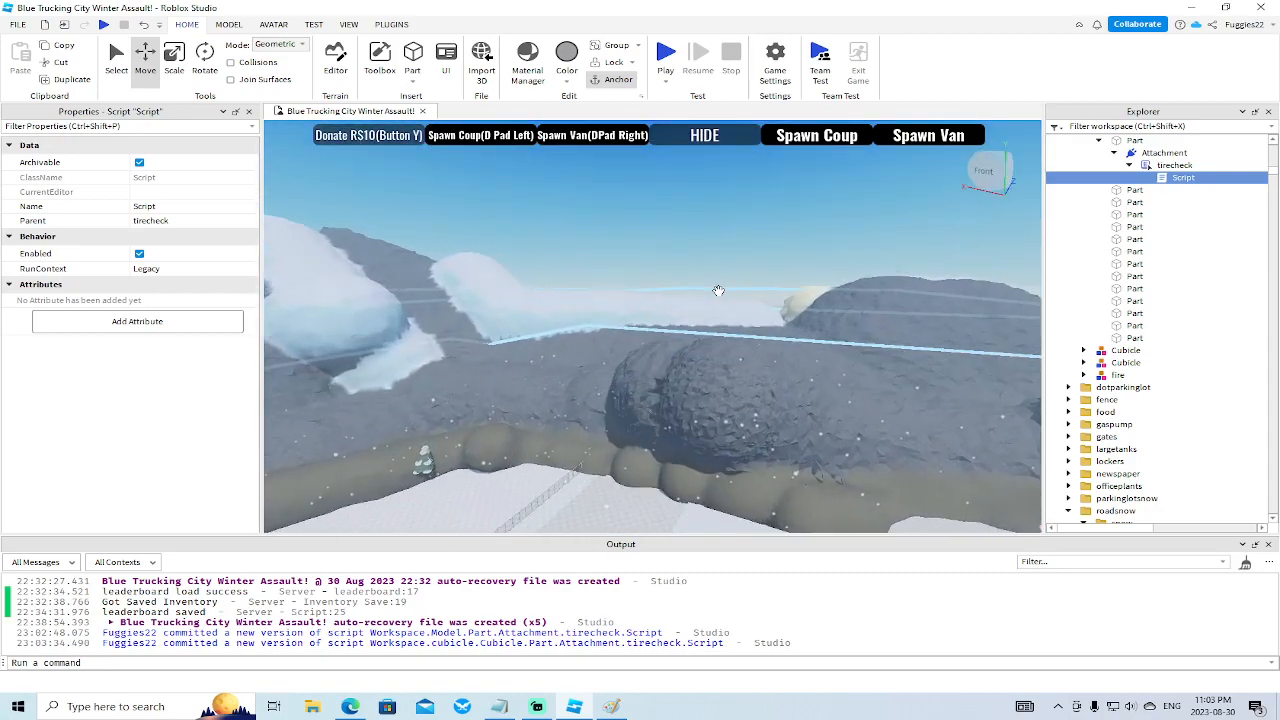
{"action": "key", "text": "w"}
{"action": "key", "text": "w"}
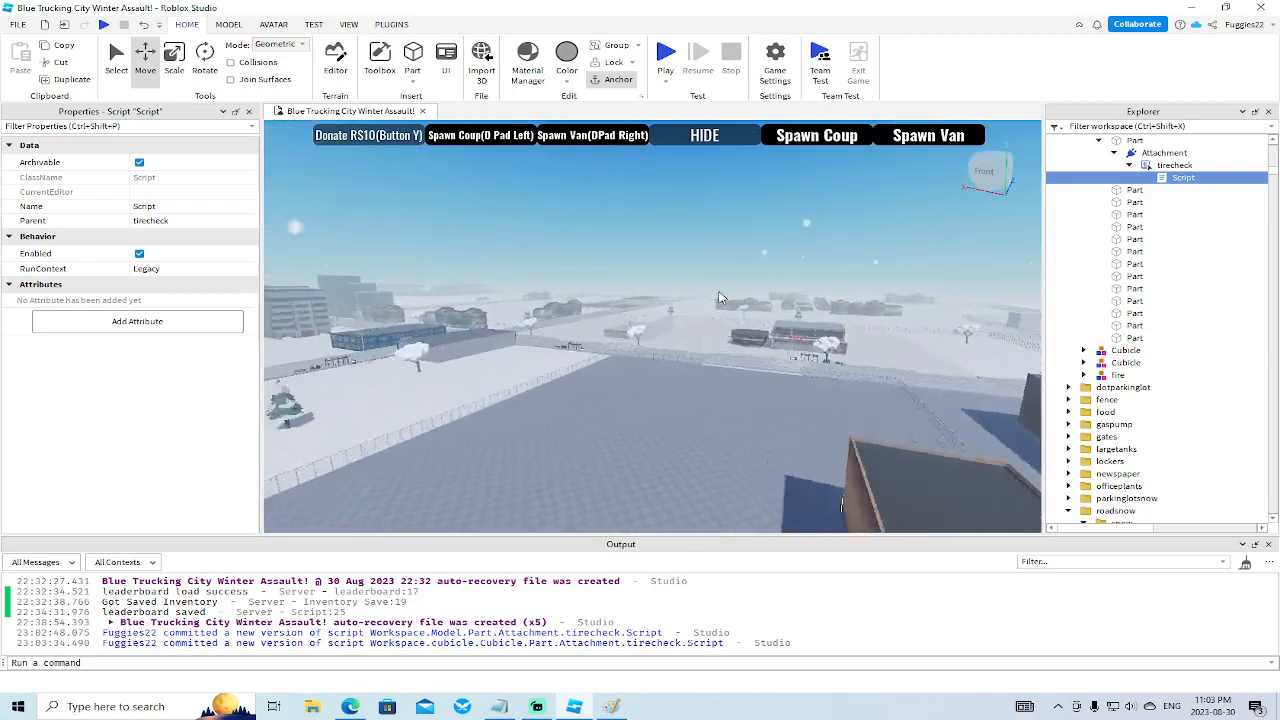
{"action": "key", "text": "w"}
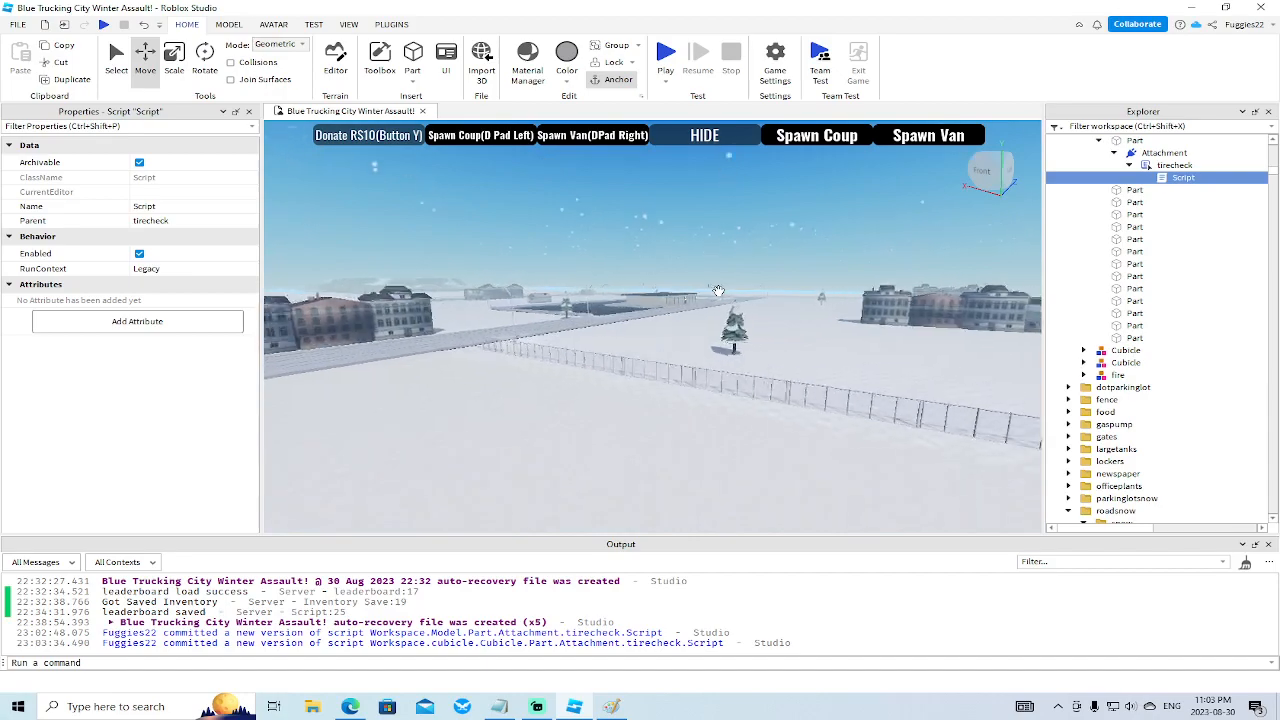
{"action": "key", "text": "w"}
{"action": "key", "text": "w"}
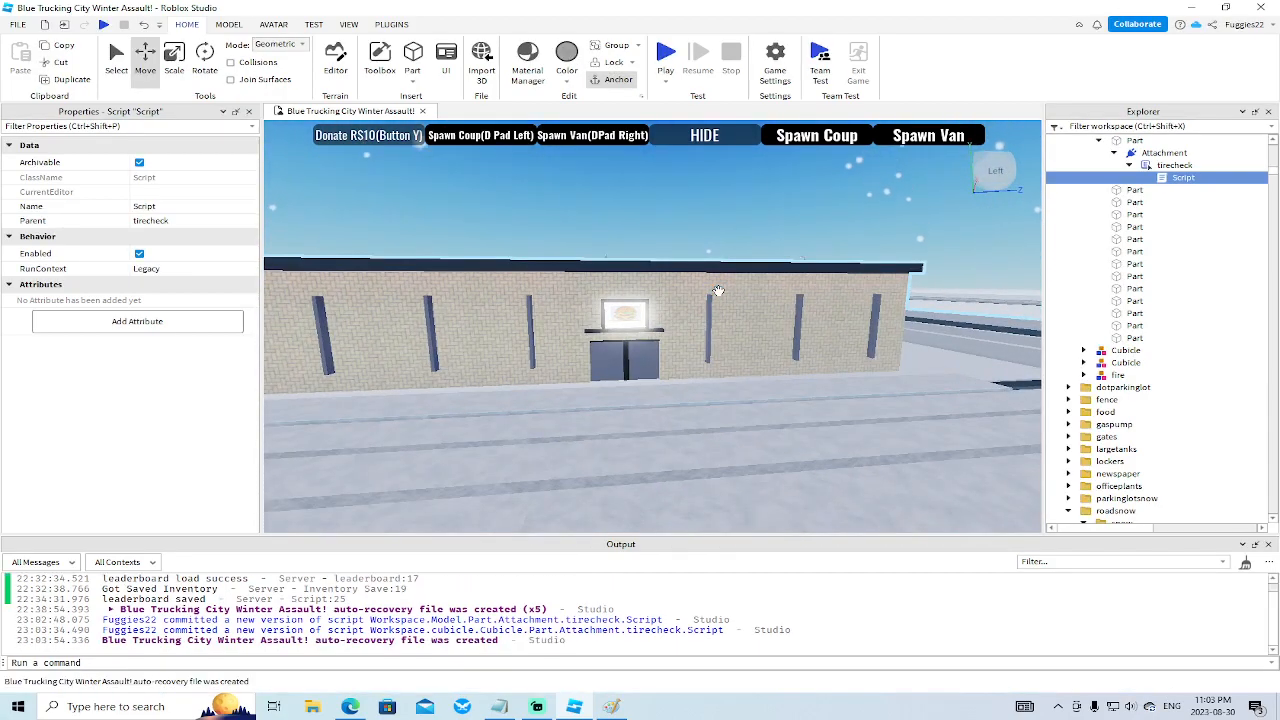
{"action": "key", "text": "w"}
{"action": "key", "text": "d"}
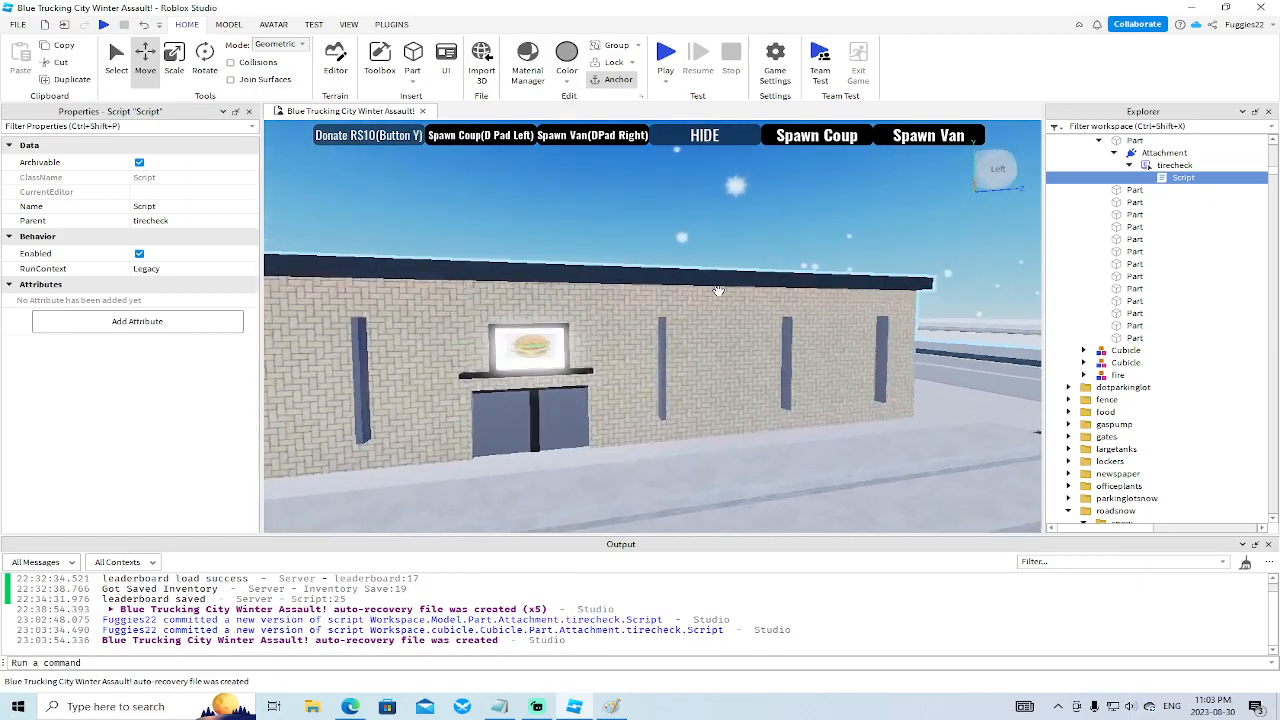
{"action": "key", "text": "d"}
Examine the burger restaurant's interior, including the drink machines, wall screens, grill counter and kitchen area.
{"action": "right_click_drag", "start_coordinate": [719, 291], "coordinate": [724, 287]}
{"action": "key", "text": "w"}
{"action": "scroll", "coordinate": [723, 287], "scroll_direction": "up", "scroll_amount": 3}
{"action": "right_click_drag", "start_coordinate": [723, 287], "coordinate": [723, 286]}
{"action": "scroll", "coordinate": [723, 286], "scroll_direction": "down", "scroll_amount": 3}
{"action": "scroll", "coordinate": [700, 334], "scroll_direction": "up", "scroll_amount": 4}
{"action": "right_click_drag", "start_coordinate": [700, 334], "coordinate": [701, 330]}
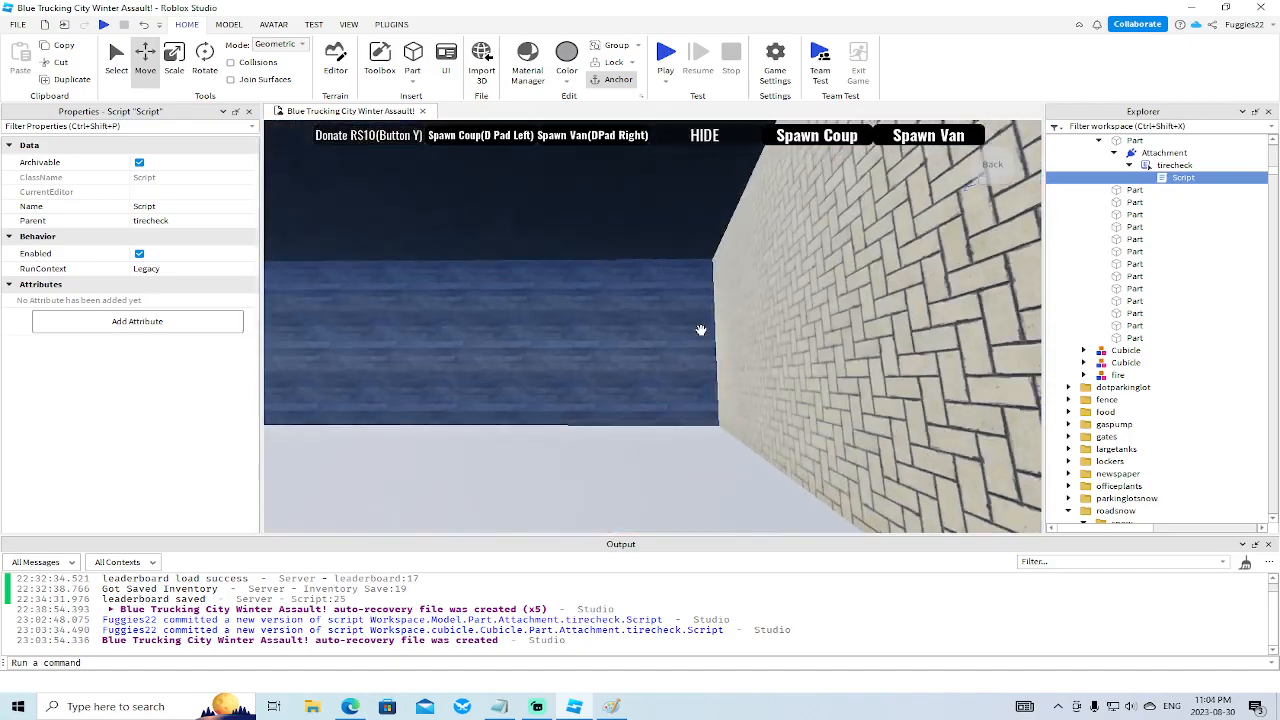
{"action": "scroll", "coordinate": [701, 330], "scroll_direction": "up", "scroll_amount": 8}
{"action": "scroll", "coordinate": [701, 330], "scroll_direction": "up", "scroll_amount": 1}
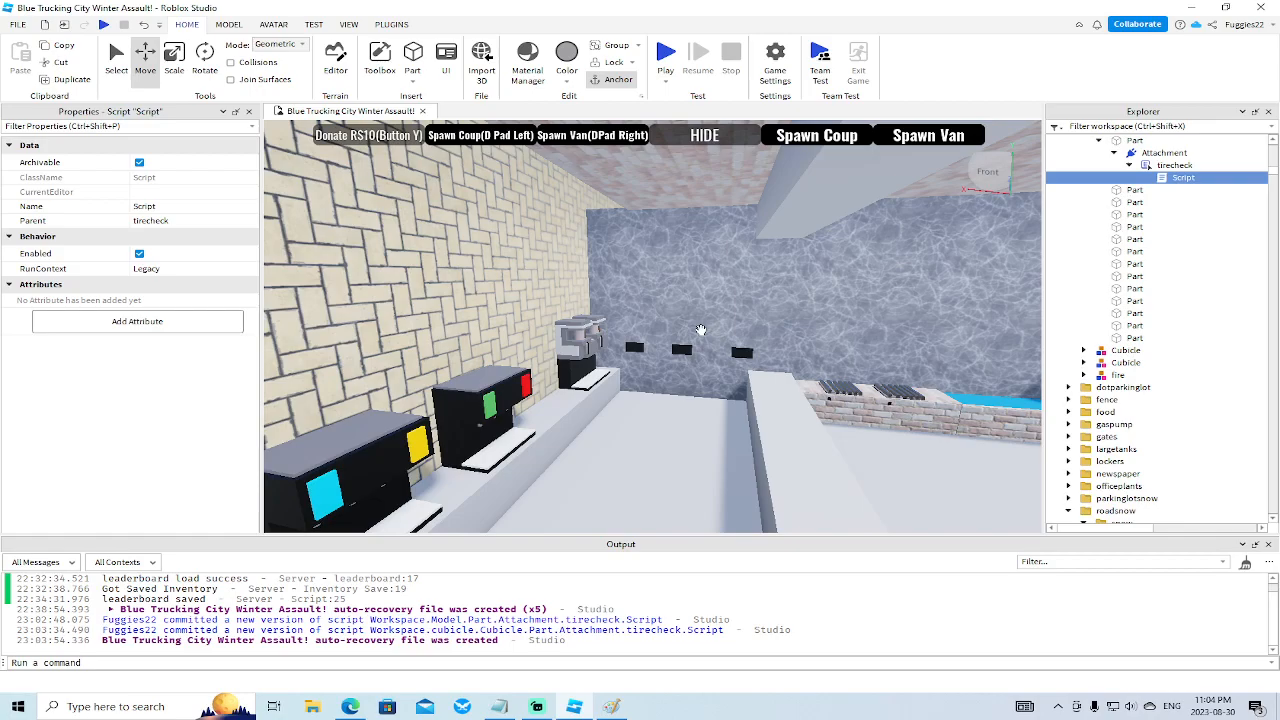
{"action": "right_click_drag", "start_coordinate": [748, 296], "coordinate": [703, 323]}
{"action": "key", "text": "d"}
{"action": "key", "text": "w"}
{"action": "key", "text": "w"}
{"action": "key", "text": "s"}
{"action": "key", "text": "a"}
{"action": "key", "text": "w"}
{"action": "key", "text": "s"}
{"action": "right_click_drag", "start_coordinate": [474, 271], "coordinate": [586, 283]}
{"action": "key", "text": "w"}
{"action": "key", "text": "s"}
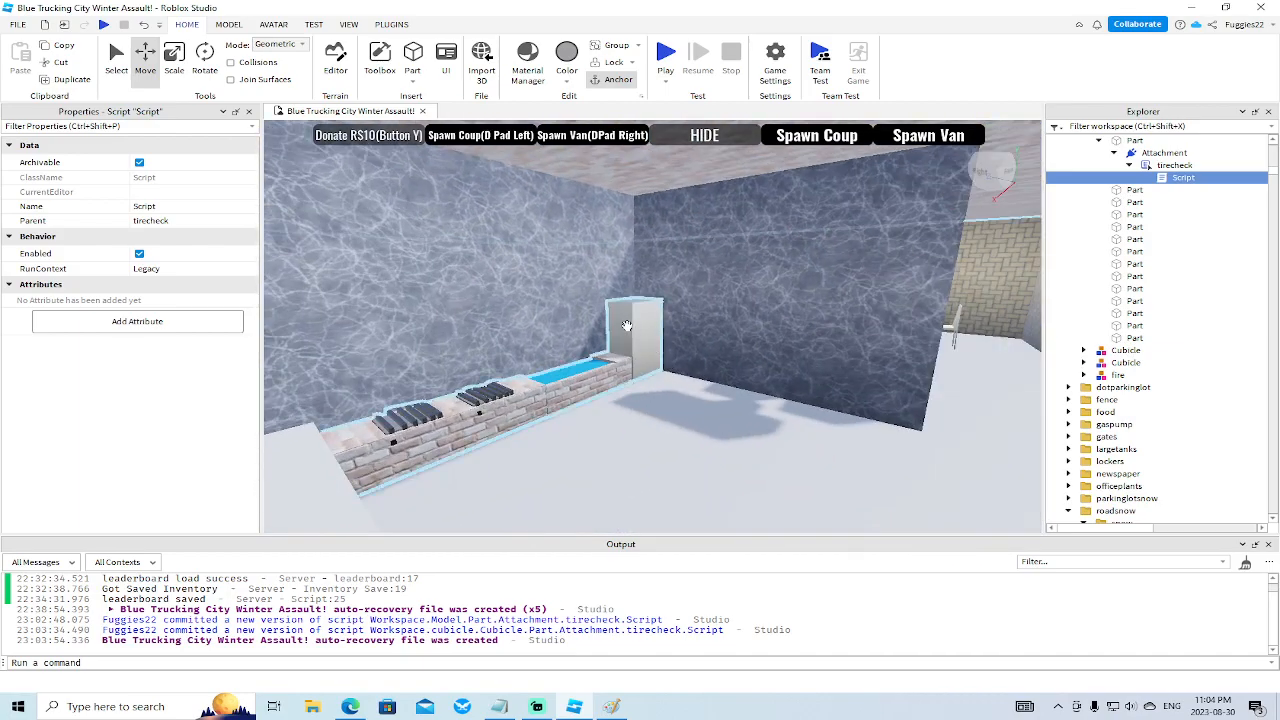
{"action": "key", "text": "w"}
{"action": "key", "text": "s"}
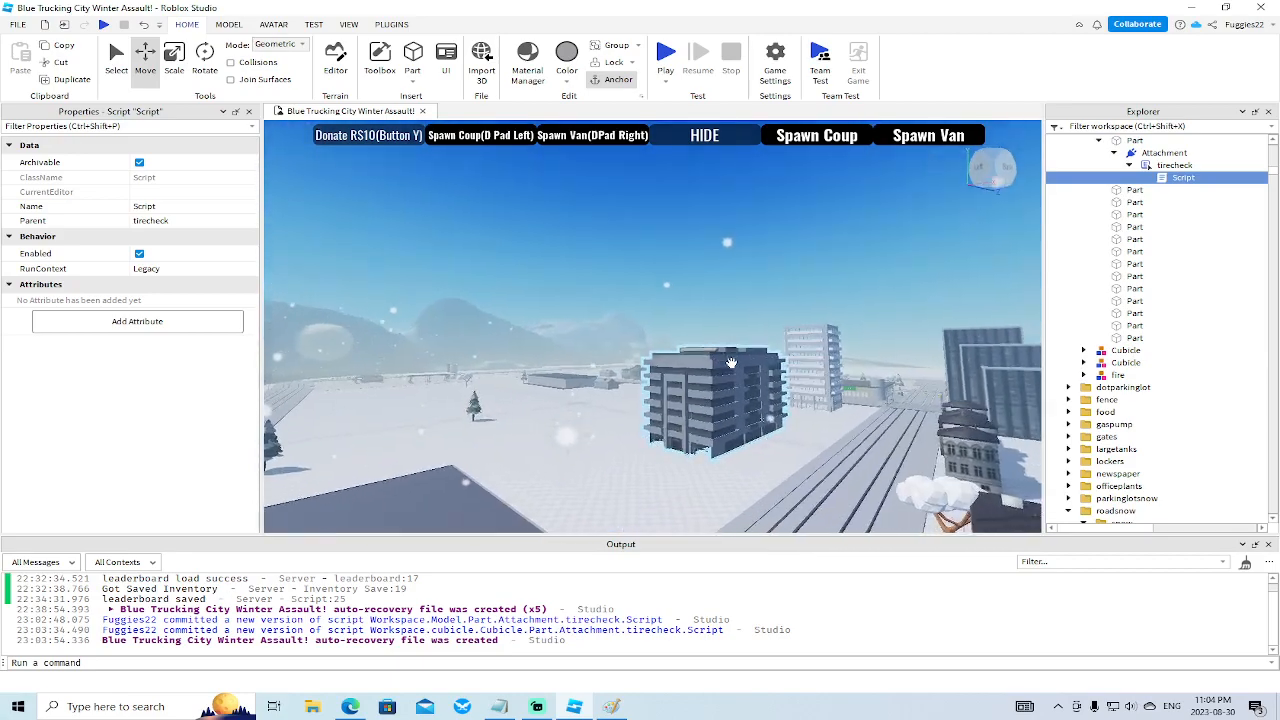
Go to the quest computer in the store building and select its "Store" screen part.
{"action": "scroll", "coordinate": [731, 362], "scroll_direction": "up", "scroll_amount": 3}
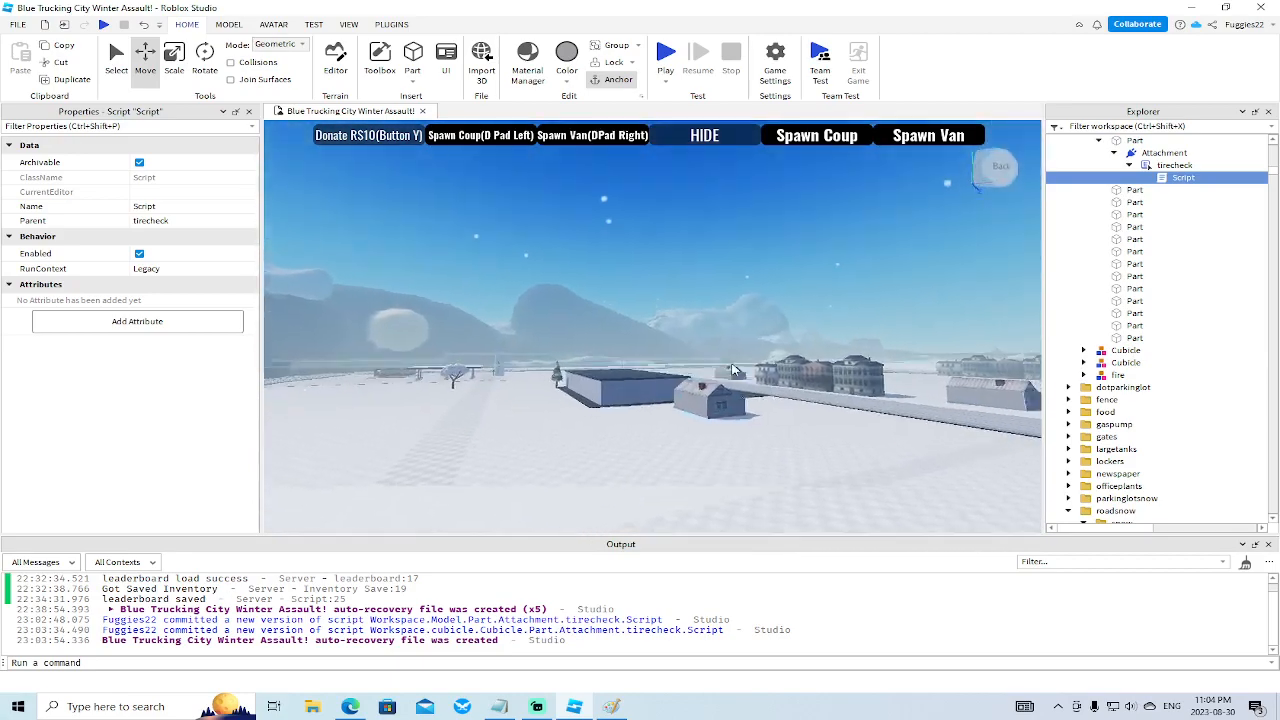
{"action": "right_click_drag", "start_coordinate": [732, 364], "coordinate": [731, 362]}
{"action": "scroll", "coordinate": [731, 362], "scroll_direction": "up", "scroll_amount": 5}
{"action": "key", "text": "w"}
{"action": "key", "text": "w"}
{"action": "left_click", "coordinate": [628, 400]}
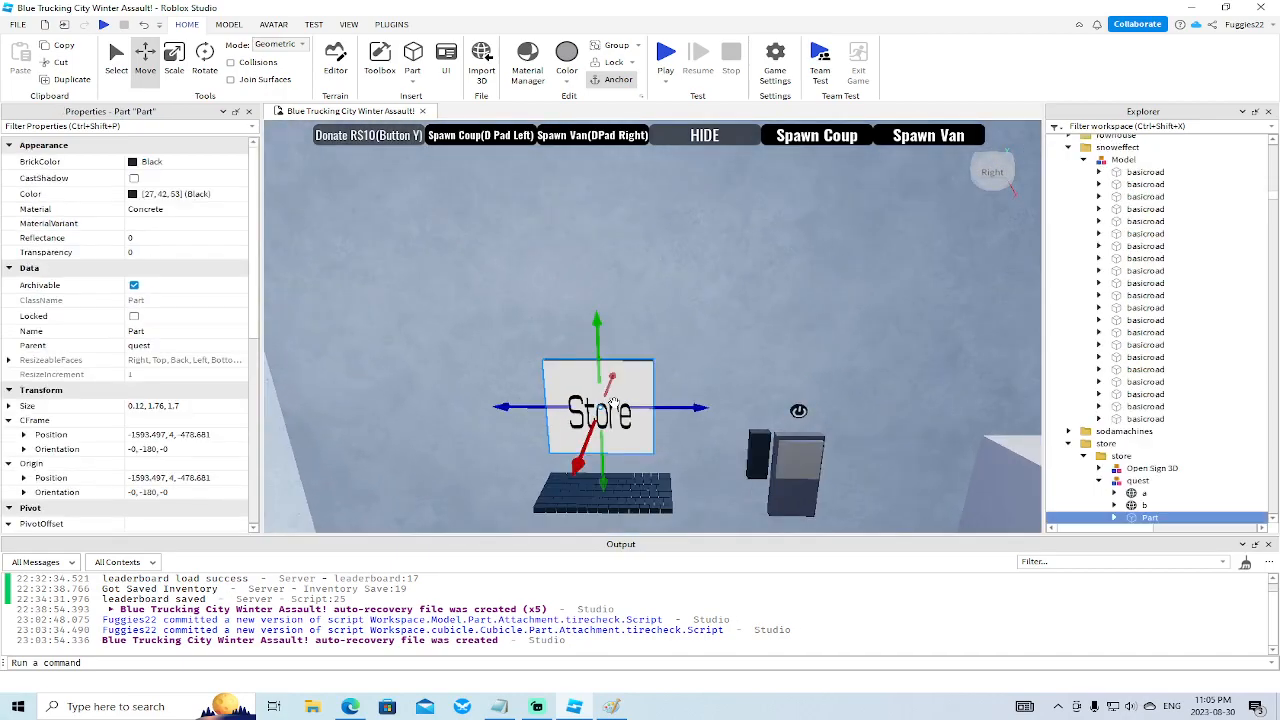
Open the starter give script under the Store screen's truckerz prompt, review its quest table and trigger code, and close it.
{"action": "scroll", "coordinate": [1142, 352], "scroll_direction": "down", "scroll_amount": 3}
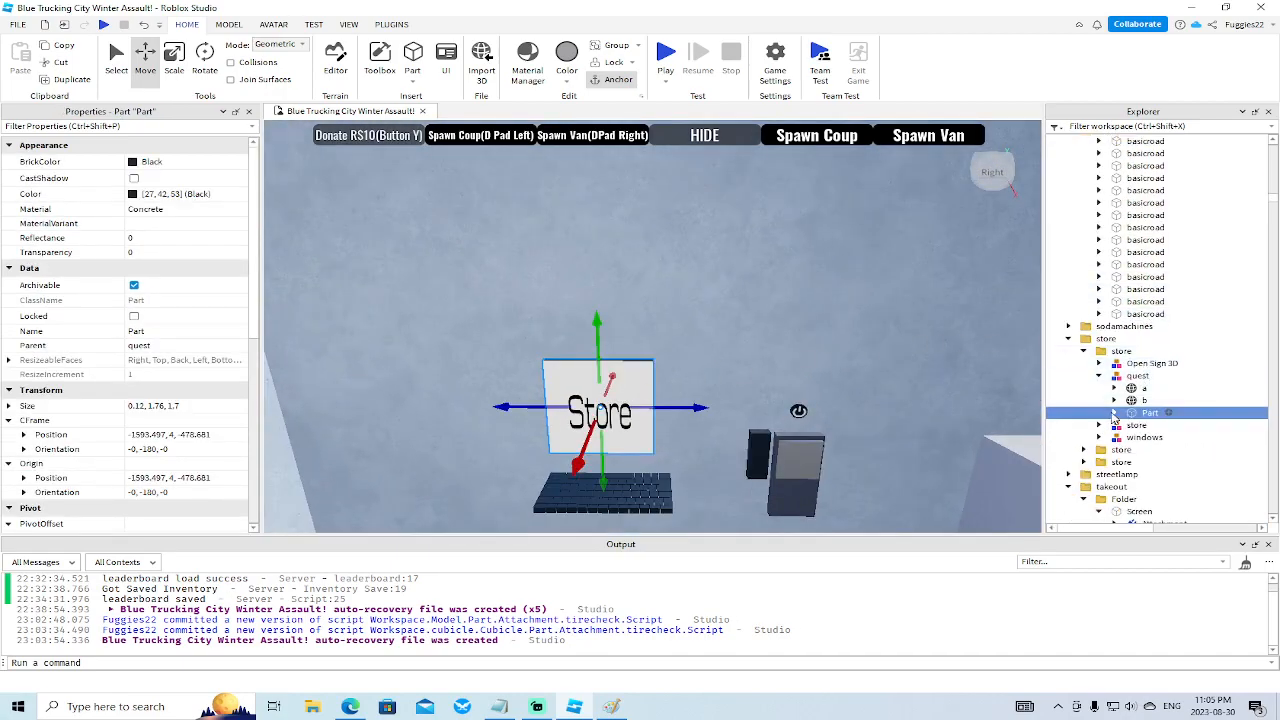
{"action": "left_click", "coordinate": [1114, 413]}
{"action": "left_click", "coordinate": [1131, 438]}
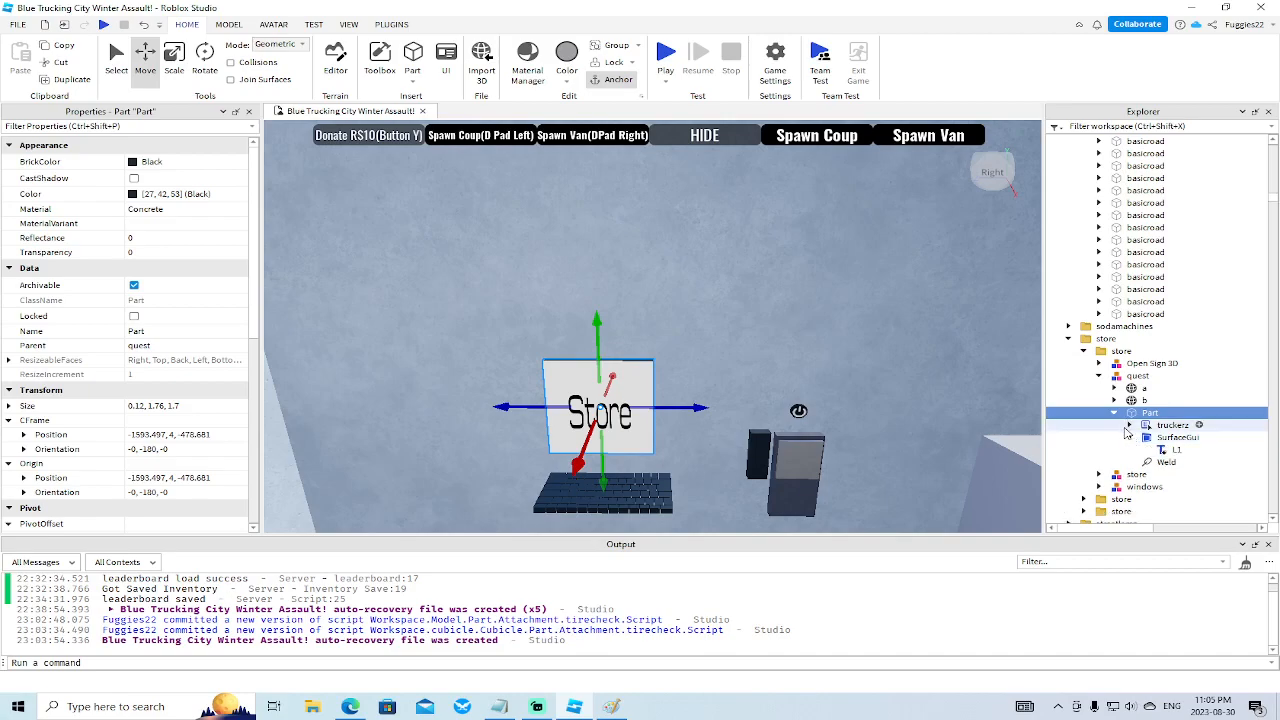
{"action": "left_click", "coordinate": [1131, 426]}
{"action": "double_click", "coordinate": [1165, 437]}
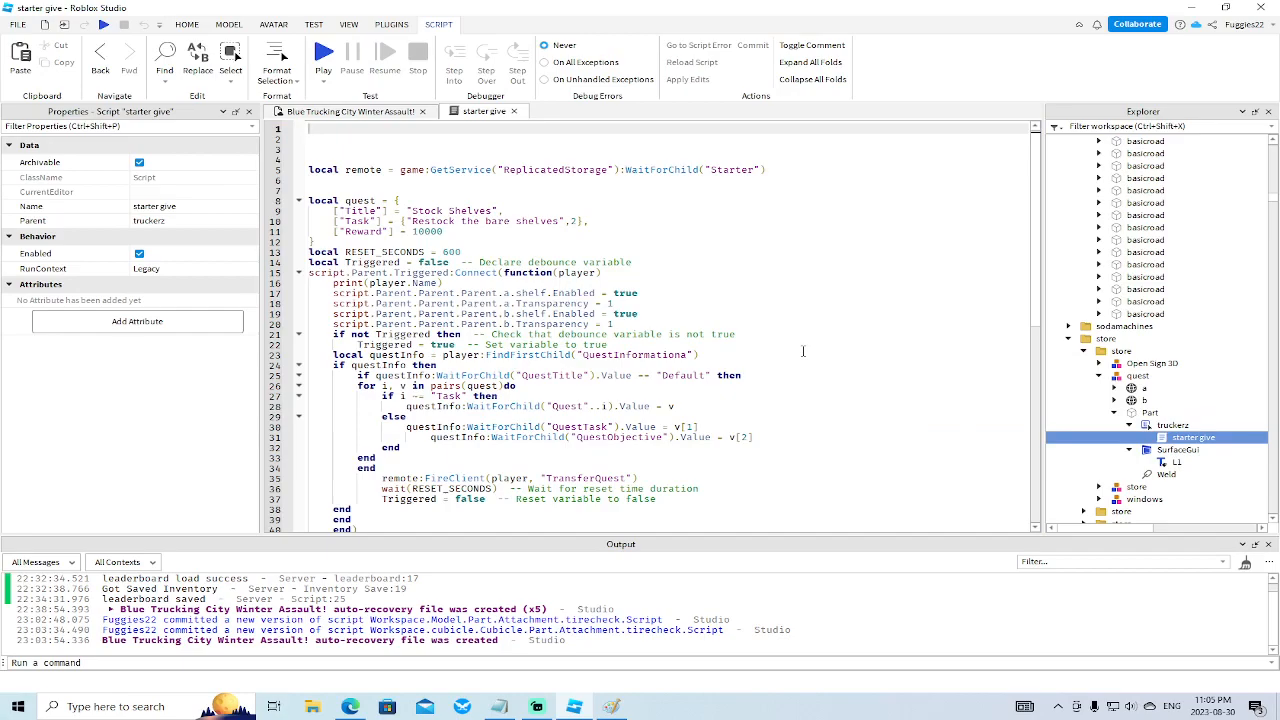
{"action": "scroll", "coordinate": [782, 357], "scroll_direction": "down", "scroll_amount": 5}
{"action": "scroll", "coordinate": [781, 357], "scroll_direction": "up", "scroll_amount": 5}
{"action": "left_click", "coordinate": [513, 112]}
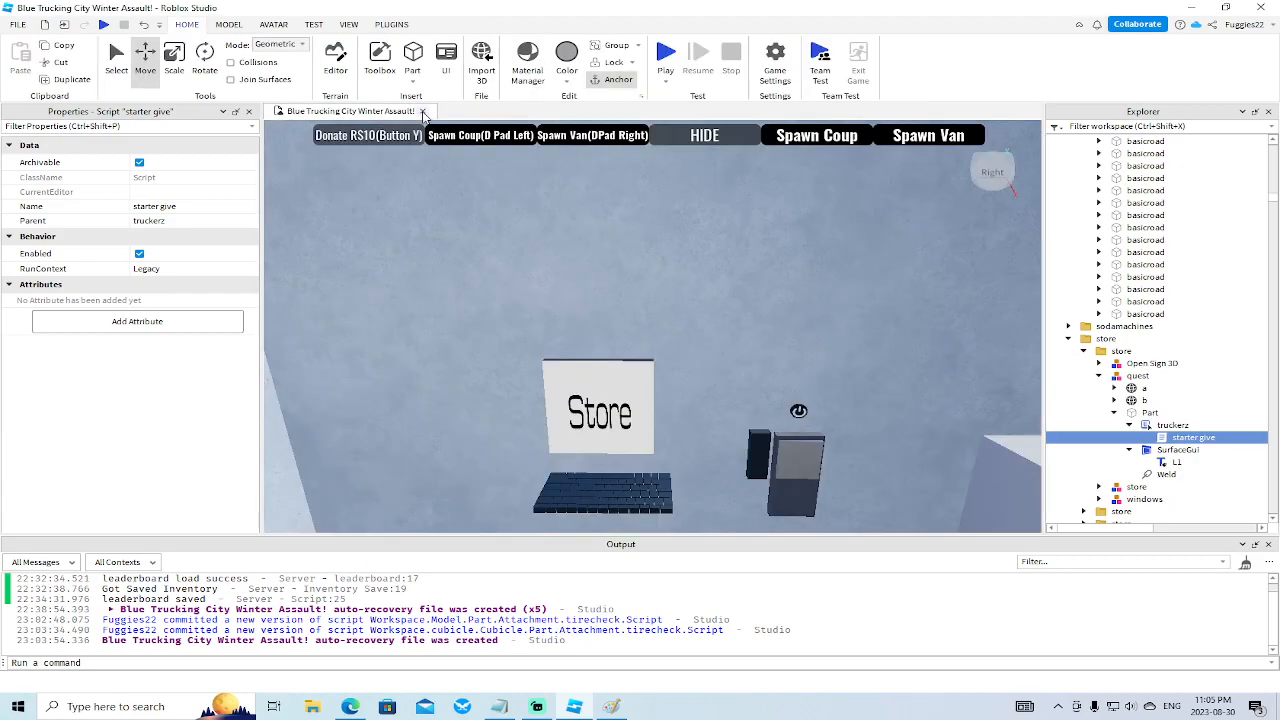
Find the Log In sign near the restroom, open its starter give script, and inspect the truckerz prompt's properties.
{"action": "right_click_drag", "start_coordinate": [718, 290], "coordinate": [718, 291]}
{"action": "scroll", "coordinate": [718, 291], "scroll_direction": "down", "scroll_amount": 8}
{"action": "scroll", "coordinate": [718, 291], "scroll_direction": "up", "scroll_amount": 6}
{"action": "scroll", "coordinate": [718, 290], "scroll_direction": "down", "scroll_amount": 6}
{"action": "scroll", "coordinate": [718, 291], "scroll_direction": "up", "scroll_amount": 5}
{"action": "scroll", "coordinate": [719, 297], "scroll_direction": "up", "scroll_amount": 8}
{"action": "scroll", "coordinate": [719, 297], "scroll_direction": "up", "scroll_amount": 8}
{"action": "scroll", "coordinate": [718, 291], "scroll_direction": "up", "scroll_amount": 8}
{"action": "scroll", "coordinate": [718, 291], "scroll_direction": "up", "scroll_amount": 3}
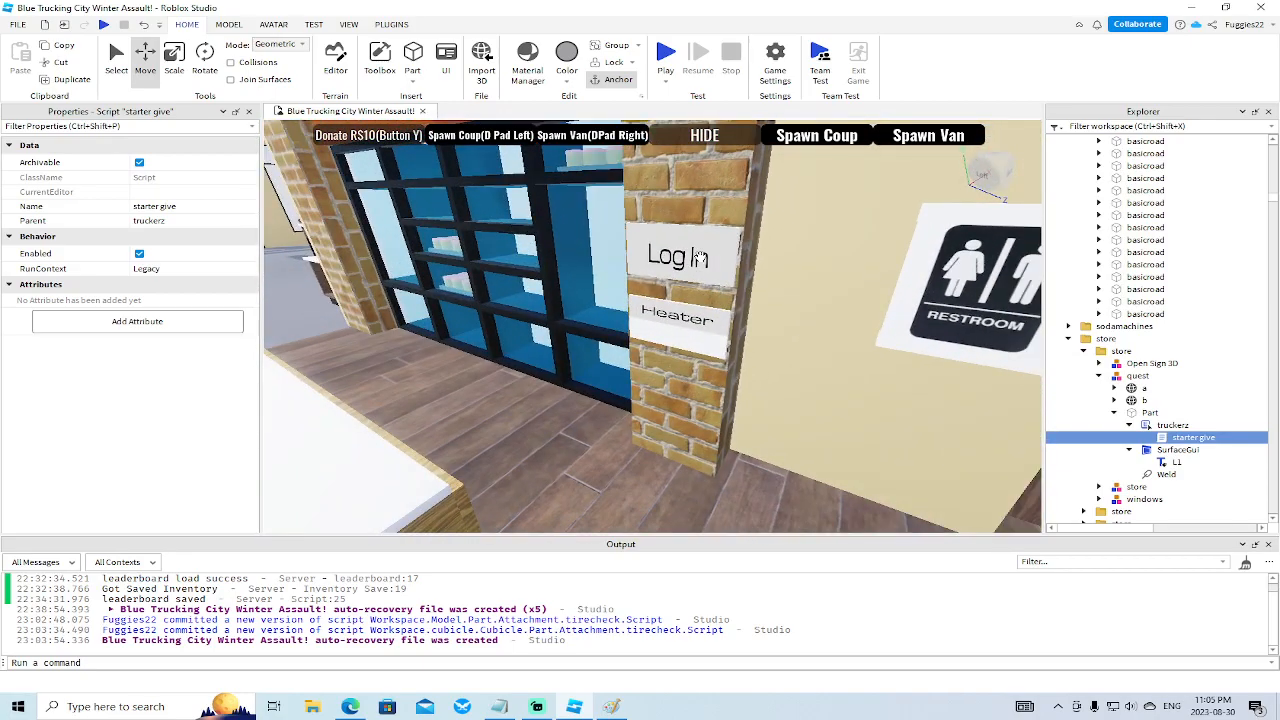
{"action": "left_click", "coordinate": [700, 258]}
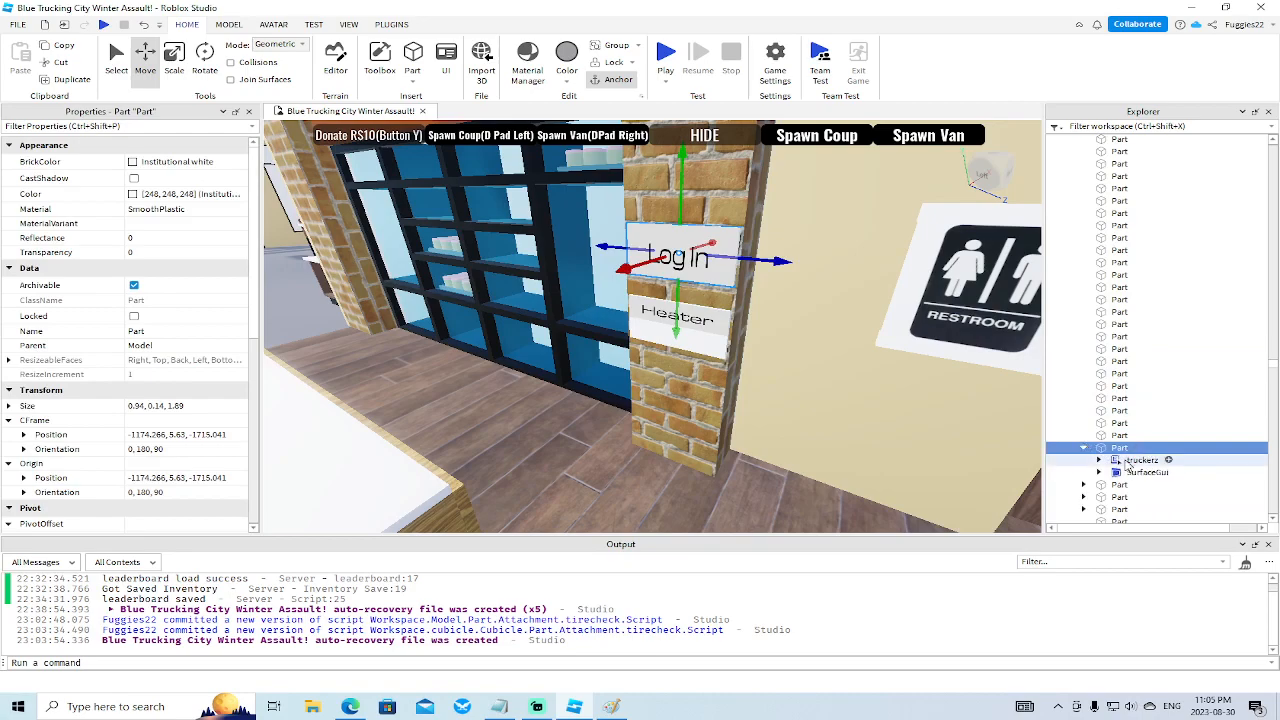
{"action": "left_click", "coordinate": [1099, 460]}
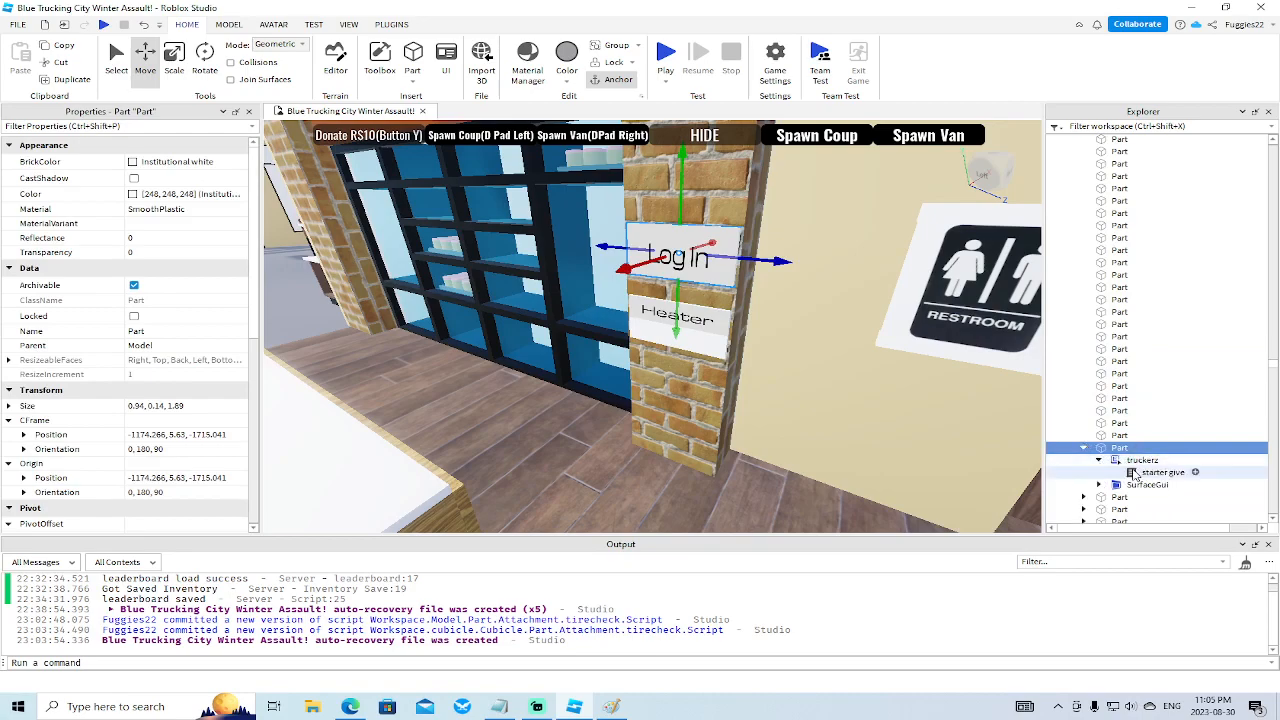
{"action": "double_click", "coordinate": [1140, 472]}
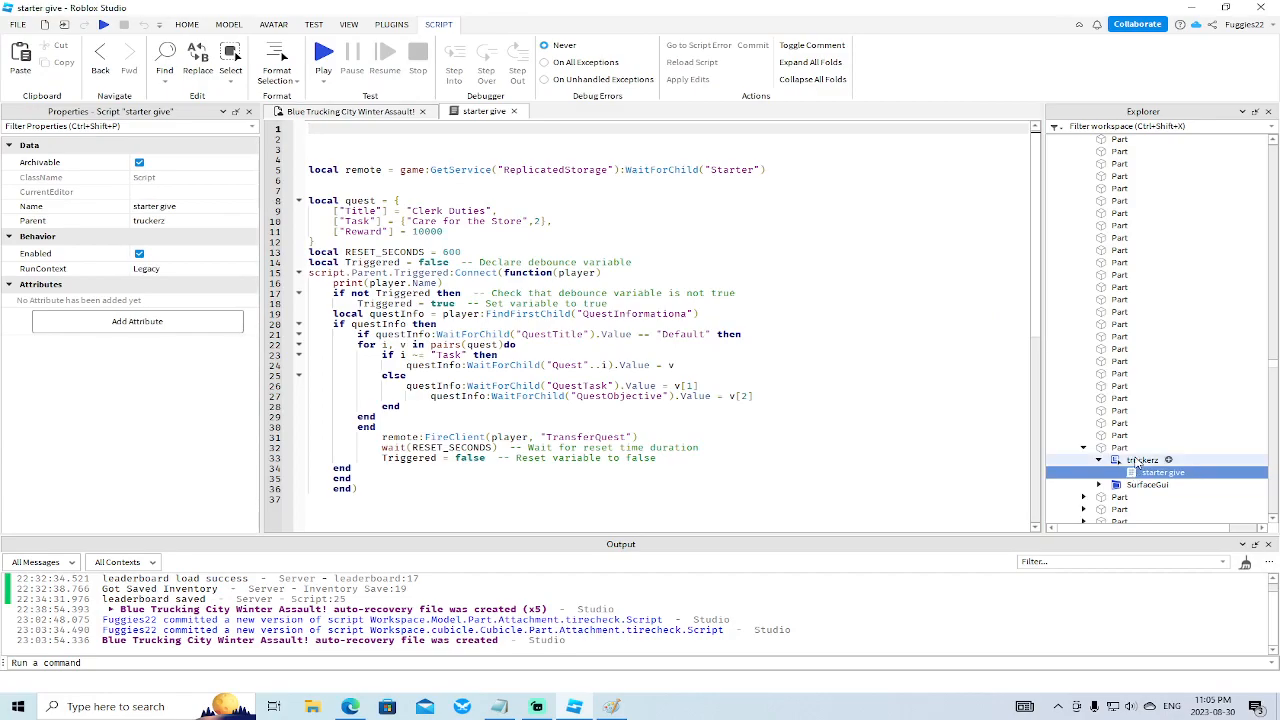
{"action": "left_click", "coordinate": [1141, 460]}
Collapse burgerquest under StarterGui and select the black Screen nearest the counter on the burger restaurant's marble wall.
{"action": "left_click_drag", "start_coordinate": [1274, 368], "coordinate": [1274, 511]}
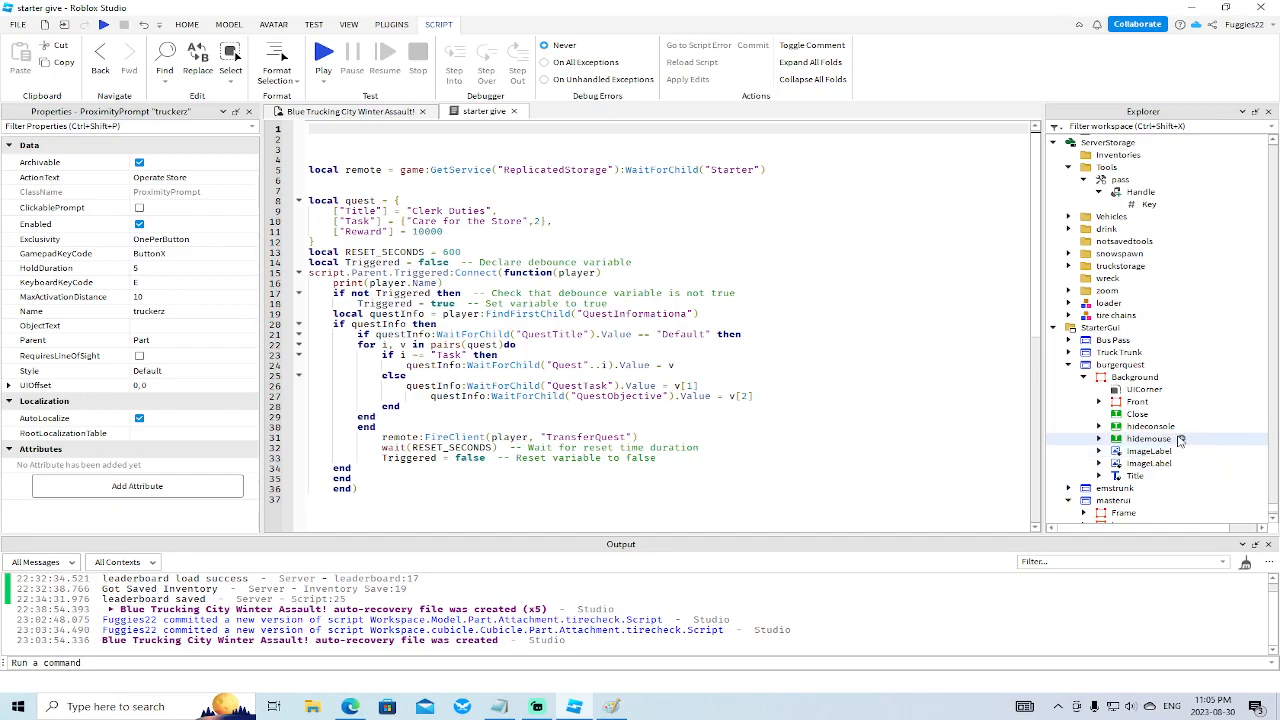
{"action": "left_click", "coordinate": [1069, 365]}
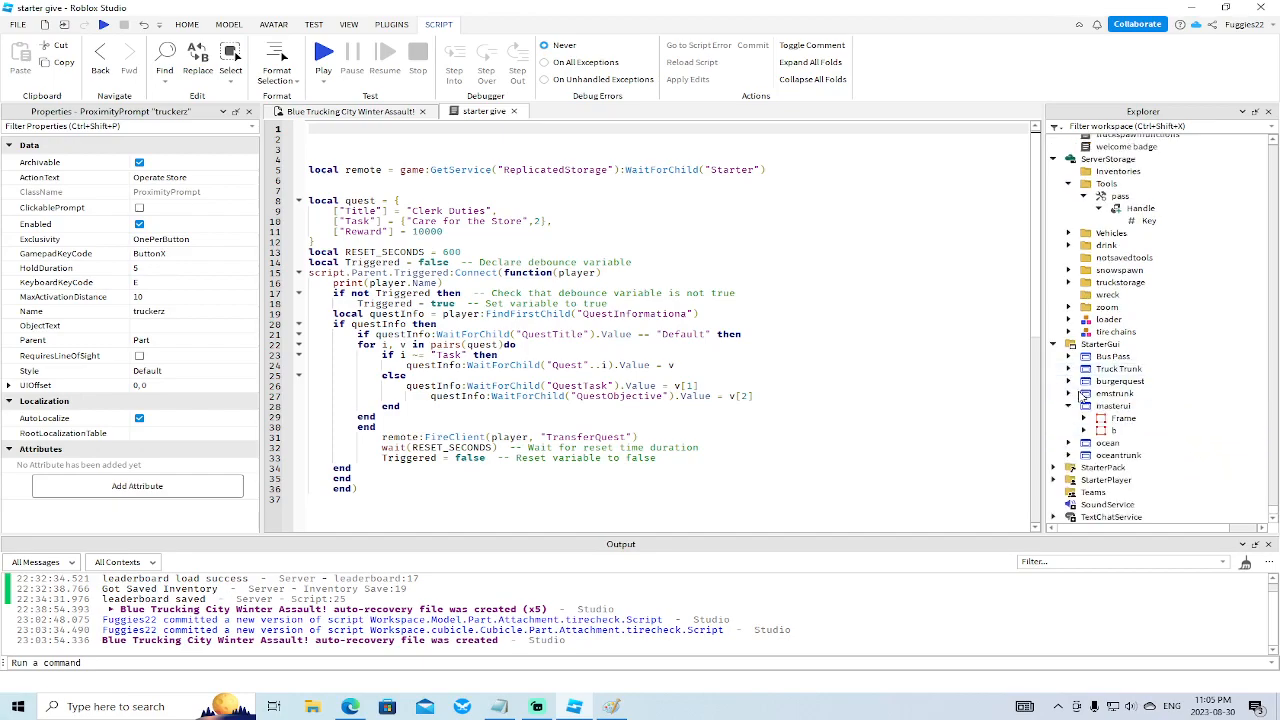
{"action": "left_click", "coordinate": [368, 113]}
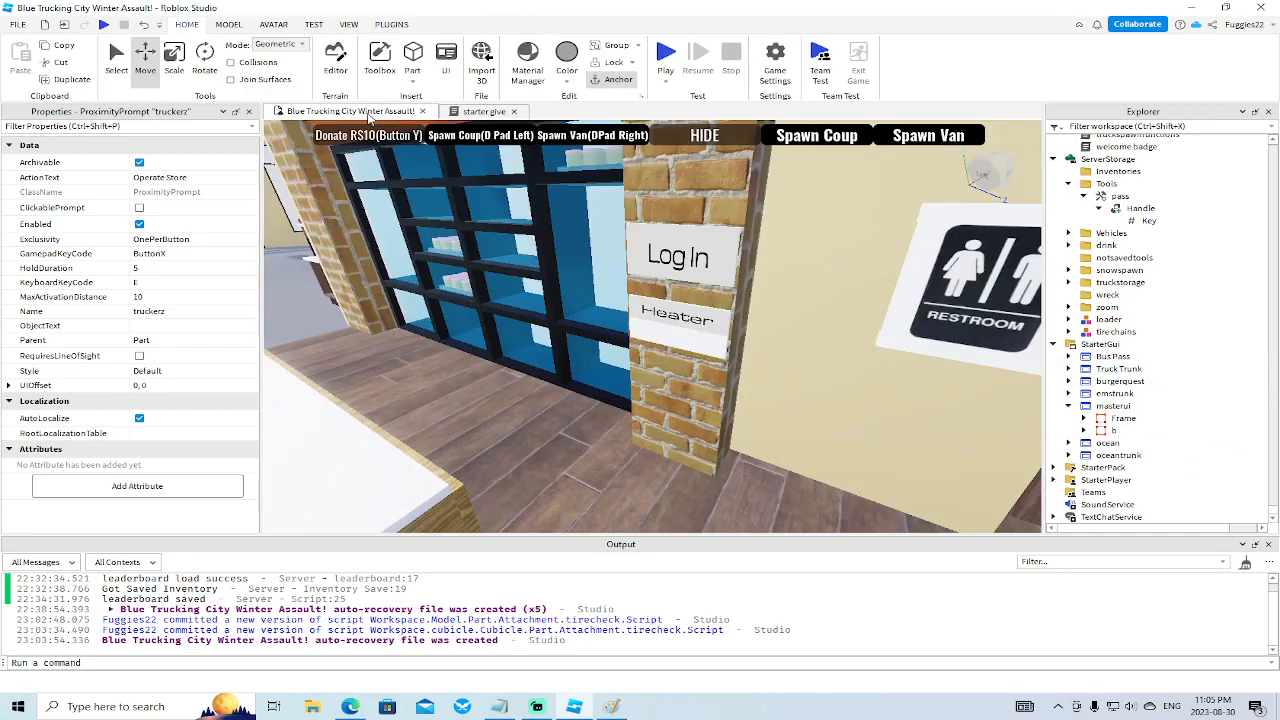
{"action": "key", "text": "f"}
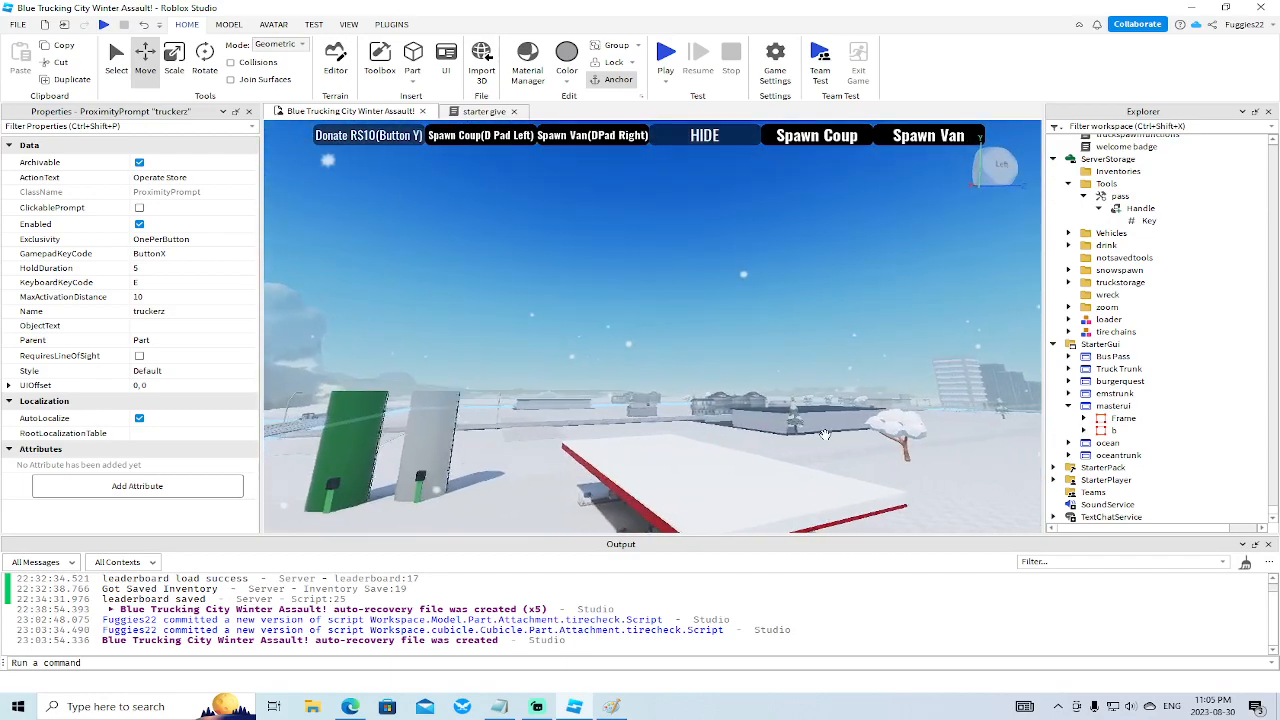
{"action": "right_click_drag", "start_coordinate": [825, 434], "coordinate": [825, 434]}
{"action": "key", "text": "w"}
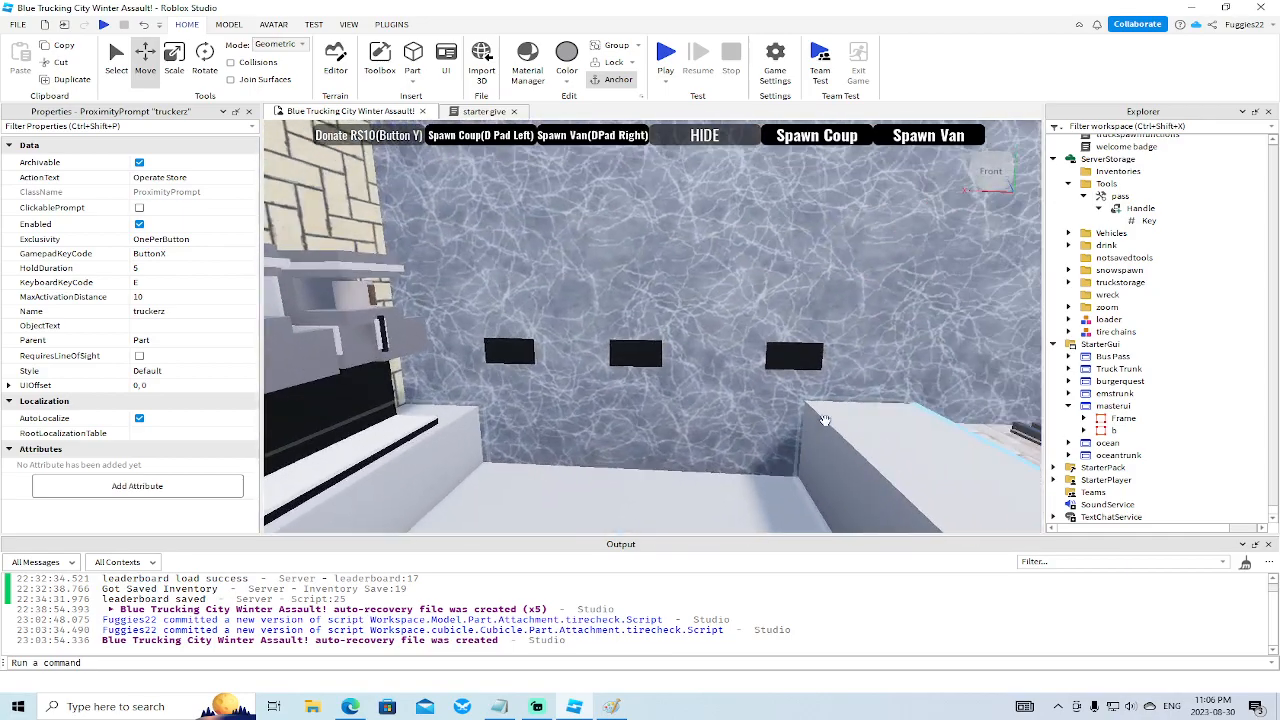
{"action": "left_click", "coordinate": [795, 360]}
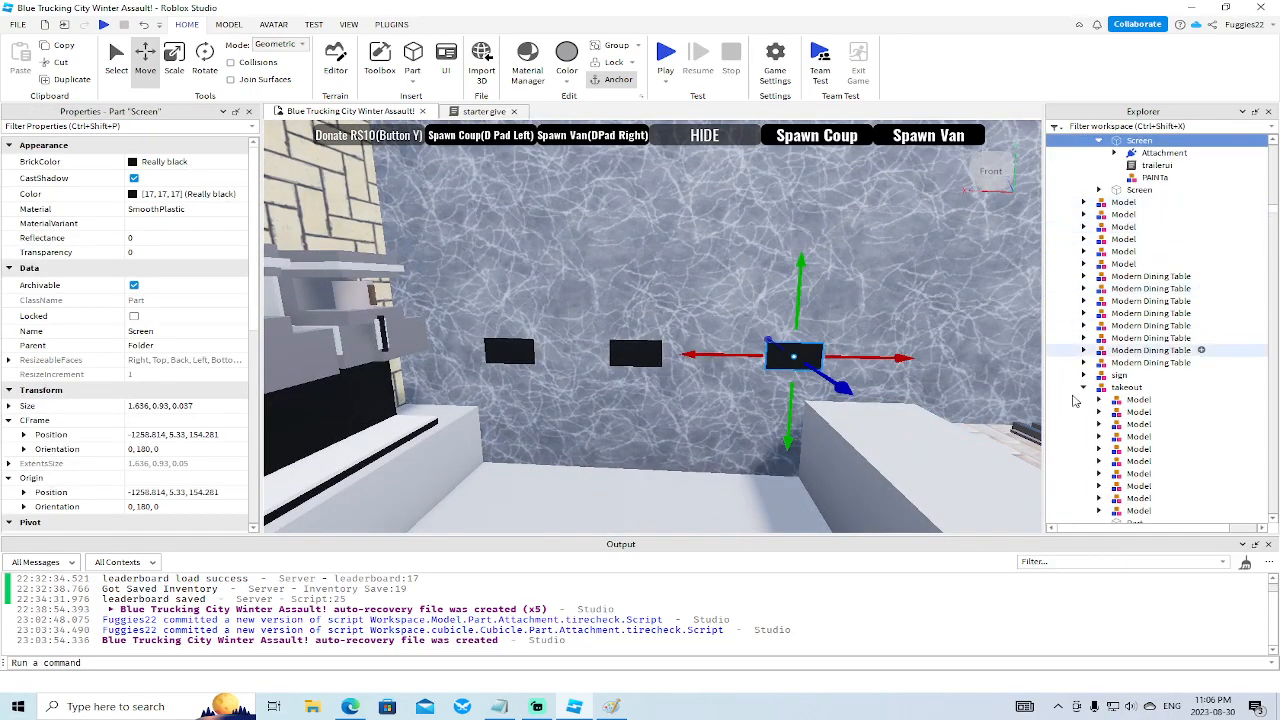
Move burgerquest from StarterGui into a takeout Screen's PAINTa model, and give the neighbouring Screen a PAINTa model containing burgerquest too.
{"action": "scroll", "coordinate": [1220, 420], "scroll_direction": "down", "scroll_amount": 15}
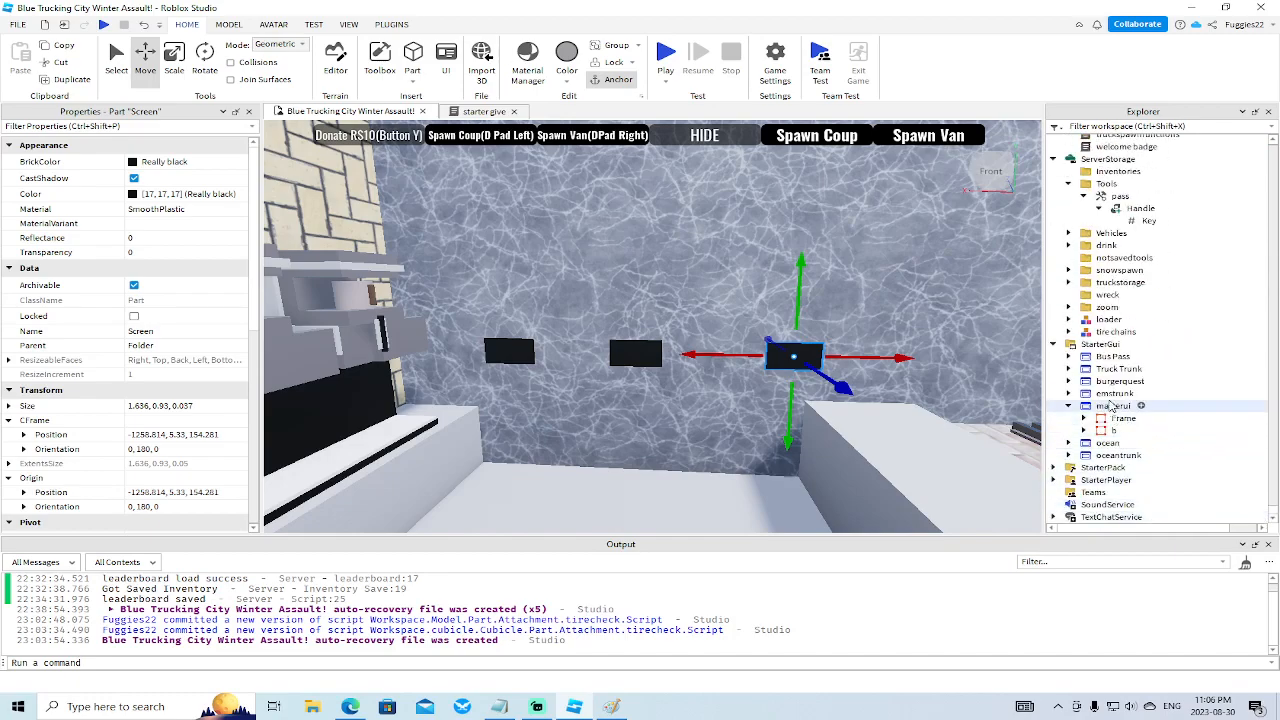
{"action": "left_click", "coordinate": [1110, 382]}
{"action": "mouse_move", "coordinate": [1107, 384]}
{"action": "left_mouse_down"}
{"action": "mouse_move", "coordinate": [1096, 309]}
{"action": "mouse_move", "coordinate": [1131, 384]}
{"action": "left_mouse_up"}
{"action": "scroll", "coordinate": [1098, 309], "scroll_direction": "up", "scroll_amount": 20}
{"action": "scroll", "coordinate": [1096, 309], "scroll_direction": "up", "scroll_amount": 5}
{"action": "scroll", "coordinate": [1096, 309], "scroll_direction": "up", "scroll_amount": 7}
{"action": "scroll", "coordinate": [1131, 383], "scroll_direction": "up", "scroll_amount": 15}
{"action": "scroll", "coordinate": [1131, 383], "scroll_direction": "up", "scroll_amount": 5}
{"action": "scroll", "coordinate": [1131, 383], "scroll_direction": "up", "scroll_amount": 6}
{"action": "scroll", "coordinate": [1131, 383], "scroll_direction": "up", "scroll_amount": 6}
{"action": "scroll", "coordinate": [1131, 384], "scroll_direction": "up", "scroll_amount": 5}
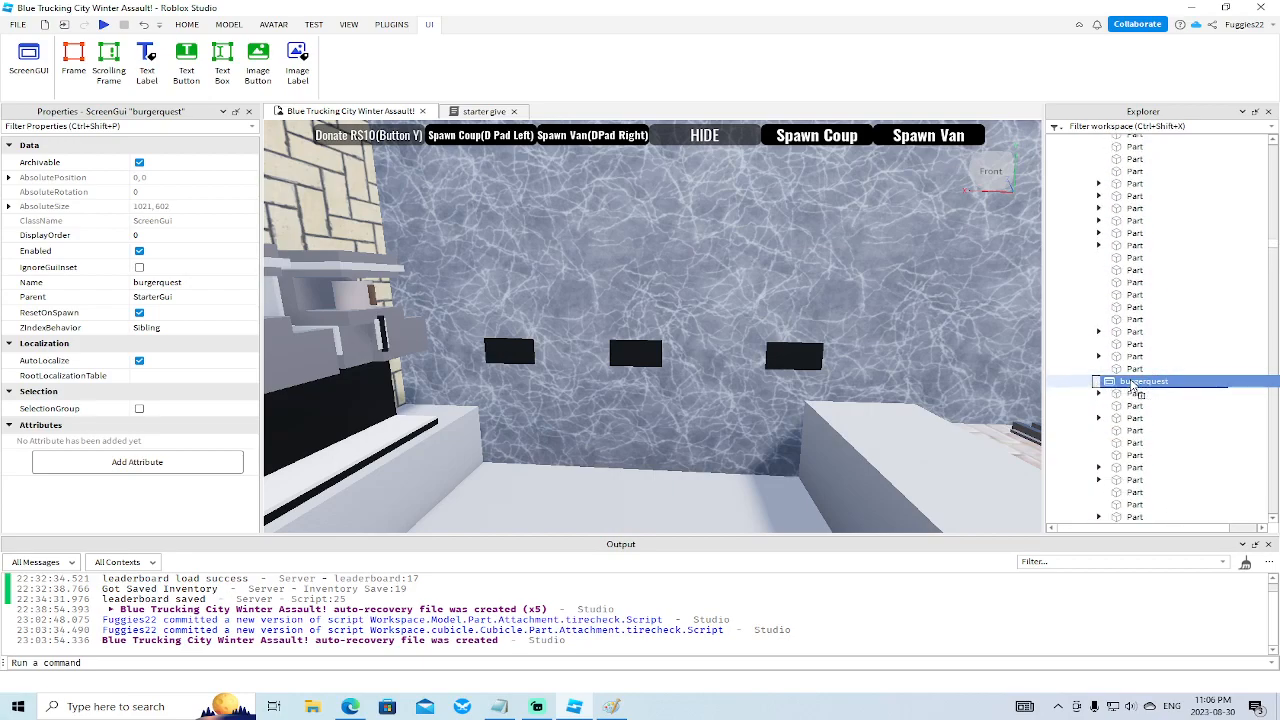
{"action": "scroll", "coordinate": [1131, 385], "scroll_direction": "up", "scroll_amount": 16}
{"action": "mouse_move", "coordinate": [1133, 385]}
{"action": "left_mouse_down"}
{"action": "mouse_move", "coordinate": [1160, 428]}
{"action": "mouse_move", "coordinate": [1166, 396]}
{"action": "mouse_move", "coordinate": [1173, 409]}
{"action": "mouse_move", "coordinate": [1160, 368]}
{"action": "mouse_move", "coordinate": [1142, 372]}
{"action": "left_mouse_up"}
{"action": "scroll", "coordinate": [1149, 417], "scroll_direction": "up", "scroll_amount": 8}
{"action": "scroll", "coordinate": [1151, 424], "scroll_direction": "up", "scroll_amount": 8}
{"action": "scroll", "coordinate": [1149, 424], "scroll_direction": "up", "scroll_amount": 10}
{"action": "scroll", "coordinate": [1149, 424], "scroll_direction": "down", "scroll_amount": 8}
{"action": "scroll", "coordinate": [1150, 424], "scroll_direction": "down", "scroll_amount": 7}
{"action": "scroll", "coordinate": [1150, 424], "scroll_direction": "up", "scroll_amount": 8}
{"action": "scroll", "coordinate": [1160, 428], "scroll_direction": "up", "scroll_amount": 6}
{"action": "scroll", "coordinate": [1160, 428], "scroll_direction": "down", "scroll_amount": 15}
{"action": "scroll", "coordinate": [1160, 427], "scroll_direction": "down", "scroll_amount": 10}
{"action": "scroll", "coordinate": [1160, 427], "scroll_direction": "down", "scroll_amount": 10}
{"action": "scroll", "coordinate": [1160, 427], "scroll_direction": "down", "scroll_amount": 7}
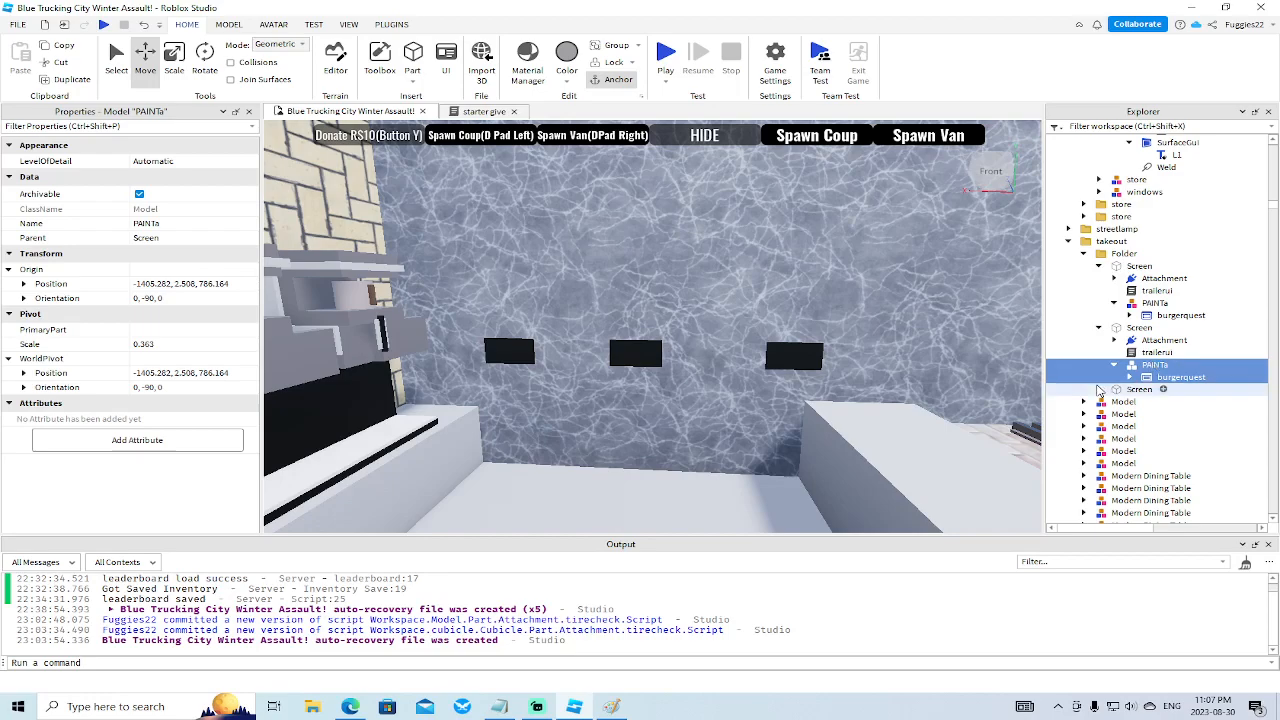
Collapse the takeout, warehouseparts, yum and zoomrandomdelivery folders in the Workspace tree.
{"action": "left_click", "coordinate": [1099, 389]}
{"action": "left_click", "coordinate": [1100, 389]}
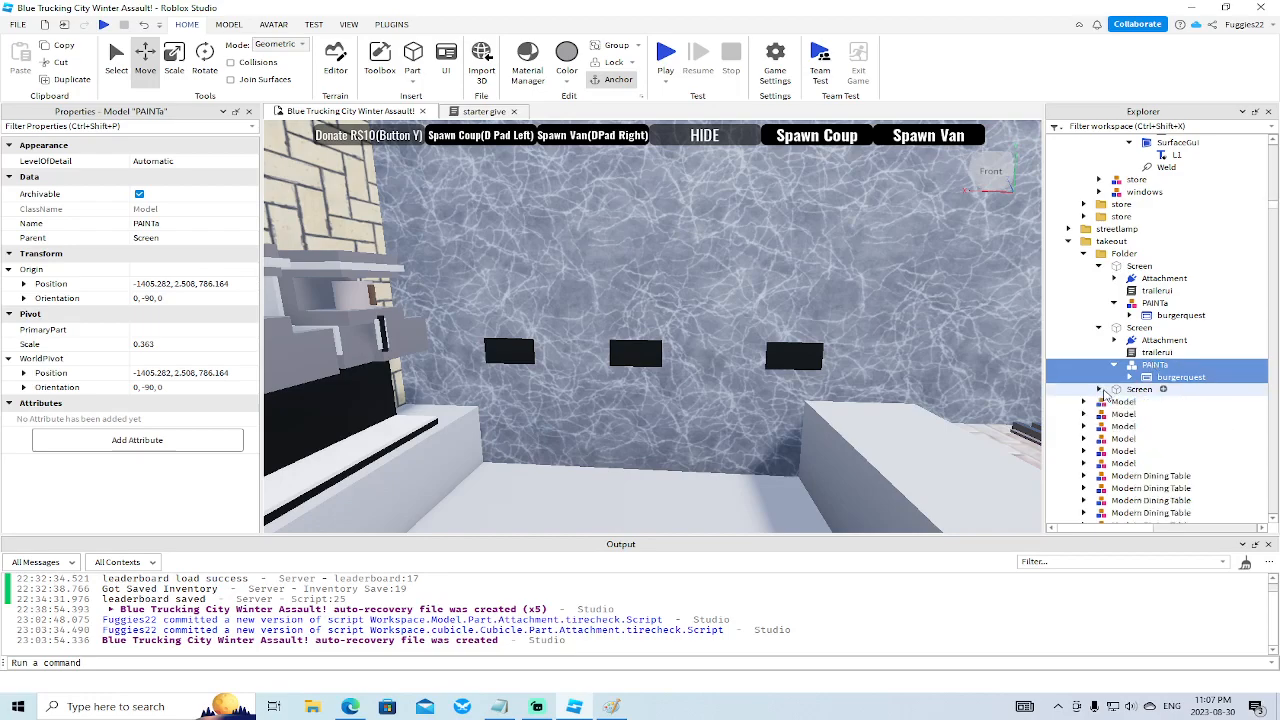
{"action": "left_click", "coordinate": [1099, 328]}
{"action": "left_click", "coordinate": [1069, 241]}
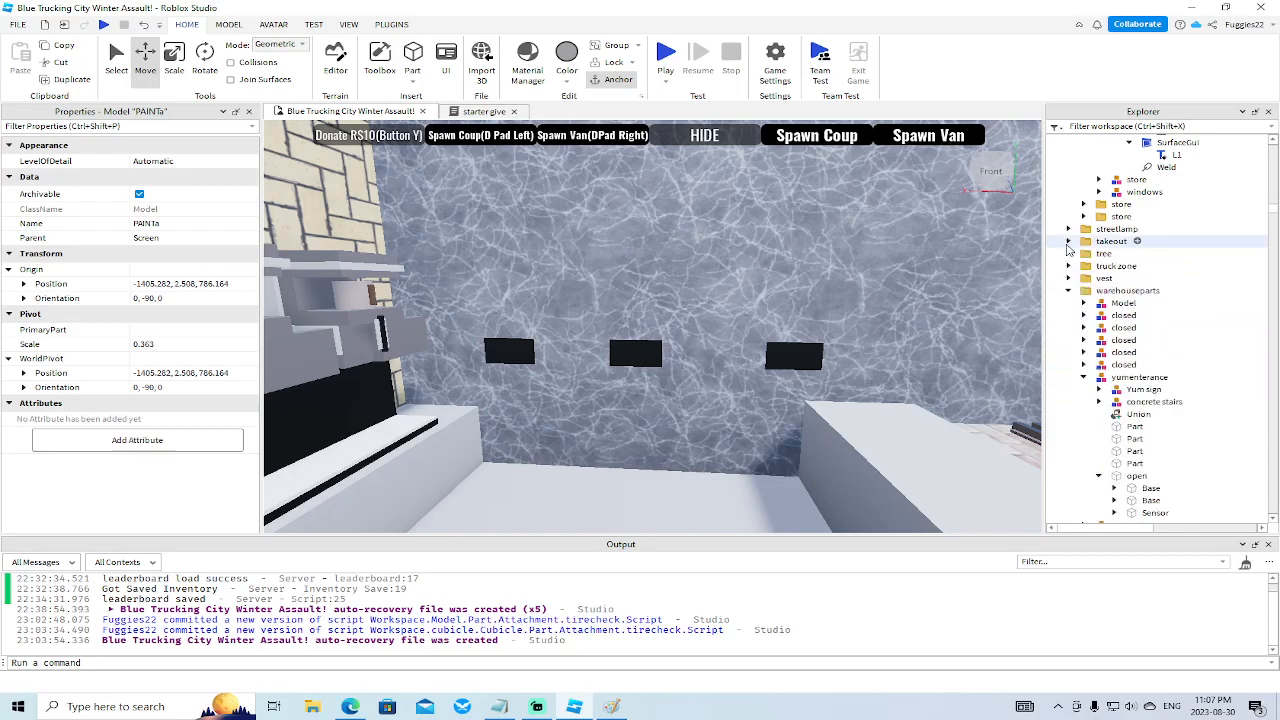
{"action": "left_click", "coordinate": [1068, 290]}
{"action": "right_click_drag", "start_coordinate": [937, 312], "coordinate": [935, 313]}
{"action": "key", "text": "w"}
{"action": "left_click", "coordinate": [1068, 303]}
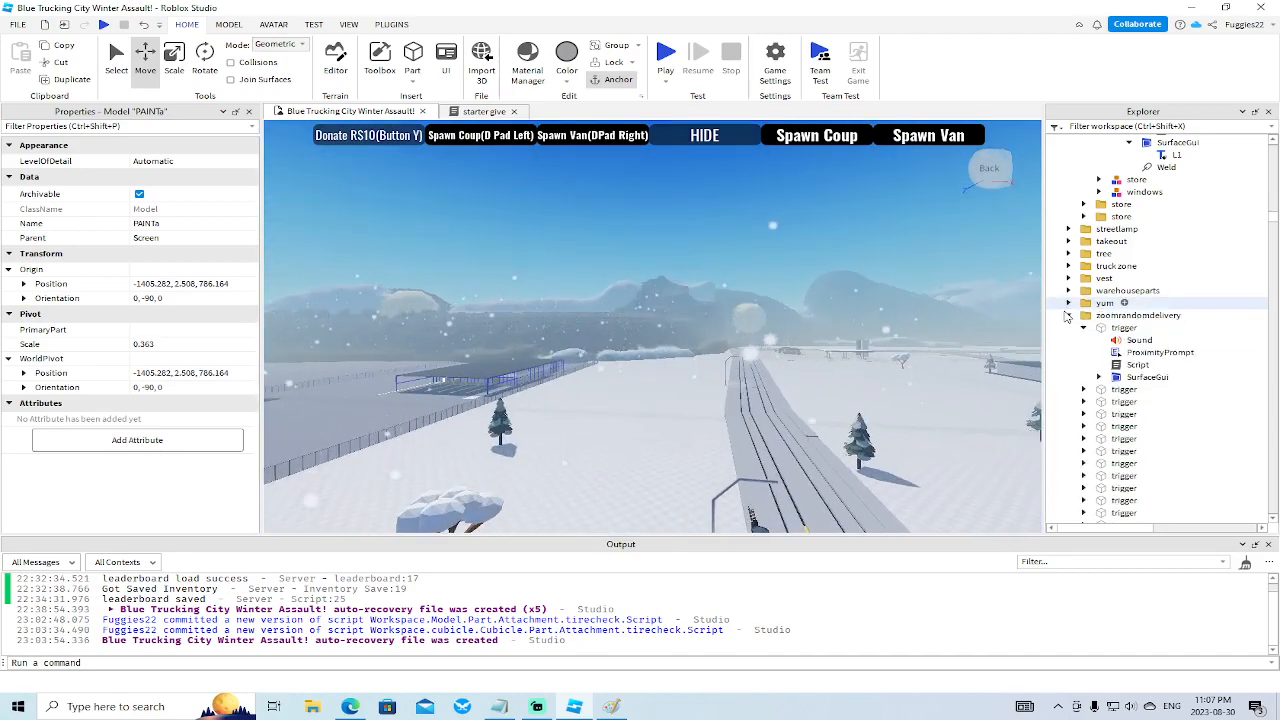
{"action": "left_click", "coordinate": [1068, 315]}
Collapse the expanded store, snoweffect, rowhouse and roadsnow folders in the Workspace tree.
{"action": "scroll", "coordinate": [1080, 320], "scroll_direction": "up", "scroll_amount": 7}
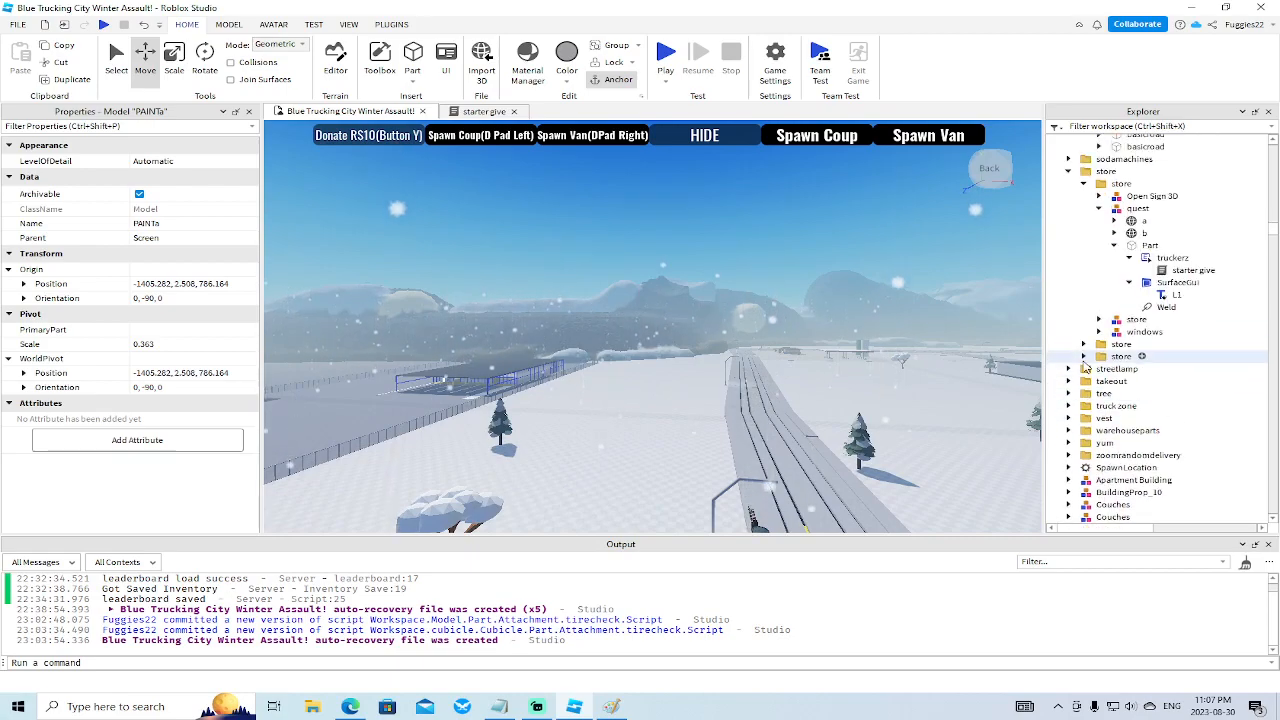
{"action": "left_click", "coordinate": [1084, 323]}
{"action": "scroll", "coordinate": [1086, 440], "scroll_direction": "up", "scroll_amount": 10}
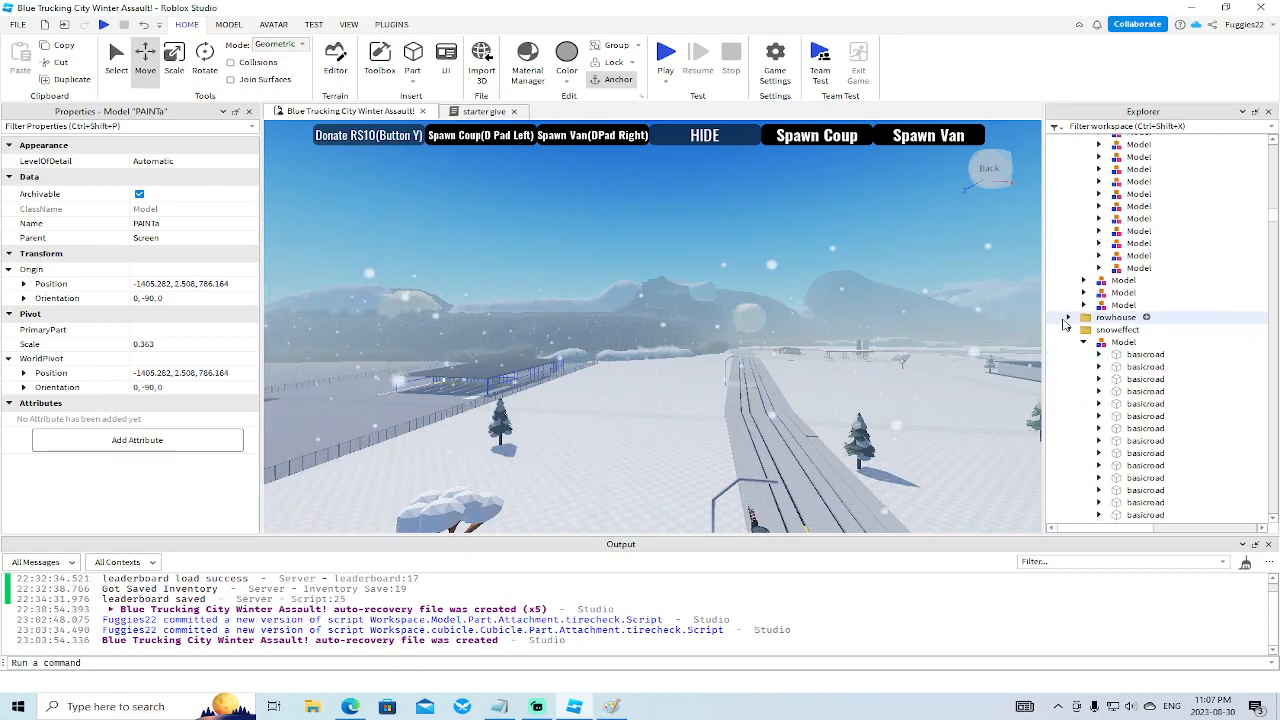
{"action": "scroll", "coordinate": [1084, 432], "scroll_direction": "up", "scroll_amount": 10}
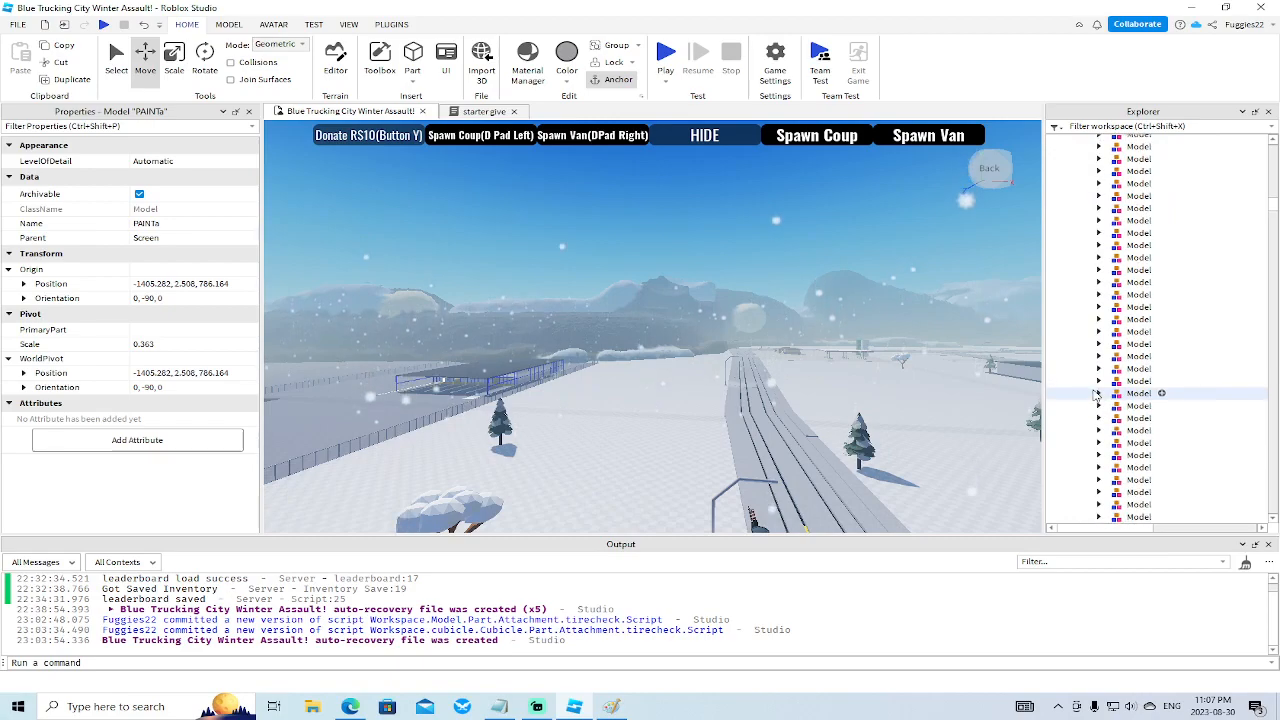
{"action": "left_click", "coordinate": [1068, 461]}
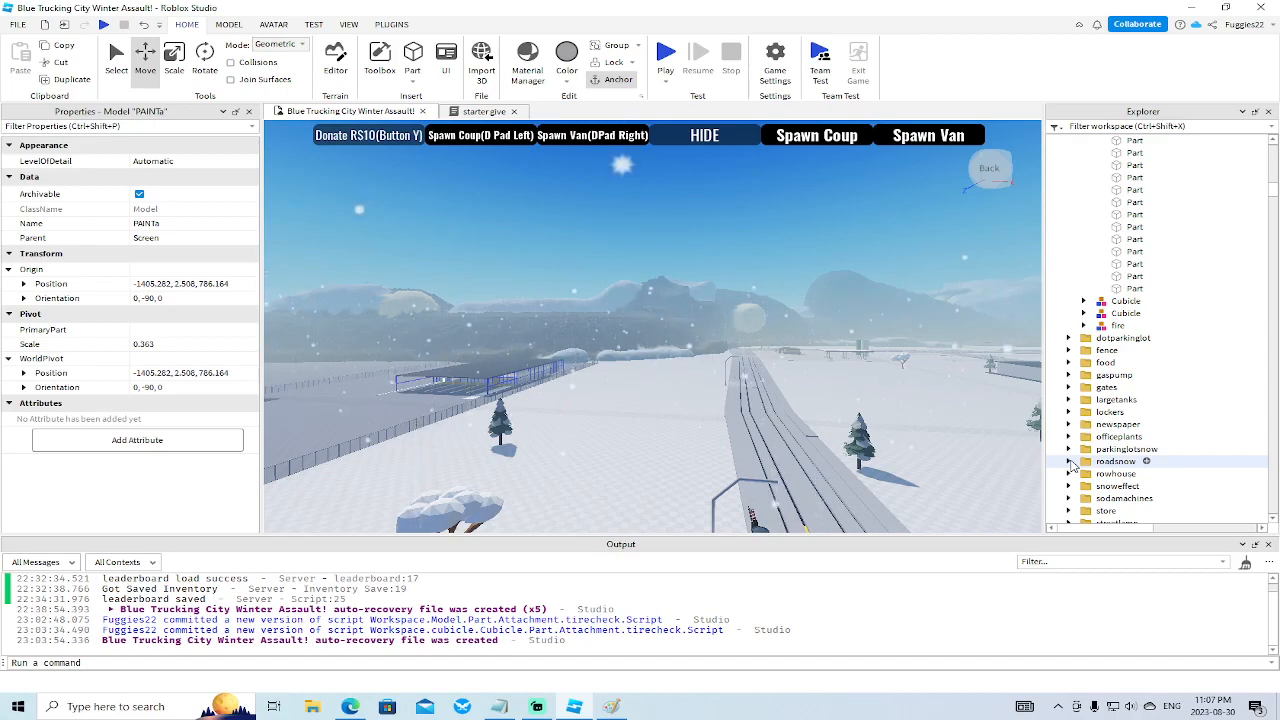
Collapse the expanded Cubicle models, including the HST Monitor branch that contains the Screen's PAINTa model and dotquestui.
{"action": "scroll", "coordinate": [1157, 366], "scroll_direction": "up", "scroll_amount": 11}
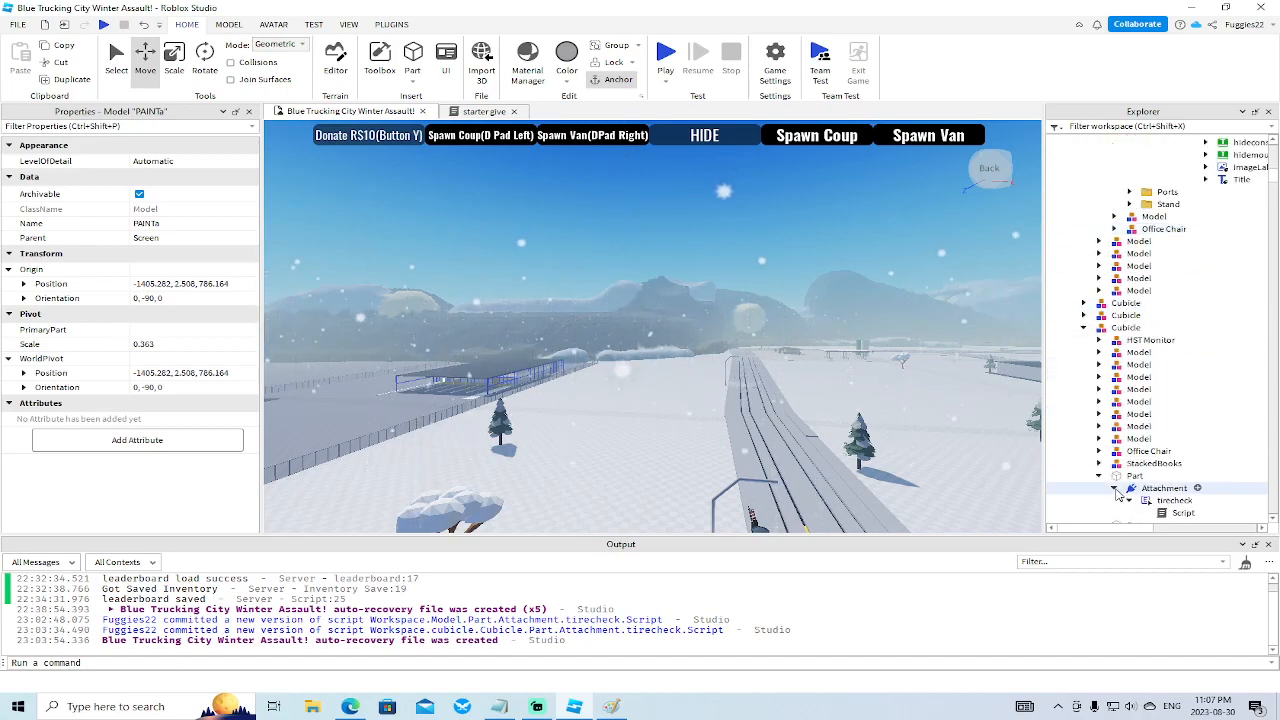
{"action": "scroll", "coordinate": [1097, 360], "scroll_direction": "up", "scroll_amount": 5}
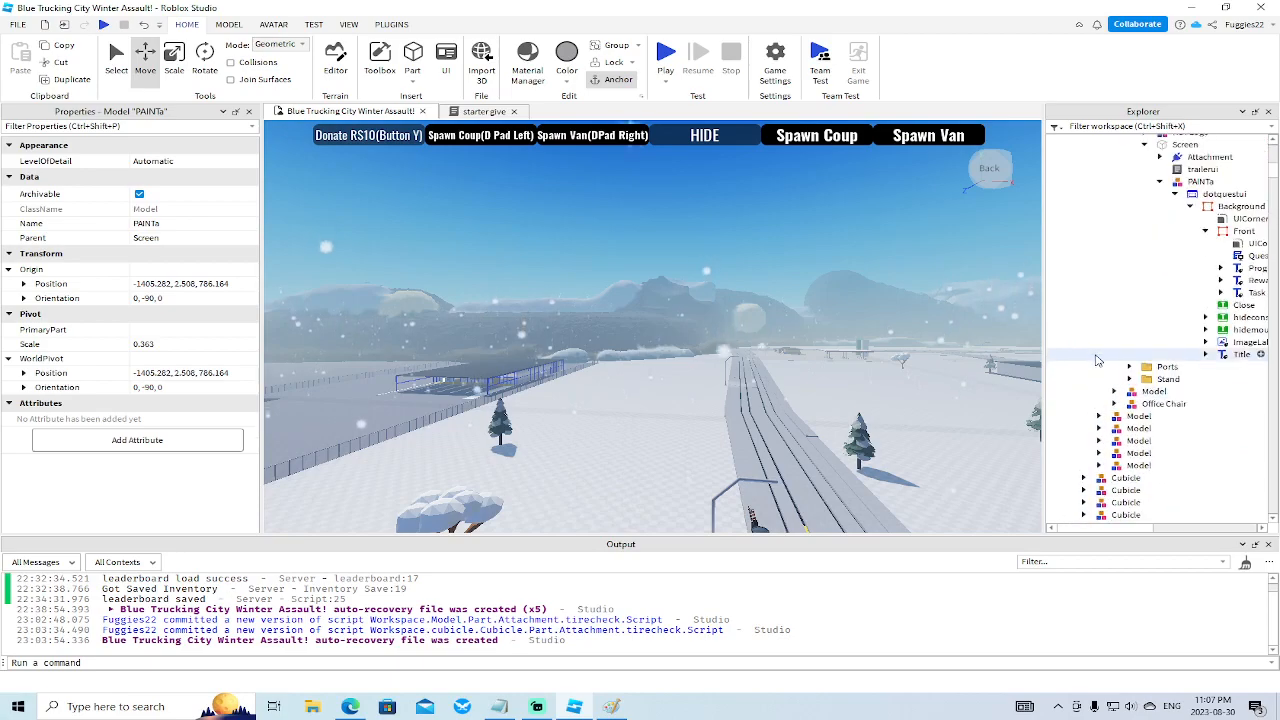
{"action": "scroll", "coordinate": [1096, 360], "scroll_direction": "up", "scroll_amount": 1}
{"action": "left_click", "coordinate": [1206, 266]}
{"action": "left_click", "coordinate": [1190, 242]}
{"action": "left_click", "coordinate": [1174, 229]}
{"action": "left_click", "coordinate": [1159, 216]}
{"action": "left_click", "coordinate": [1144, 179]}
{"action": "left_click", "coordinate": [1129, 155]}
{"action": "scroll", "coordinate": [1123, 170], "scroll_direction": "up", "scroll_amount": 3}
{"action": "left_click", "coordinate": [1114, 235]}
{"action": "left_click", "coordinate": [1099, 222]}
{"action": "left_click", "coordinate": [1083, 210]}
Collapse the remaining HST Monitor and Cubicle branches and close up the cubicle folder.
{"action": "scroll", "coordinate": [1086, 212], "scroll_direction": "up", "scroll_amount": 4}
{"action": "left_click", "coordinate": [1144, 214]}
{"action": "scroll", "coordinate": [1130, 270], "scroll_direction": "up", "scroll_amount": 3}
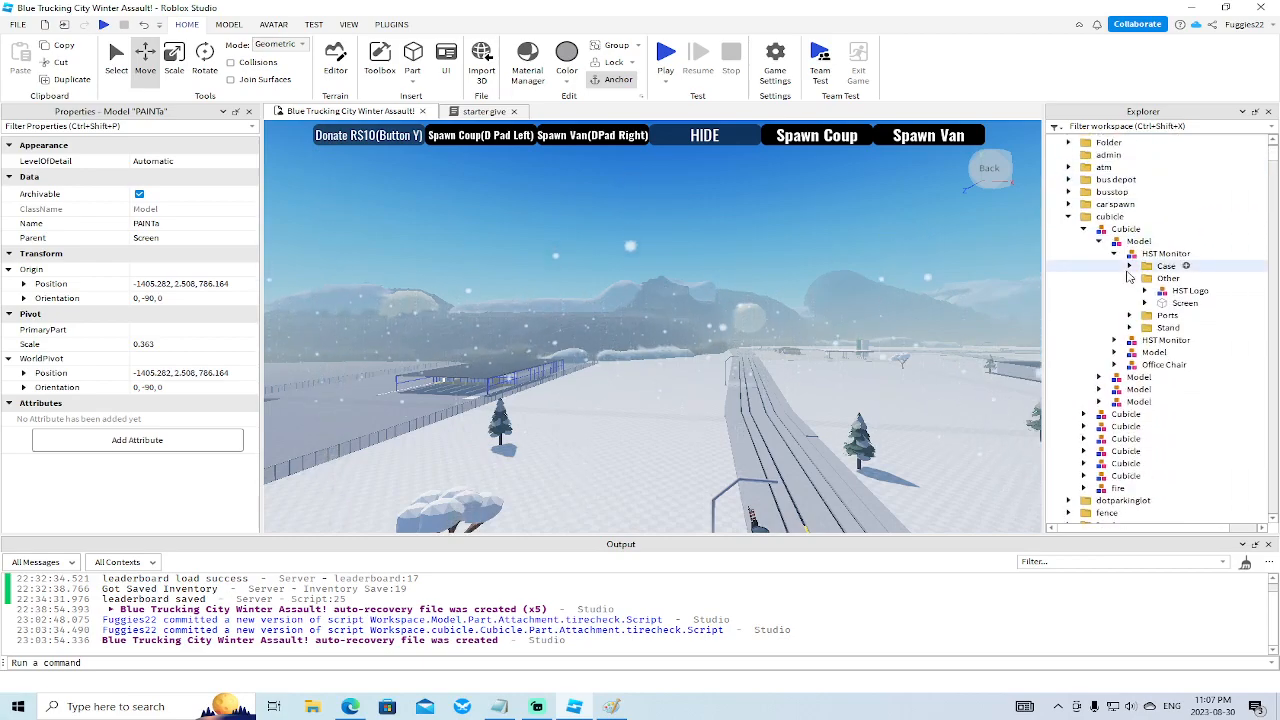
{"action": "left_click", "coordinate": [1130, 278]}
{"action": "left_click", "coordinate": [1114, 253]}
{"action": "left_click", "coordinate": [1099, 241]}
{"action": "left_click", "coordinate": [1083, 229]}
{"action": "left_click", "coordinate": [1068, 216]}
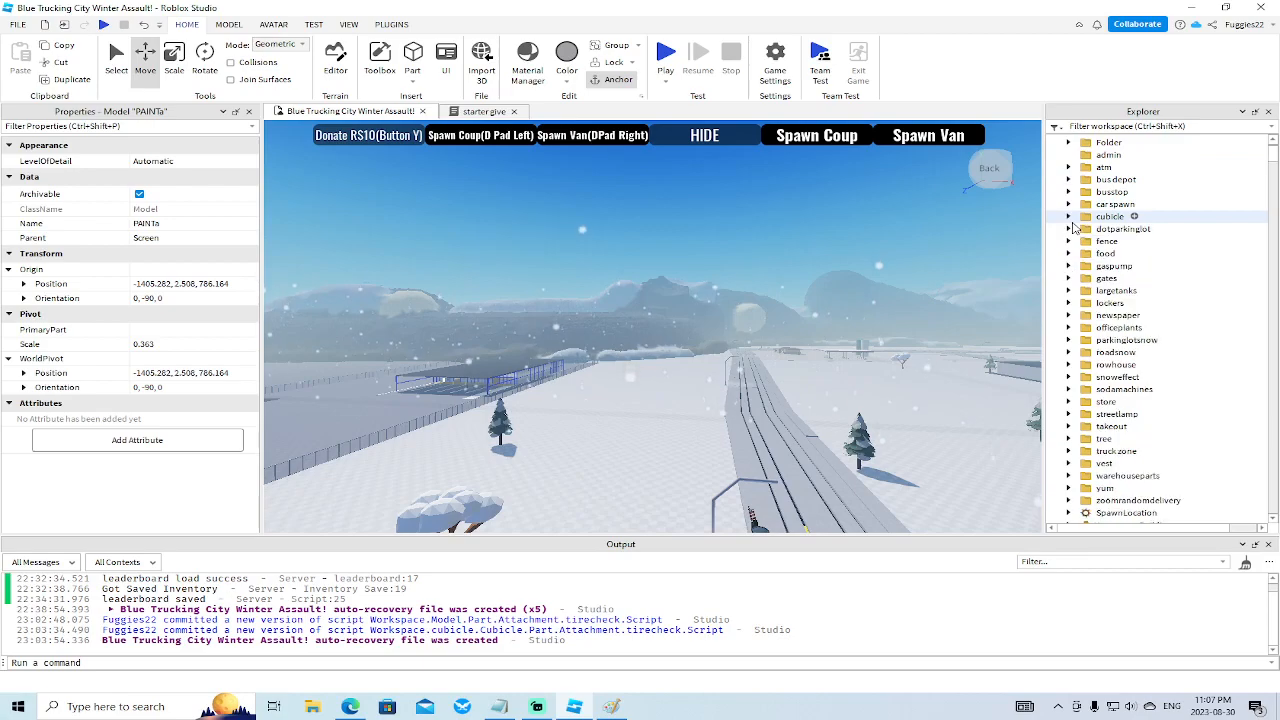
Copy the black Screen nearest the counter on the burger restaurant's marble wall.
{"action": "scroll", "coordinate": [1073, 228], "scroll_direction": "up", "scroll_amount": 1}
{"action": "right_click_drag", "start_coordinate": [844, 284], "coordinate": [846, 289]}
{"action": "key", "text": "w"}
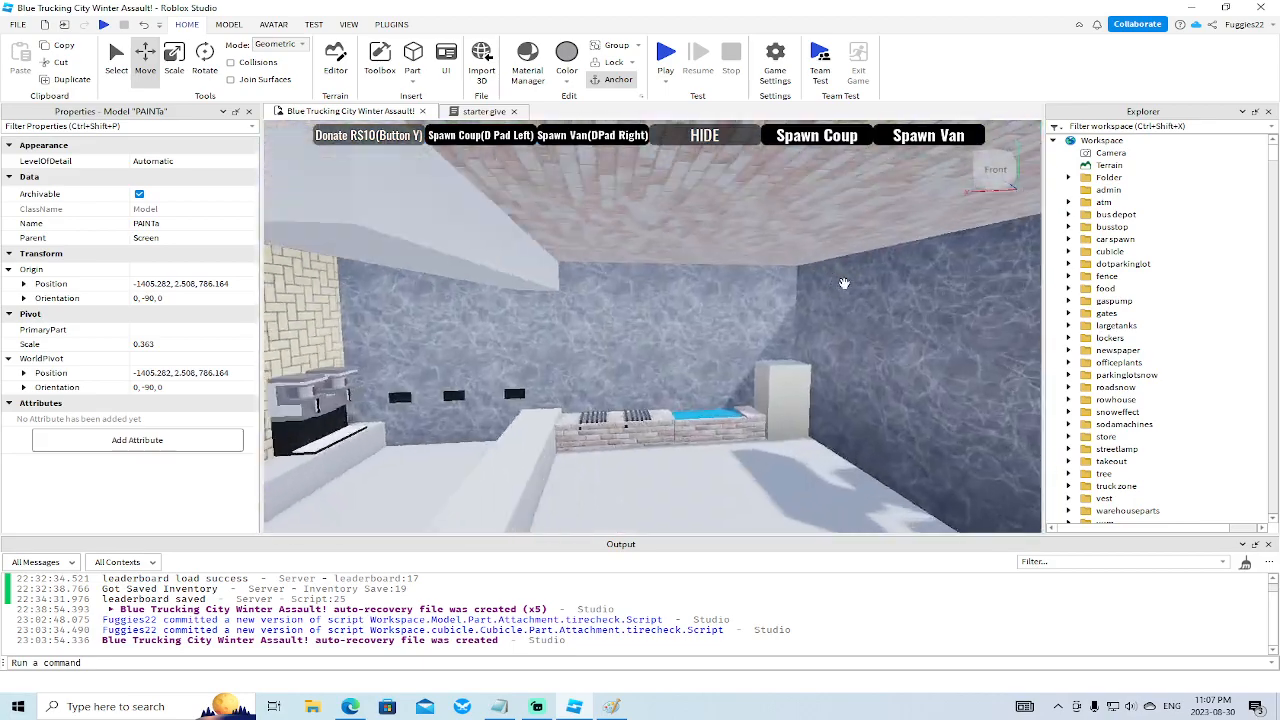
{"action": "key", "text": "w"}
{"action": "left_click", "coordinate": [827, 322]}
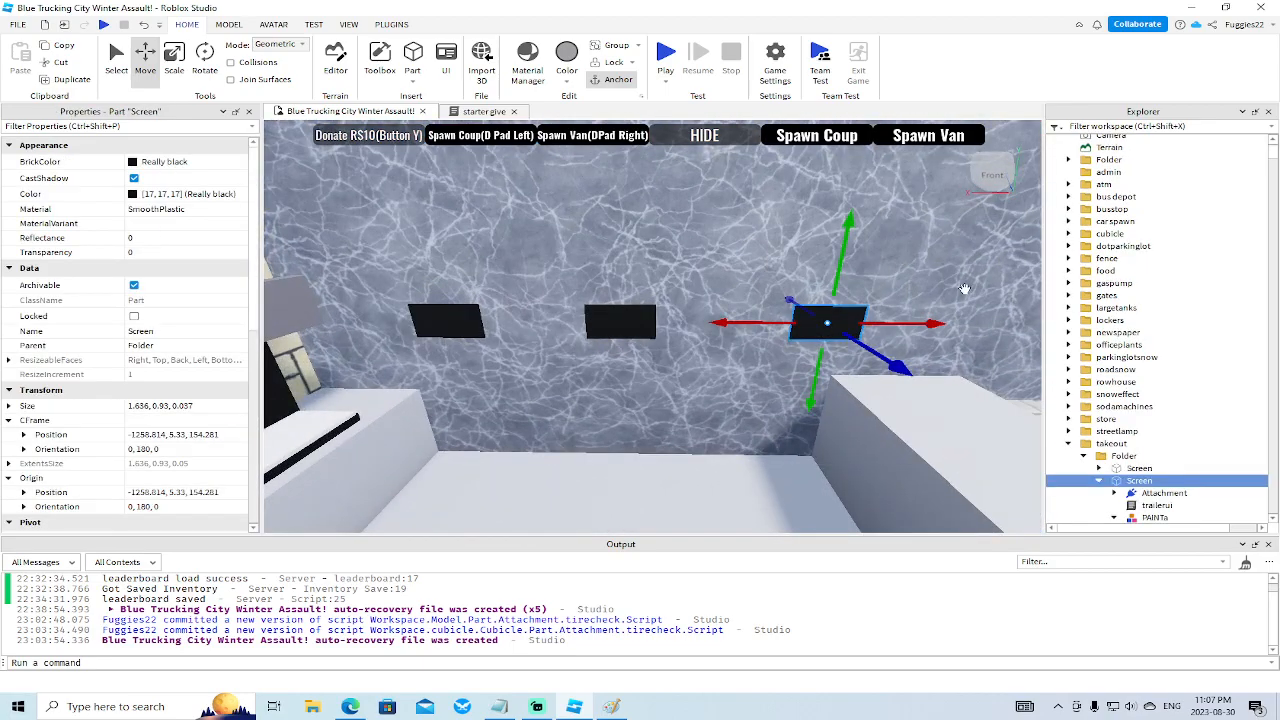
{"action": "right_click", "coordinate": [1140, 481]}
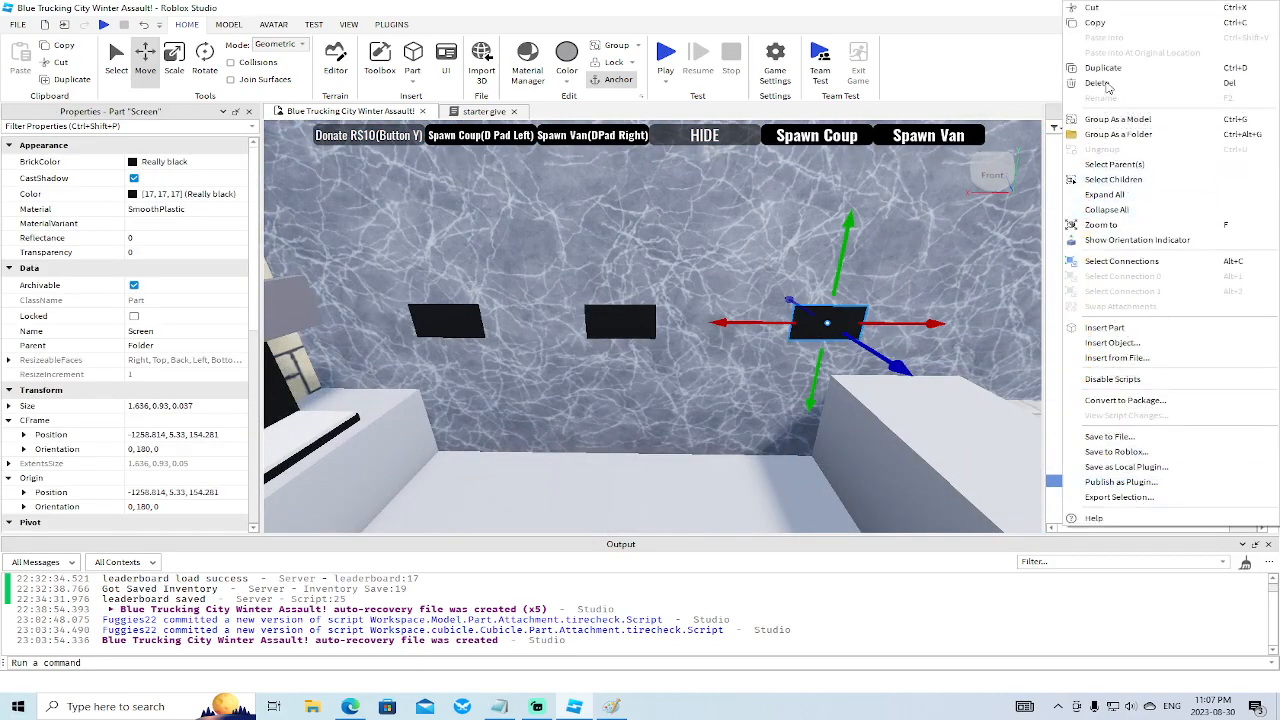
{"action": "left_click", "coordinate": [1104, 27]}
Paste the copied Screen at the Turbo store that has the Log In sign and focus the view on it.
{"action": "key", "text": "w"}
{"action": "right_click_drag", "start_coordinate": [851, 291], "coordinate": [824, 327]}
{"action": "key", "text": "w"}
{"action": "key", "text": "w"}
{"action": "key", "text": "w"}
{"action": "key", "text": "w"}
{"action": "key", "text": "w"}
{"action": "key", "text": "w"}
{"action": "key", "text": "s"}
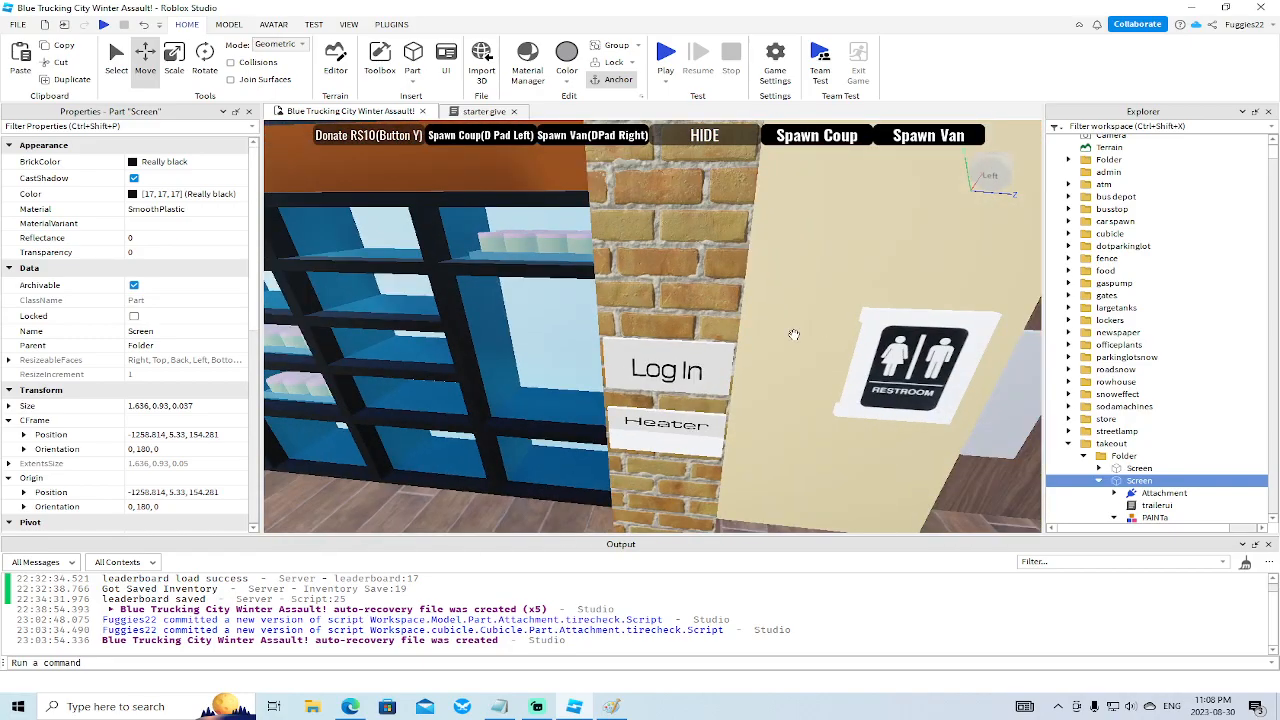
{"action": "left_click", "coordinate": [697, 282]}
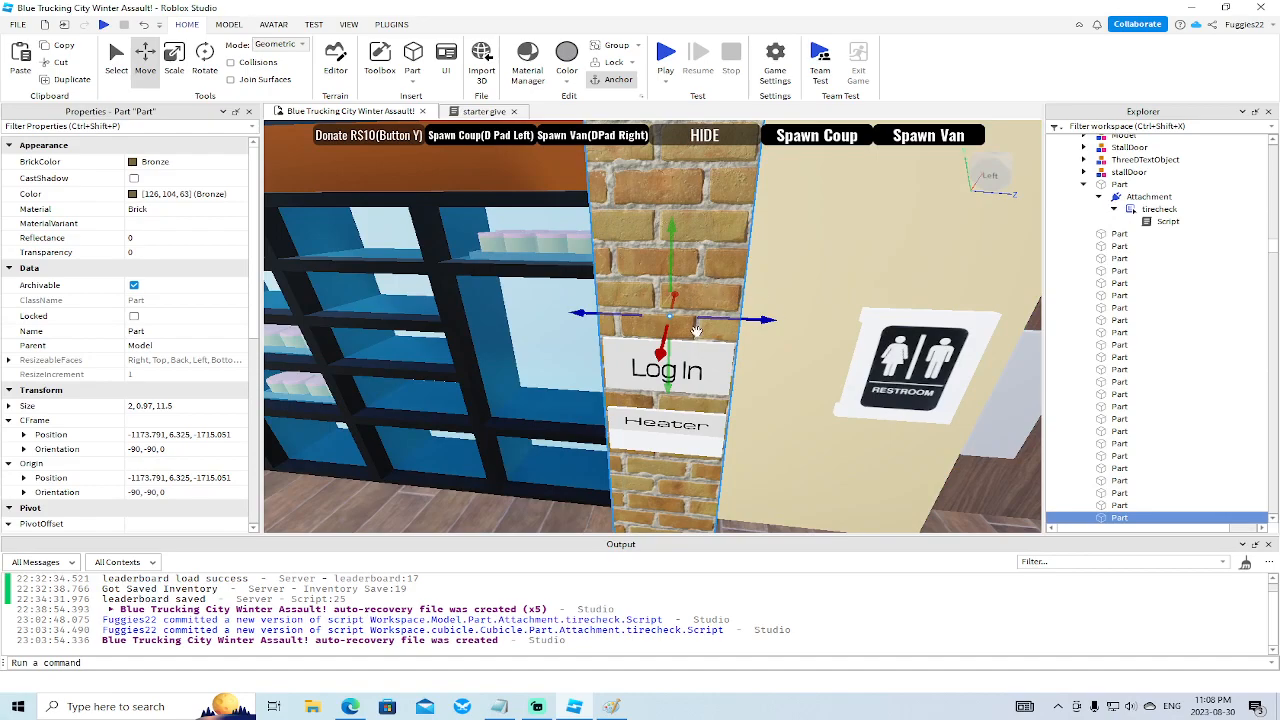
{"action": "right_click_drag", "start_coordinate": [693, 331], "coordinate": [631, 366]}
{"action": "key", "text": "s"}
{"action": "key", "text": "w"}
{"action": "right_click", "coordinate": [580, 394]}
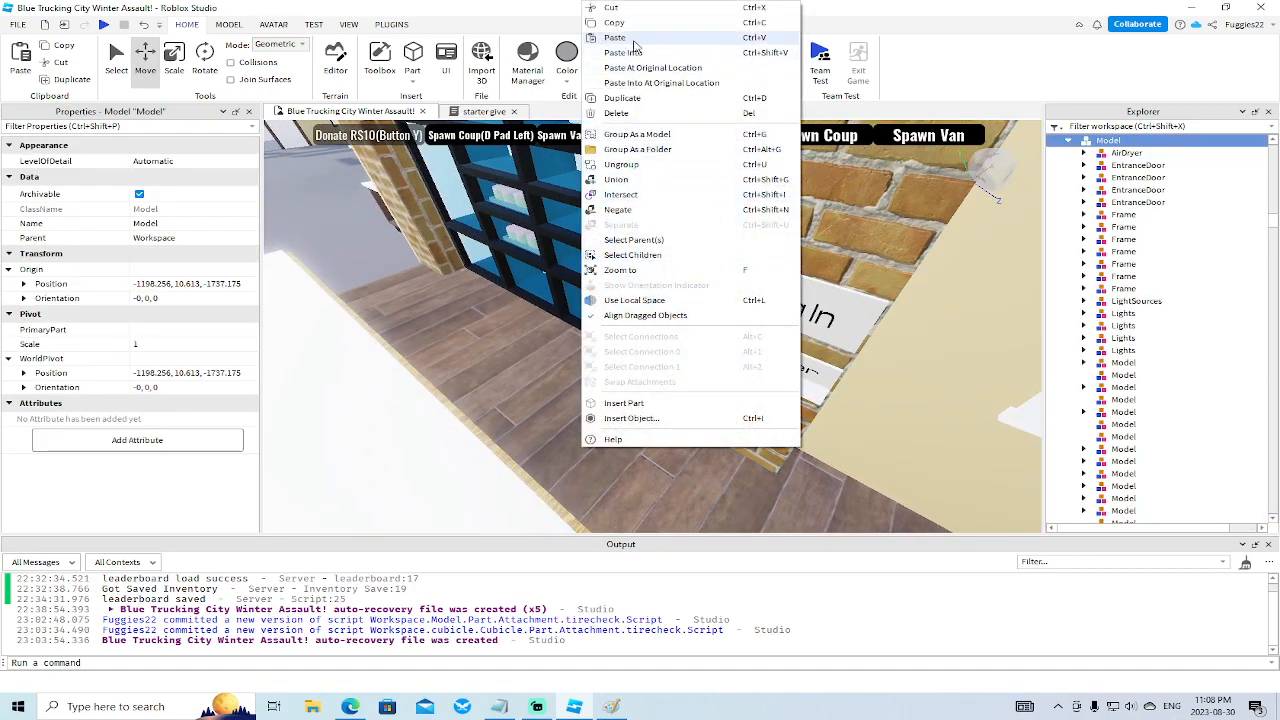
{"action": "left_click", "coordinate": [633, 40]}
{"action": "key", "text": "f"}
{"action": "right_click_drag", "start_coordinate": [593, 170], "coordinate": [593, 169]}
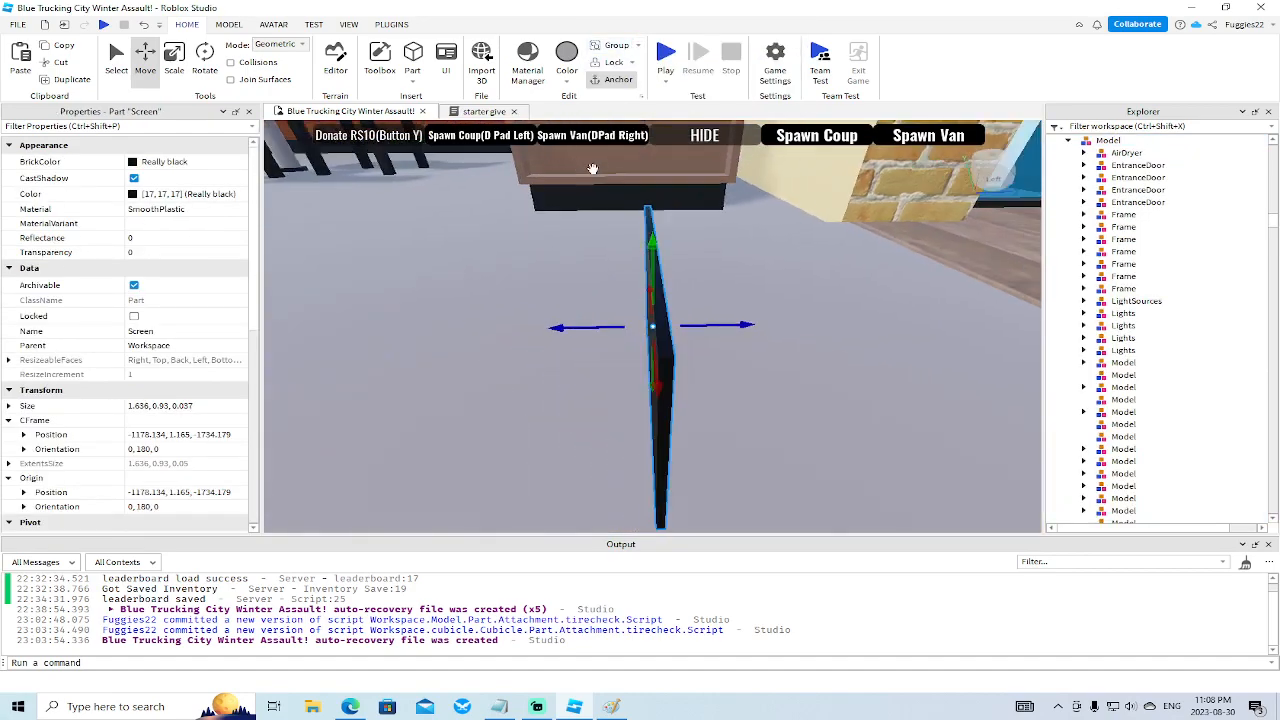
Raise the pasted Screen to a height of about 4.5 and rotate it to a Y orientation of -90.
{"action": "key", "text": "s"}
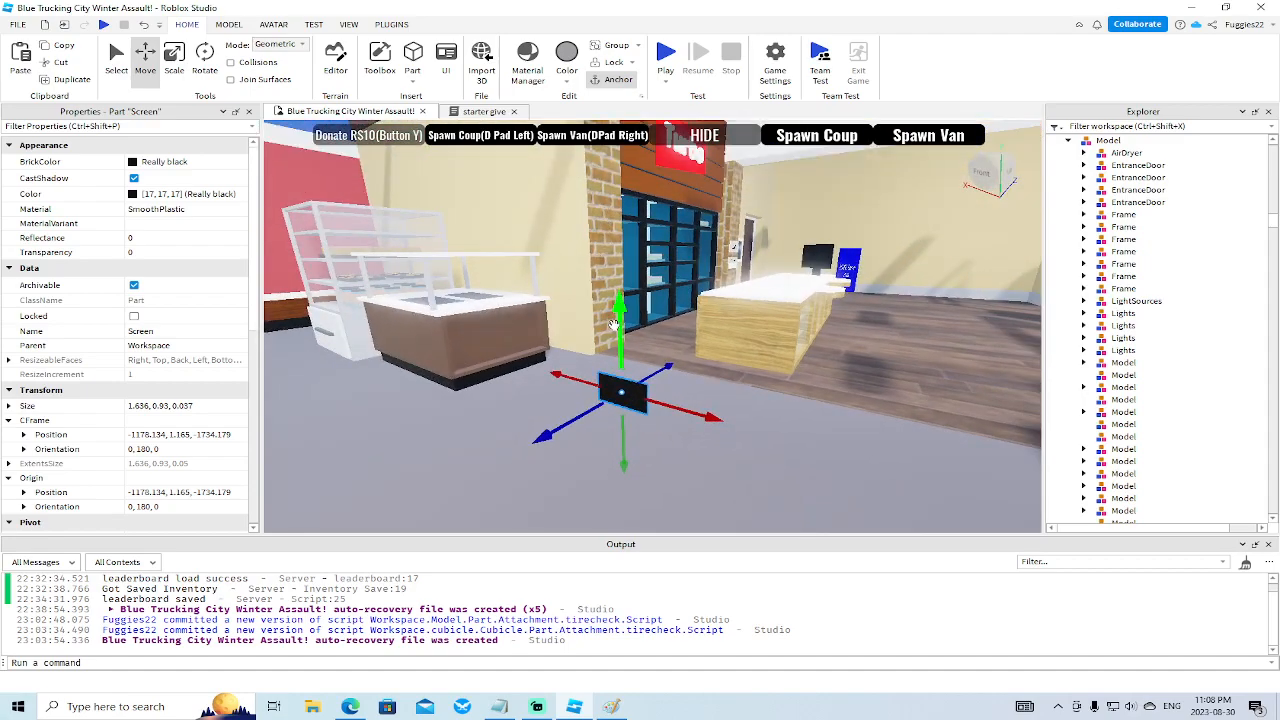
{"action": "right_click_drag", "start_coordinate": [570, 249], "coordinate": [570, 249]}
{"action": "key", "text": "d"}
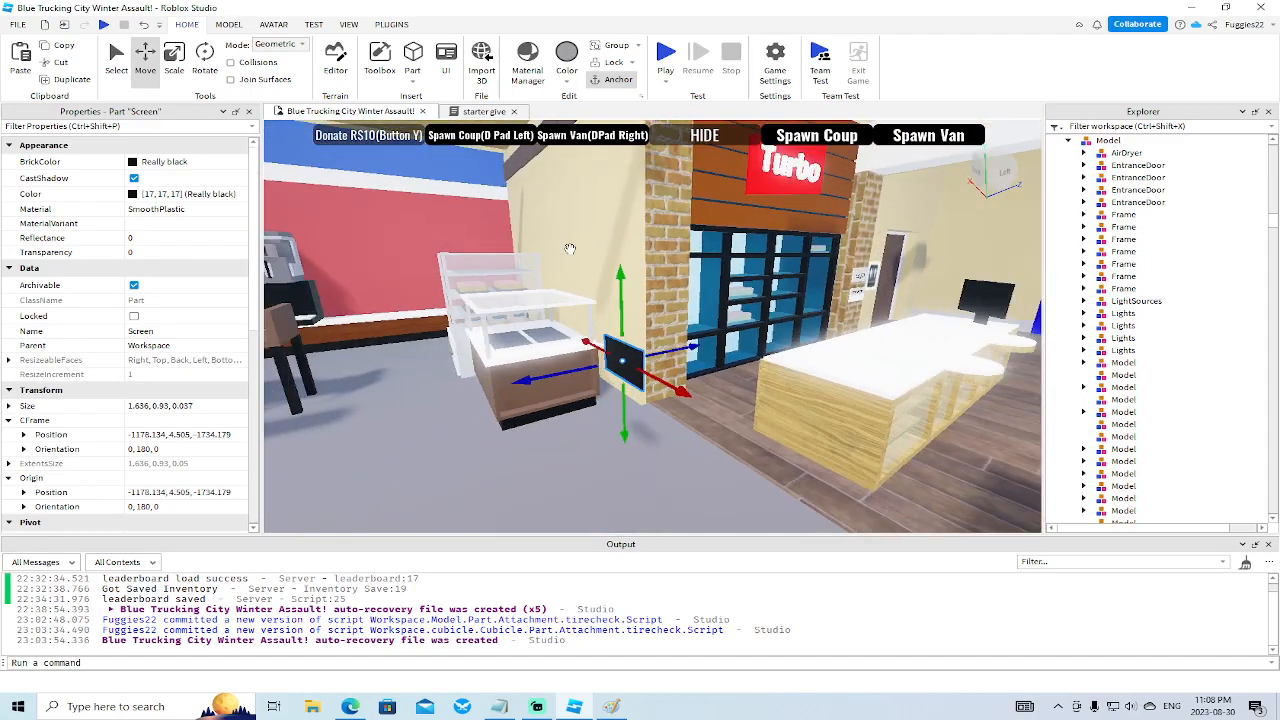
{"action": "left_click", "coordinate": [204, 60]}
{"action": "left_click_drag", "start_coordinate": [668, 382], "coordinate": [684, 344]}
{"action": "right_click_drag", "start_coordinate": [725, 337], "coordinate": [725, 337]}
{"action": "key", "text": "d"}
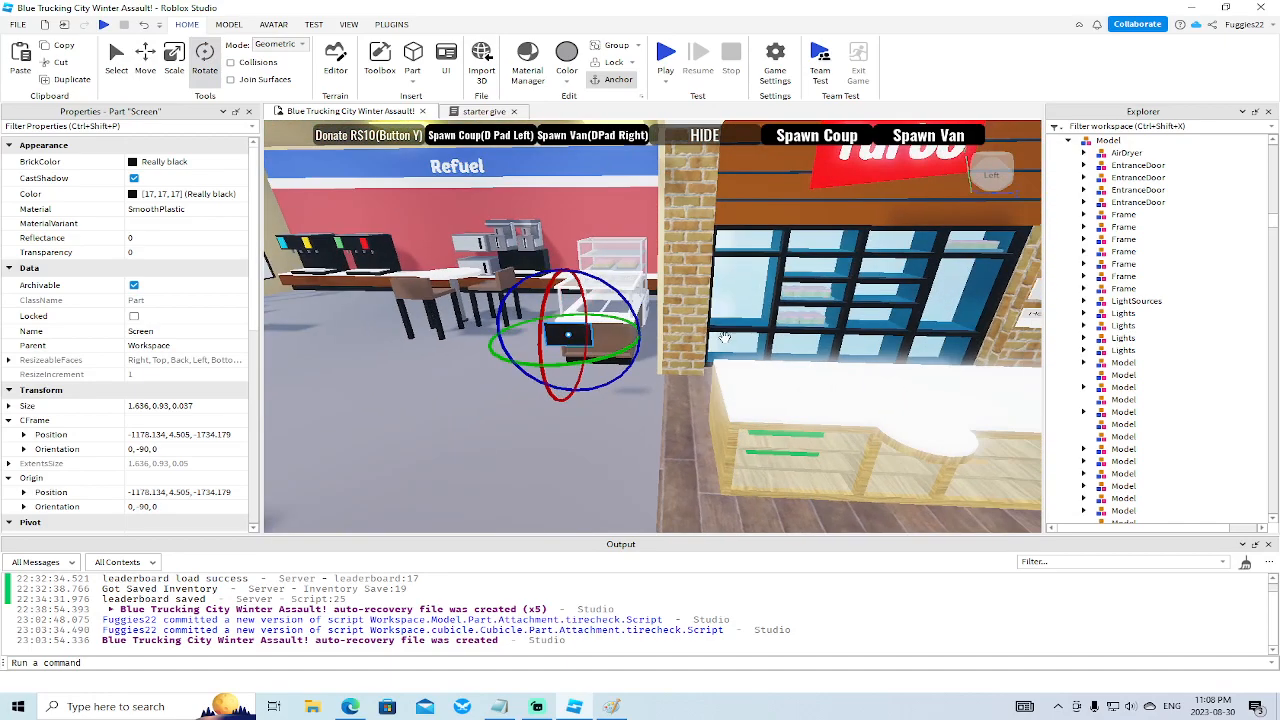
Move the Screen in front of the Log In sign's brick pillar, at about -1176.7, 5.9, -1714.6.
{"action": "left_click", "coordinate": [150, 60]}
{"action": "key", "text": "d"}
{"action": "left_click_drag", "start_coordinate": [668, 336], "coordinate": [782, 345]}
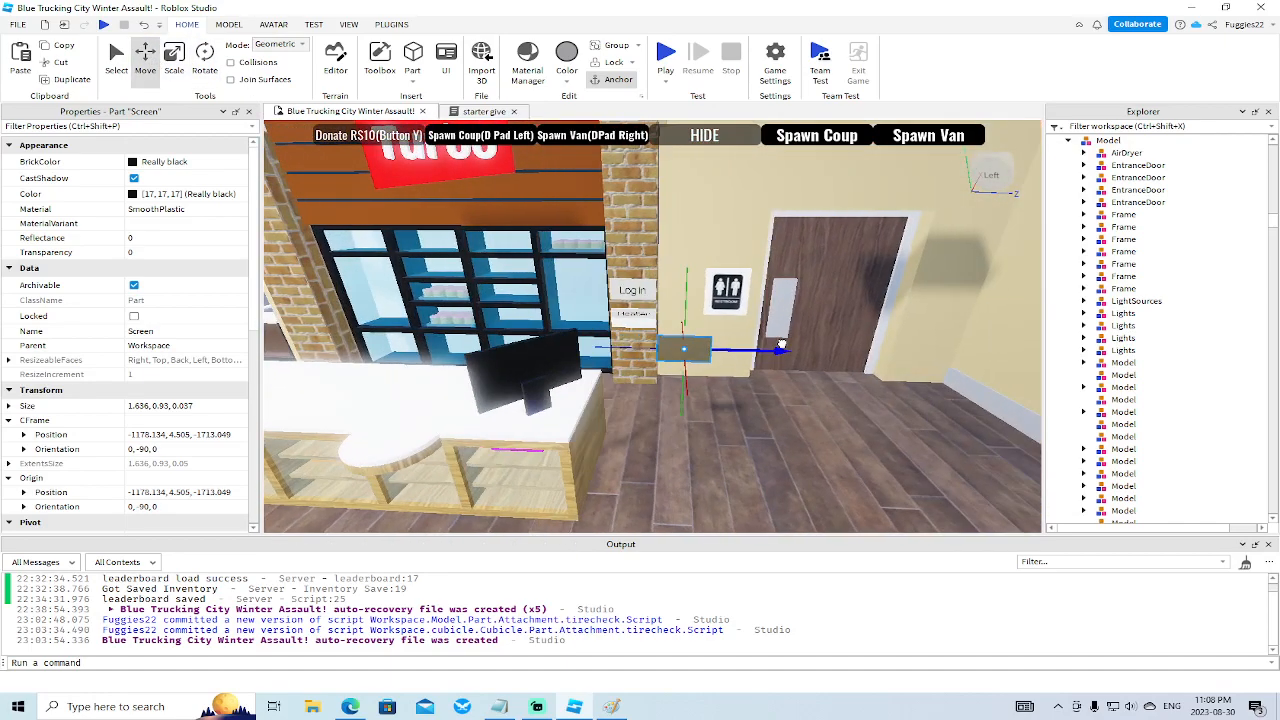
{"action": "right_click_drag", "start_coordinate": [730, 350], "coordinate": [730, 350]}
{"action": "key", "text": "w"}
{"action": "left_click_drag", "start_coordinate": [456, 316], "coordinate": [421, 181]}
{"action": "left_click_drag", "start_coordinate": [370, 314], "coordinate": [480, 292]}
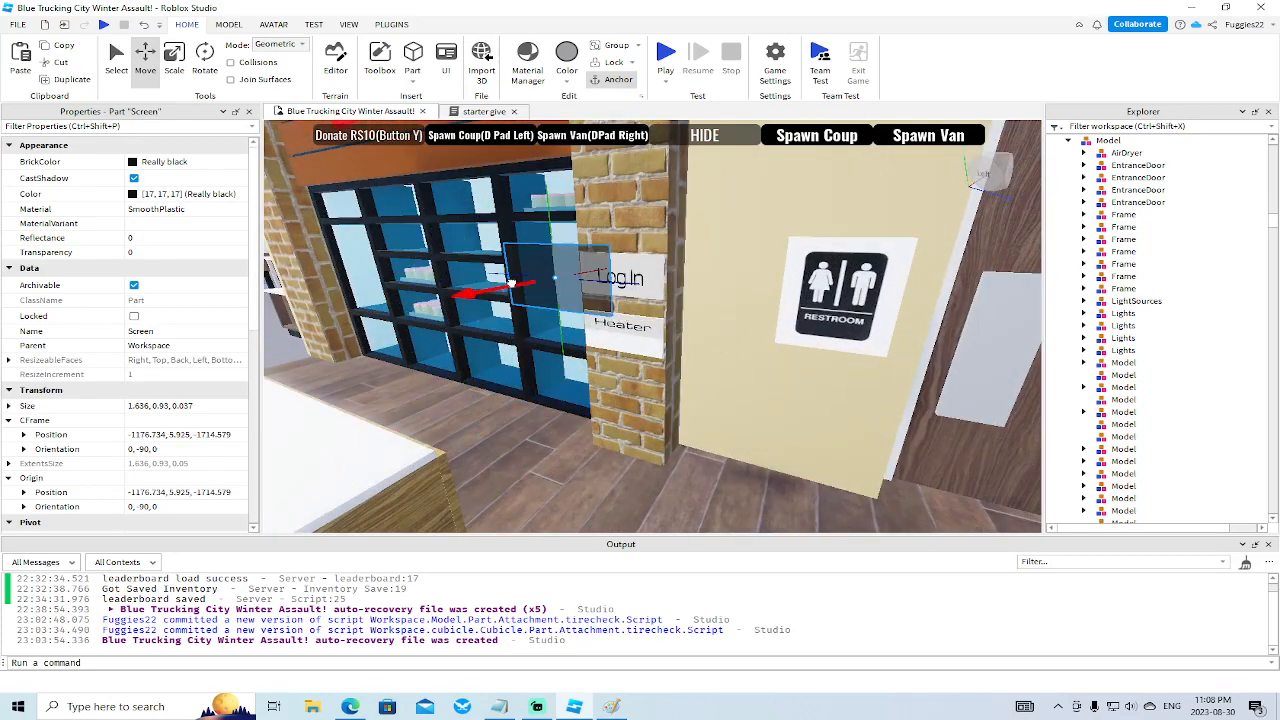
{"action": "scroll", "coordinate": [518, 278], "scroll_direction": "up", "scroll_amount": 3}
{"action": "scroll", "coordinate": [518, 278], "scroll_direction": "down", "scroll_amount": 2}
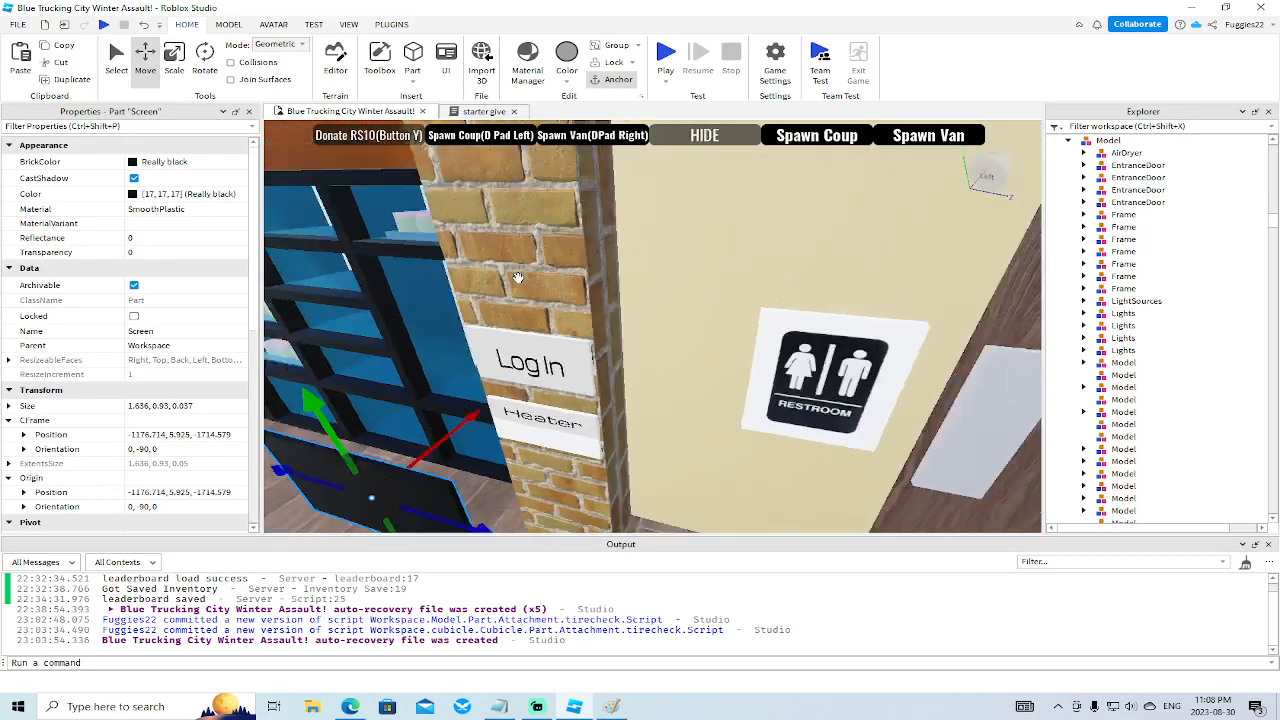
{"action": "scroll", "coordinate": [518, 278], "scroll_direction": "down", "scroll_amount": 3}
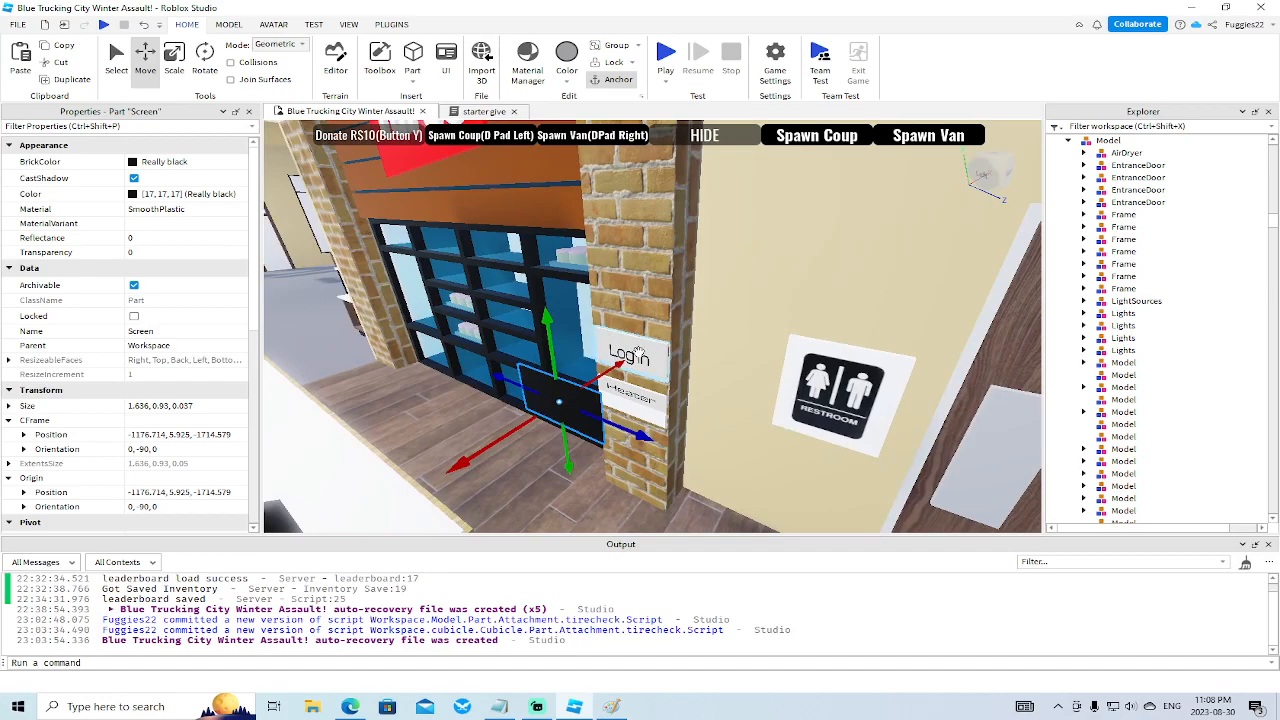
Copy the starter give script from the truckerz prompt of the Log In sign.
{"action": "left_click", "coordinate": [637, 350]}
{"action": "scroll", "coordinate": [1096, 352], "scroll_direction": "down", "scroll_amount": 4}
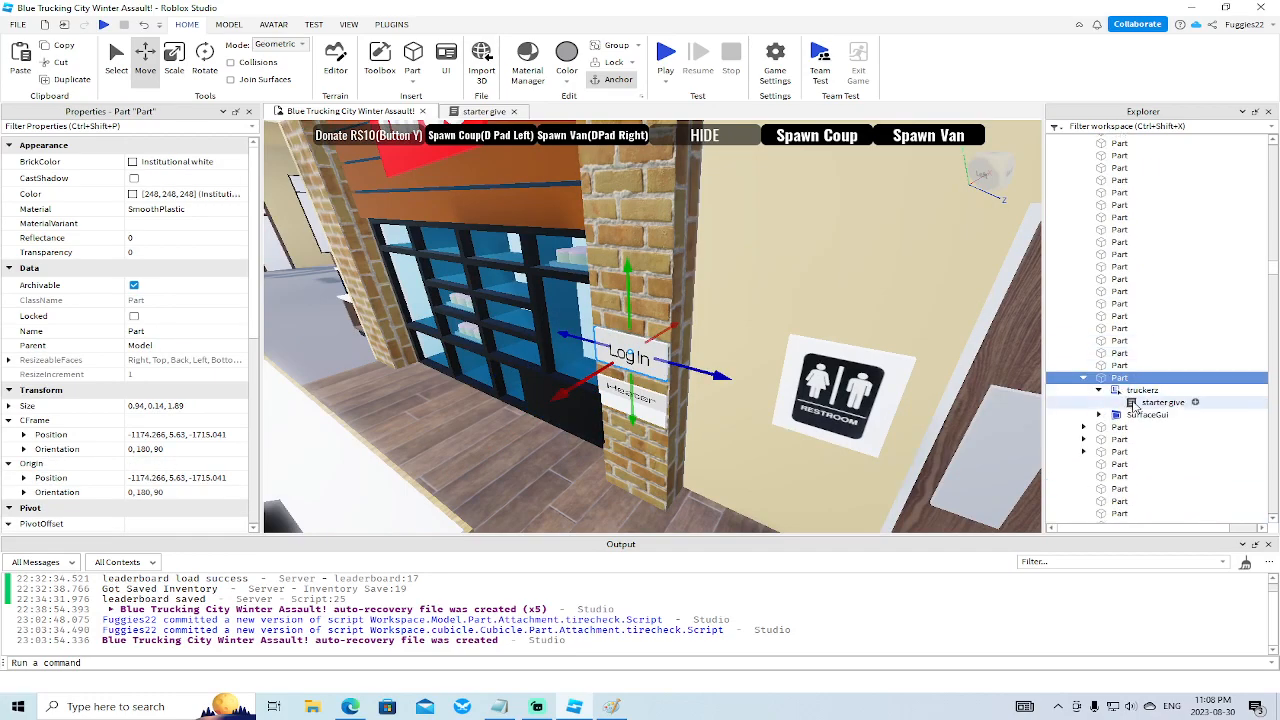
{"action": "left_click", "coordinate": [1136, 404]}
{"action": "right_click", "coordinate": [1136, 404]}
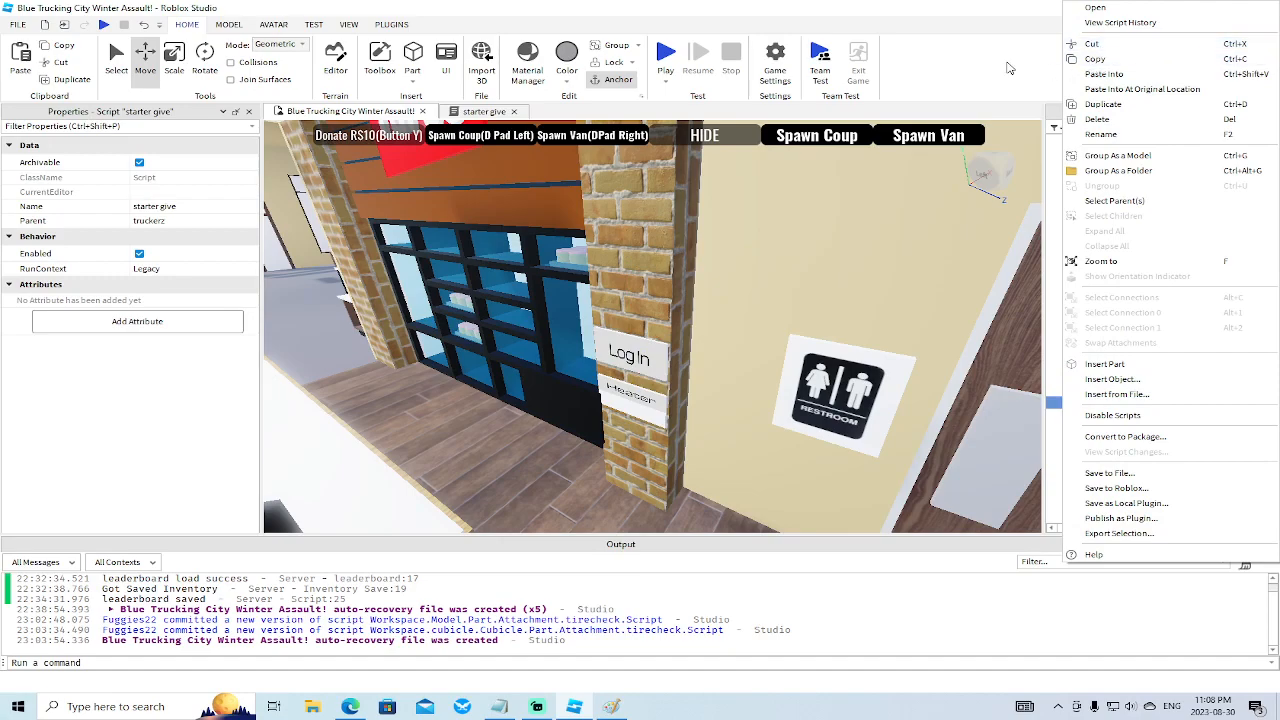
{"action": "left_click", "coordinate": [1097, 60]}
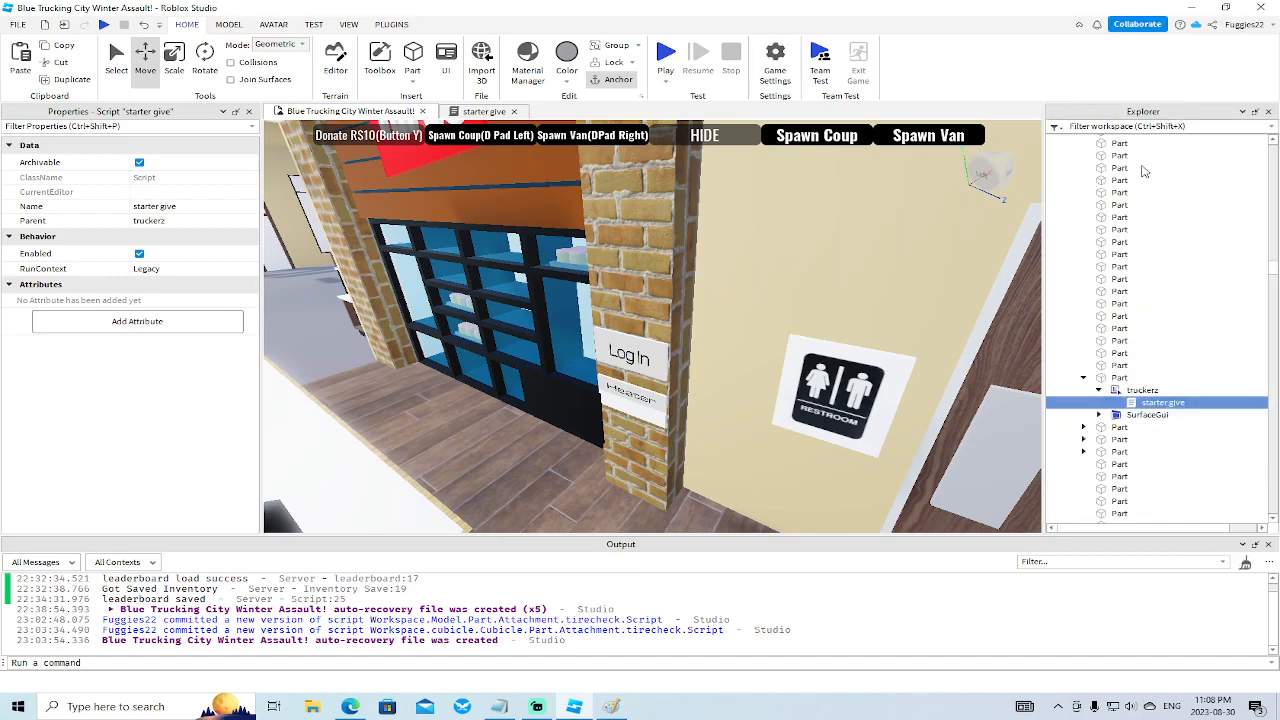
Review the starter give script's Clerk Duties quest table, return to the place view, and select the Log In sign.
{"action": "double_click", "coordinate": [1160, 404]}
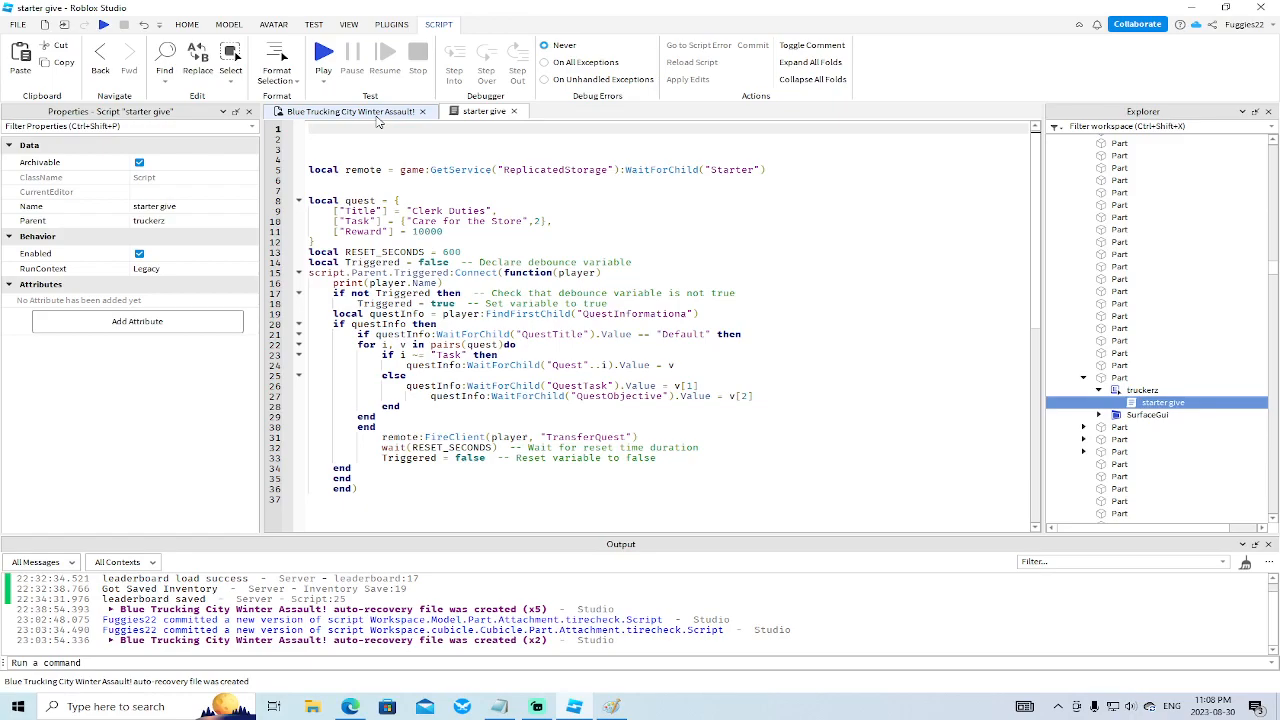
{"action": "left_click", "coordinate": [377, 115]}
{"action": "scroll", "coordinate": [666, 317], "scroll_direction": "up", "scroll_amount": 3}
{"action": "scroll", "coordinate": [666, 317], "scroll_direction": "down", "scroll_amount": 2}
{"action": "left_click", "coordinate": [666, 320]}
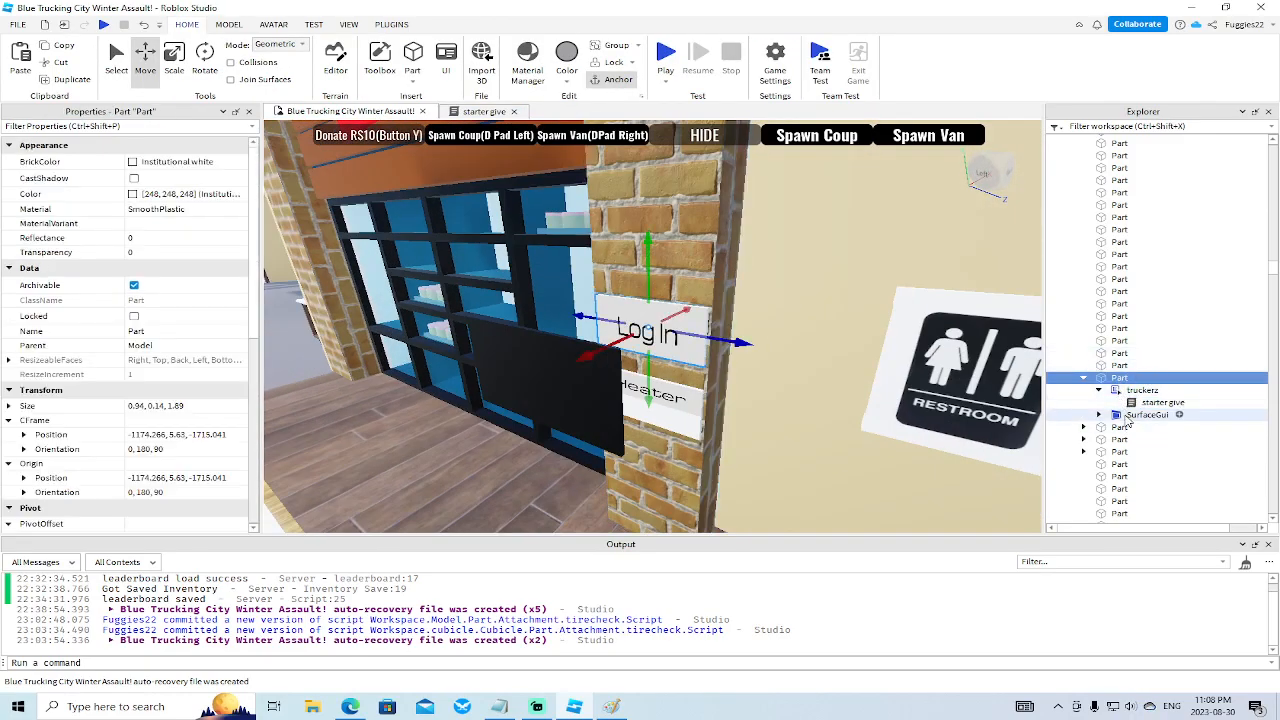
Try to copy the SurfaceGui from the upper Log In sign part into the black Screen part.
{"action": "left_click", "coordinate": [1147, 414]}
{"action": "right_click", "coordinate": [1147, 414]}
{"action": "left_click", "coordinate": [1105, 39]}
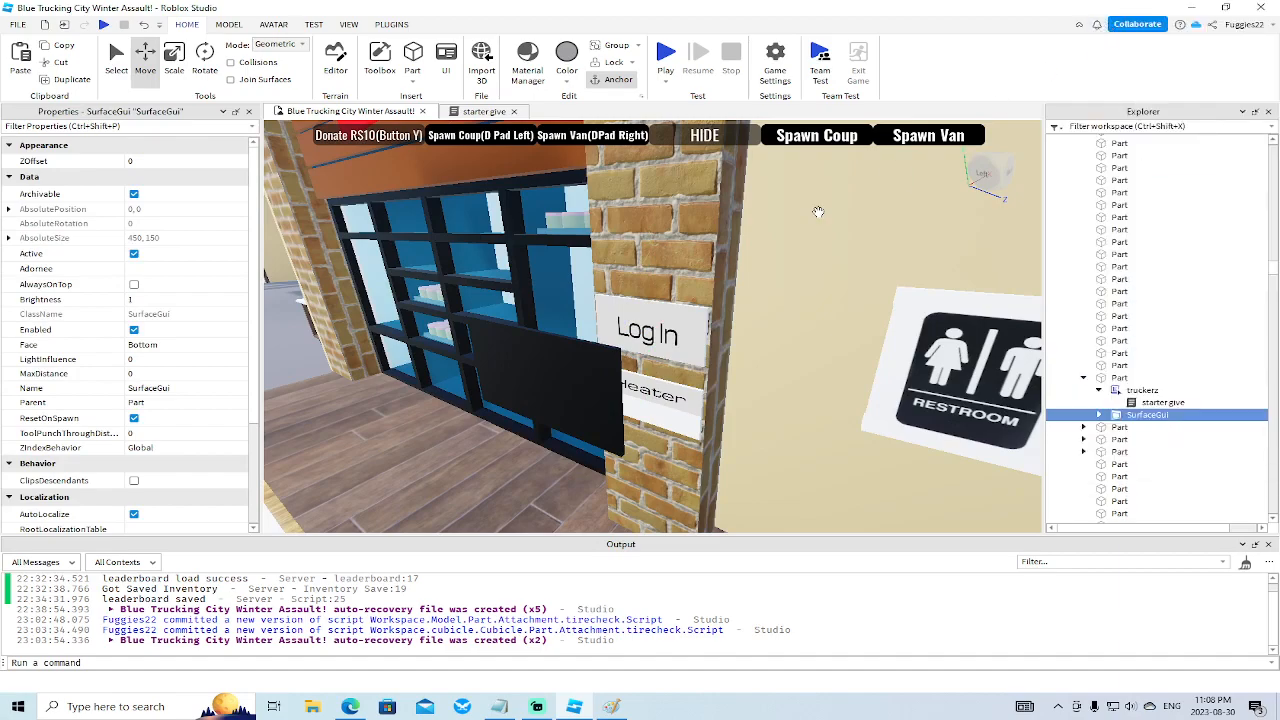
{"action": "scroll", "coordinate": [1105, 462], "scroll_direction": "down", "scroll_amount": 1}
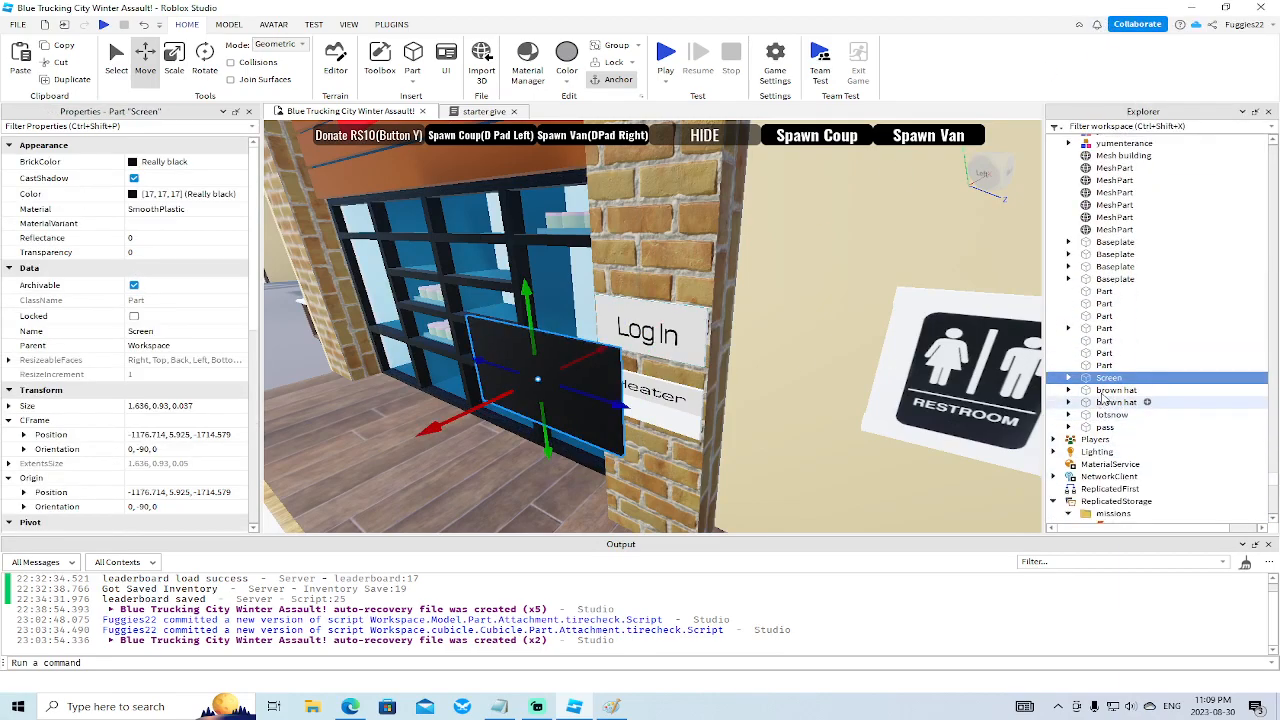
{"action": "right_click", "coordinate": [1110, 380]}
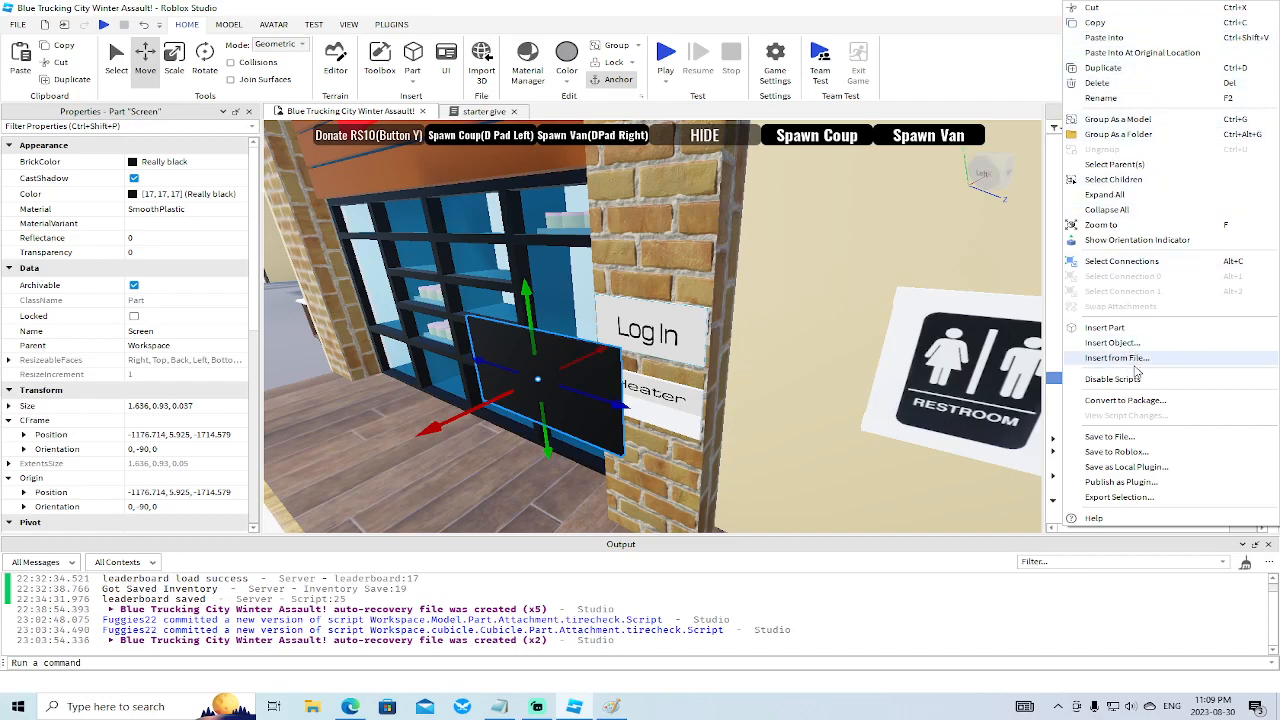
{"action": "left_click", "coordinate": [1118, 37]}
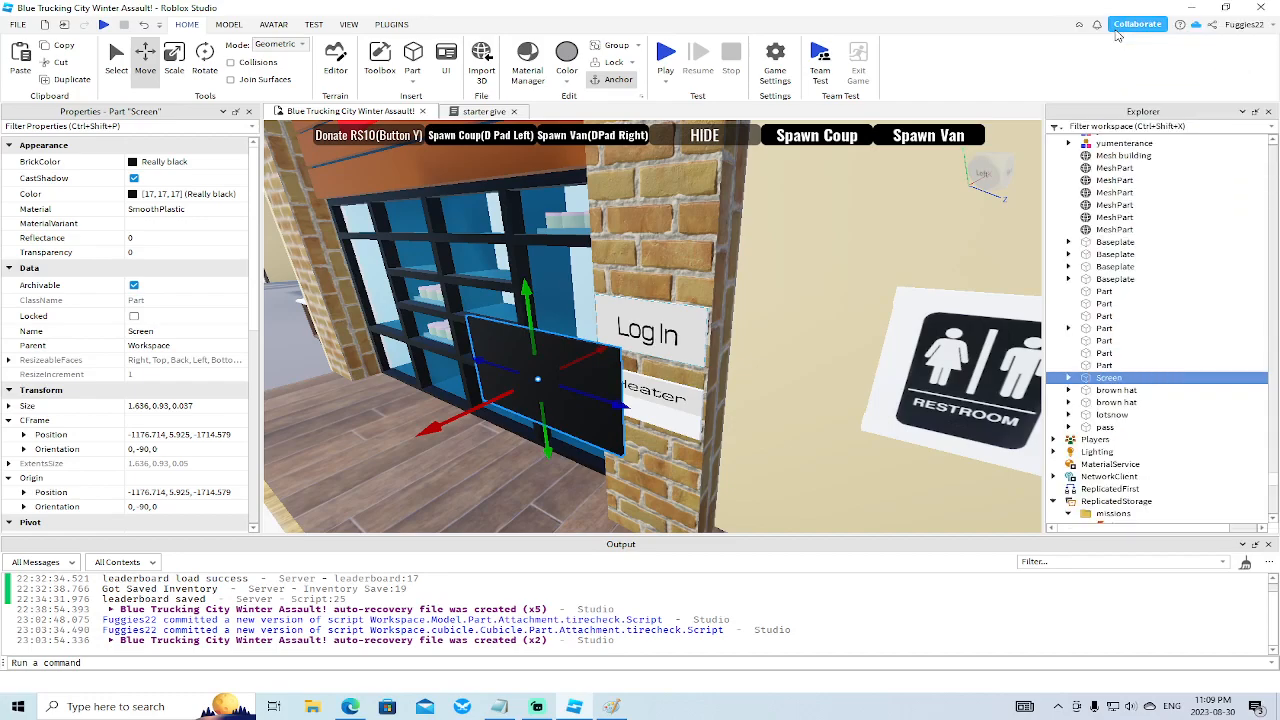
Copy the Log In sign part's SurfaceGui and paste it into the black Screen part.
{"action": "left_click", "coordinate": [682, 343]}
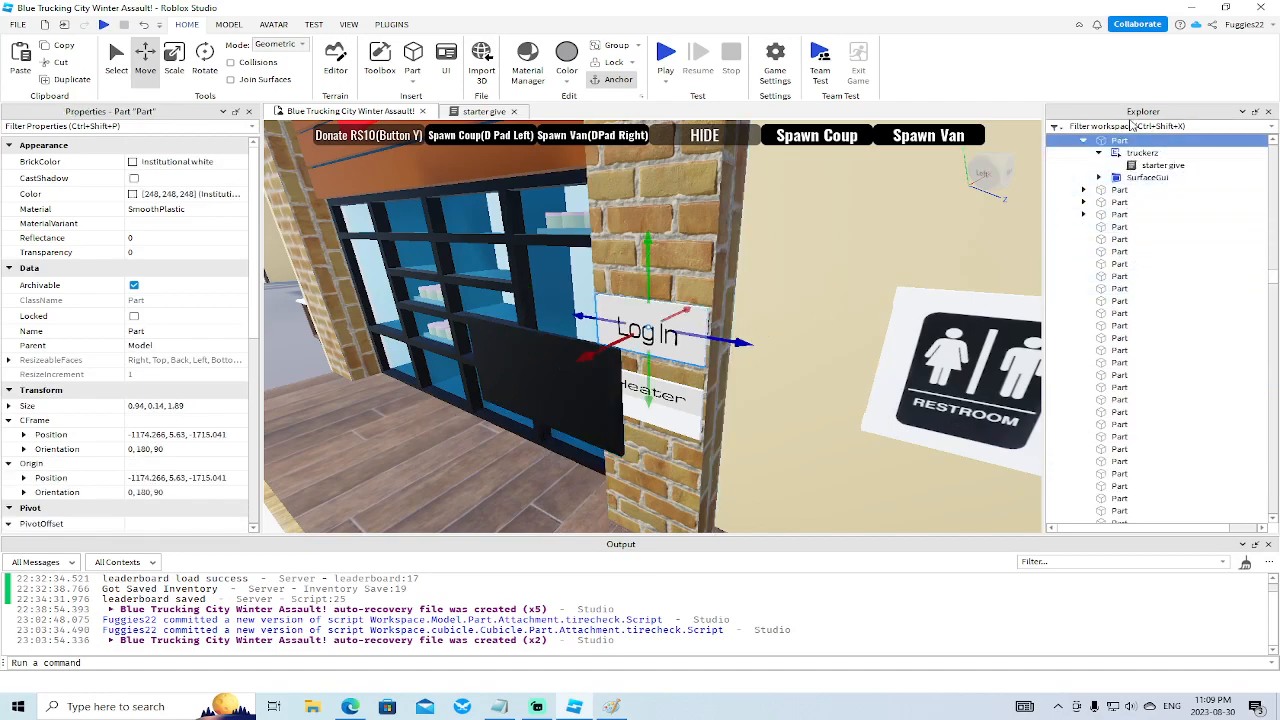
{"action": "right_click", "coordinate": [1118, 175]}
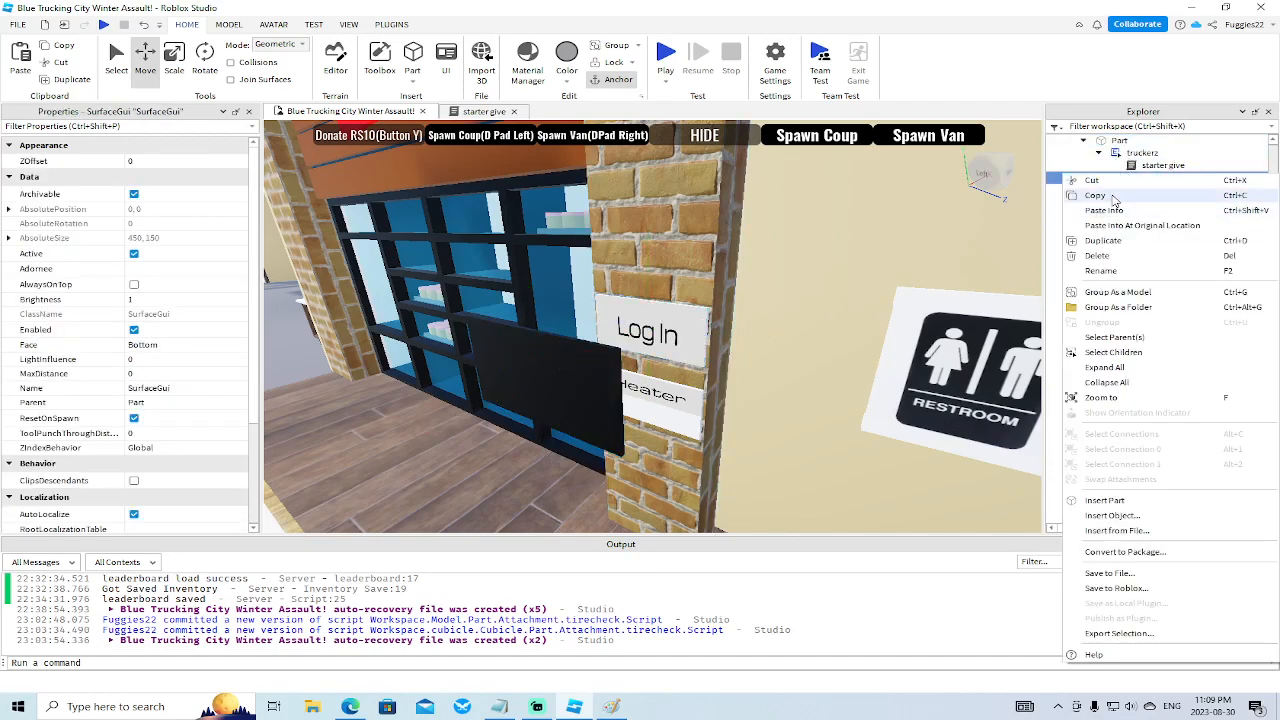
{"action": "left_click", "coordinate": [1114, 197]}
{"action": "left_click", "coordinate": [580, 385]}
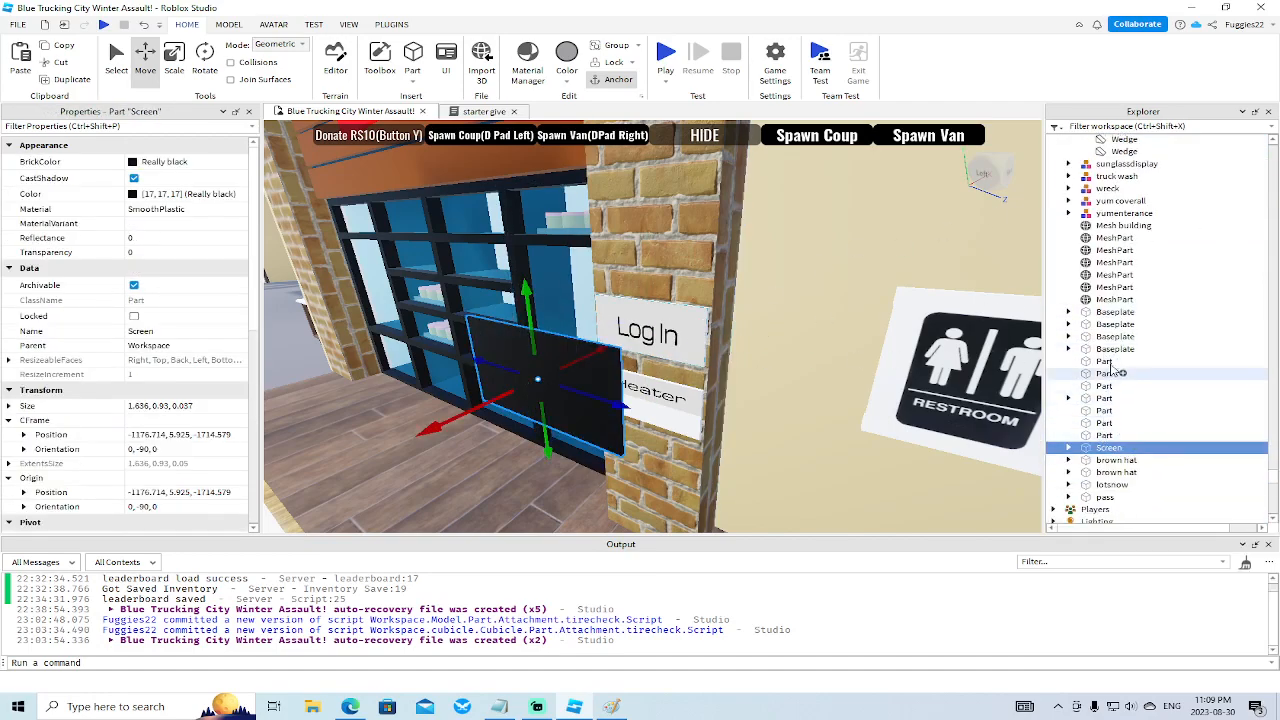
{"action": "right_click", "coordinate": [1110, 457]}
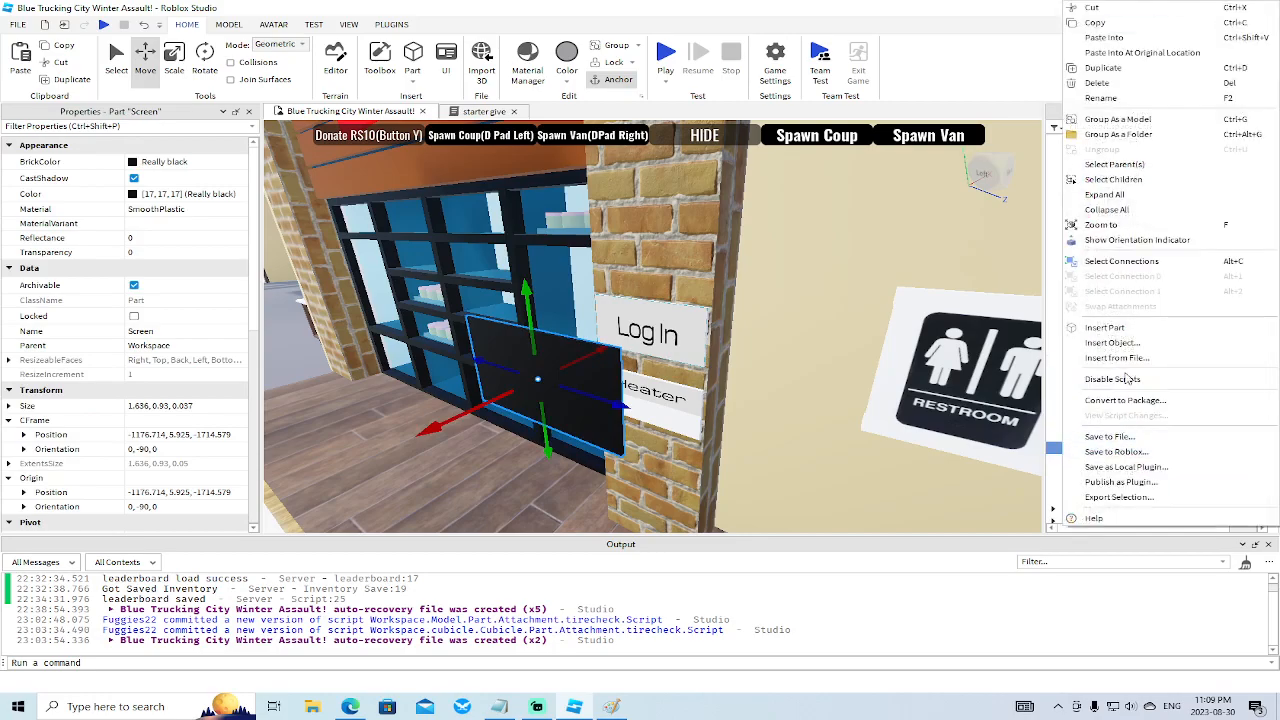
{"action": "left_click", "coordinate": [1117, 46]}
Set the Face of the Screen part's SurfaceGui to Back.
{"action": "right_click_drag", "start_coordinate": [736, 356], "coordinate": [736, 356]}
{"action": "scroll", "coordinate": [736, 356], "scroll_direction": "down", "scroll_amount": 2}
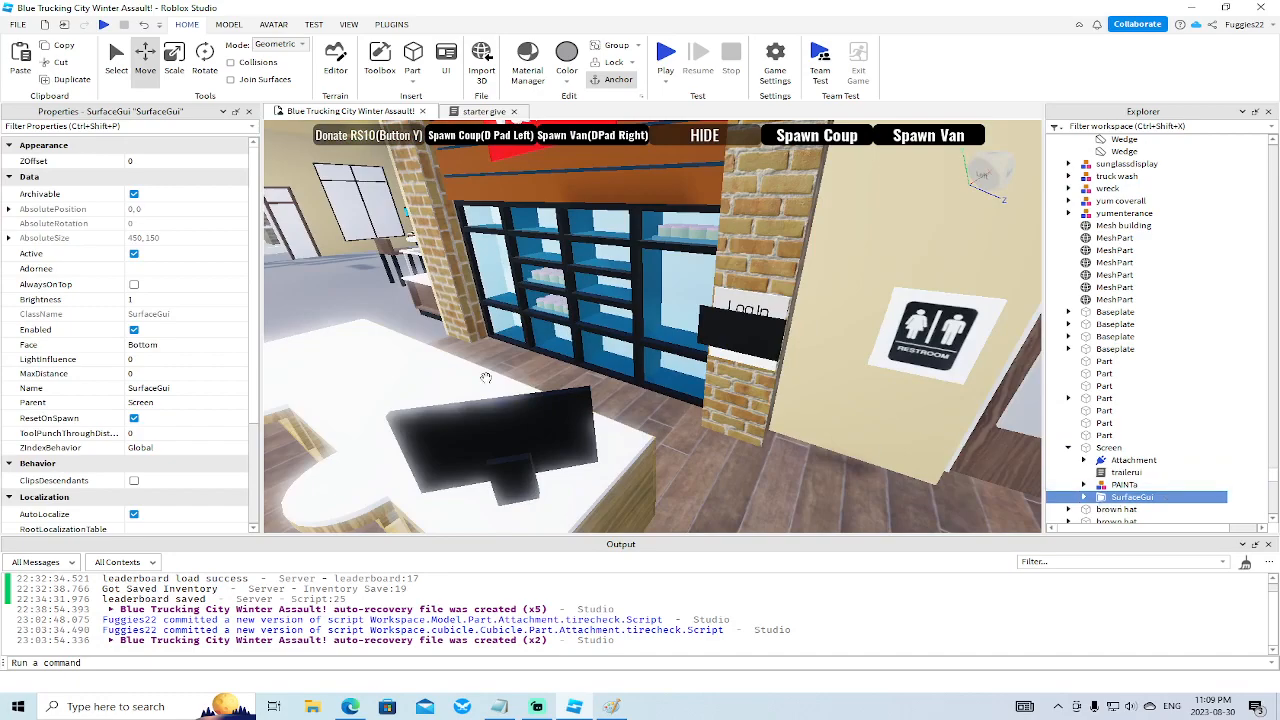
{"action": "left_click", "coordinate": [160, 344]}
{"action": "left_click", "coordinate": [163, 374]}
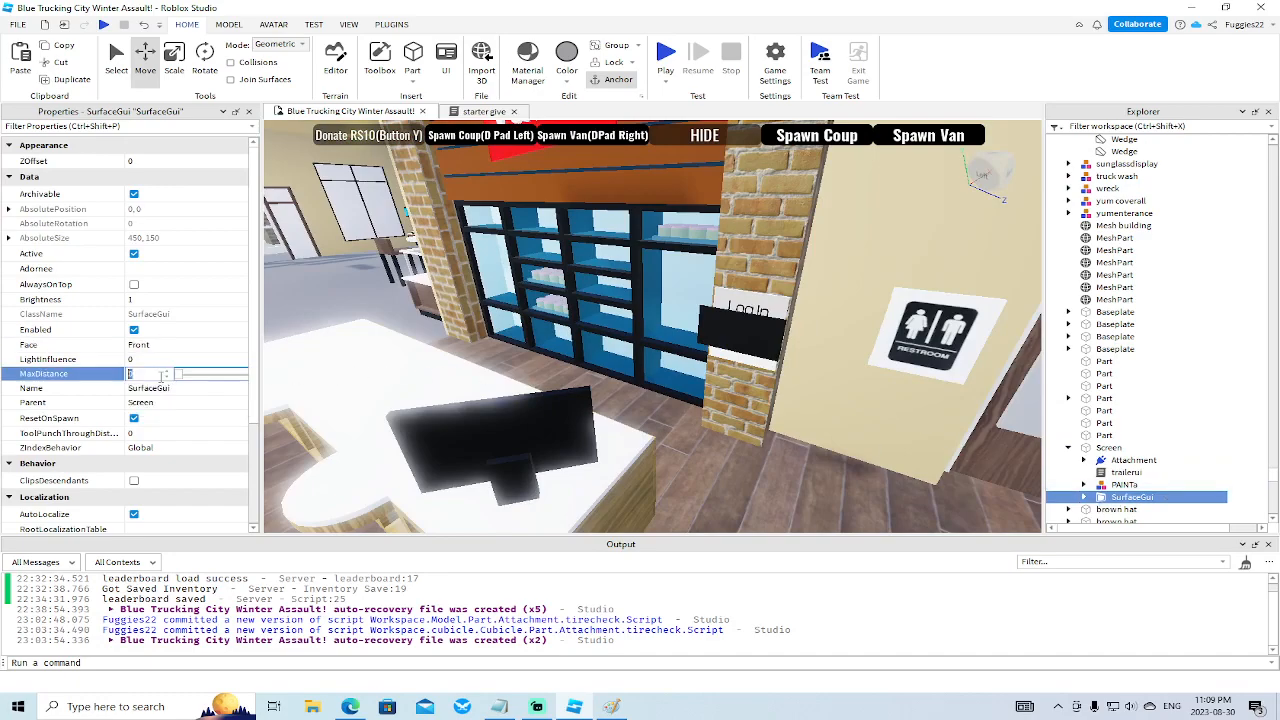
{"action": "left_click", "coordinate": [155, 330]}
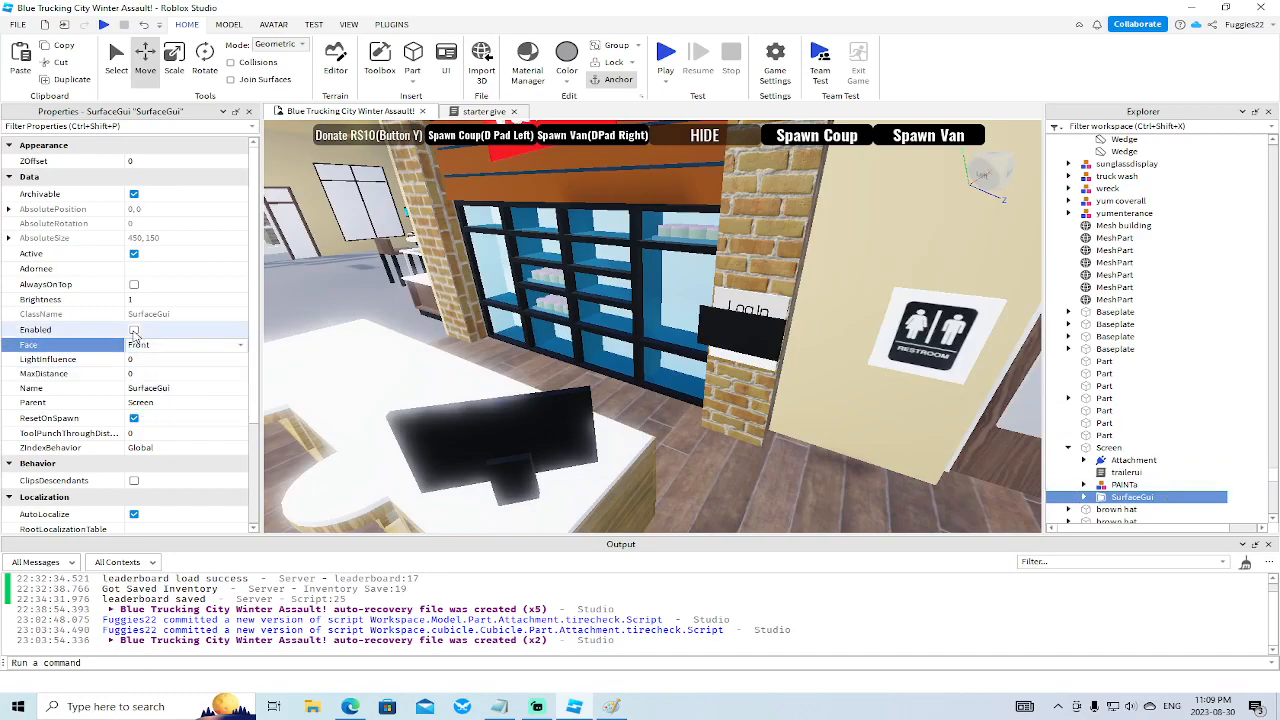
{"action": "left_click", "coordinate": [155, 346]}
{"action": "left_click", "coordinate": [152, 360]}
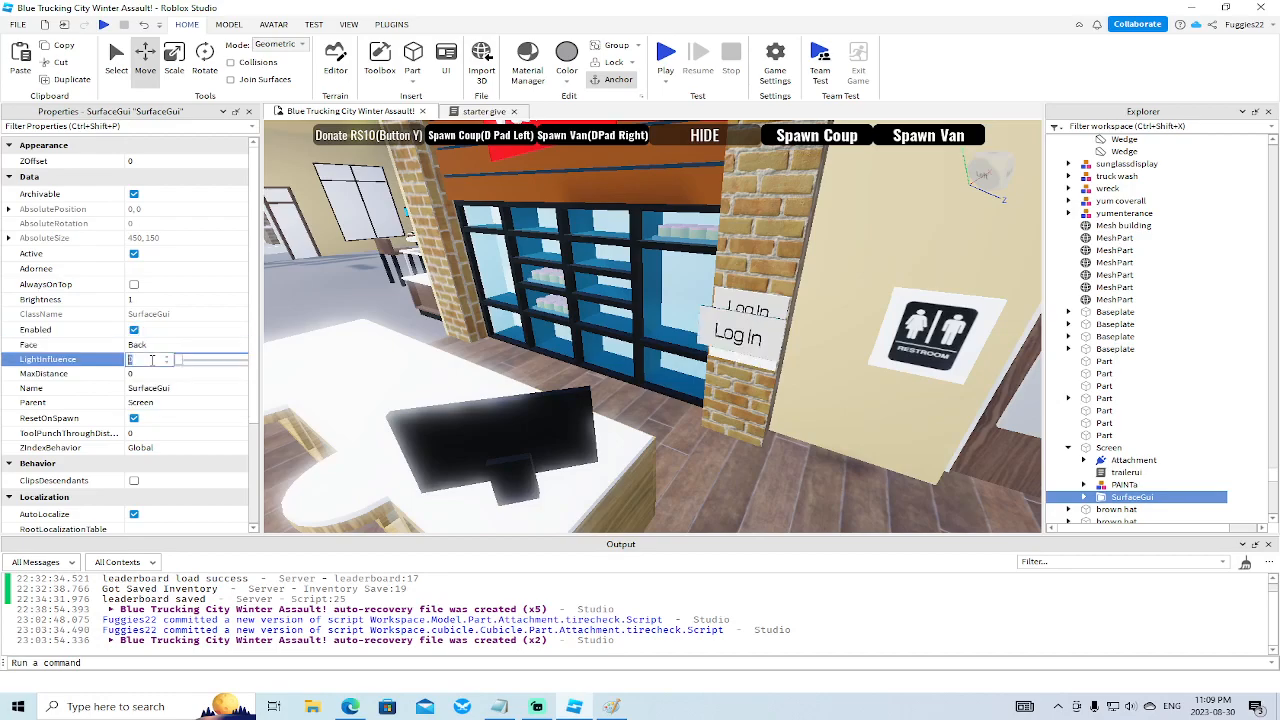
{"action": "right_click_drag", "start_coordinate": [592, 416], "coordinate": [681, 408]}
{"action": "scroll", "coordinate": [681, 408], "scroll_direction": "up", "scroll_amount": 3}
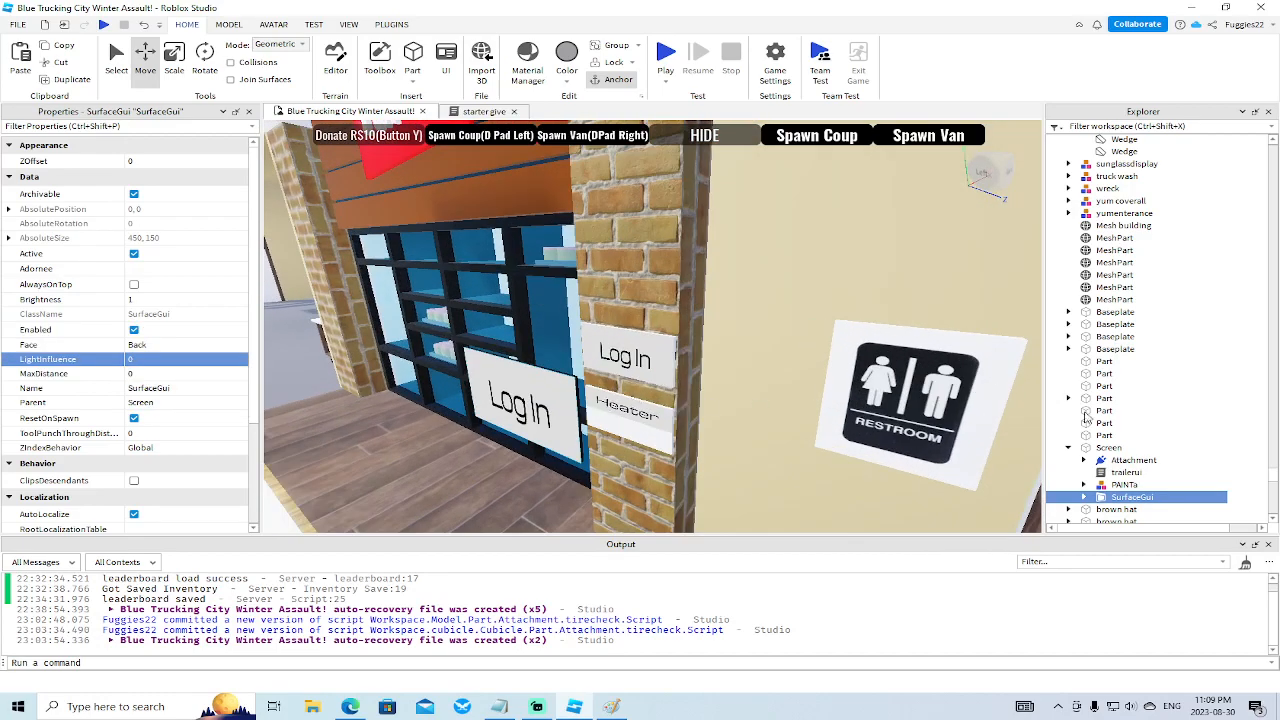
Open the burger mission script under the ProximityPrompt in the Screen part's Attachment.
{"action": "scroll", "coordinate": [1100, 420], "scroll_direction": "down", "scroll_amount": 3}
{"action": "left_click", "coordinate": [1085, 392]}
{"action": "left_click", "coordinate": [1085, 392]}
{"action": "left_click", "coordinate": [1084, 355]}
{"action": "left_click", "coordinate": [1100, 367]}
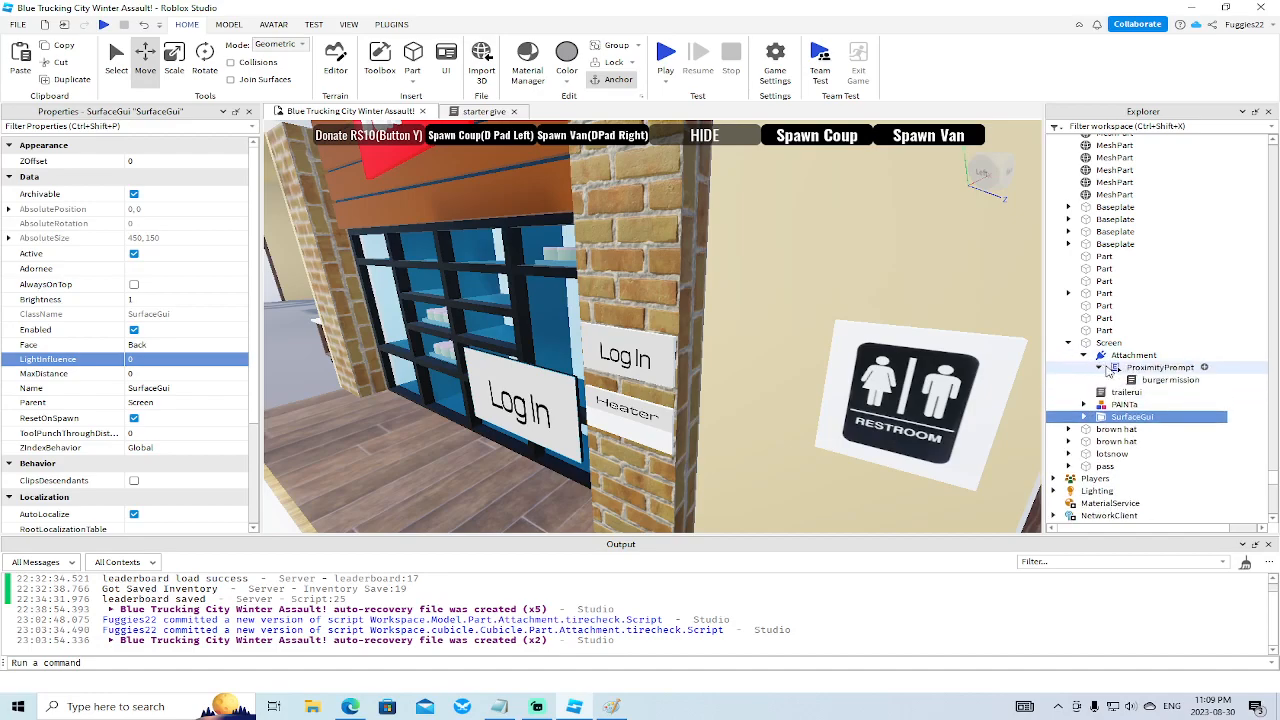
{"action": "left_click", "coordinate": [1150, 380]}
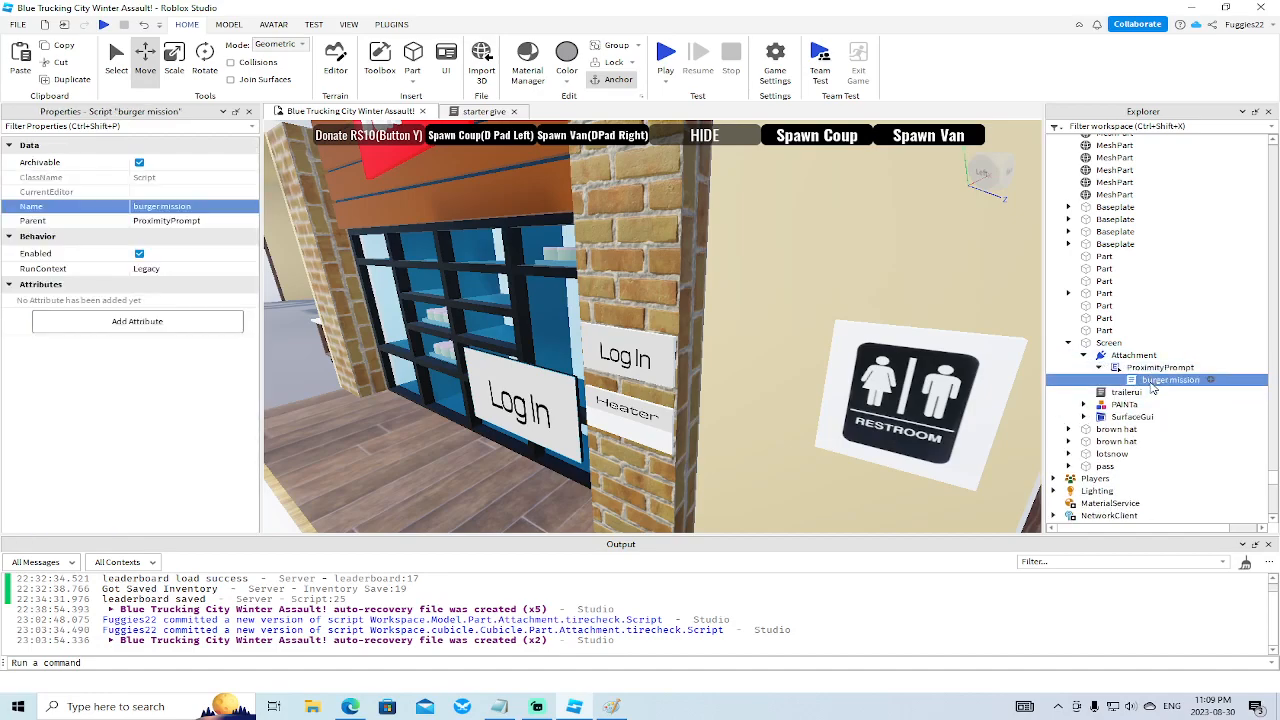
{"action": "double_click", "coordinate": [1151, 382]}
Replace the quest title in the burger mission script with "Clerk Duties" copied from the starter give script.
{"action": "left_click", "coordinate": [482, 112]}
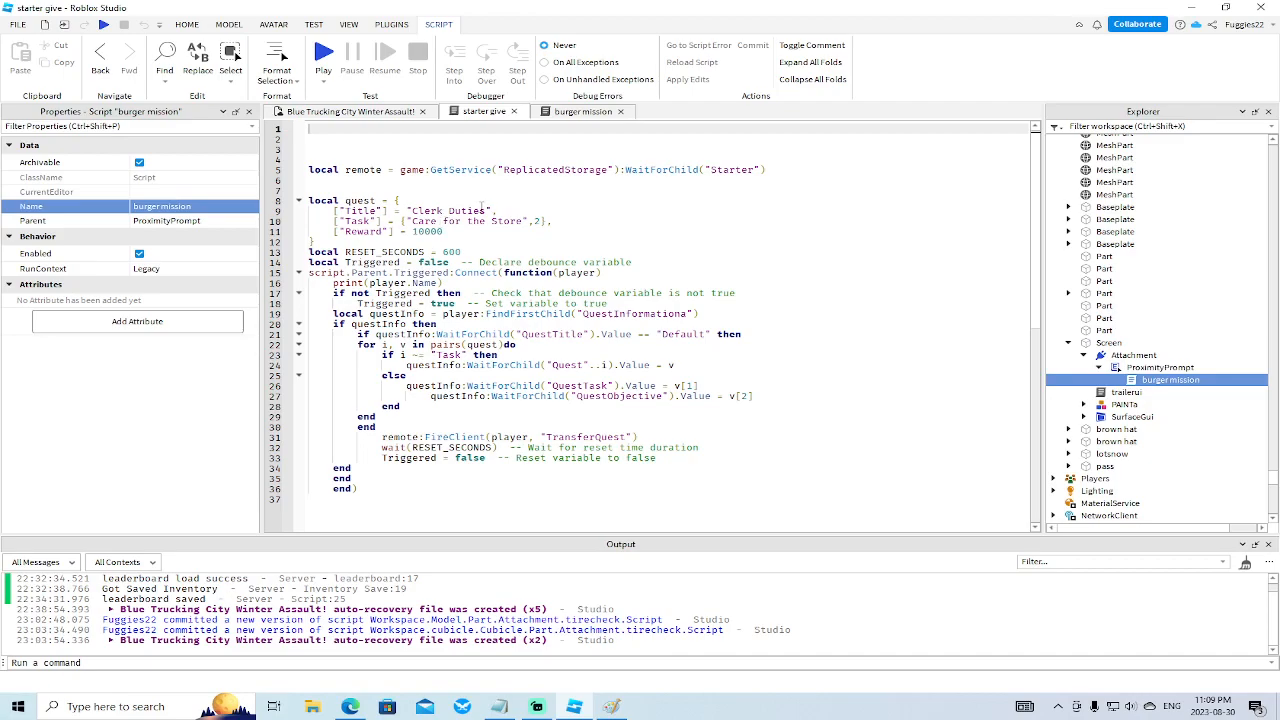
{"action": "left_click_drag", "start_coordinate": [493, 210], "coordinate": [424, 211]}
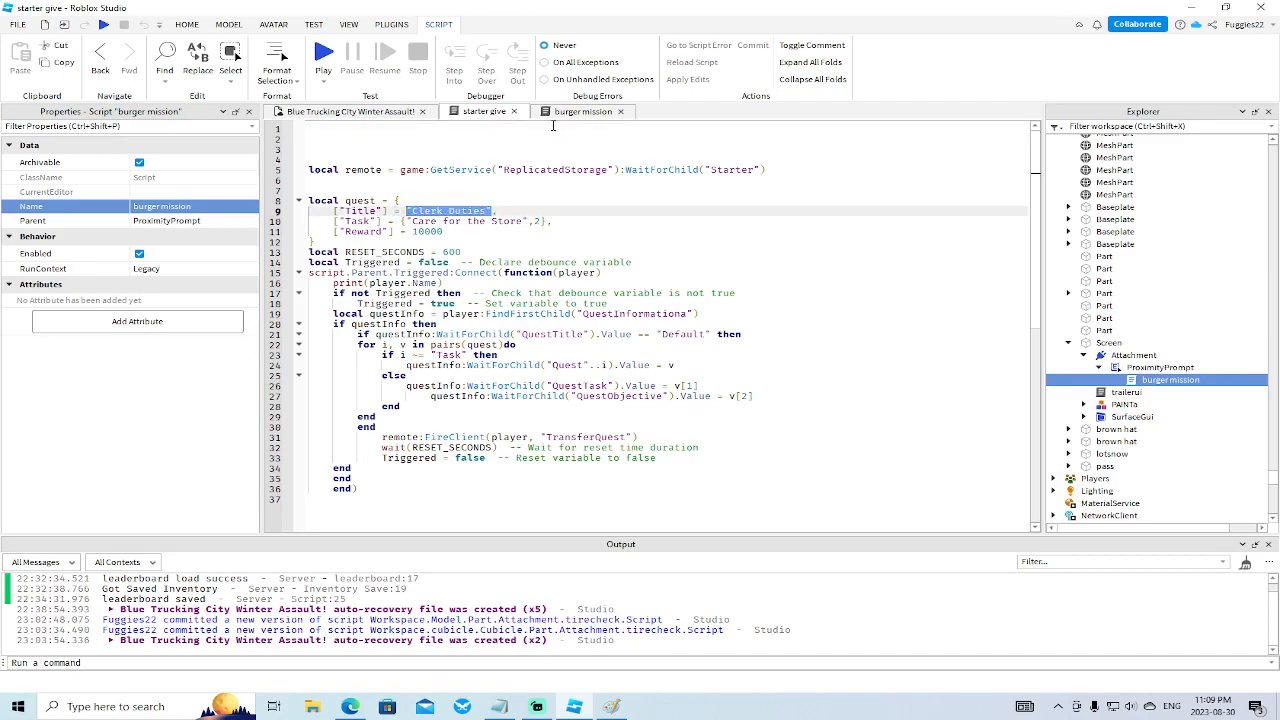
{"action": "left_click", "coordinate": [580, 112]}
{"action": "left_click_drag", "start_coordinate": [407, 170], "coordinate": [457, 170]}
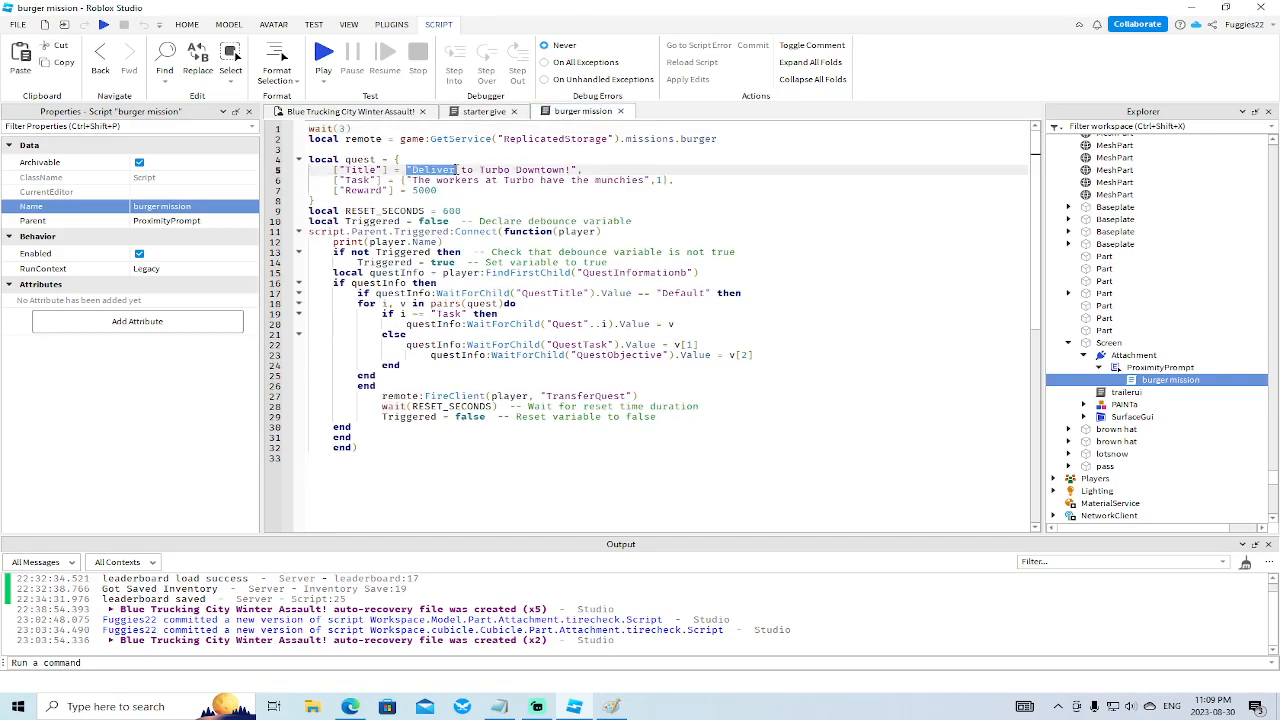
{"action": "type", "text": "\"Clerk Duties\""}
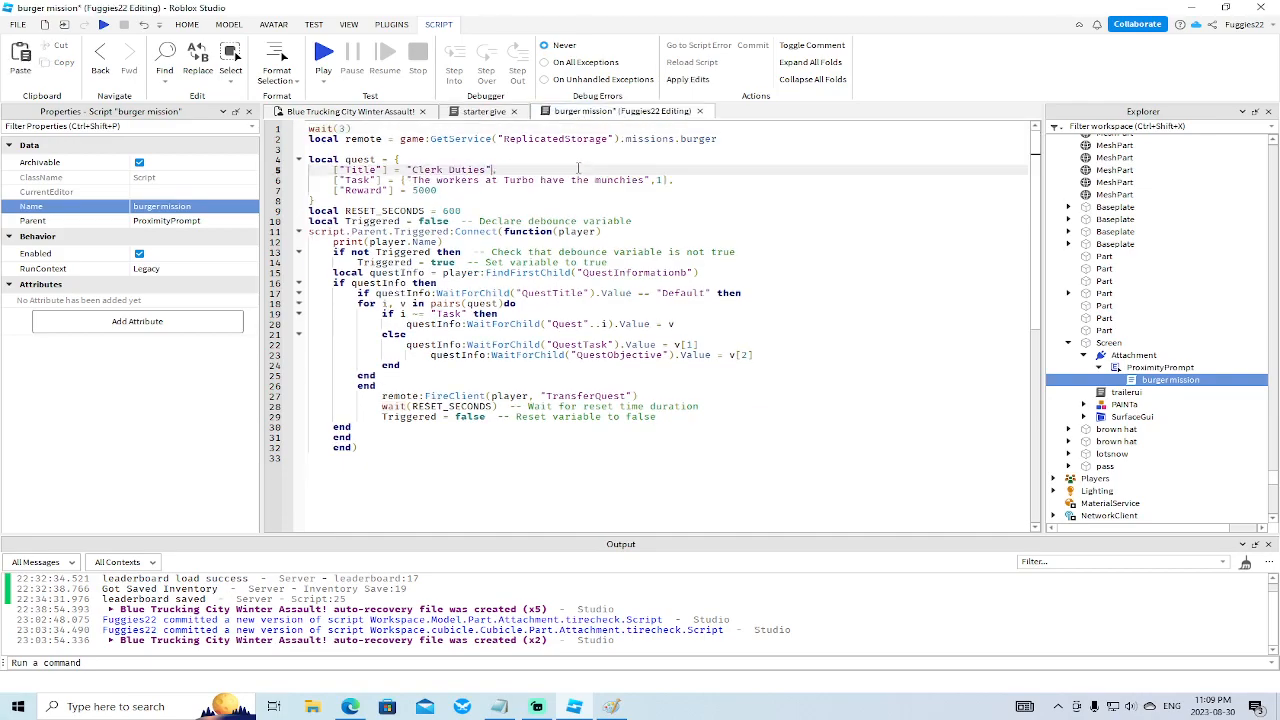
Replace the burger mission script's task text with "Care for the Store" from starter give and set its objective count to 2.
{"action": "left_click", "coordinate": [495, 113]}
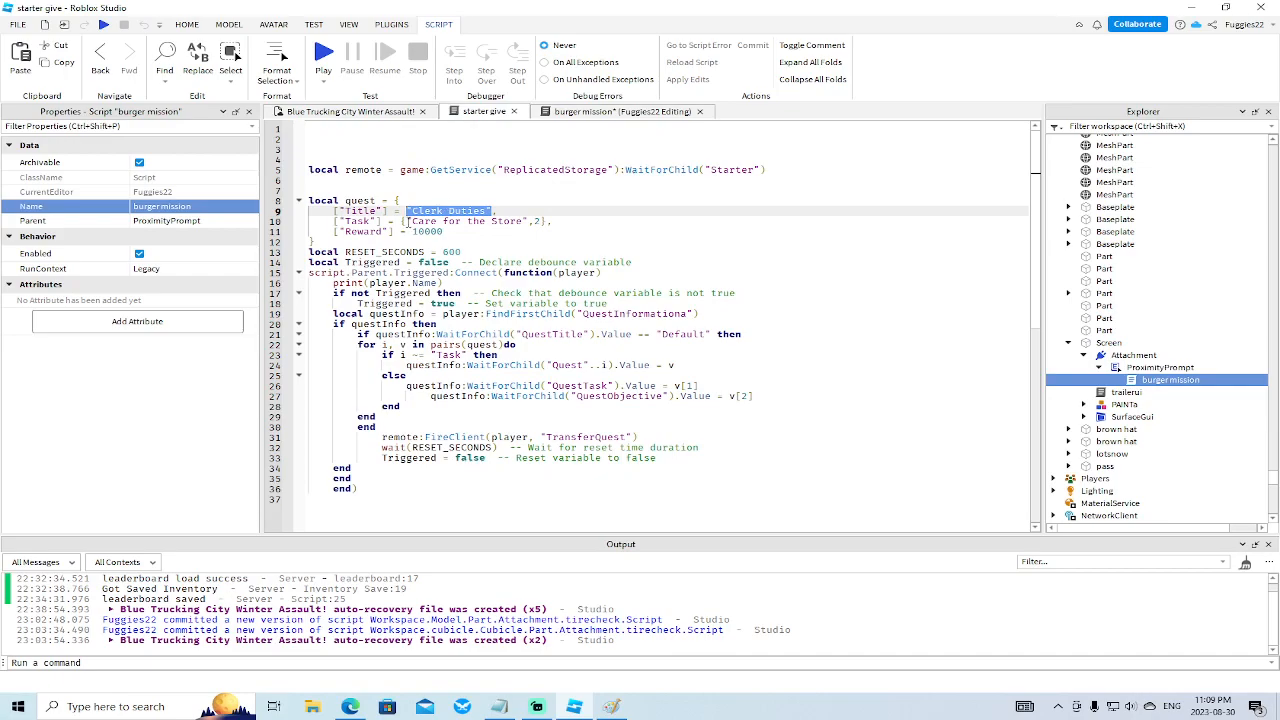
{"action": "left_click_drag", "start_coordinate": [407, 221], "coordinate": [425, 221]}
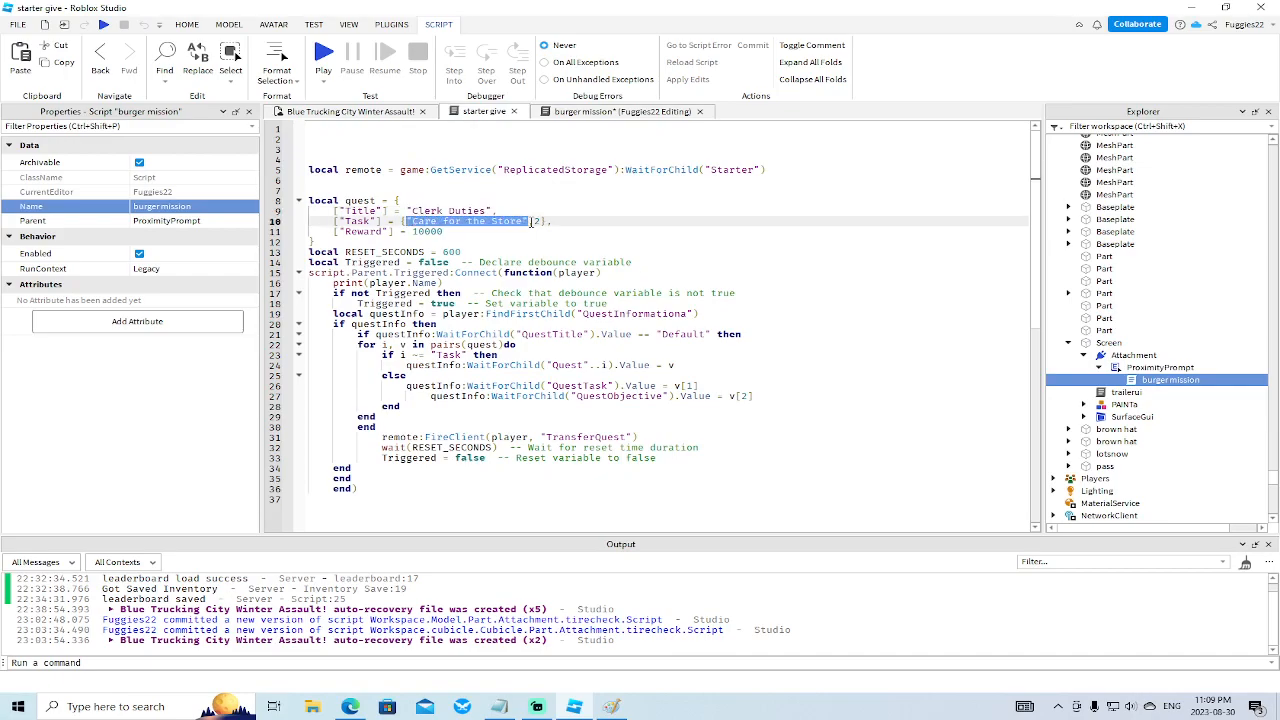
{"action": "left_click", "coordinate": [572, 113]}
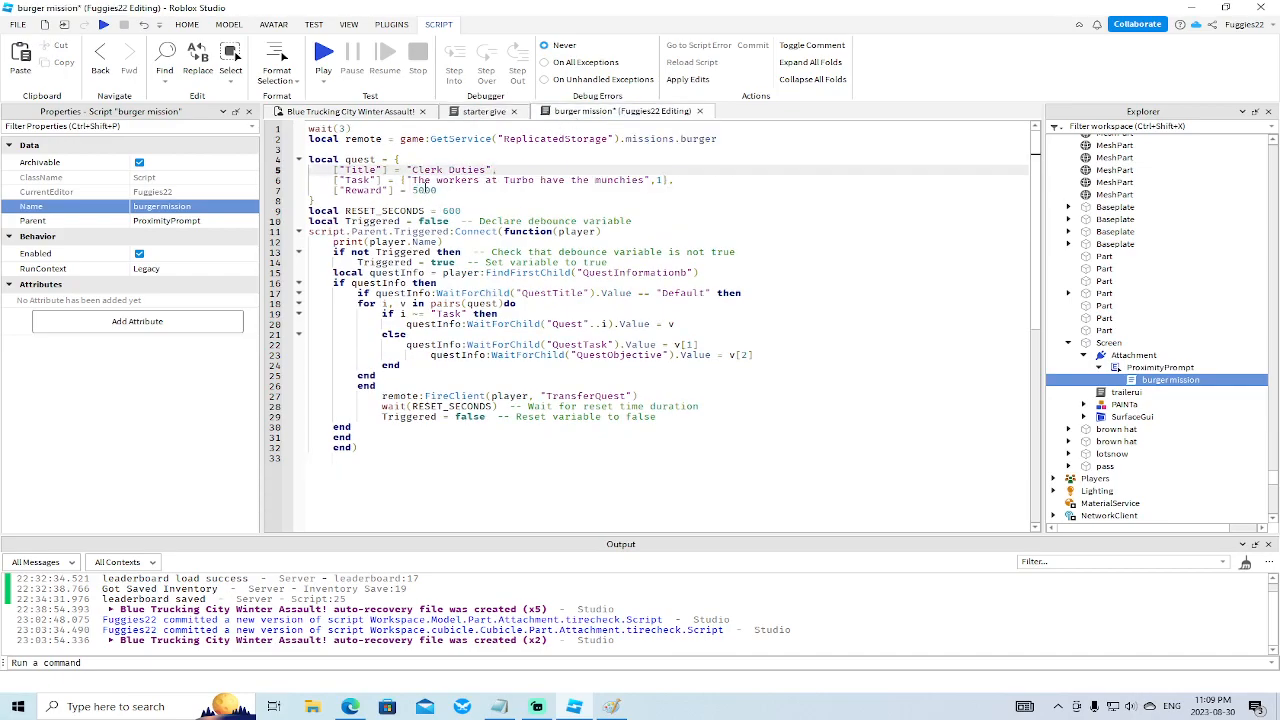
{"action": "left_click_drag", "start_coordinate": [410, 179], "coordinate": [457, 180]}
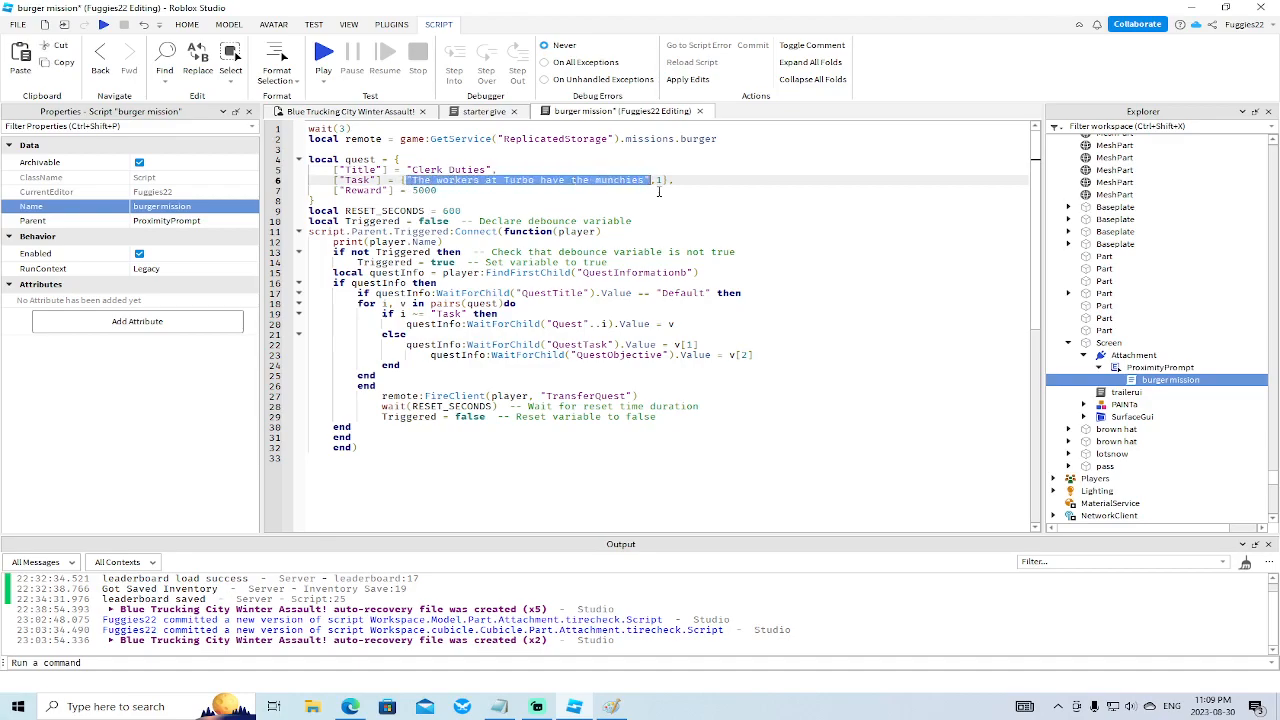
{"action": "type", "text": "\"Care for the Store\""}
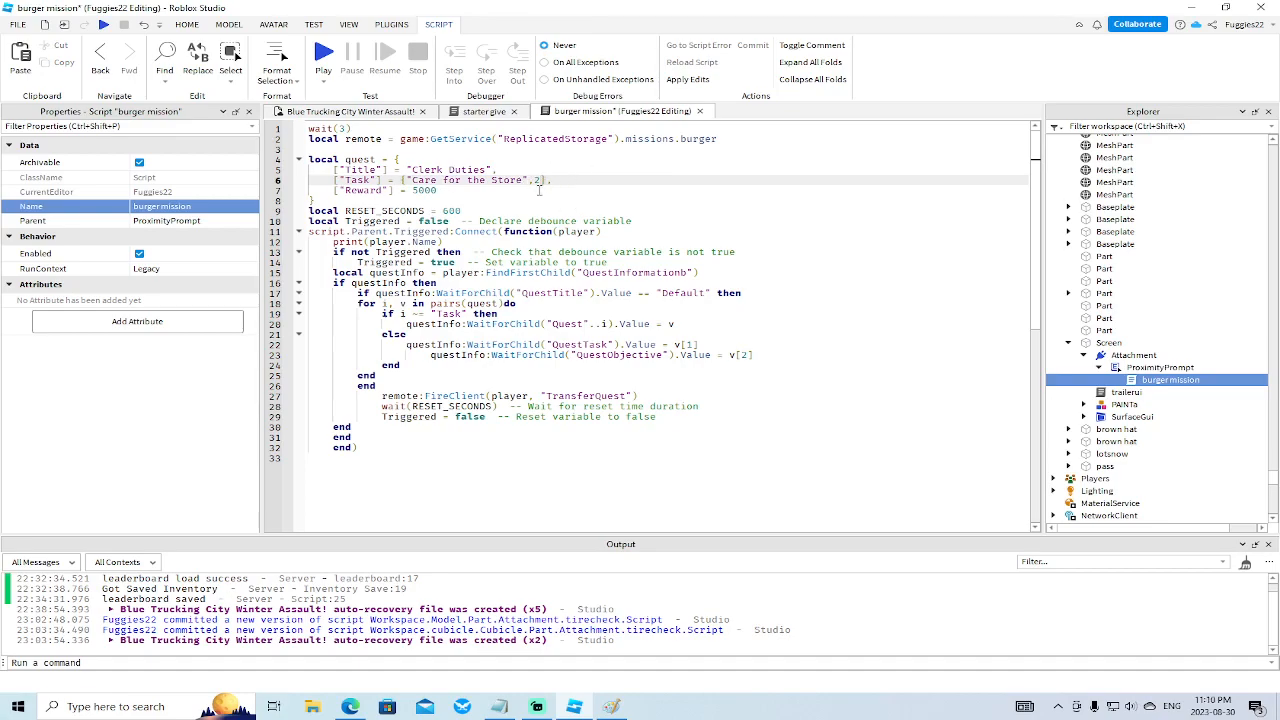
Return to the 3D scene and delete the old Log In sign part above the Heater sign.
{"action": "left_click", "coordinate": [500, 112]}
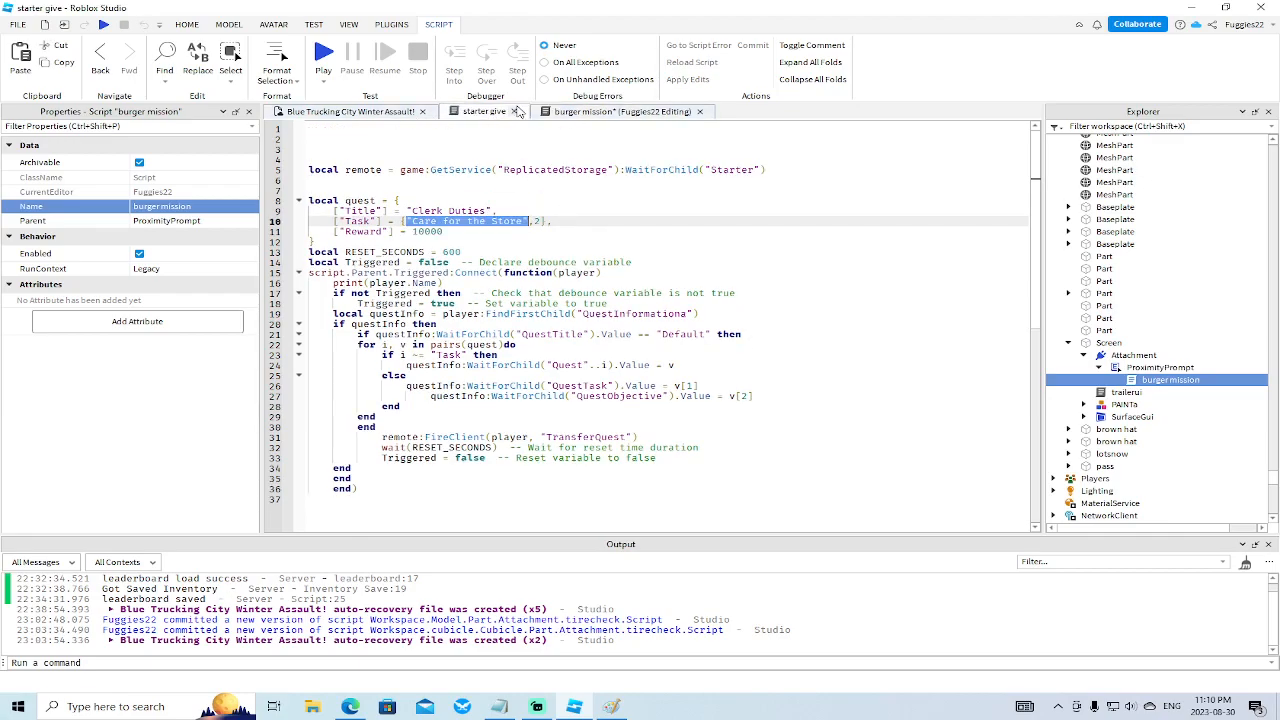
{"action": "left_click", "coordinate": [350, 112]}
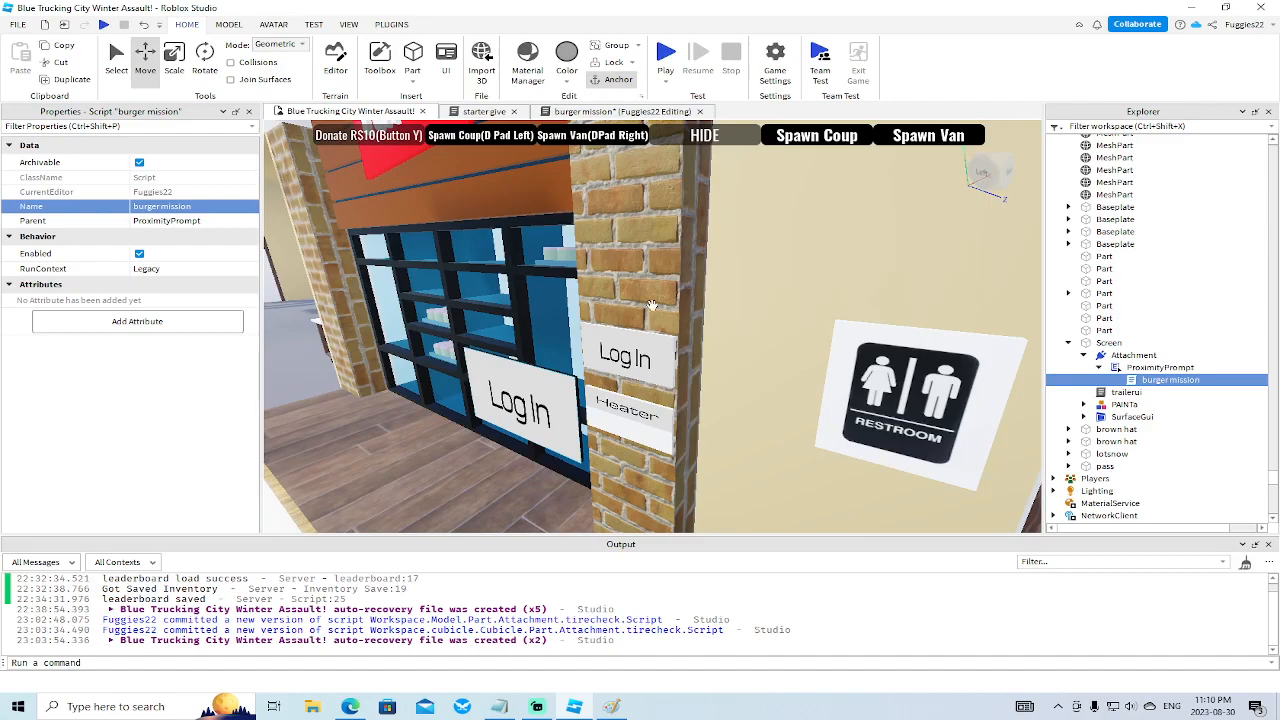
{"action": "left_click", "coordinate": [640, 355]}
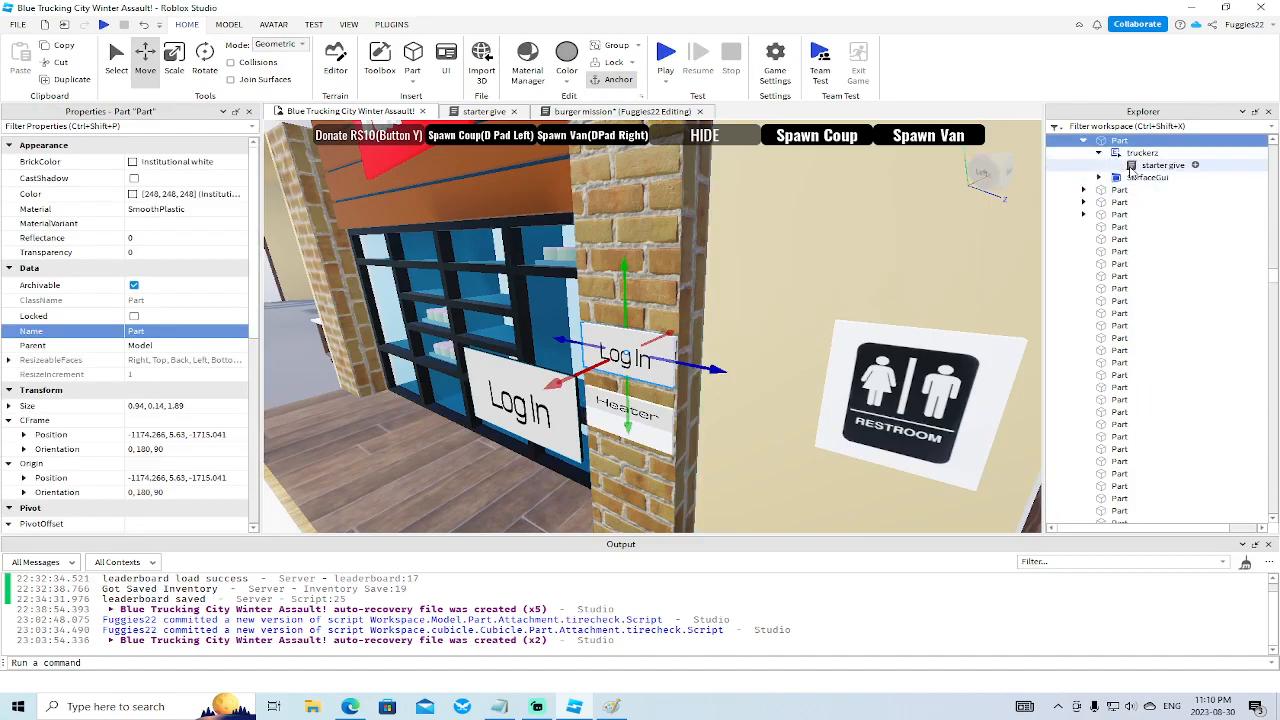
{"action": "key", "text": "Delete"}
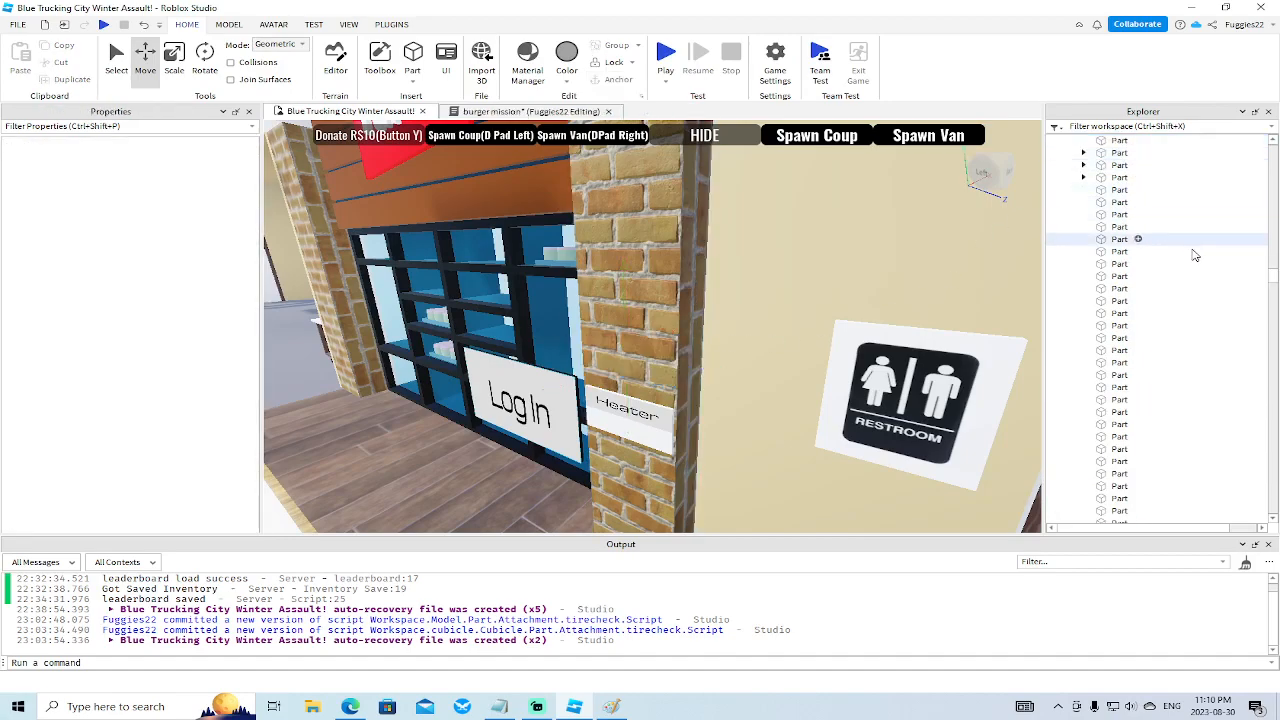
Duplicate the burger quest script in the questfiles folder and rename the copy turbogasclerk.
{"action": "left_click_drag", "start_coordinate": [1272, 288], "coordinate": [1274, 512]}
{"action": "scroll", "coordinate": [1180, 391], "scroll_direction": "up", "scroll_amount": 5}
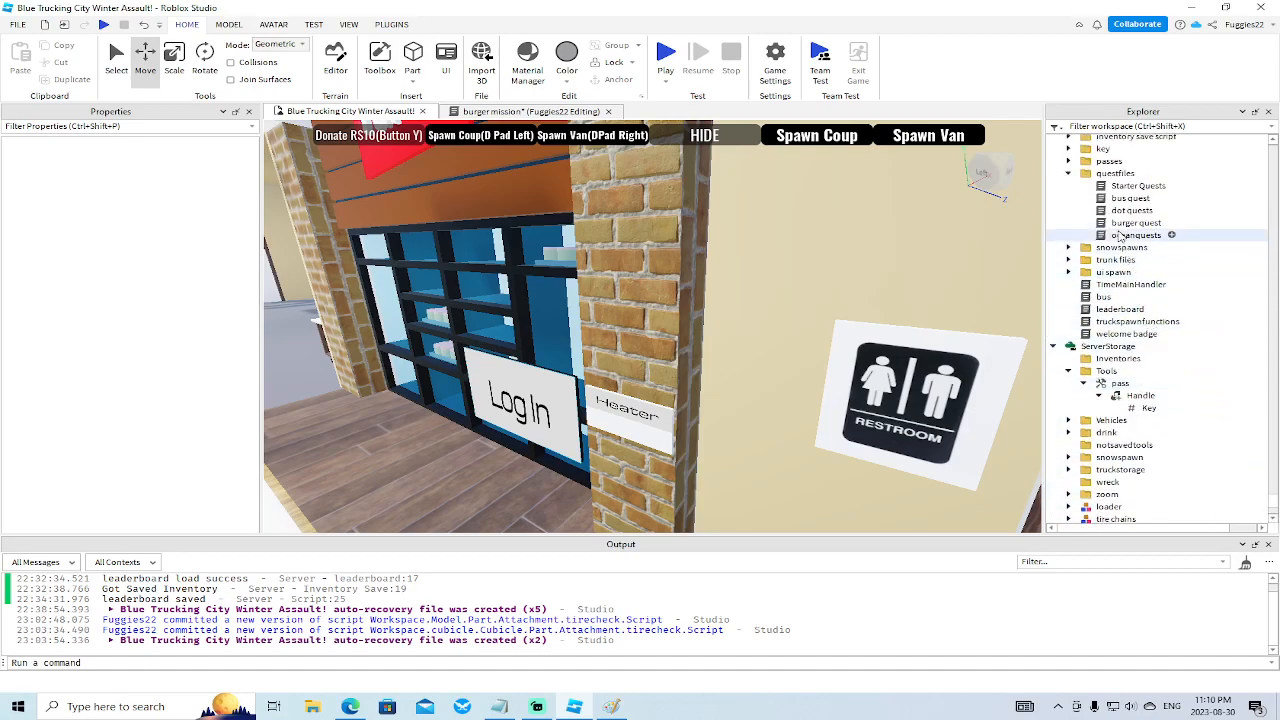
{"action": "scroll", "coordinate": [1137, 306], "scroll_direction": "up", "scroll_amount": 3}
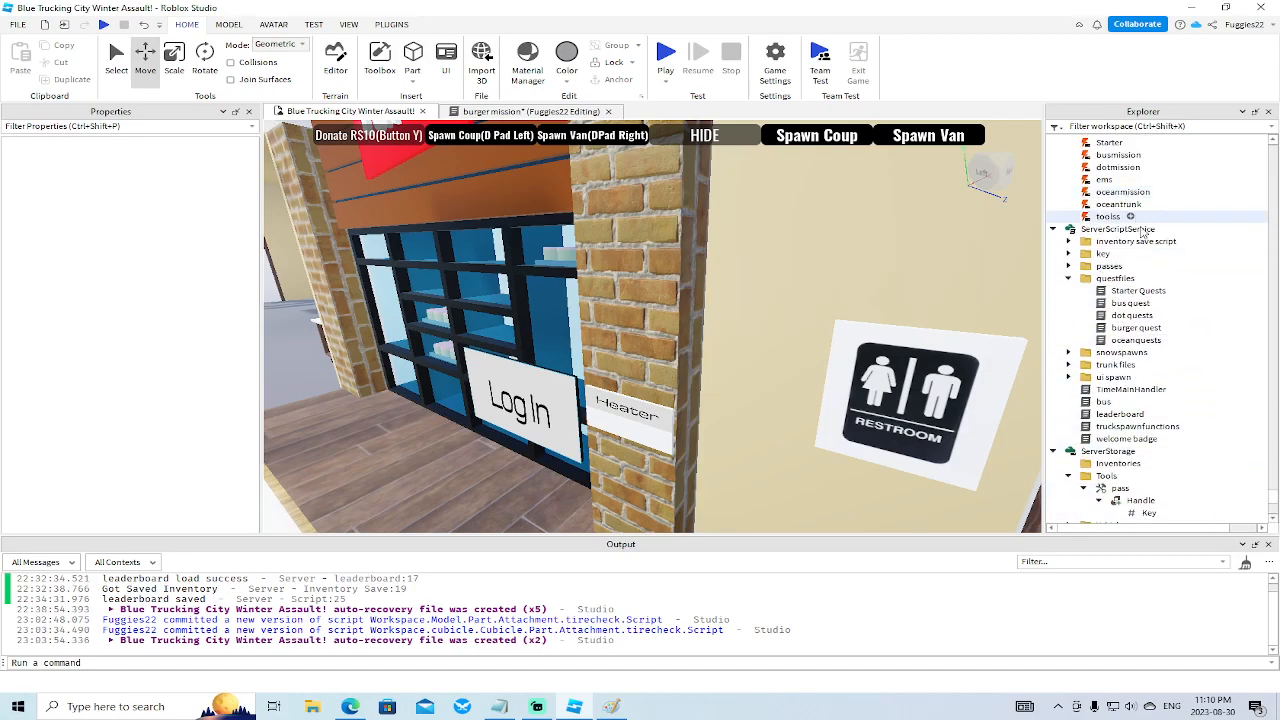
{"action": "left_click", "coordinate": [1136, 327]}
{"action": "right_click", "coordinate": [1136, 327]}
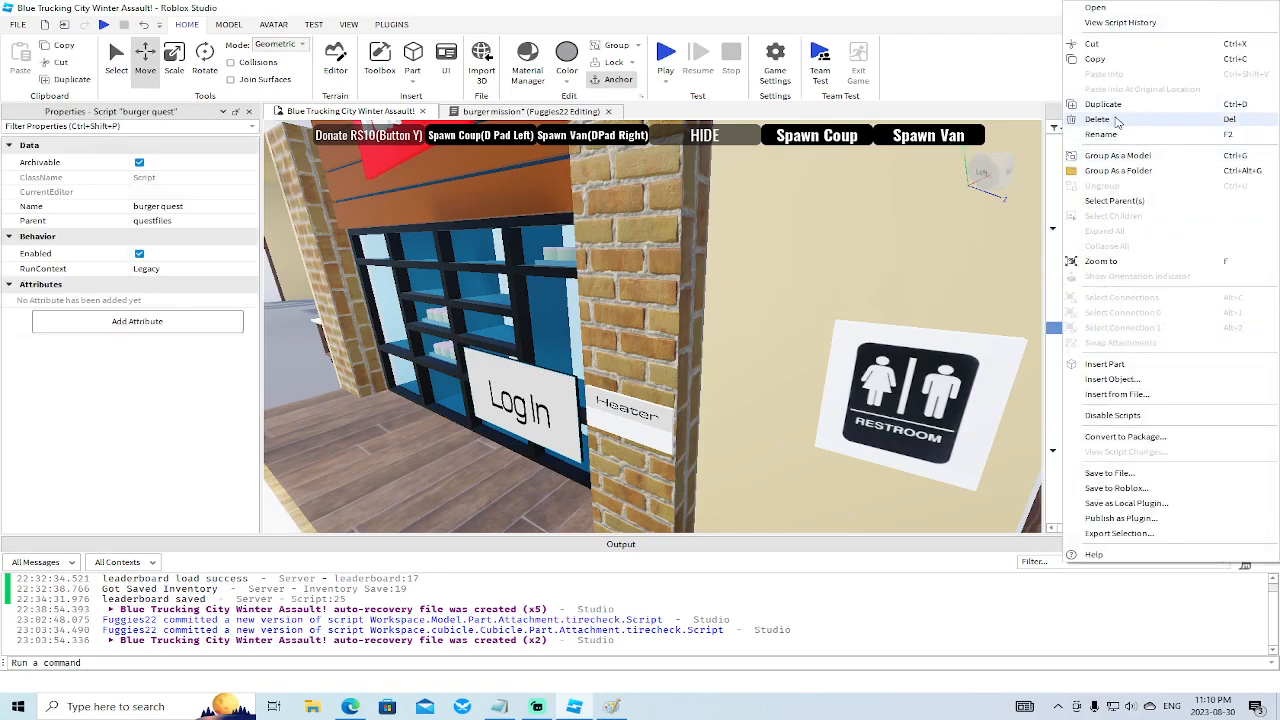
{"action": "left_click", "coordinate": [1112, 104]}
{"action": "right_click", "coordinate": [1136, 303]}
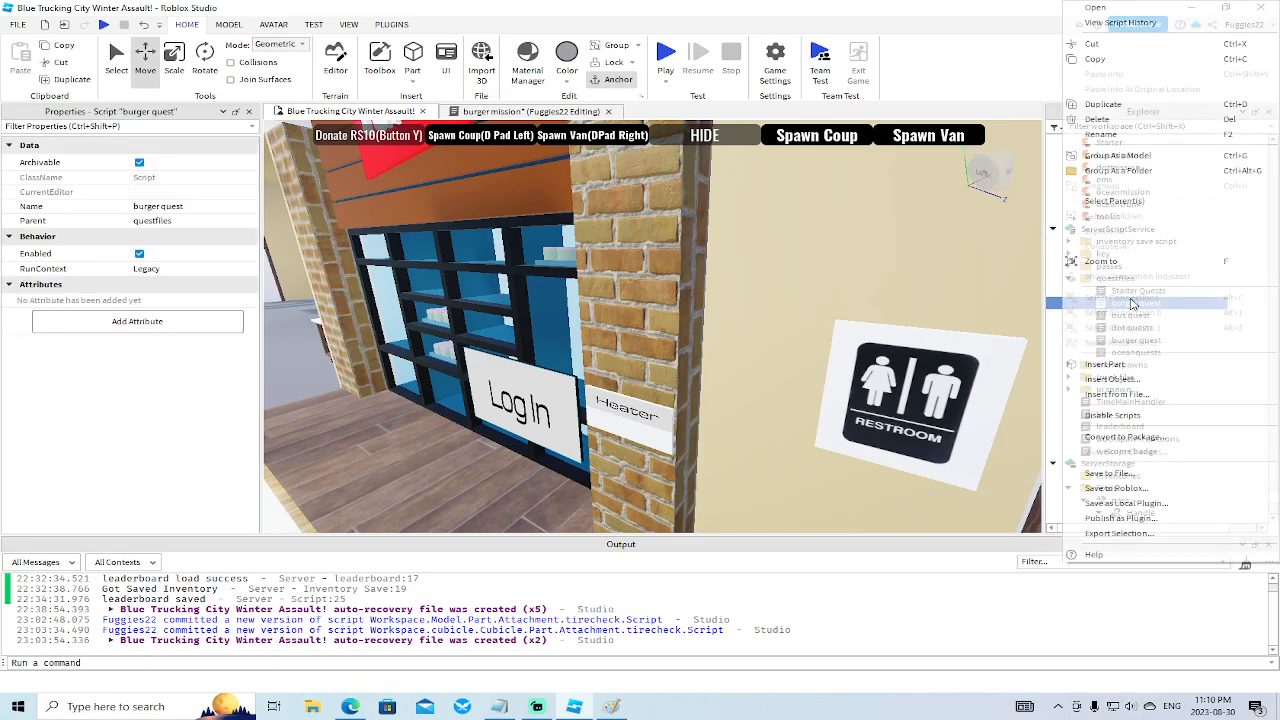
{"action": "left_click", "coordinate": [1111, 139]}
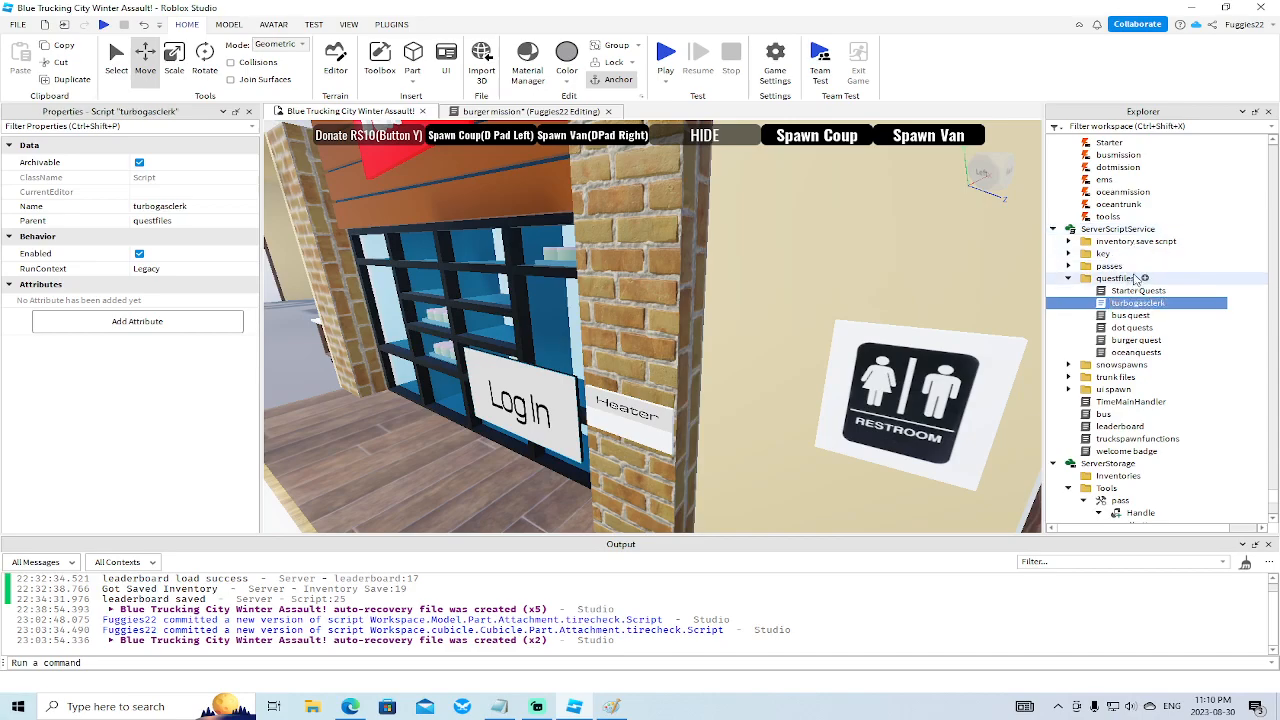
Duplicate the burger remote event in the missions folder and rename the copy turboclerk.
{"action": "scroll", "coordinate": [1125, 225], "scroll_direction": "up", "scroll_amount": 5}
{"action": "left_click", "coordinate": [1115, 206]}
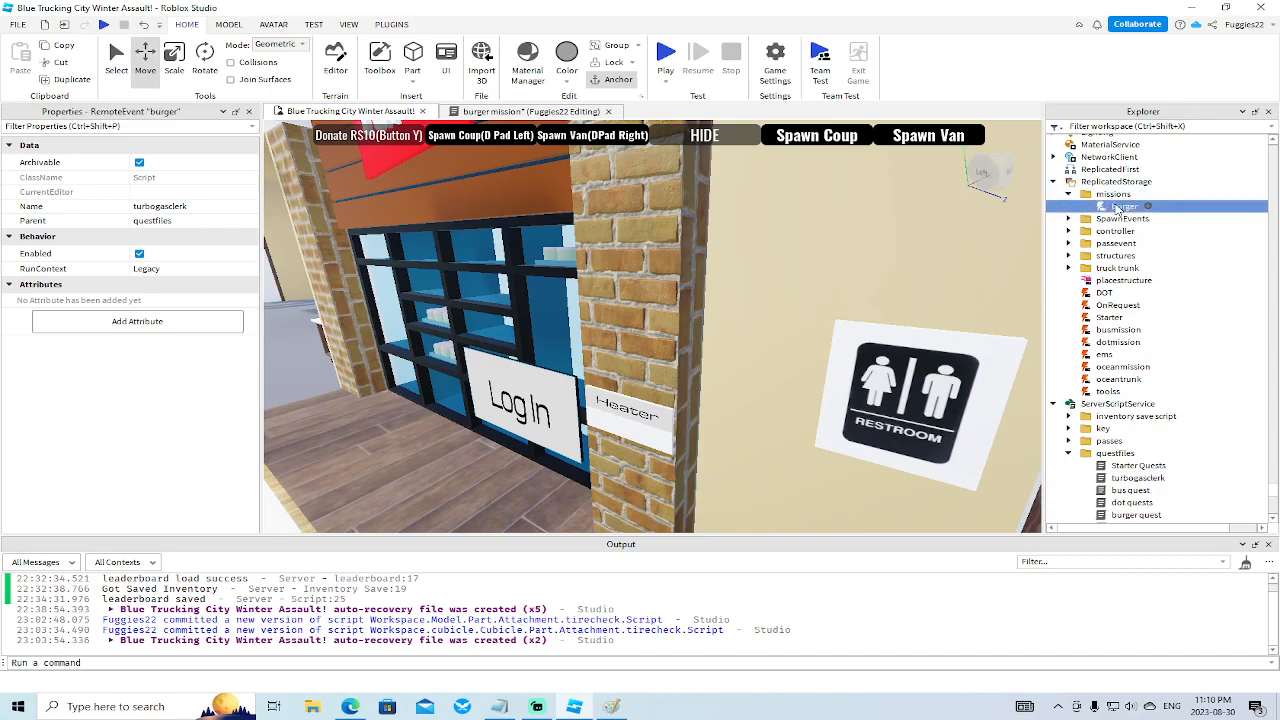
{"action": "right_click", "coordinate": [1112, 206]}
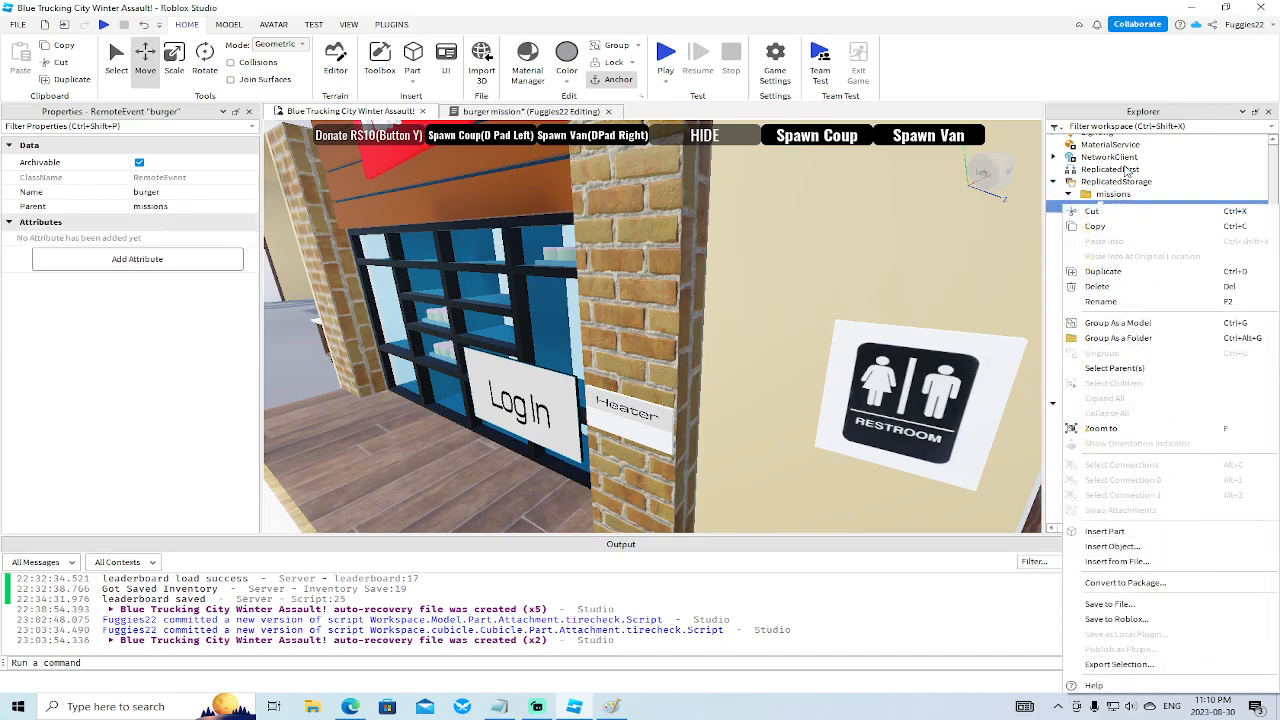
{"action": "left_click", "coordinate": [1103, 271]}
{"action": "right_click", "coordinate": [1120, 220]}
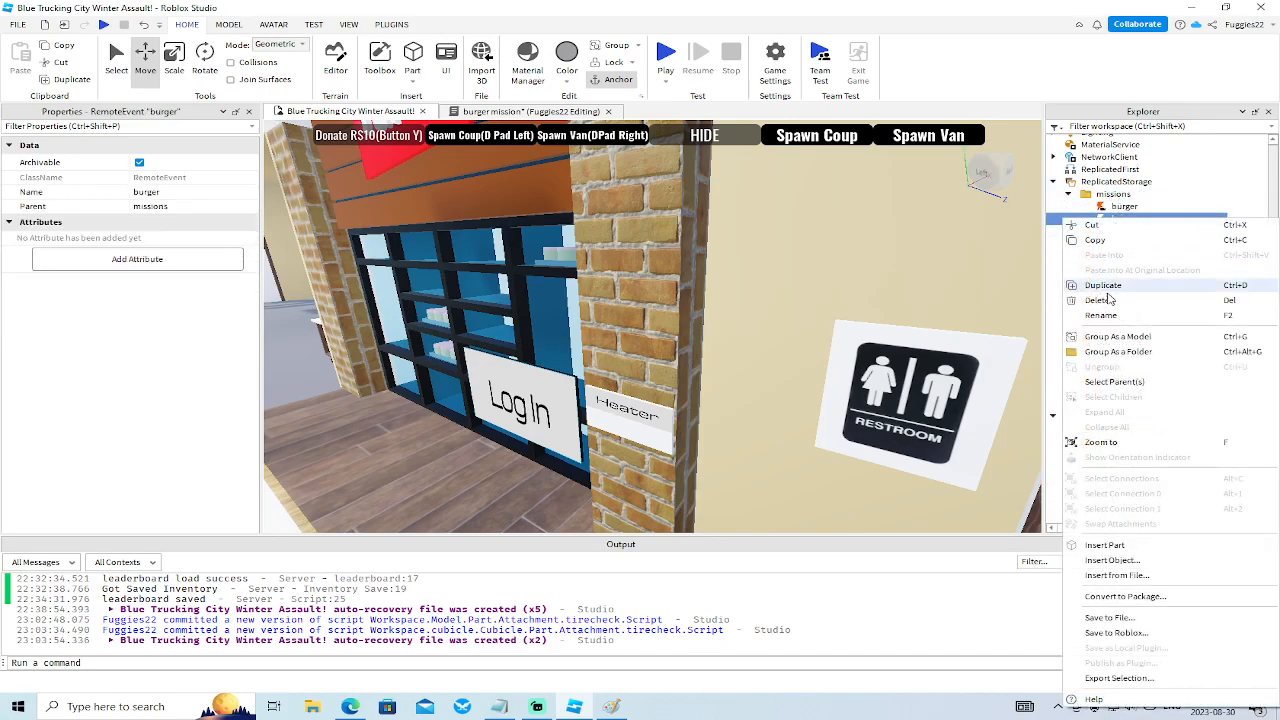
{"action": "left_click", "coordinate": [1112, 318]}
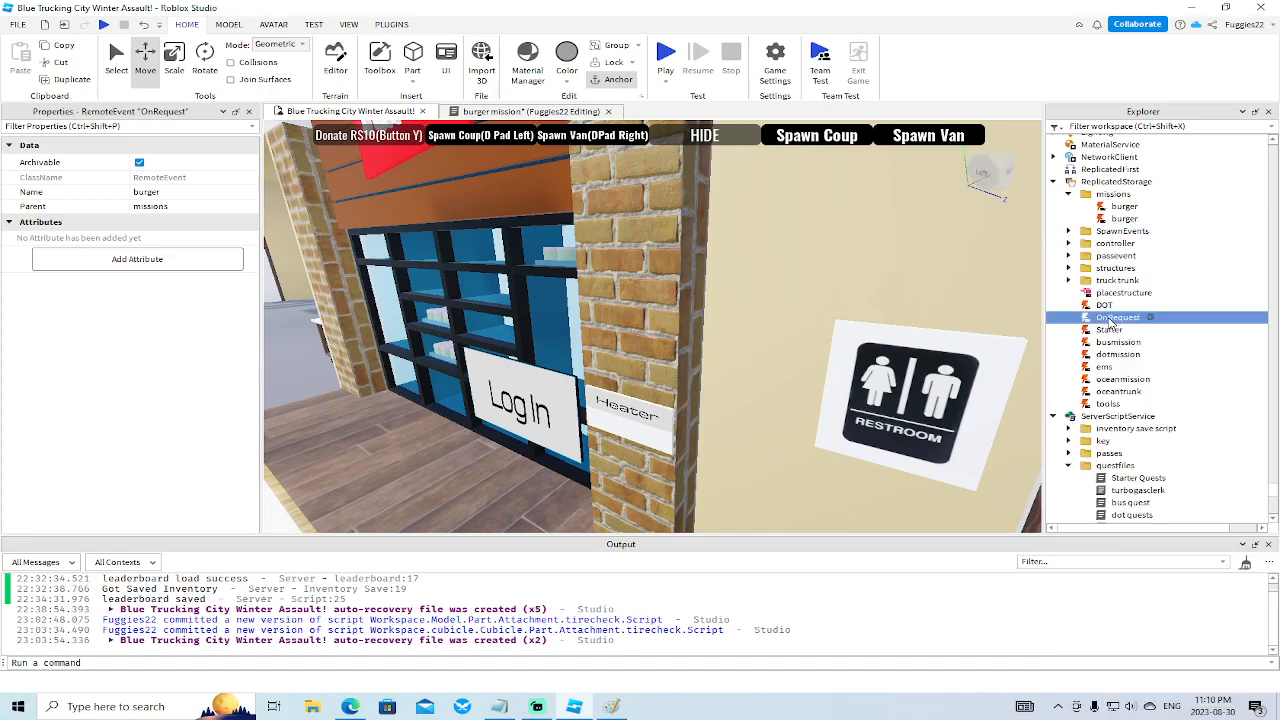
{"action": "left_click", "coordinate": [1124, 218]}
{"action": "right_click", "coordinate": [1124, 218]}
{"action": "left_click", "coordinate": [1129, 317]}
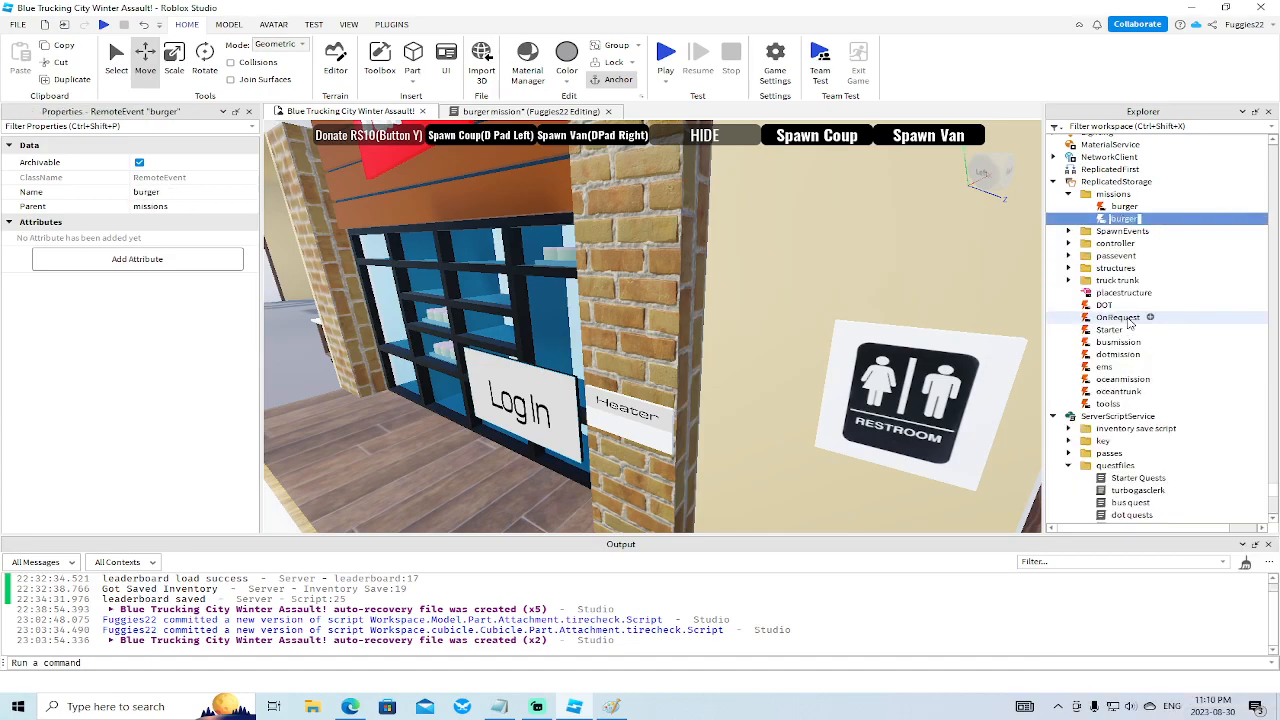
{"action": "type", "text": "turboclerk"}
{"action": "key", "text": "Return"}
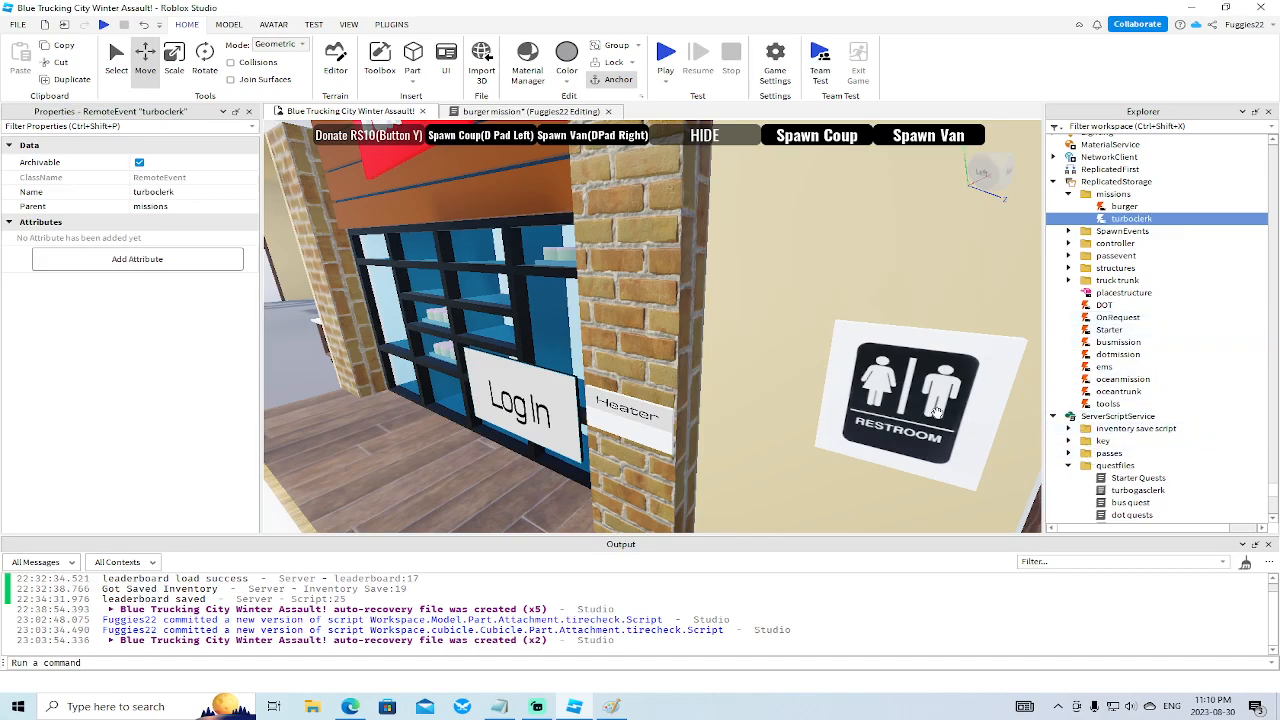
Move the Log In screen part onto the brick pillar directly above the Heater sign.
{"action": "left_click", "coordinate": [535, 413]}
{"action": "left_click_drag", "start_coordinate": [425, 440], "coordinate": [603, 370]}
{"action": "left_click_drag", "start_coordinate": [730, 355], "coordinate": [715, 354]}
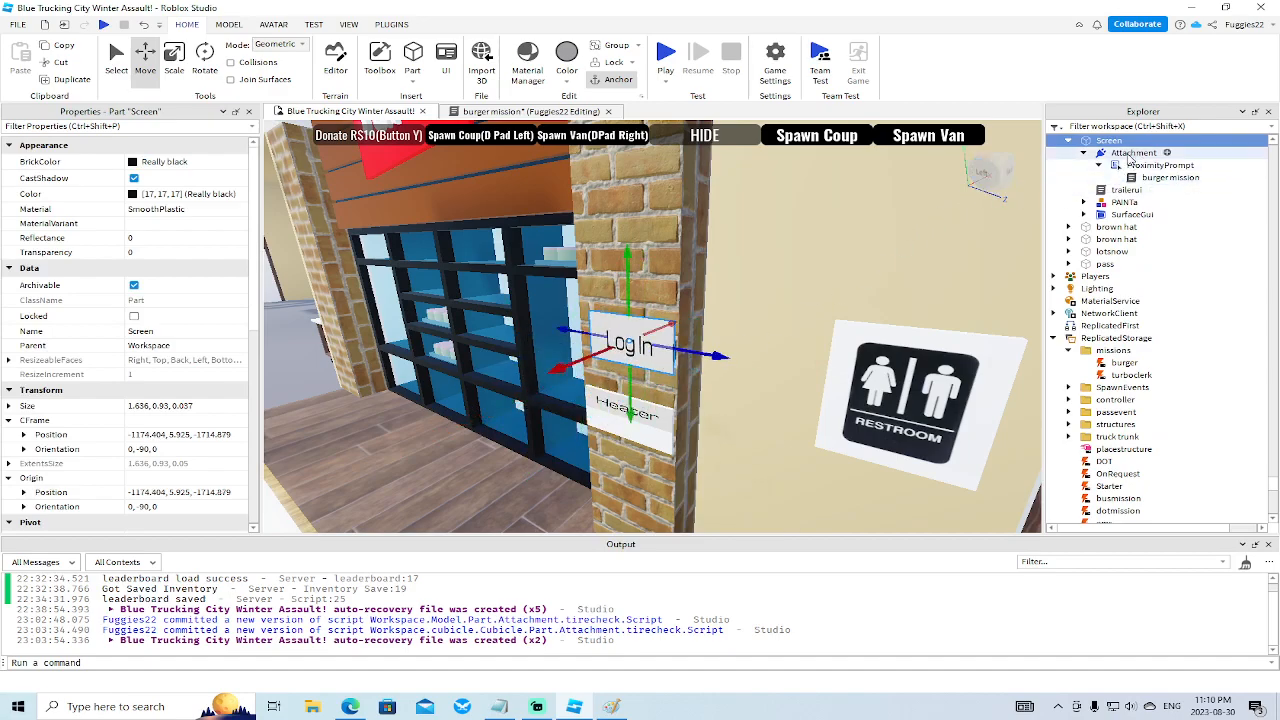
Open the Screen part's burger mission script and rename it turboclerk.
{"action": "double_click", "coordinate": [1170, 177]}
{"action": "right_click", "coordinate": [1130, 187]}
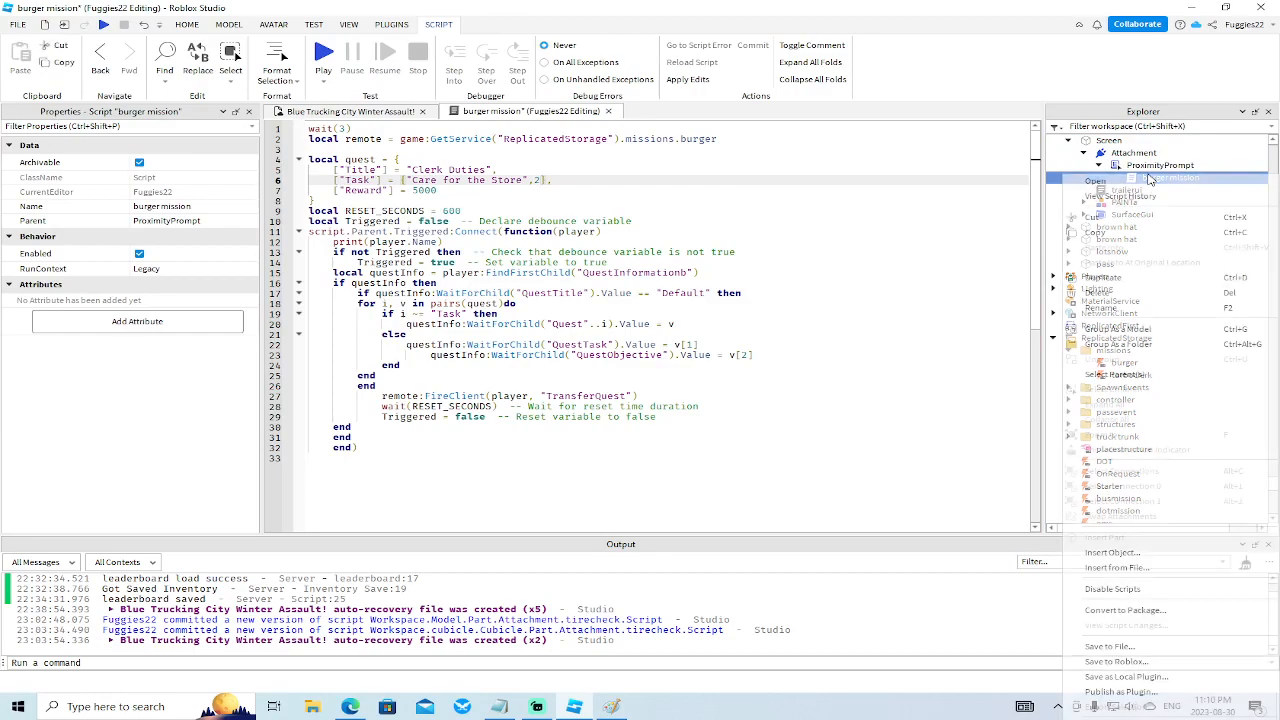
{"action": "left_click", "coordinate": [1120, 308]}
{"action": "type", "text": "turboclerk"}
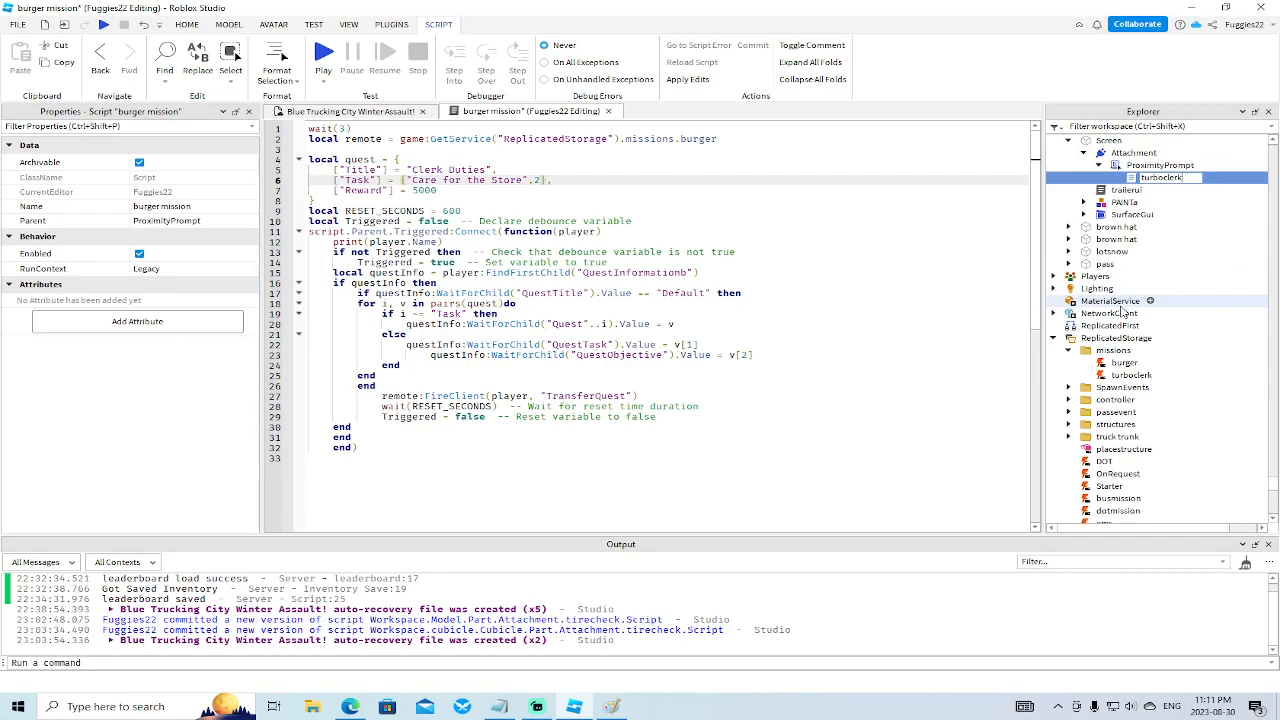
{"action": "key", "text": "Return"}
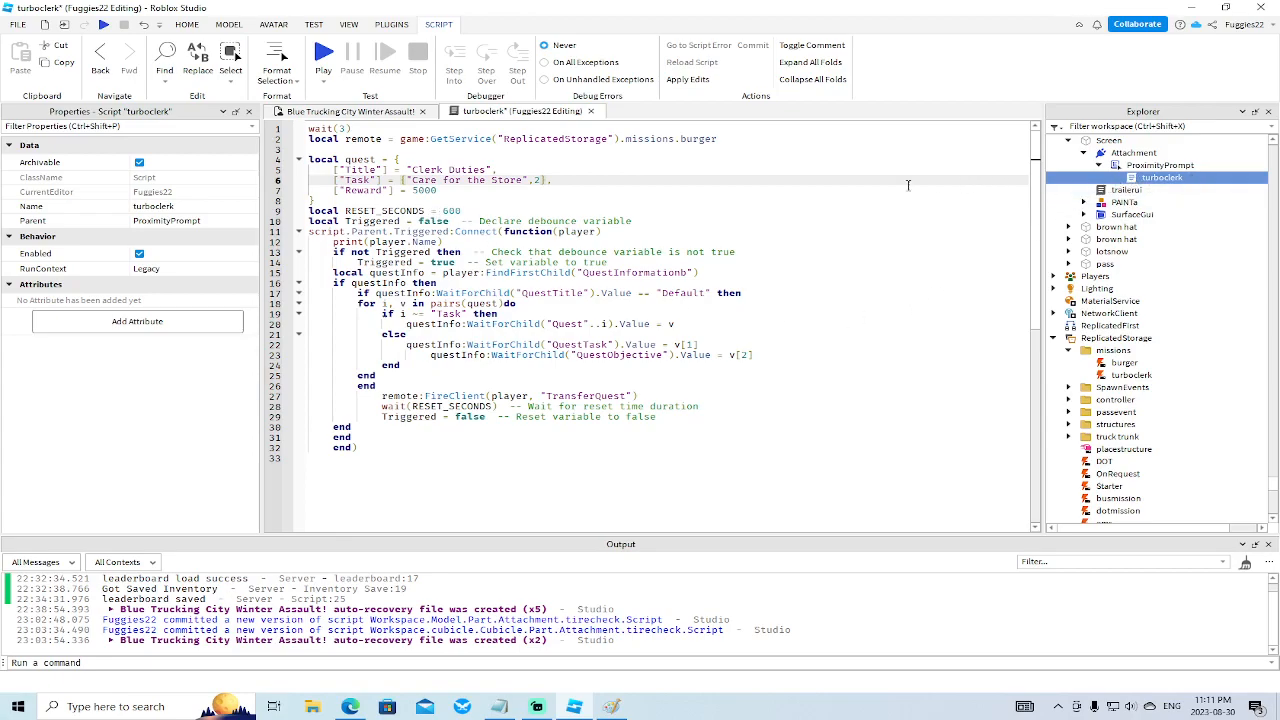
Inspect the burgerquest GUI under PAINTa and point the turboclerk script's remote variable to missions.turboclerk.
{"action": "left_click", "coordinate": [1084, 202]}
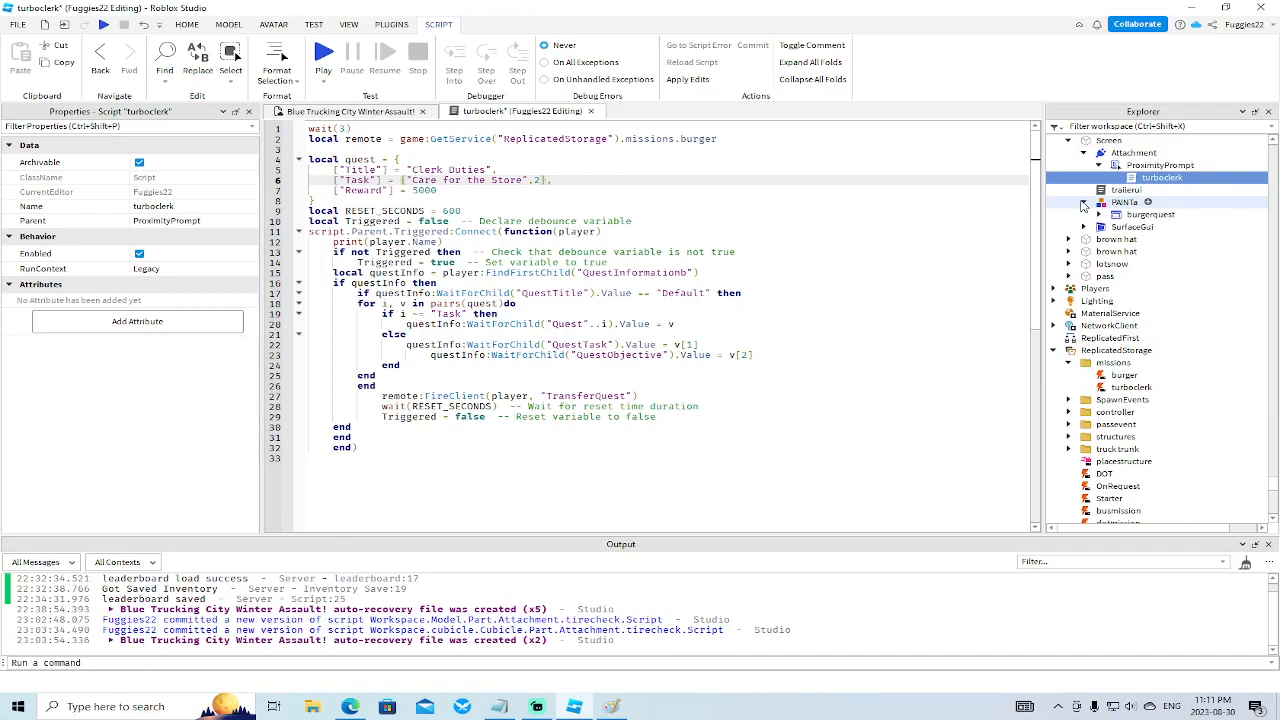
{"action": "left_click", "coordinate": [1099, 214]}
{"action": "left_click", "coordinate": [1114, 227]}
{"action": "left_click", "coordinate": [1134, 216]}
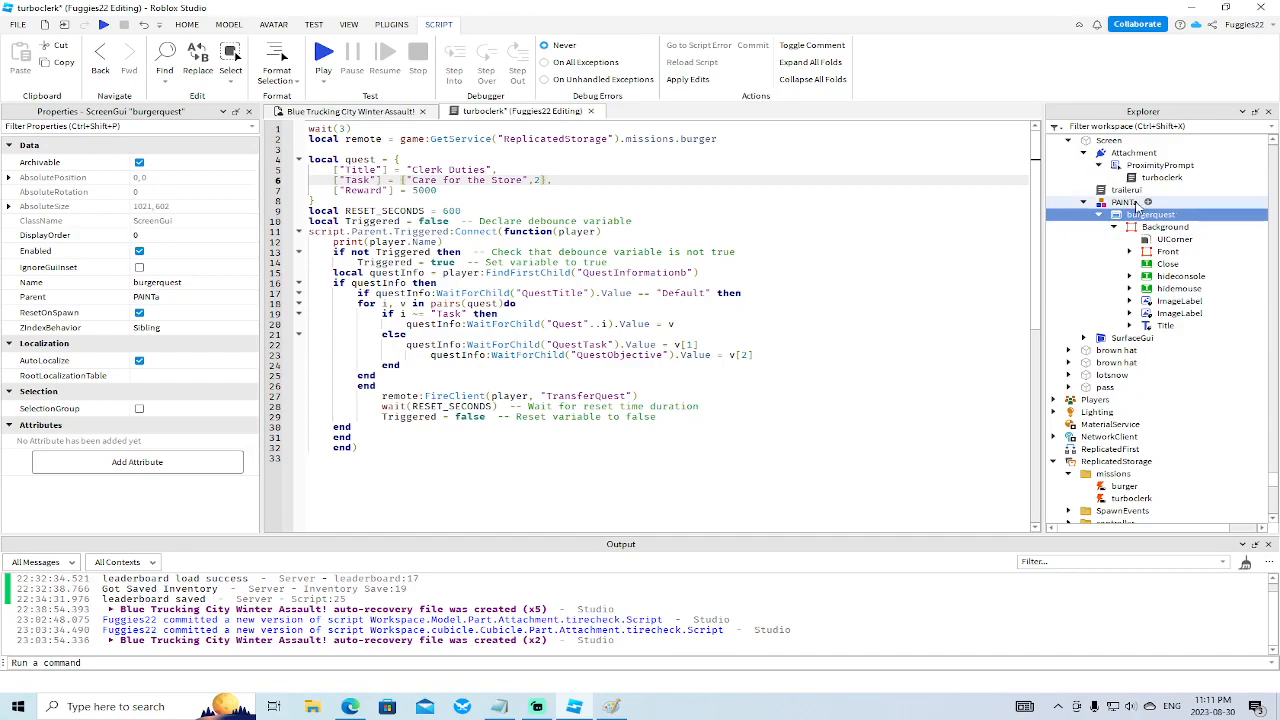
{"action": "left_click", "coordinate": [740, 140]}
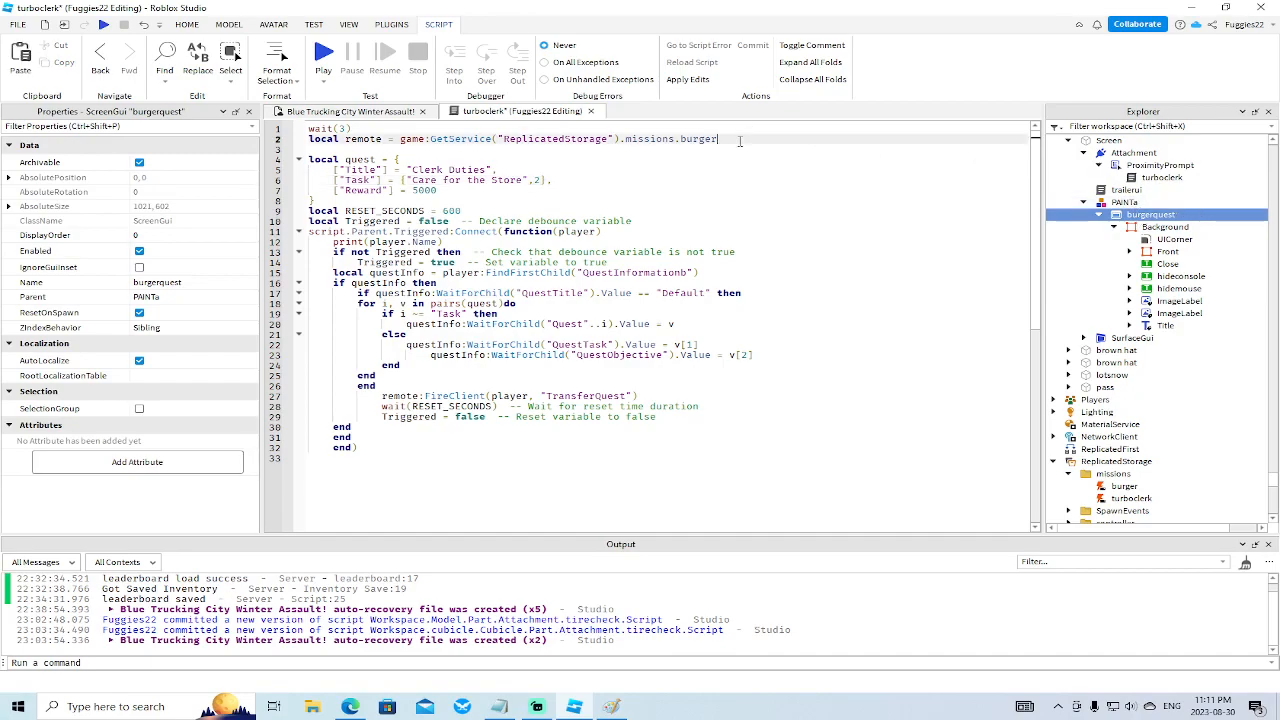
{"action": "type", "text": "t"}
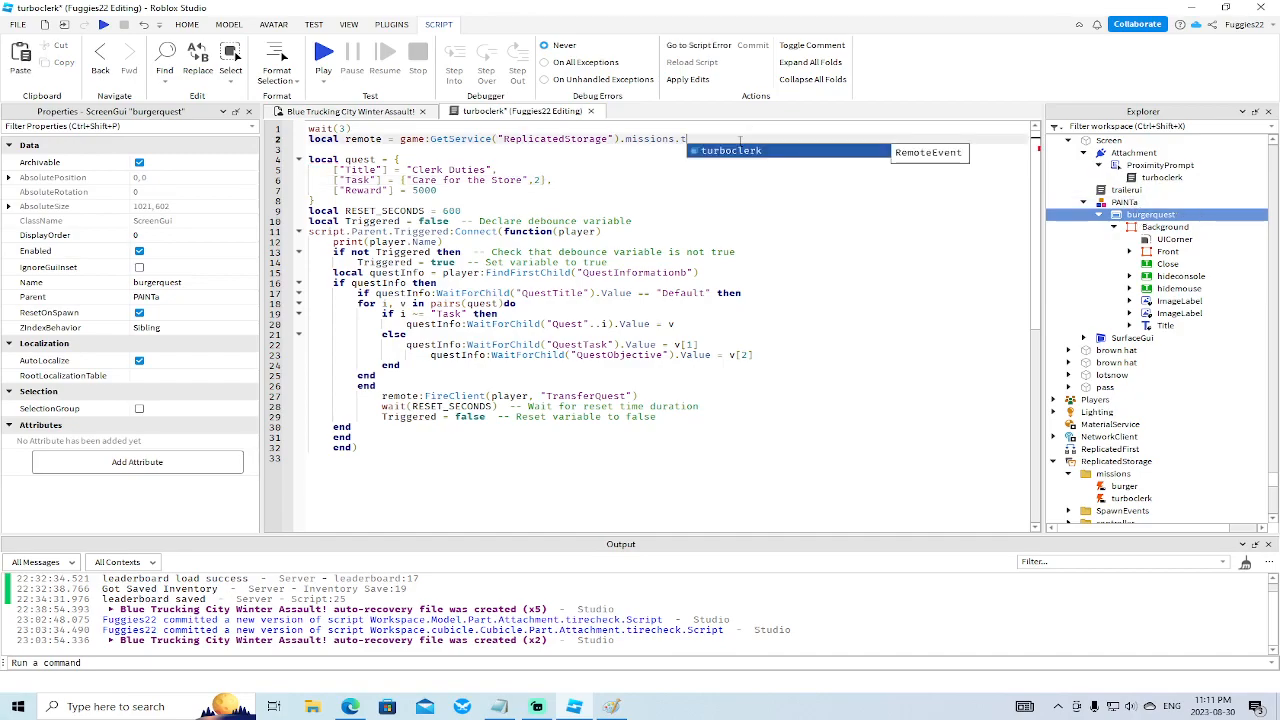
{"action": "key", "text": "Tab"}
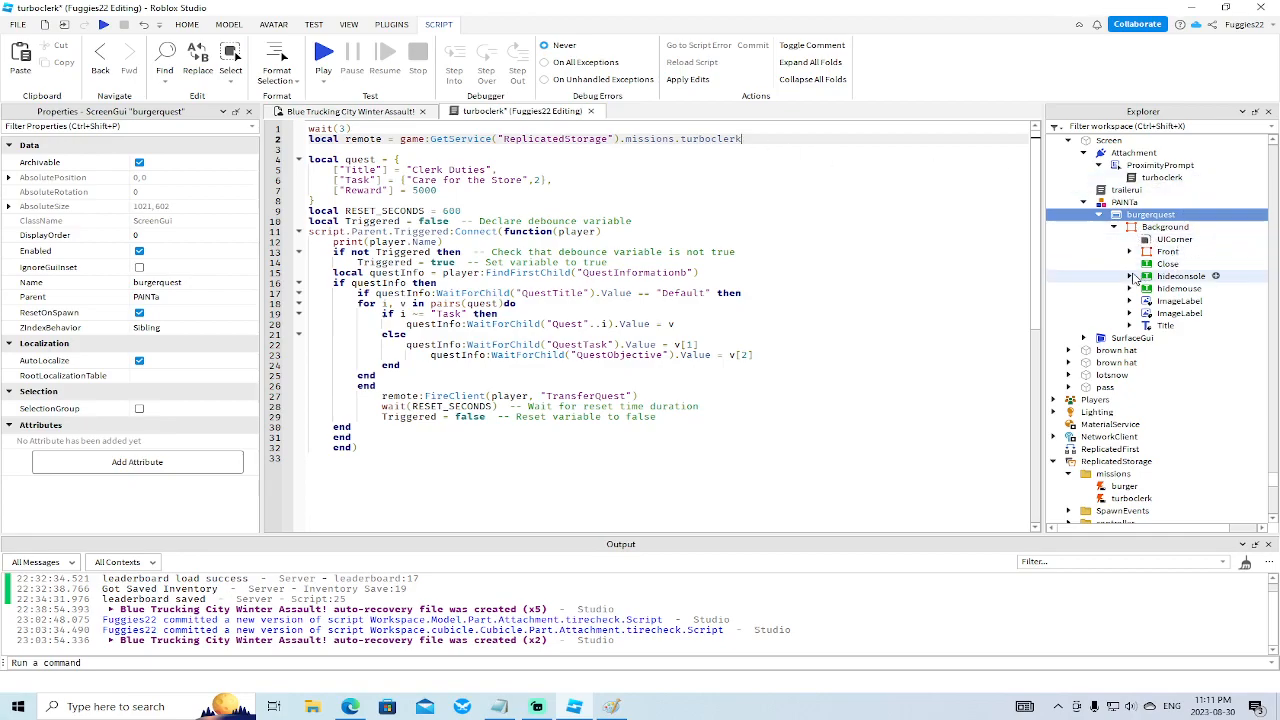
Collapse the PAINTa model and check the Screen part's trailerui script for its GUI references.
{"action": "left_click", "coordinate": [1099, 214]}
{"action": "left_click", "coordinate": [1083, 202]}
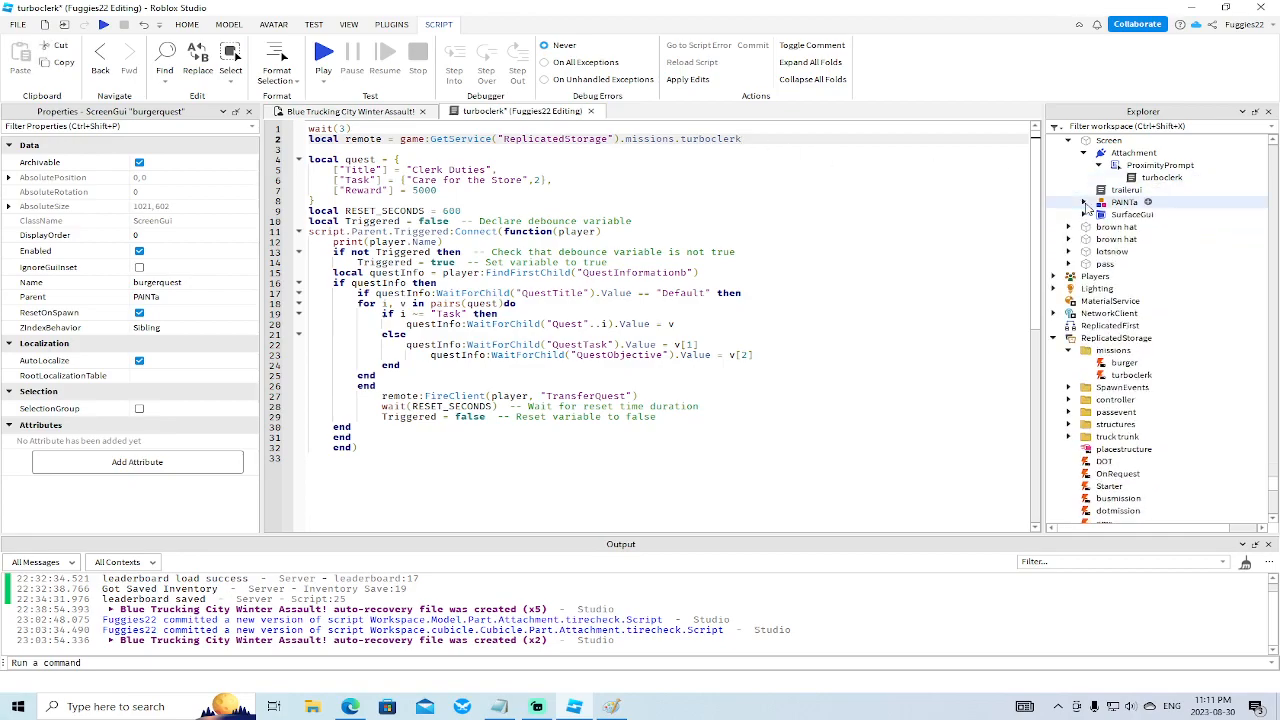
{"action": "double_click", "coordinate": [1115, 192]}
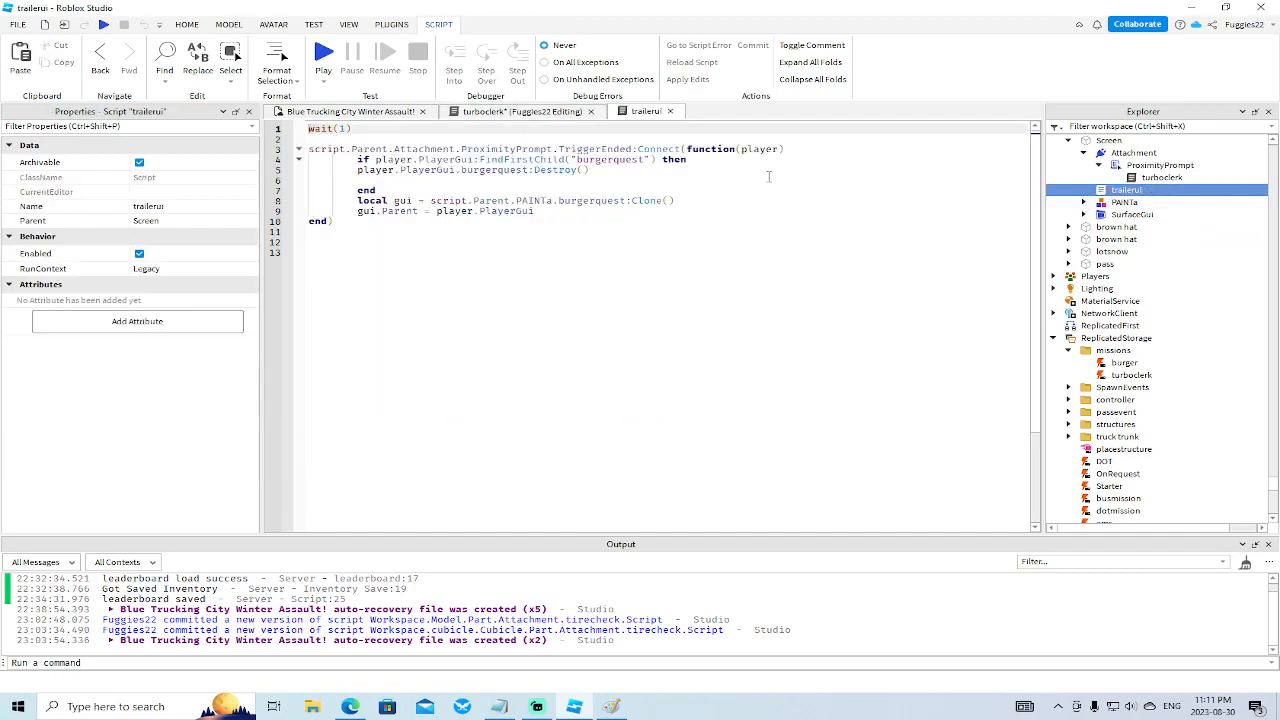
{"action": "left_click", "coordinate": [669, 111]}
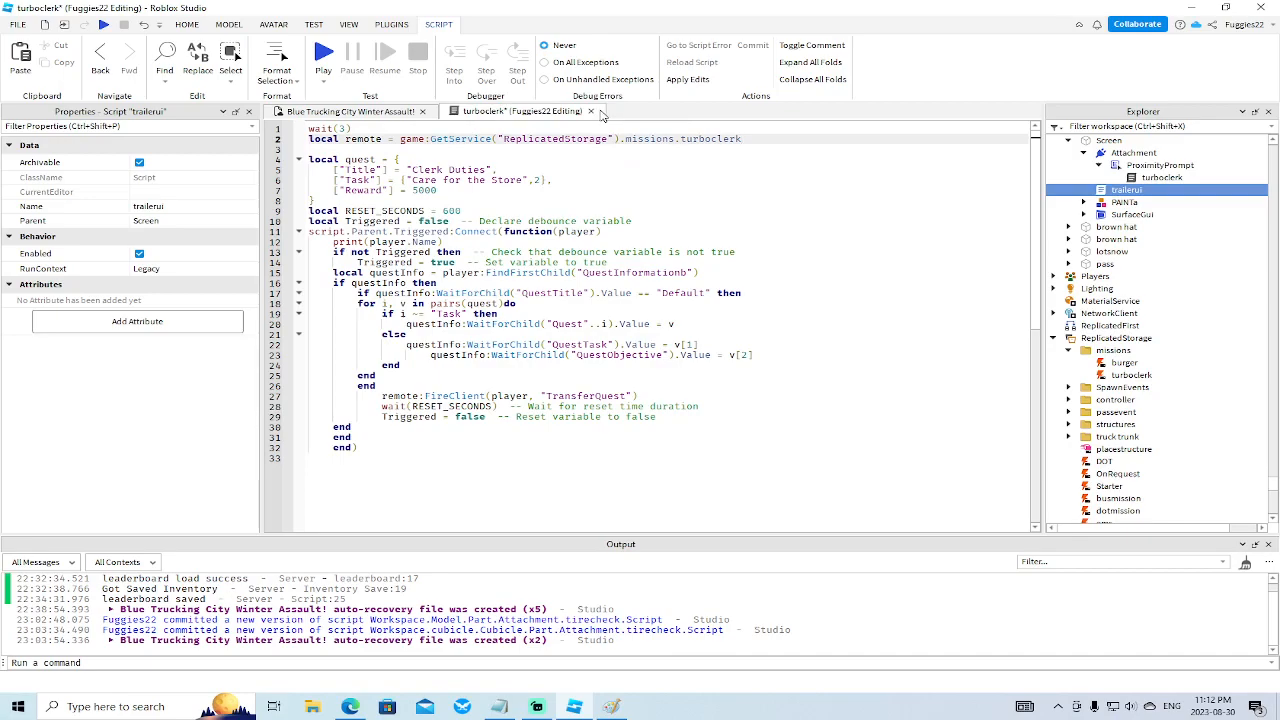
Return to the 3D scene and group the gas station store building model into a folder.
{"action": "left_click", "coordinate": [380, 112]}
{"action": "right_click_drag", "start_coordinate": [834, 298], "coordinate": [834, 298]}
{"action": "key", "text": "w"}
{"action": "key", "text": "w"}
{"action": "scroll", "coordinate": [1075, 240], "scroll_direction": "up", "scroll_amount": 2}
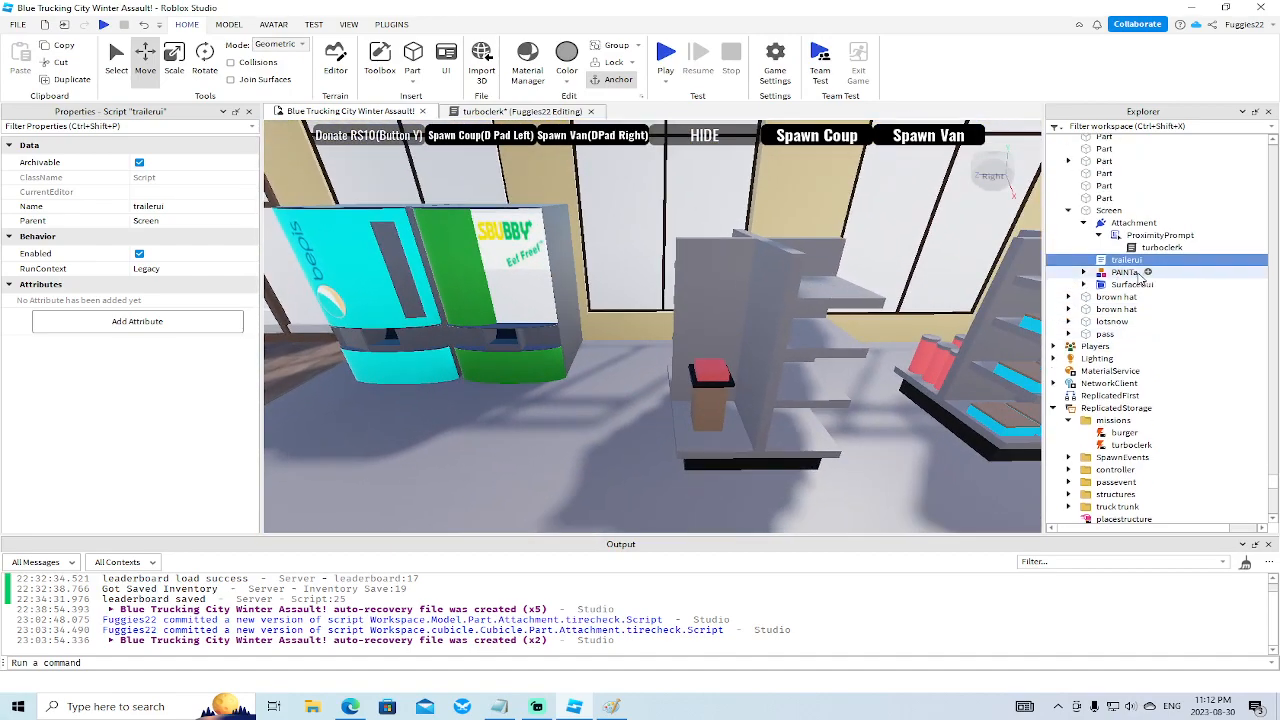
{"action": "left_click", "coordinate": [1088, 212]}
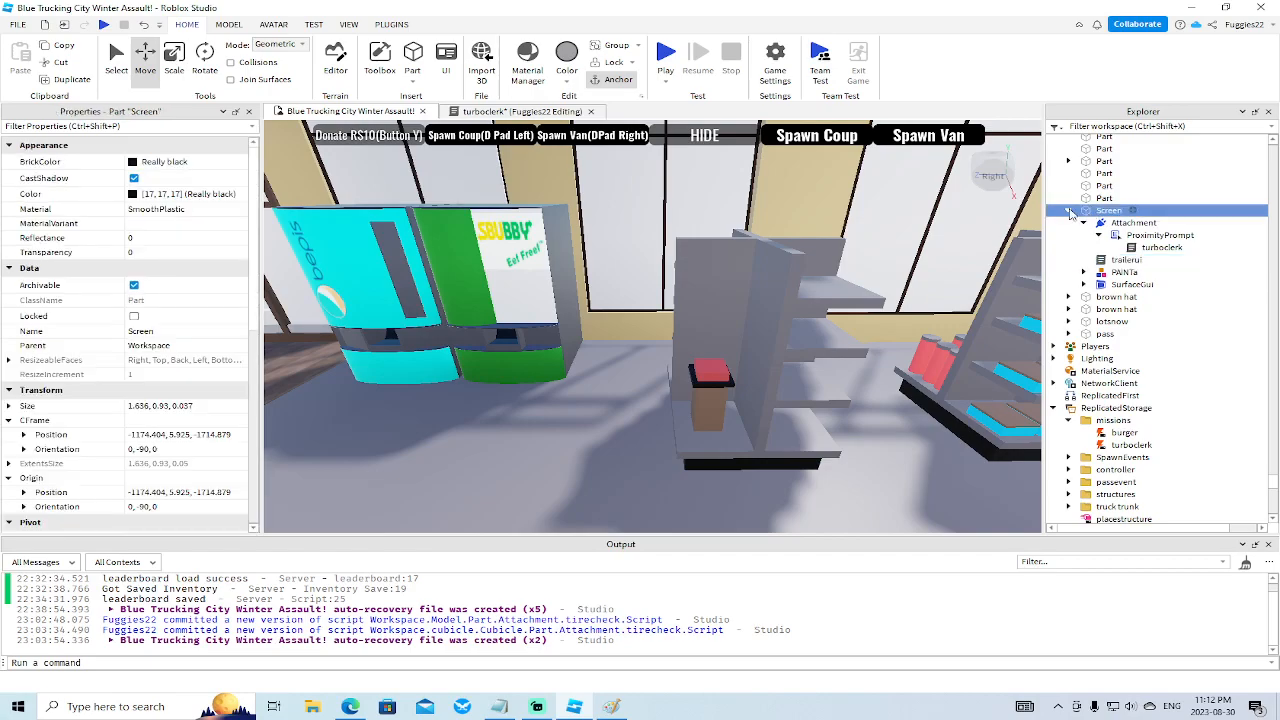
{"action": "left_click", "coordinate": [1068, 210]}
{"action": "left_click", "coordinate": [538, 443]}
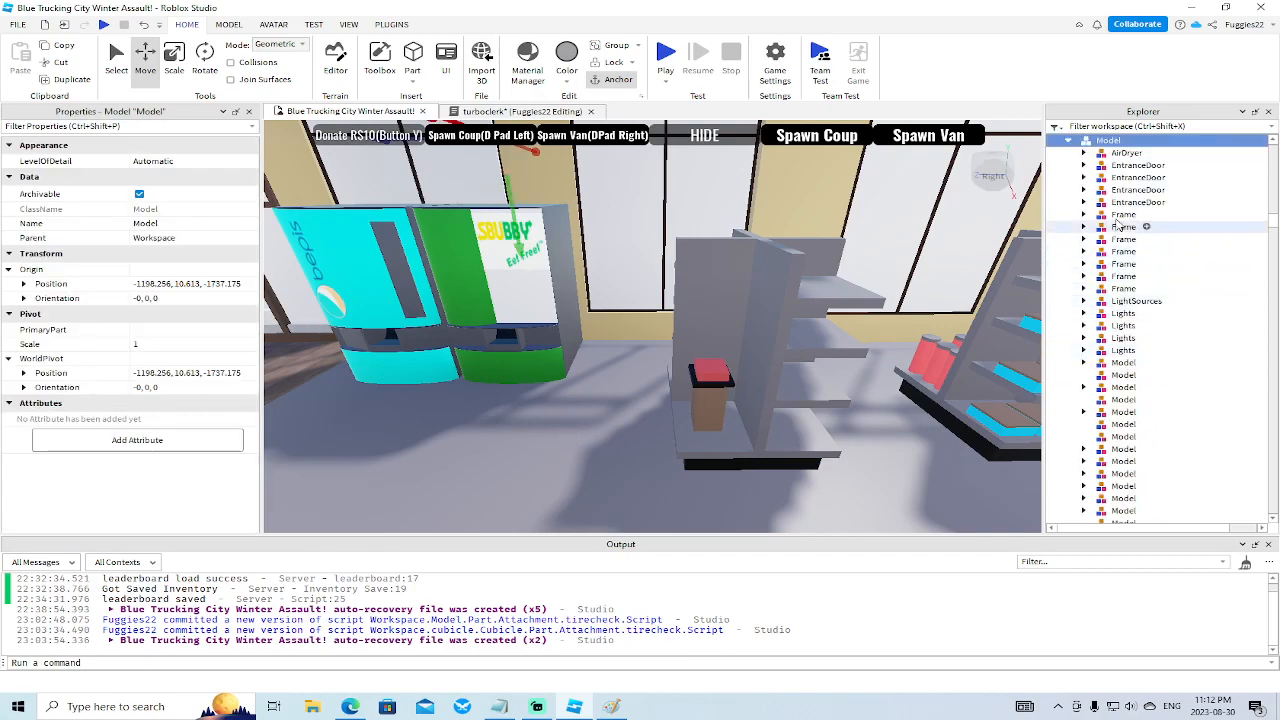
{"action": "right_click_drag", "start_coordinate": [585, 337], "coordinate": [583, 337]}
{"action": "scroll", "coordinate": [1123, 297], "scroll_direction": "up", "scroll_amount": 3}
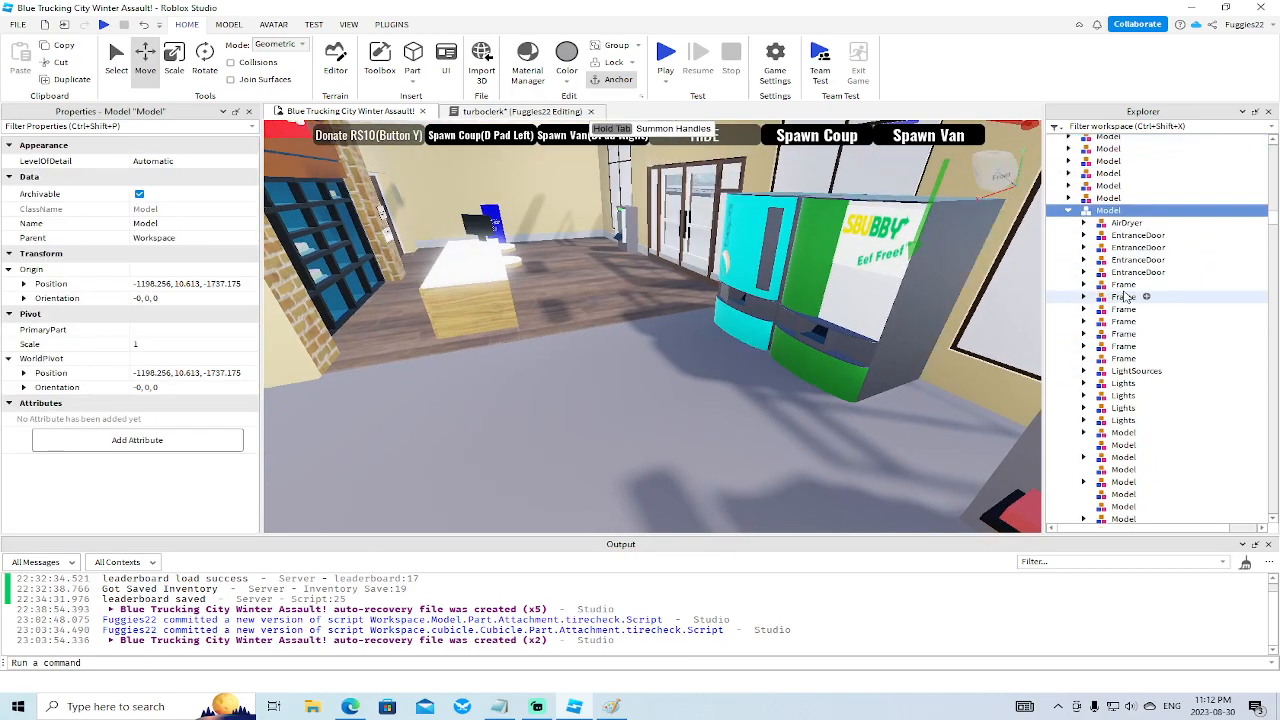
{"action": "key", "text": "f"}
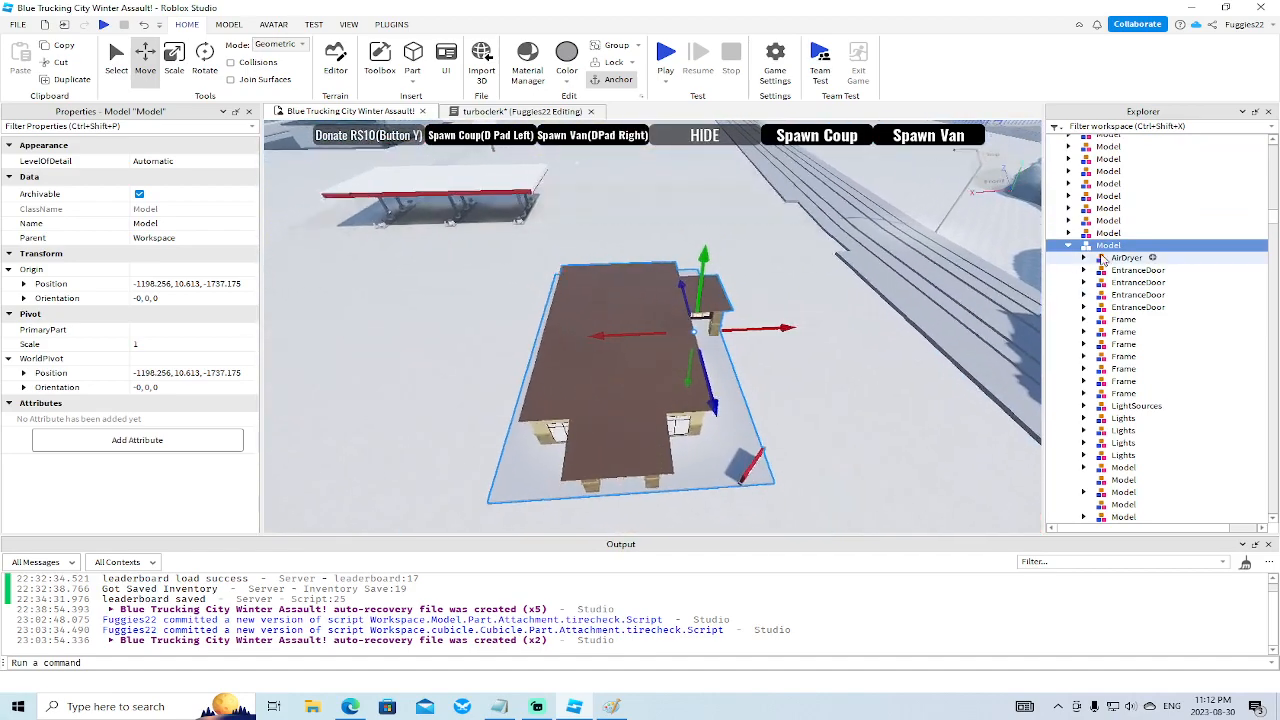
{"action": "right_click", "coordinate": [1113, 250]}
{"action": "left_click", "coordinate": [1118, 134]}
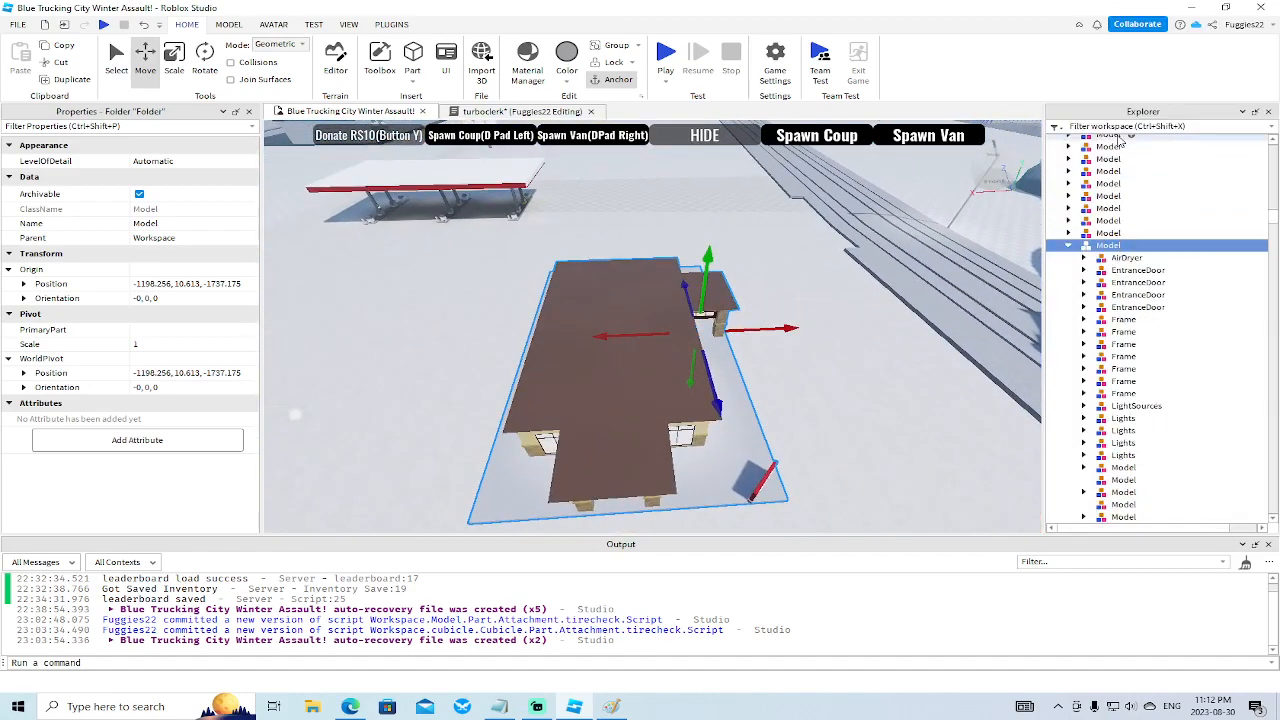
Rename the new folder holding the store building in Workspace as turbogasdt.
{"action": "scroll", "coordinate": [1180, 270], "scroll_direction": "up", "scroll_amount": 5}
{"action": "scroll", "coordinate": [1210, 272], "scroll_direction": "up", "scroll_amount": 10}
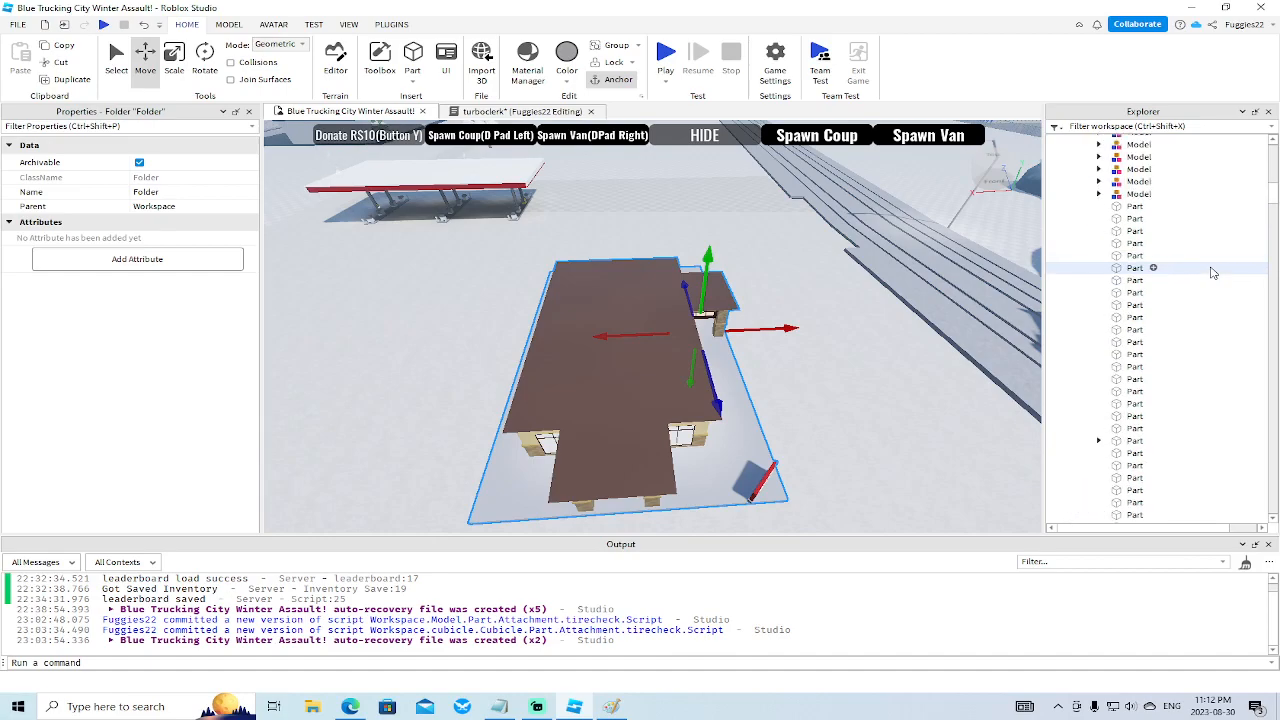
{"action": "left_click", "coordinate": [1069, 334]}
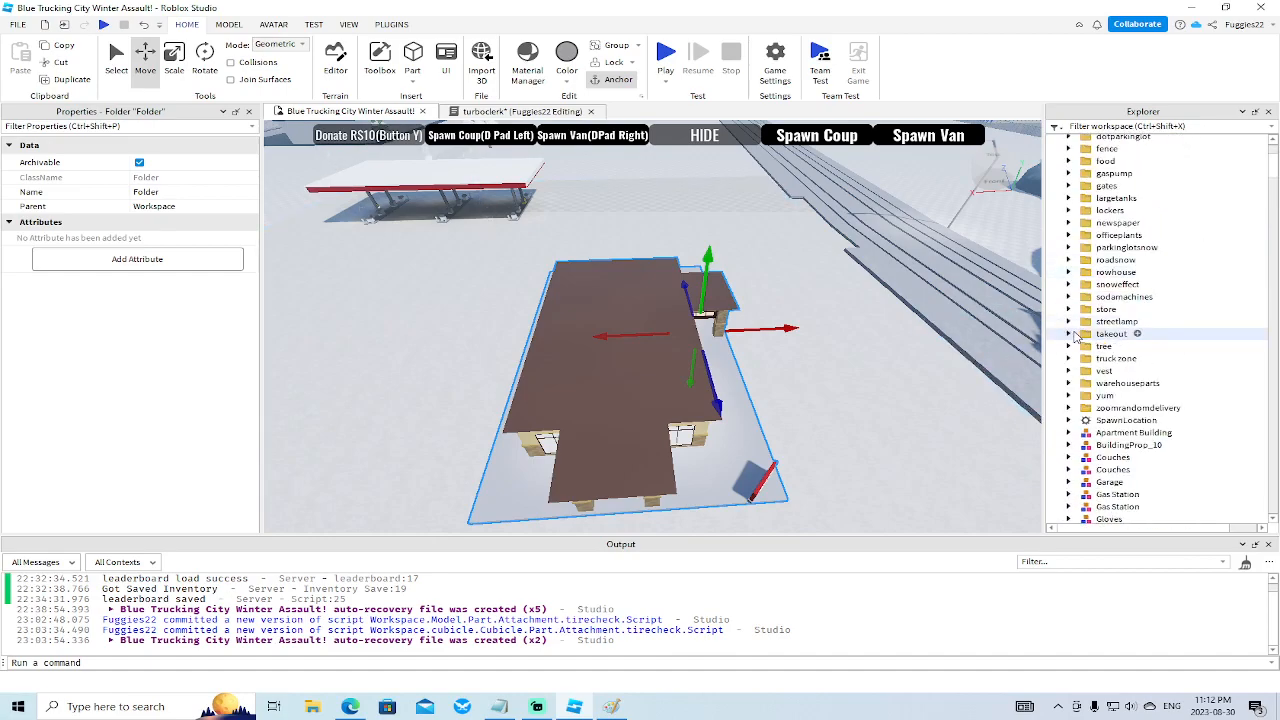
{"action": "scroll", "coordinate": [1072, 334], "scroll_direction": "up", "scroll_amount": 4}
{"action": "right_click", "coordinate": [1104, 180]}
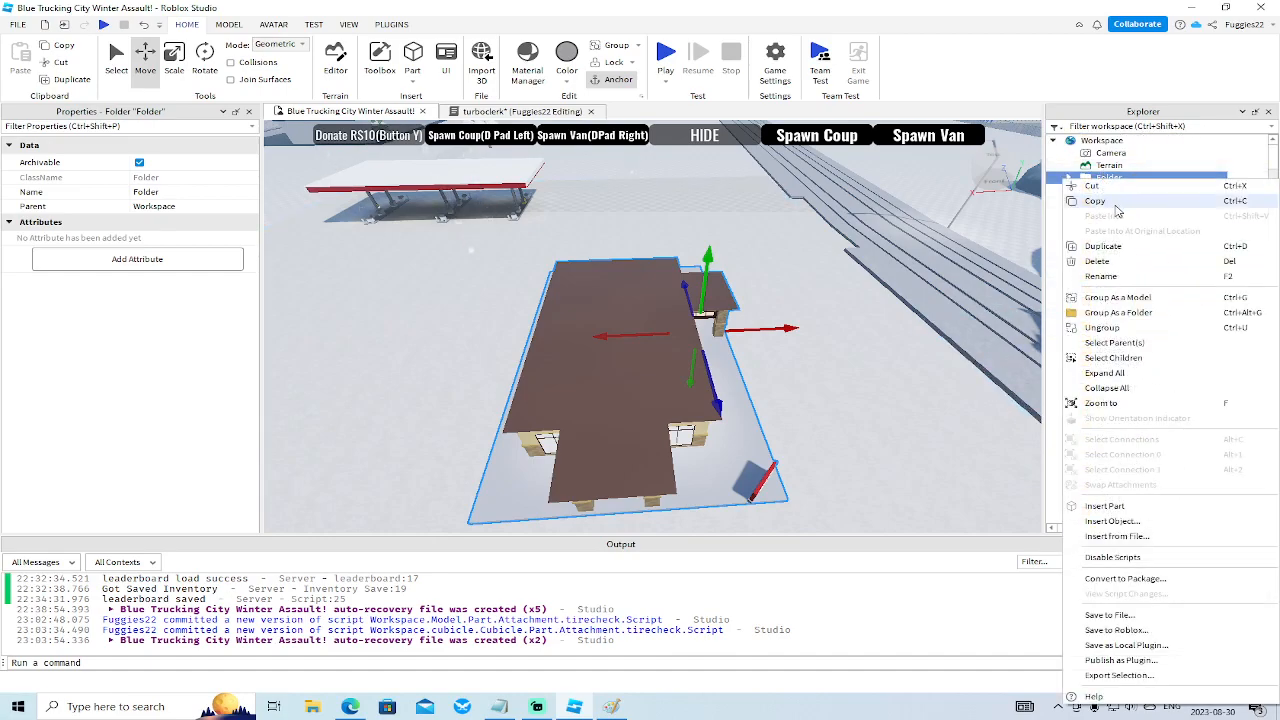
{"action": "left_click", "coordinate": [1118, 279]}
{"action": "type", "text": "tur"}
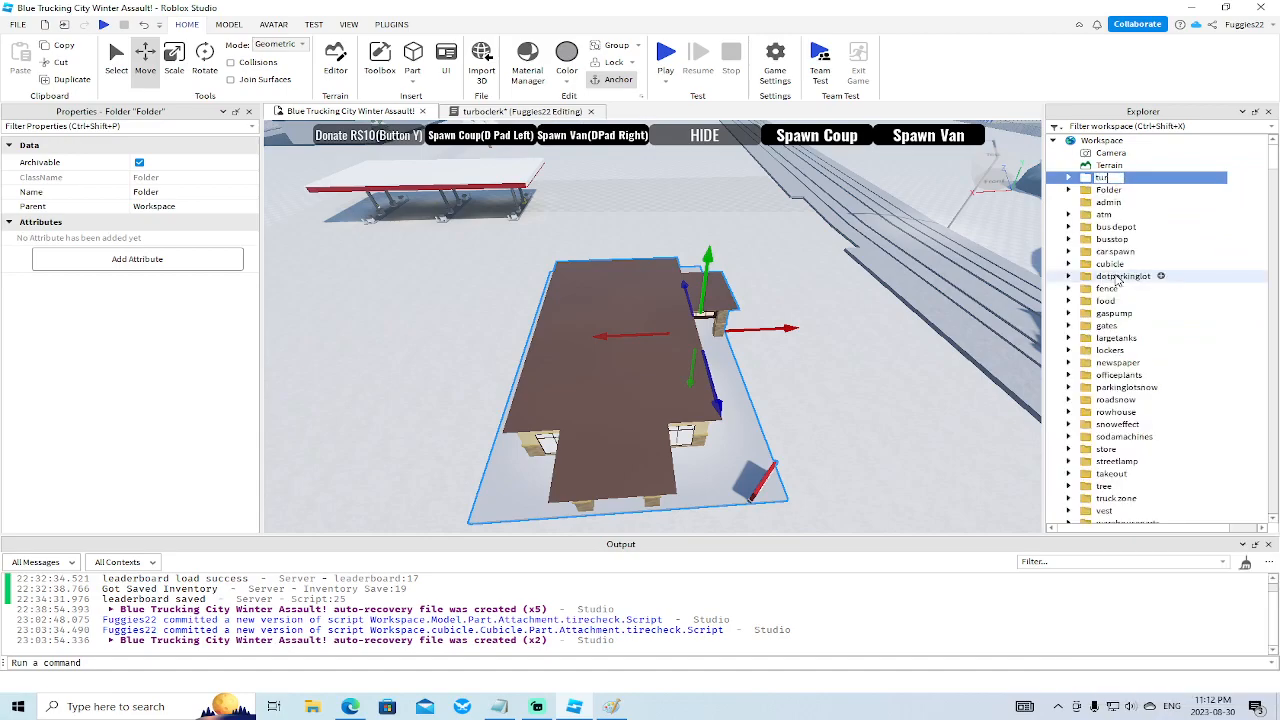
{"action": "type", "text": "bogasdt"}
{"action": "key", "text": "Return"}
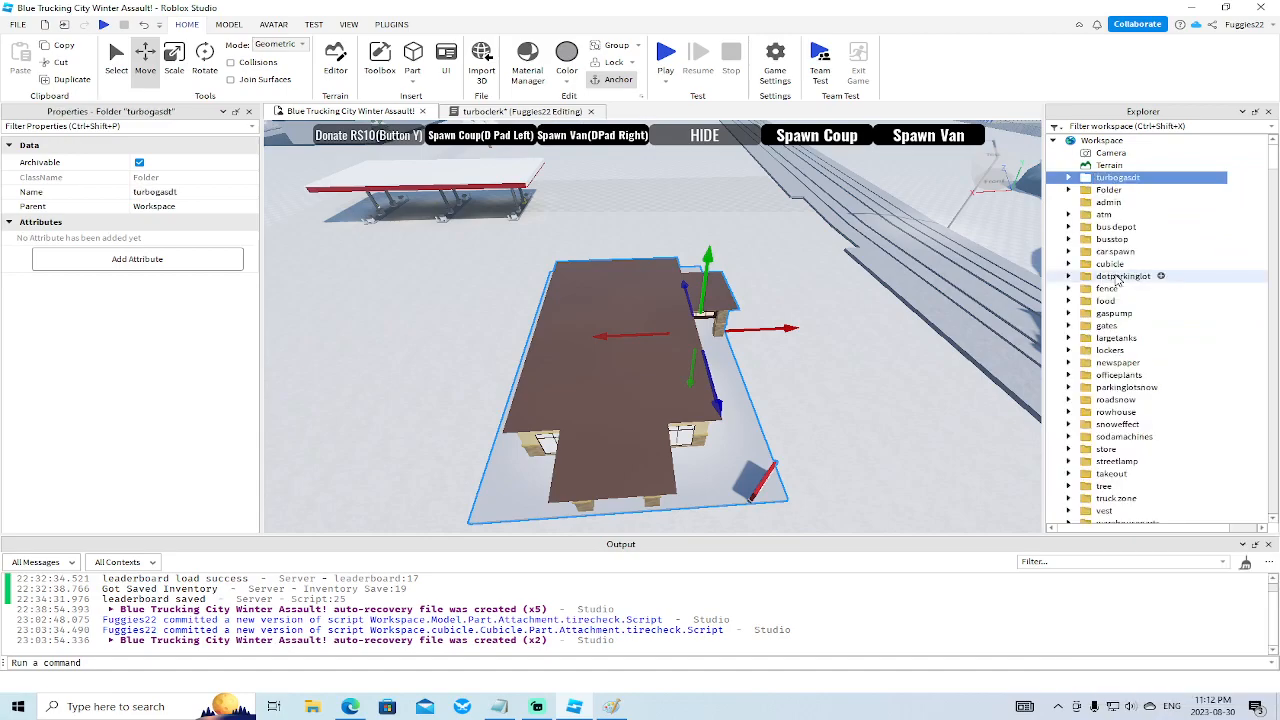
Go back inside the store and nudge the Log In screen part slightly into place on the brick pillar.
{"action": "scroll", "coordinate": [1248, 398], "scroll_direction": "down", "scroll_amount": 10}
{"action": "left_click_drag", "start_coordinate": [1272, 378], "coordinate": [1270, 514]}
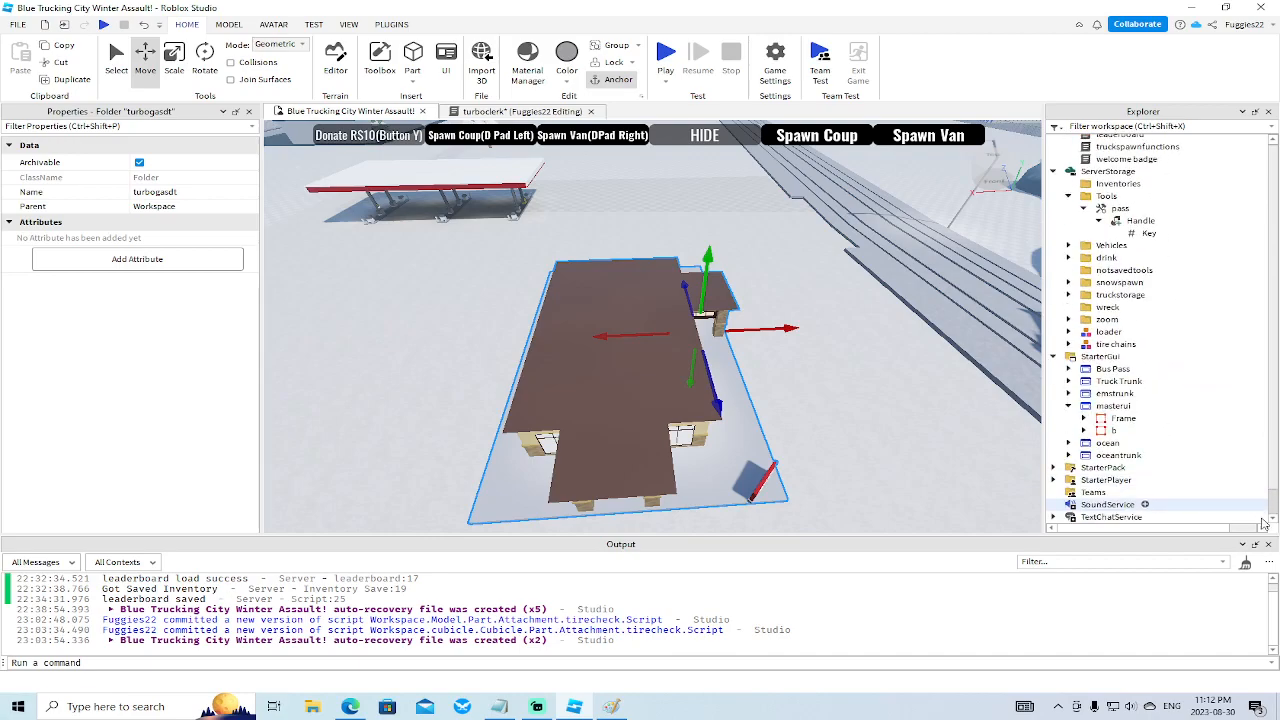
{"action": "scroll", "coordinate": [1150, 352], "scroll_direction": "up", "scroll_amount": 8}
{"action": "scroll", "coordinate": [1135, 300], "scroll_direction": "down", "scroll_amount": 10}
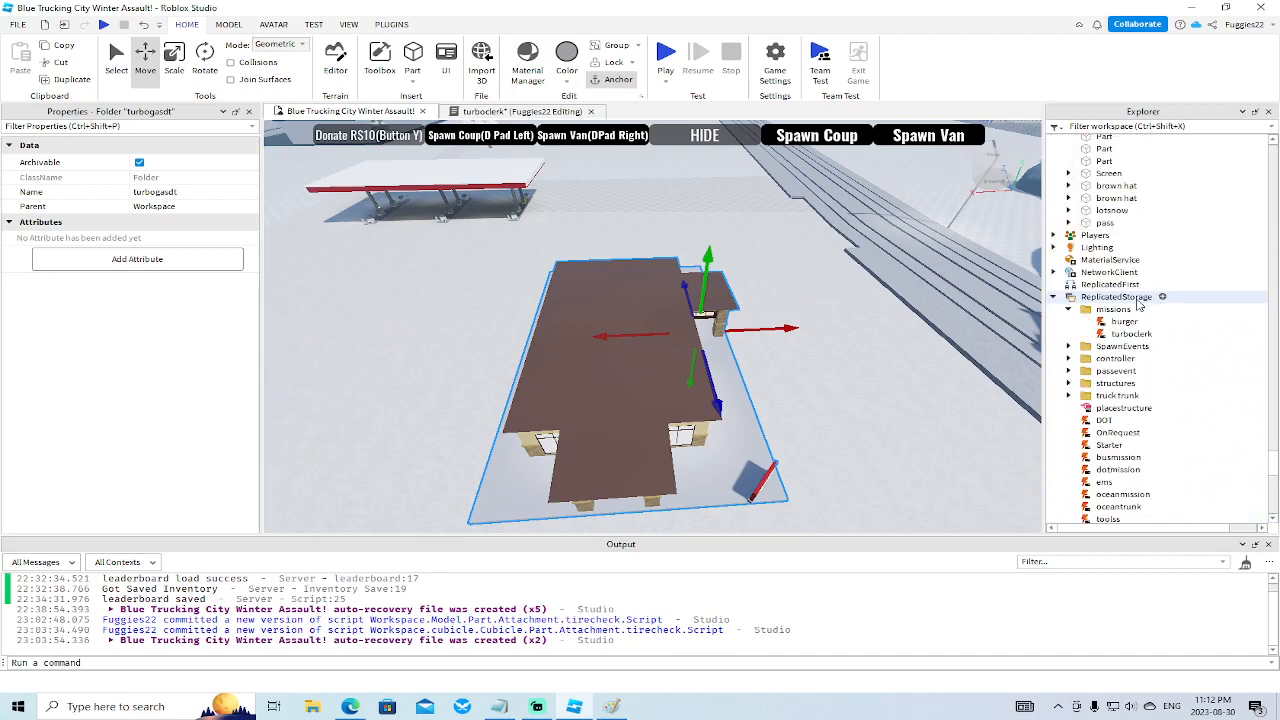
{"action": "mouse_move", "coordinate": [834, 342]}
{"action": "right_mouse_down"}
{"action": "mouse_move", "coordinate": [855, 318]}
{"action": "mouse_move", "coordinate": [810, 340]}
{"action": "mouse_move", "coordinate": [820, 347]}
{"action": "right_mouse_up"}
{"action": "scroll", "coordinate": [834, 342], "scroll_direction": "up", "scroll_amount": 5}
{"action": "scroll", "coordinate": [834, 342], "scroll_direction": "up", "scroll_amount": 3}
{"action": "left_click", "coordinate": [836, 298]}
{"action": "scroll", "coordinate": [855, 318], "scroll_direction": "up", "scroll_amount": 4}
{"action": "left_click_drag", "start_coordinate": [649, 280], "coordinate": [639, 279]}
{"action": "scroll", "coordinate": [1202, 470], "scroll_direction": "down", "scroll_amount": 3}
Move the Screen part from Workspace into the turbogasdt folder.
{"action": "left_click_drag", "start_coordinate": [1087, 414], "coordinate": [1086, 442]}
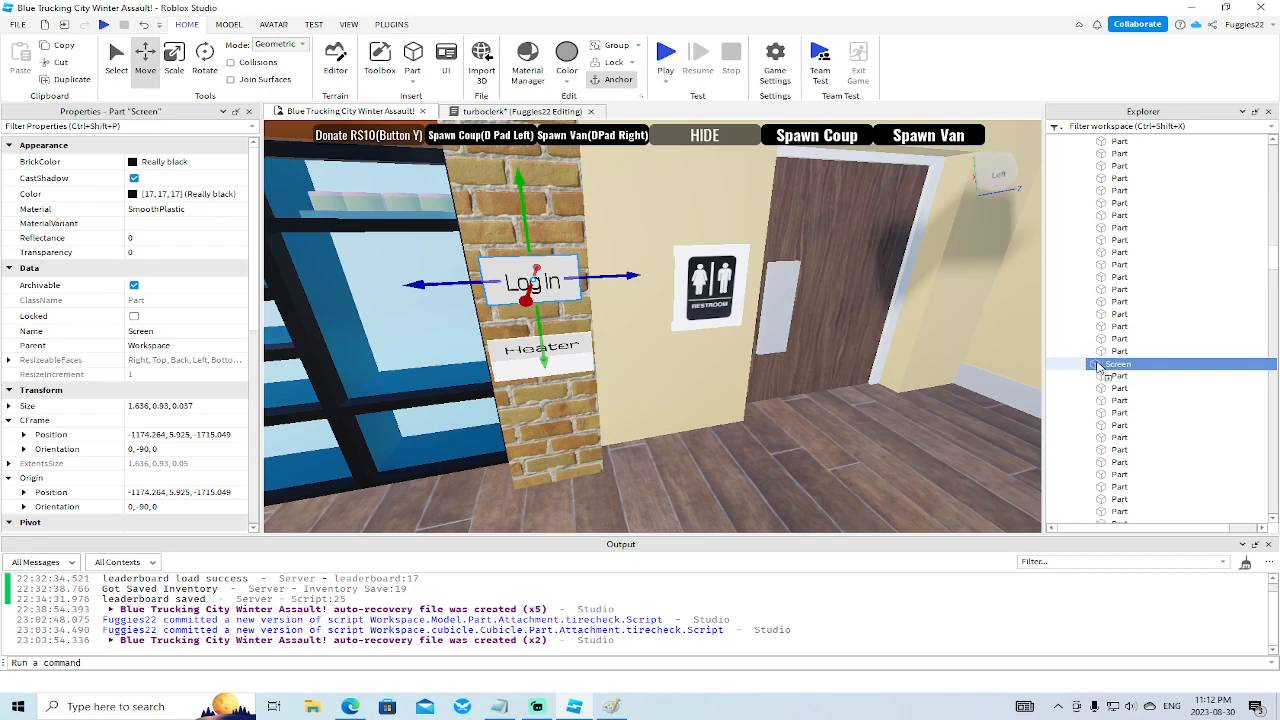
{"action": "scroll", "coordinate": [1097, 366], "scroll_direction": "up", "scroll_amount": 20}
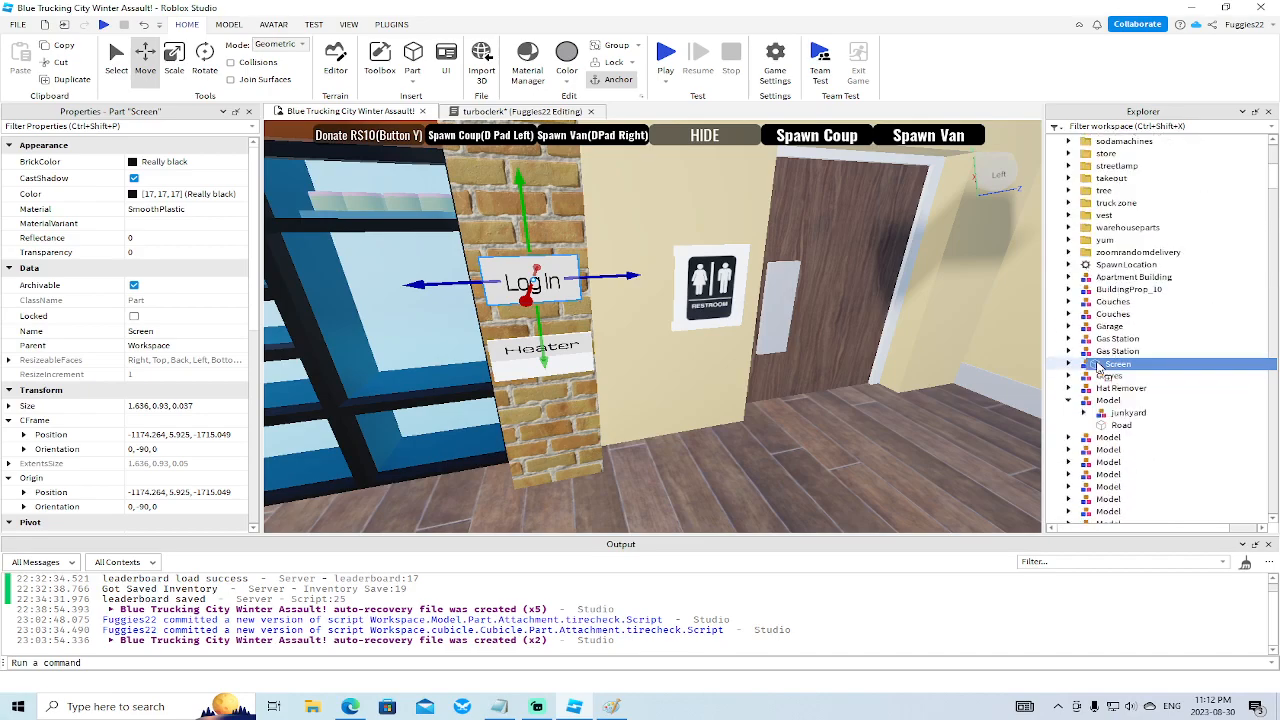
{"action": "left_click_drag", "start_coordinate": [1097, 366], "coordinate": [1099, 181]}
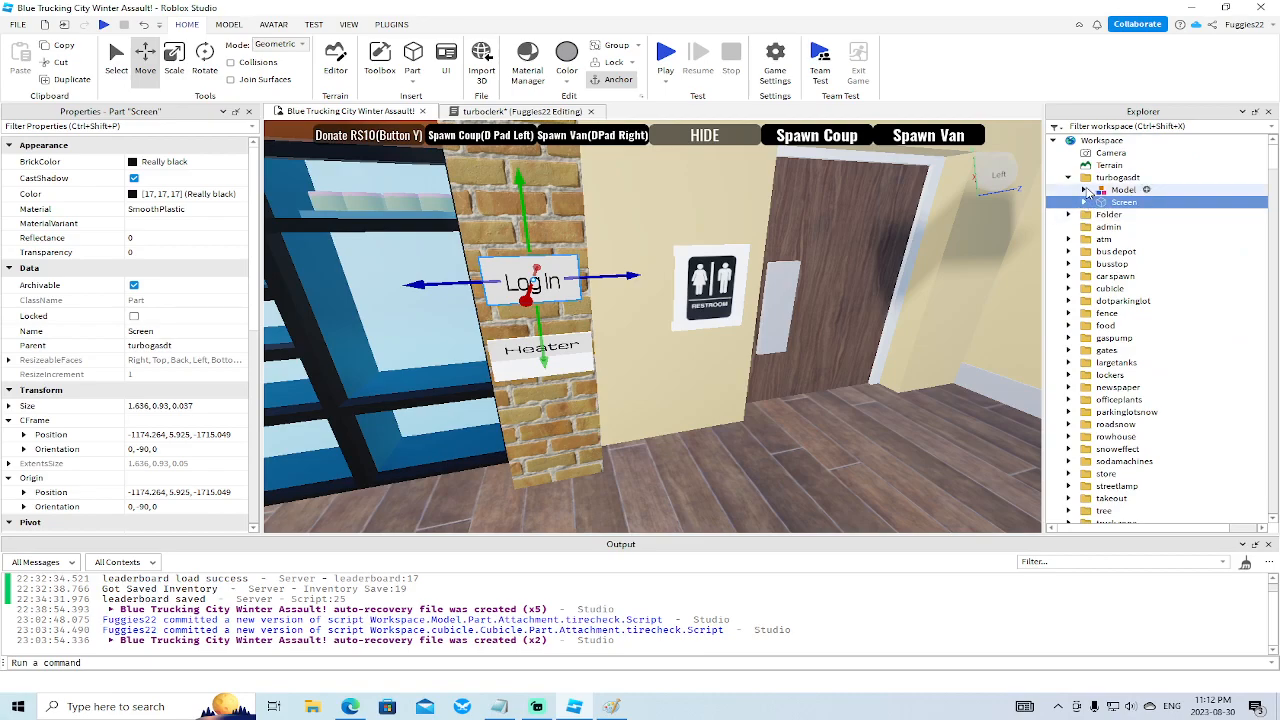
Expand the store model in turbogasdt and inspect the part holding an attachment with the tirecheck prompt.
{"action": "left_click", "coordinate": [1084, 190]}
{"action": "scroll", "coordinate": [1161, 290], "scroll_direction": "down", "scroll_amount": 9}
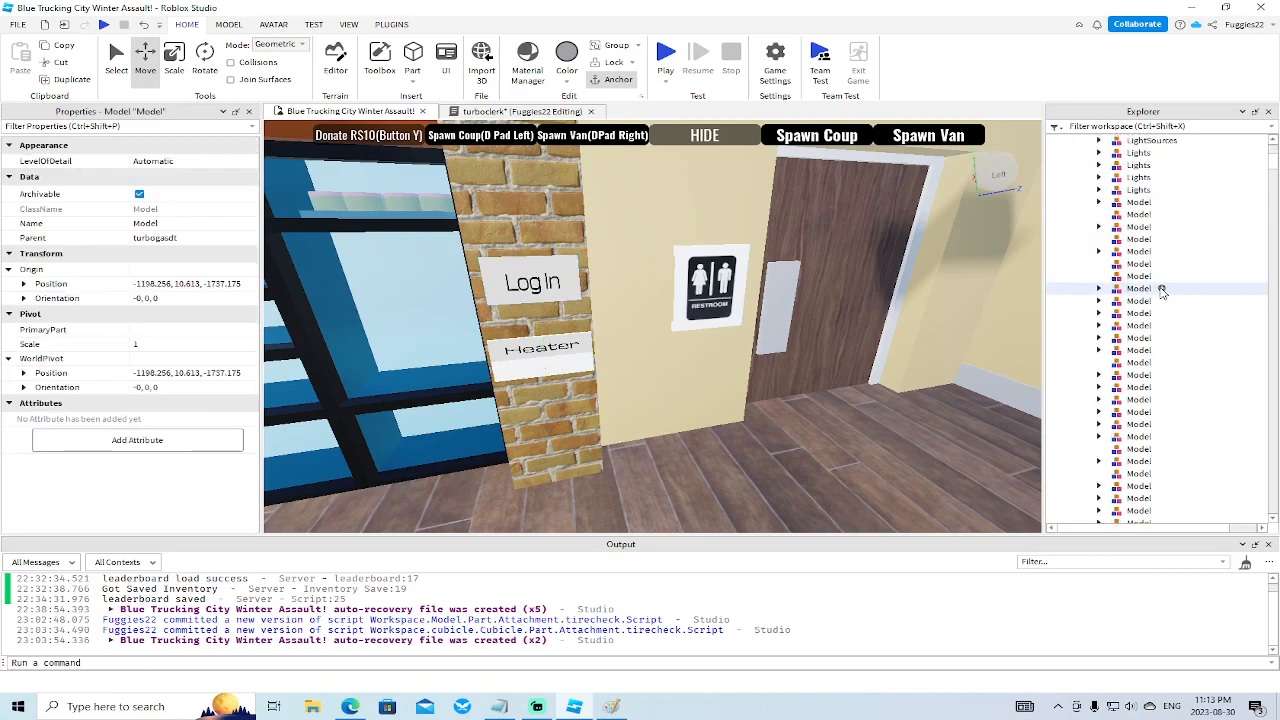
{"action": "scroll", "coordinate": [1161, 291], "scroll_direction": "down", "scroll_amount": 8}
{"action": "scroll", "coordinate": [1161, 291], "scroll_direction": "down", "scroll_amount": 2}
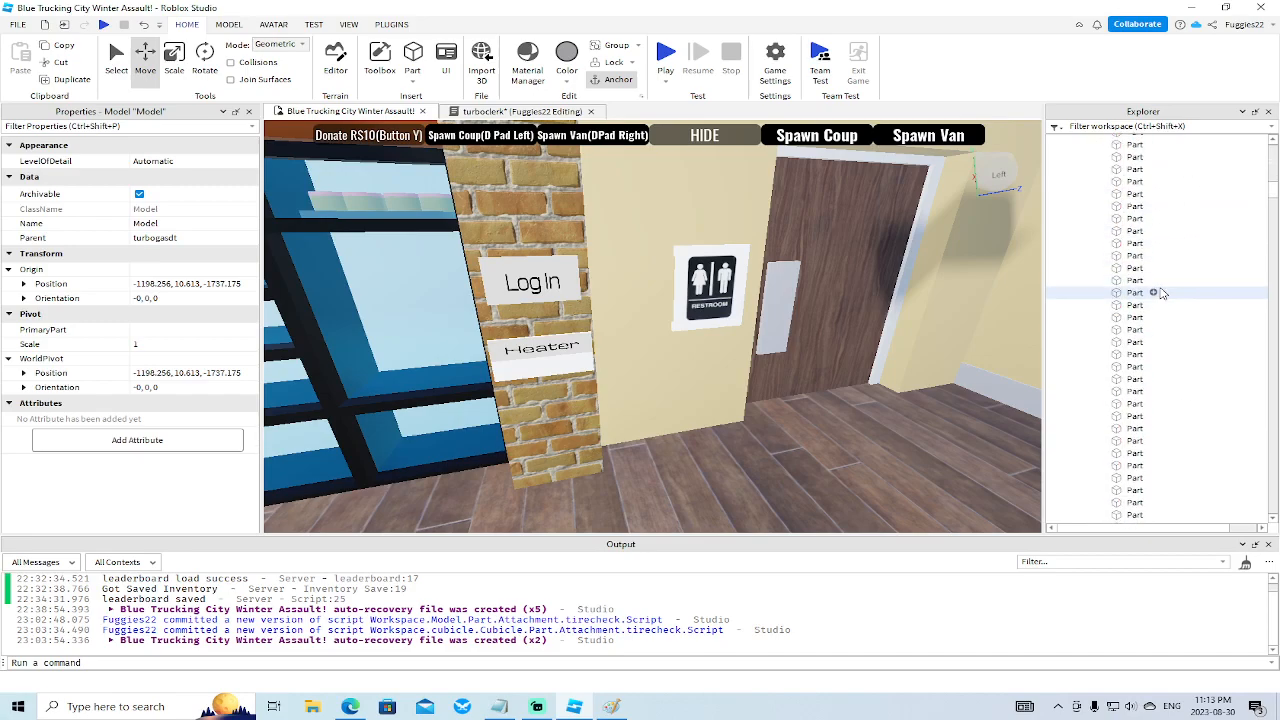
{"action": "left_click", "coordinate": [1098, 215]}
{"action": "left_click", "coordinate": [1114, 227]}
{"action": "left_click", "coordinate": [1130, 239]}
{"action": "scroll", "coordinate": [1116, 274], "scroll_direction": "down", "scroll_amount": 5}
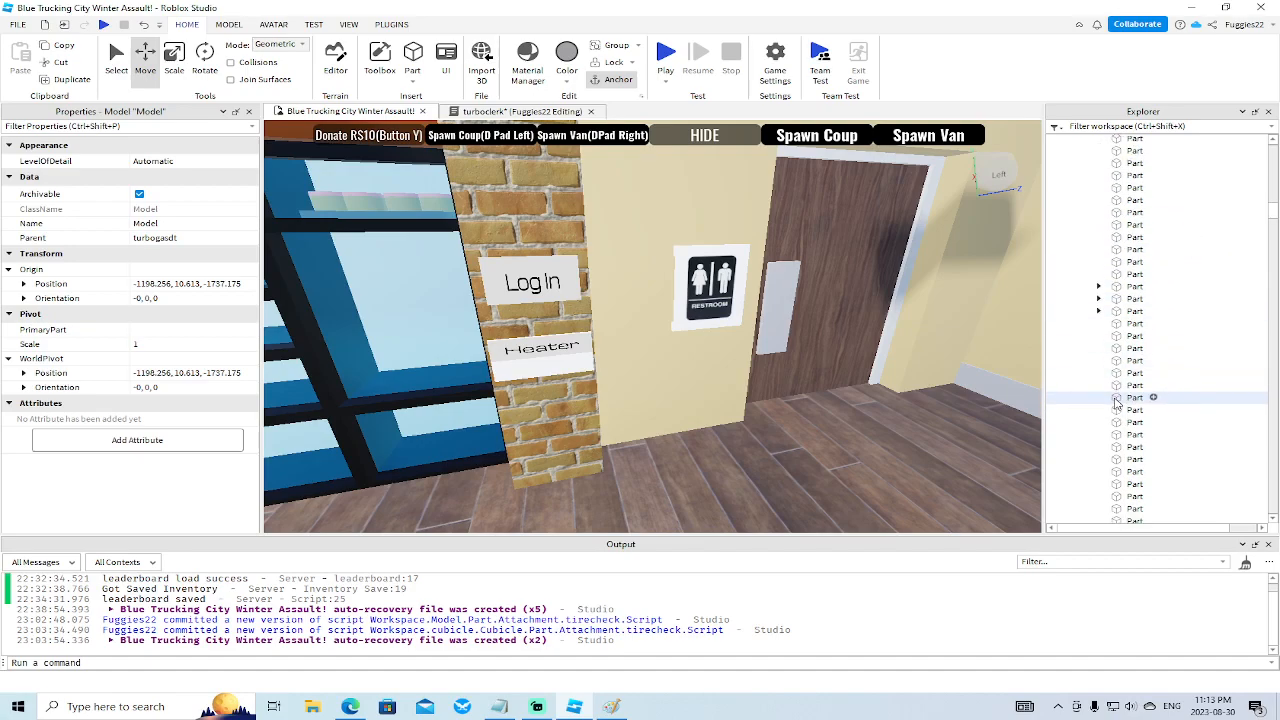
Expand the store model's parts that hold sounds and open the second load pipe tractor script for review.
{"action": "left_click", "coordinate": [1098, 286]}
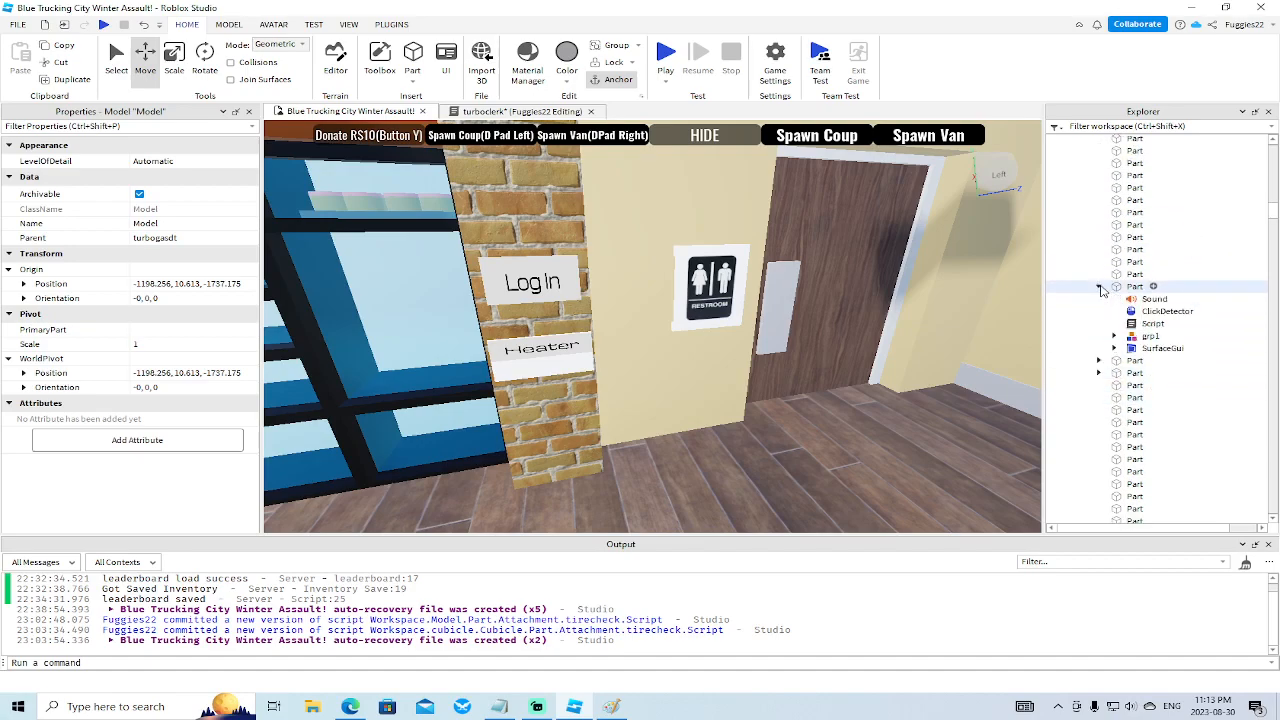
{"action": "left_click", "coordinate": [1098, 362]}
{"action": "left_click", "coordinate": [1099, 398]}
{"action": "scroll", "coordinate": [1098, 401], "scroll_direction": "down", "scroll_amount": 8}
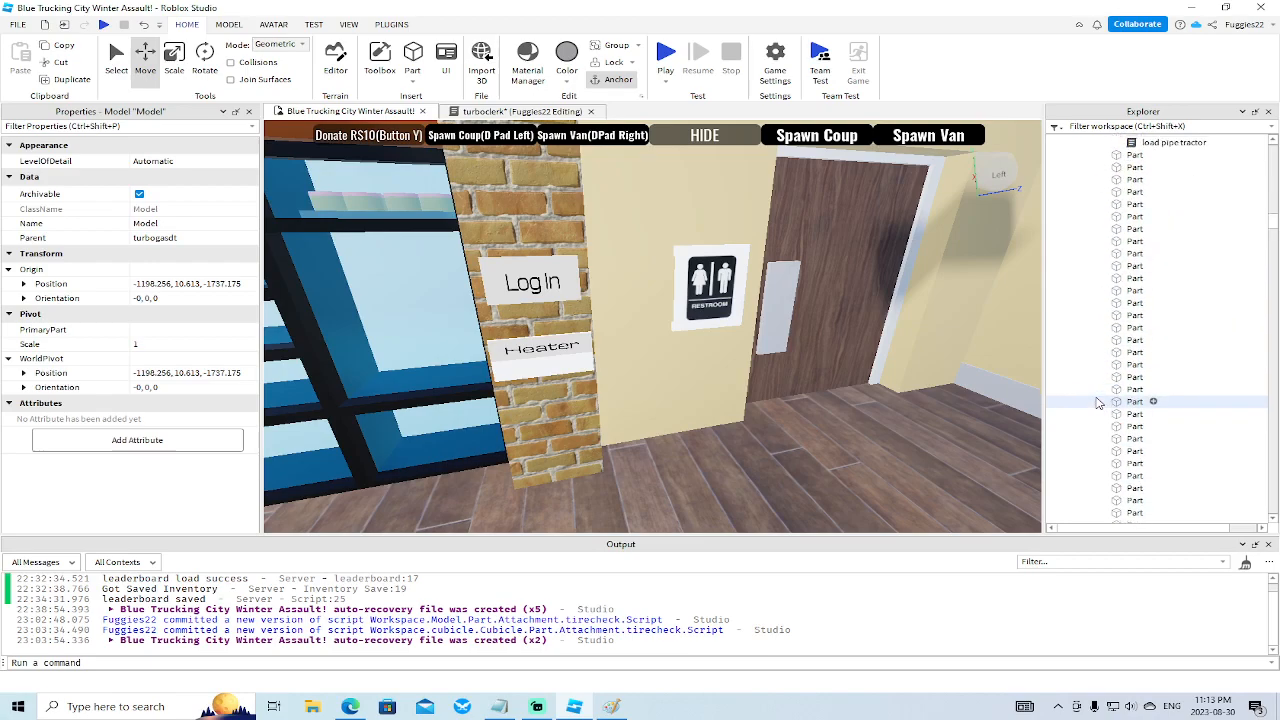
{"action": "scroll", "coordinate": [1098, 401], "scroll_direction": "up", "scroll_amount": 3}
{"action": "double_click", "coordinate": [1170, 213]}
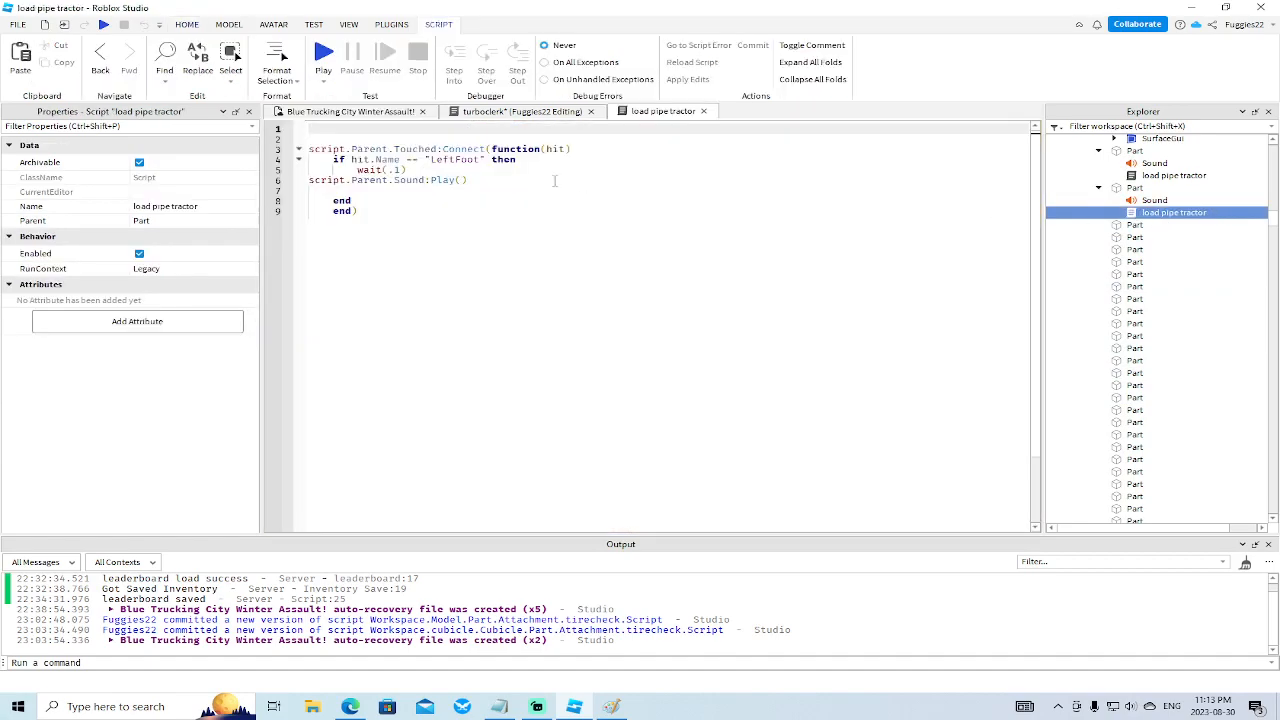
Close the turboclerk and load pipe tractor scripts, and select the second sound part while viewing the store counter.
{"action": "left_click", "coordinate": [590, 112]}
{"action": "left_click", "coordinate": [538, 112]}
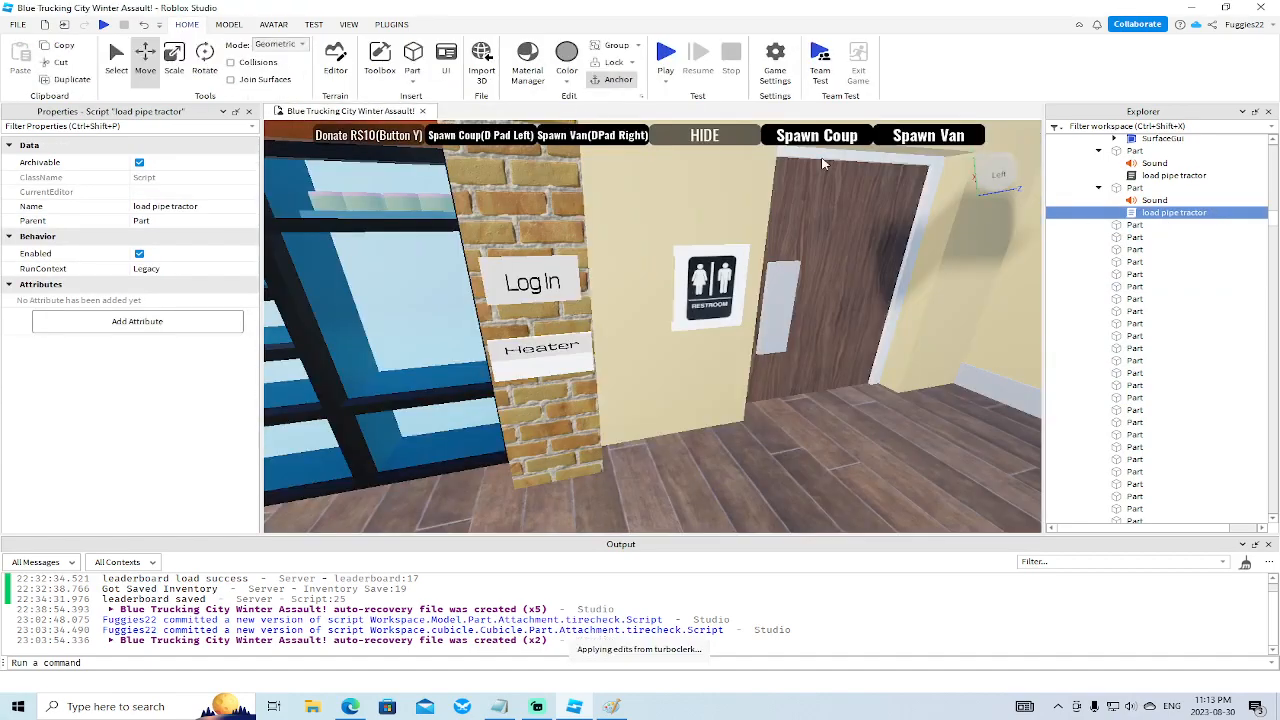
{"action": "left_click", "coordinate": [1117, 190]}
{"action": "key", "text": "w"}
{"action": "right_click_drag", "start_coordinate": [866, 326], "coordinate": [866, 329]}
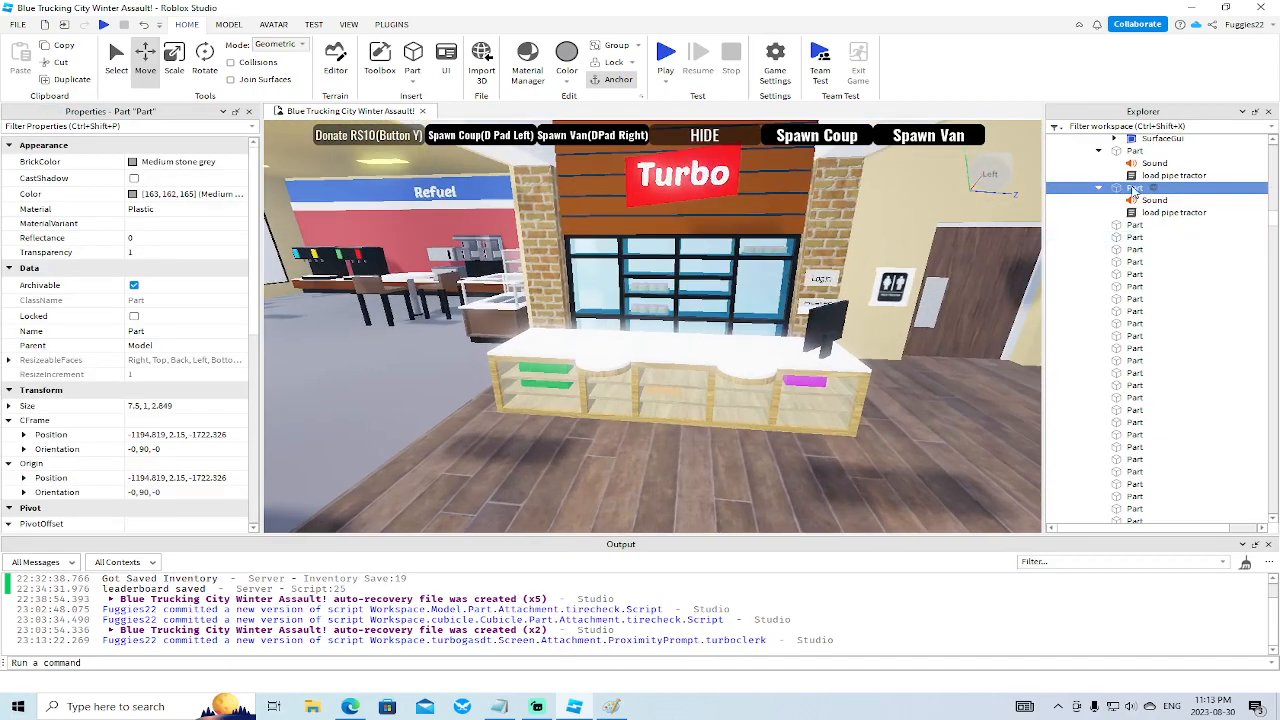
Add wait(.1) as the first line of the first sound part's load pipe tractor script and close it.
{"action": "double_click", "coordinate": [1214, 175]}
{"action": "type", "text": "w"}
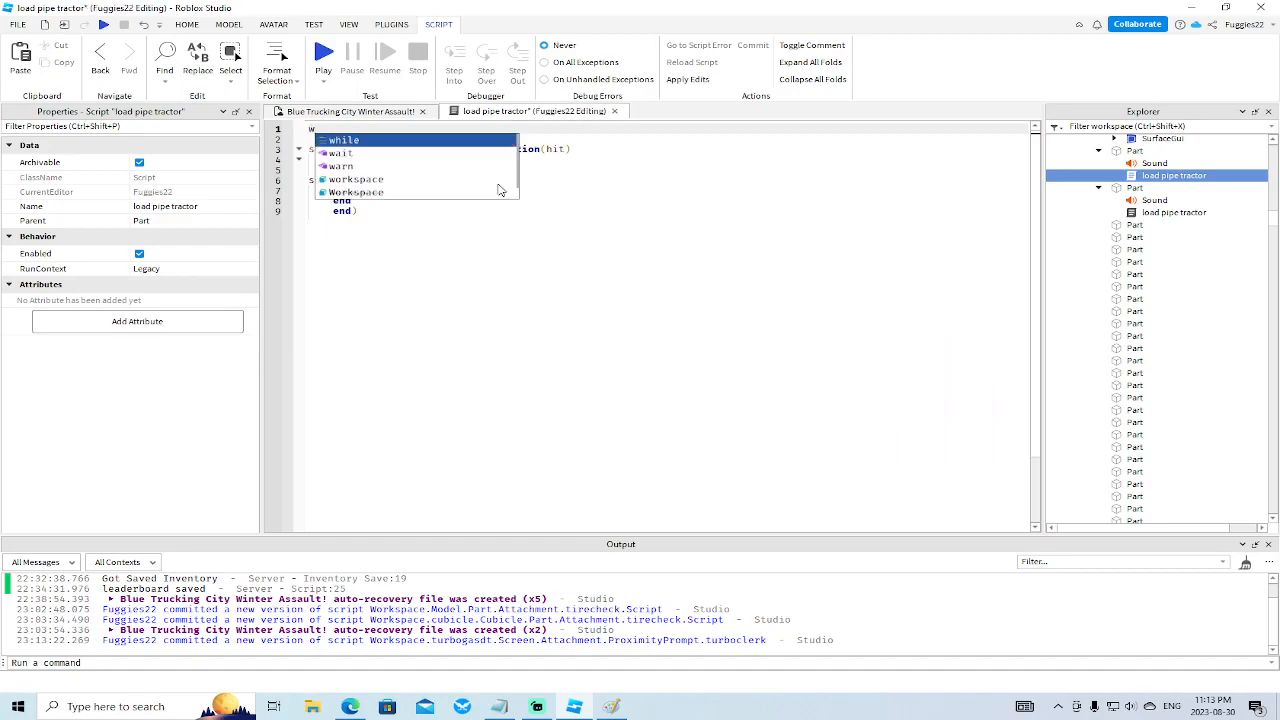
{"action": "type", "text": "ait(.1"}
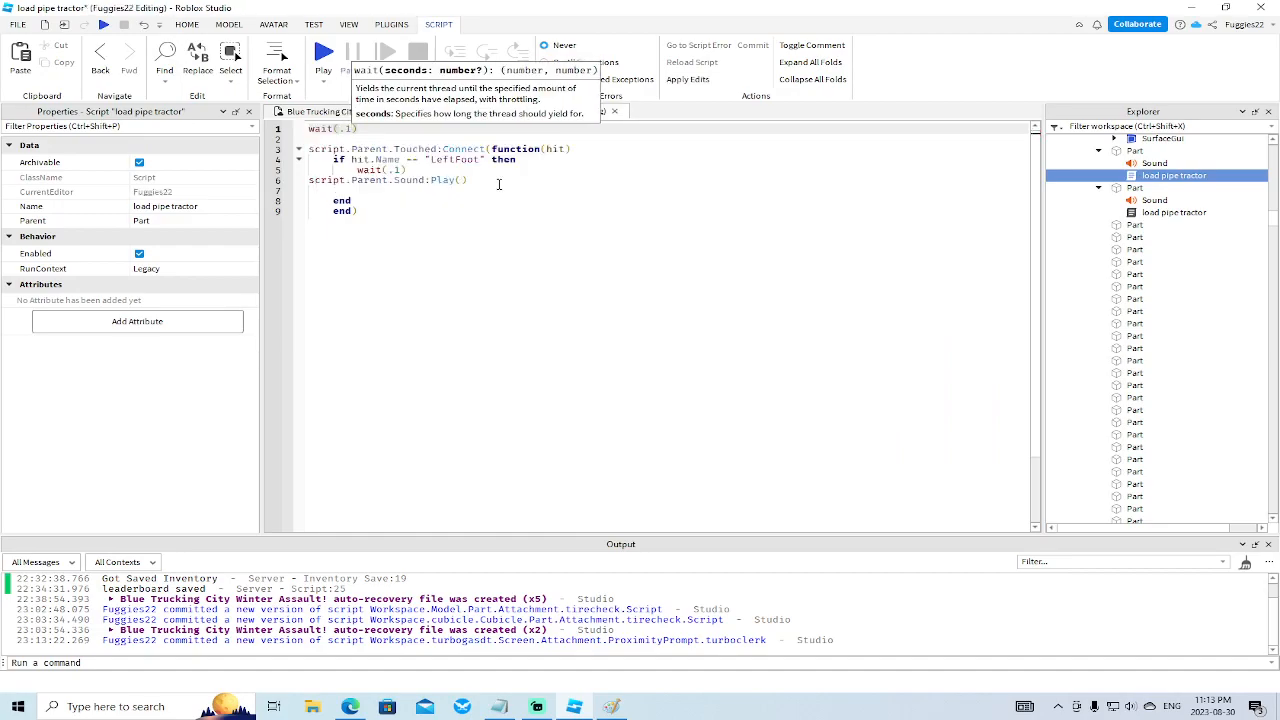
{"action": "left_click", "coordinate": [551, 227]}
{"action": "left_click", "coordinate": [616, 112]}
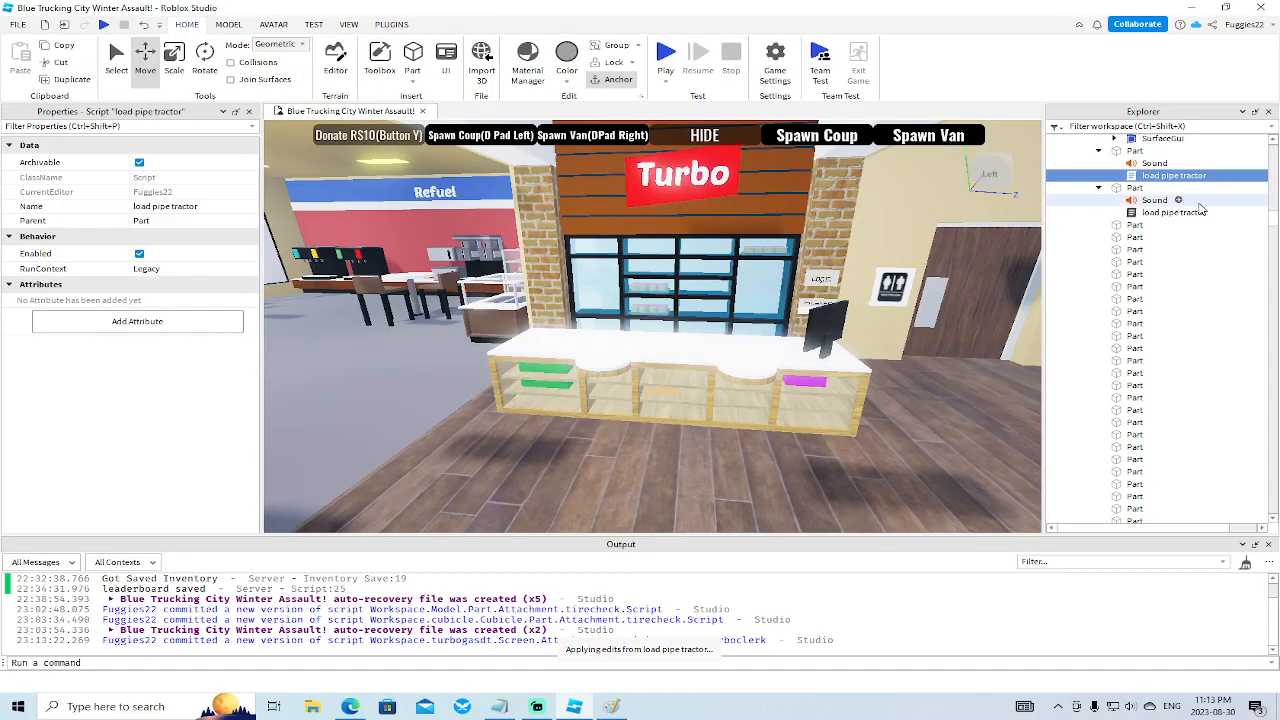
Add wait(.1) as the first line of the second sound part's load pipe tractor script and close it.
{"action": "double_click", "coordinate": [1173, 212]}
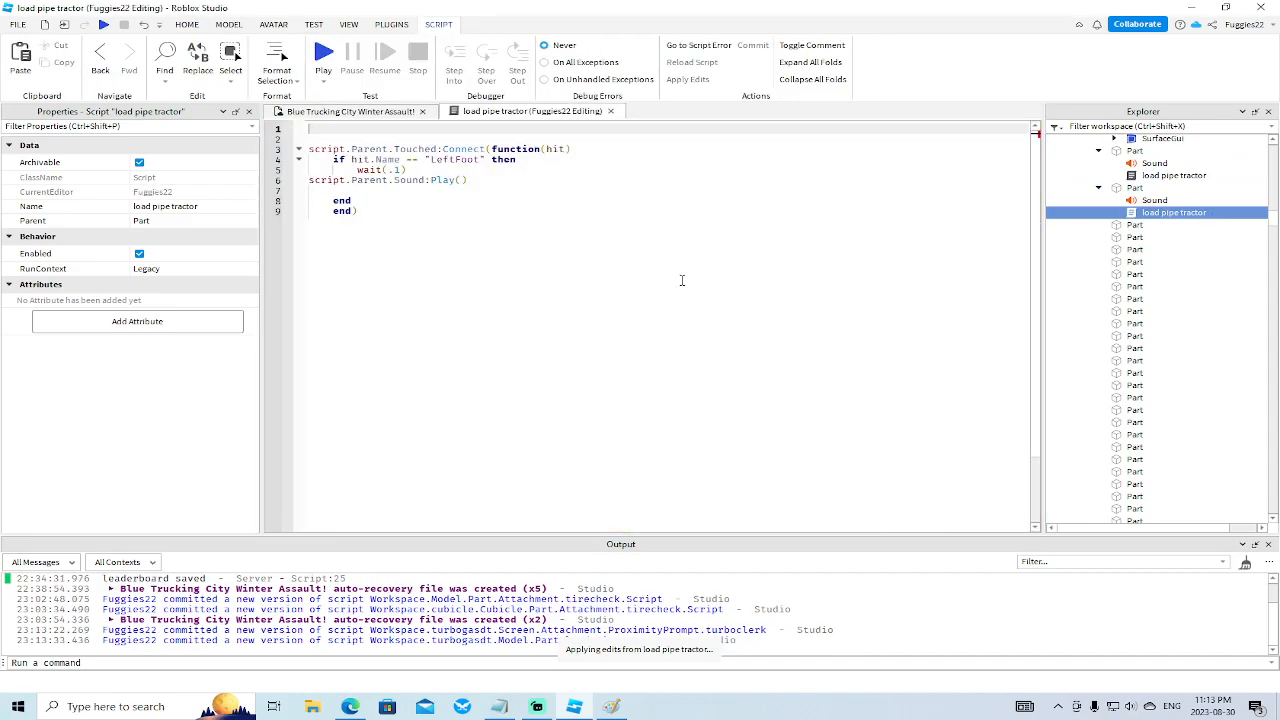
{"action": "type", "text": "w"}
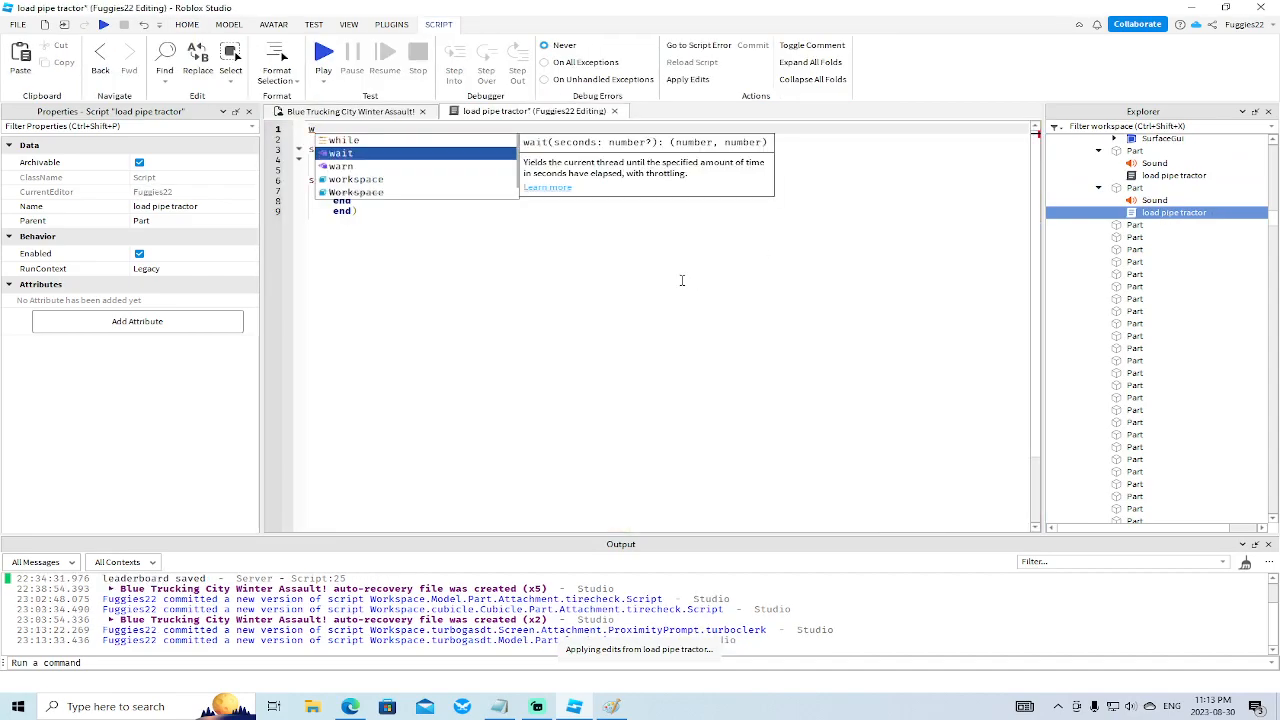
{"action": "key", "text": "Tab"}
{"action": "type", "text": "(.1)"}
{"action": "left_click", "coordinate": [653, 225]}
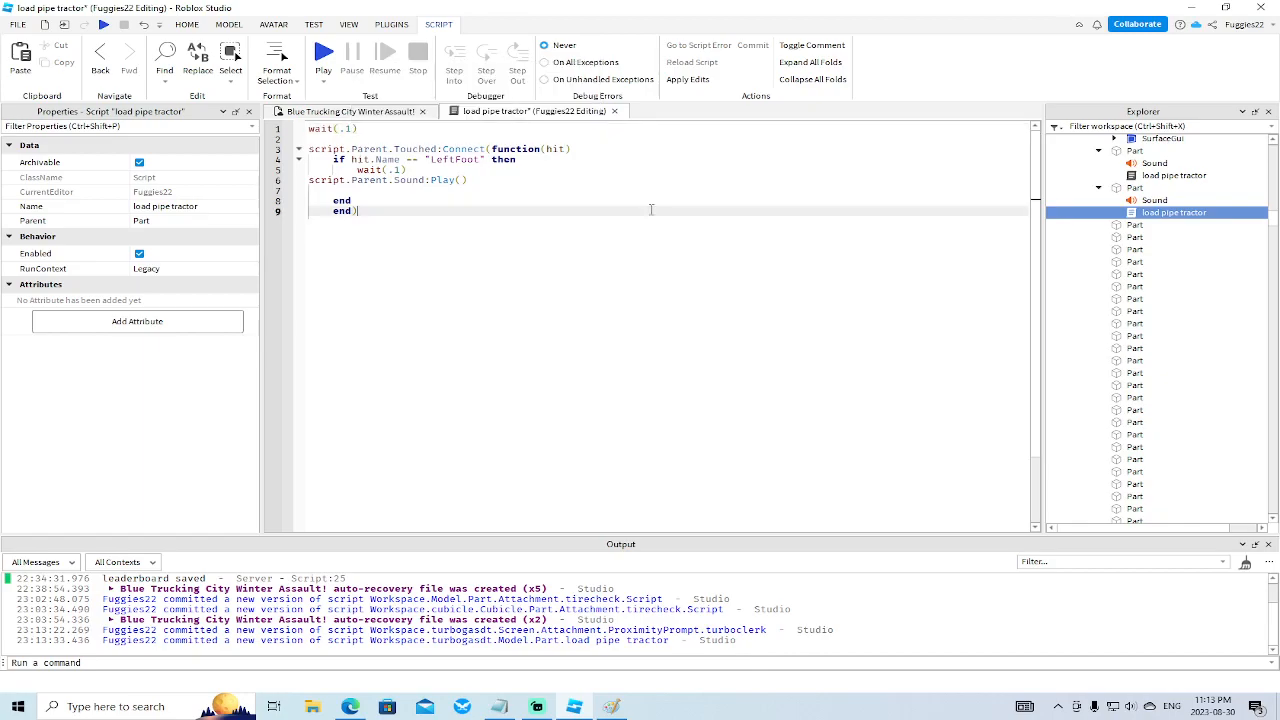
{"action": "left_click", "coordinate": [615, 111]}
Look through the remaining contents of the store model, including the part holding Attachment1, for further scripts.
{"action": "left_click_drag", "start_coordinate": [1273, 225], "coordinate": [1276, 277]}
{"action": "left_click", "coordinate": [1100, 338]}
{"action": "left_click", "coordinate": [1140, 350]}
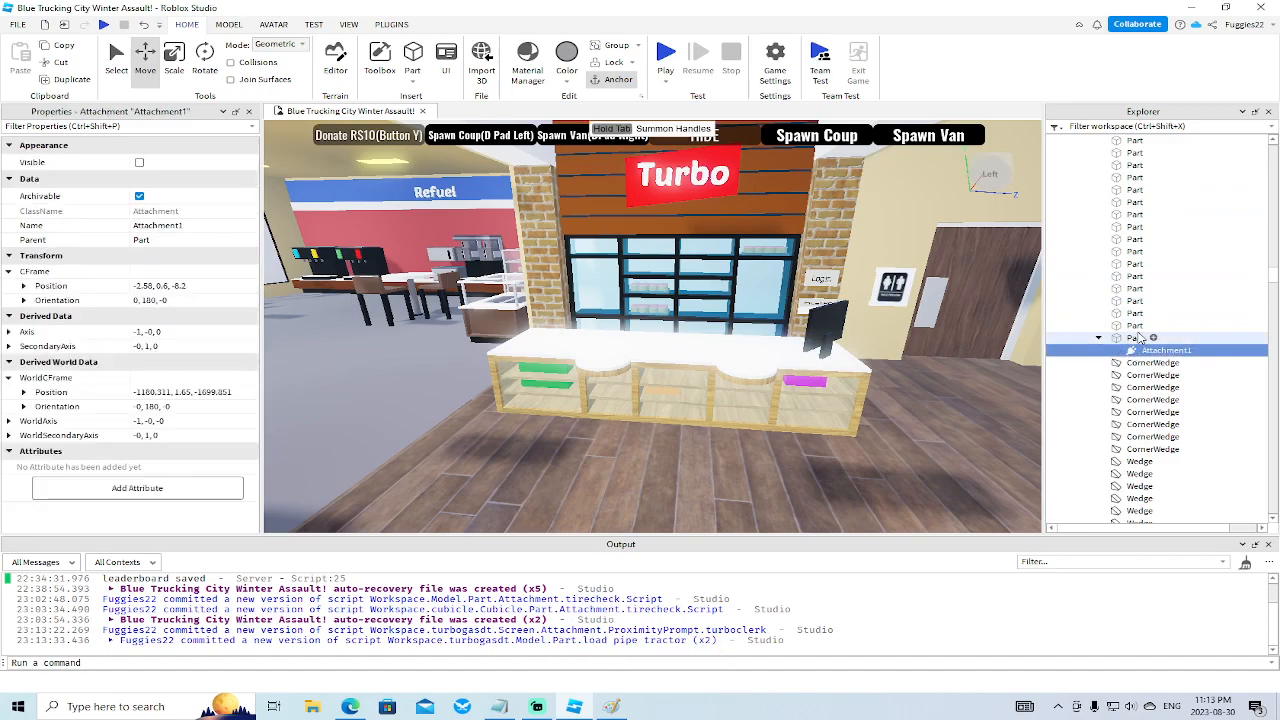
{"action": "scroll", "coordinate": [1138, 338], "scroll_direction": "up", "scroll_amount": 20}
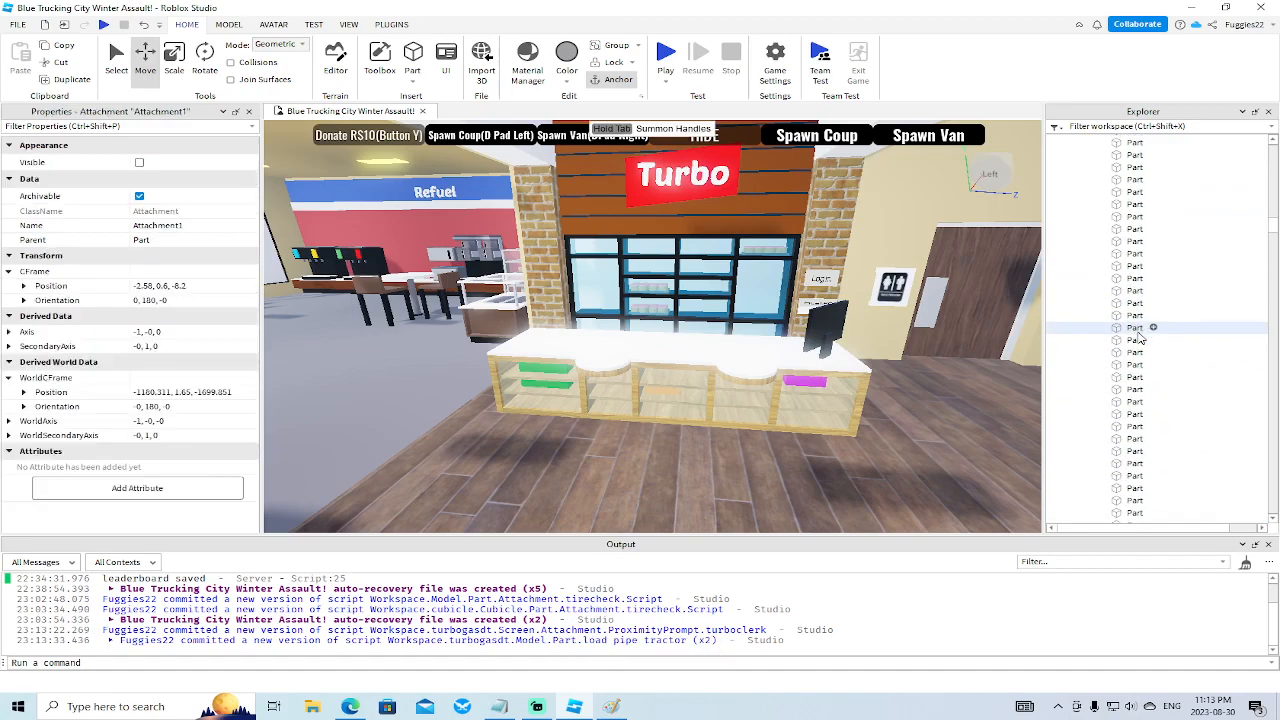
{"action": "scroll", "coordinate": [1138, 338], "scroll_direction": "up", "scroll_amount": 4}
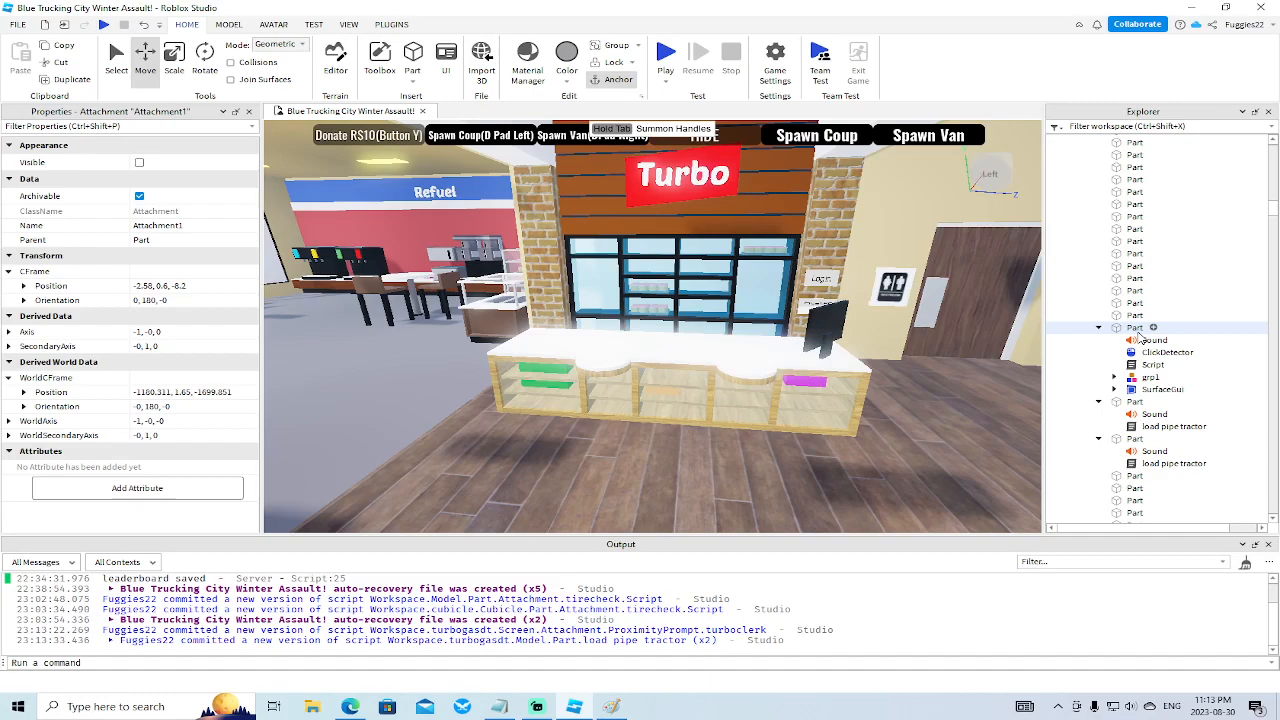
{"action": "scroll", "coordinate": [1138, 338], "scroll_direction": "up", "scroll_amount": 4}
{"action": "scroll", "coordinate": [1138, 338], "scroll_direction": "up", "scroll_amount": 8}
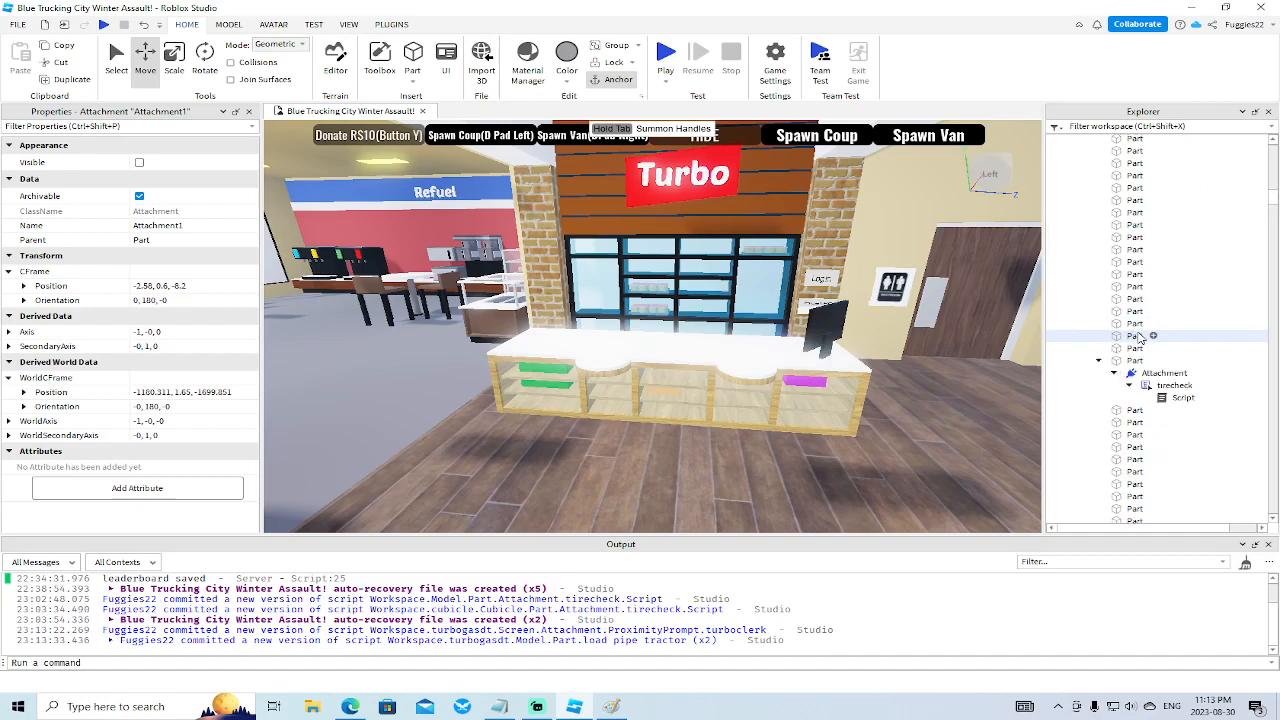
{"action": "scroll", "coordinate": [1138, 336], "scroll_direction": "up", "scroll_amount": 5}
{"action": "scroll", "coordinate": [1138, 334], "scroll_direction": "up", "scroll_amount": 9}
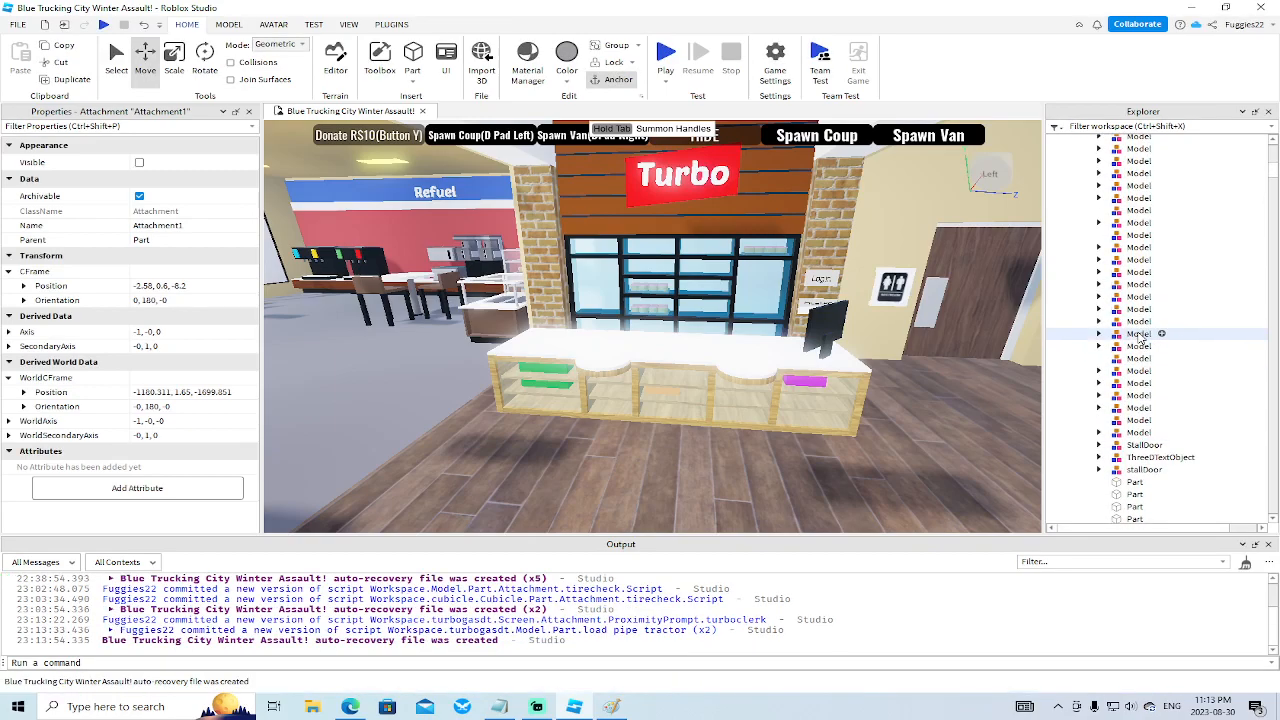
Select the part holding the tirecheck prompt and view its surroundings inside the store.
{"action": "scroll", "coordinate": [1018, 370], "scroll_direction": "down", "scroll_amount": 5}
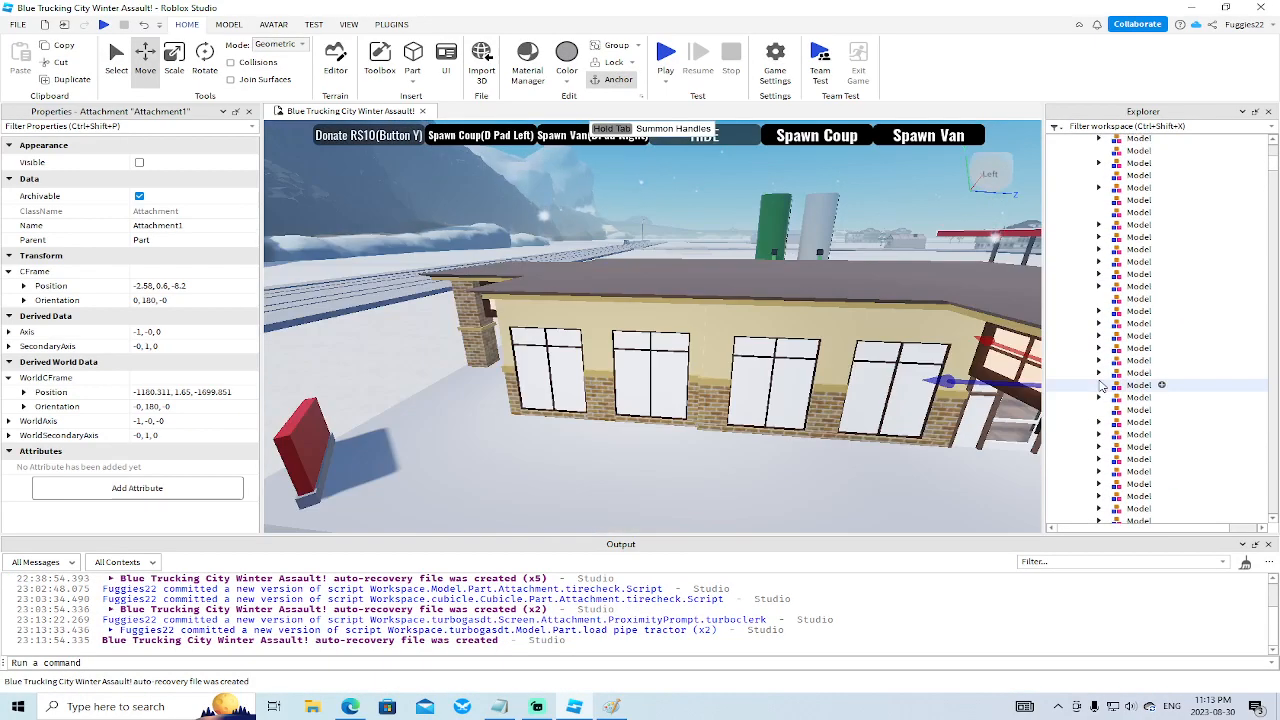
{"action": "scroll", "coordinate": [1102, 385], "scroll_direction": "down", "scroll_amount": 15}
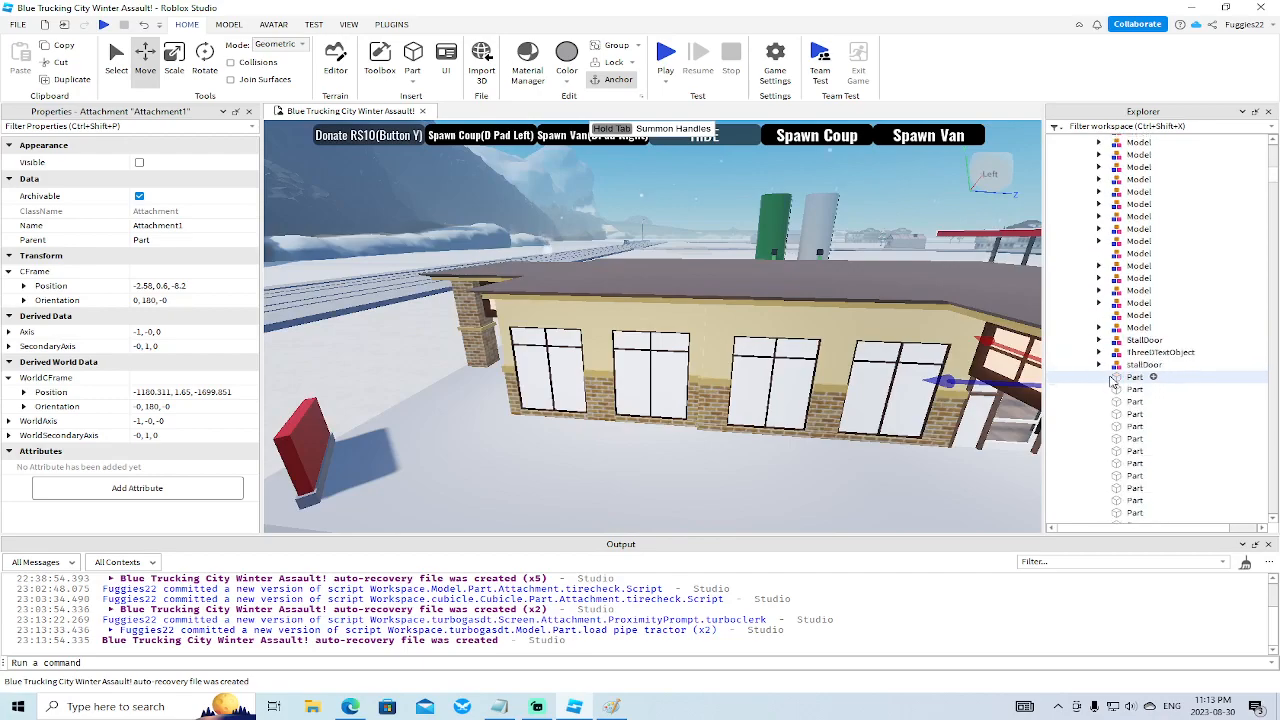
{"action": "left_click", "coordinate": [1134, 360]}
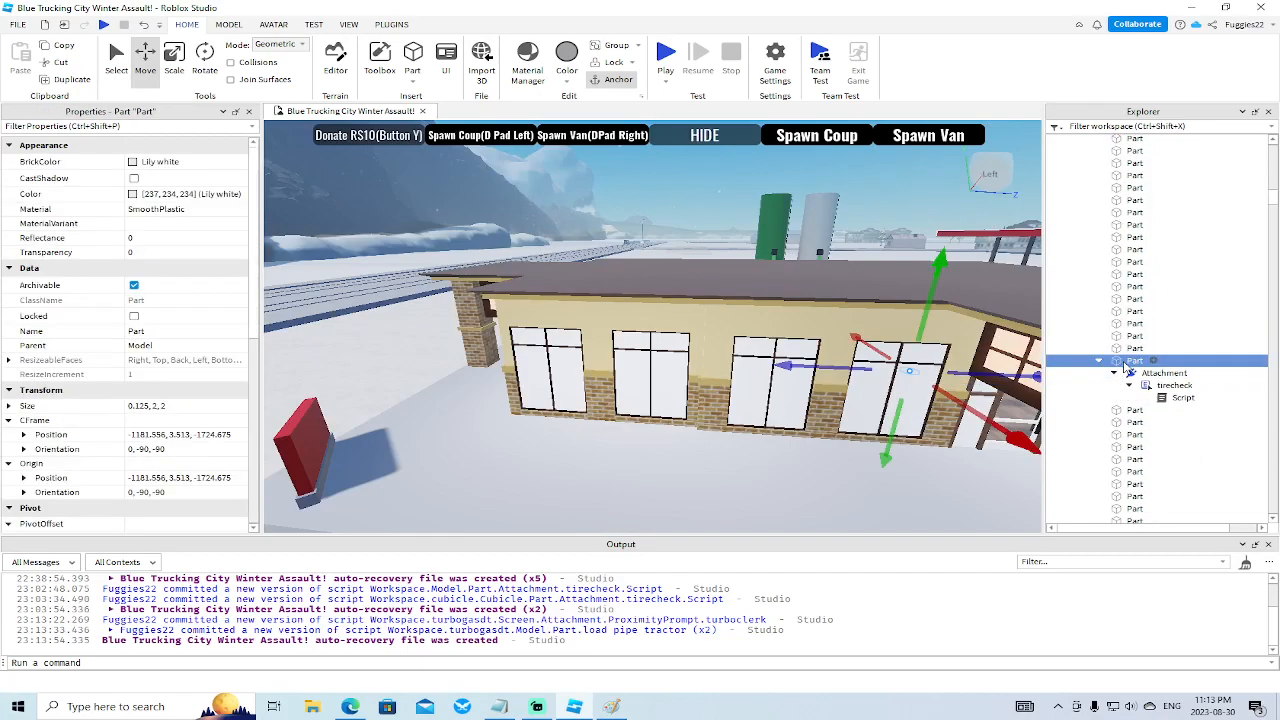
{"action": "key", "text": "f"}
{"action": "scroll", "coordinate": [807, 406], "scroll_direction": "down", "scroll_amount": 3}
{"action": "right_click_drag", "start_coordinate": [807, 406], "coordinate": [807, 406]}
{"action": "key", "text": "w"}
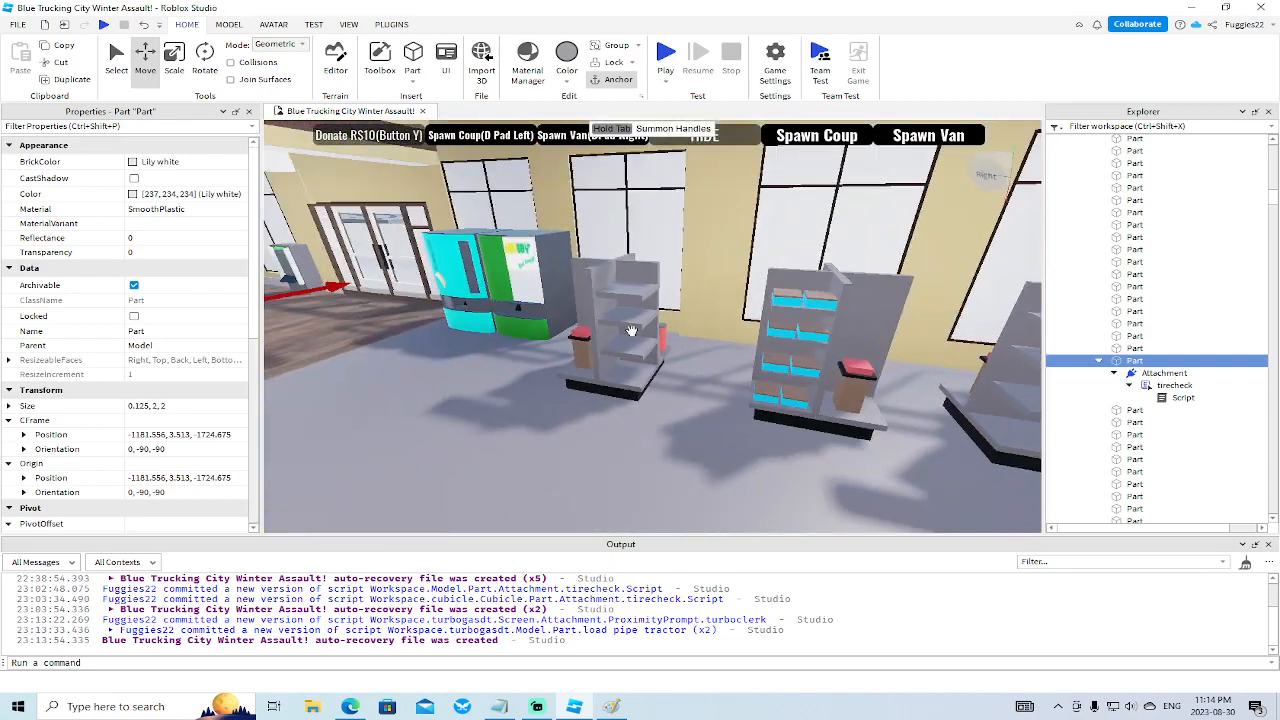
Locate the empty shelf unit and the neighbouring stocked shelf in the model hierarchy, and select the whole stocked shelf model.
{"action": "left_click", "coordinate": [622, 291]}
{"action": "scroll", "coordinate": [1192, 234], "scroll_direction": "up", "scroll_amount": 2}
{"action": "scroll", "coordinate": [1192, 234], "scroll_direction": "up", "scroll_amount": 1}
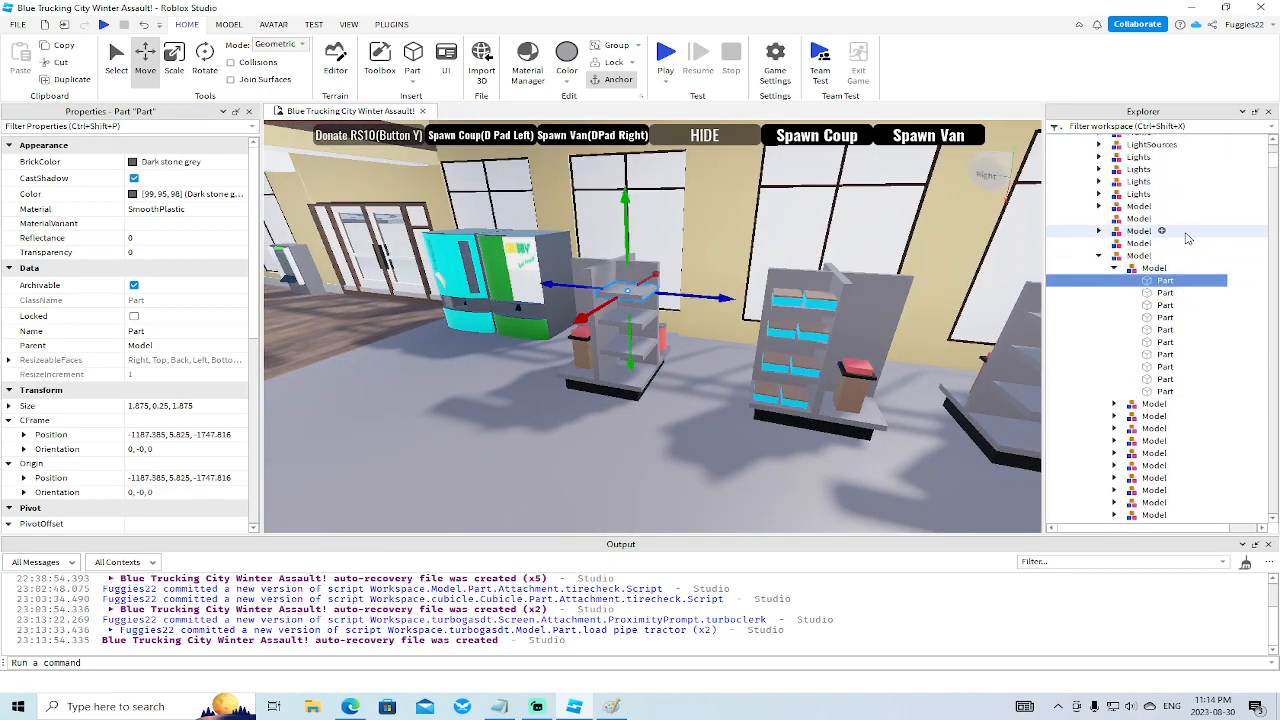
{"action": "left_click", "coordinate": [825, 279]}
{"action": "left_click", "coordinate": [843, 287]}
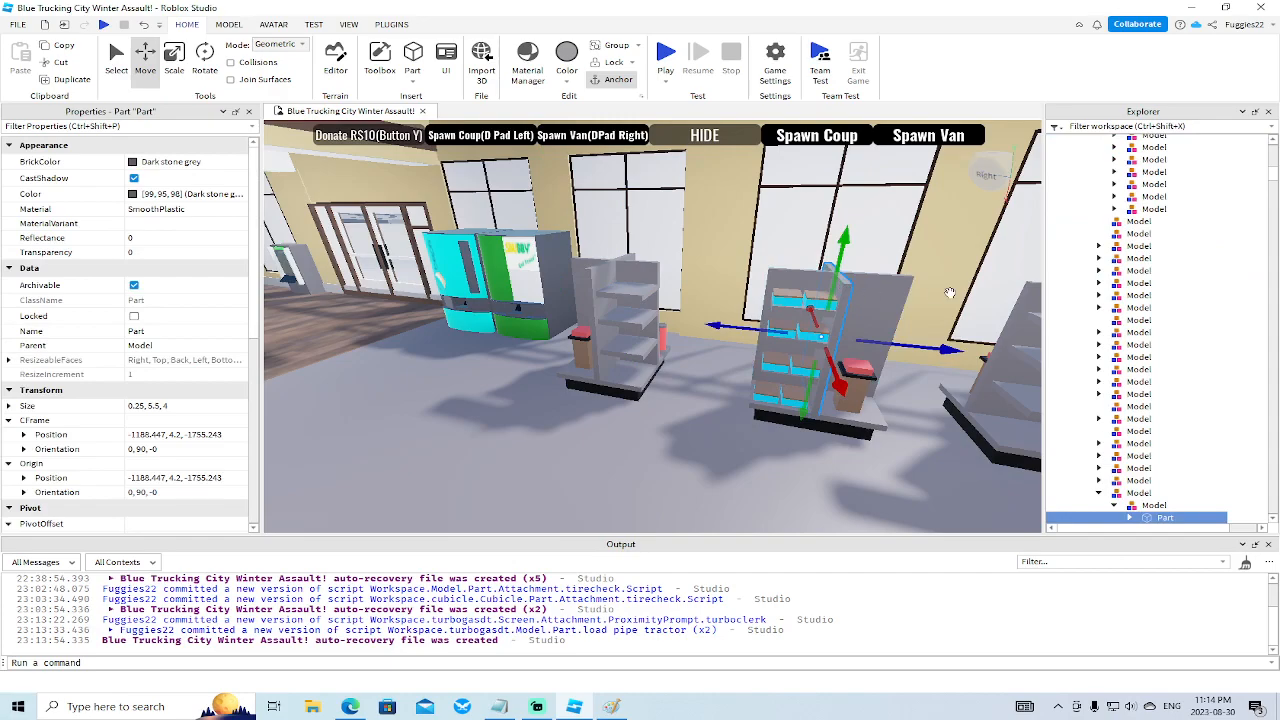
{"action": "scroll", "coordinate": [1140, 390], "scroll_direction": "down", "scroll_amount": 5}
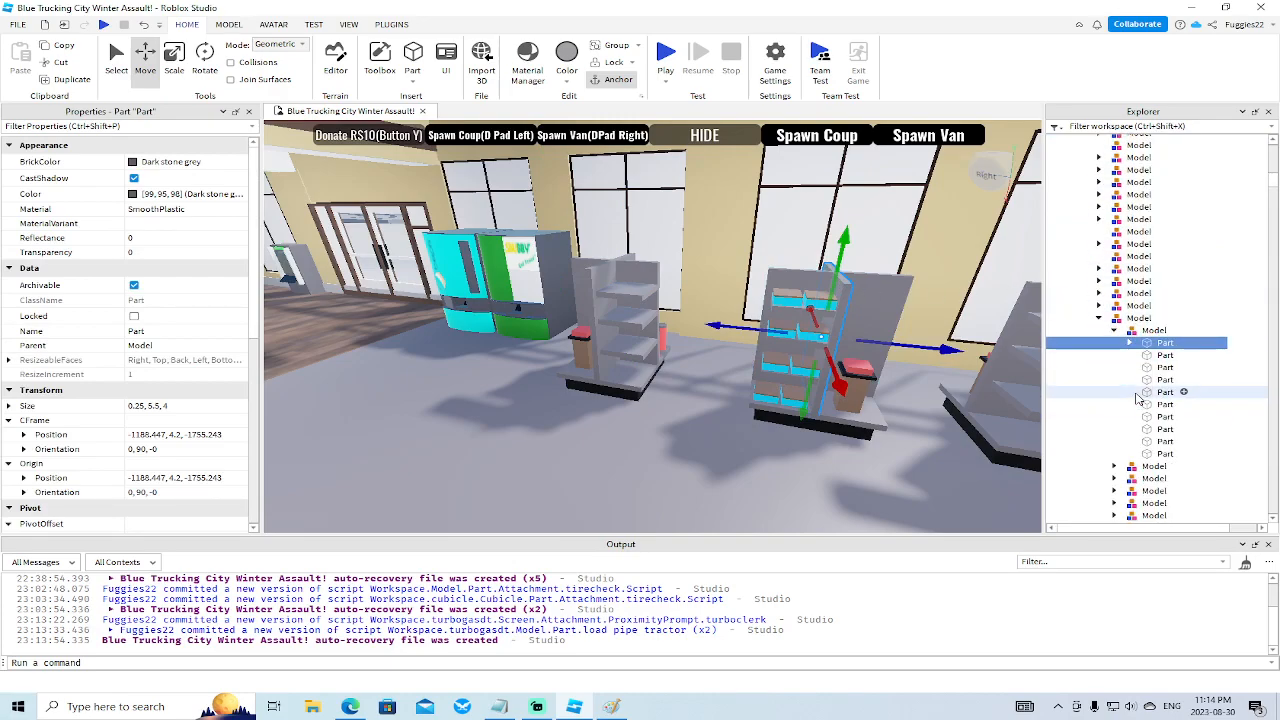
{"action": "left_click", "coordinate": [1114, 330]}
{"action": "left_click", "coordinate": [1118, 319]}
{"action": "scroll", "coordinate": [1148, 372], "scroll_direction": "down", "scroll_amount": 3}
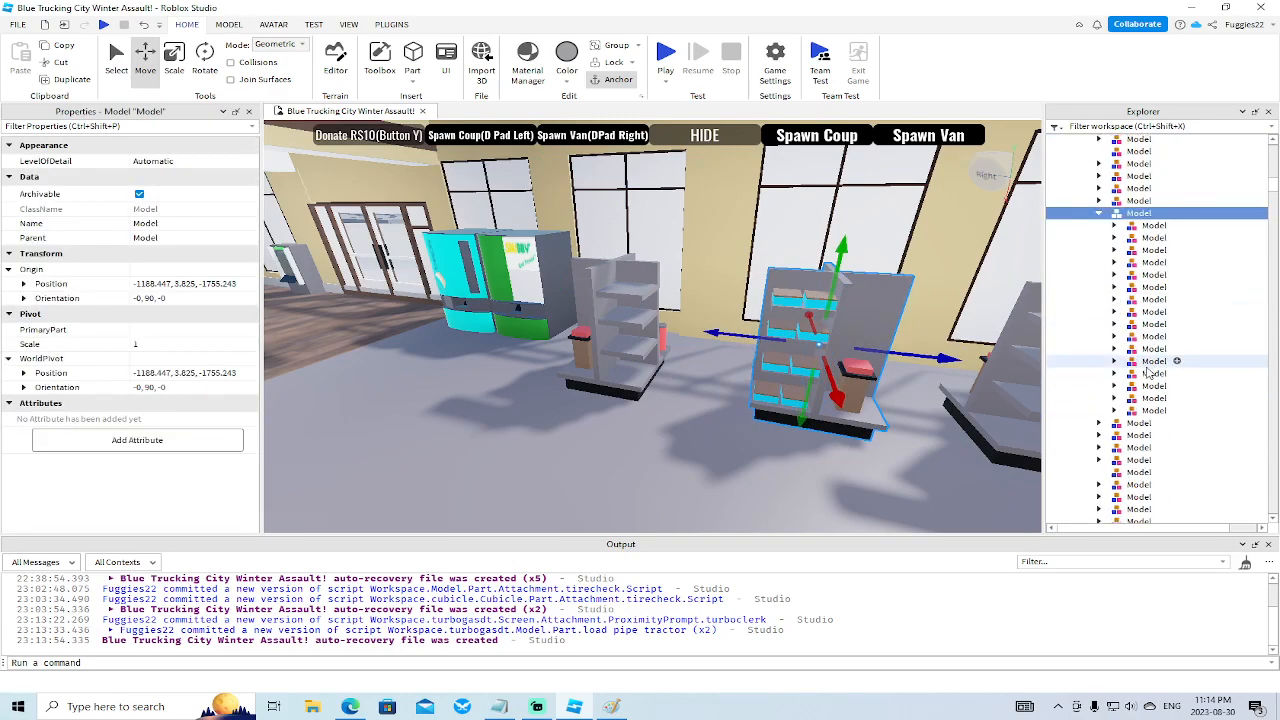
{"action": "scroll", "coordinate": [1144, 372], "scroll_direction": "up", "scroll_amount": 3}
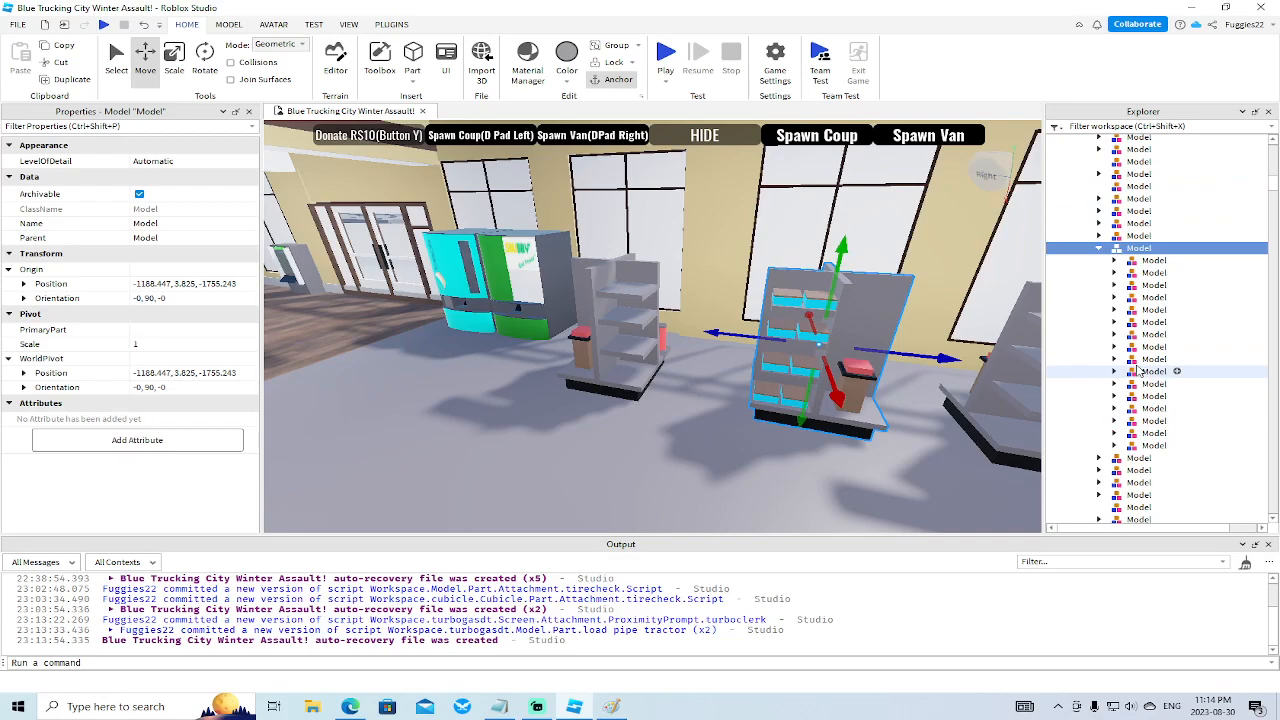
Locate the empty shelf unit beside the vending machines in the hierarchy and expand its submodels to examine their parts.
{"action": "left_click", "coordinate": [613, 266]}
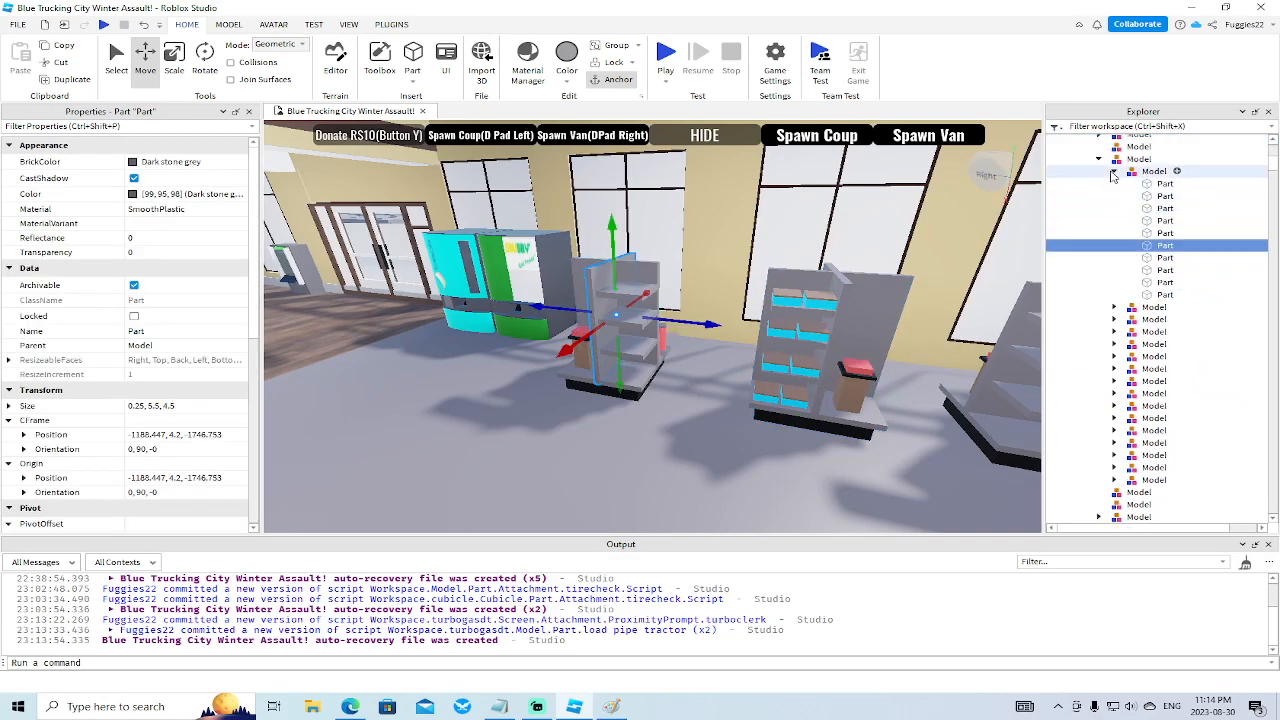
{"action": "left_click", "coordinate": [1113, 171]}
{"action": "left_click", "coordinate": [1114, 183]}
{"action": "left_click", "coordinate": [1114, 220]}
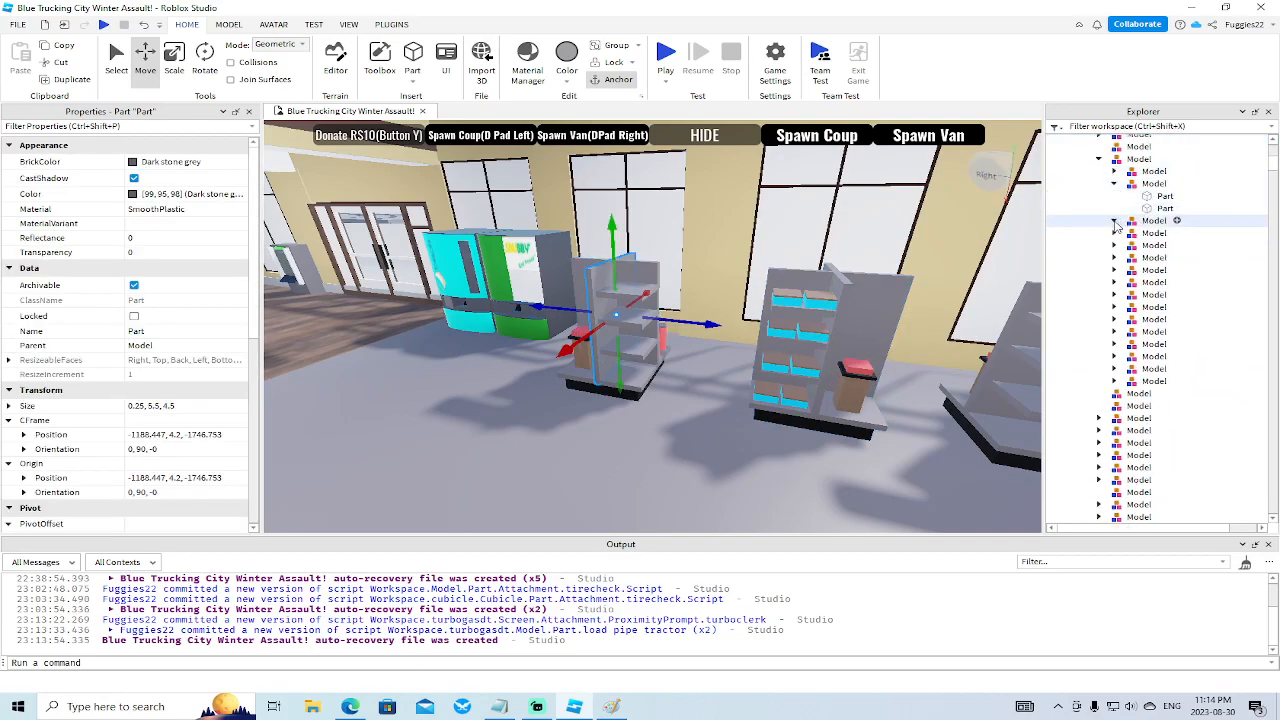
{"action": "left_click", "coordinate": [1114, 257]}
{"action": "left_click", "coordinate": [1114, 294]}
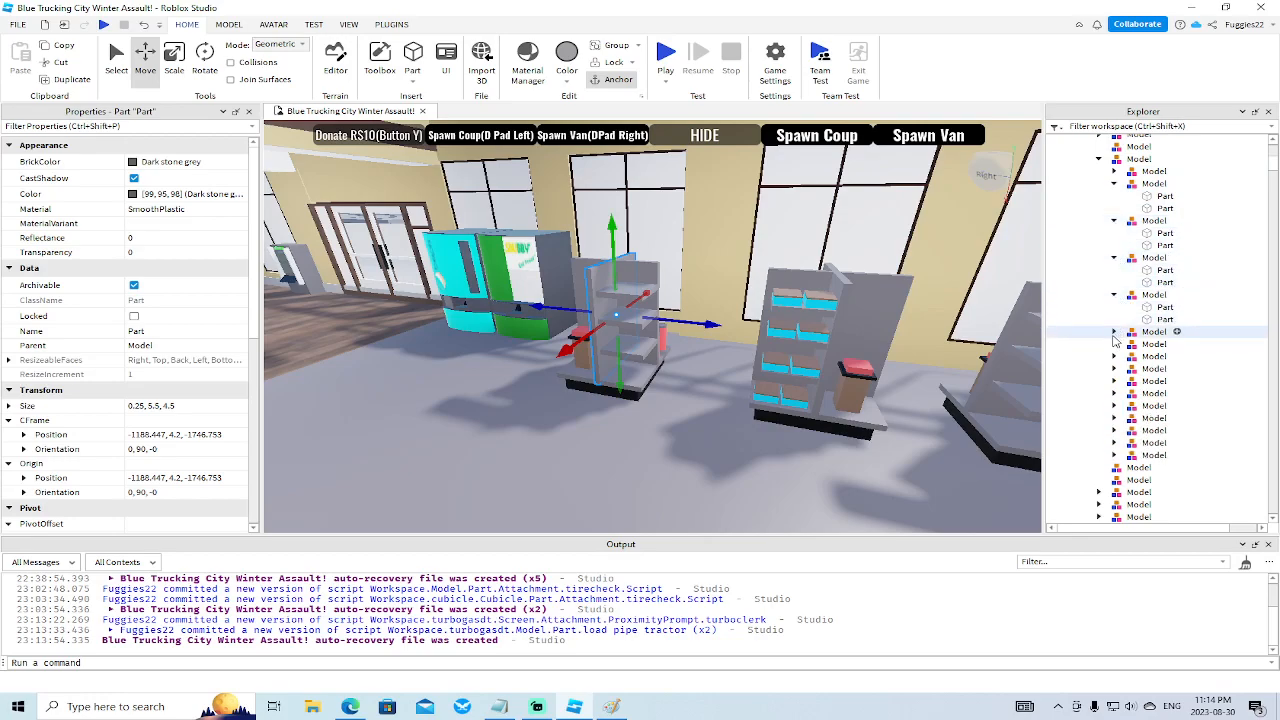
{"action": "left_click", "coordinate": [1114, 331]}
{"action": "left_click", "coordinate": [1114, 368]}
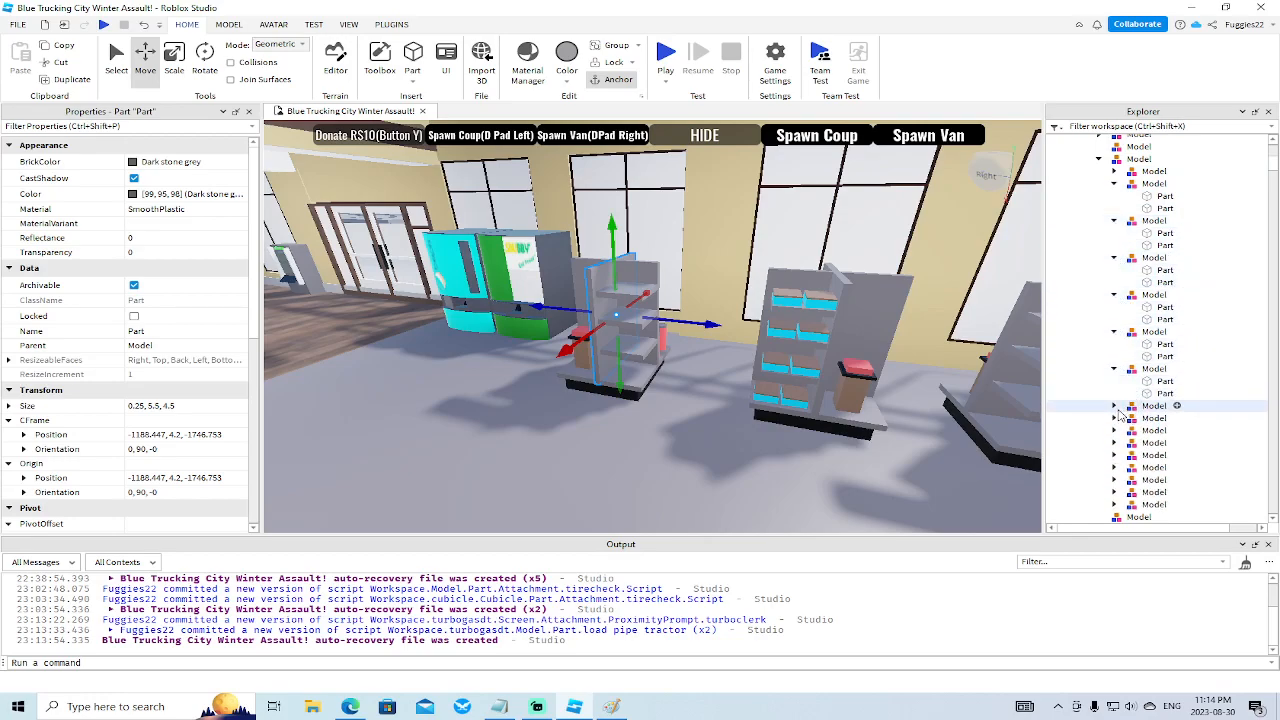
{"action": "scroll", "coordinate": [1118, 411], "scroll_direction": "down", "scroll_amount": 3}
{"action": "left_click", "coordinate": [1114, 399]}
{"action": "left_click", "coordinate": [1114, 387]}
{"action": "left_click", "coordinate": [1114, 375]}
{"action": "left_click", "coordinate": [1114, 362]}
{"action": "left_click", "coordinate": [1114, 350]}
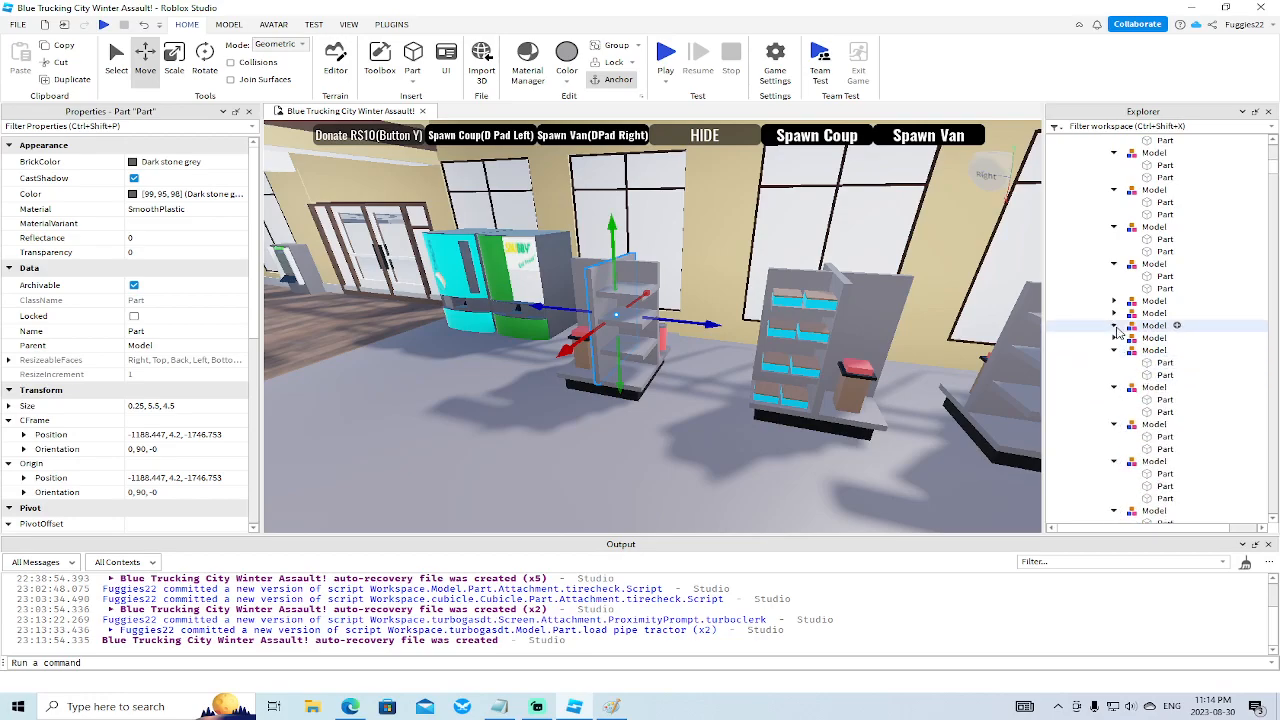
{"action": "left_click", "coordinate": [1114, 362]}
{"action": "left_click", "coordinate": [1115, 313]}
{"action": "left_click", "coordinate": [1114, 301]}
Locate the shelf unit with red canisters nearest the corner in the hierarchy by selecting its divider panel.
{"action": "right_click_drag", "start_coordinate": [1029, 337], "coordinate": [952, 336]}
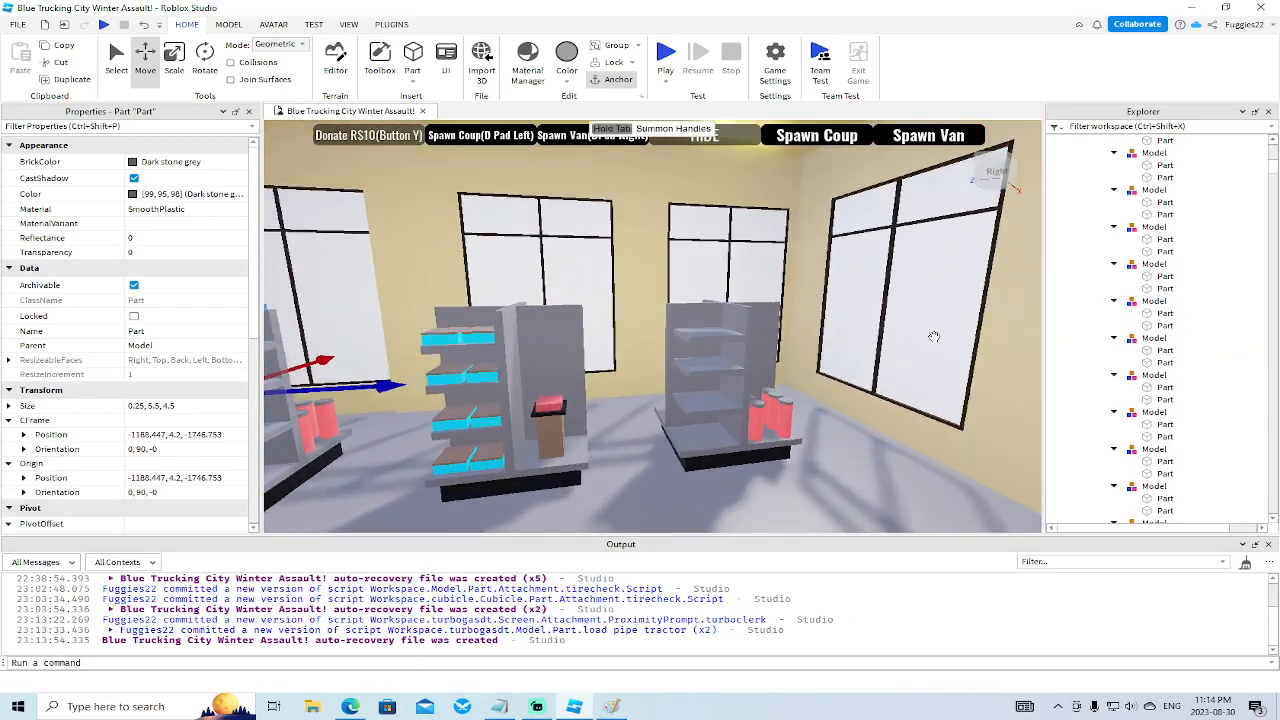
{"action": "left_click", "coordinate": [743, 319]}
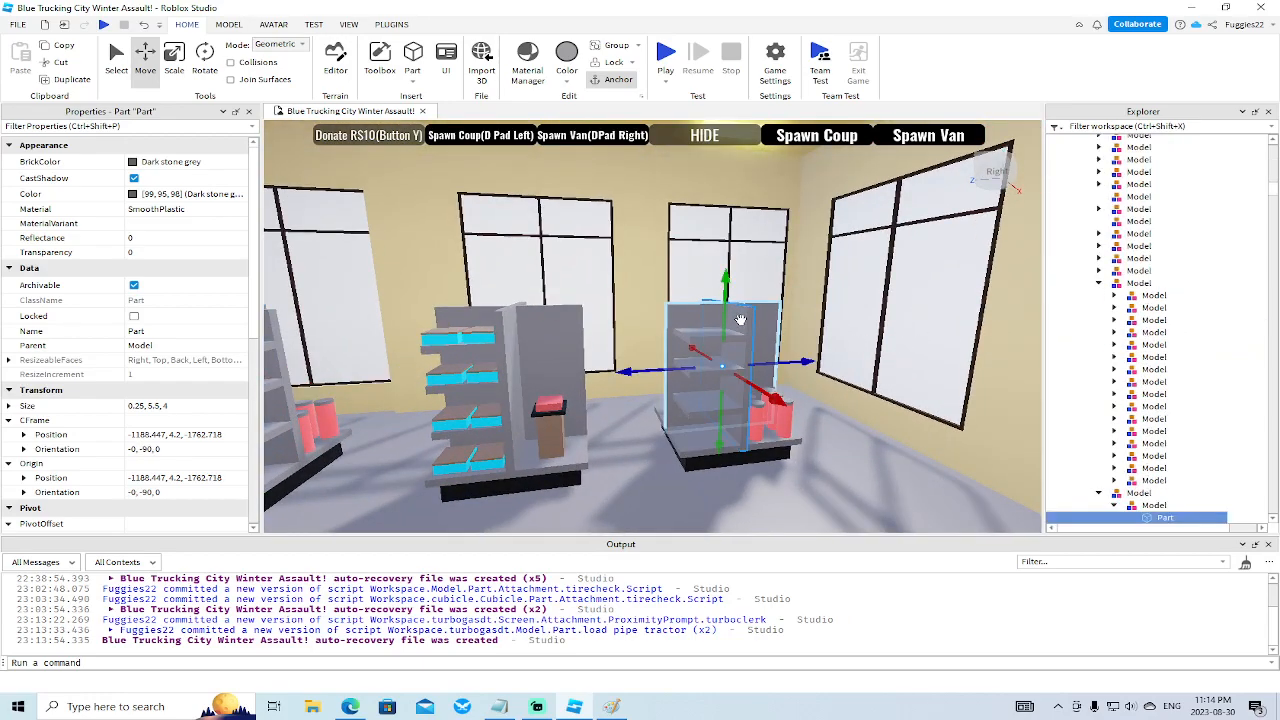
{"action": "left_click", "coordinate": [1098, 283]}
Locate the pastry display case in the hierarchy and select the script inside its shelf prompt.
{"action": "right_click_drag", "start_coordinate": [1000, 360], "coordinate": [914, 390]}
{"action": "key", "text": "w"}
{"action": "key", "text": "w"}
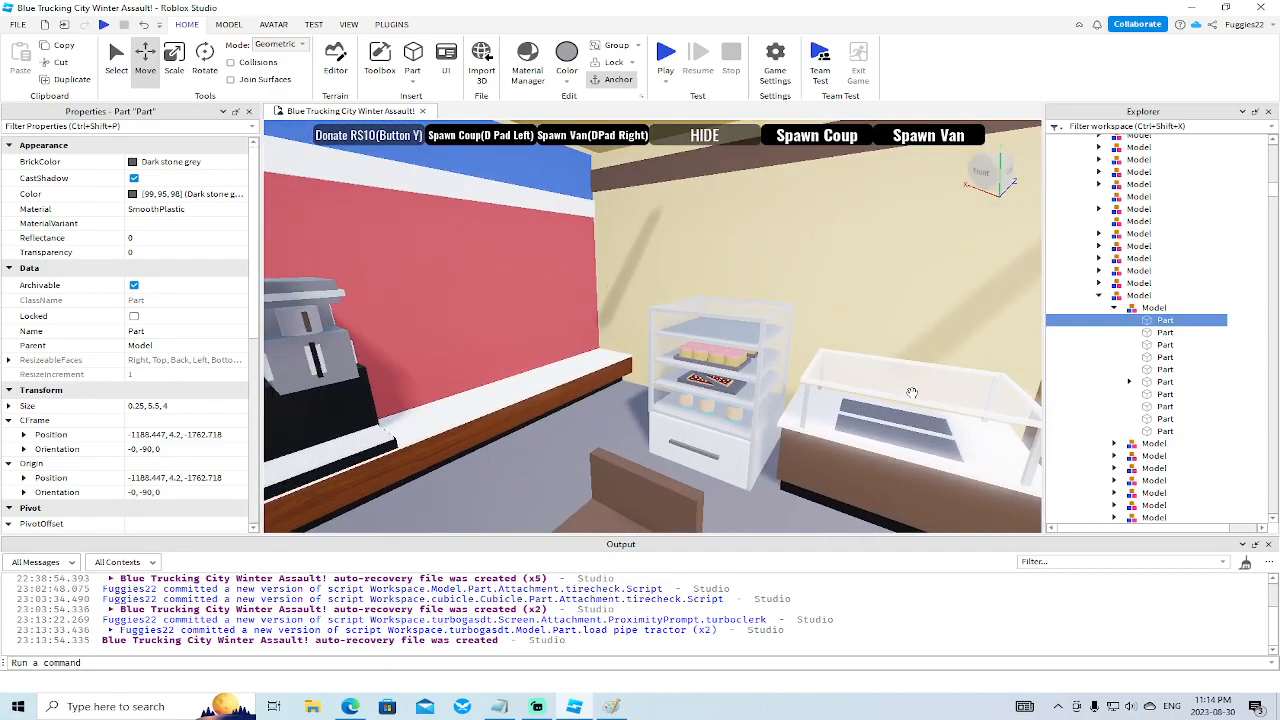
{"action": "left_click", "coordinate": [743, 402]}
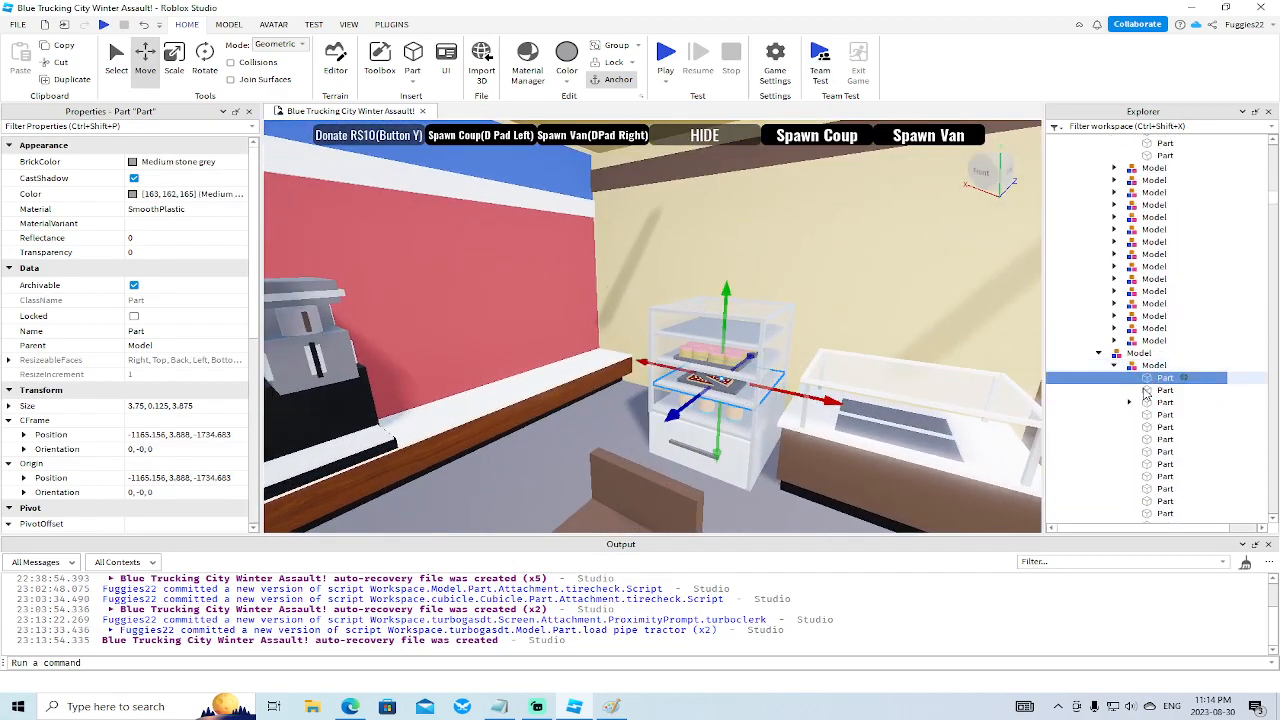
{"action": "left_click", "coordinate": [1130, 402]}
{"action": "left_click", "coordinate": [1145, 414]}
{"action": "key", "text": "s"}
{"action": "right_click_drag", "start_coordinate": [956, 403], "coordinate": [928, 436]}
{"action": "left_click", "coordinate": [1182, 428]}
Locate the stocked middle shelf in the hierarchy by selecting its divider panel, and collapse the model listed below its submodels.
{"action": "right_click_drag", "start_coordinate": [757, 412], "coordinate": [721, 403]}
{"action": "key", "text": "w"}
{"action": "left_click", "coordinate": [661, 397]}
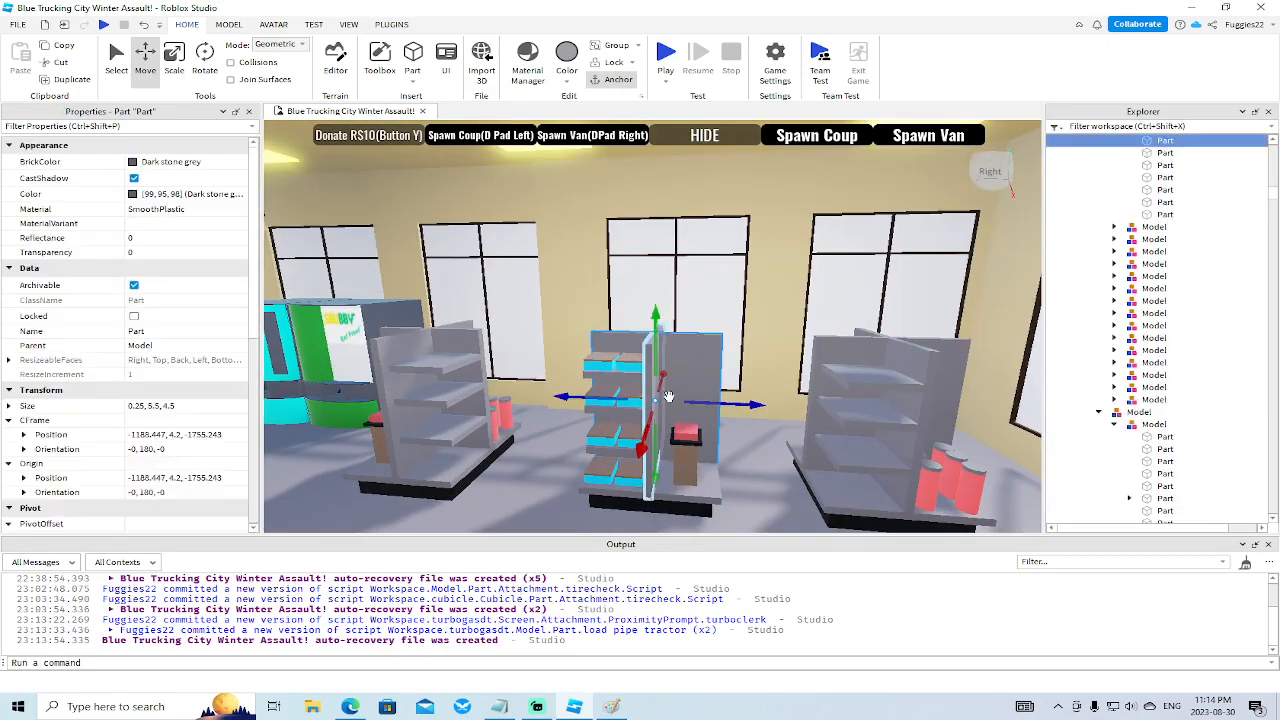
{"action": "scroll", "coordinate": [1160, 183], "scroll_direction": "up", "scroll_amount": 4}
{"action": "scroll", "coordinate": [1160, 320], "scroll_direction": "down", "scroll_amount": 4}
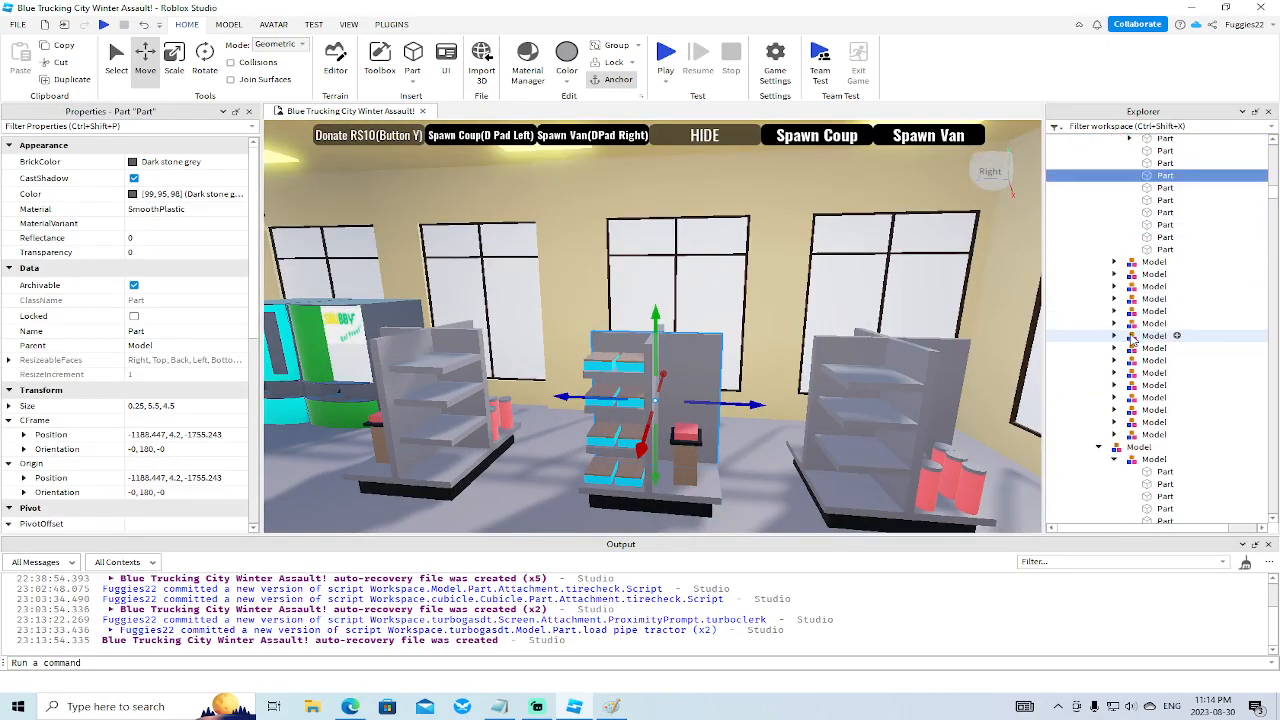
{"action": "left_click", "coordinate": [1098, 411]}
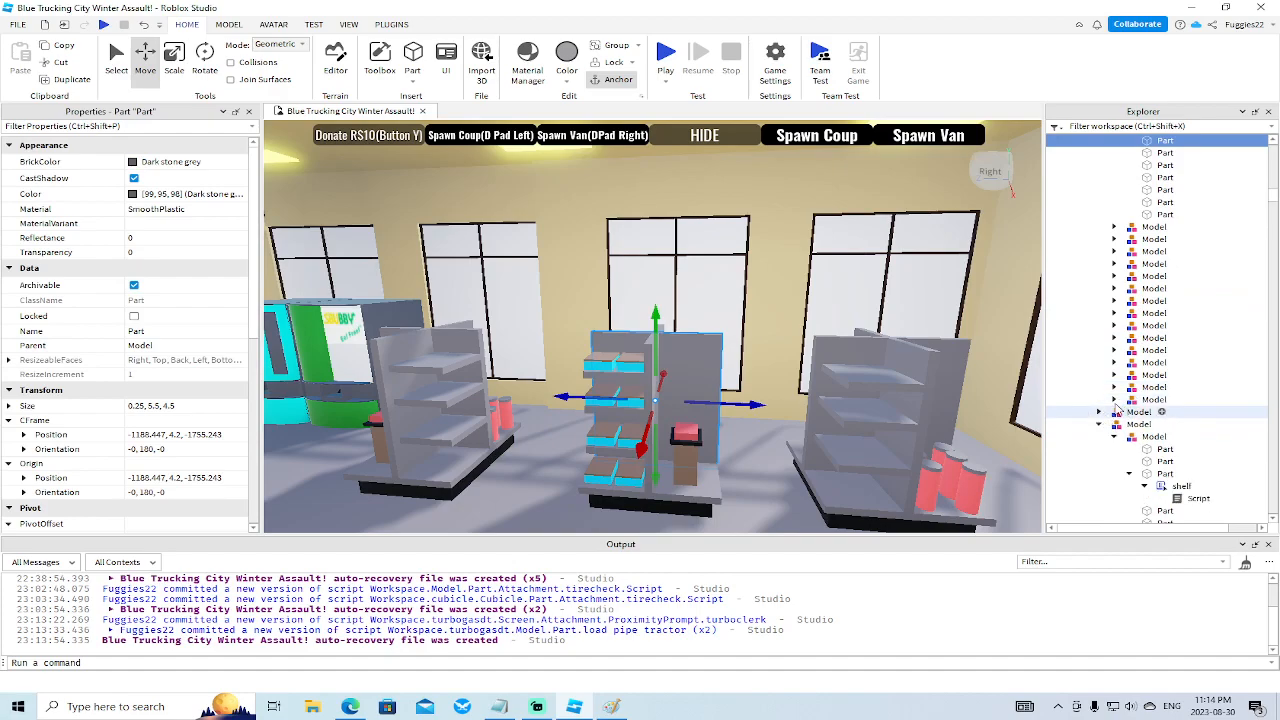
Expand all submodels listed under the stocked middle shelf to check their parts for prompts and scripts.
{"action": "left_click", "coordinate": [1115, 399]}
{"action": "left_click", "coordinate": [1115, 387]}
{"action": "left_click", "coordinate": [1115, 374]}
{"action": "left_click", "coordinate": [1115, 362]}
{"action": "left_click", "coordinate": [1114, 350]}
{"action": "left_click", "coordinate": [1114, 338]}
{"action": "left_click", "coordinate": [1114, 325]}
{"action": "left_click", "coordinate": [1114, 313]}
{"action": "left_click", "coordinate": [1114, 300]}
{"action": "left_click", "coordinate": [1114, 288]}
{"action": "left_click", "coordinate": [1114, 276]}
{"action": "left_click", "coordinate": [1114, 263]}
{"action": "left_click", "coordinate": [1114, 251]}
{"action": "left_click", "coordinate": [1114, 239]}
{"action": "left_click", "coordinate": [1114, 227]}
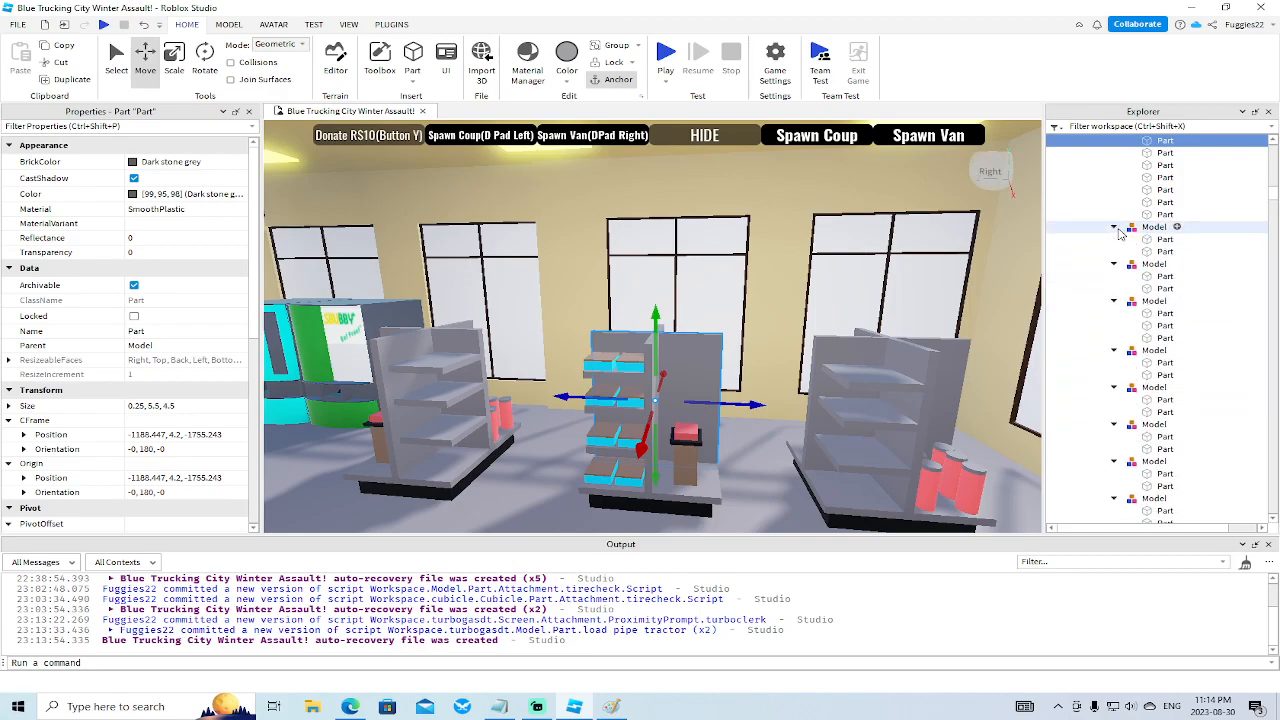
Collapse all the expanded submodels of the stocked middle shelf.
{"action": "left_click", "coordinate": [1114, 227]}
{"action": "left_click", "coordinate": [1114, 239]}
{"action": "left_click", "coordinate": [1114, 251]}
{"action": "left_click", "coordinate": [1114, 264]}
{"action": "left_click", "coordinate": [1114, 276]}
{"action": "left_click", "coordinate": [1114, 288]}
{"action": "left_click", "coordinate": [1114, 300]}
{"action": "left_click", "coordinate": [1114, 313]}
{"action": "left_click", "coordinate": [1114, 325]}
{"action": "left_click", "coordinate": [1114, 337]}
{"action": "left_click", "coordinate": [1114, 350]}
{"action": "left_click", "coordinate": [1114, 362]}
{"action": "left_click", "coordinate": [1114, 374]}
{"action": "left_click", "coordinate": [1114, 387]}
{"action": "left_click", "coordinate": [1114, 399]}
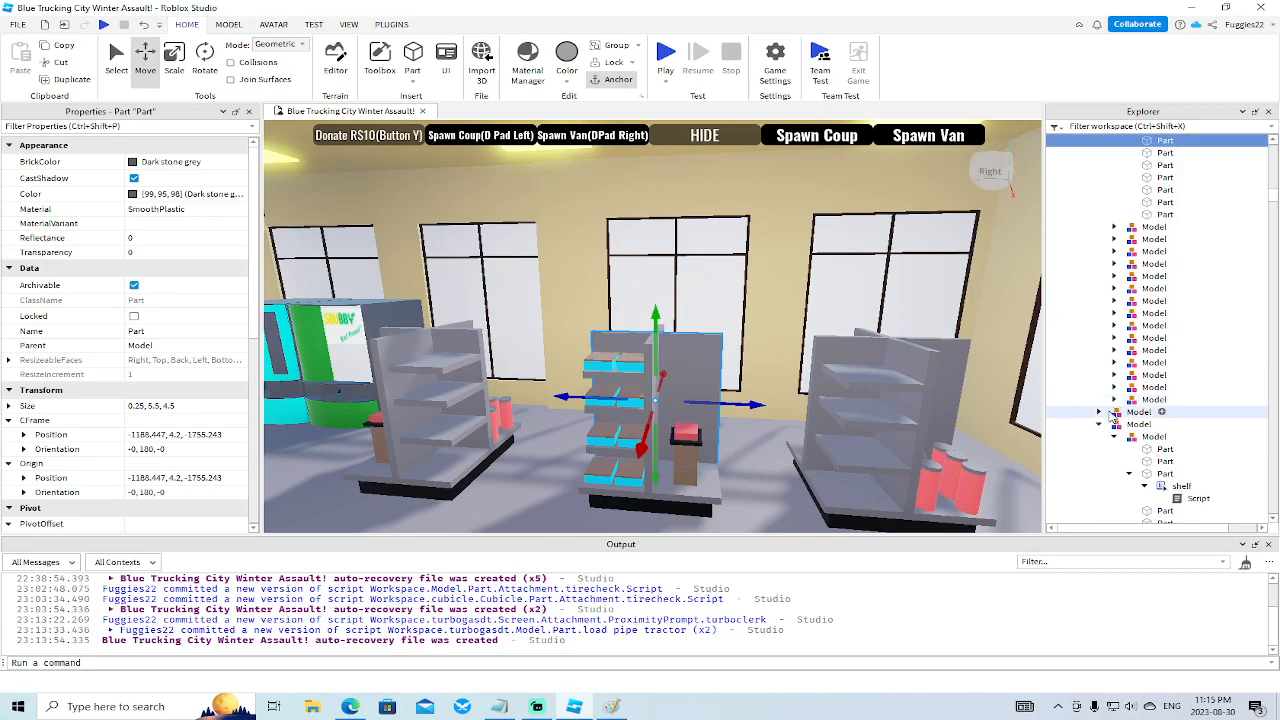
Select the model of the corner shelf unit with red canisters and open the script inside its shelf prompt.
{"action": "right_click_drag", "start_coordinate": [957, 399], "coordinate": [957, 406]}
{"action": "key", "text": "d"}
{"action": "left_click", "coordinate": [752, 318]}
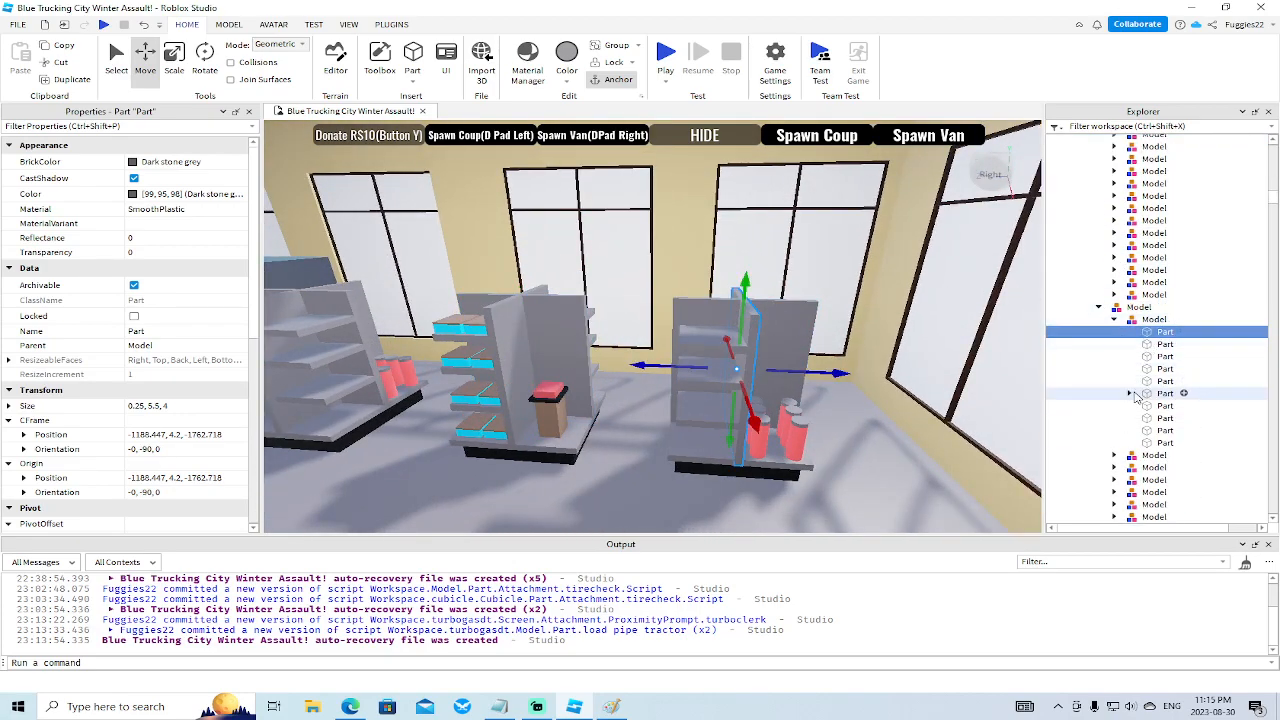
{"action": "left_click", "coordinate": [1138, 307]}
{"action": "mouse_move", "coordinate": [957, 432]}
{"action": "right_mouse_down"}
{"action": "mouse_move", "coordinate": [920, 435]}
{"action": "mouse_move", "coordinate": [934, 440]}
{"action": "right_mouse_up"}
{"action": "key", "text": "w"}
{"action": "double_click", "coordinate": [1200, 418]}
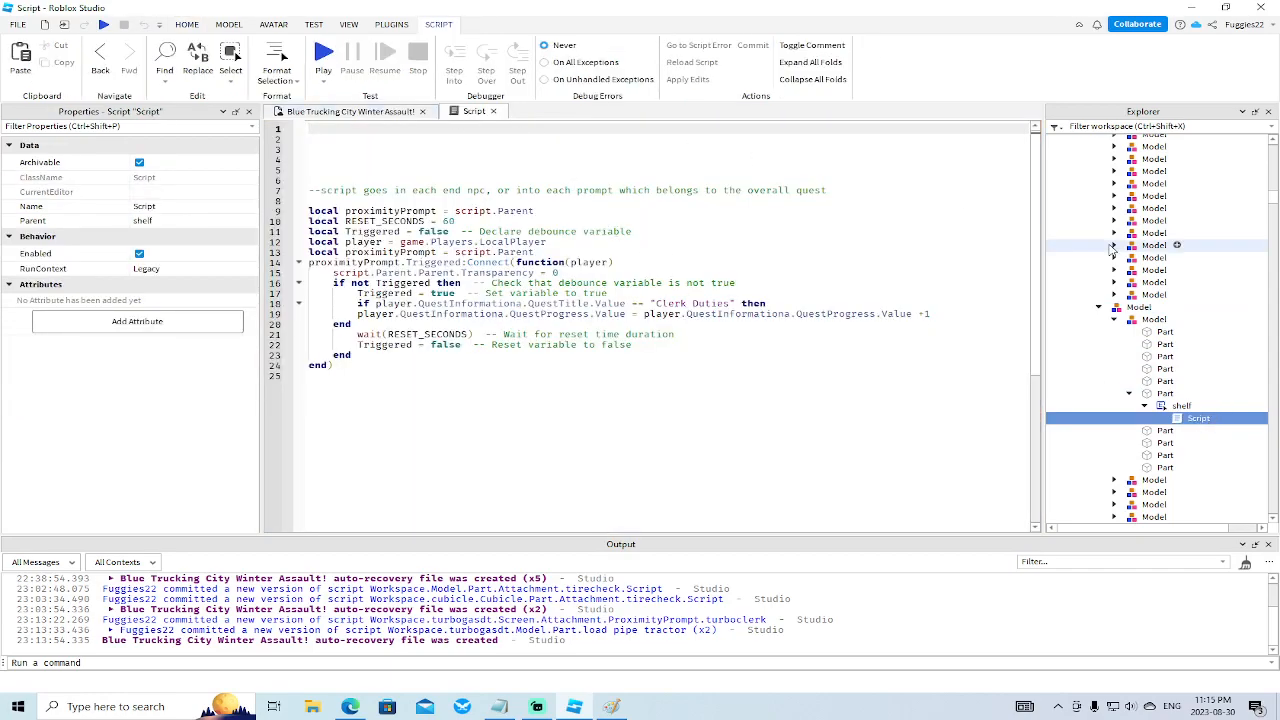
Open the turbogasclerk script from questfiles in ServerScriptService, leaving the burger quest script closed.
{"action": "left_click_drag", "start_coordinate": [1273, 203], "coordinate": [1273, 507]}
{"action": "scroll", "coordinate": [1159, 392], "scroll_direction": "up", "scroll_amount": 3}
{"action": "scroll", "coordinate": [1159, 392], "scroll_direction": "up", "scroll_amount": 5}
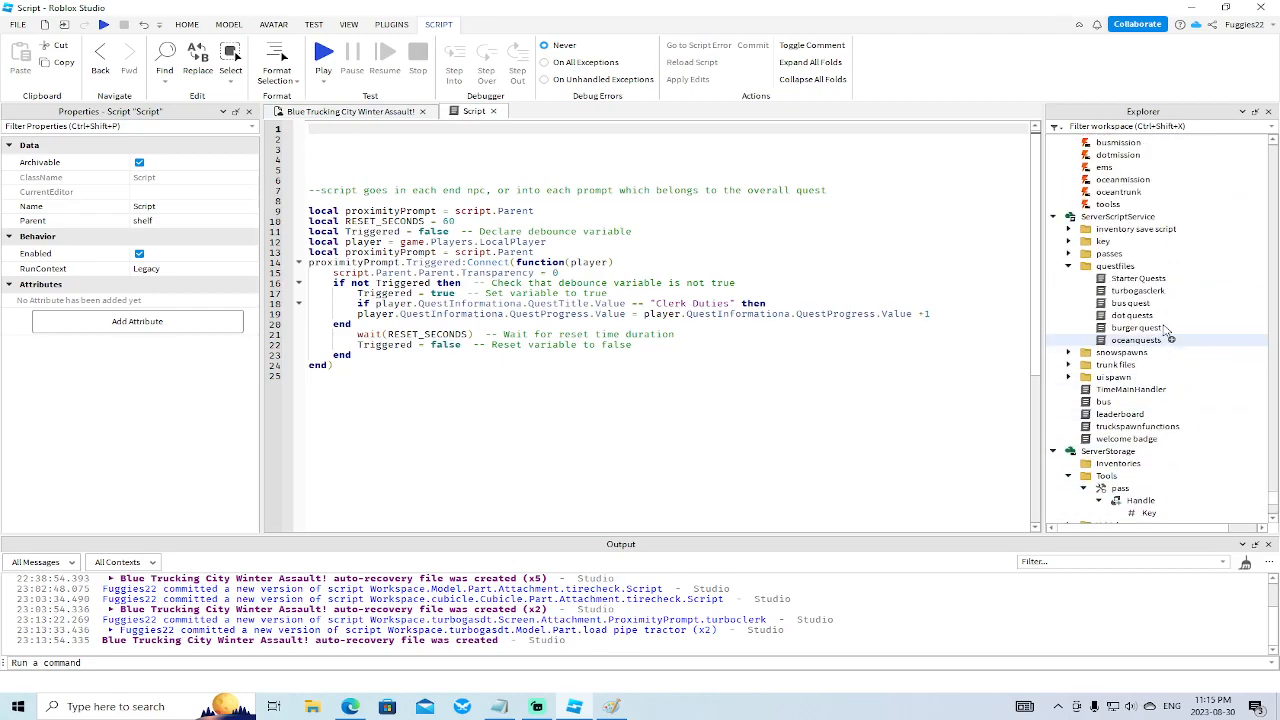
{"action": "double_click", "coordinate": [1140, 328]}
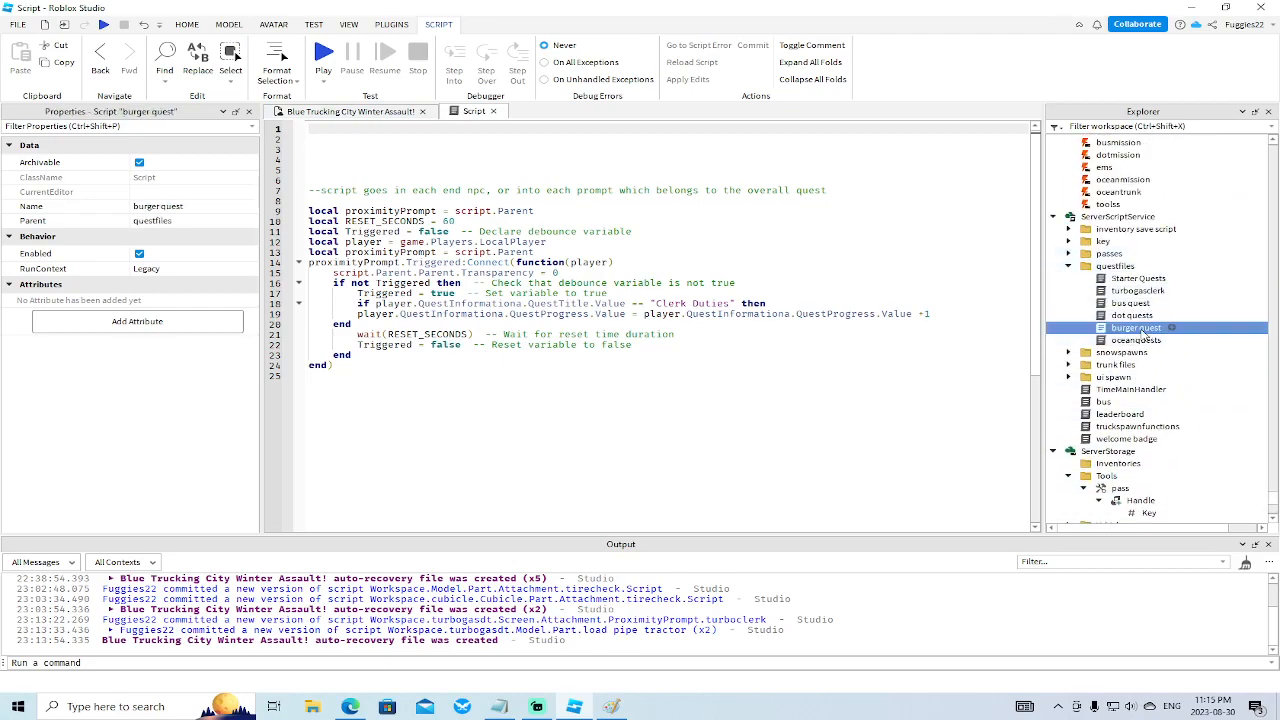
{"action": "double_click", "coordinate": [1137, 290]}
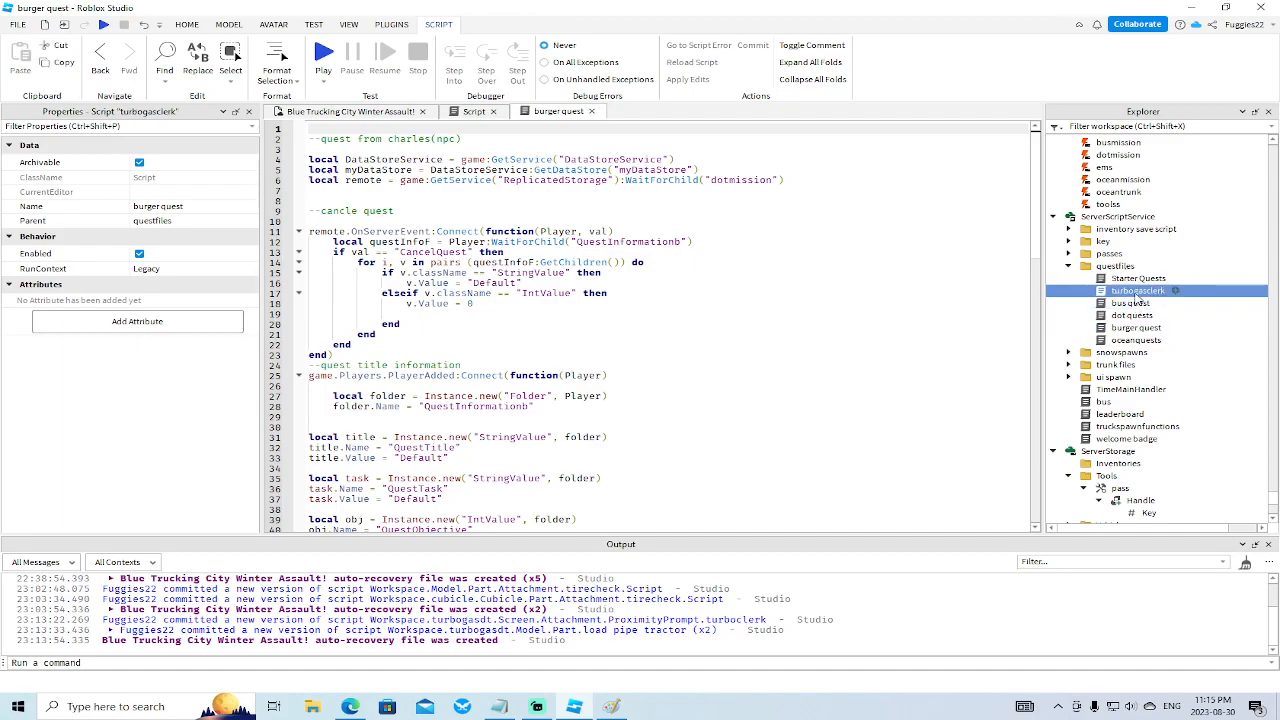
{"action": "left_click", "coordinate": [592, 112]}
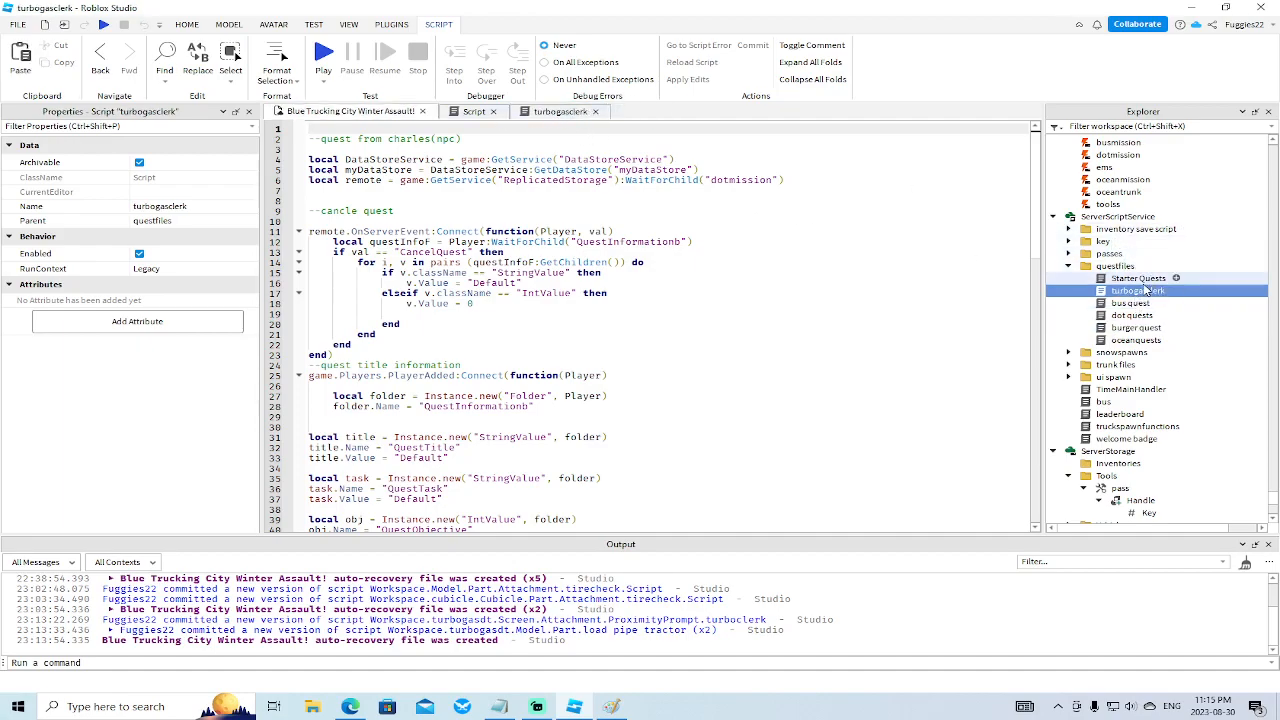
Compare the shelf script with turbogasclerk and examine the quest title condition in turbogasclerk.
{"action": "left_click", "coordinate": [472, 113]}
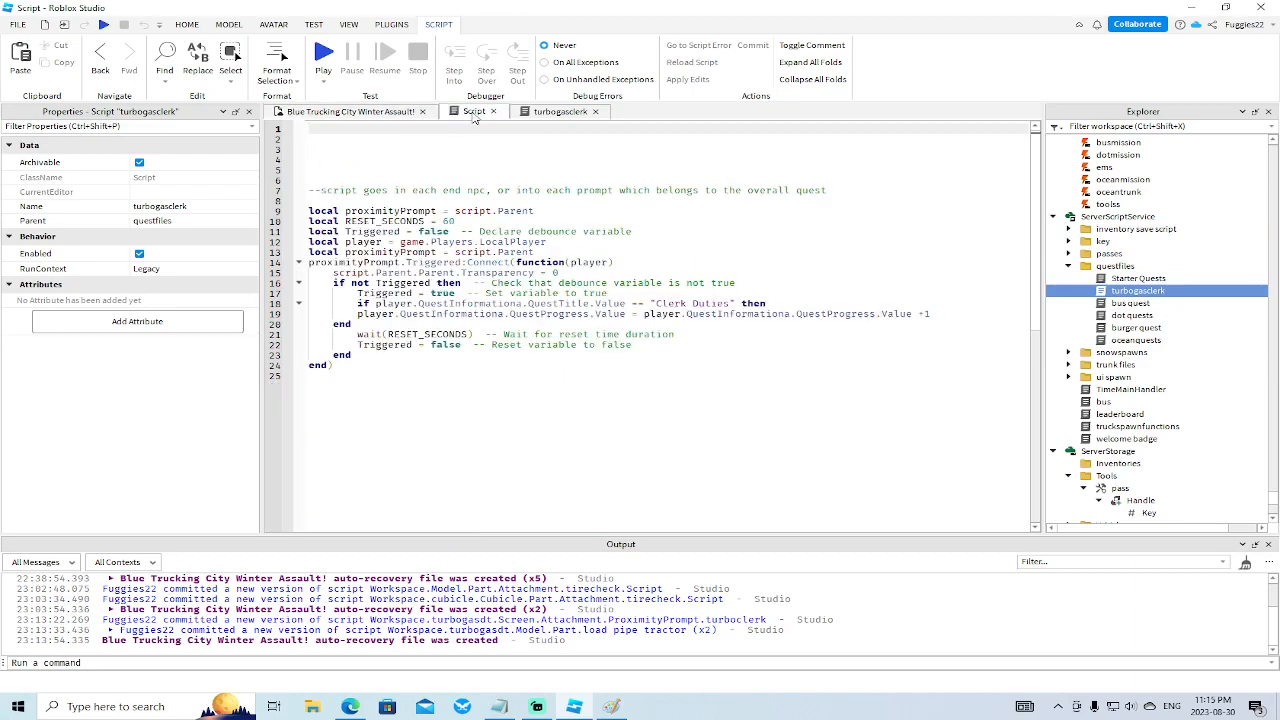
{"action": "left_click", "coordinate": [556, 112]}
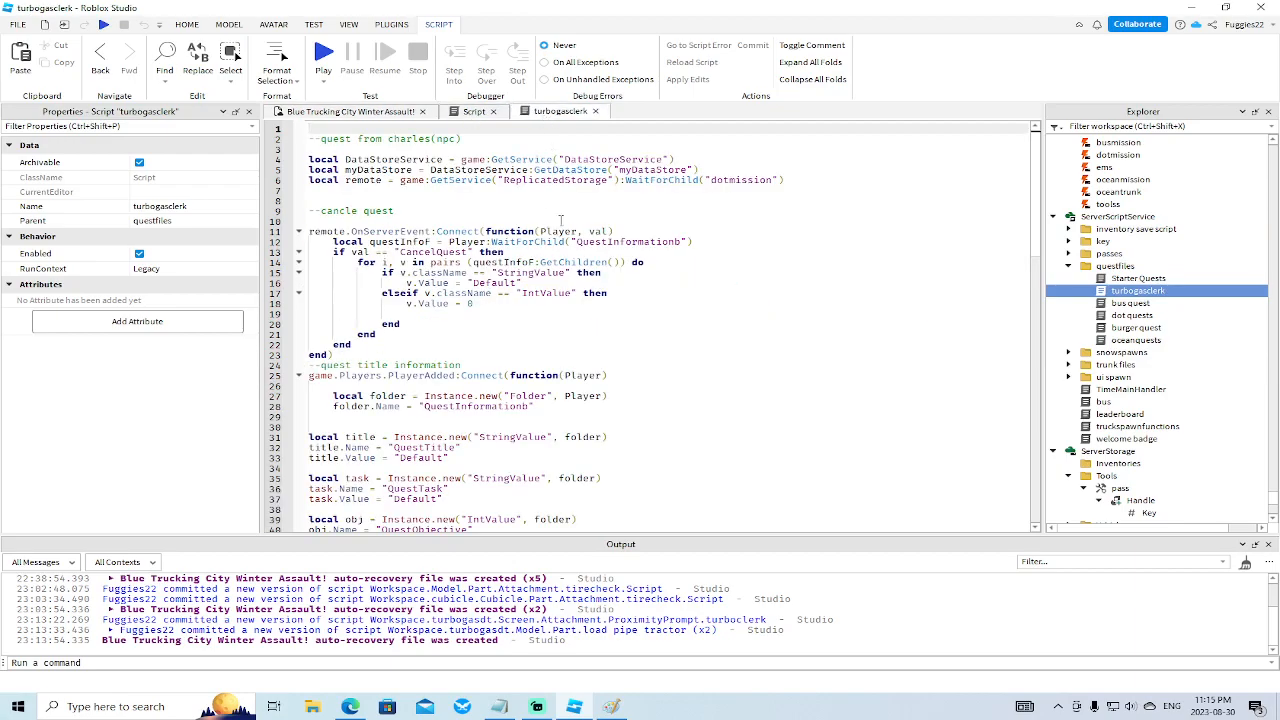
{"action": "scroll", "coordinate": [561, 220], "scroll_direction": "down", "scroll_amount": 2}
{"action": "scroll", "coordinate": [561, 220], "scroll_direction": "up", "scroll_amount": 2}
{"action": "scroll", "coordinate": [581, 221], "scroll_direction": "down", "scroll_amount": 14}
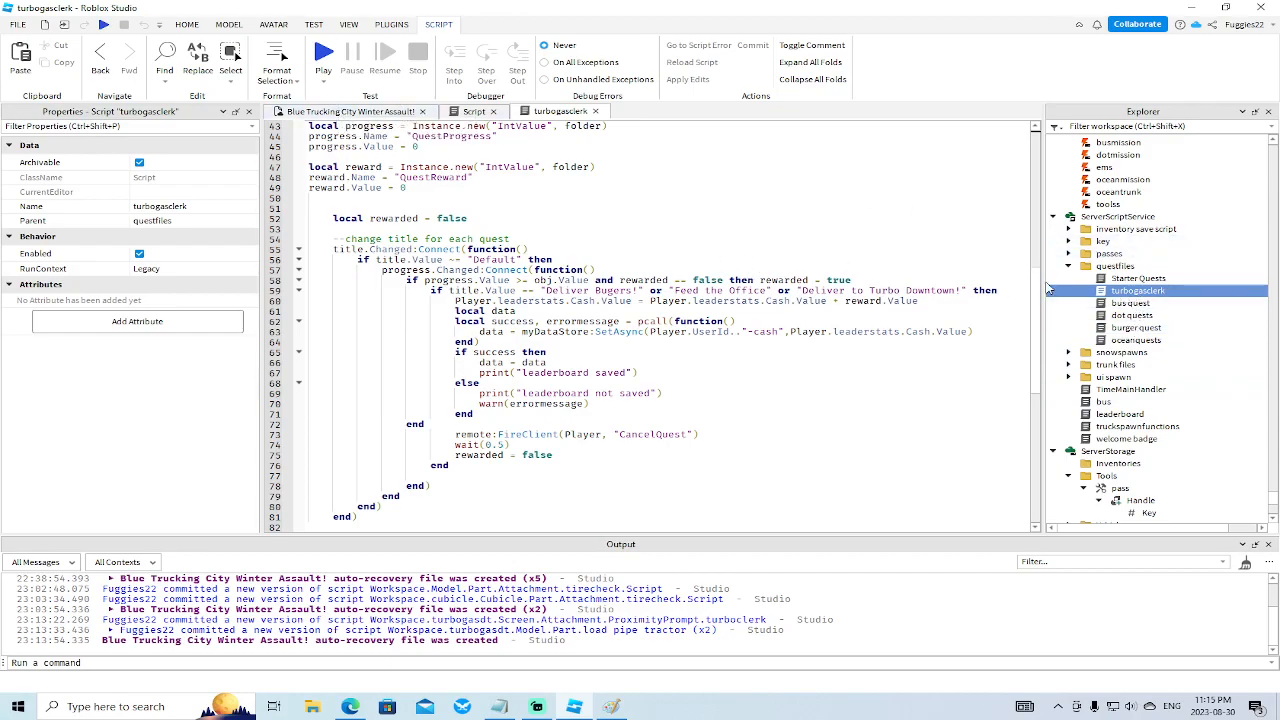
Select the Log In screen on the store's brick column and expand its contents in the hierarchy.
{"action": "left_click", "coordinate": [345, 111]}
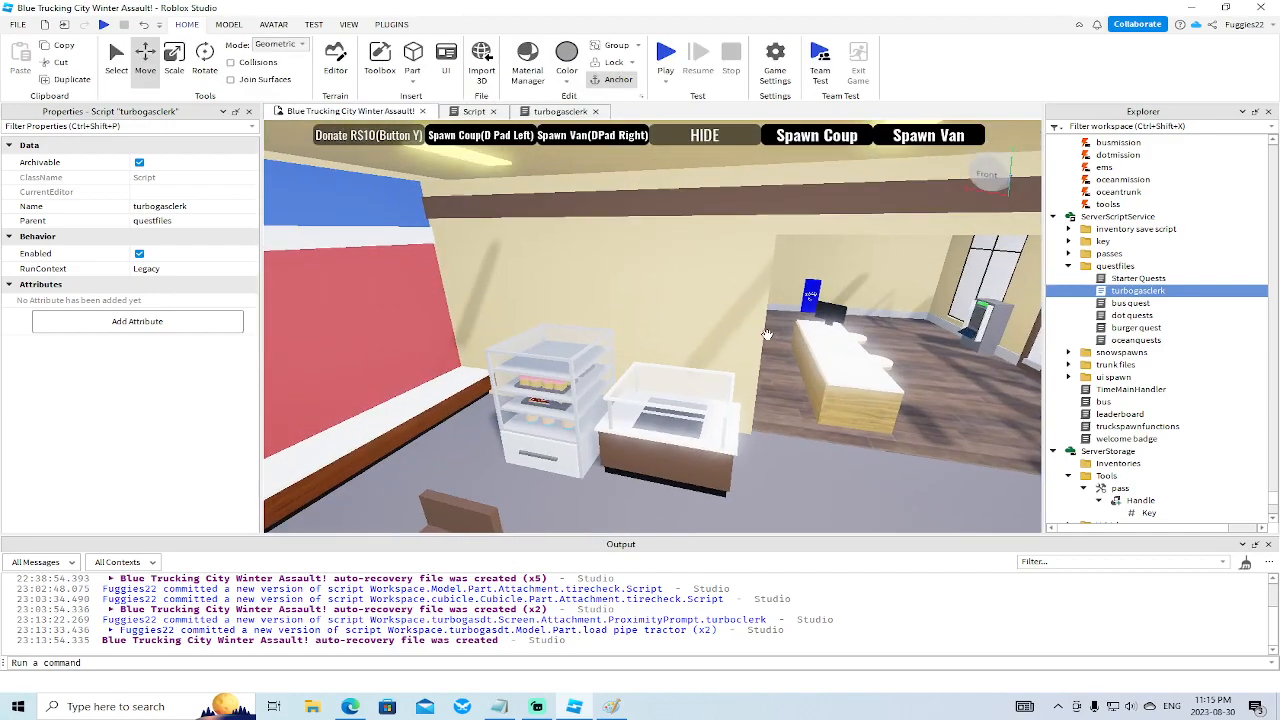
{"action": "right_click_drag", "start_coordinate": [760, 332], "coordinate": [763, 334]}
{"action": "scroll", "coordinate": [763, 334], "scroll_direction": "up", "scroll_amount": 5}
{"action": "left_click", "coordinate": [740, 412]}
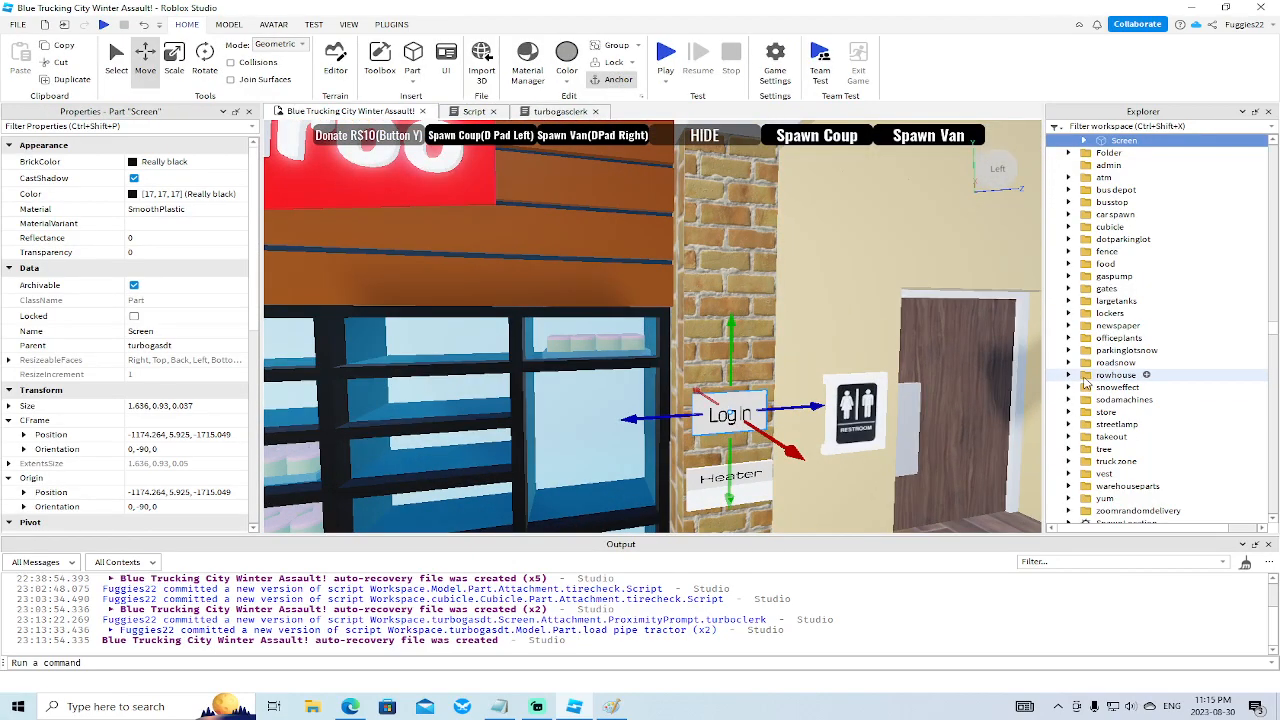
{"action": "scroll", "coordinate": [1133, 273], "scroll_direction": "up", "scroll_amount": 2}
{"action": "left_click", "coordinate": [1083, 210]}
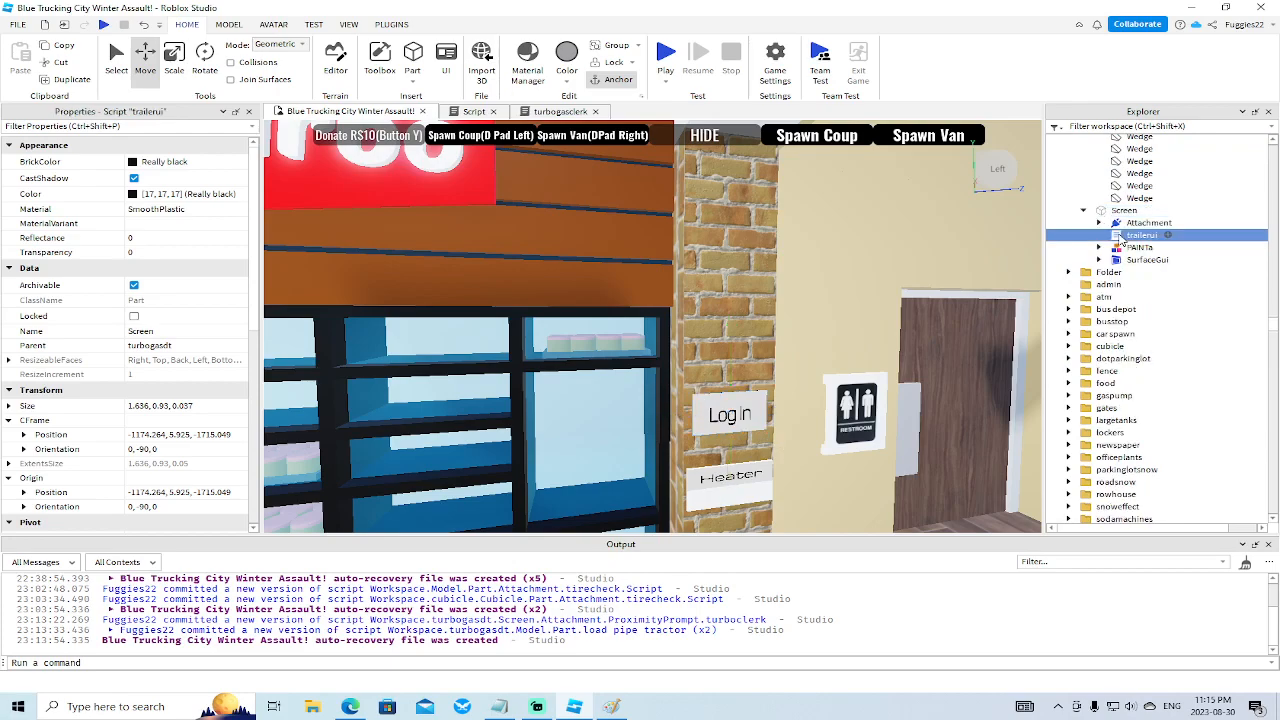
Check the screen's trailerui script, open the turboclerk script under its ProximityPrompt, and close trailerui.
{"action": "double_click", "coordinate": [1141, 235]}
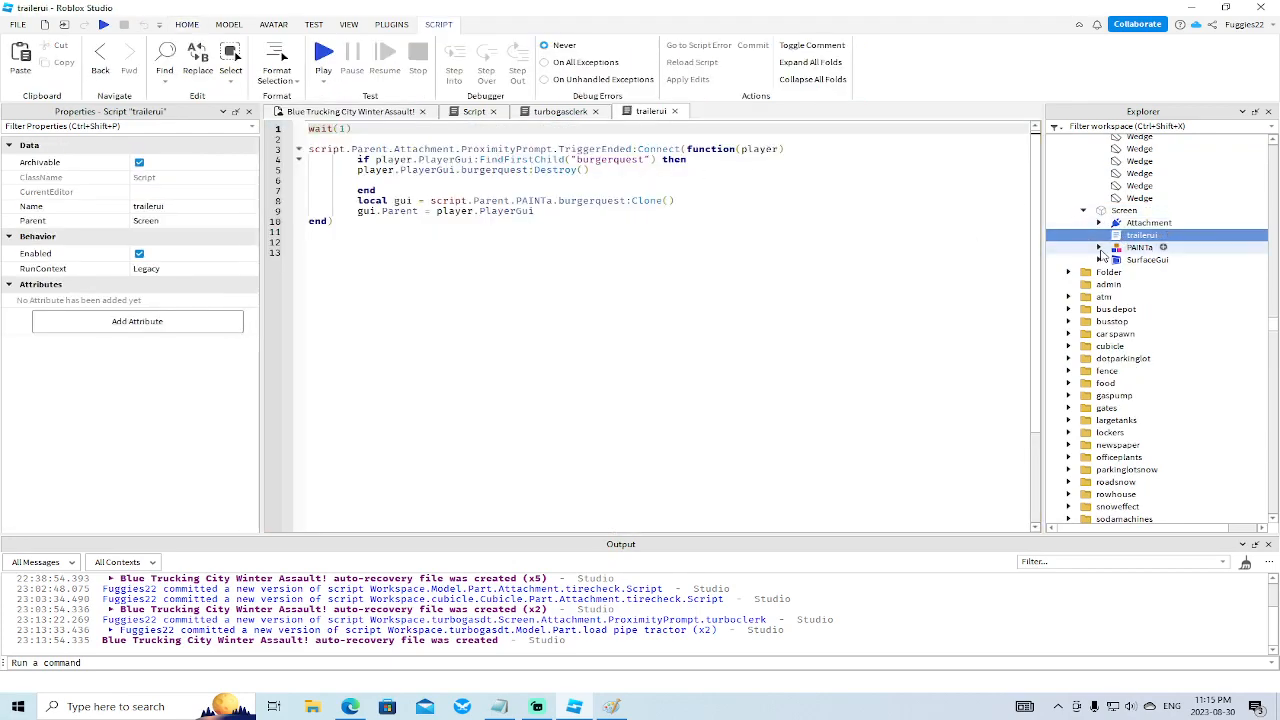
{"action": "left_click", "coordinate": [1099, 247]}
{"action": "left_click", "coordinate": [1099, 248]}
{"action": "left_click", "coordinate": [1099, 222]}
{"action": "left_click", "coordinate": [1115, 235]}
{"action": "double_click", "coordinate": [1165, 247]}
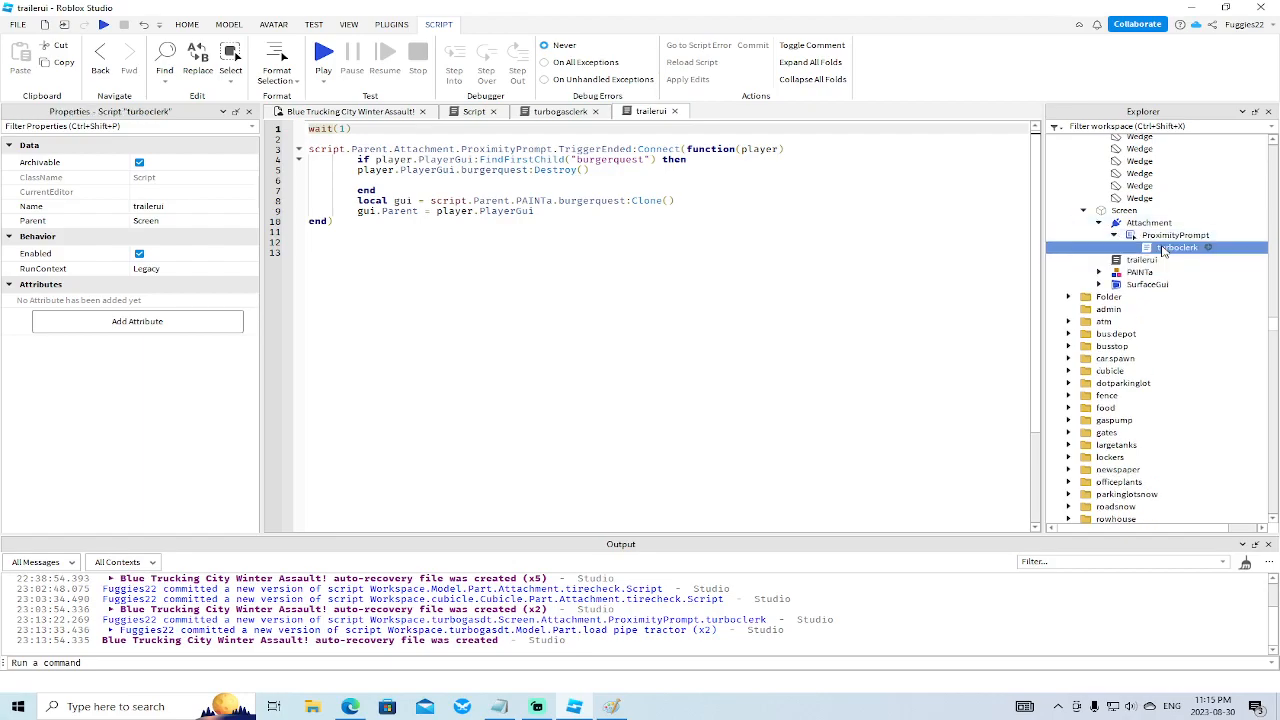
{"action": "left_click", "coordinate": [674, 111]}
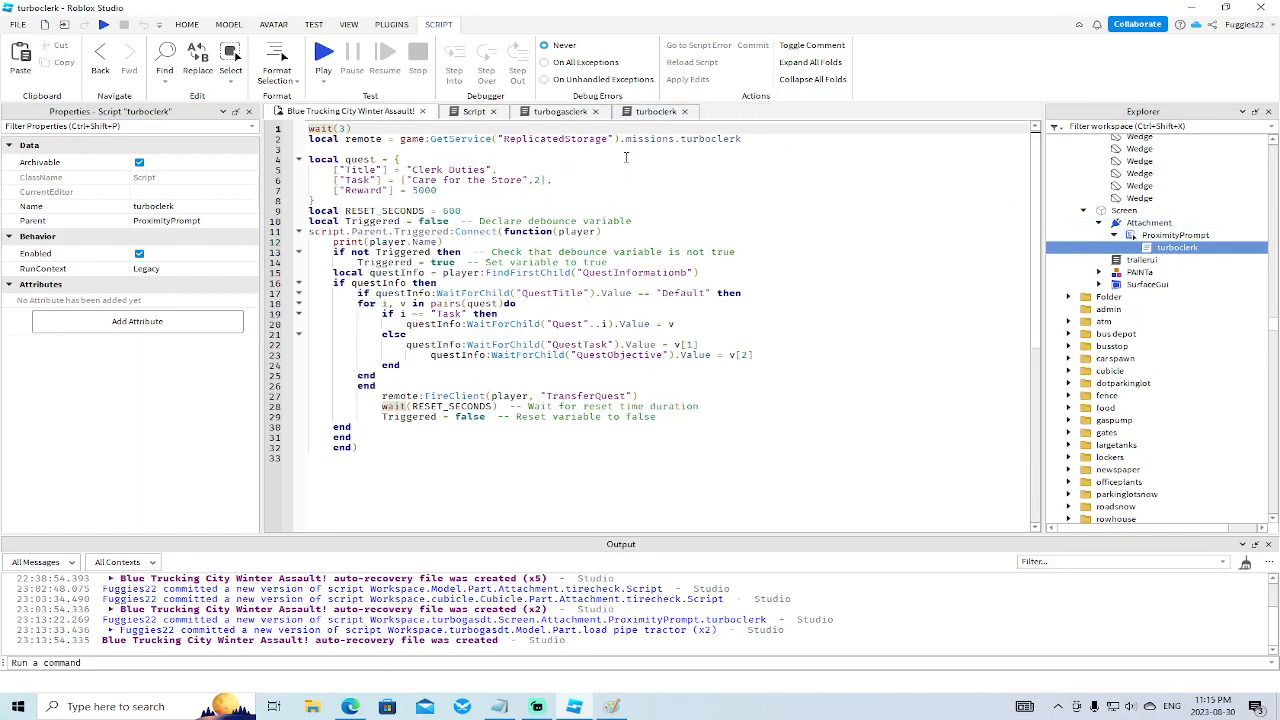
Replace the three delivery quest titles in turbogasclerk's title condition with "Clerk Duties", copied from the turboclerk script.
{"action": "left_click_drag", "start_coordinate": [406, 165], "coordinate": [466, 167]}
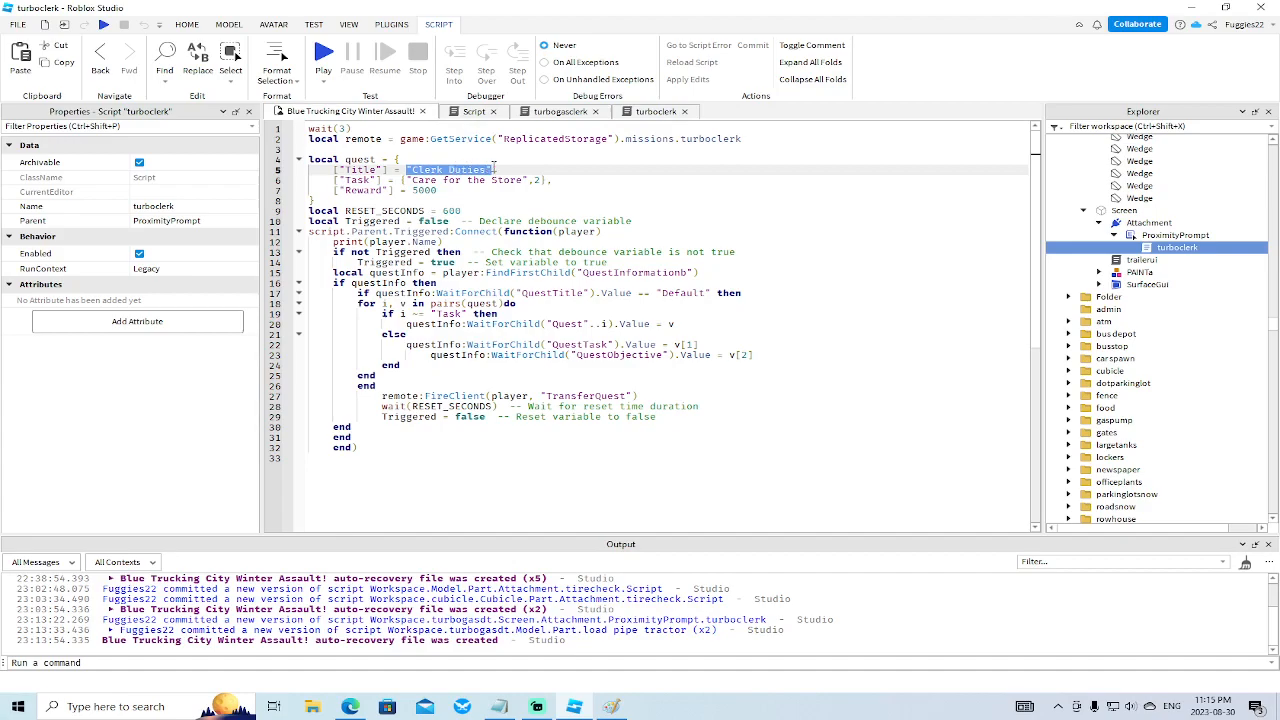
{"action": "left_click", "coordinate": [558, 112]}
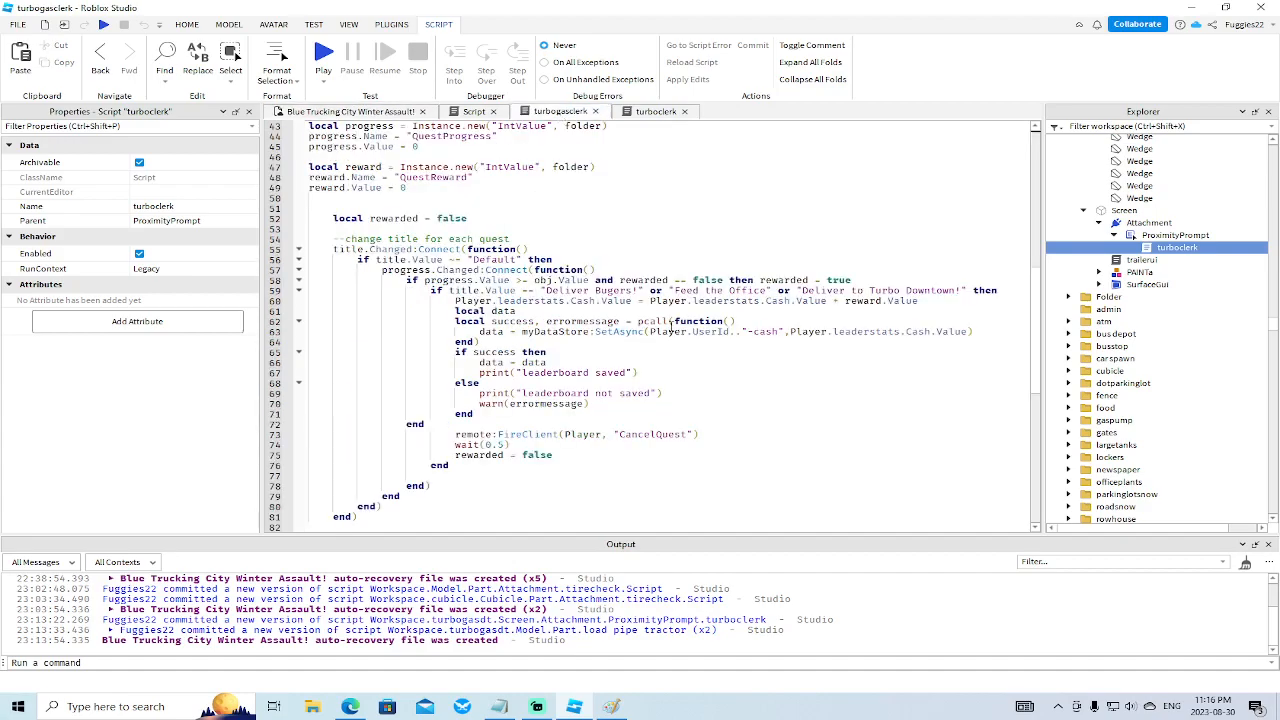
{"action": "left_click_drag", "start_coordinate": [542, 290], "coordinate": [563, 291]}
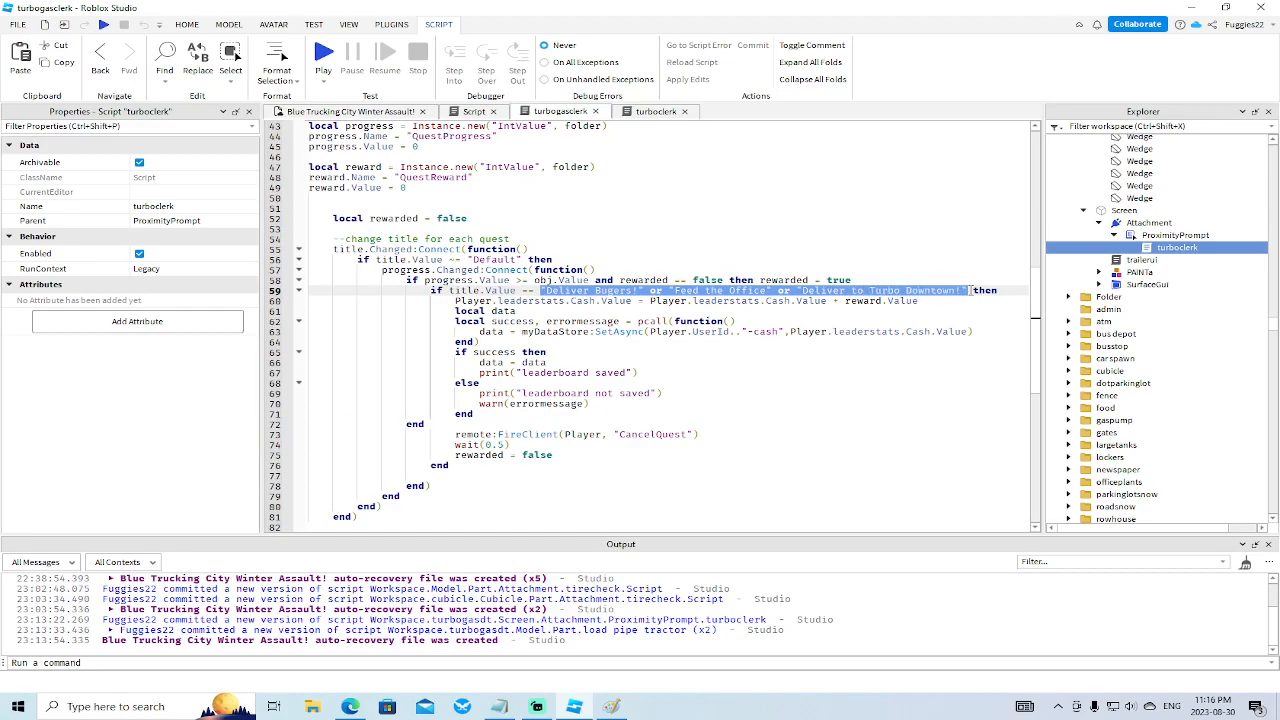
{"action": "type", "text": "\"Clerk Duties\""}
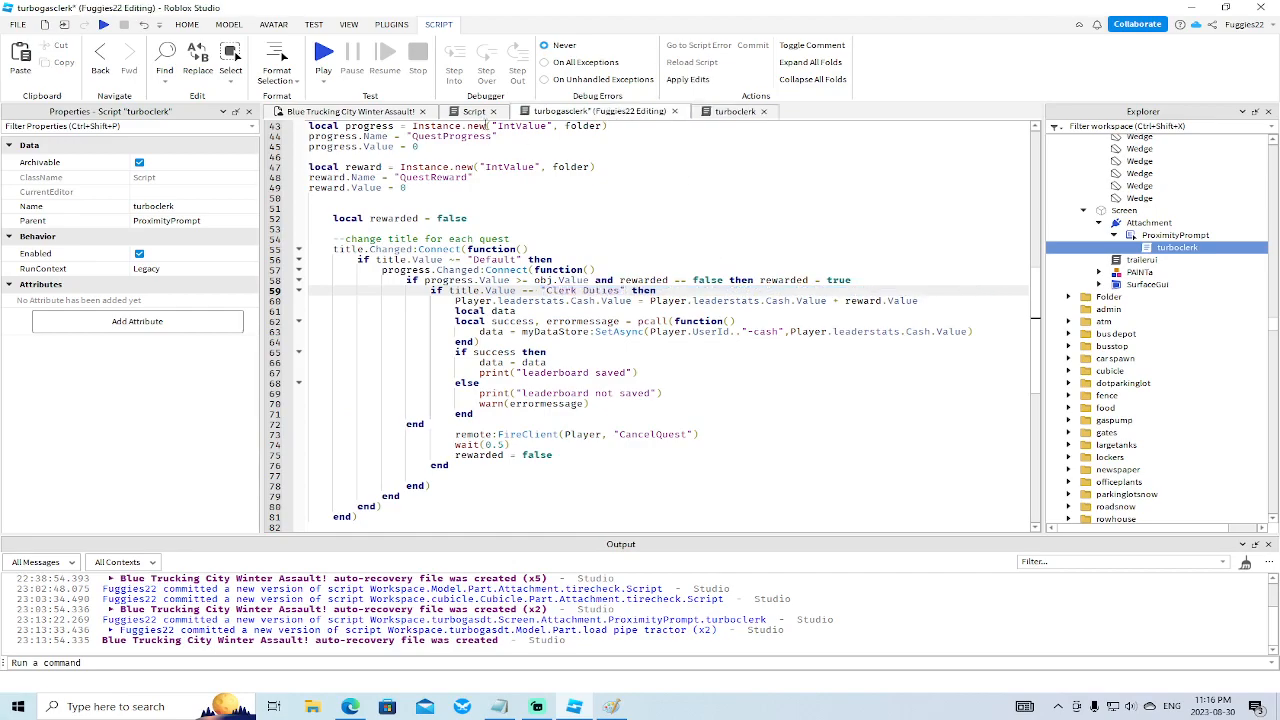
Find the part holding the tirecheck prompt in the store model and open the prompt's script.
{"action": "left_click", "coordinate": [474, 112]}
{"action": "left_click", "coordinate": [378, 112]}
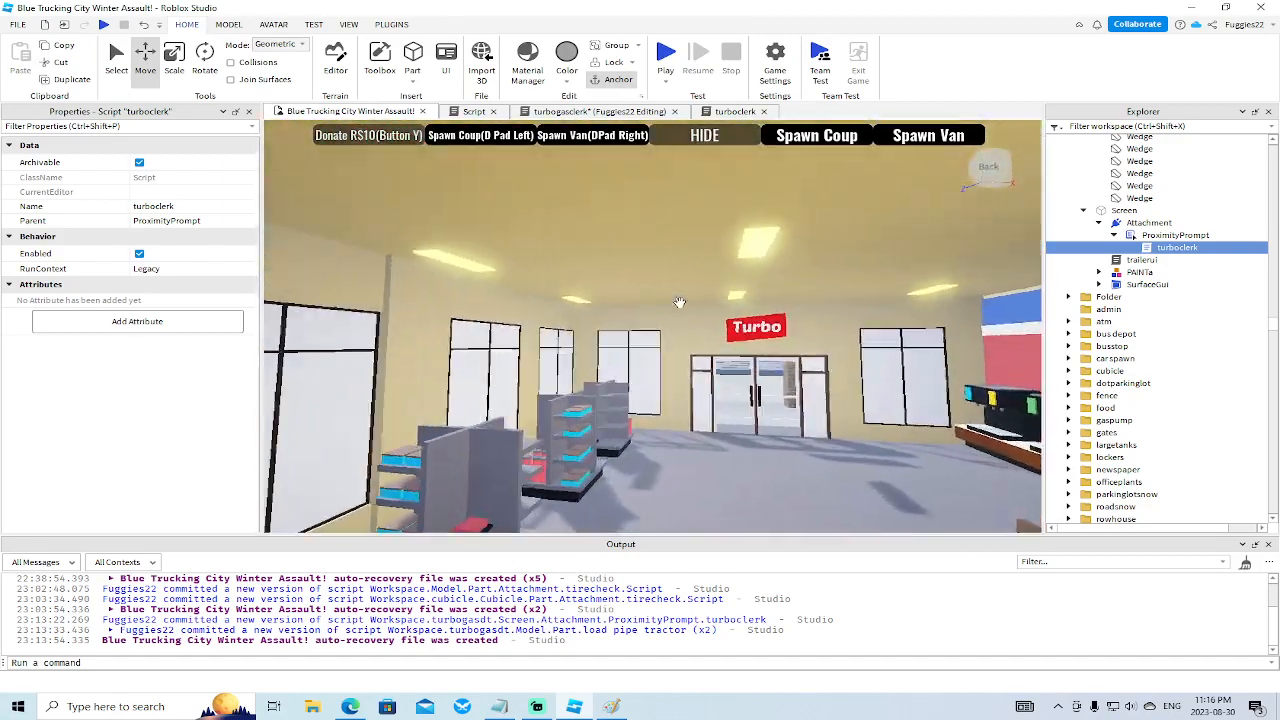
{"action": "right_click_drag", "start_coordinate": [680, 302], "coordinate": [680, 302]}
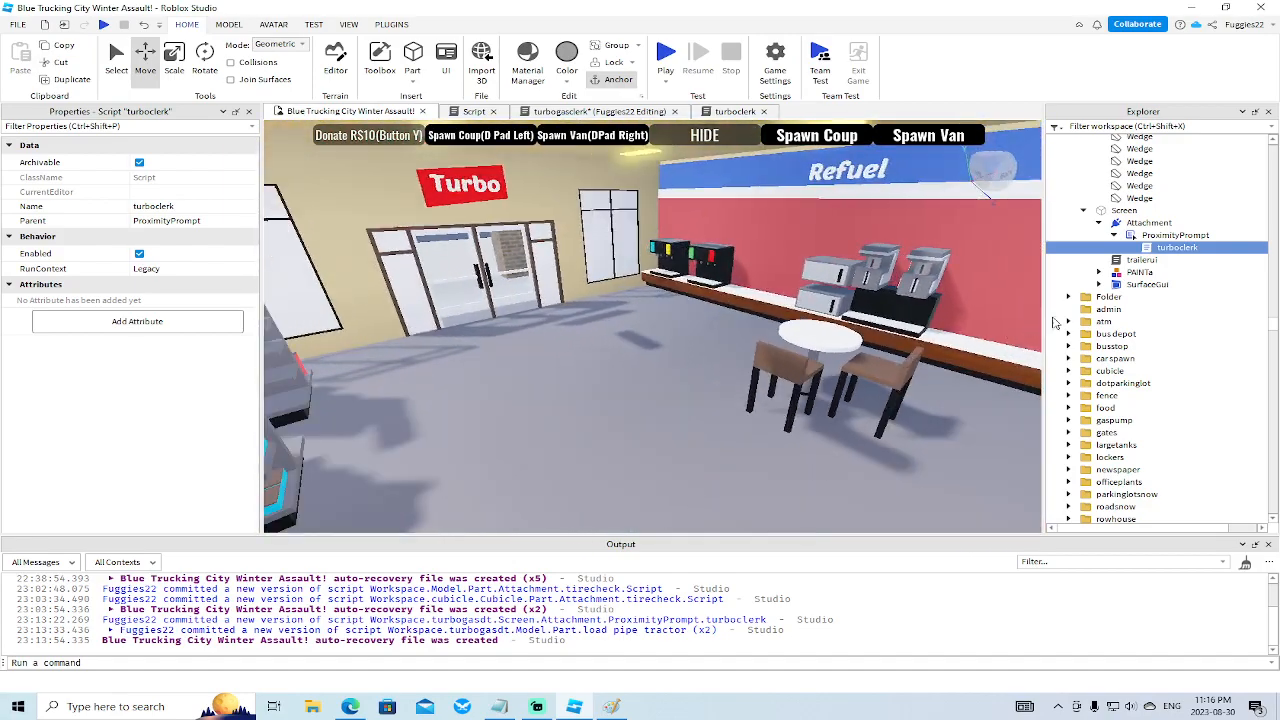
{"action": "scroll", "coordinate": [1122, 312], "scroll_direction": "up", "scroll_amount": 4}
{"action": "scroll", "coordinate": [1125, 360], "scroll_direction": "up", "scroll_amount": 5}
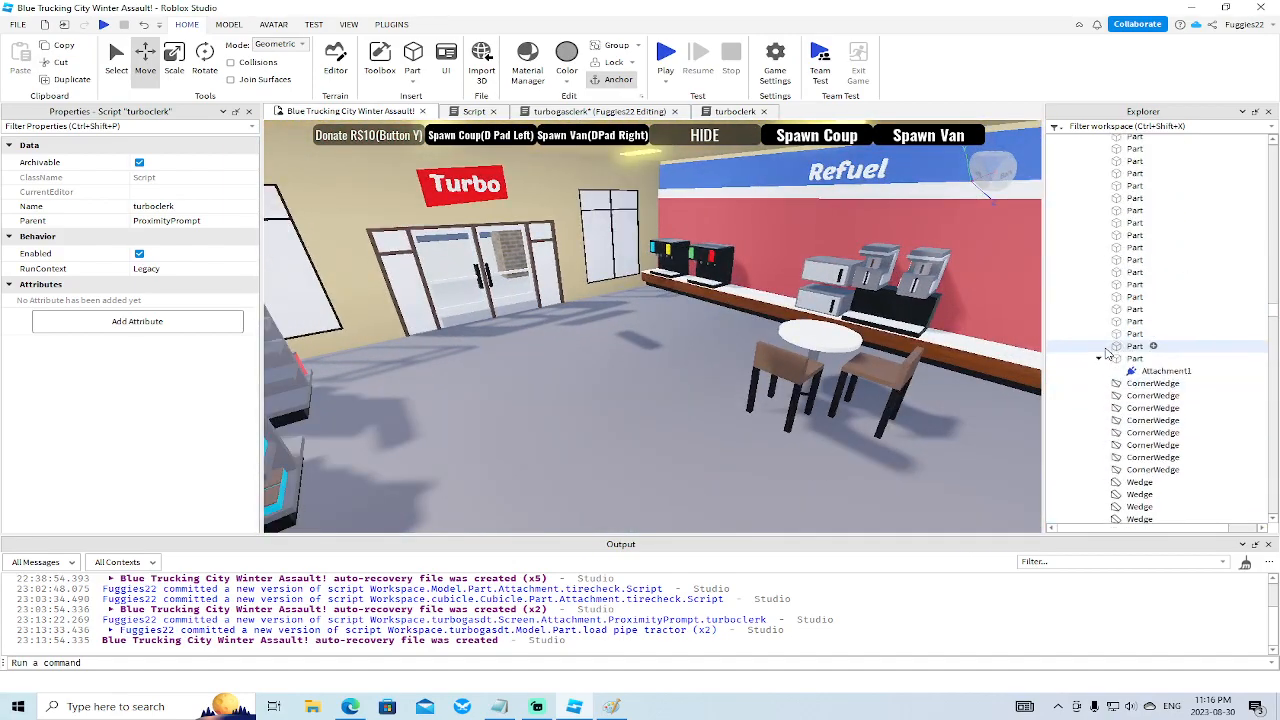
{"action": "scroll", "coordinate": [1135, 374], "scroll_direction": "up", "scroll_amount": 6}
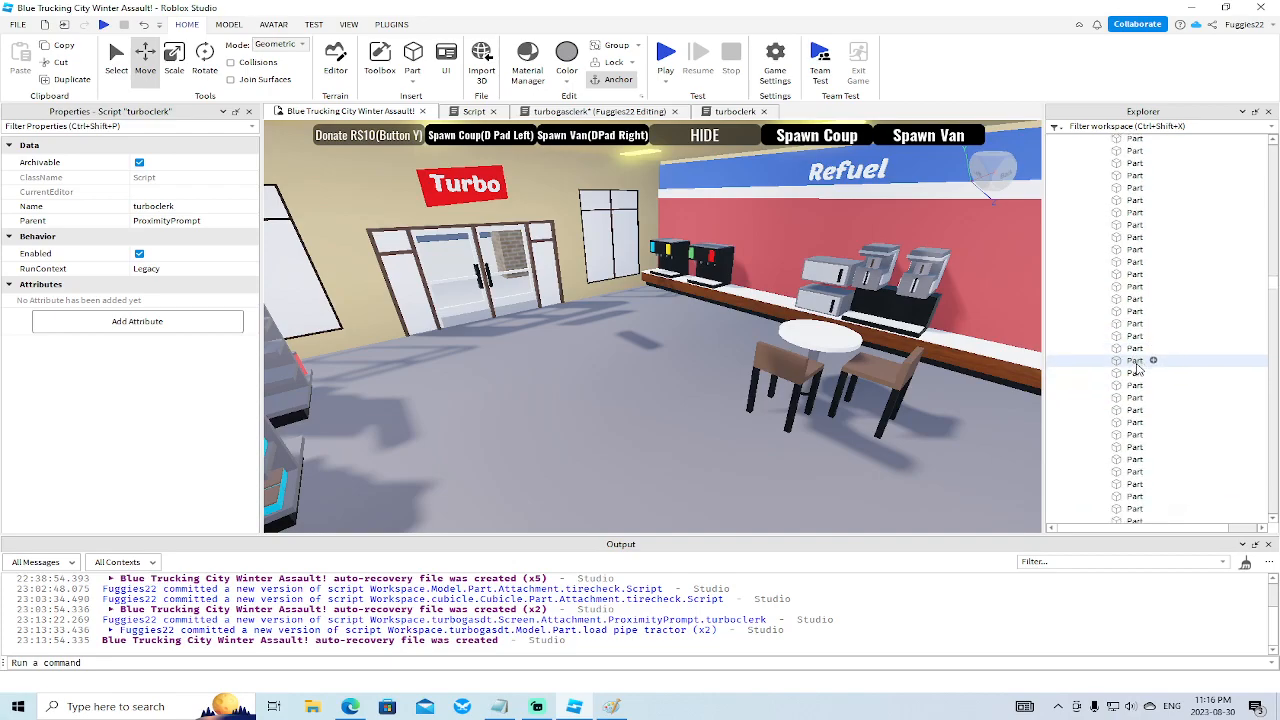
{"action": "scroll", "coordinate": [1136, 368], "scroll_direction": "up", "scroll_amount": 4}
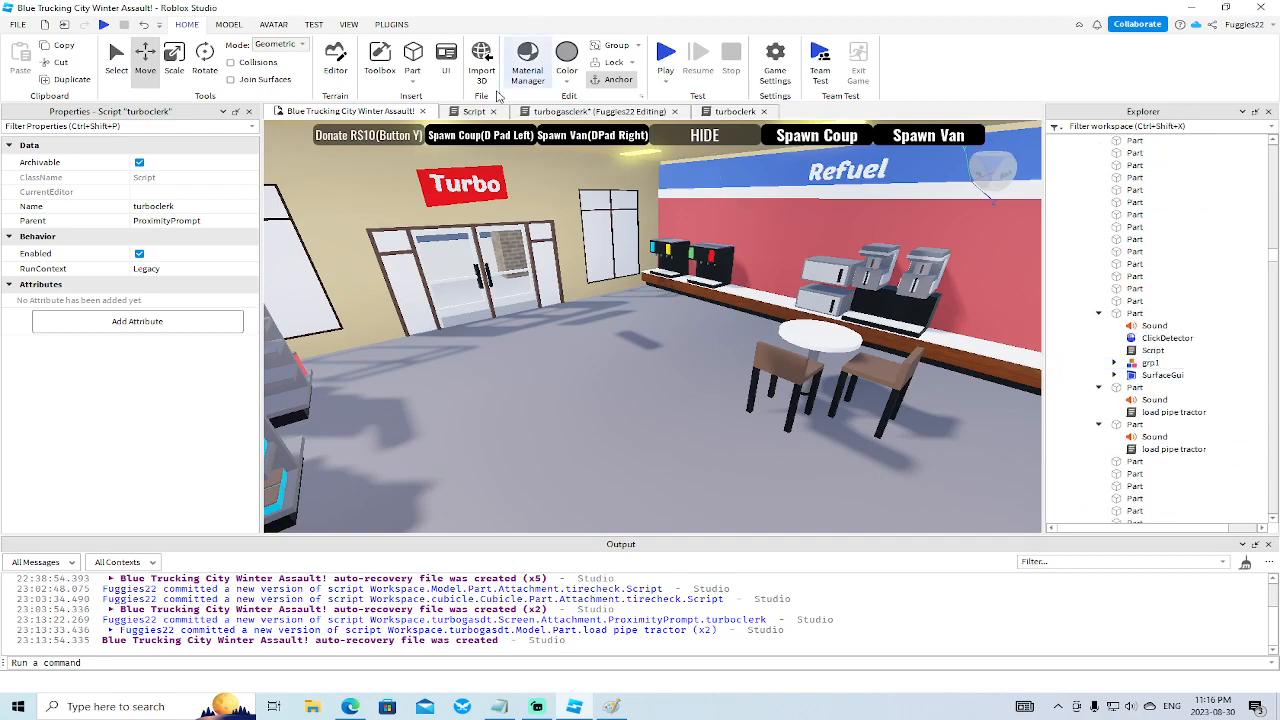
{"action": "scroll", "coordinate": [1216, 294], "scroll_direction": "up", "scroll_amount": 7}
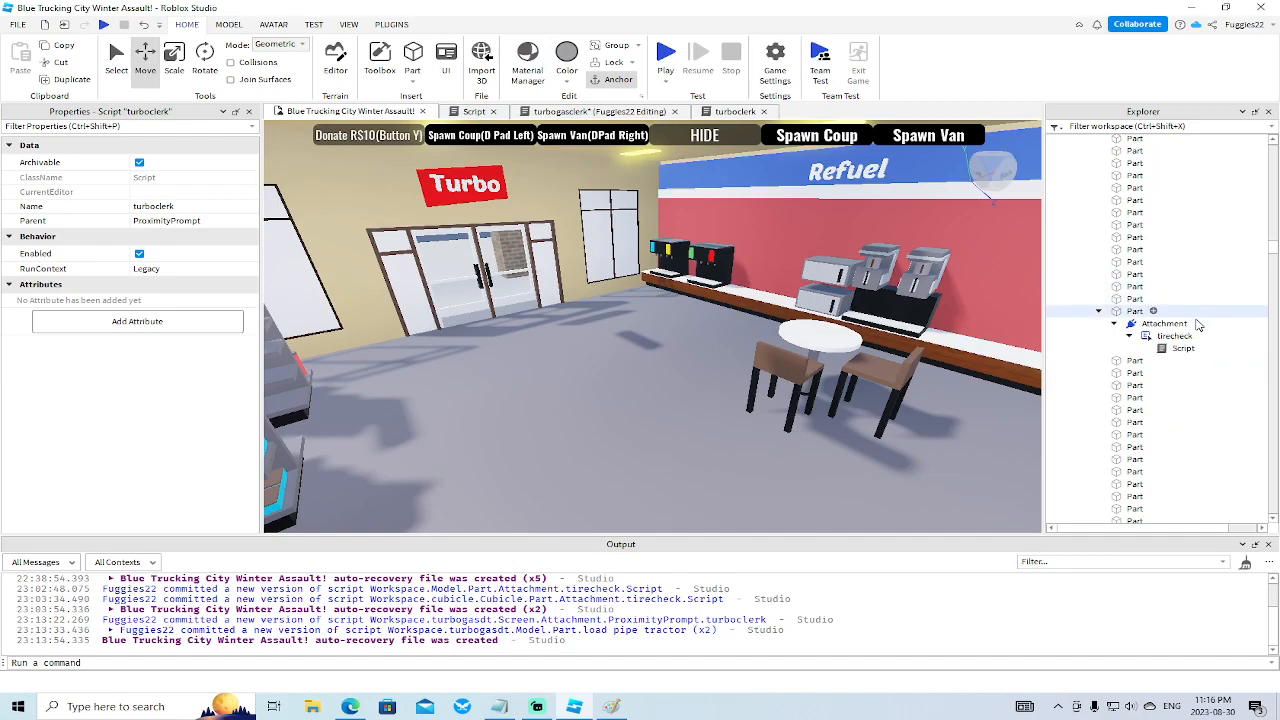
{"action": "double_click", "coordinate": [1175, 349]}
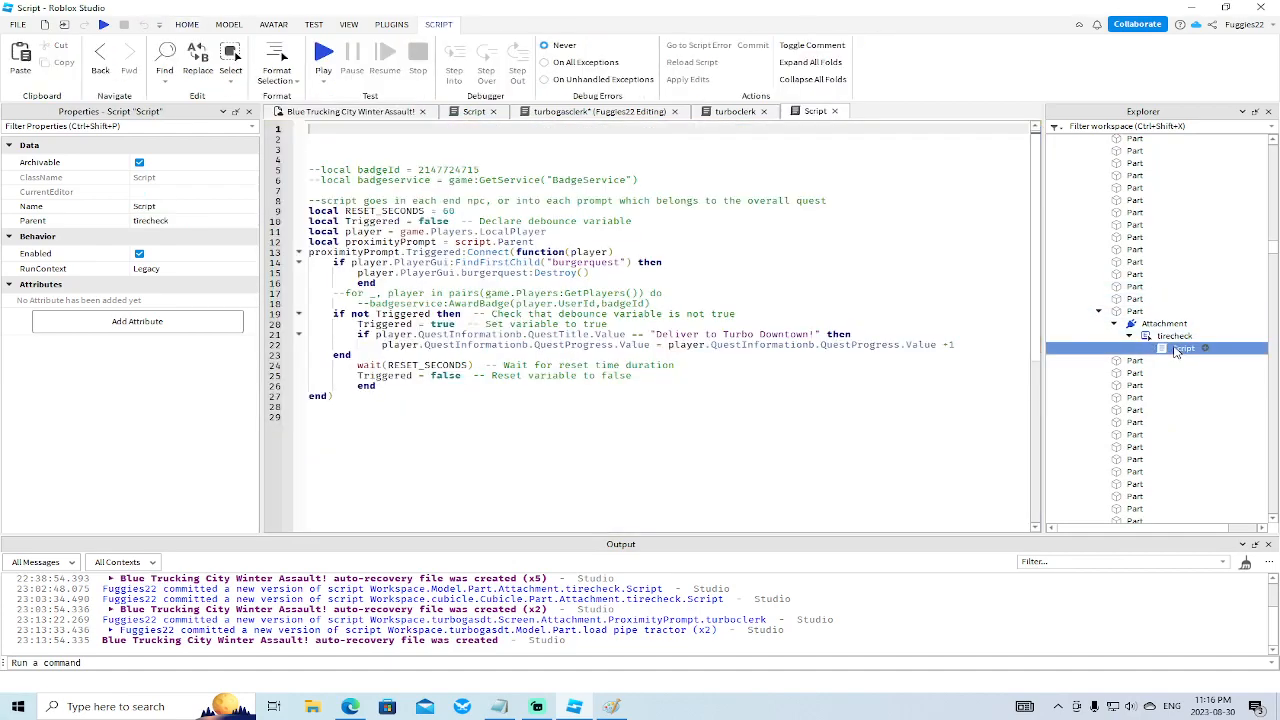
Replace the "Deliver to Turbo Downtown!" quest title in the tirecheck prompt script's condition with "Clerk Duties".
{"action": "left_click", "coordinate": [552, 115]}
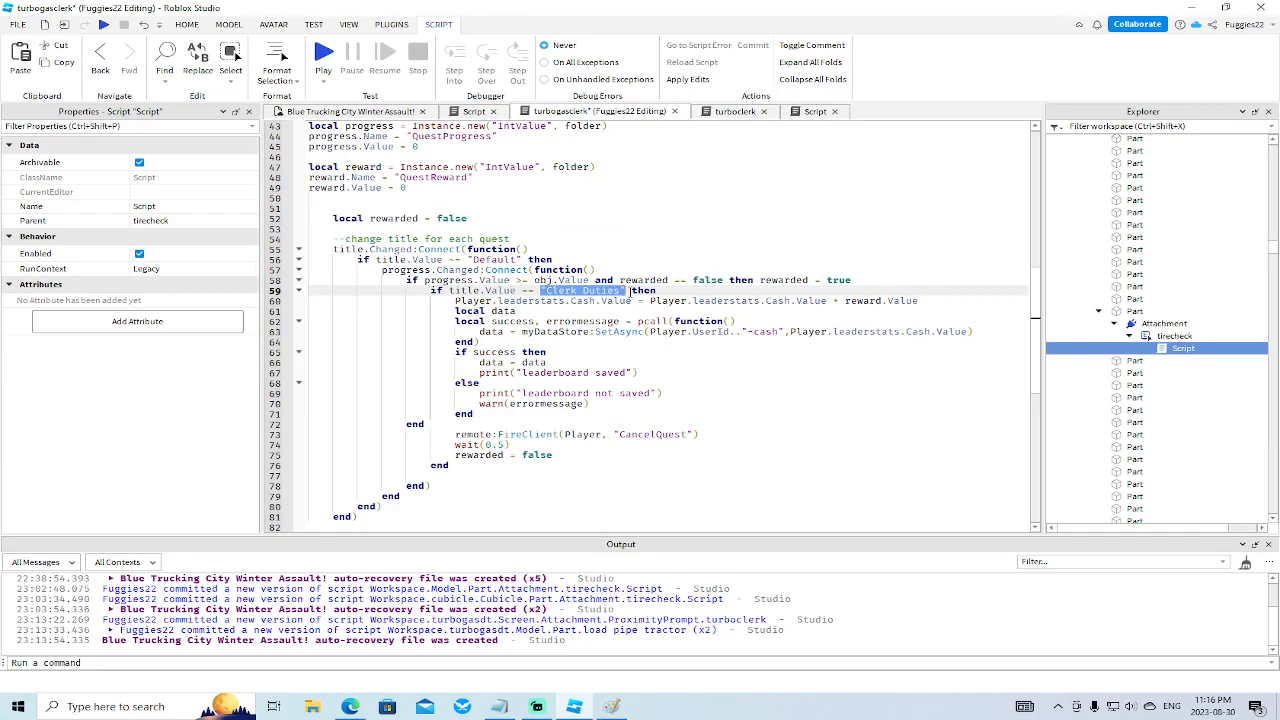
{"action": "left_click", "coordinate": [473, 113]}
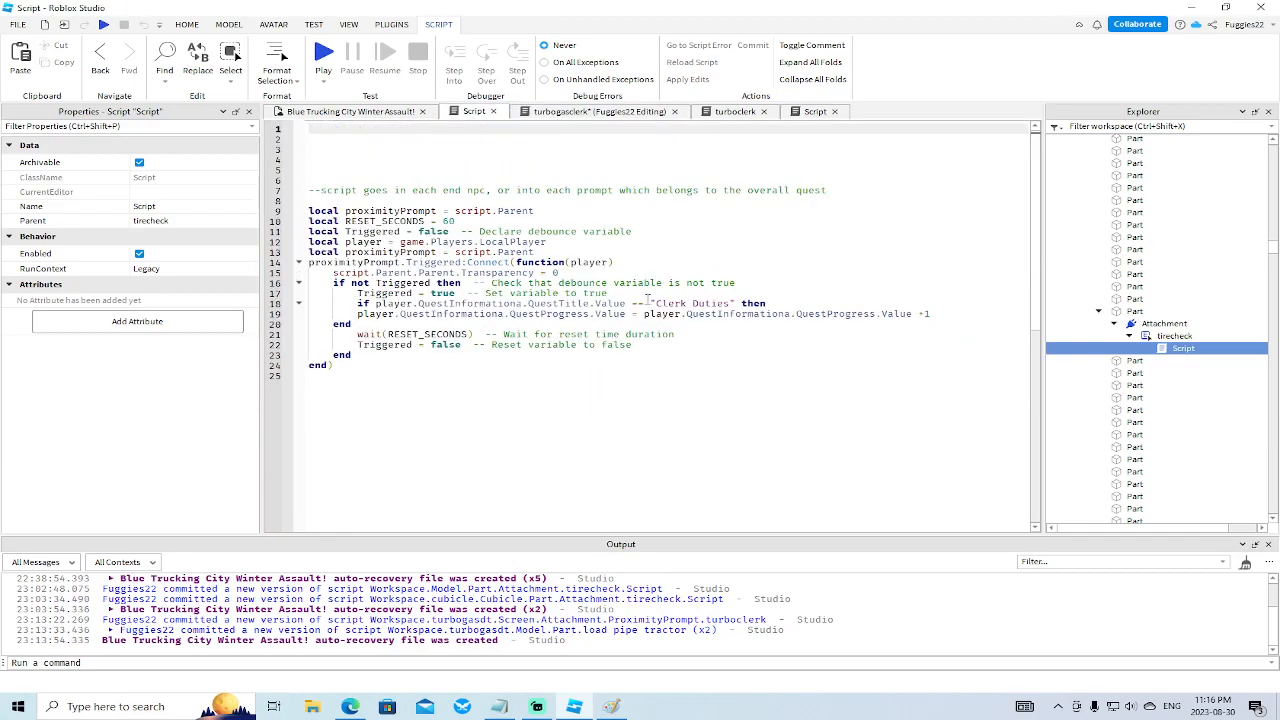
{"action": "left_click", "coordinate": [797, 113]}
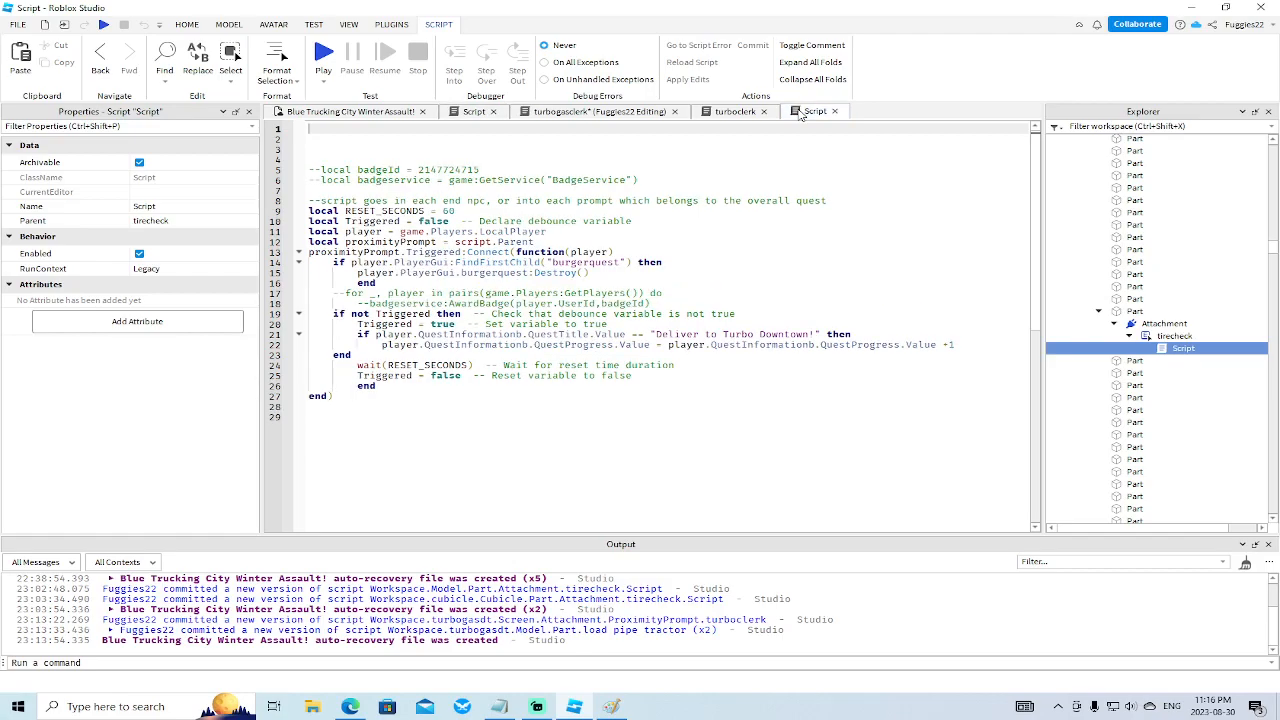
{"action": "left_click_drag", "start_coordinate": [653, 334], "coordinate": [690, 333]}
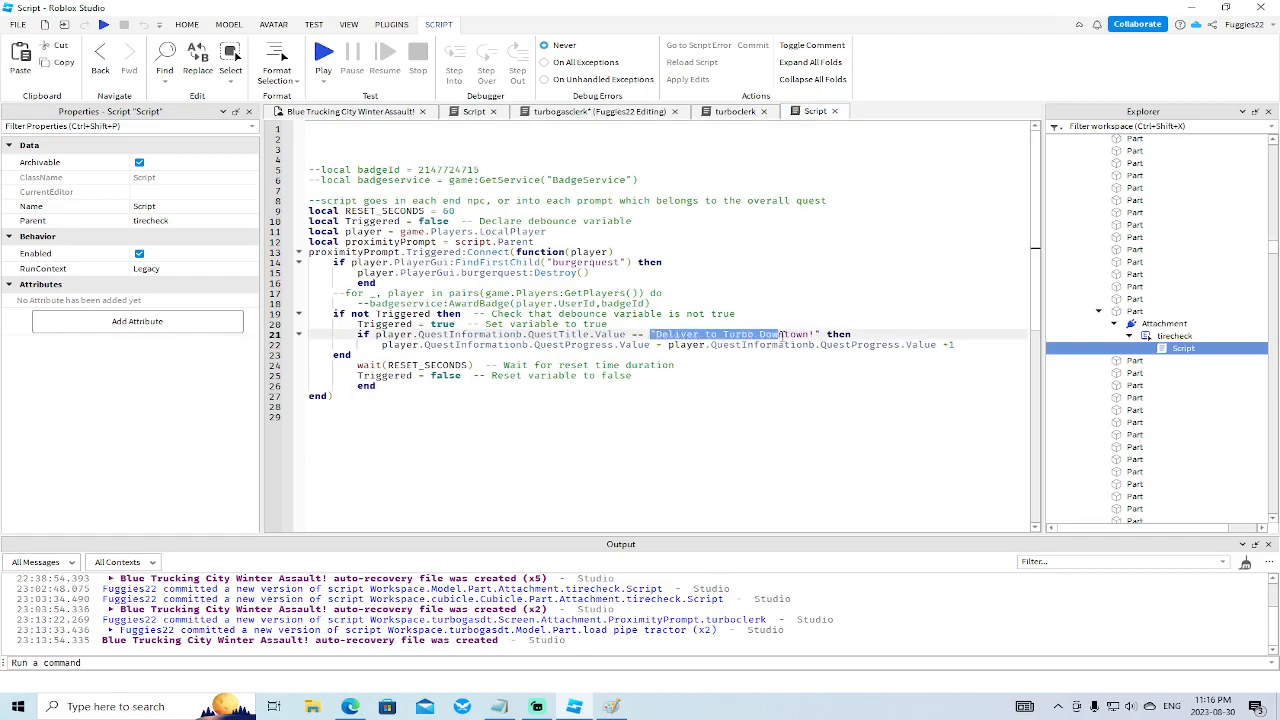
{"action": "type", "text": "\"Clerk Duties\""}
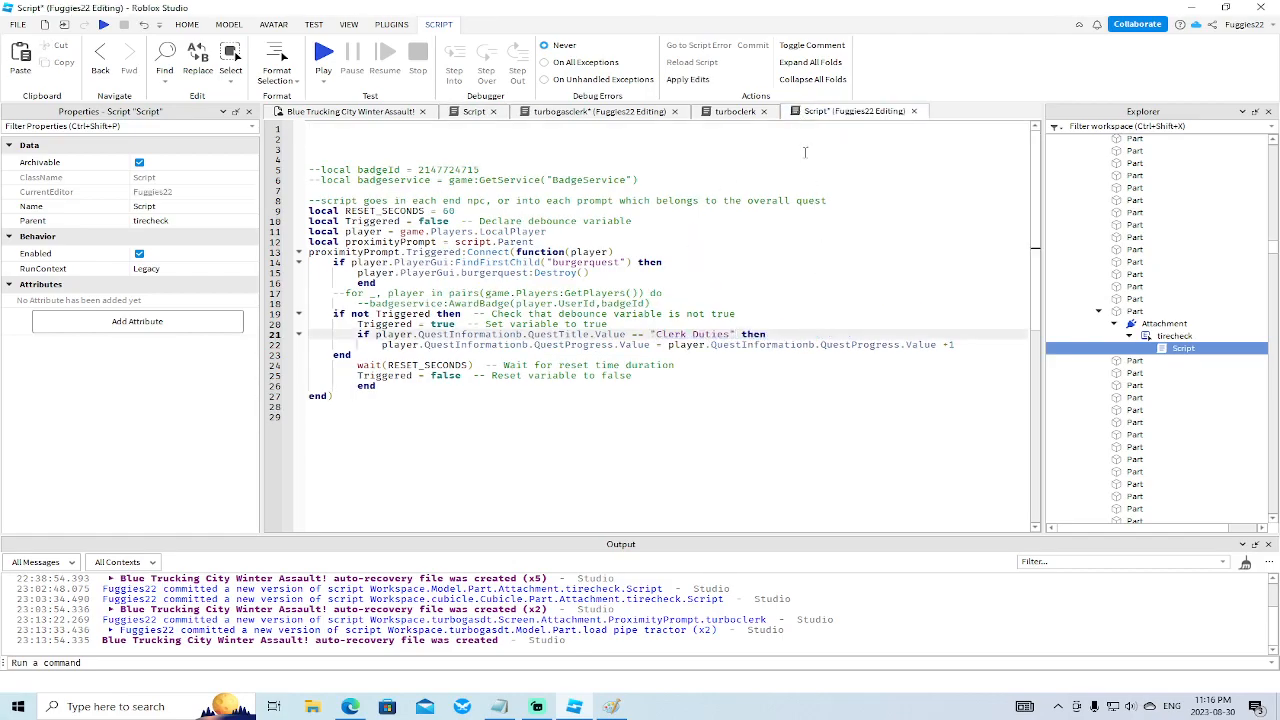
Close all open scripts and collapse the part holding the tirecheck prompt in the hierarchy.
{"action": "left_click", "coordinate": [914, 112]}
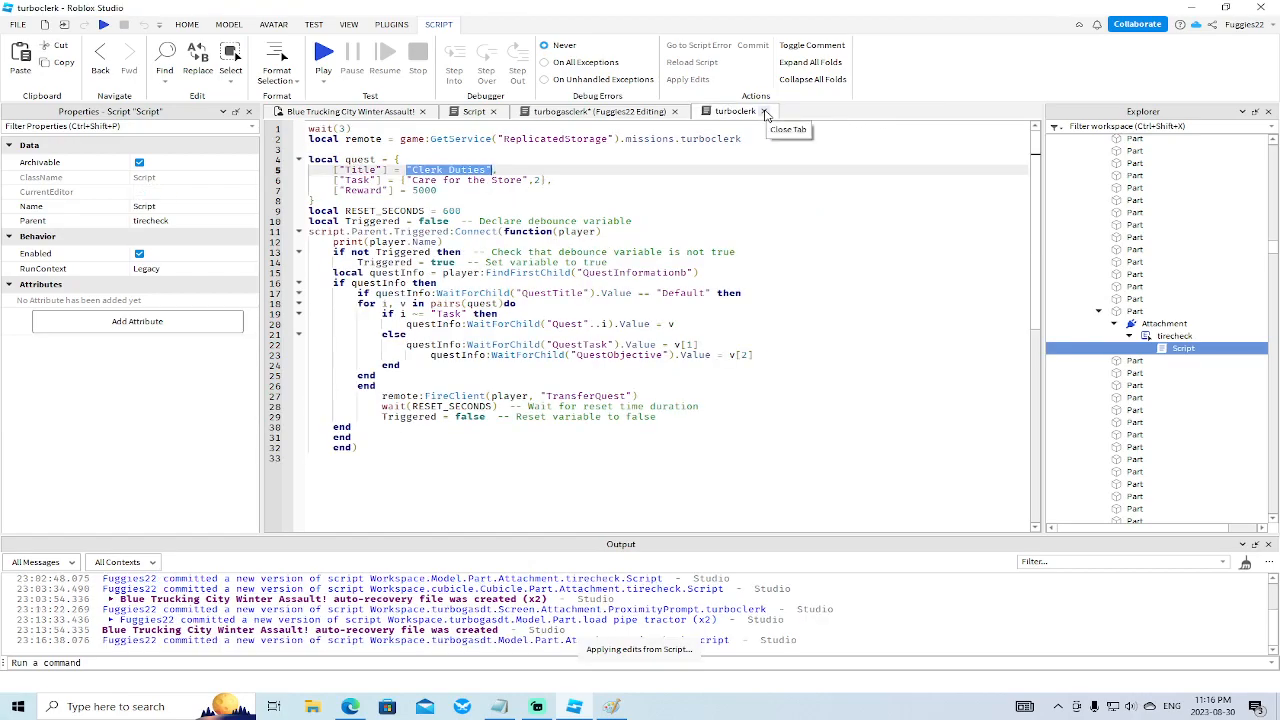
{"action": "left_click", "coordinate": [764, 111]}
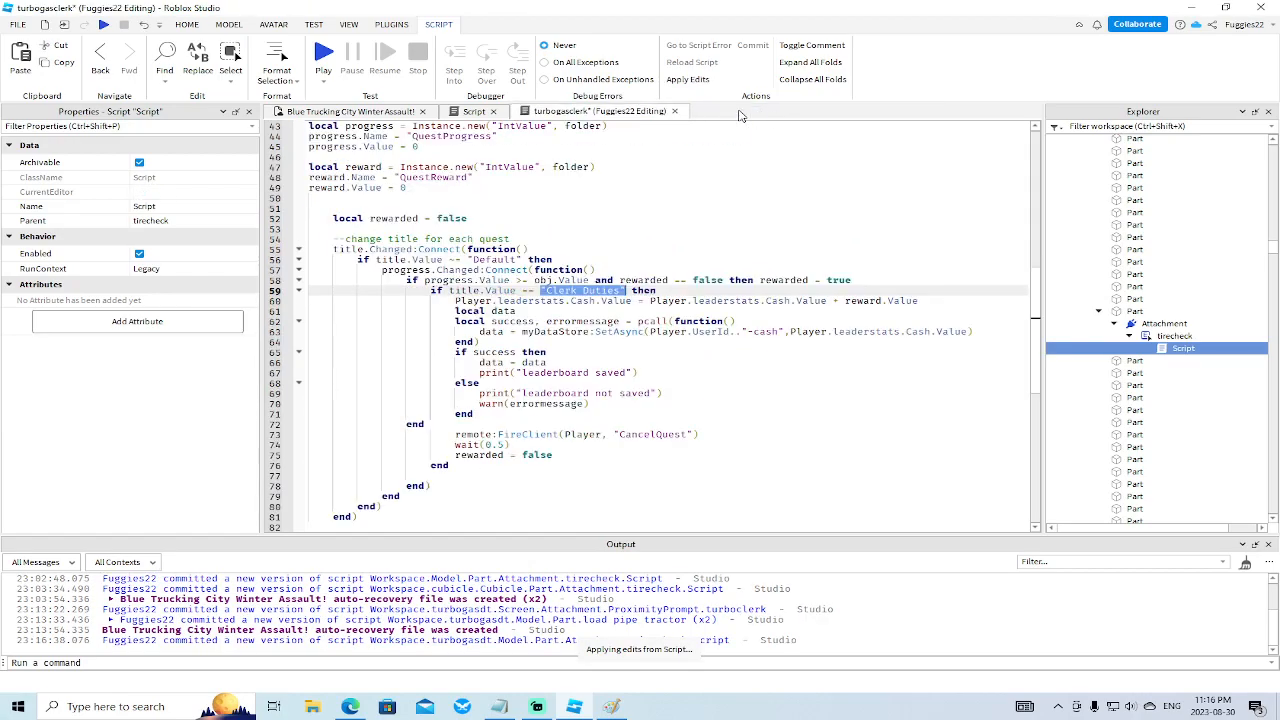
{"action": "left_click", "coordinate": [674, 112]}
{"action": "left_click", "coordinate": [494, 112]}
{"action": "right_click_drag", "start_coordinate": [687, 253], "coordinate": [722, 229]}
{"action": "scroll", "coordinate": [687, 253], "scroll_direction": "up", "scroll_amount": 2}
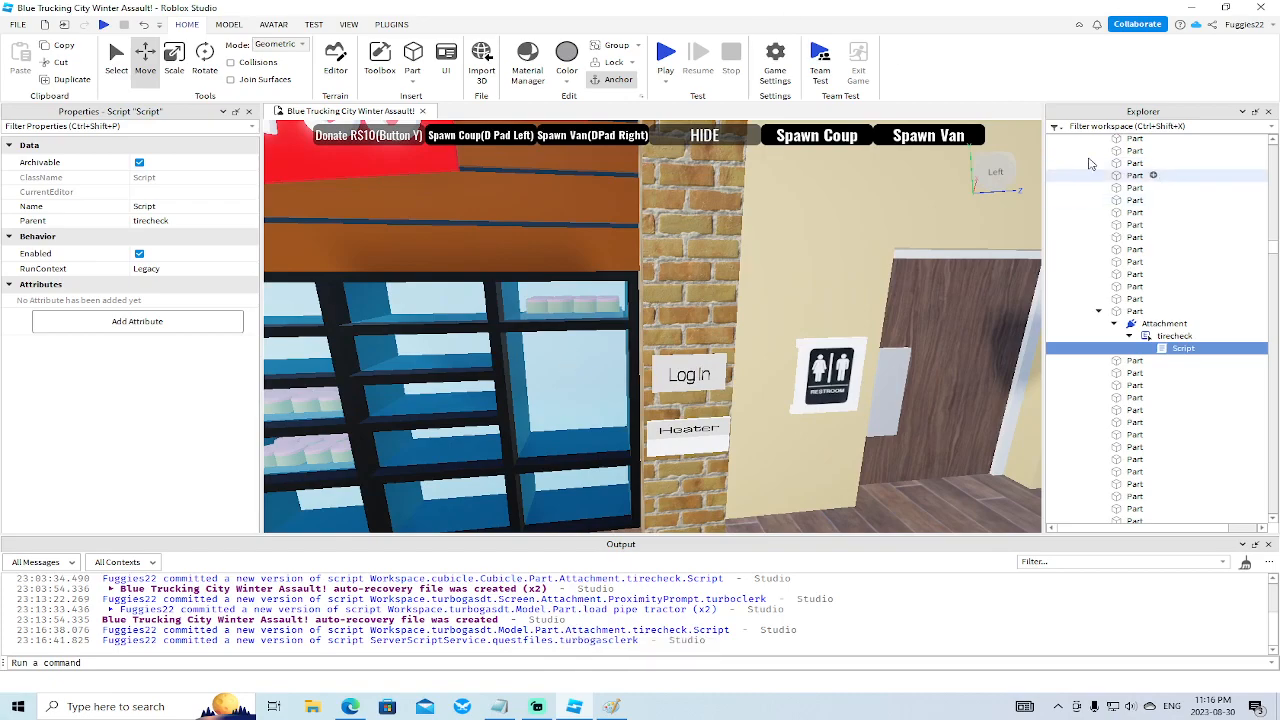
{"action": "left_click", "coordinate": [1113, 323]}
{"action": "left_click", "coordinate": [1098, 311]}
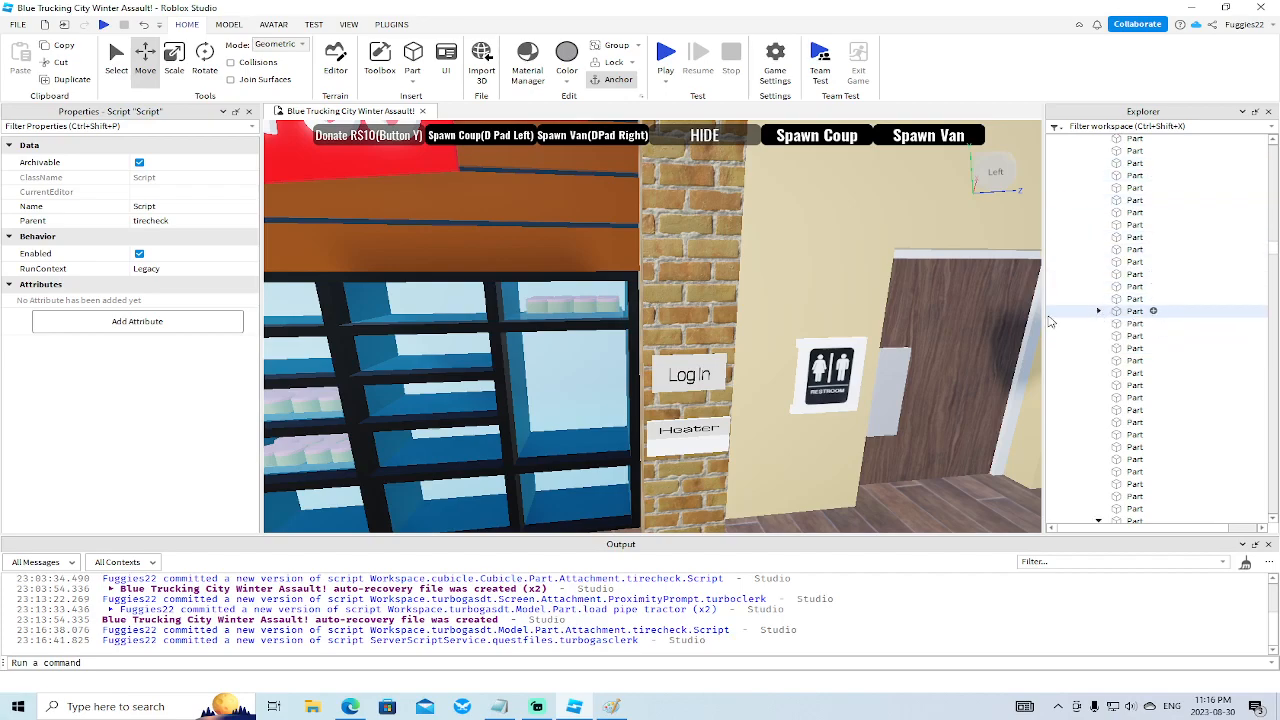
Copy the Log In screen from the turbogasdt store and paste it at the other Turbo store, the gaspump folder's model.
{"action": "left_click", "coordinate": [712, 376]}
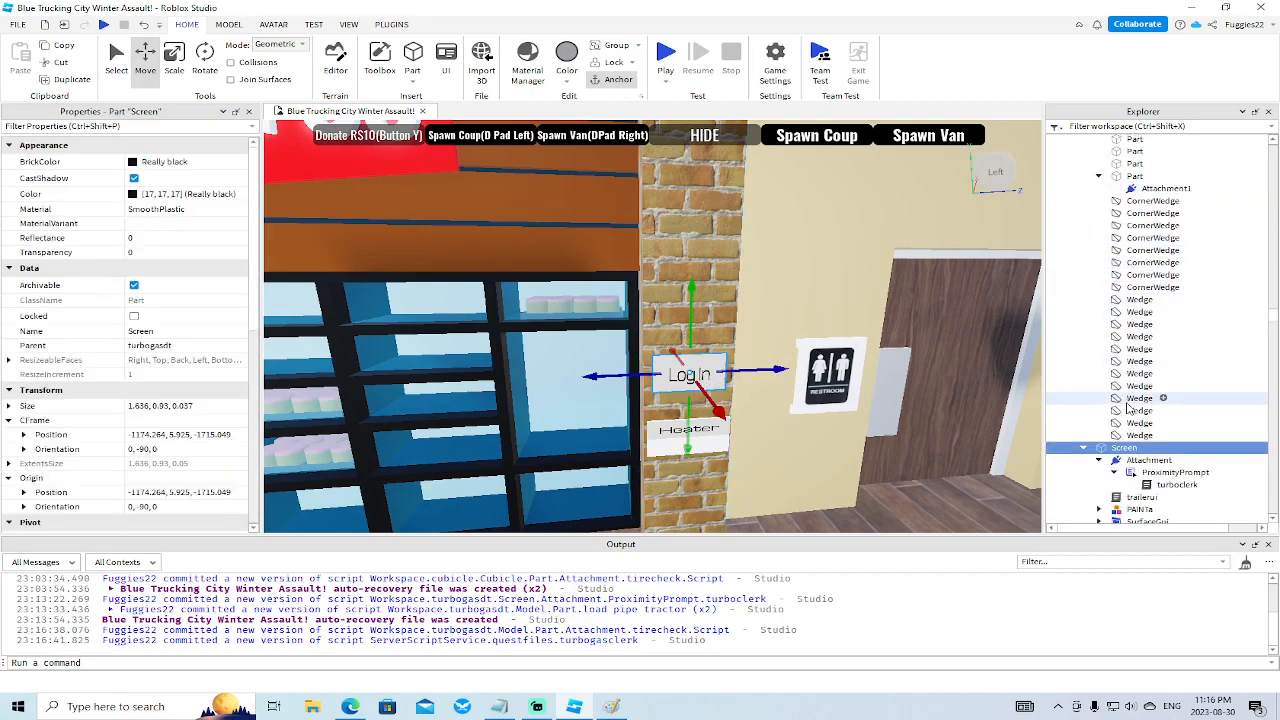
{"action": "right_click", "coordinate": [1110, 451]}
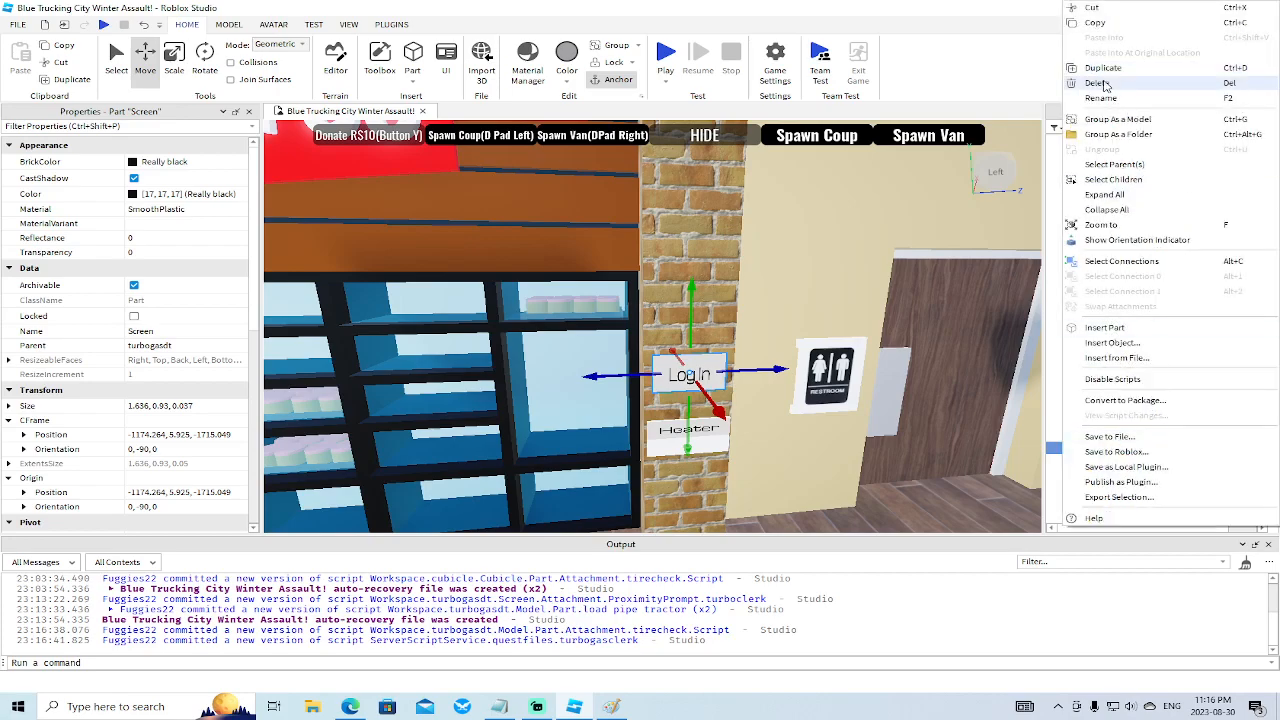
{"action": "left_click", "coordinate": [1098, 23]}
{"action": "right_click_drag", "start_coordinate": [971, 171], "coordinate": [877, 309]}
{"action": "key", "text": "w"}
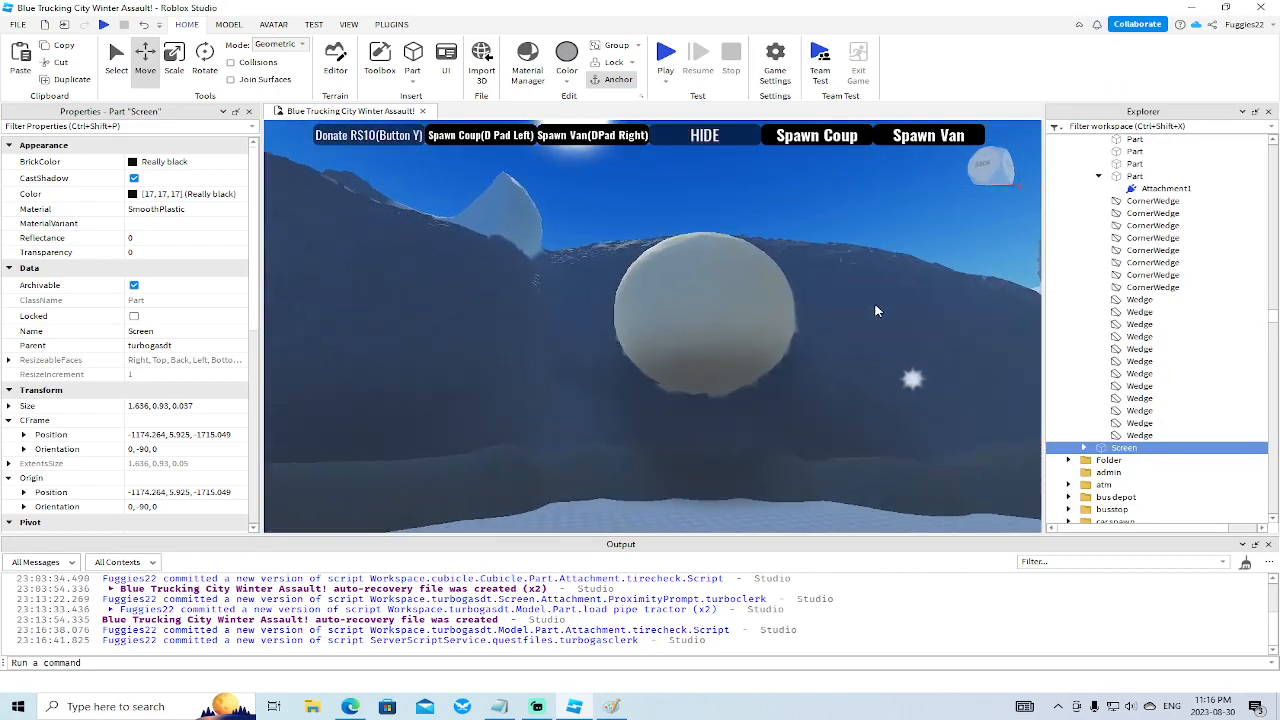
{"action": "key", "text": "w"}
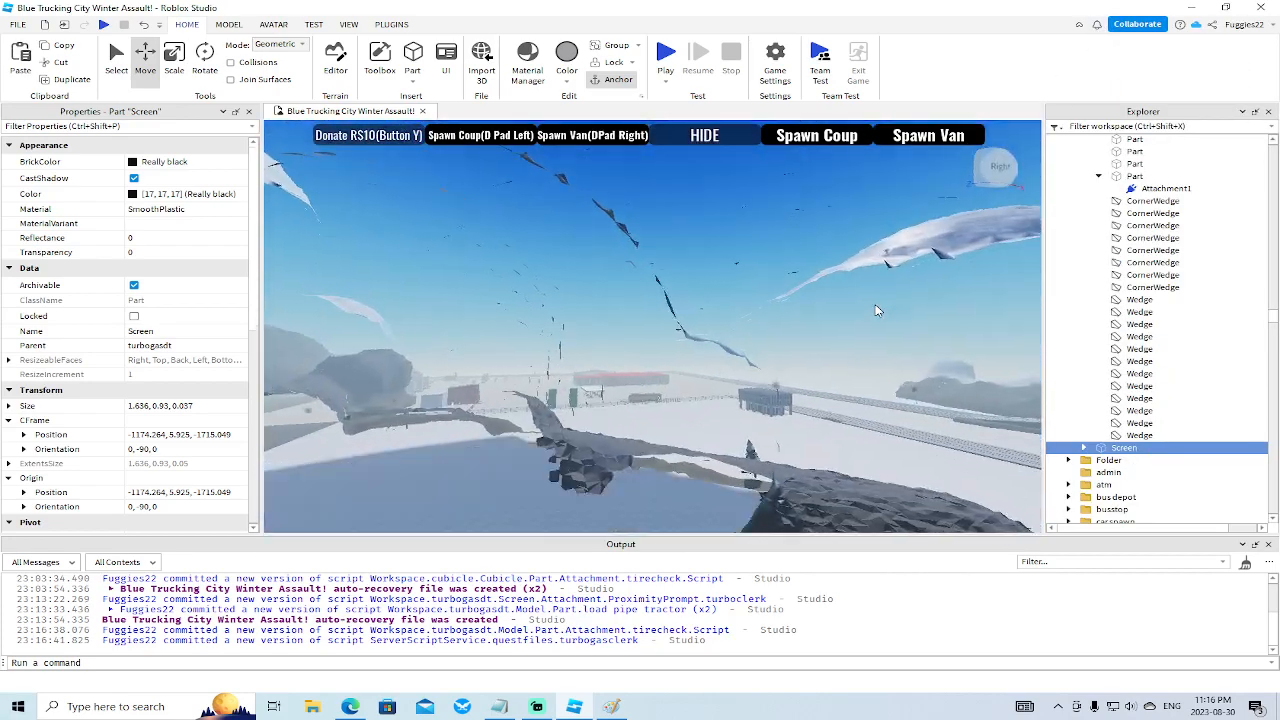
{"action": "key", "text": "w"}
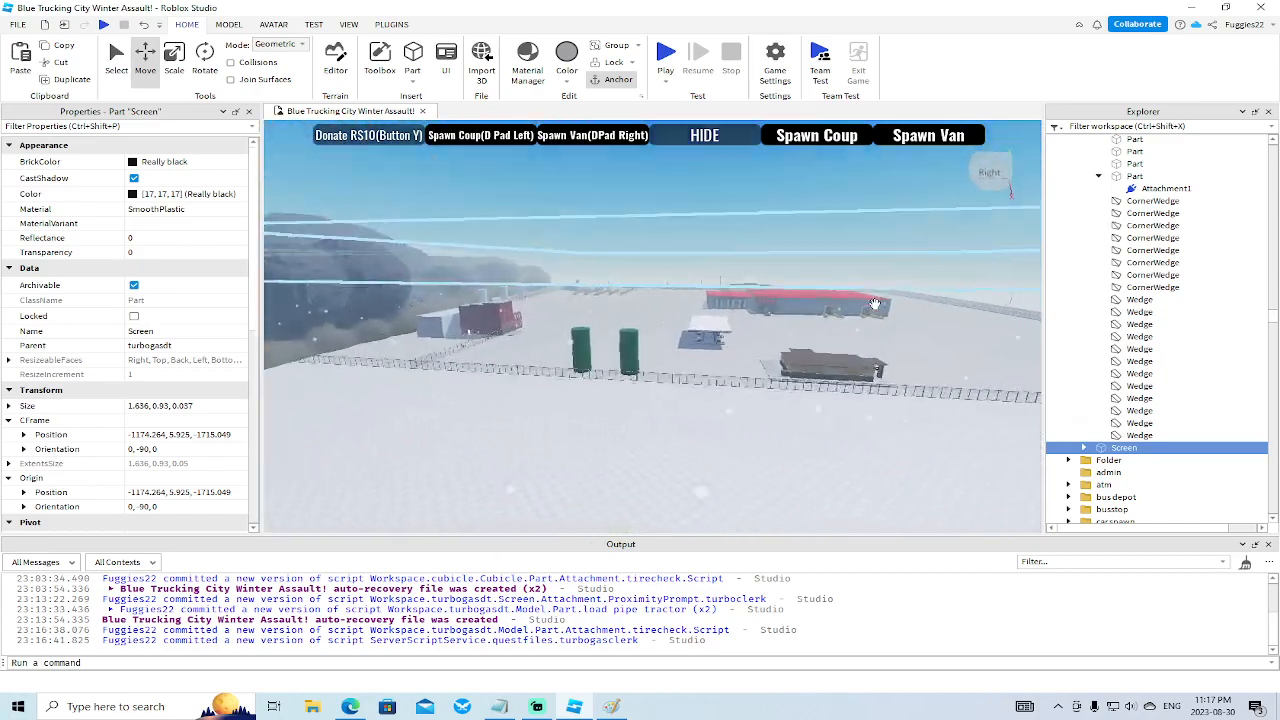
{"action": "key", "text": "w"}
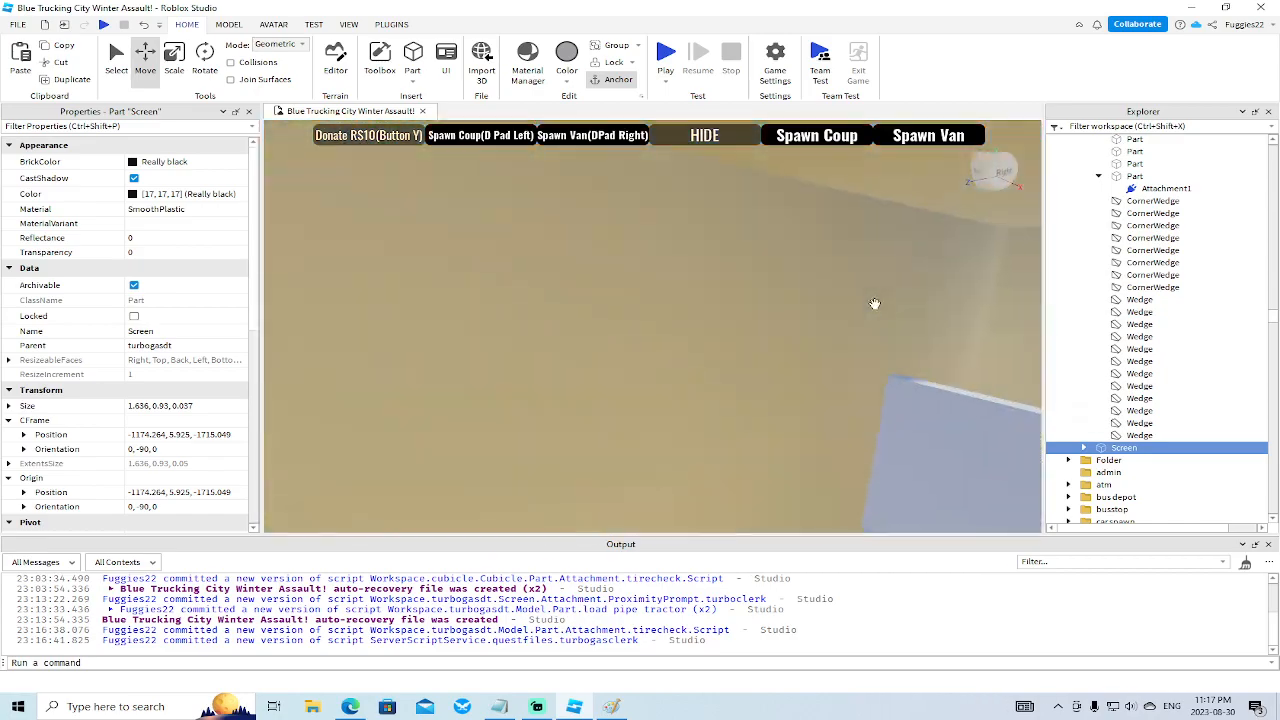
{"action": "key", "text": "w"}
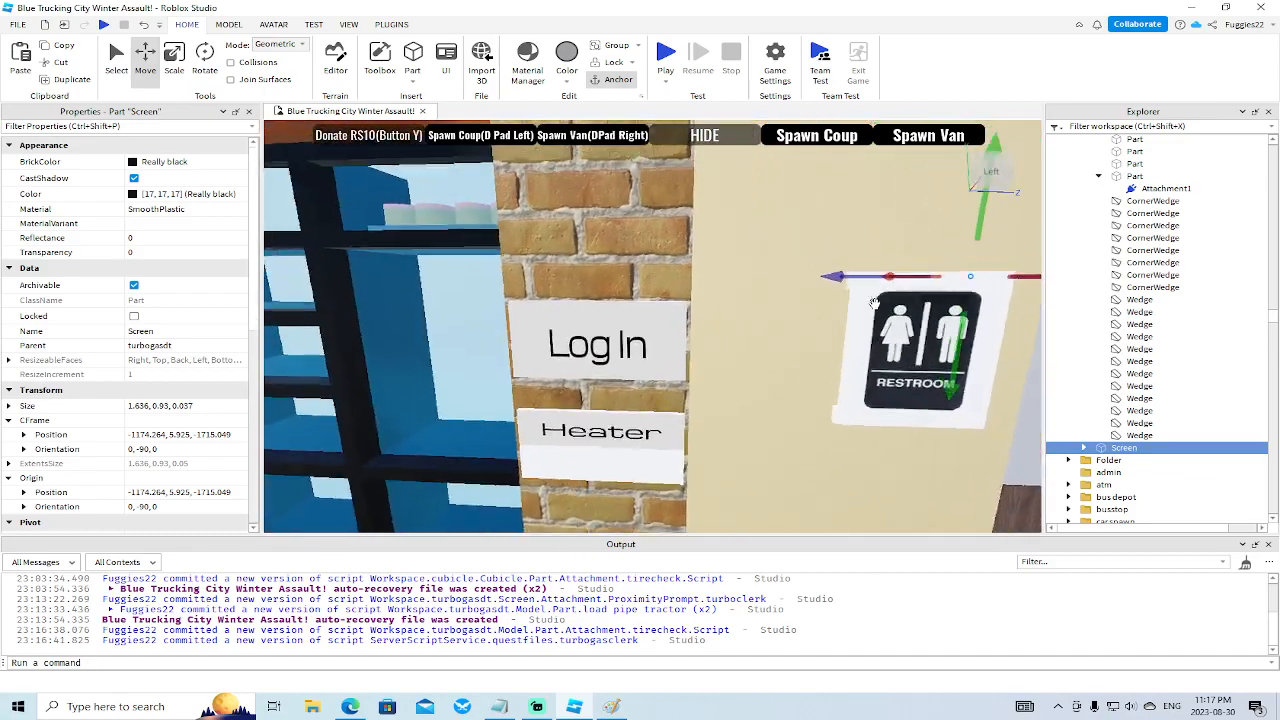
{"action": "key", "text": "s"}
{"action": "right_click", "coordinate": [559, 456]}
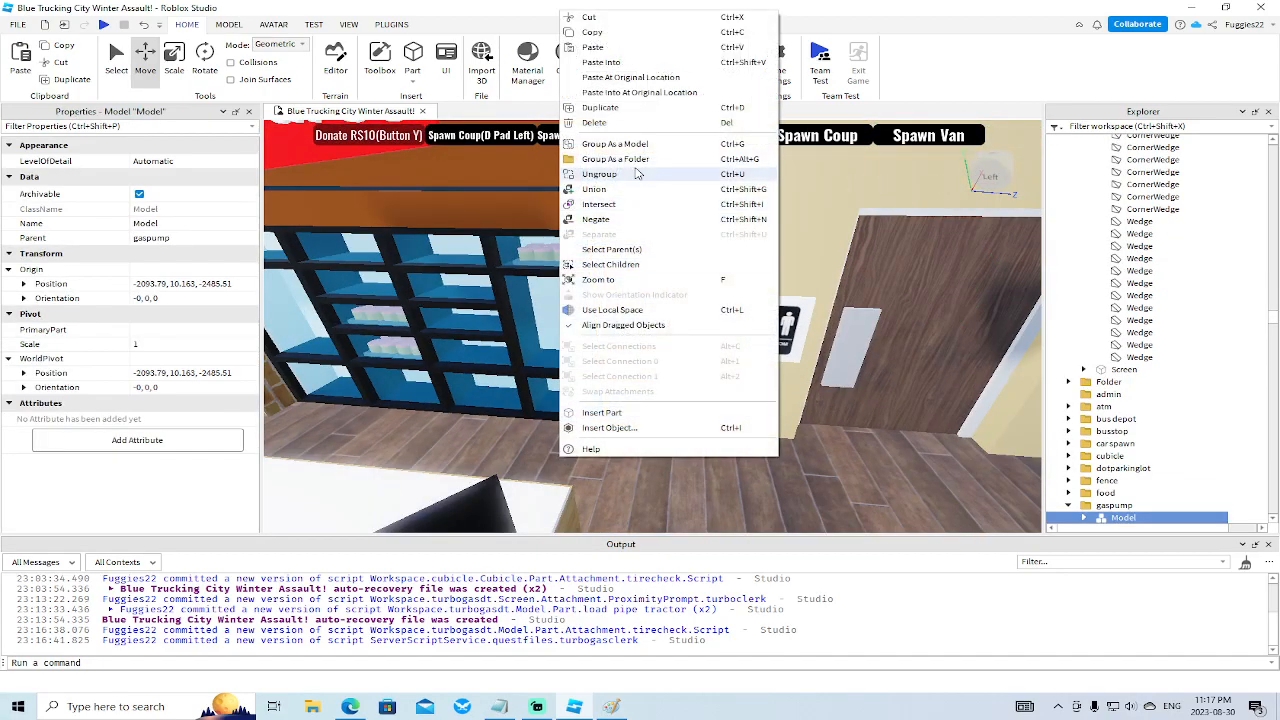
{"action": "left_click", "coordinate": [606, 49]}
Move the pasted Log In screen lengthwise past the counter to the shelves beside the Heater sign's brick column.
{"action": "key", "text": "f"}
{"action": "right_click_drag", "start_coordinate": [749, 239], "coordinate": [740, 239]}
{"action": "key", "text": "s"}
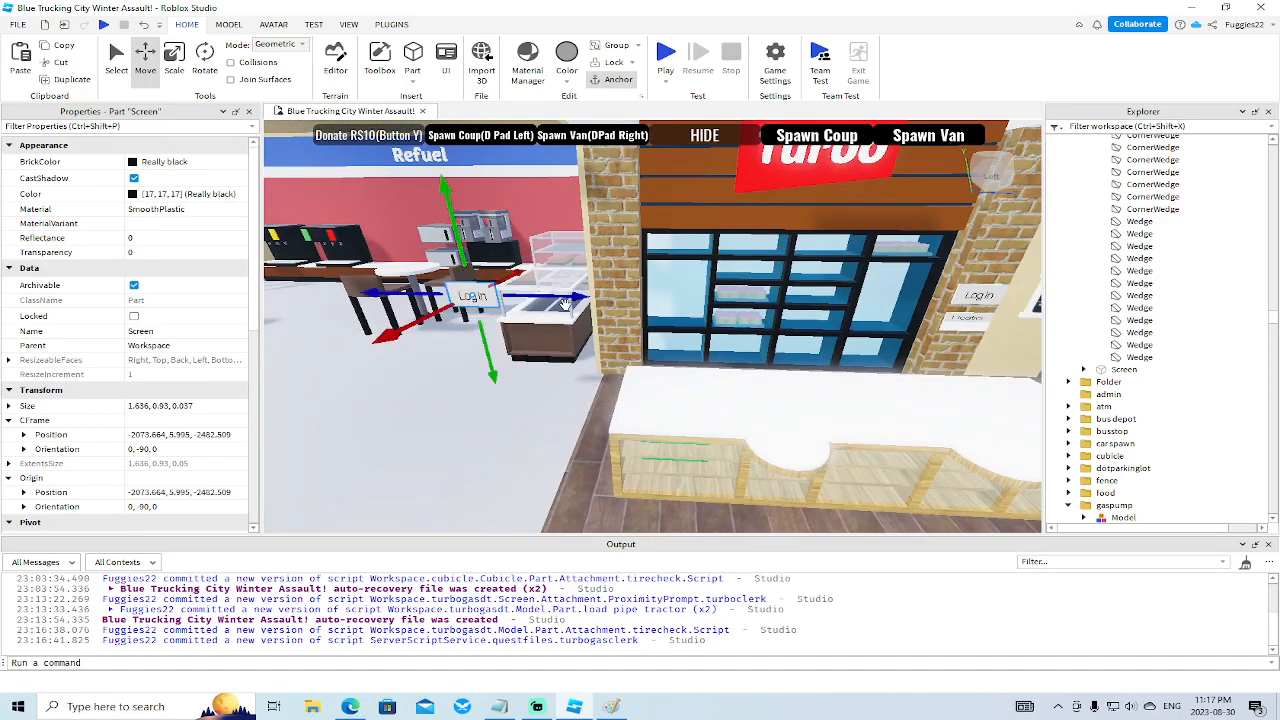
{"action": "left_click_drag", "start_coordinate": [588, 296], "coordinate": [672, 296]}
{"action": "key", "text": "w"}
{"action": "right_click_drag", "start_coordinate": [707, 295], "coordinate": [698, 291]}
Delete the old Log In sign above the Heater sign on the brick column.
{"action": "left_click", "coordinate": [654, 257]}
{"action": "scroll", "coordinate": [663, 251], "scroll_direction": "down", "scroll_amount": 5}
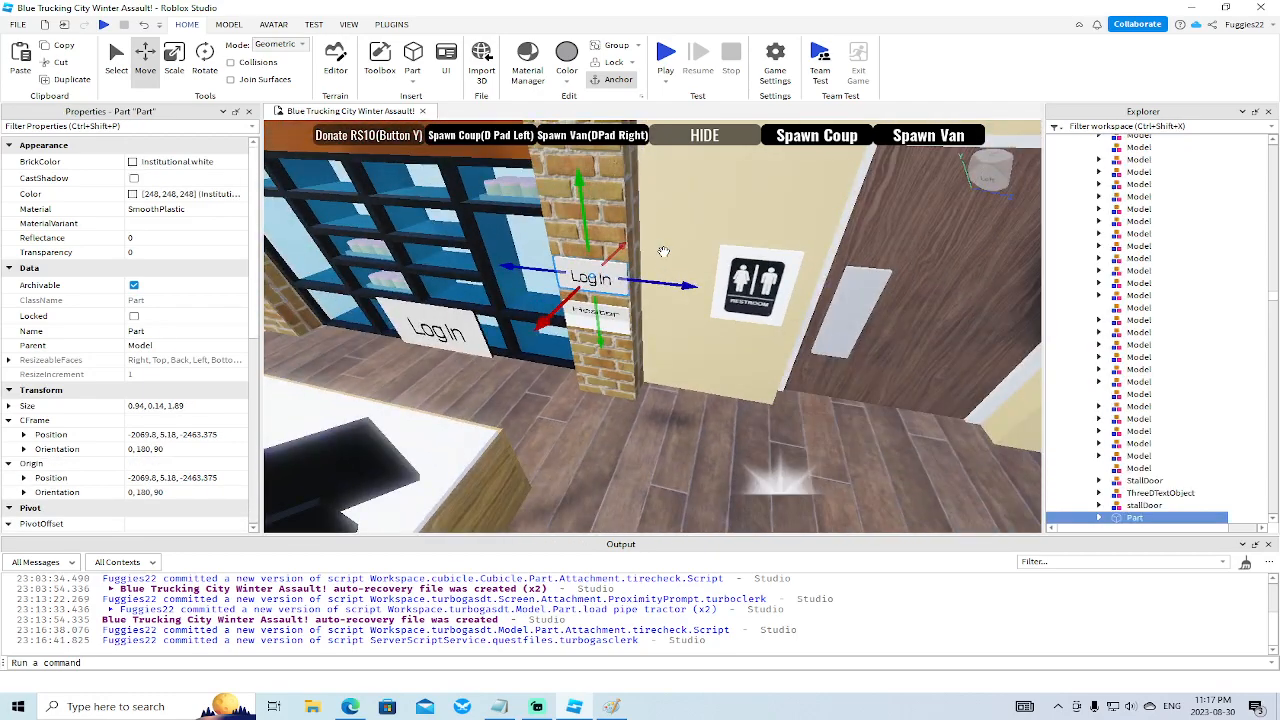
{"action": "left_click", "coordinate": [668, 260]}
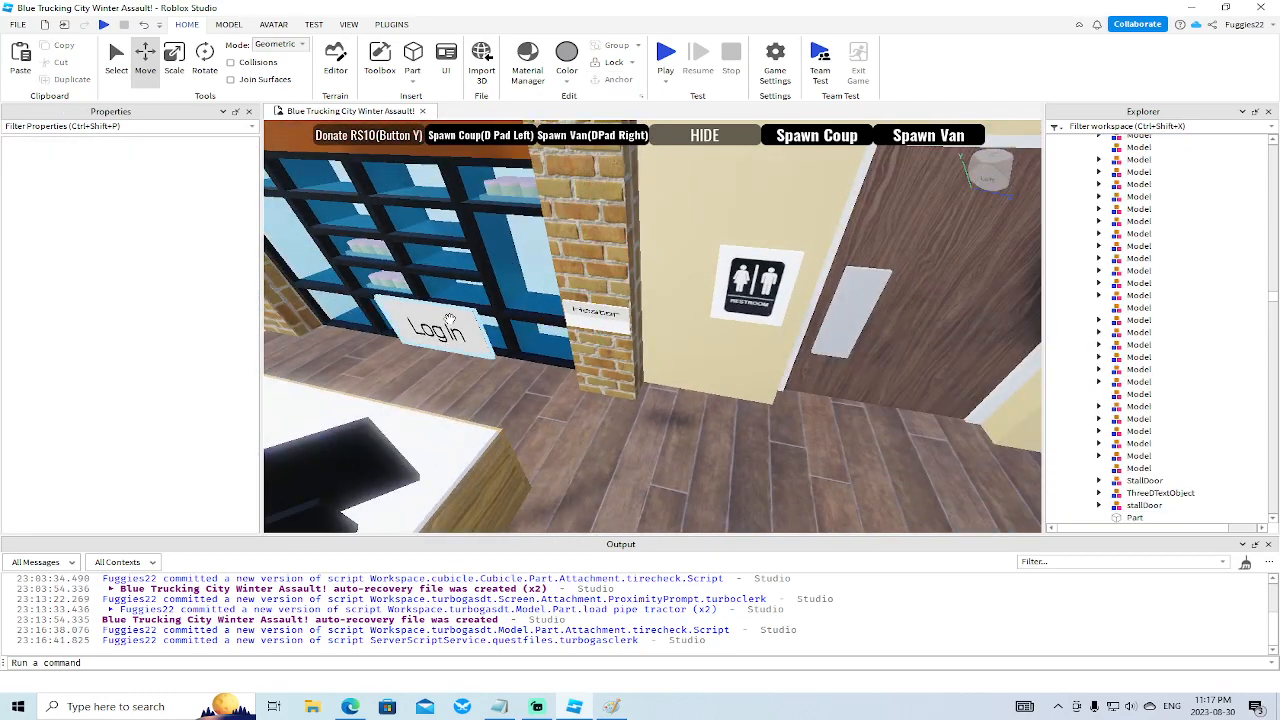
Place the copied Log In screen flat on the brick column, directly above the Heater sign.
{"action": "left_click", "coordinate": [450, 320]}
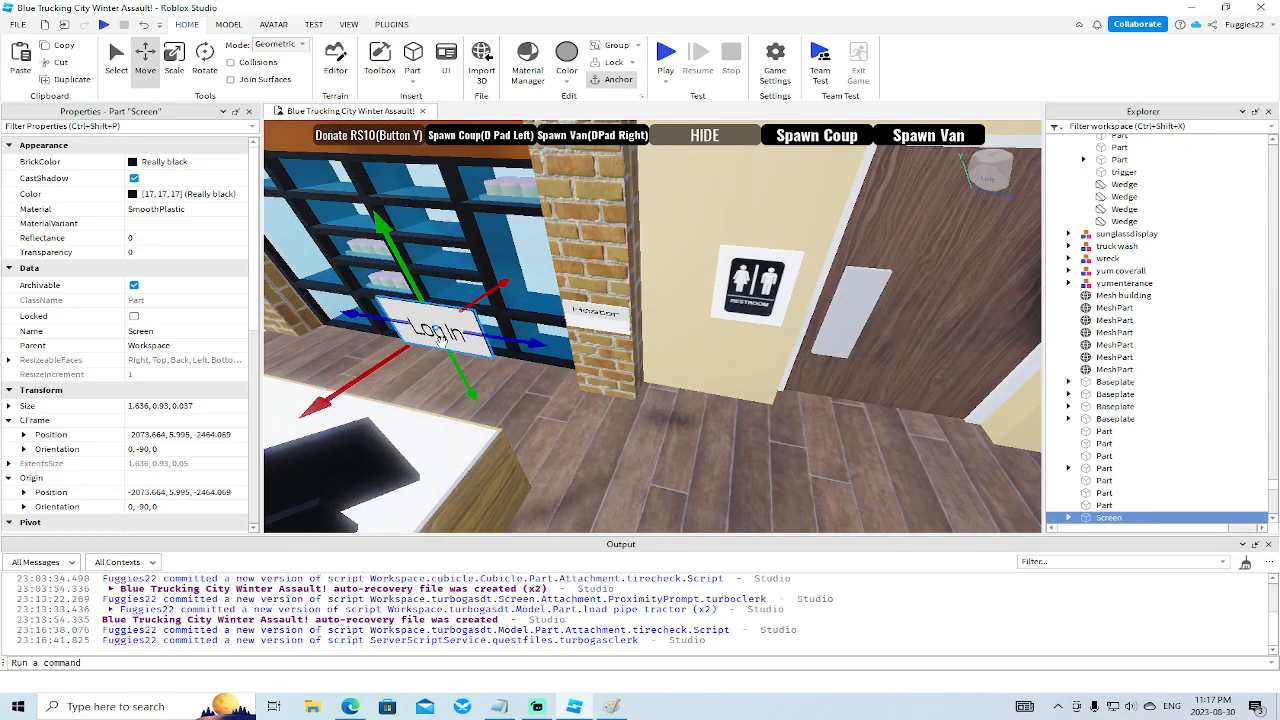
{"action": "left_click_drag", "start_coordinate": [450, 320], "coordinate": [524, 249]}
{"action": "right_click_drag", "start_coordinate": [650, 250], "coordinate": [622, 250]}
{"action": "left_click_drag", "start_coordinate": [626, 252], "coordinate": [620, 298]}
{"action": "key", "text": "f"}
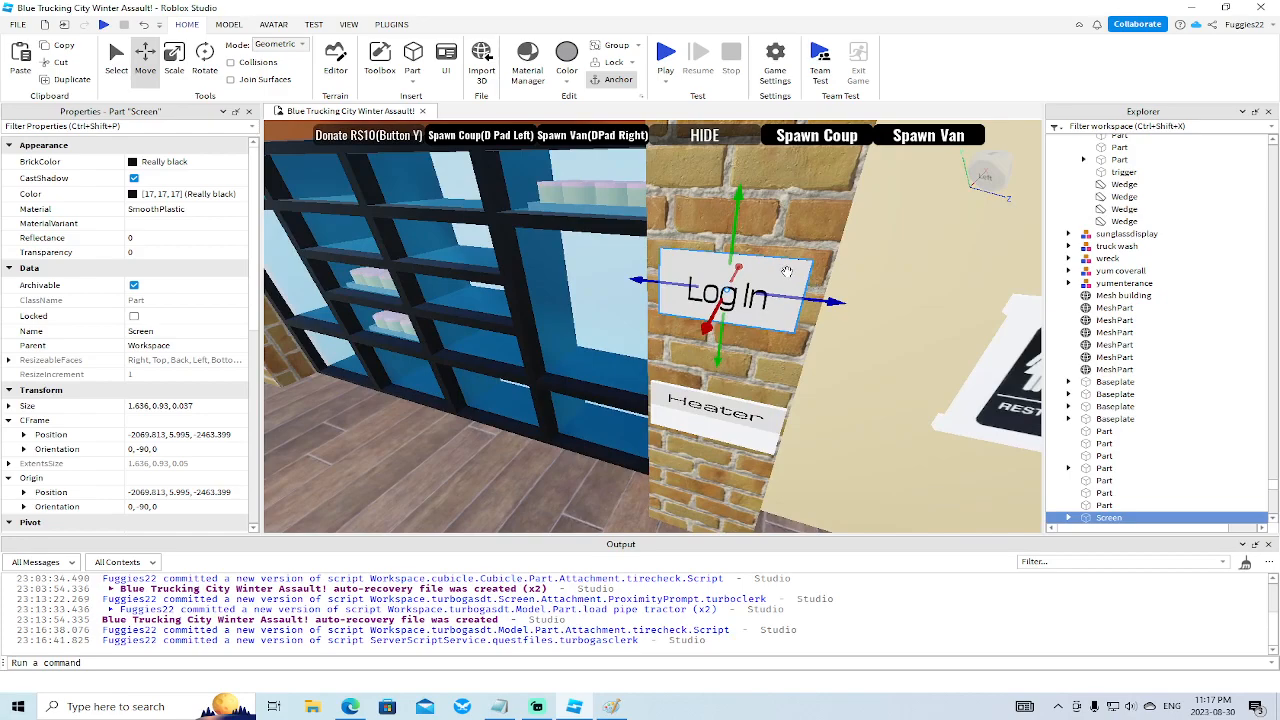
Group the store model in gaspump as a folder and move that folder directly under Workspace.
{"action": "scroll", "coordinate": [535, 441], "scroll_direction": "down", "scroll_amount": 8}
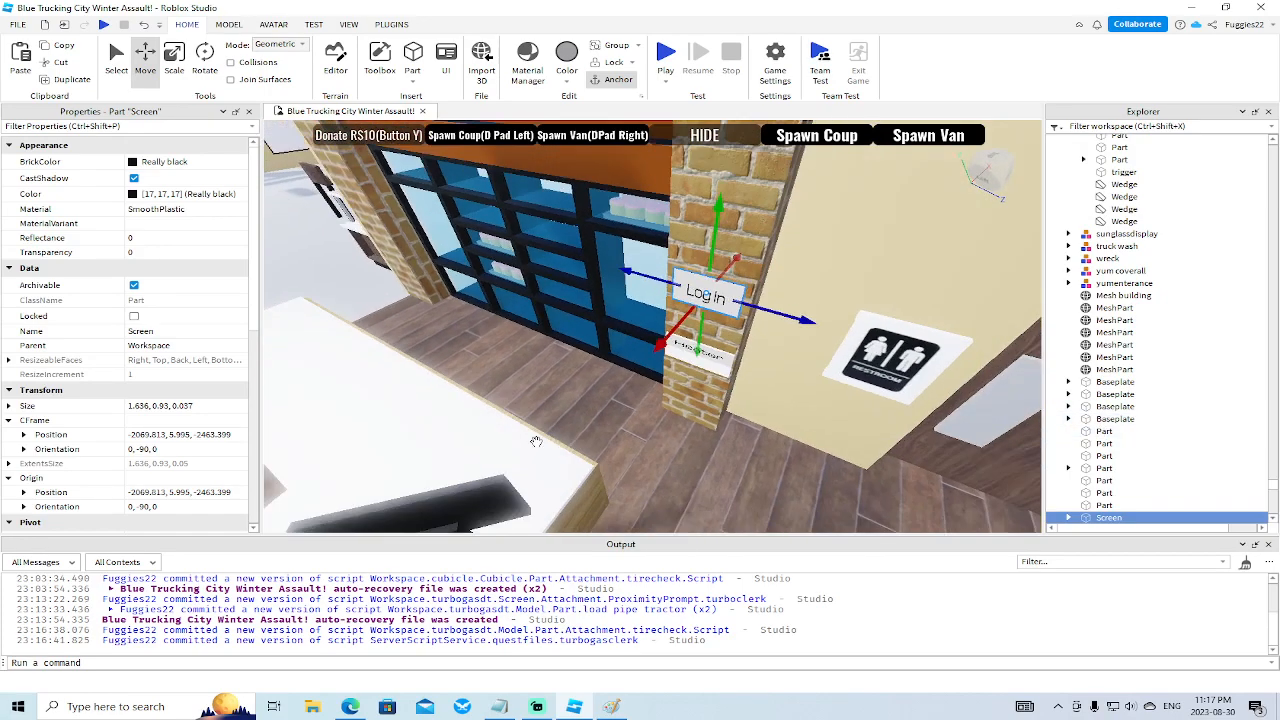
{"action": "left_click", "coordinate": [457, 397]}
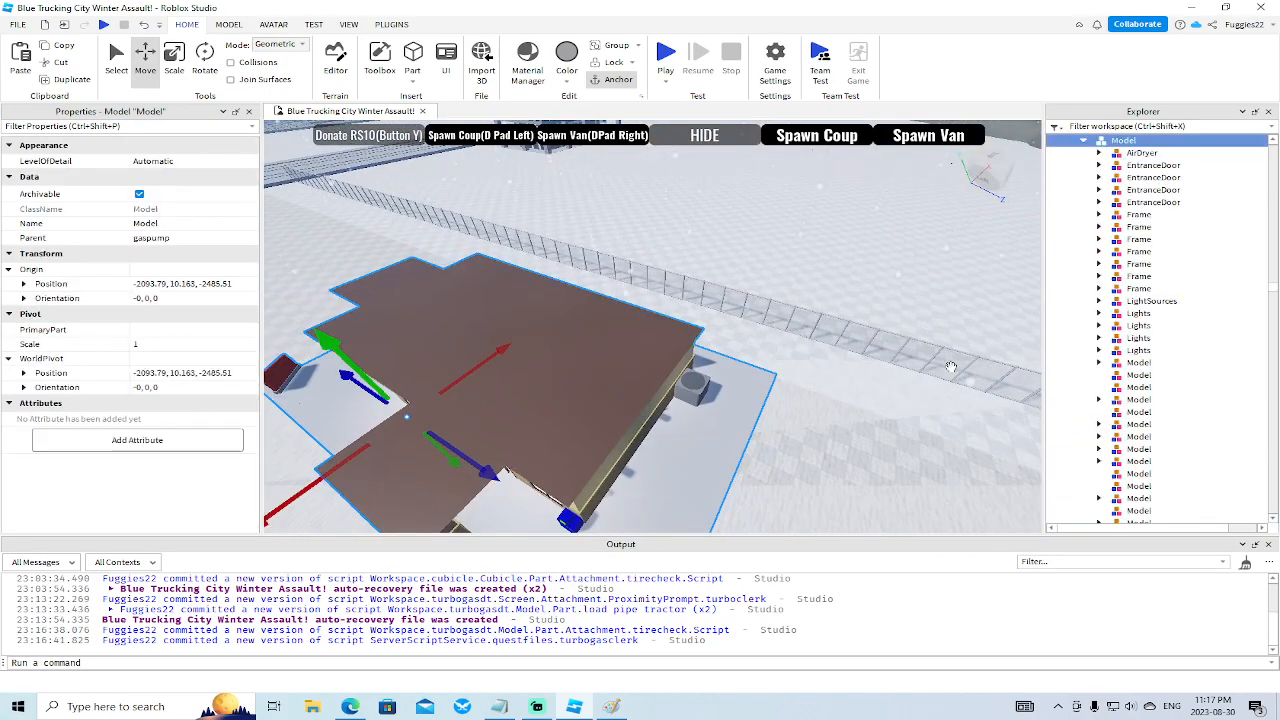
{"action": "right_click", "coordinate": [1120, 141]}
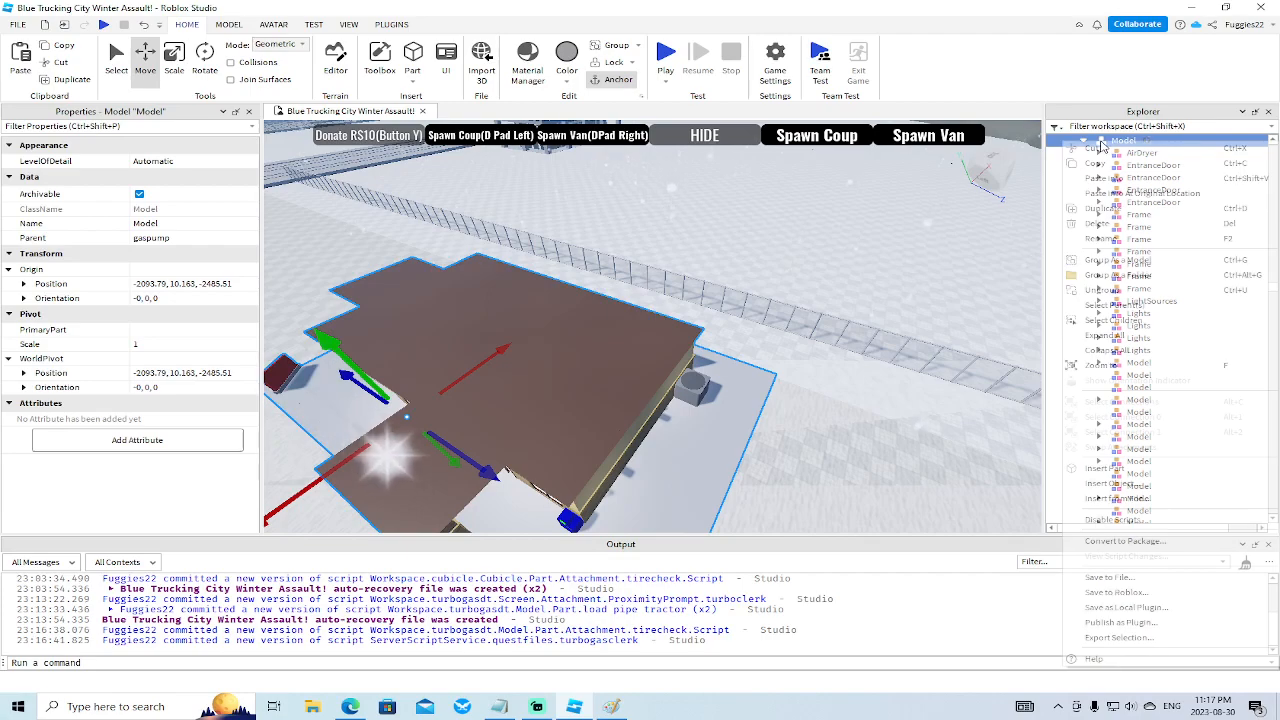
{"action": "left_click", "coordinate": [1130, 274]}
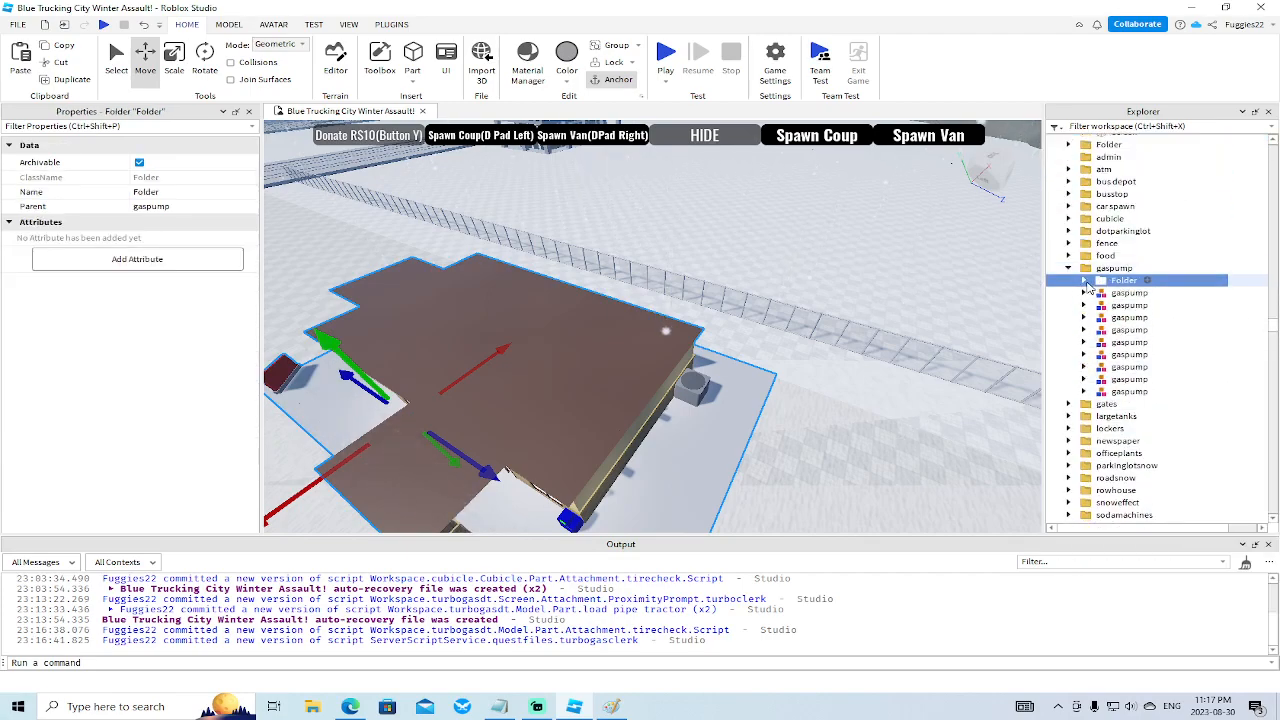
{"action": "left_click_drag", "start_coordinate": [1101, 284], "coordinate": [1090, 145]}
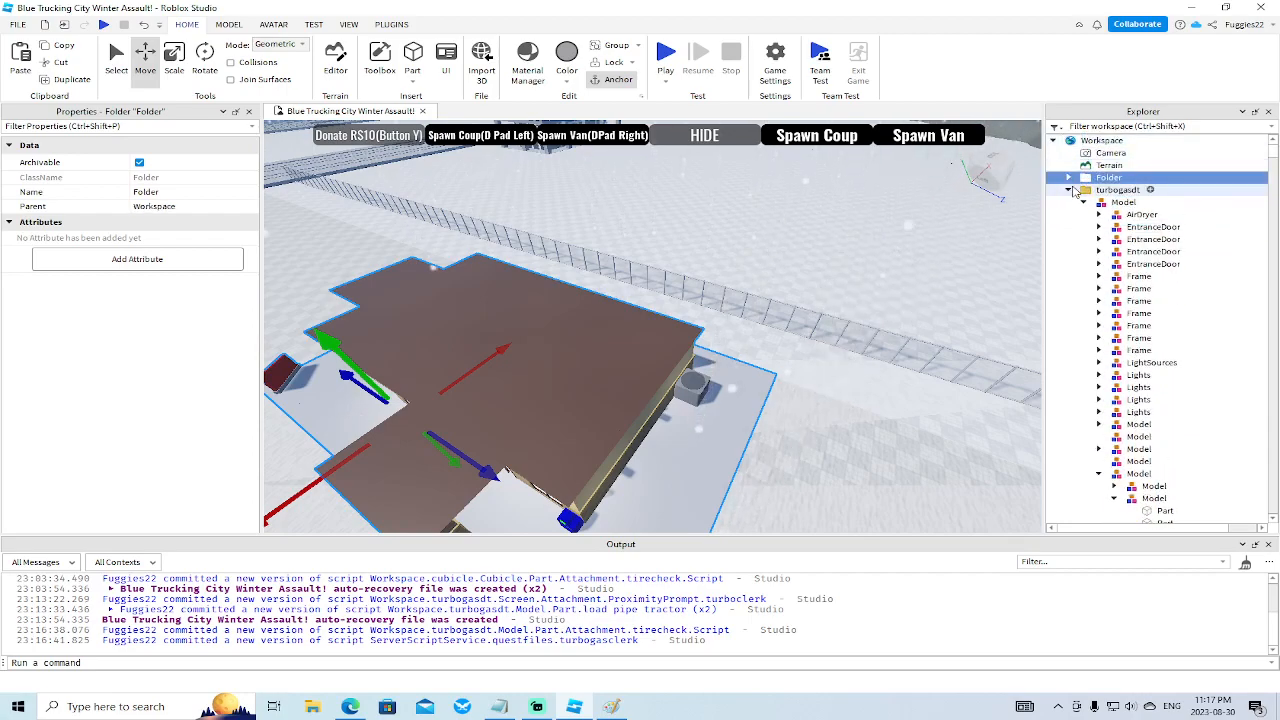
Rename the store model's new folder to turbogasyum.
{"action": "right_click", "coordinate": [1093, 183]}
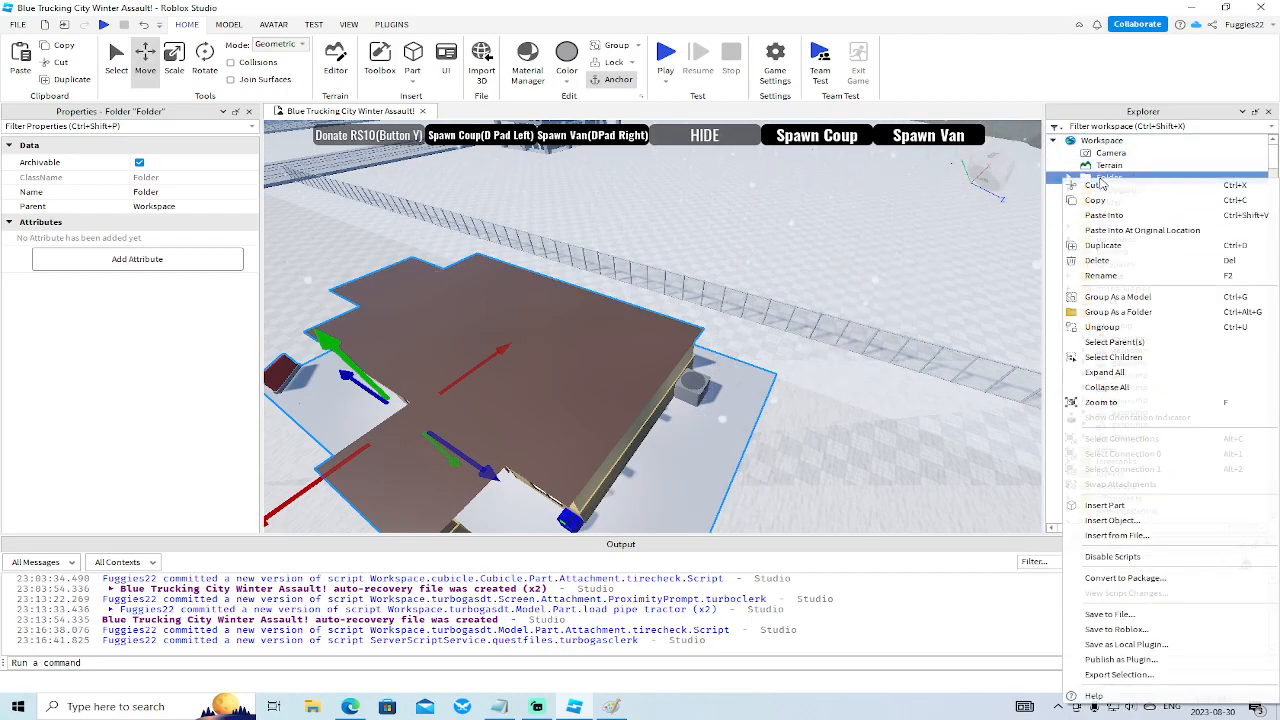
{"action": "left_click", "coordinate": [1110, 283]}
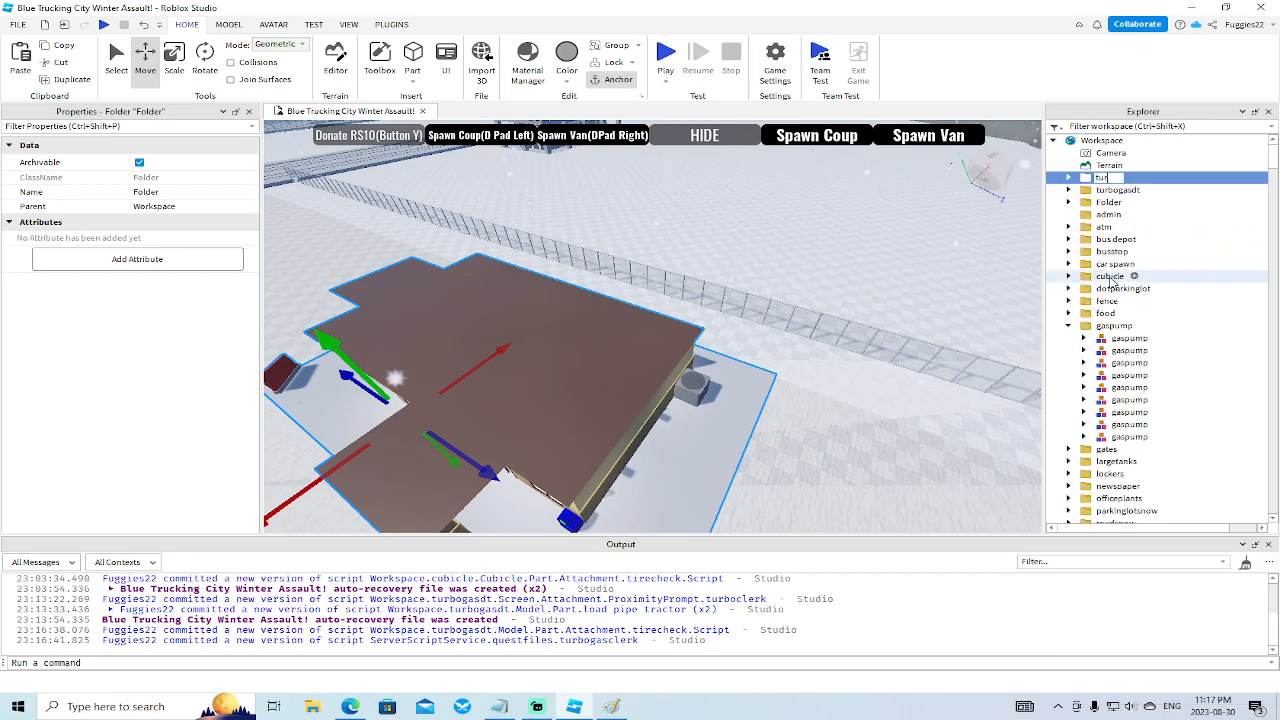
{"action": "type", "text": "turbogasyum"}
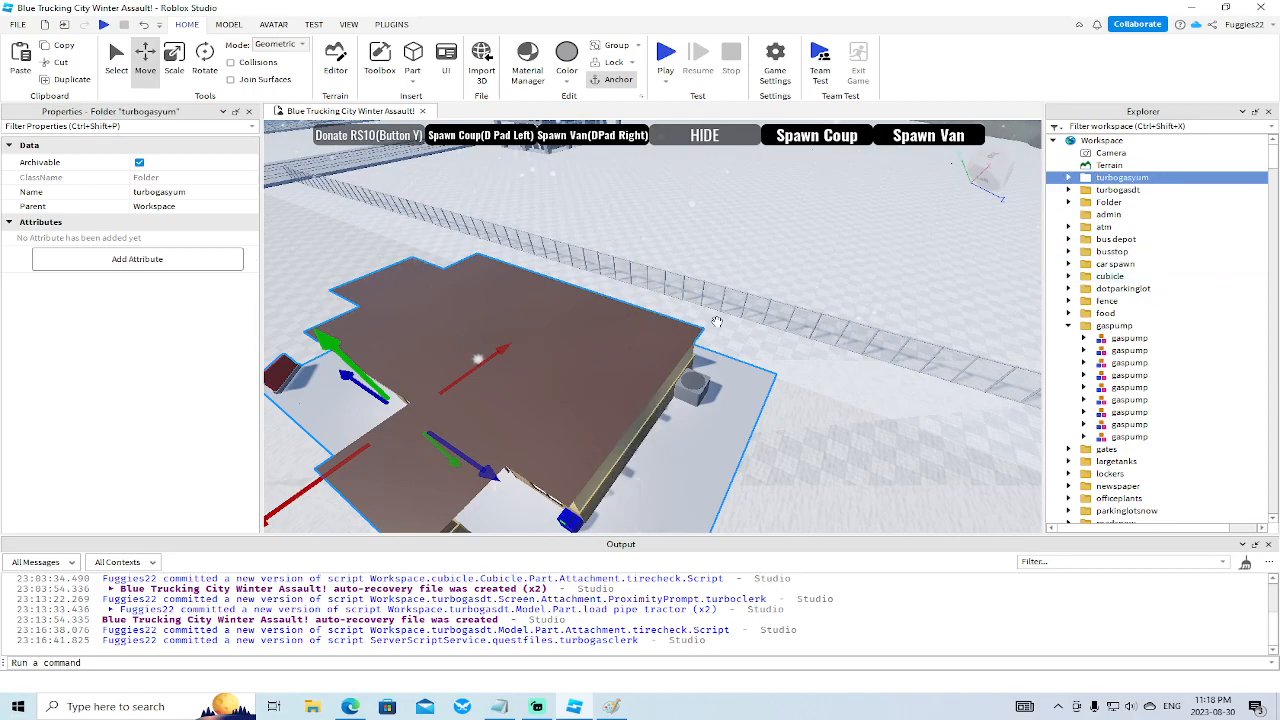
Move the copied Log In screen into the turbogasyum folder and collapse the gaspump folder.
{"action": "type", "text": "f"}
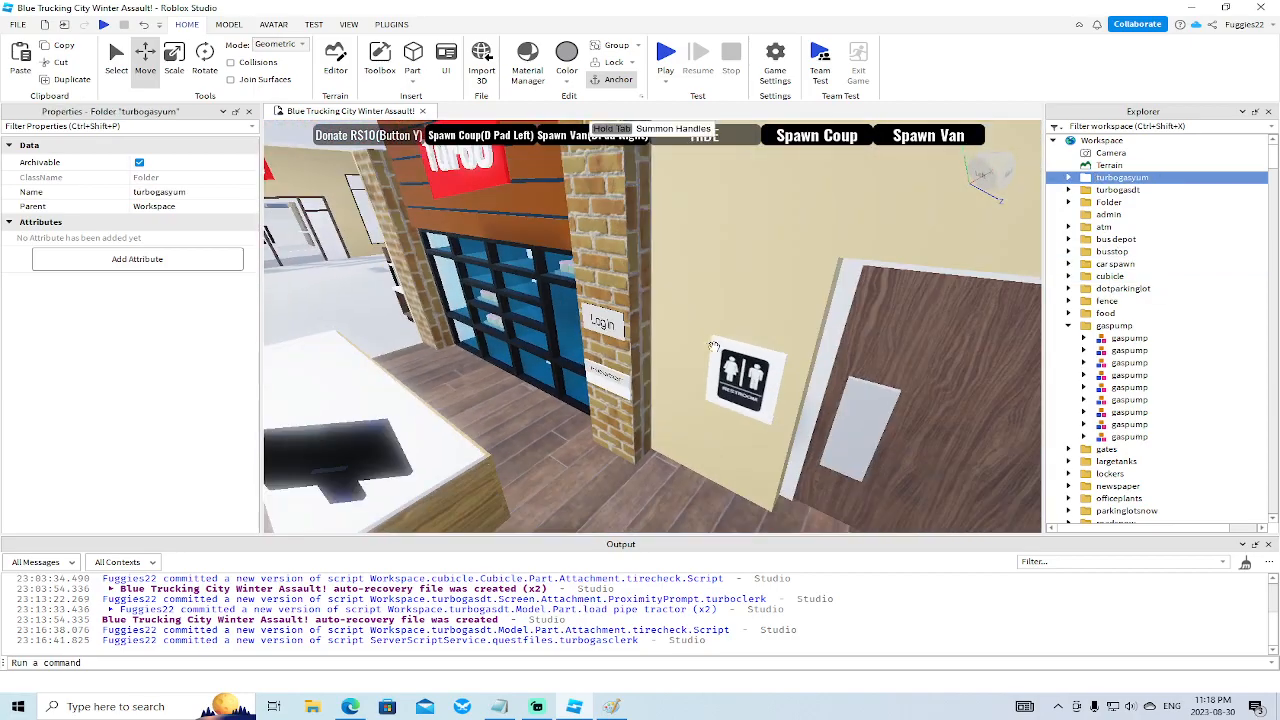
{"action": "left_click", "coordinate": [606, 326]}
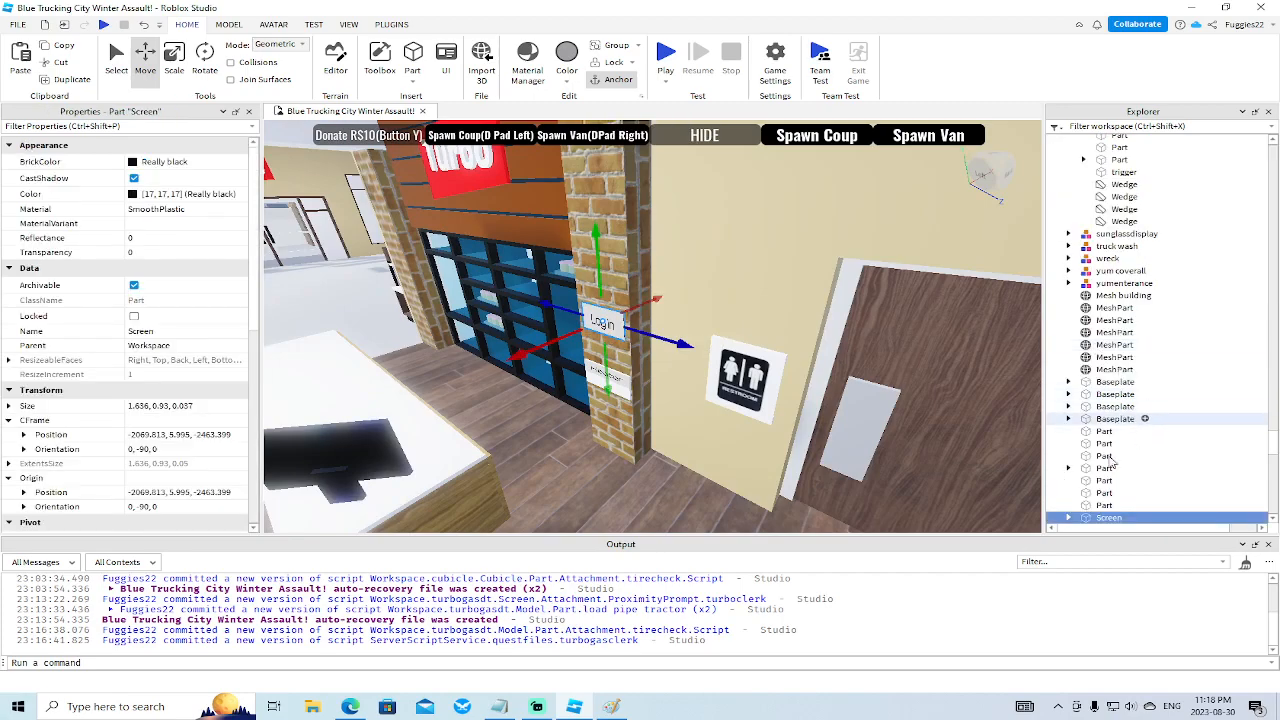
{"action": "left_click_drag", "start_coordinate": [1108, 517], "coordinate": [1122, 177]}
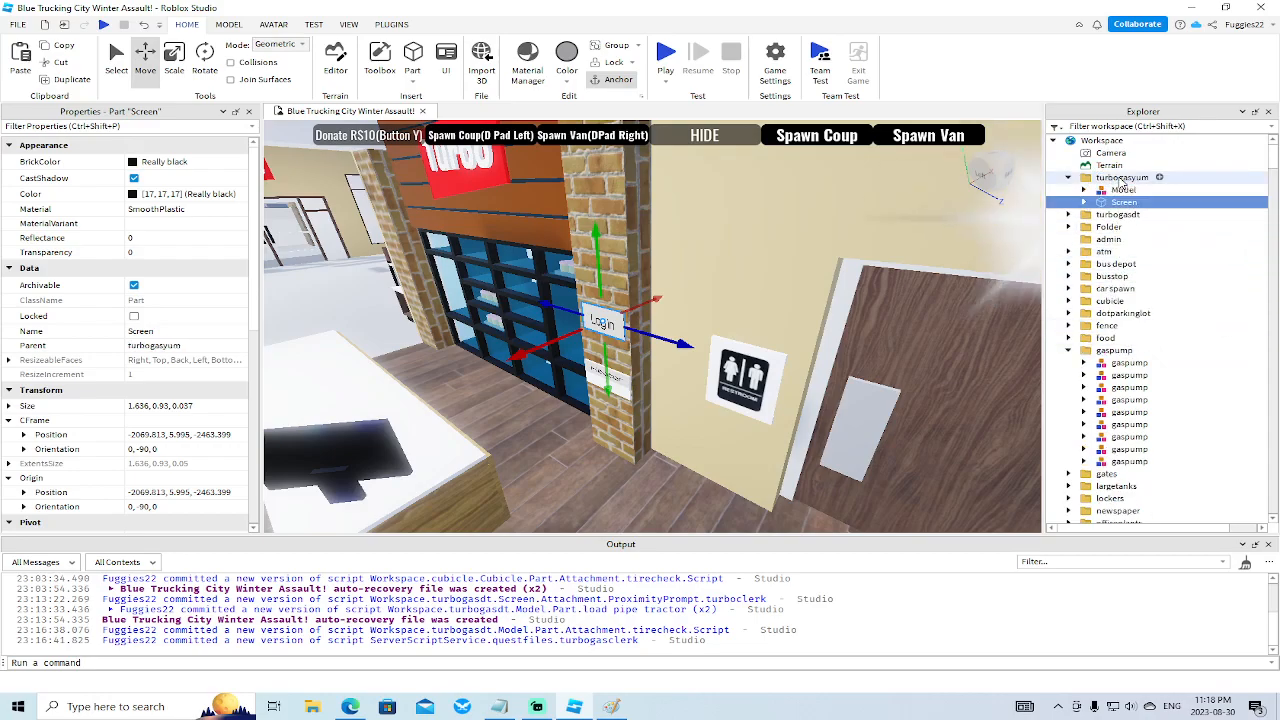
{"action": "left_click", "coordinate": [1069, 350]}
Examine the turbogasyum store interior around the counter, shelves and Log In screen from several angles.
{"action": "right_click_drag", "start_coordinate": [808, 375], "coordinate": [806, 375]}
{"action": "key", "text": "w"}
{"action": "key", "text": "s"}
{"action": "right_click_drag", "start_coordinate": [712, 341], "coordinate": [710, 341]}
{"action": "key", "text": "s"}
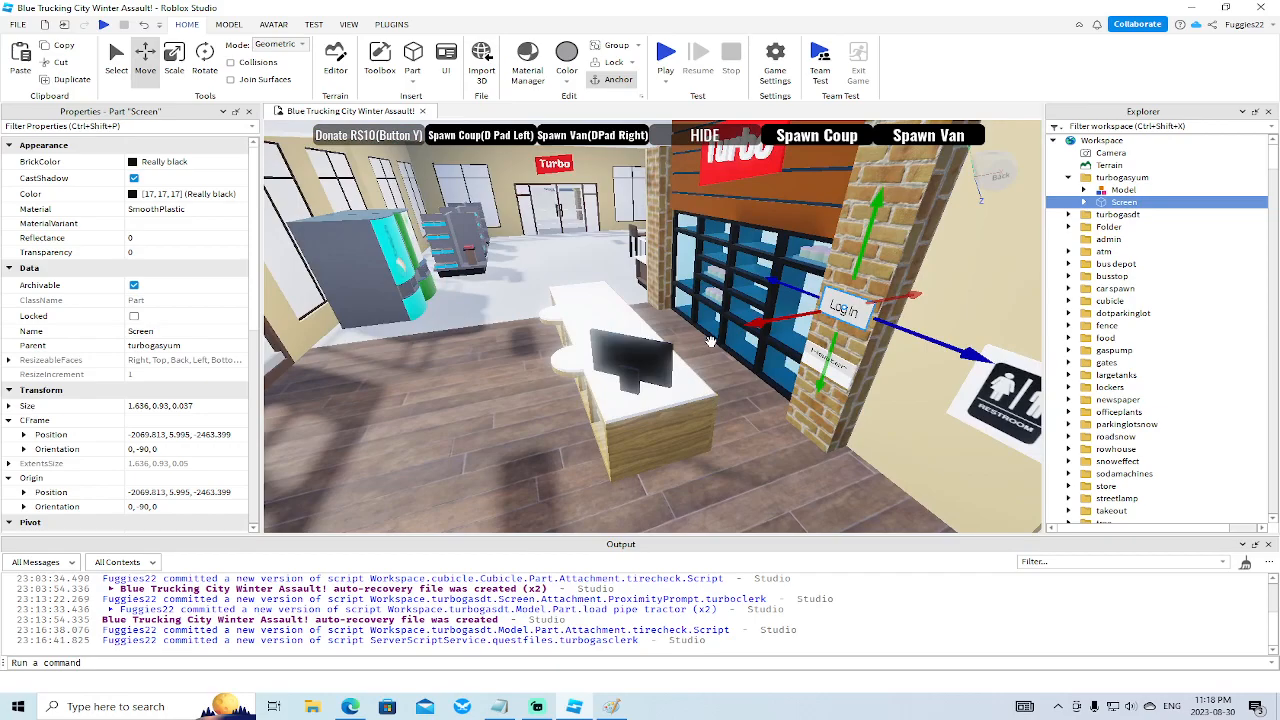
{"action": "right_click_drag", "start_coordinate": [782, 343], "coordinate": [782, 343]}
{"action": "key", "text": "w"}
{"action": "right_click_drag", "start_coordinate": [614, 279], "coordinate": [603, 279]}
{"action": "key", "text": "s"}
{"action": "key", "text": "w"}
{"action": "key", "text": "w"}
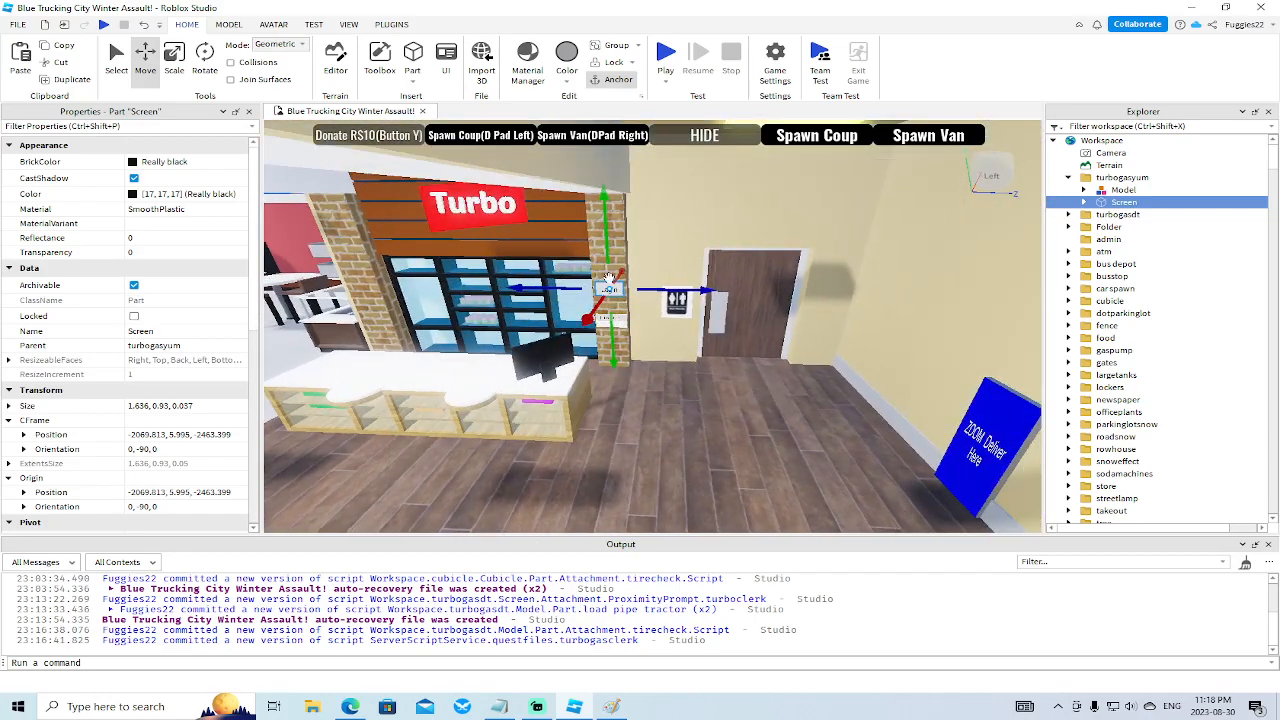
Set the turbogasyum Log In screen's ProximityPrompt ActionText to "Turbo Clerk Duties" and its ObjectText to "Help the Store".
{"action": "right_click_drag", "start_coordinate": [751, 324], "coordinate": [751, 308]}
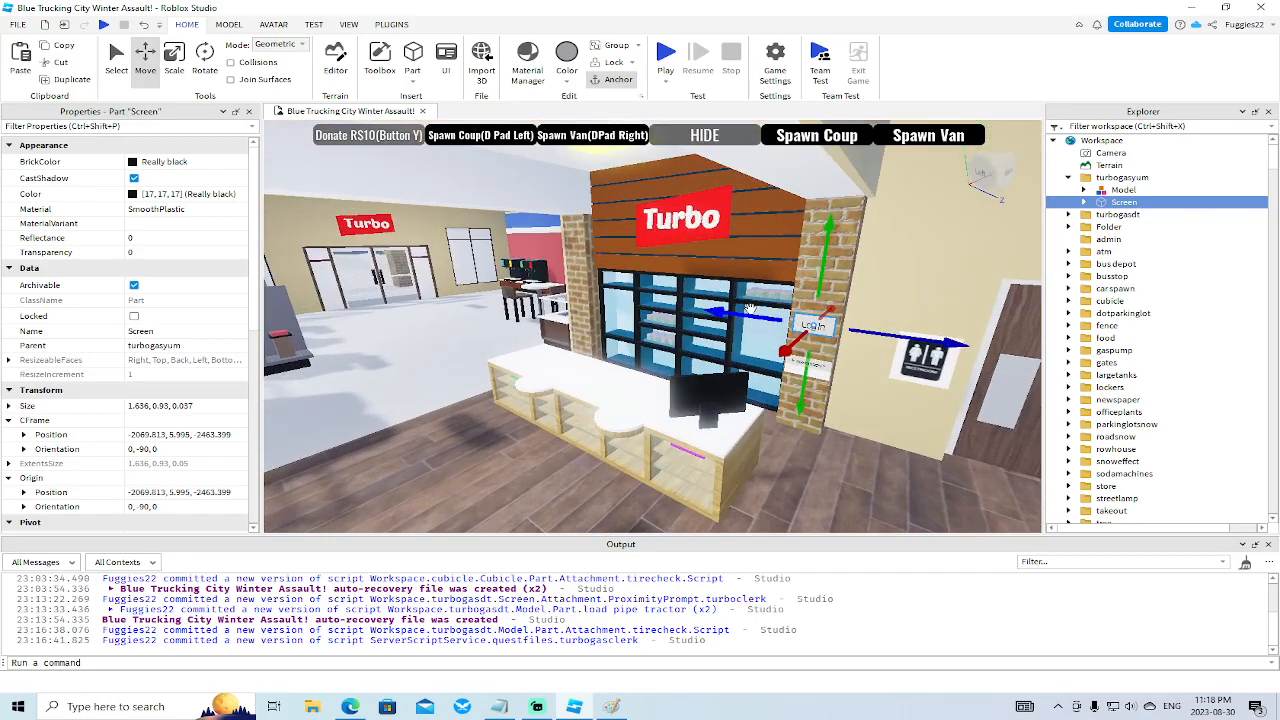
{"action": "right_click_drag", "start_coordinate": [606, 344], "coordinate": [661, 317]}
{"action": "key", "text": "d"}
{"action": "scroll", "coordinate": [661, 317], "scroll_direction": "up", "scroll_amount": 1}
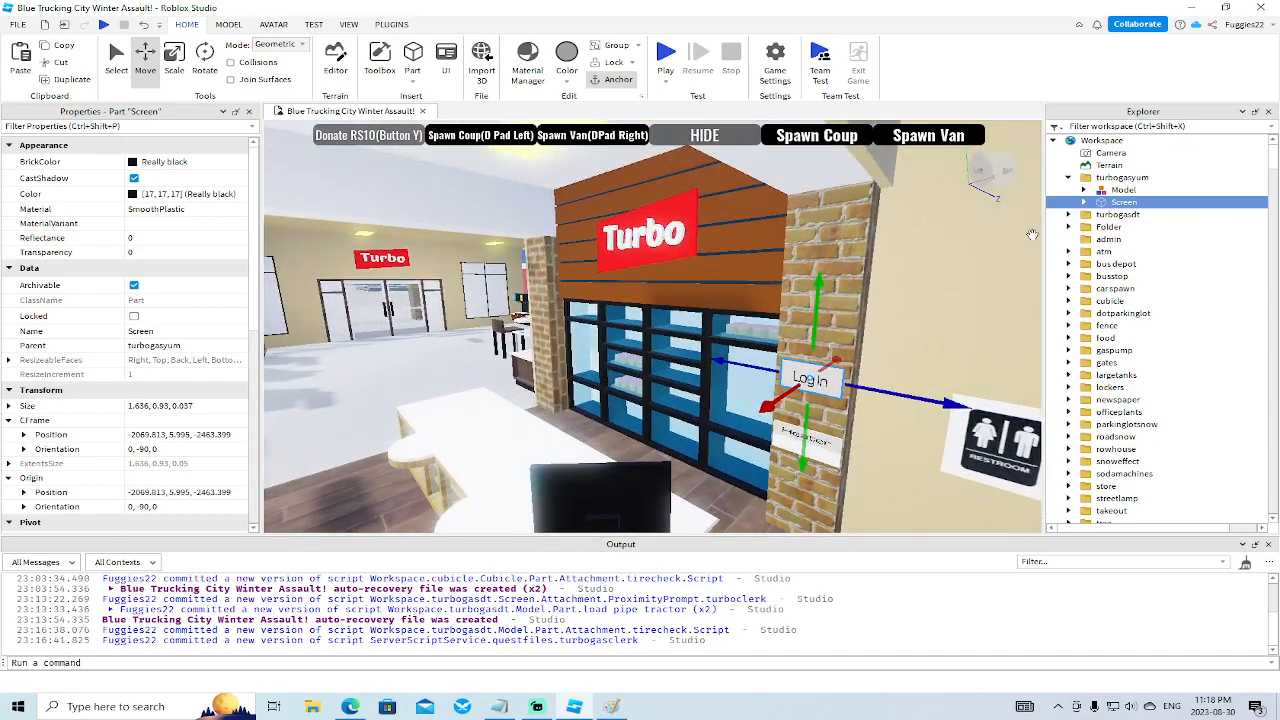
{"action": "left_click", "coordinate": [1084, 202]}
{"action": "right_click_drag", "start_coordinate": [955, 282], "coordinate": [955, 282]}
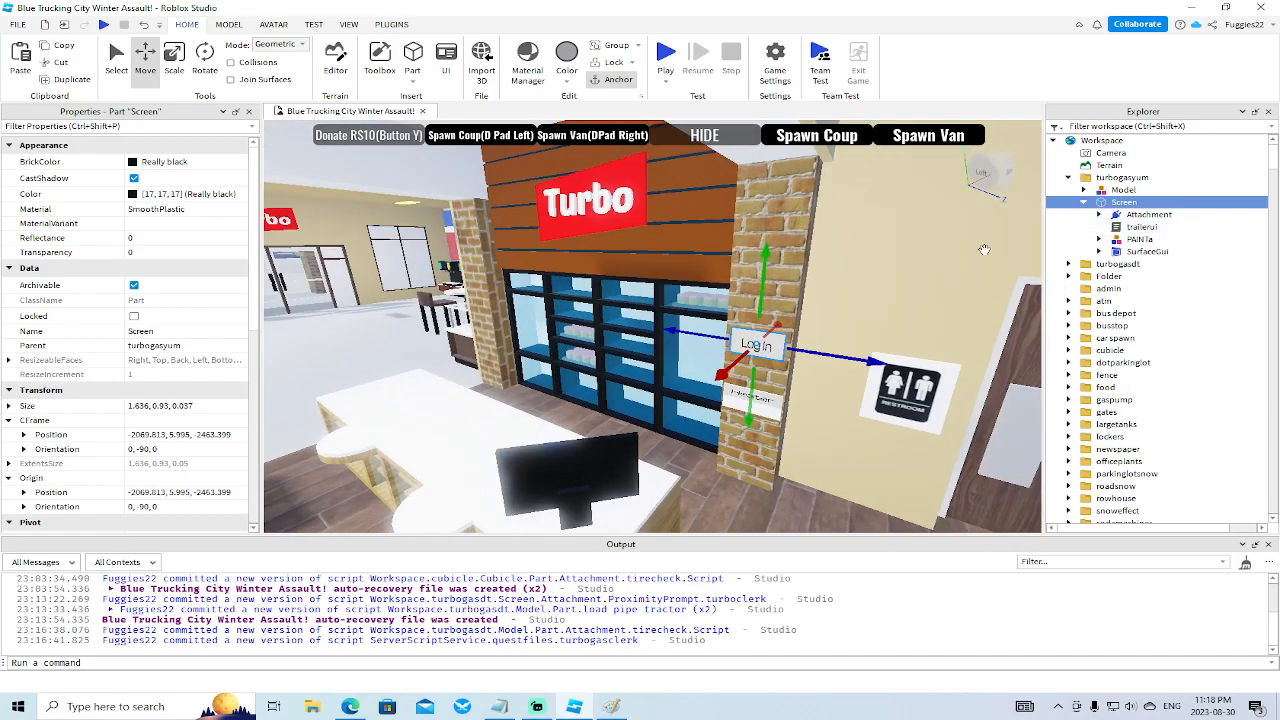
{"action": "left_click", "coordinate": [1100, 240]}
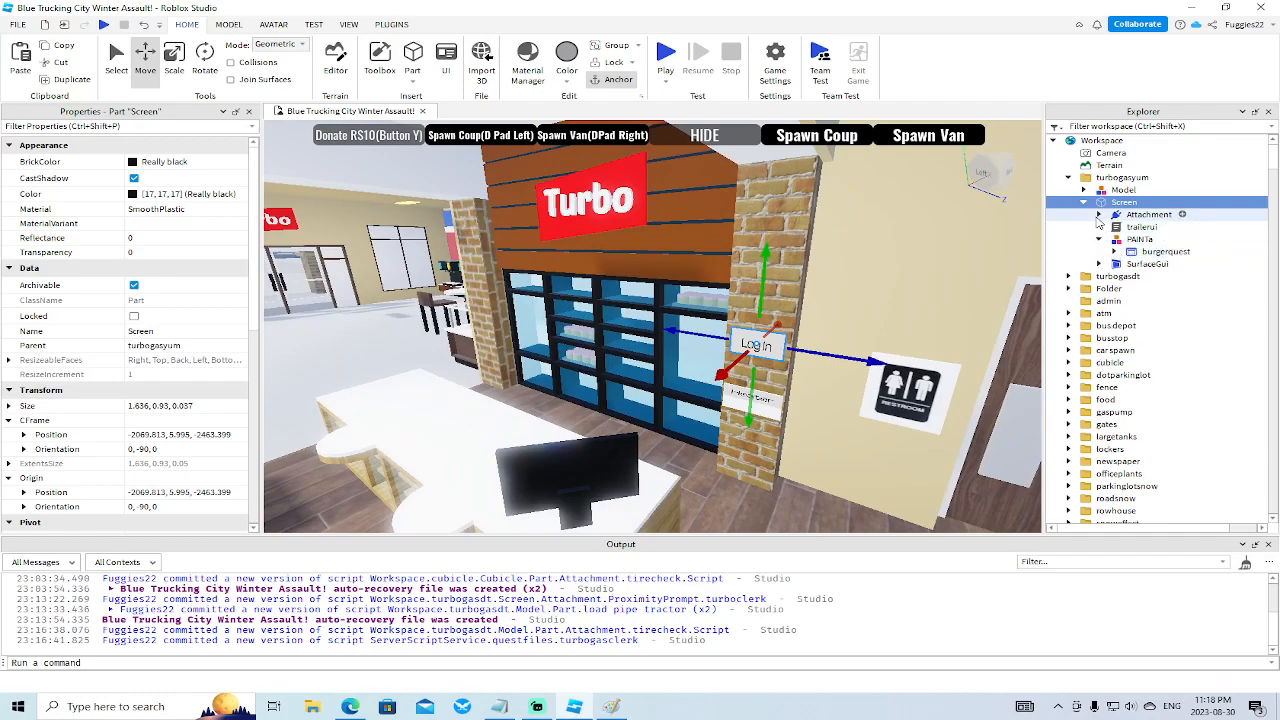
{"action": "left_click", "coordinate": [1100, 215]}
{"action": "left_click", "coordinate": [1170, 227]}
{"action": "left_click", "coordinate": [213, 176]}
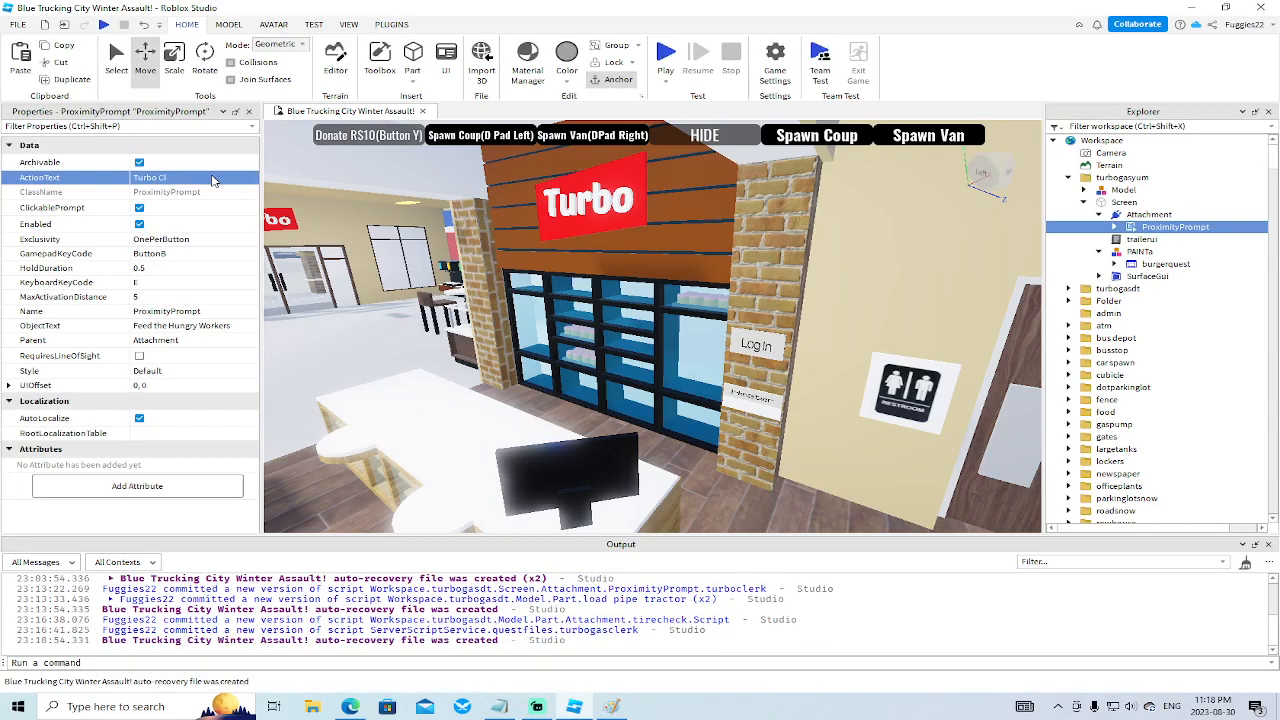
{"action": "key", "text": "w"}
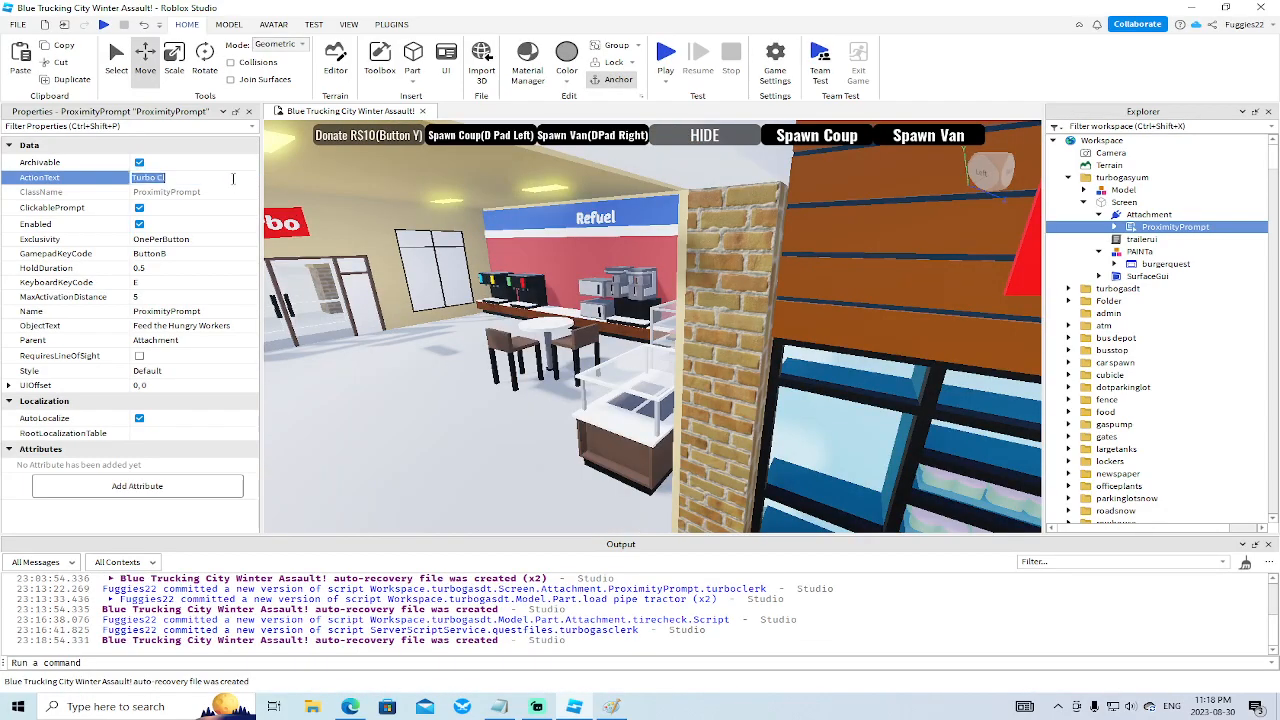
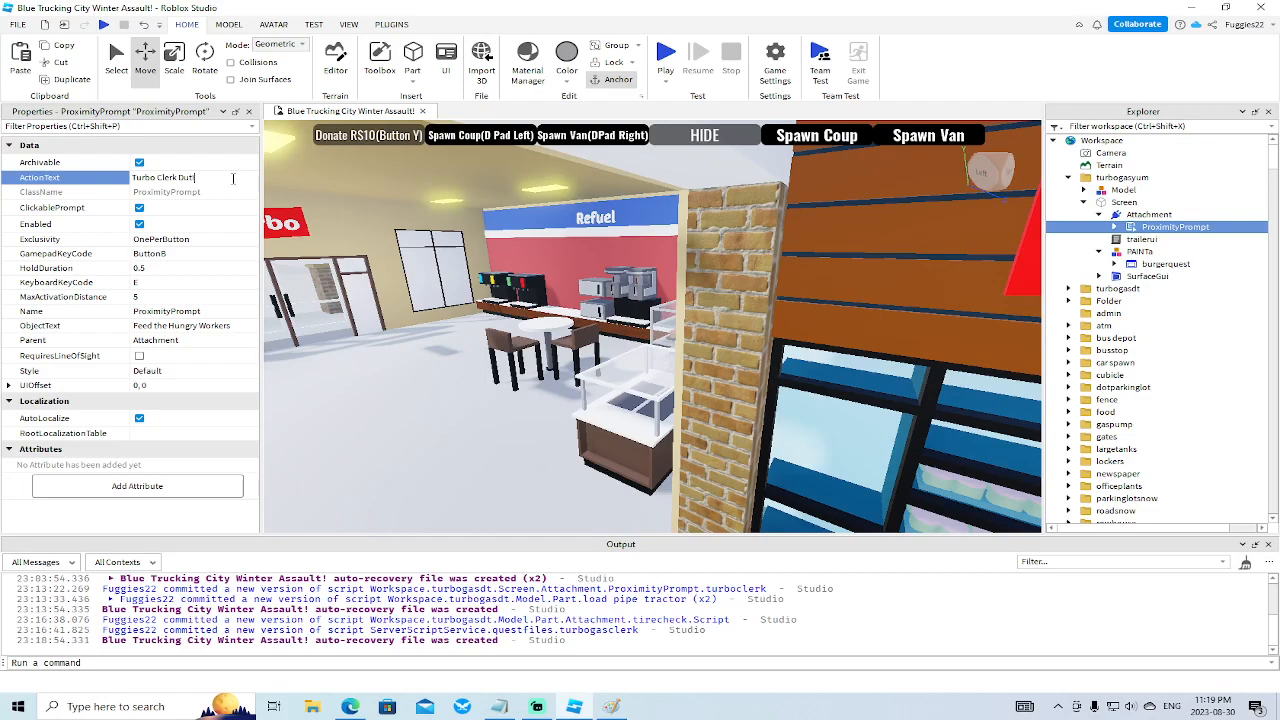
{"action": "left_click", "coordinate": [237, 326]}
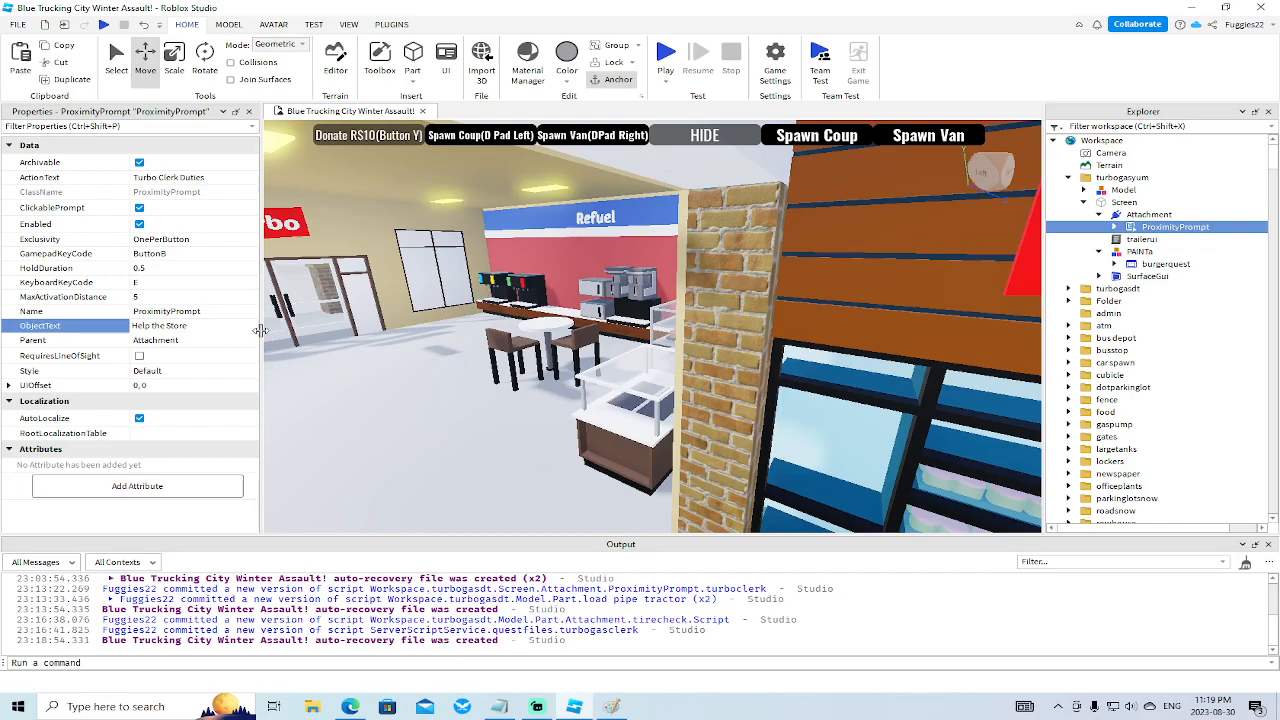
Open the turboclerk script under the Log In prompt to check its quest settings, and return to the 3D view.
{"action": "right_click_drag", "start_coordinate": [779, 324], "coordinate": [859, 305]}
{"action": "scroll", "coordinate": [974, 257], "scroll_direction": "down", "scroll_amount": 3}
{"action": "left_click", "coordinate": [1115, 227]}
{"action": "double_click", "coordinate": [1176, 239]}
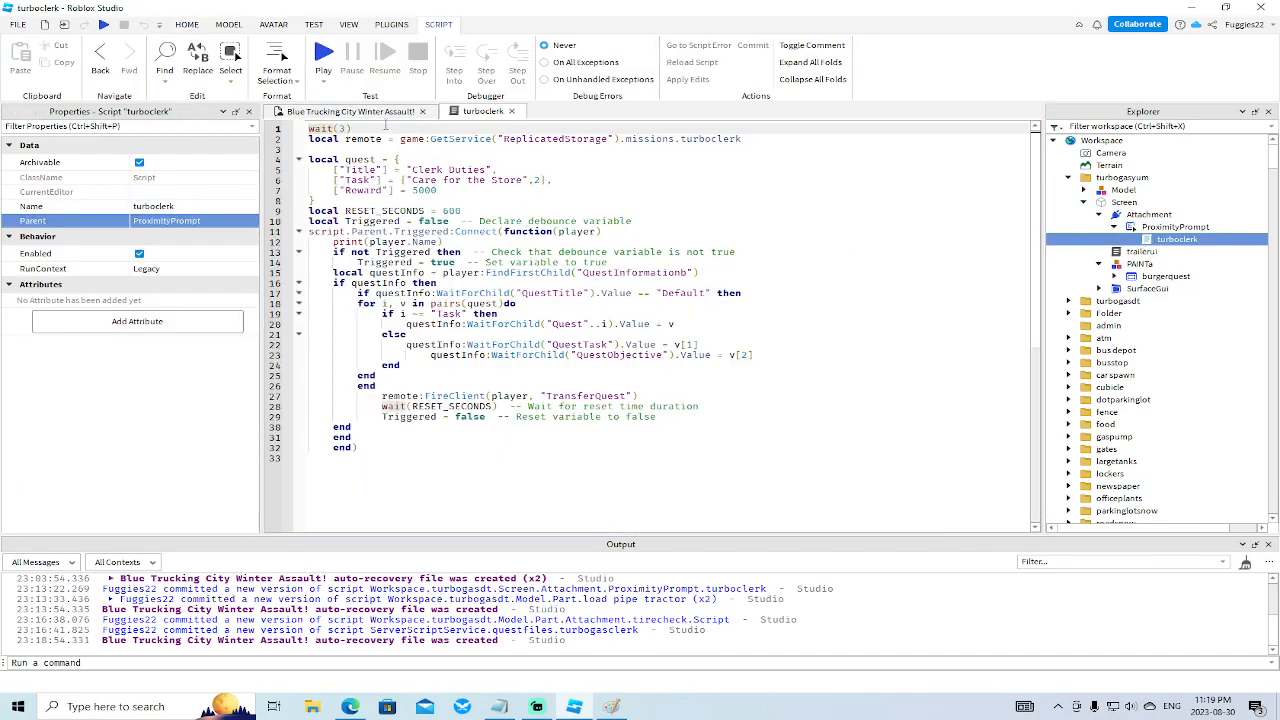
{"action": "left_click", "coordinate": [387, 114]}
{"action": "right_click_drag", "start_coordinate": [549, 229], "coordinate": [577, 261]}
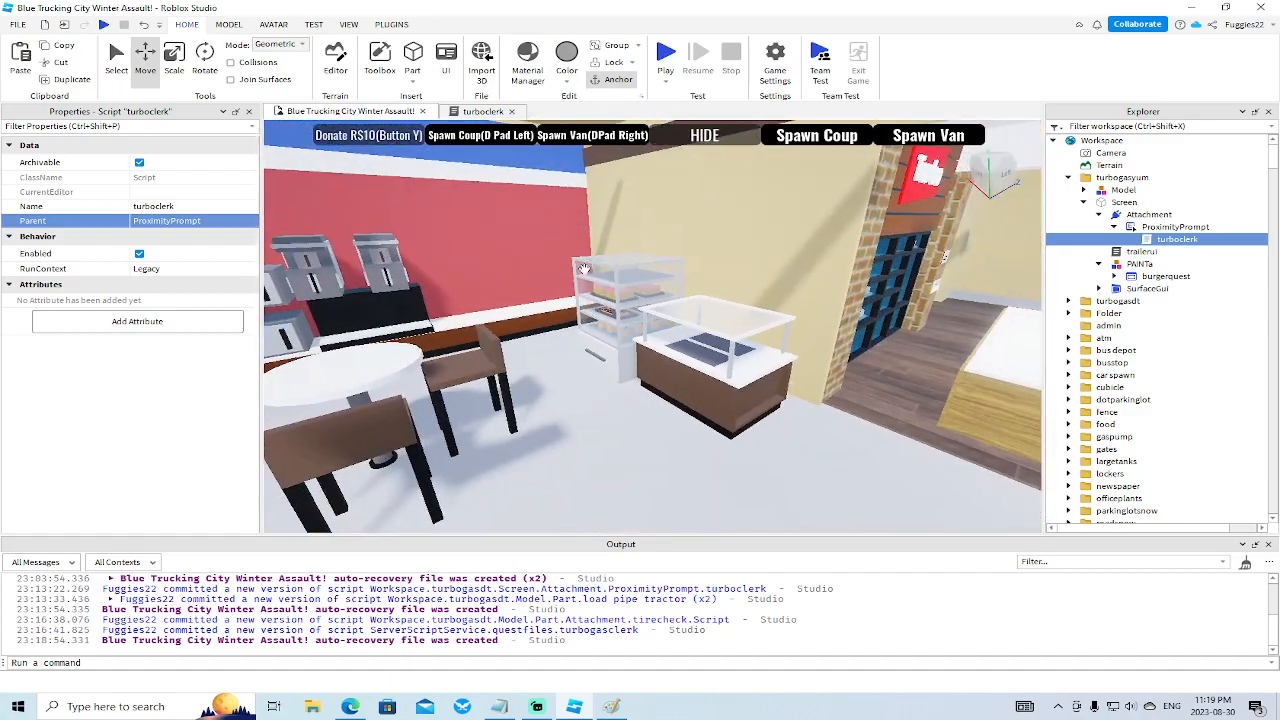
Inspect the pastry display case and the middle shelf unit's nested models for a quest prompt among their parts.
{"action": "left_click", "coordinate": [607, 319]}
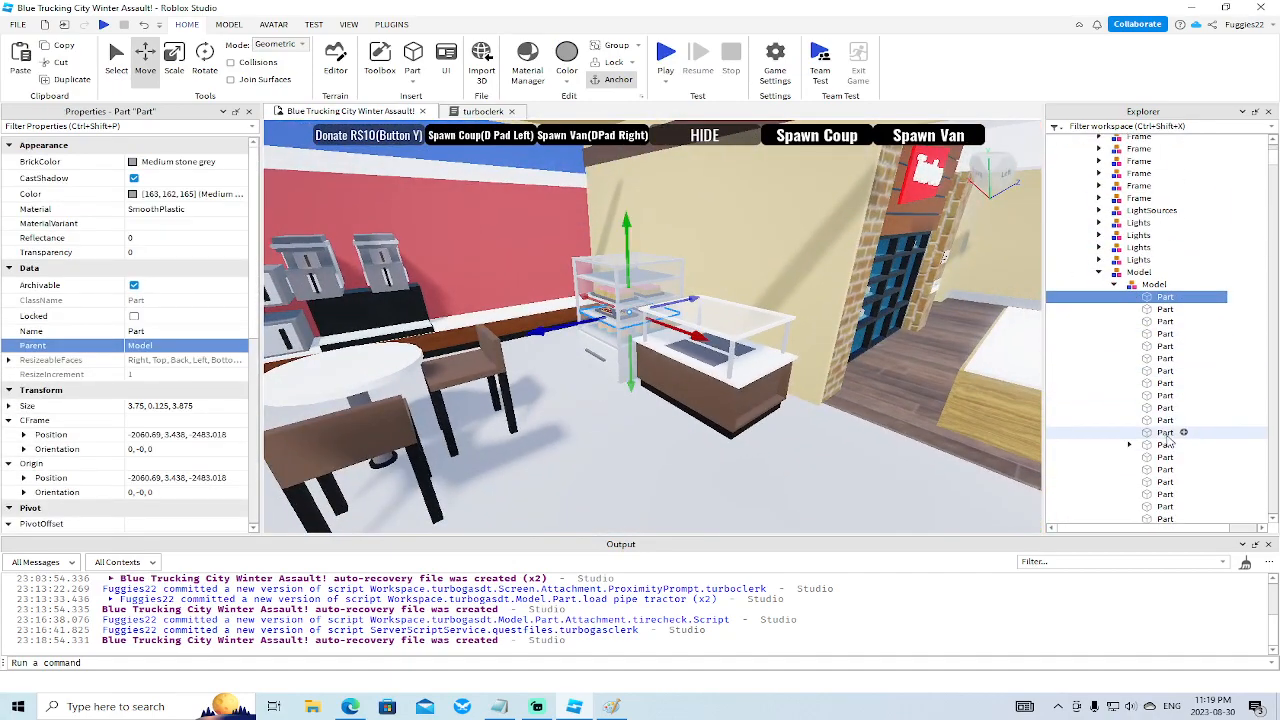
{"action": "right_click_drag", "start_coordinate": [869, 417], "coordinate": [869, 417]}
{"action": "left_click", "coordinate": [532, 385]}
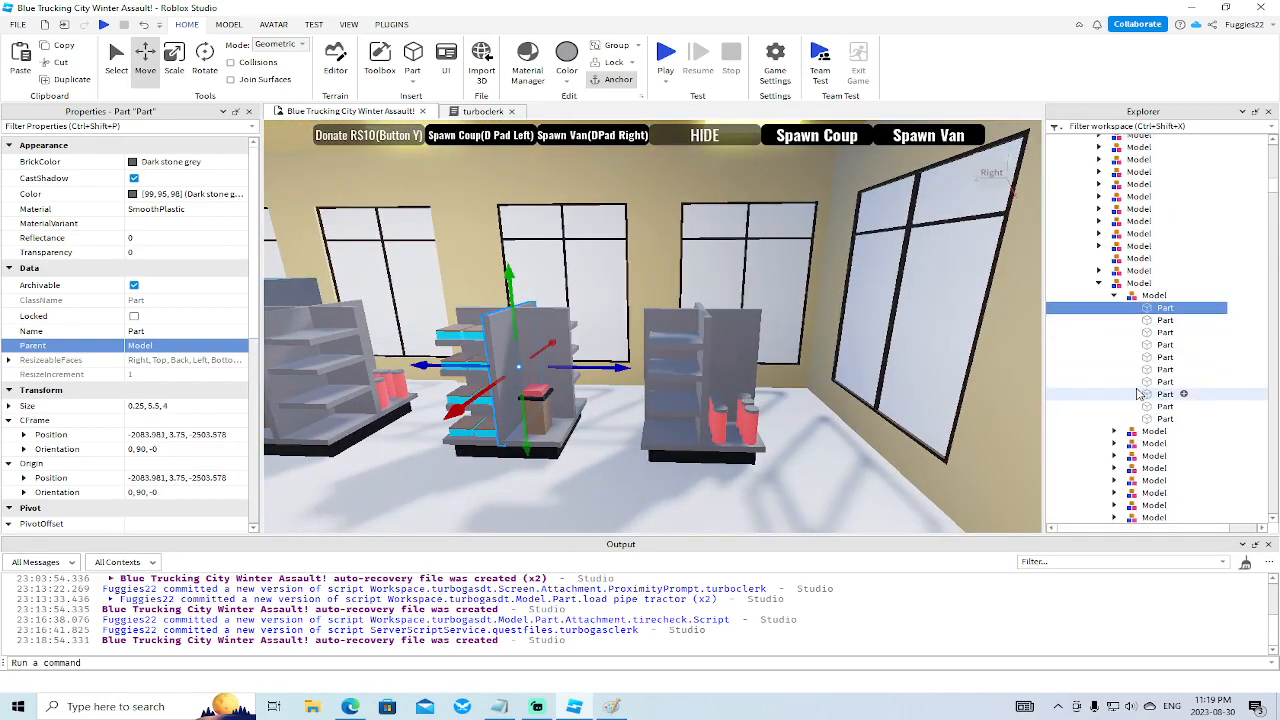
{"action": "left_click", "coordinate": [1114, 295]}
{"action": "left_click", "coordinate": [1114, 308]}
{"action": "left_click", "coordinate": [1114, 357]}
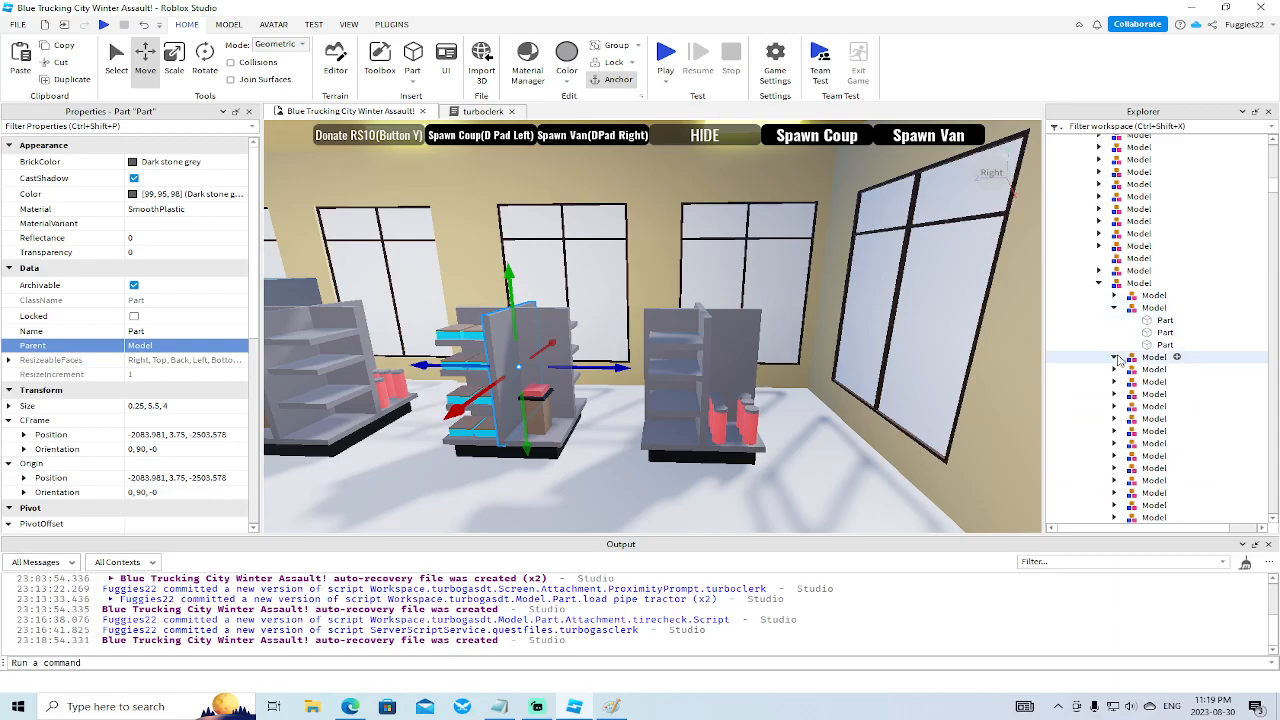
{"action": "left_click", "coordinate": [1114, 394]}
{"action": "scroll", "coordinate": [1115, 399], "scroll_direction": "down", "scroll_amount": 2}
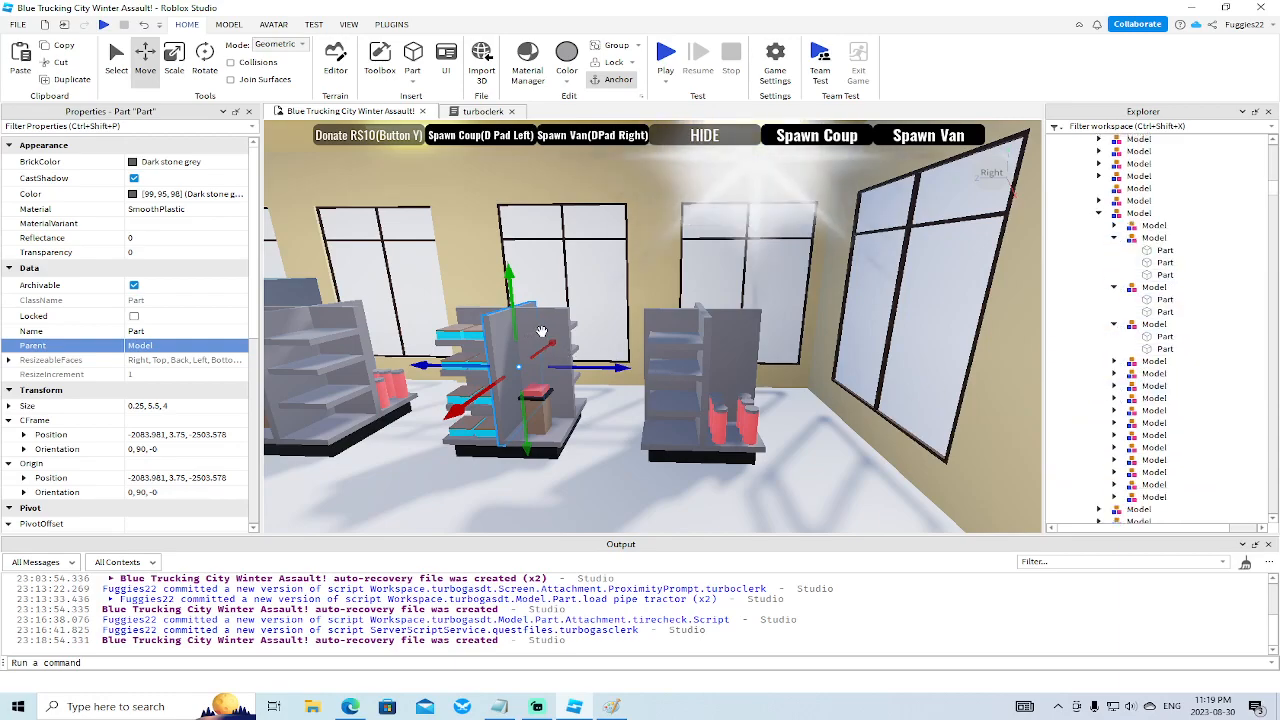
{"action": "right_click_drag", "start_coordinate": [626, 340], "coordinate": [646, 343]}
{"action": "key", "text": "a"}
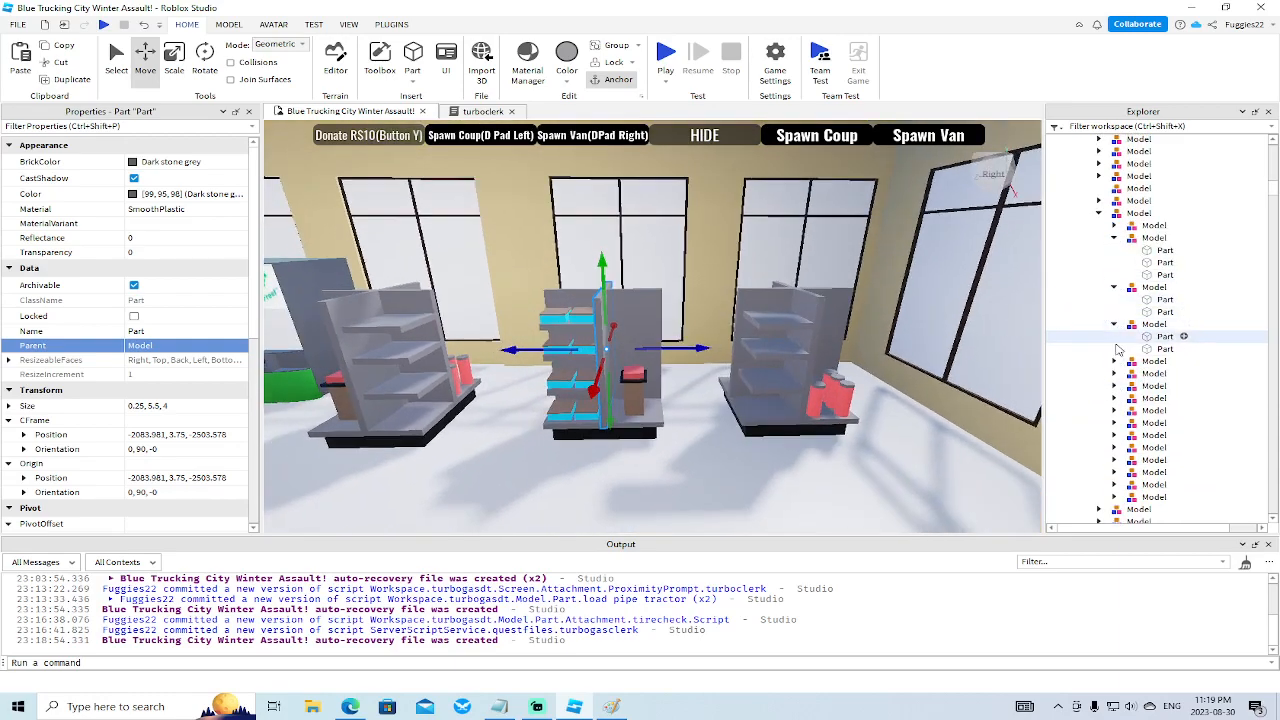
{"action": "left_click", "coordinate": [1114, 361]}
{"action": "left_click", "coordinate": [1114, 398]}
{"action": "scroll", "coordinate": [1118, 395], "scroll_direction": "down", "scroll_amount": 3}
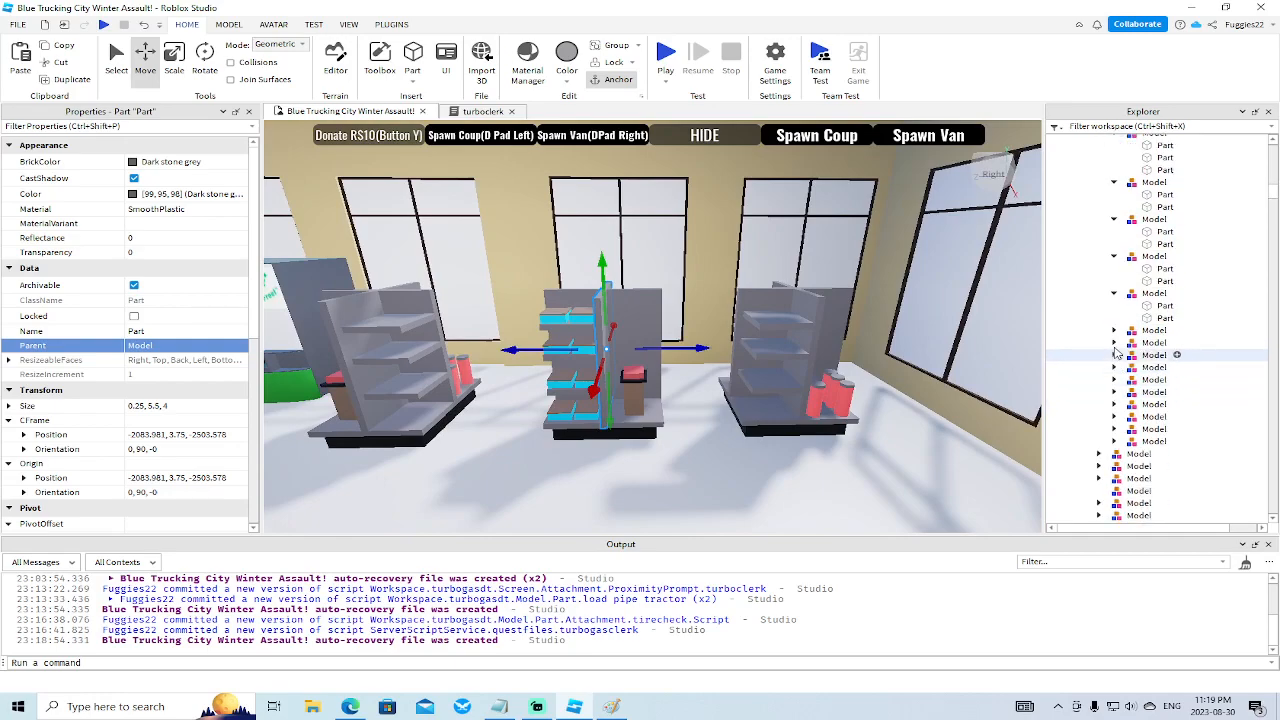
{"action": "left_click", "coordinate": [1114, 330]}
{"action": "left_click", "coordinate": [1114, 367]}
{"action": "left_click", "coordinate": [1116, 392]}
{"action": "left_click", "coordinate": [1114, 404]}
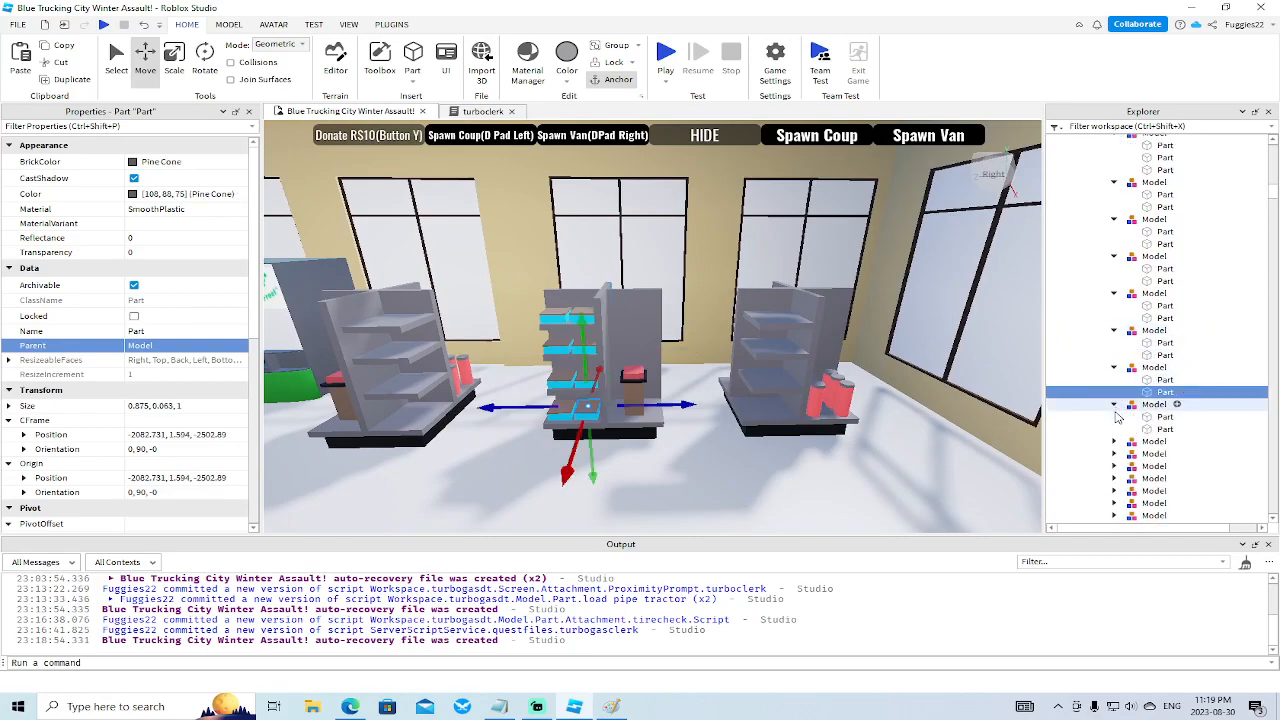
{"action": "left_click", "coordinate": [1114, 441]}
{"action": "scroll", "coordinate": [1118, 448], "scroll_direction": "down", "scroll_amount": 3}
{"action": "left_click", "coordinate": [1118, 448]}
{"action": "left_click", "coordinate": [1114, 435]}
{"action": "left_click", "coordinate": [1114, 423]}
{"action": "left_click", "coordinate": [1114, 410]}
{"action": "left_click", "coordinate": [1114, 398]}
{"action": "left_click", "coordinate": [1114, 385]}
{"action": "left_click", "coordinate": [1114, 373]}
Open the shelf prompt's script in the shelf unit with red canisters near the corner and compare its quest title with turboclerk's.
{"action": "left_click", "coordinate": [808, 354]}
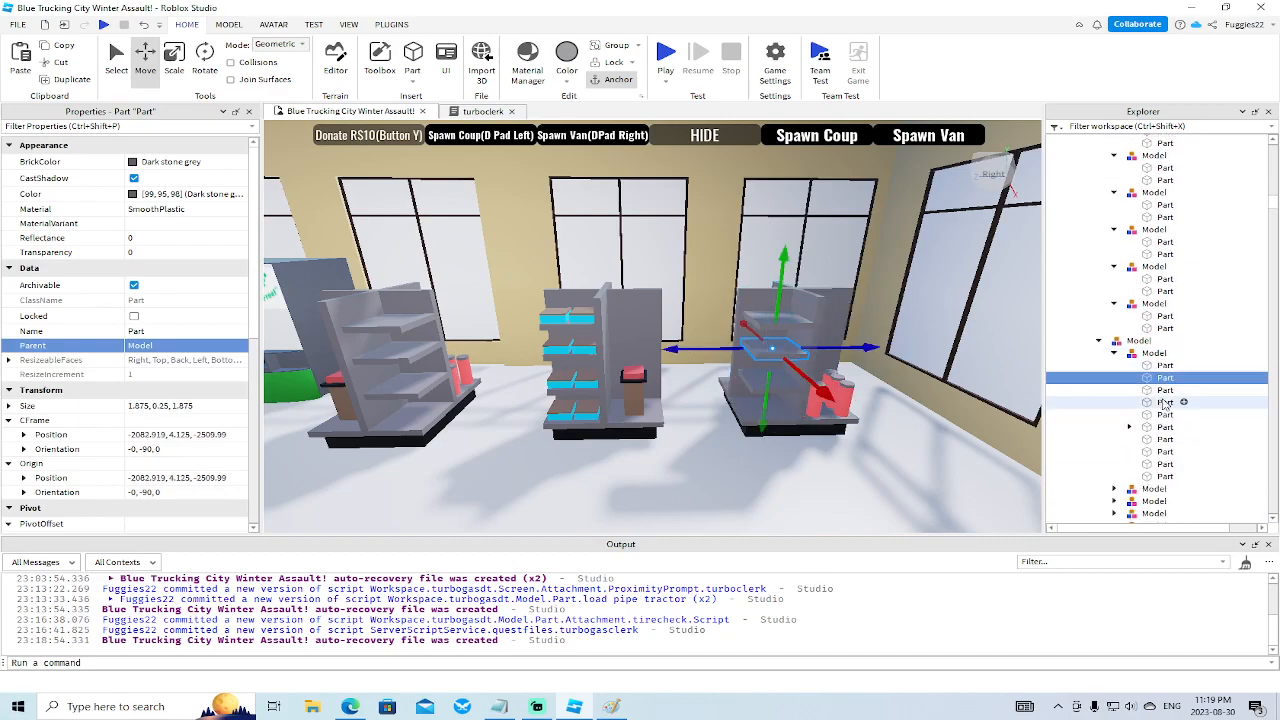
{"action": "left_click", "coordinate": [1150, 393]}
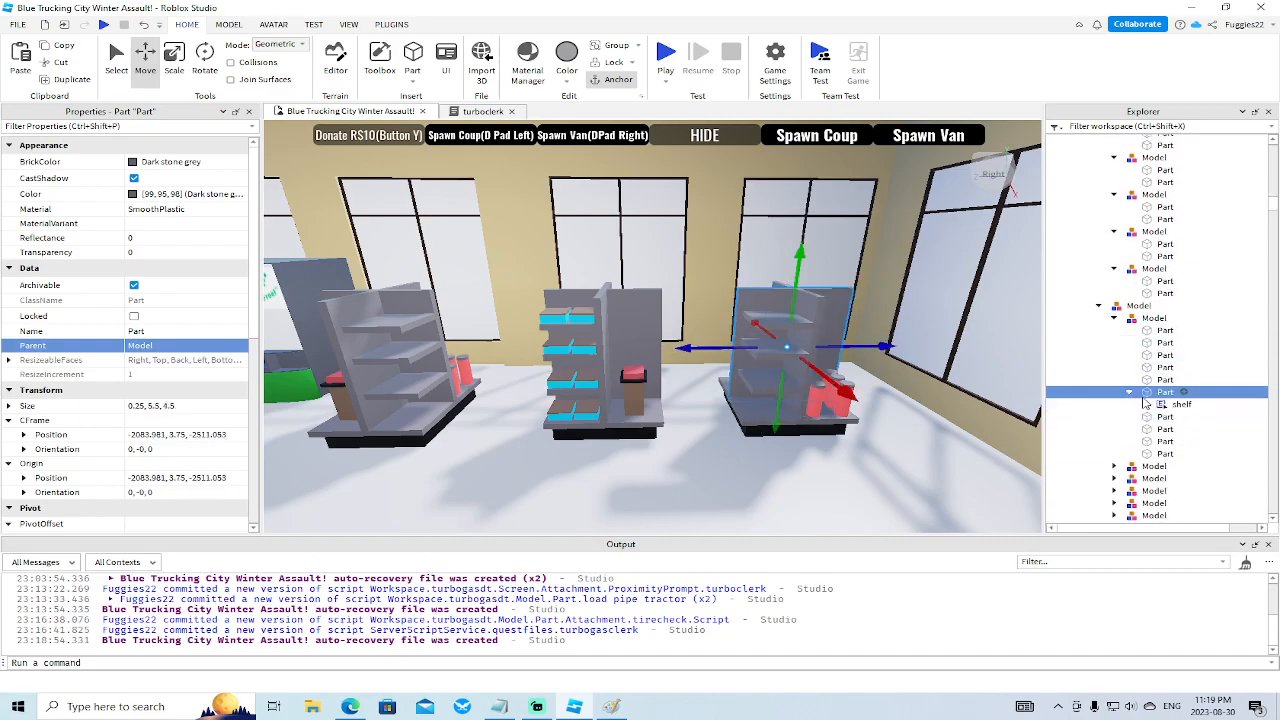
{"action": "double_click", "coordinate": [1196, 416]}
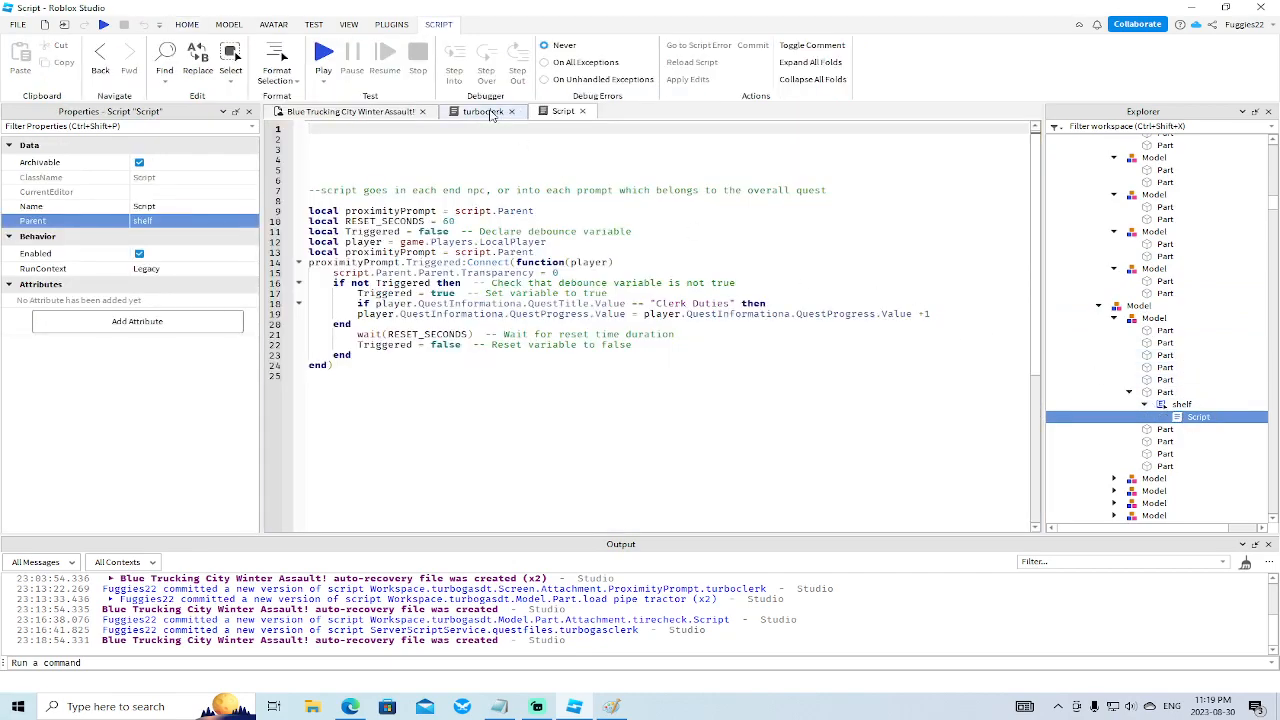
{"action": "left_click", "coordinate": [483, 111]}
{"action": "left_click_drag", "start_coordinate": [408, 170], "coordinate": [470, 169]}
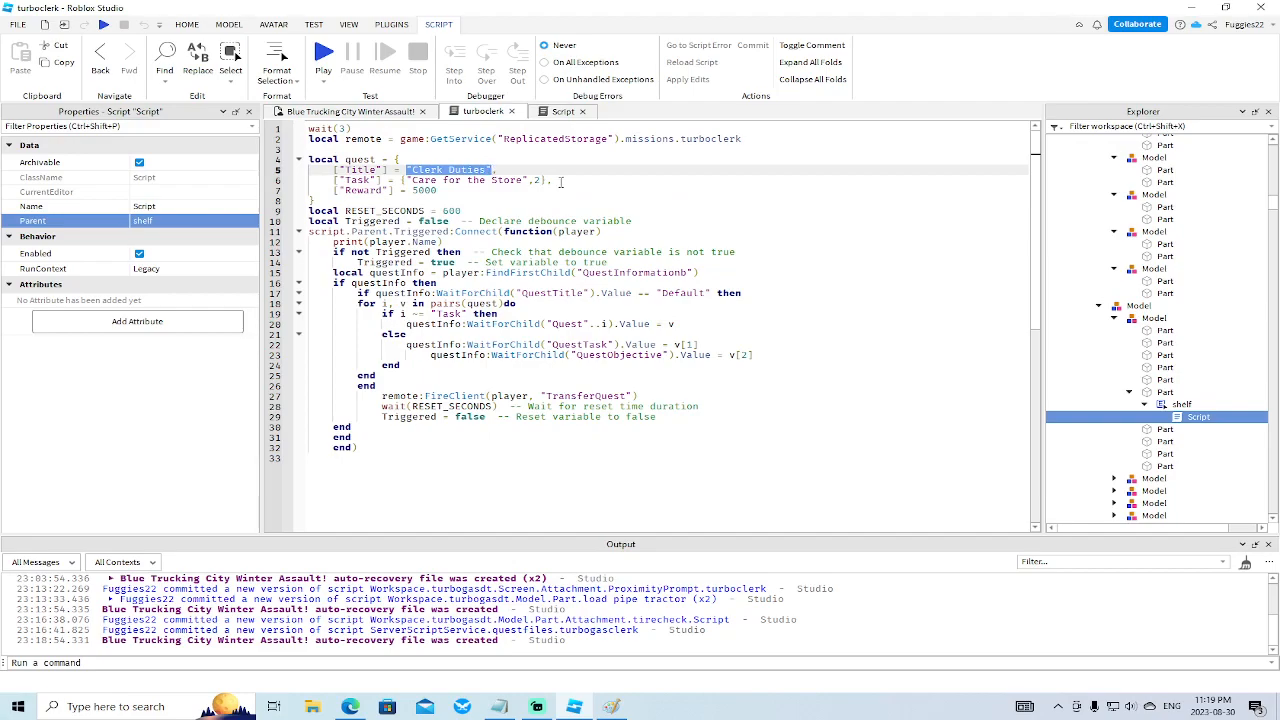
{"action": "left_click", "coordinate": [562, 112]}
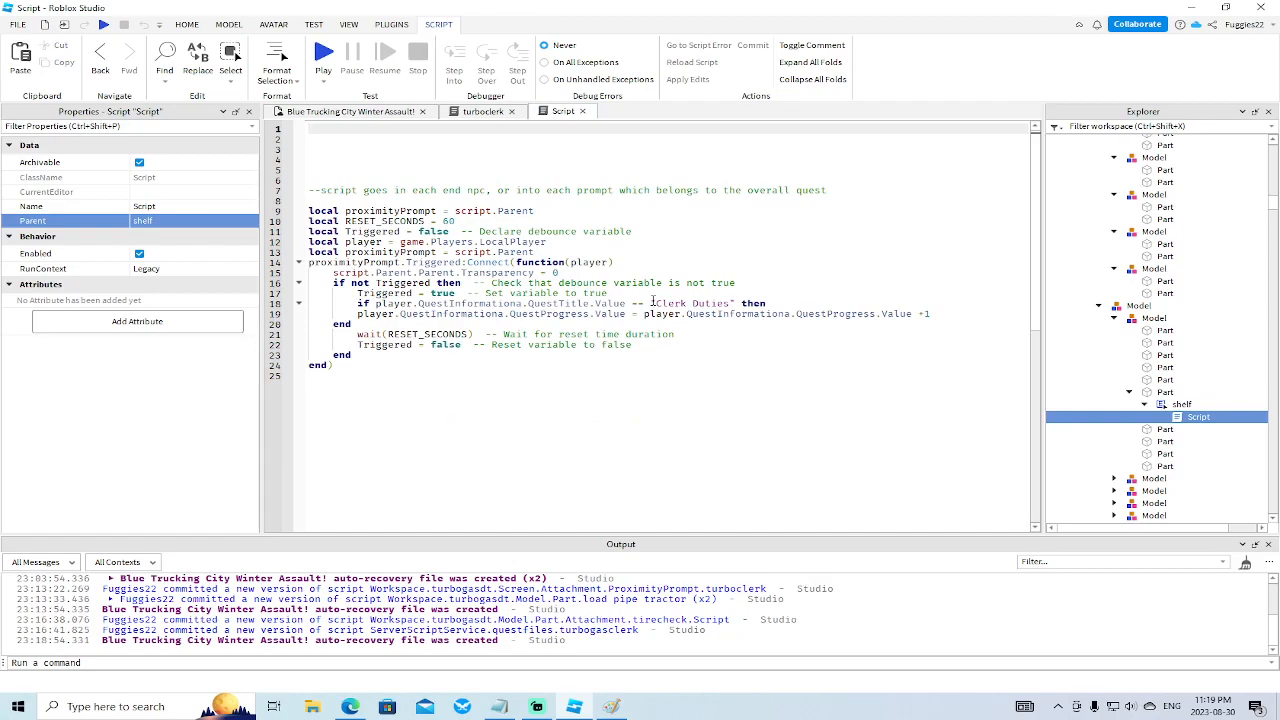
{"action": "left_click", "coordinate": [504, 112]}
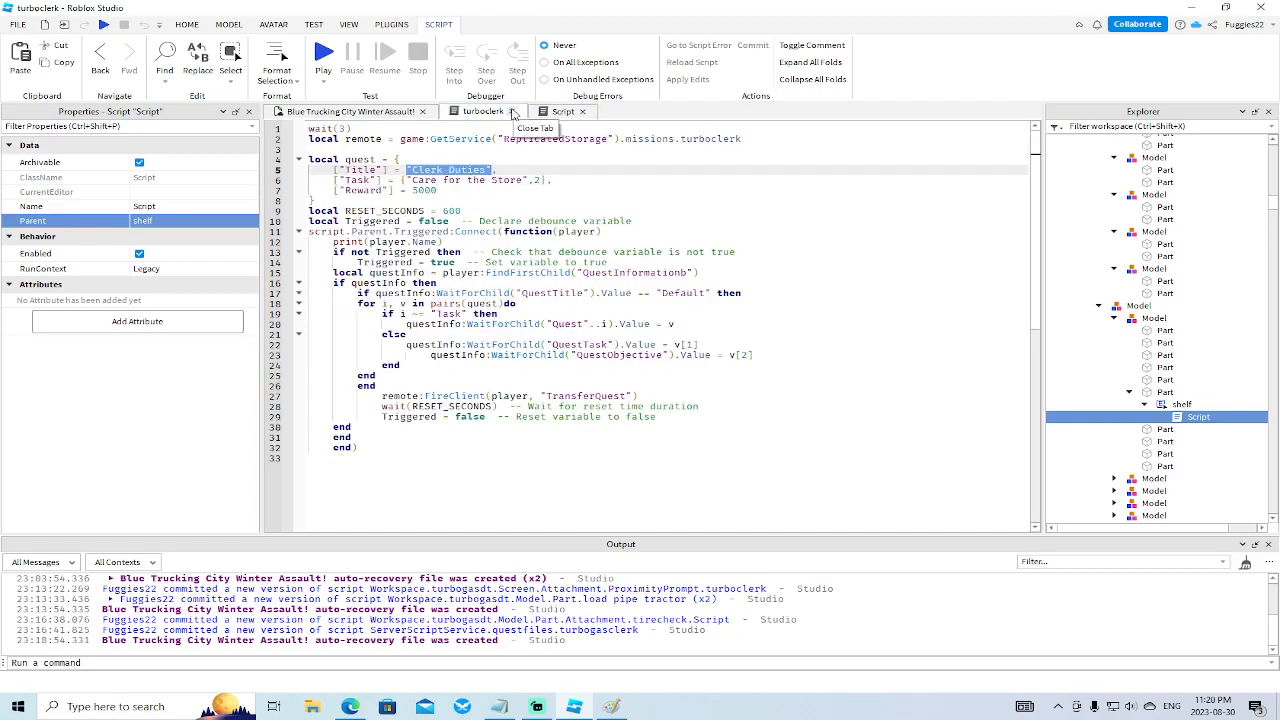
{"action": "scroll", "coordinate": [1165, 345], "scroll_direction": "up", "scroll_amount": 5}
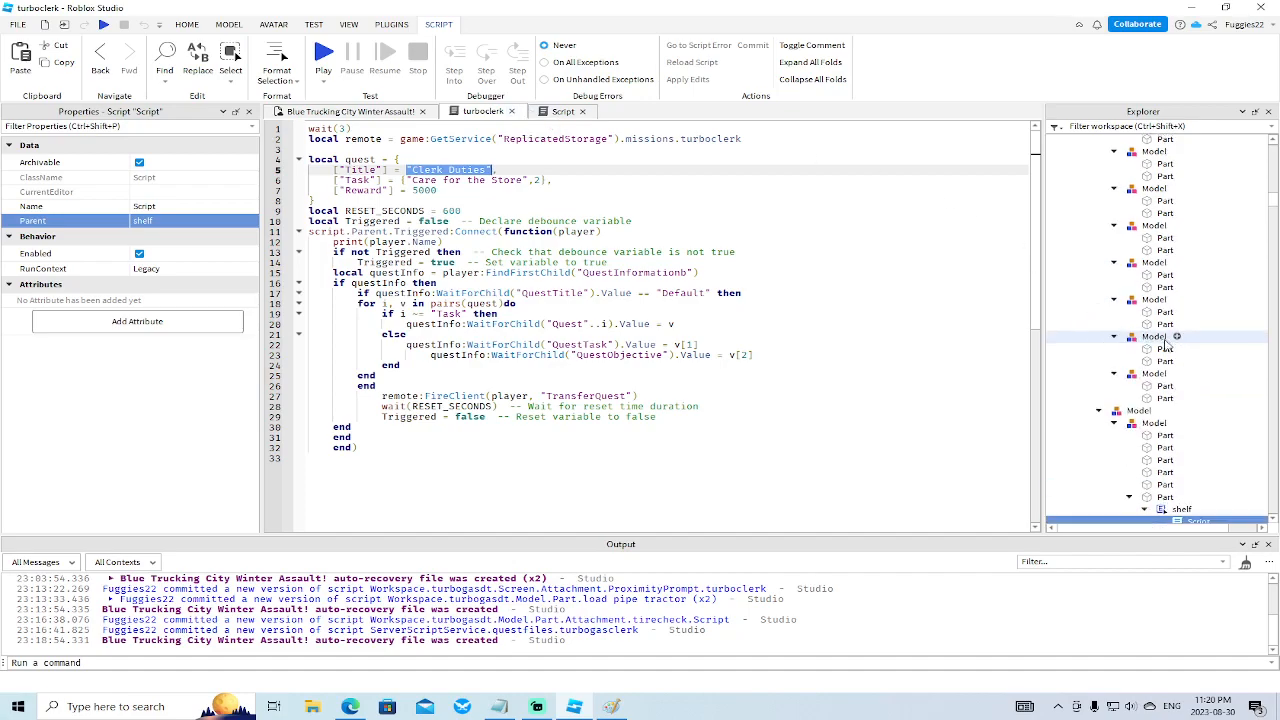
{"action": "scroll", "coordinate": [1165, 345], "scroll_direction": "down", "scroll_amount": 7}
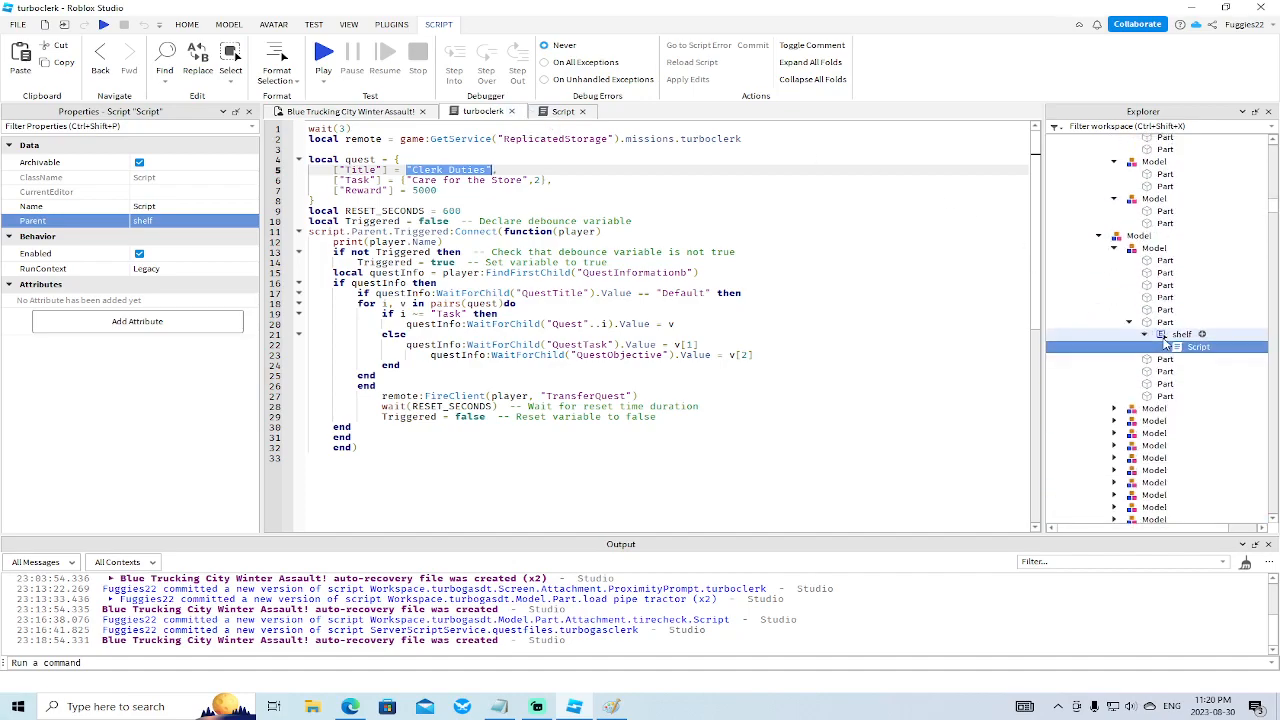
Check the quest title in the pastry display case's shelf prompt script and close all open scripts.
{"action": "left_click", "coordinate": [369, 112]}
{"action": "right_click_drag", "start_coordinate": [734, 253], "coordinate": [738, 310]}
{"action": "key", "text": "w"}
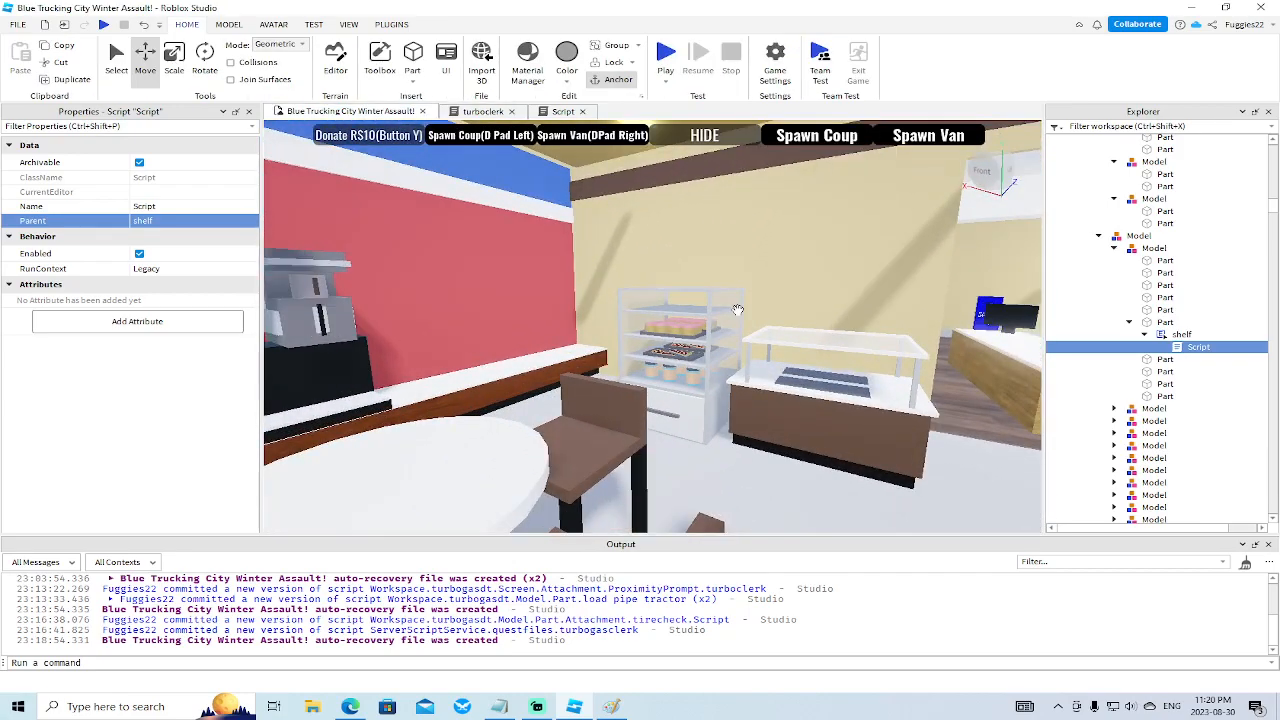
{"action": "left_click", "coordinate": [686, 362]}
{"action": "scroll", "coordinate": [1165, 300], "scroll_direction": "up", "scroll_amount": 2}
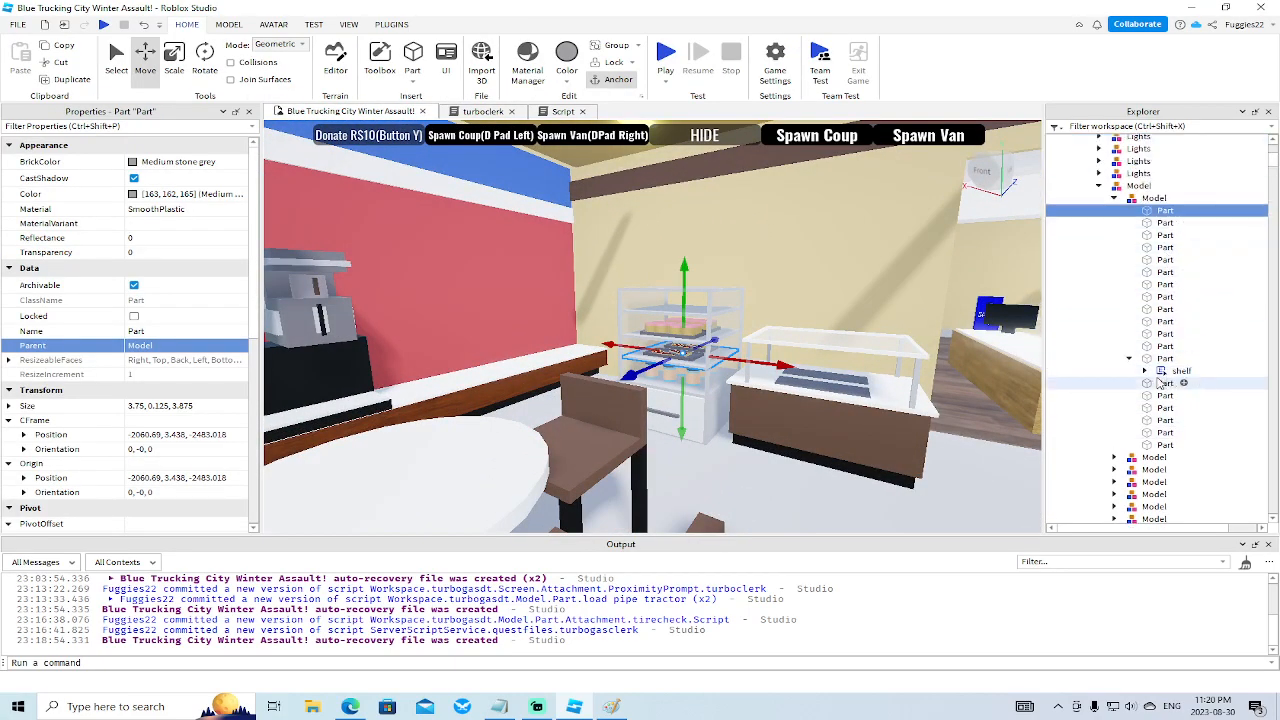
{"action": "left_click", "coordinate": [1145, 370]}
{"action": "double_click", "coordinate": [1195, 383]}
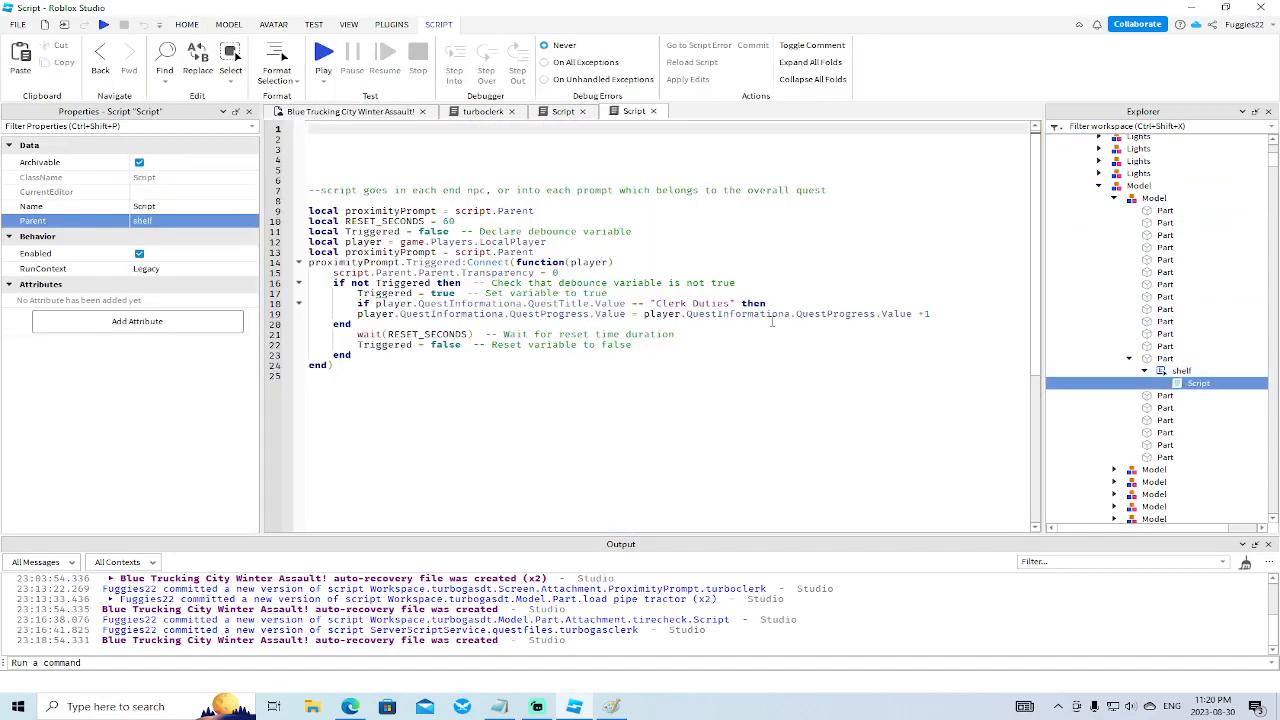
{"action": "left_click", "coordinate": [581, 112]}
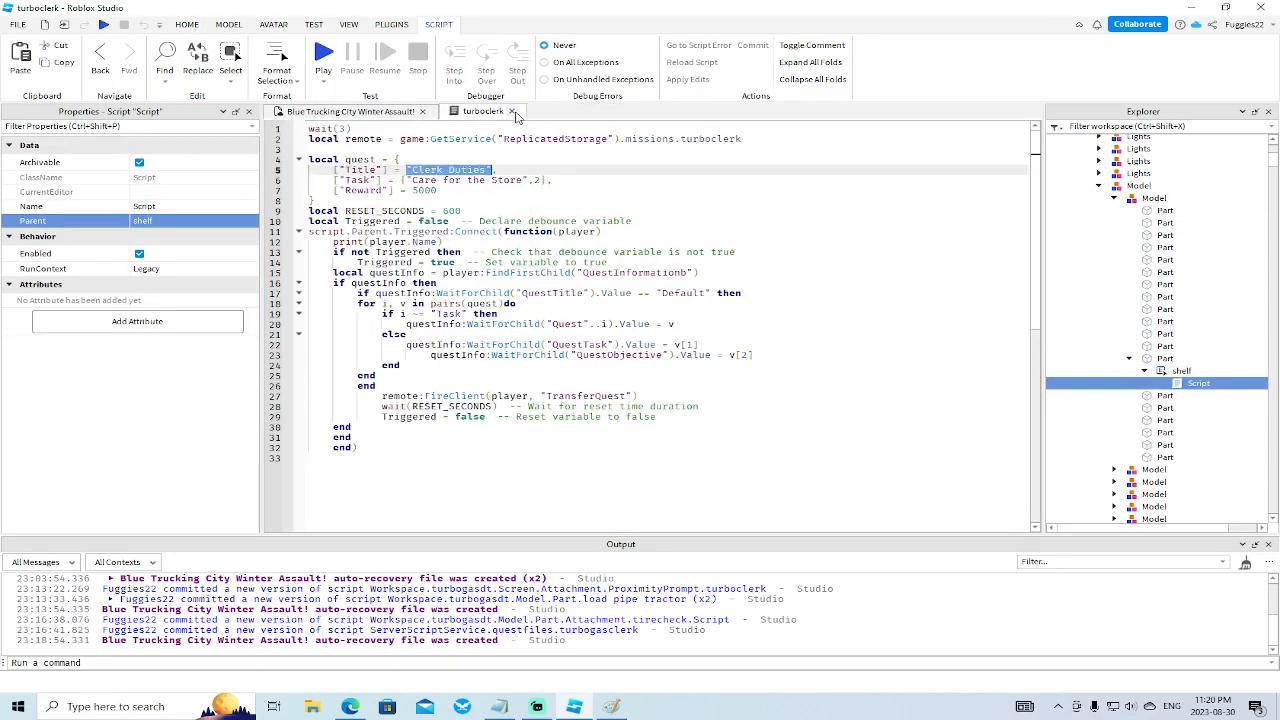
{"action": "left_click", "coordinate": [513, 113]}
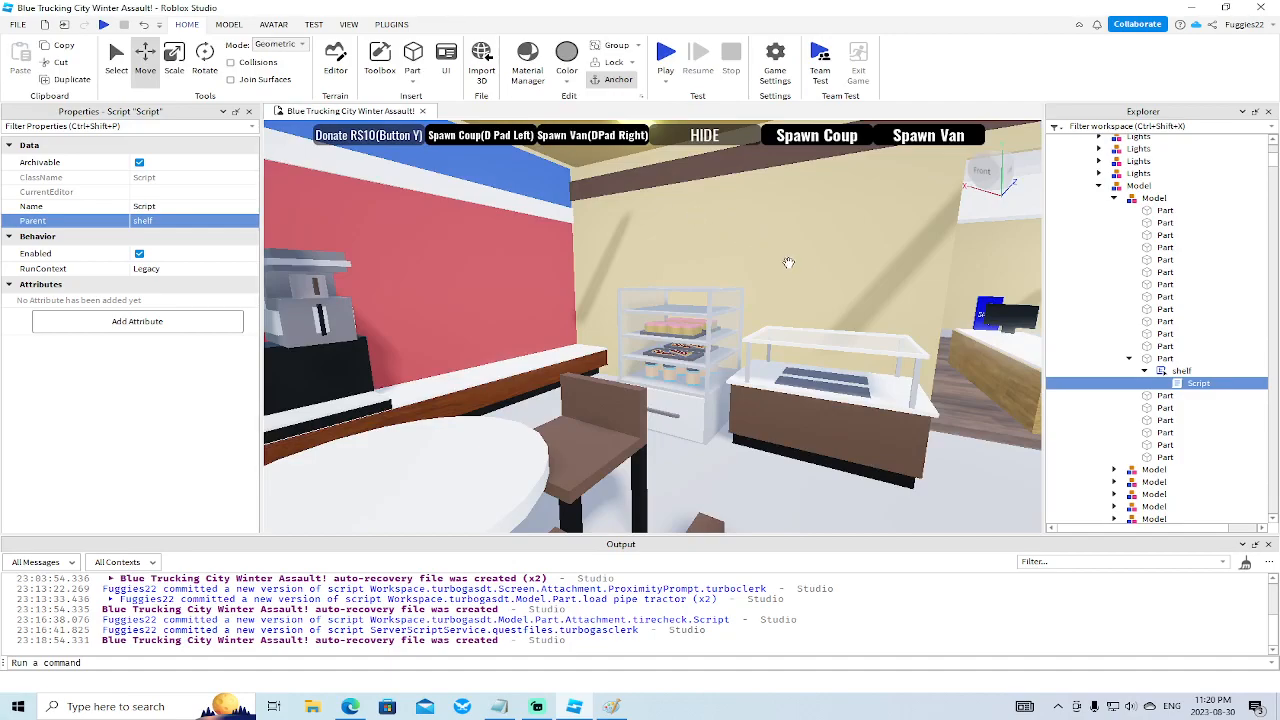
Survey the map outside the store and return to the Refuel area inside a Turbo store.
{"action": "scroll", "coordinate": [800, 268], "scroll_direction": "down", "scroll_amount": 10}
{"action": "scroll", "coordinate": [800, 268], "scroll_direction": "up", "scroll_amount": 10}
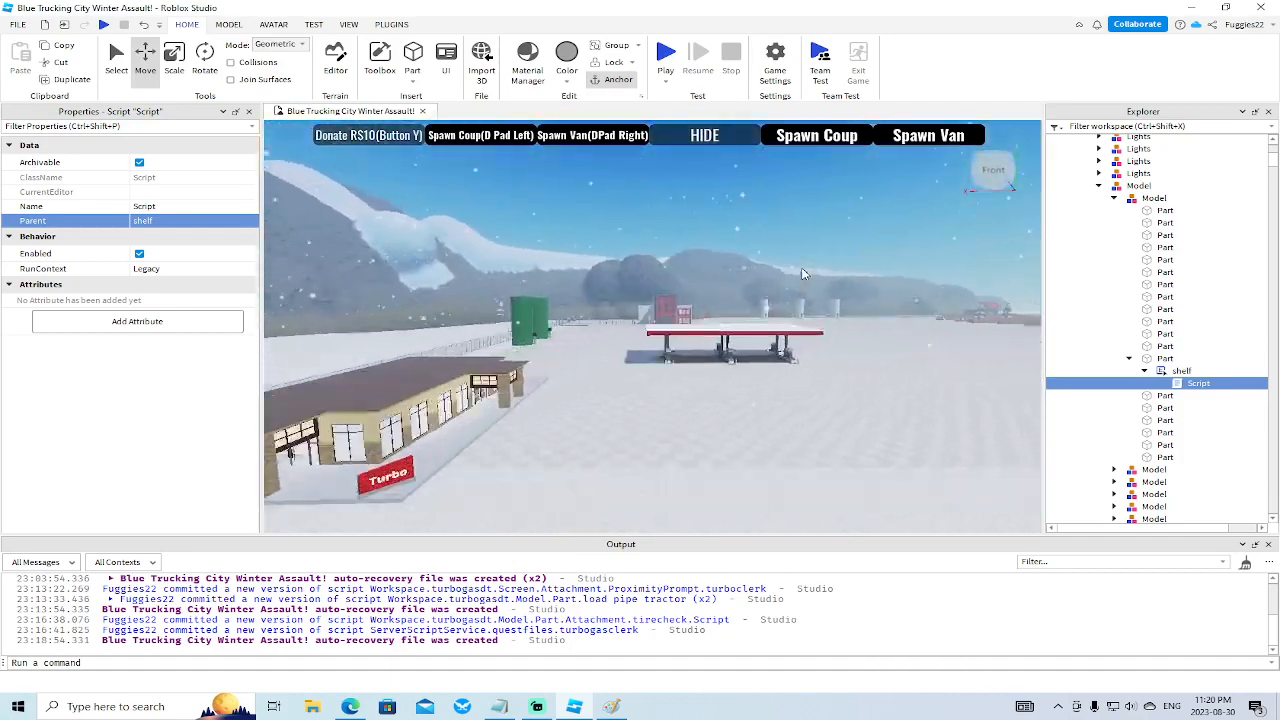
{"action": "scroll", "coordinate": [801, 273], "scroll_direction": "up", "scroll_amount": 10}
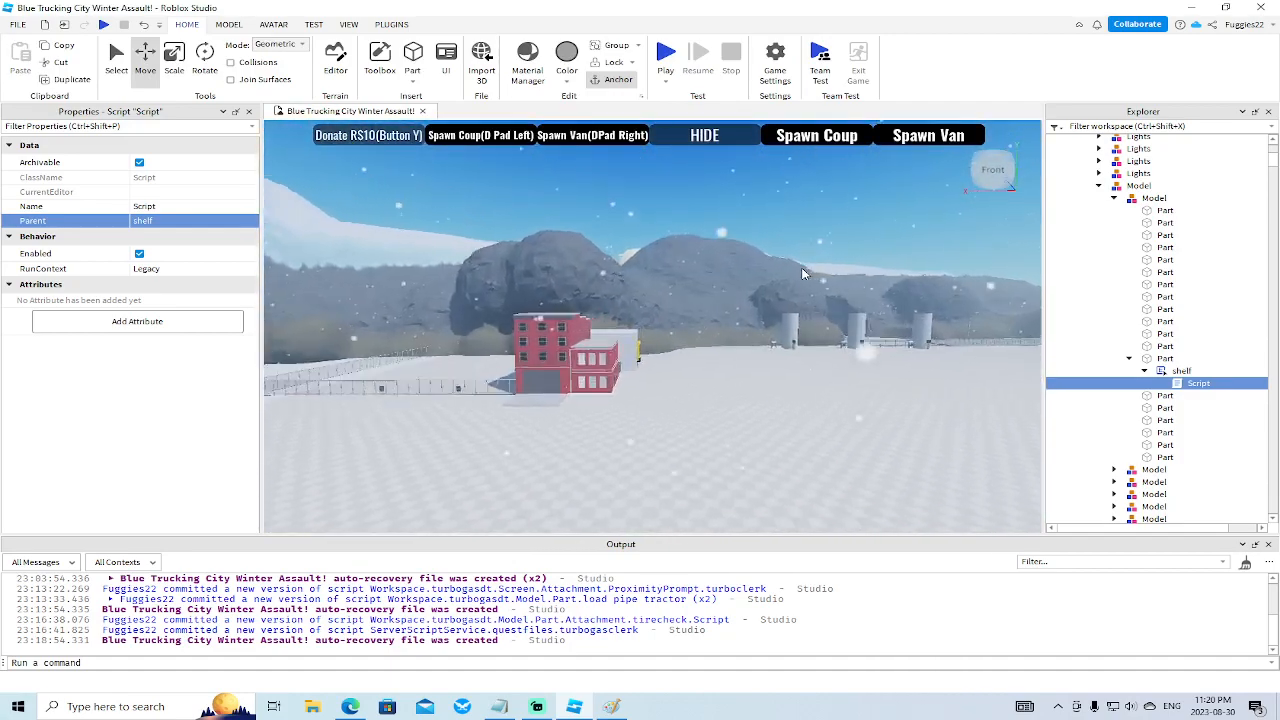
{"action": "scroll", "coordinate": [802, 273], "scroll_direction": "up", "scroll_amount": 10}
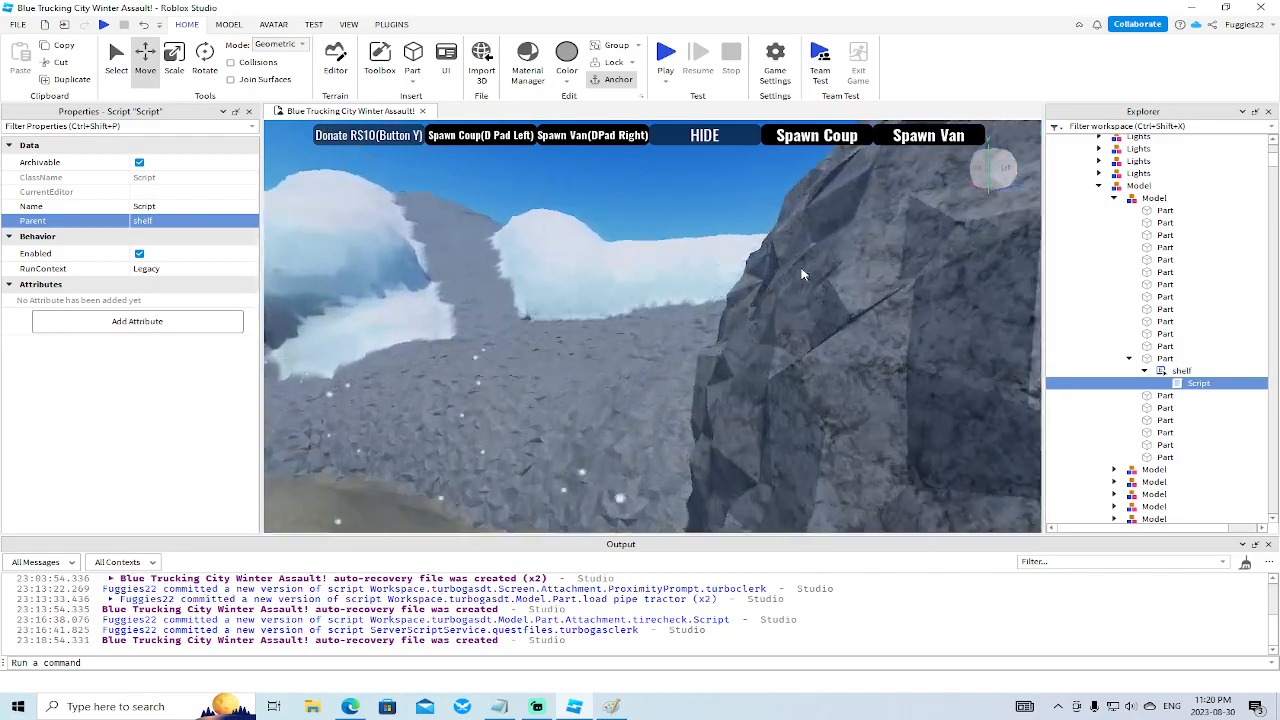
{"action": "scroll", "coordinate": [802, 273], "scroll_direction": "down", "scroll_amount": 10}
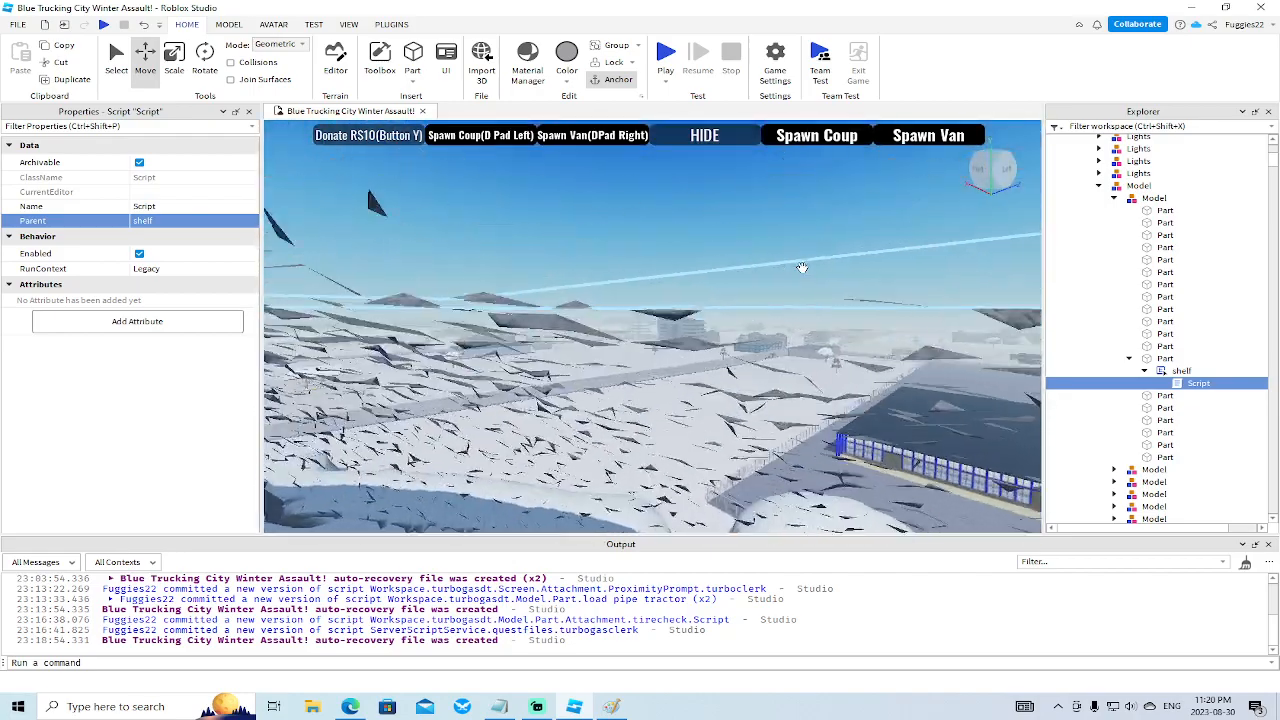
{"action": "scroll", "coordinate": [801, 273], "scroll_direction": "up", "scroll_amount": 10}
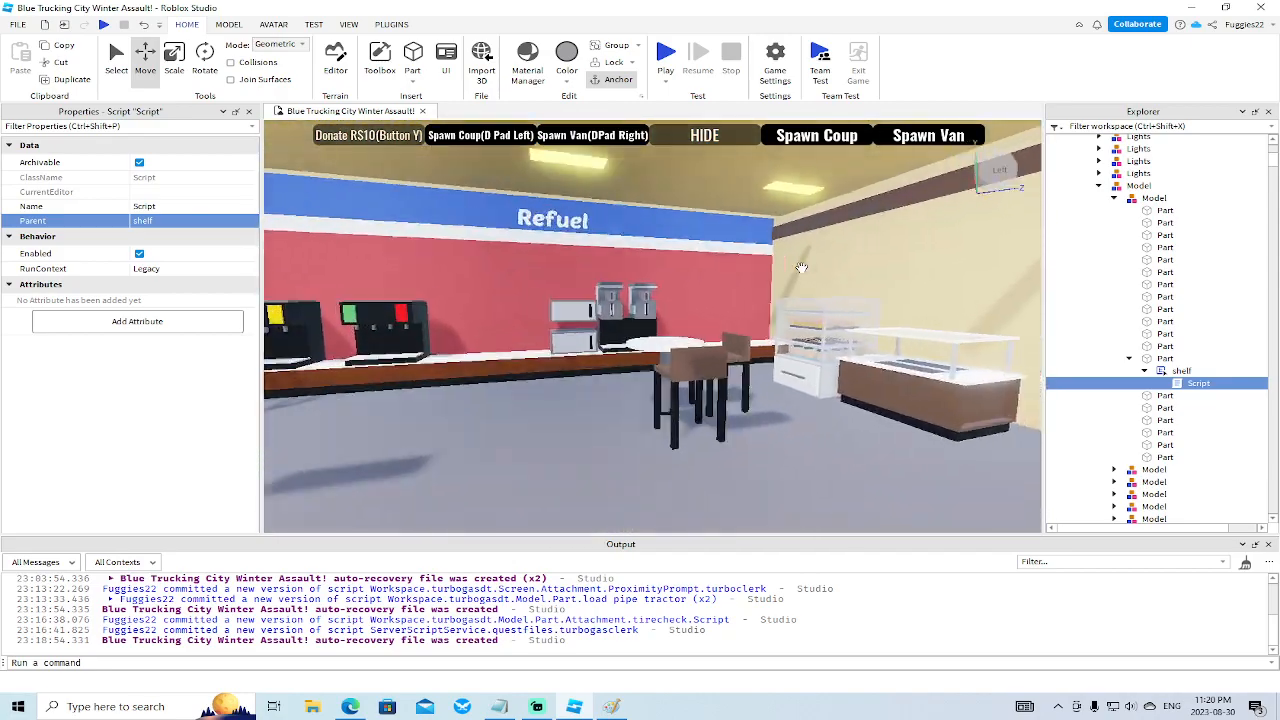
Check the quest title in the cupcake display case's shelf prompt script and close the script.
{"action": "scroll", "coordinate": [801, 267], "scroll_direction": "up", "scroll_amount": 6}
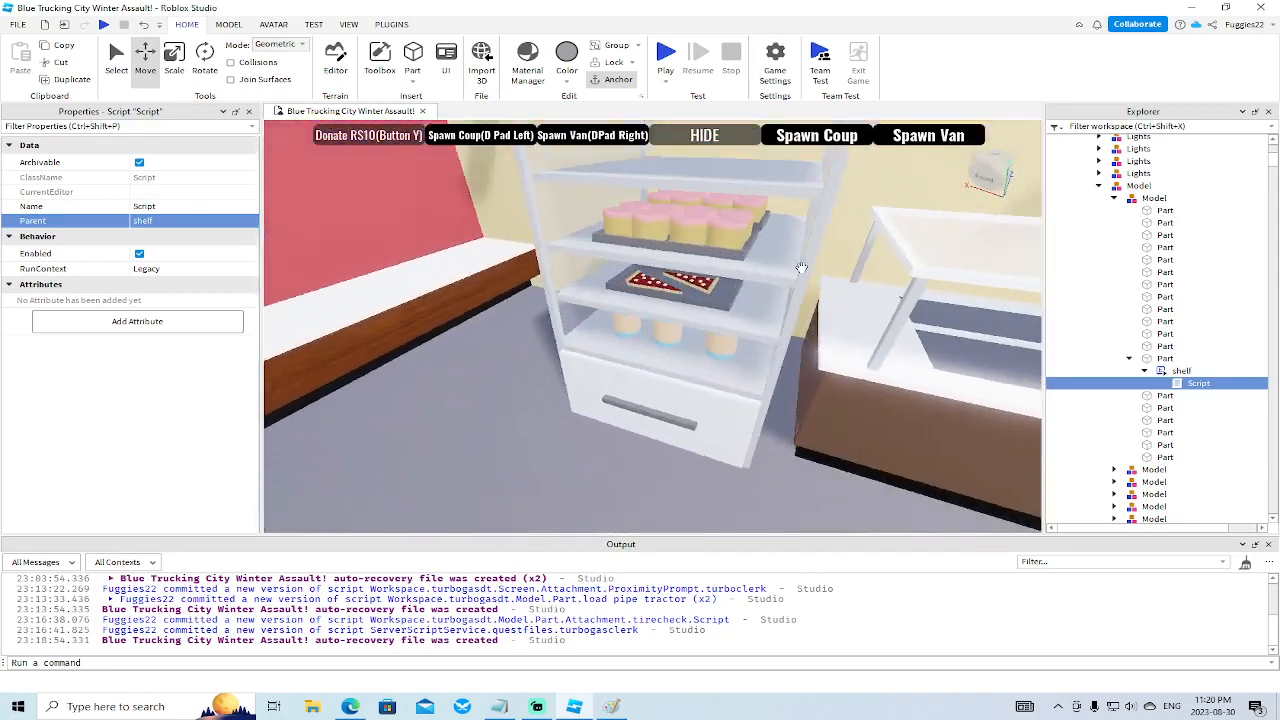
{"action": "left_click", "coordinate": [640, 290]}
{"action": "scroll", "coordinate": [1170, 340], "scroll_direction": "up", "scroll_amount": 5}
{"action": "double_click", "coordinate": [1190, 428]}
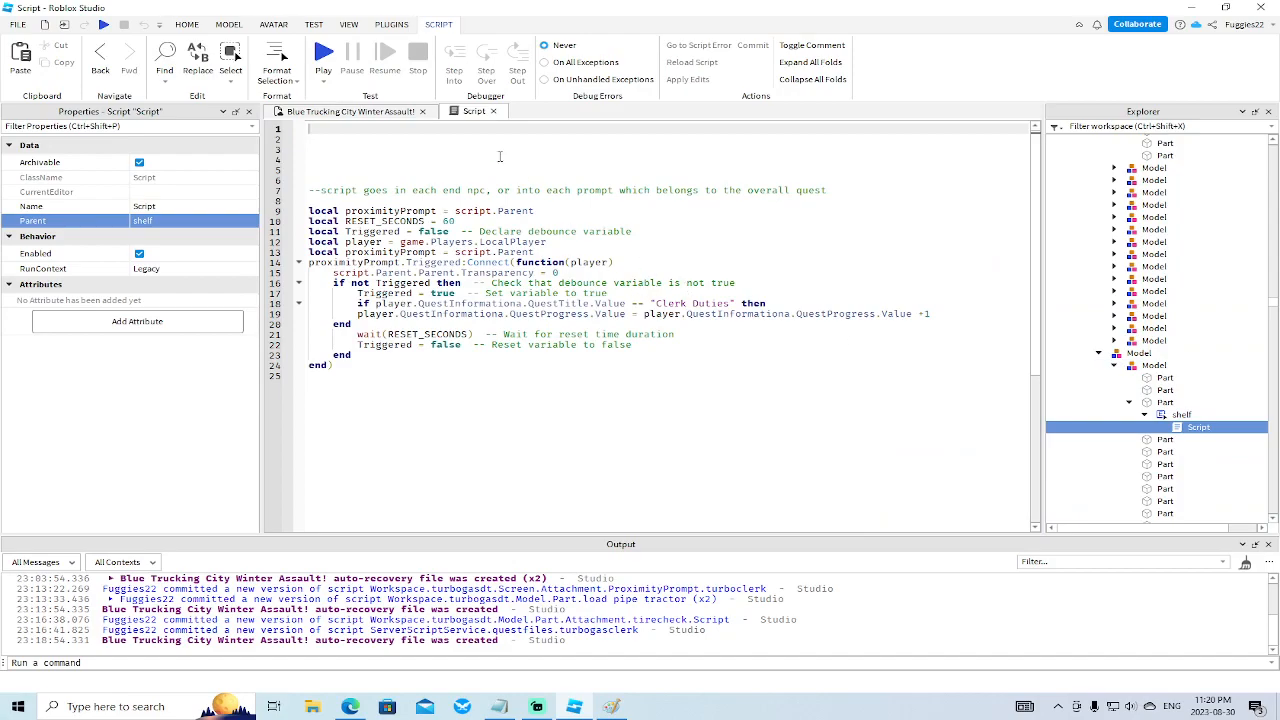
{"action": "left_click", "coordinate": [492, 112]}
Copy the Log In screen mounted on the brick pillar of the turbogasyum store.
{"action": "right_click_drag", "start_coordinate": [617, 238], "coordinate": [648, 269]}
{"action": "scroll", "coordinate": [648, 269], "scroll_direction": "up", "scroll_amount": 2}
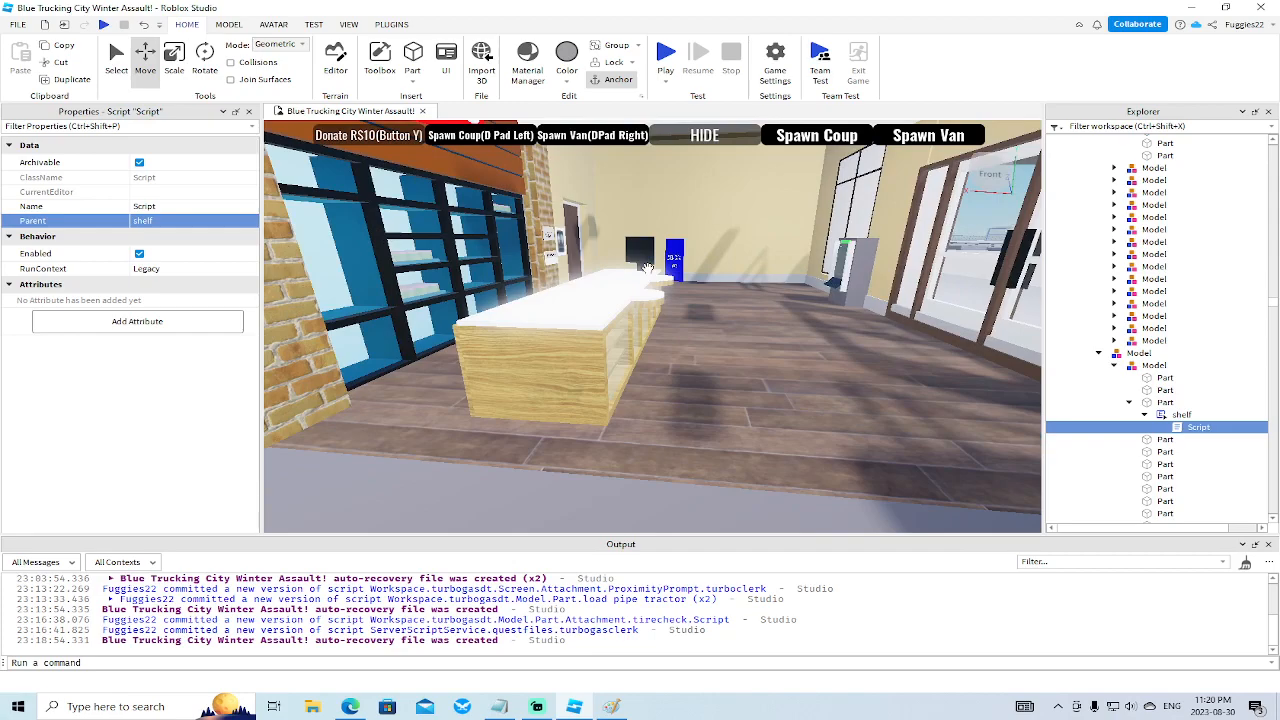
{"action": "right_click_drag", "start_coordinate": [749, 229], "coordinate": [750, 229]}
{"action": "scroll", "coordinate": [749, 229], "scroll_direction": "down", "scroll_amount": 5}
{"action": "key", "text": "w"}
{"action": "key", "text": "w"}
{"action": "key", "text": "s"}
{"action": "key", "text": "w"}
{"action": "key", "text": "s"}
{"action": "key", "text": "s"}
{"action": "key", "text": "w"}
{"action": "key", "text": "w"}
{"action": "key", "text": "w"}
{"action": "key", "text": "w"}
{"action": "left_click", "coordinate": [815, 321]}
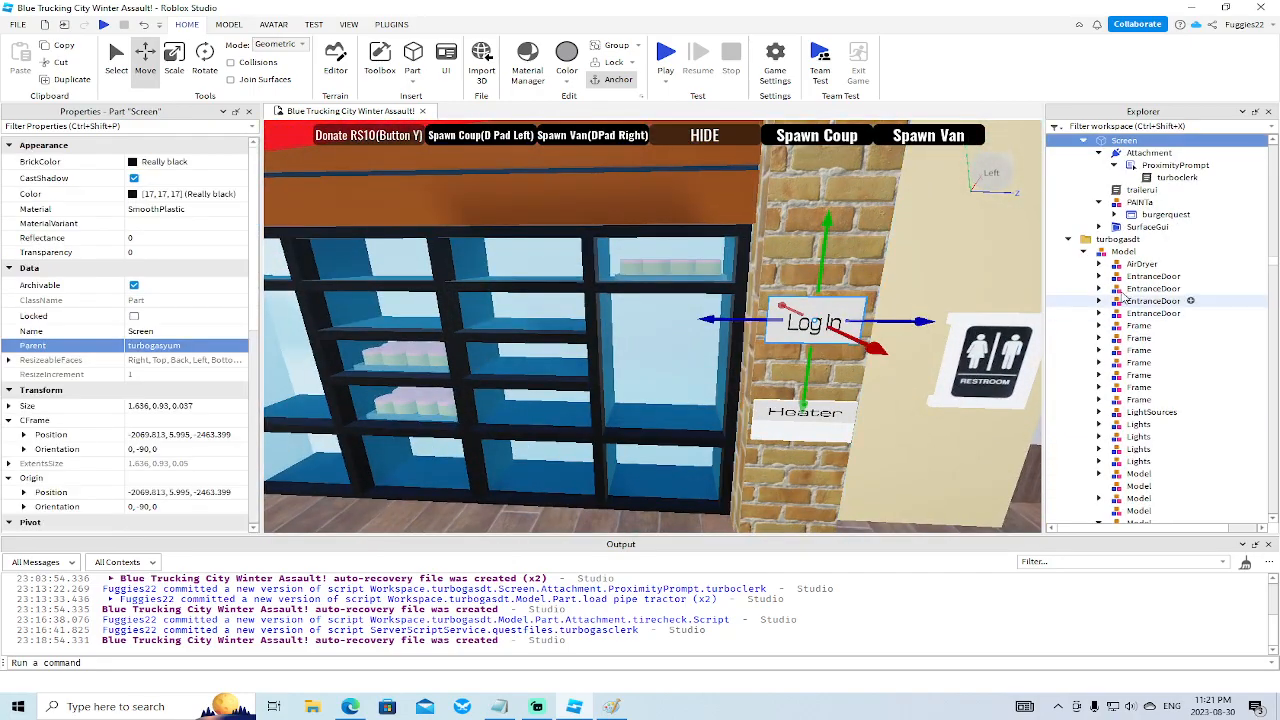
{"action": "left_click", "coordinate": [1084, 141]}
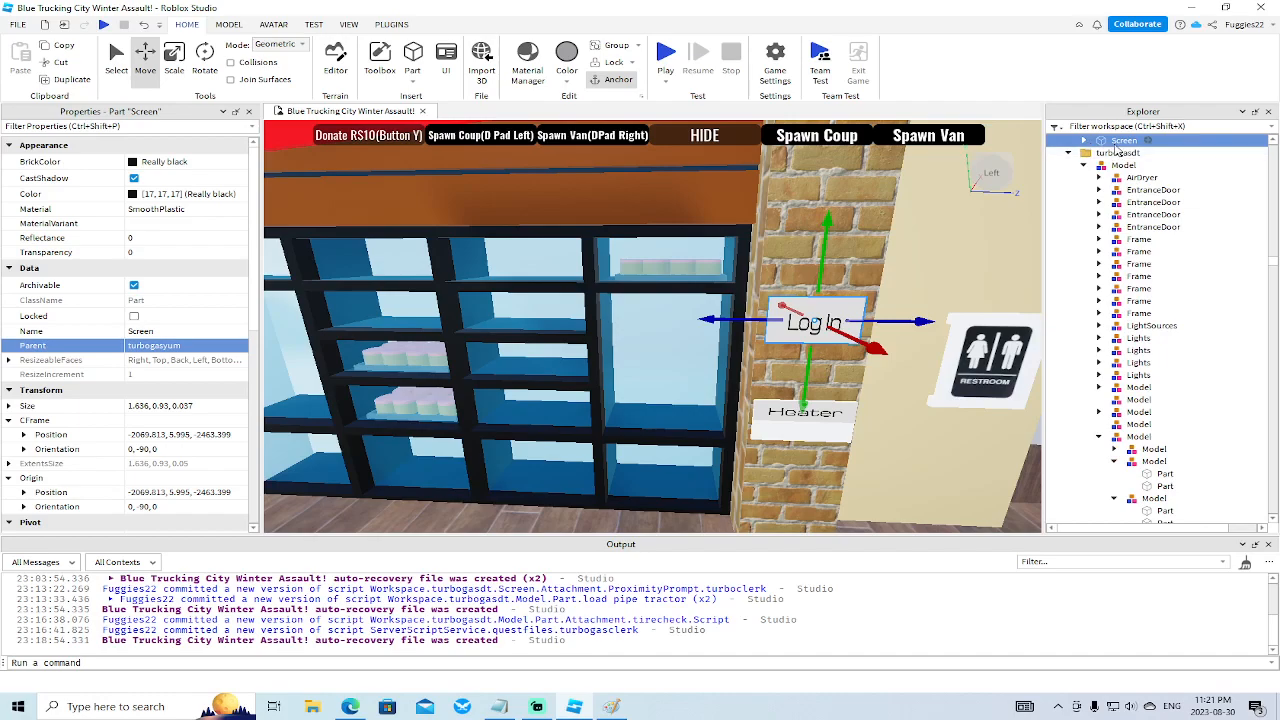
{"action": "right_click", "coordinate": [1115, 146]}
{"action": "left_click", "coordinate": [1120, 170]}
Go to the store with the stocked shelves and delete the Store screen and the keyboard below it in the counter area.
{"action": "right_click_drag", "start_coordinate": [841, 231], "coordinate": [841, 231]}
{"action": "key", "text": "w"}
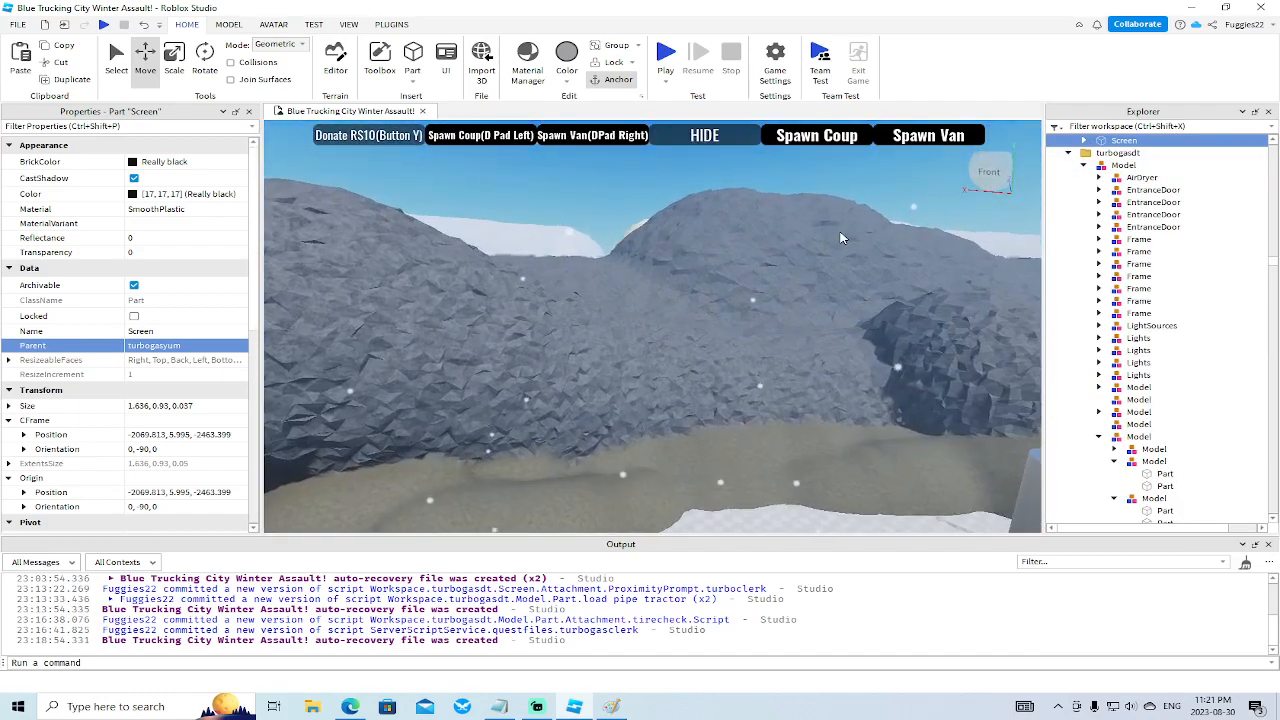
{"action": "key", "text": "w"}
{"action": "right_click_drag", "start_coordinate": [841, 231], "coordinate": [841, 231]}
{"action": "key", "text": "w"}
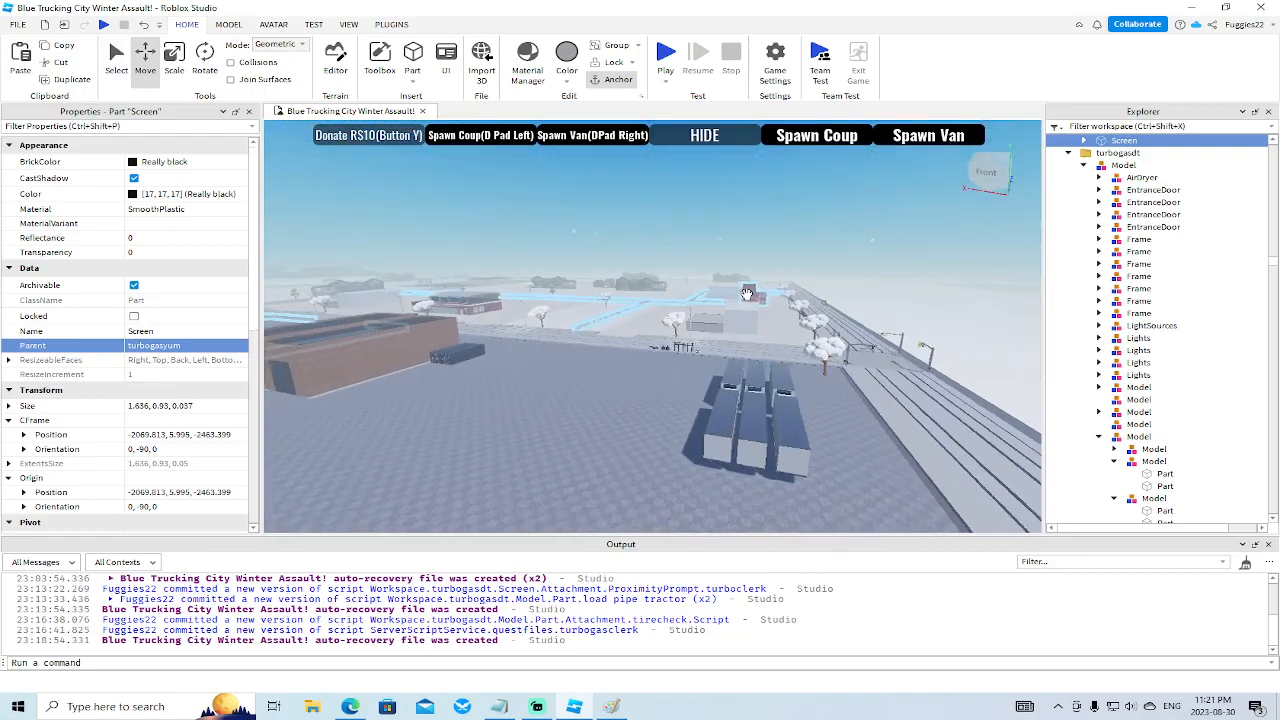
{"action": "key", "text": "w"}
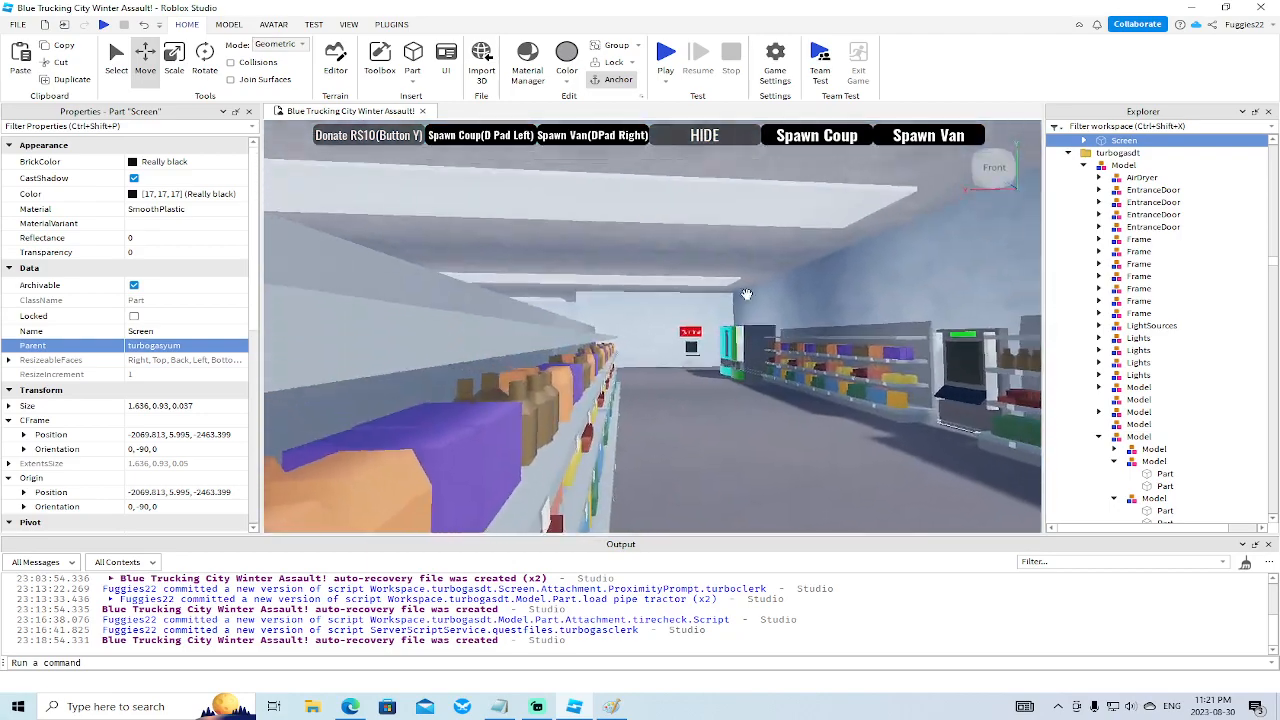
{"action": "right_click_drag", "start_coordinate": [749, 293], "coordinate": [747, 293]}
{"action": "key", "text": "s"}
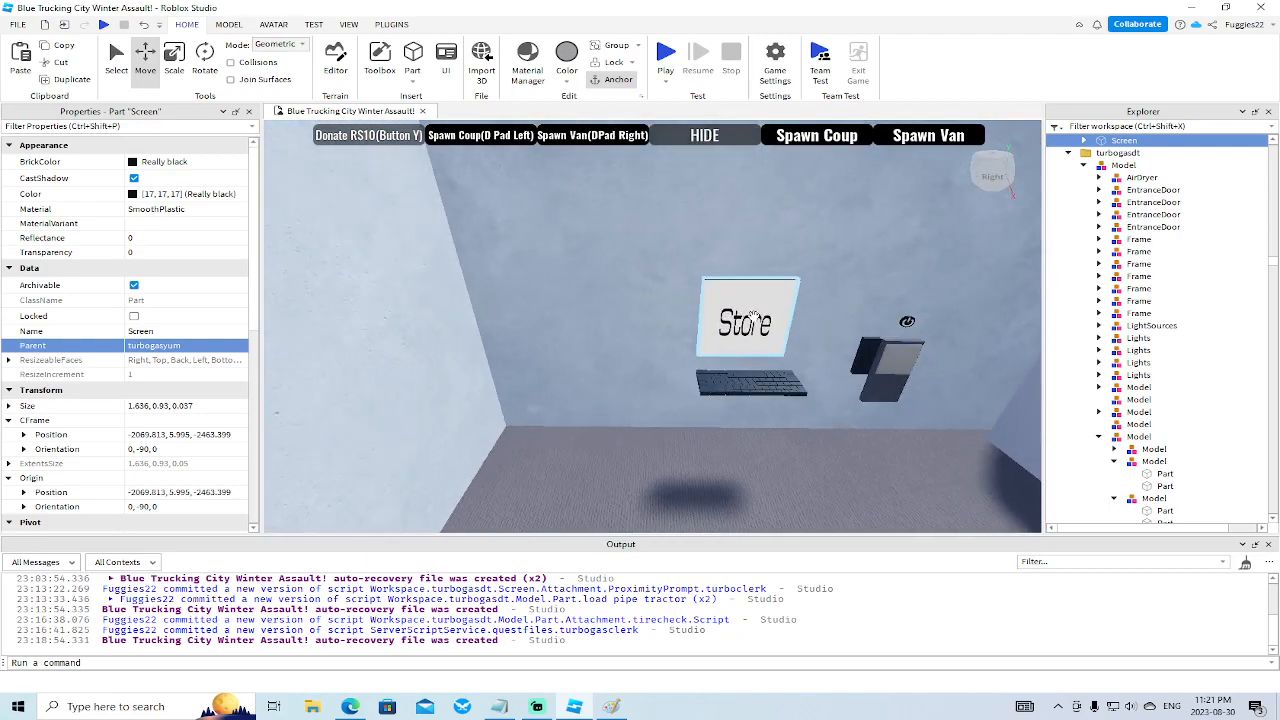
{"action": "left_click", "coordinate": [754, 316]}
{"action": "left_click", "coordinate": [740, 383], "text": "ctrl"}
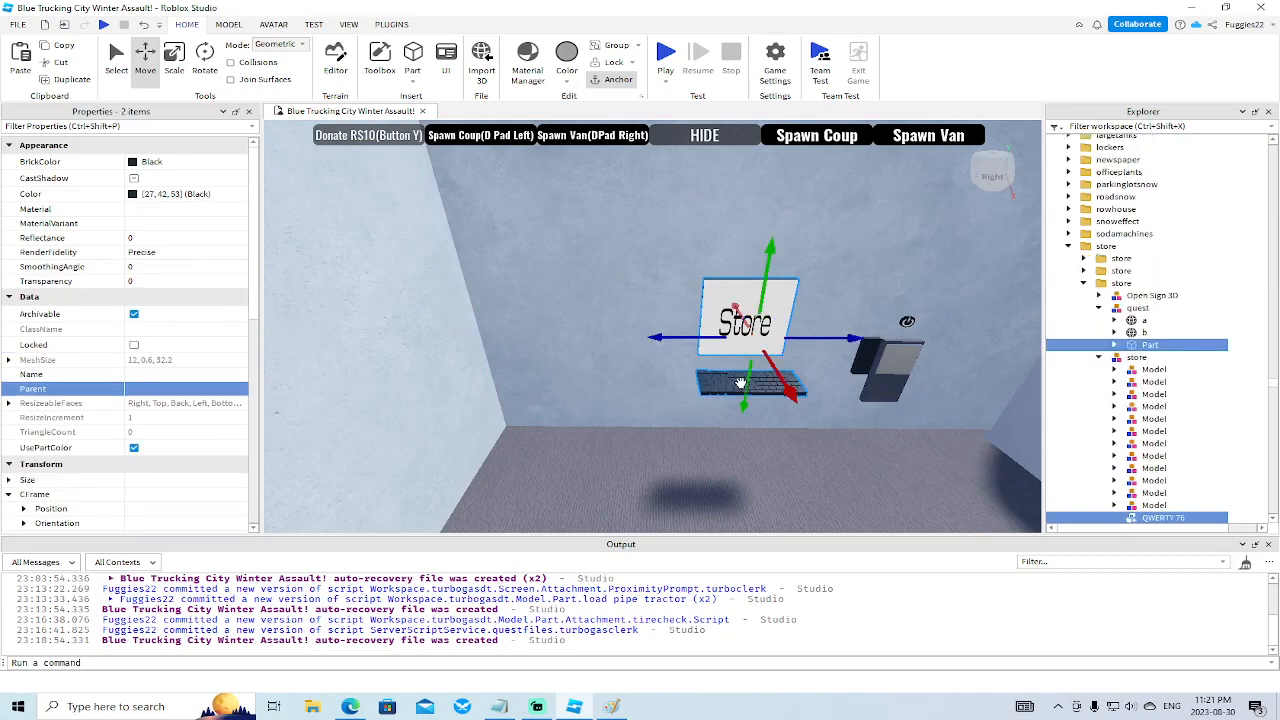
{"action": "key", "text": "Delete"}
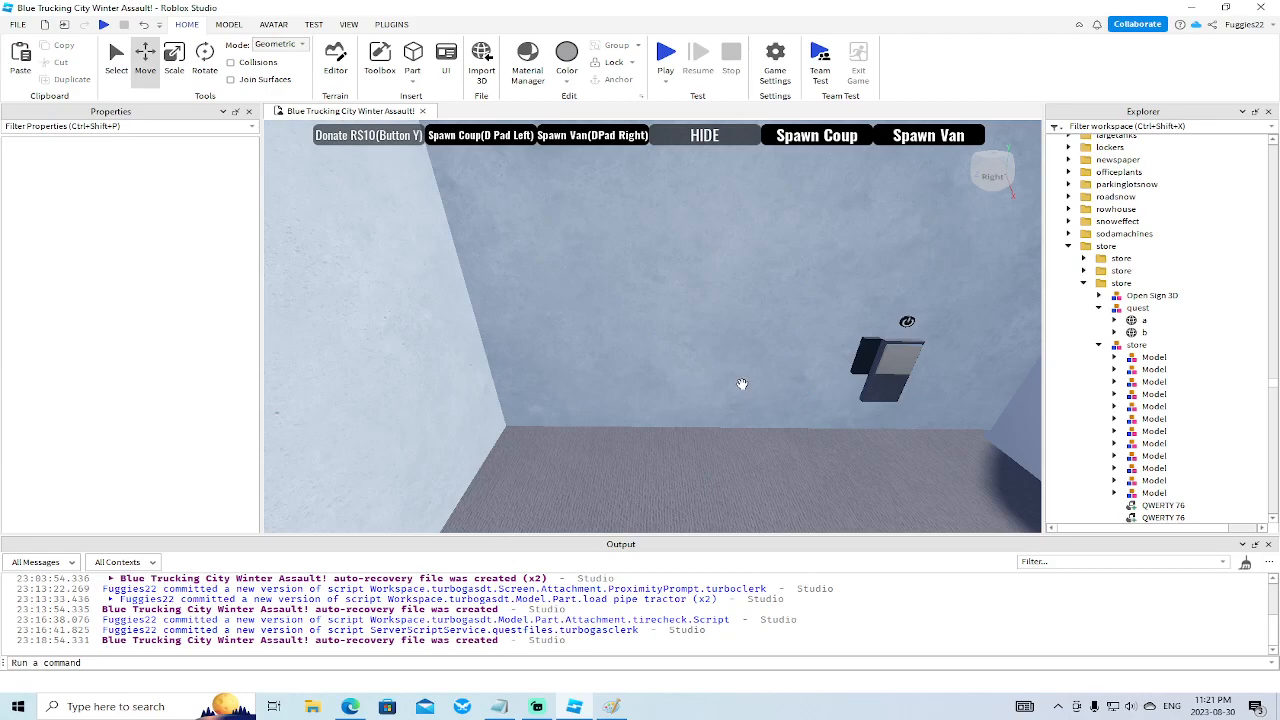
Paste the copied Log In screen into the store model.
{"action": "left_click", "coordinate": [745, 362]}
{"action": "right_click", "coordinate": [744, 327]}
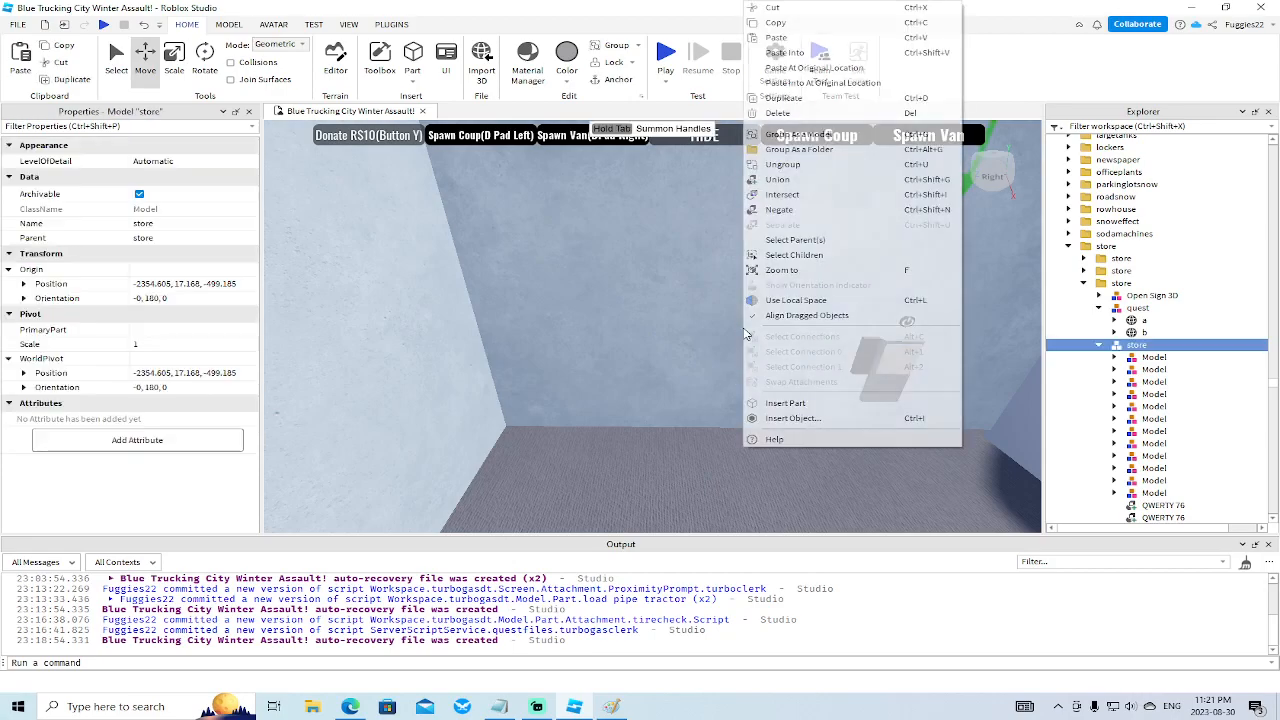
{"action": "left_click", "coordinate": [786, 52]}
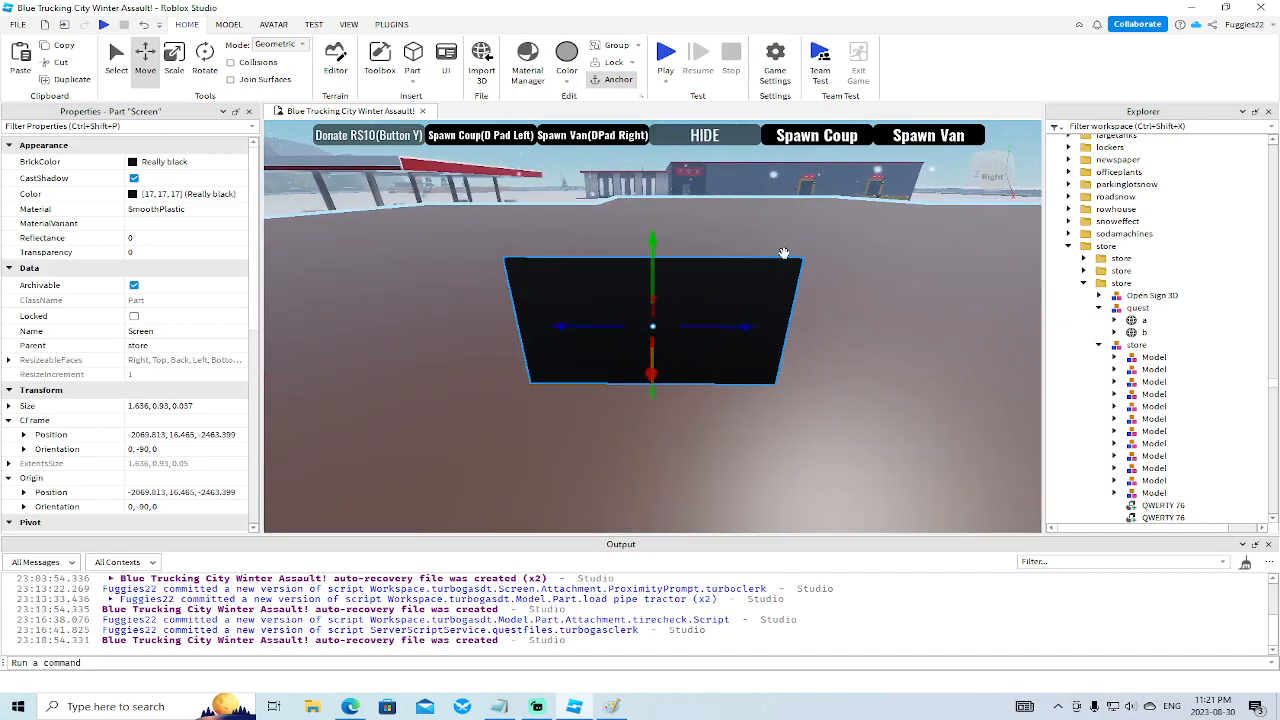
Move the pasted Log In screen along its Z axis across the yard to about Z -725.
{"action": "right_click_drag", "start_coordinate": [783, 251], "coordinate": [794, 280]}
{"action": "scroll", "coordinate": [794, 280], "scroll_direction": "down", "scroll_amount": 8}
{"action": "left_click_drag", "start_coordinate": [817, 322], "coordinate": [703, 217]}
{"action": "scroll", "coordinate": [620, 188], "scroll_direction": "up", "scroll_amount": 3}
{"action": "left_click_drag", "start_coordinate": [620, 188], "coordinate": [532, 199]}
{"action": "scroll", "coordinate": [574, 187], "scroll_direction": "up", "scroll_amount": 3}
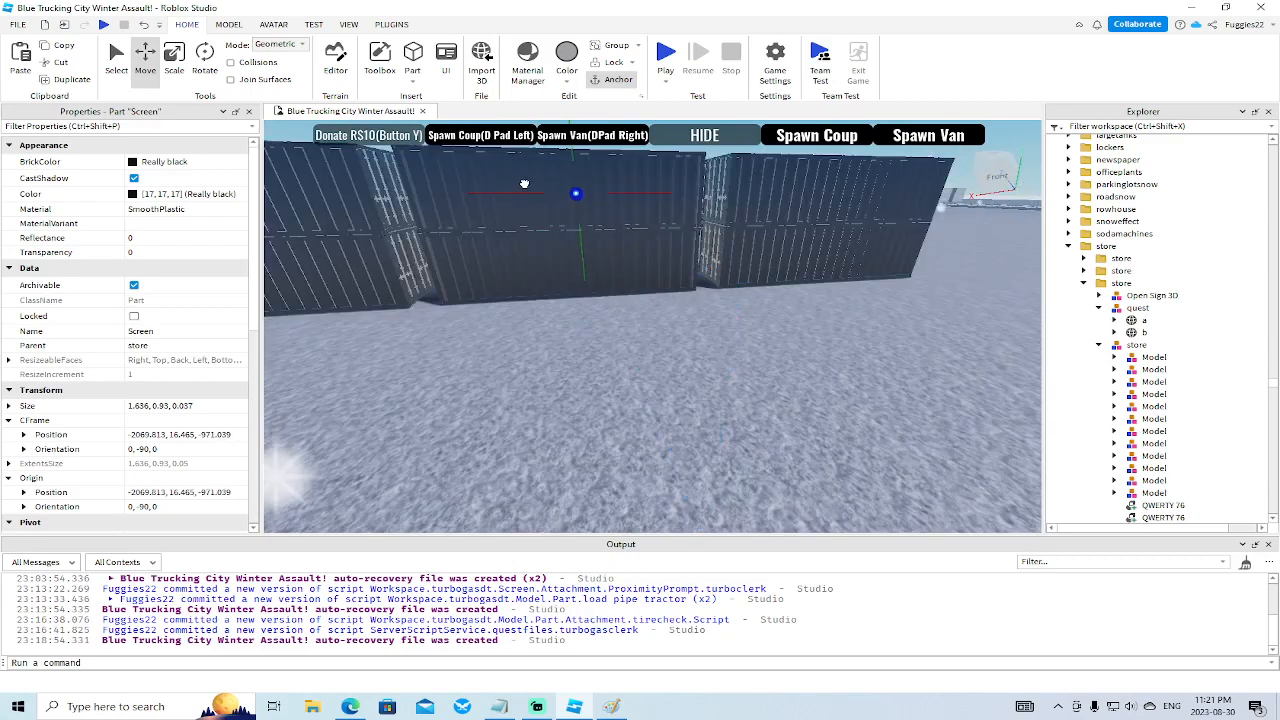
{"action": "key", "text": "f"}
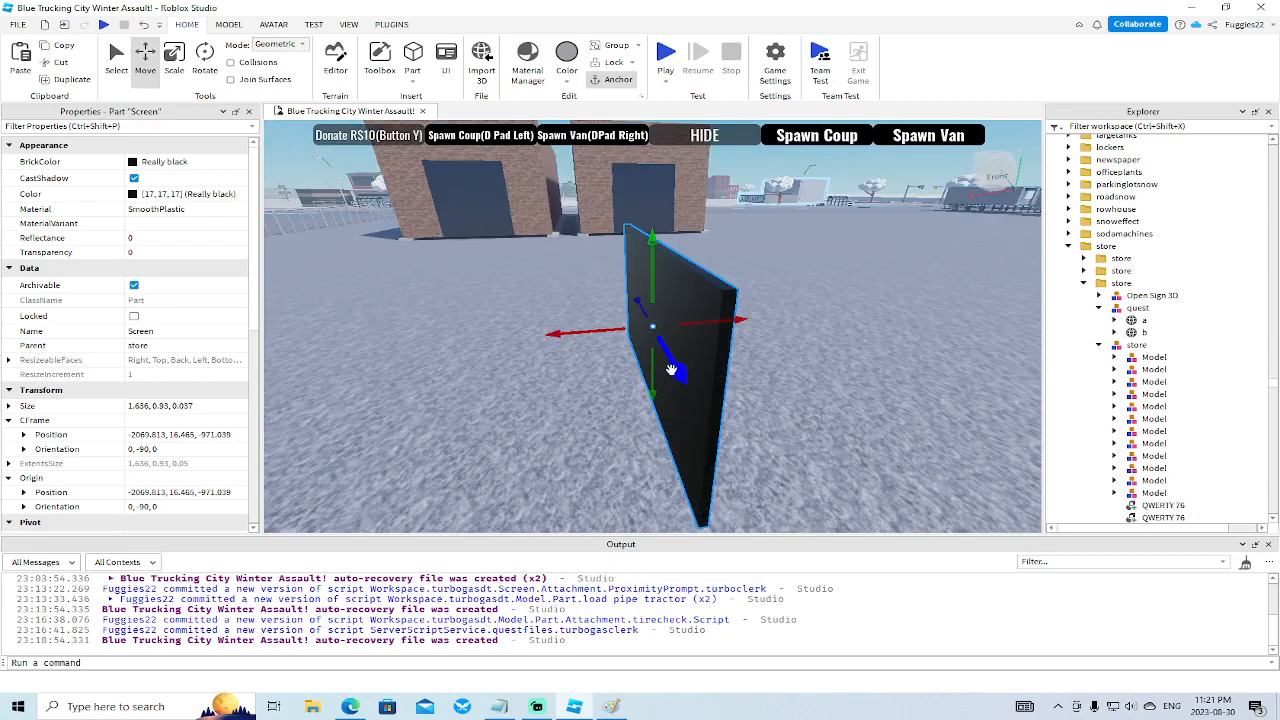
{"action": "left_click_drag", "start_coordinate": [671, 369], "coordinate": [596, 287]}
{"action": "key", "text": "f"}
Move the Log In screen over to the store building, at about X -2354 and Z -476.
{"action": "left_click_drag", "start_coordinate": [524, 205], "coordinate": [528, 216]}
{"action": "right_click_drag", "start_coordinate": [528, 216], "coordinate": [527, 218]}
{"action": "scroll", "coordinate": [528, 218], "scroll_direction": "down", "scroll_amount": 5}
{"action": "scroll", "coordinate": [528, 218], "scroll_direction": "down", "scroll_amount": 6}
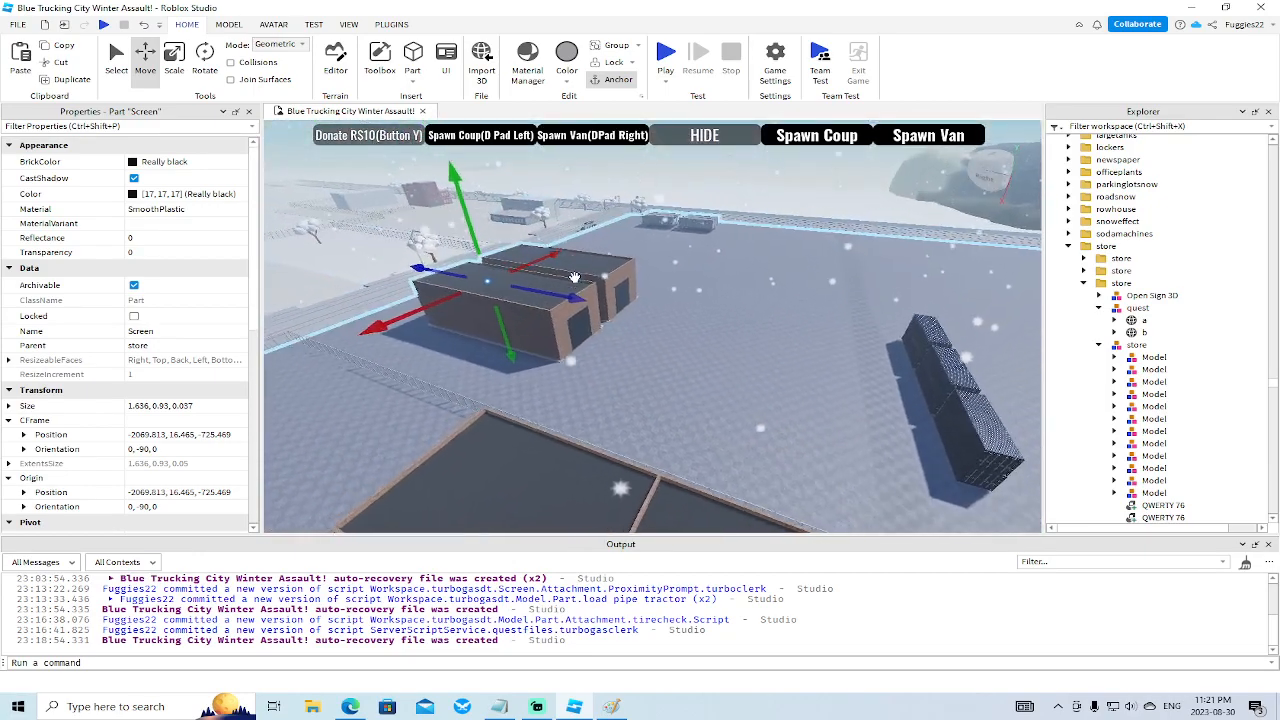
{"action": "left_click_drag", "start_coordinate": [600, 300], "coordinate": [493, 270]}
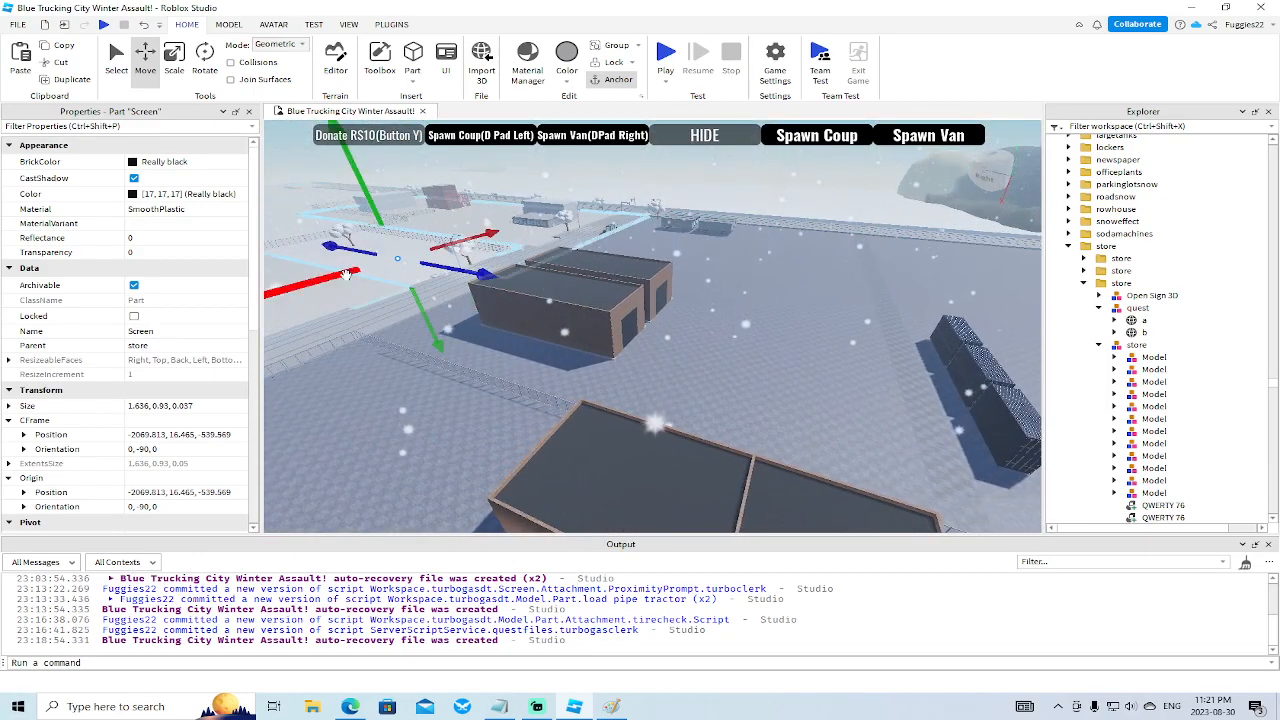
{"action": "key", "text": "f"}
{"action": "scroll", "coordinate": [754, 317], "scroll_direction": "down", "scroll_amount": 5}
{"action": "left_click_drag", "start_coordinate": [754, 317], "coordinate": [585, 333]}
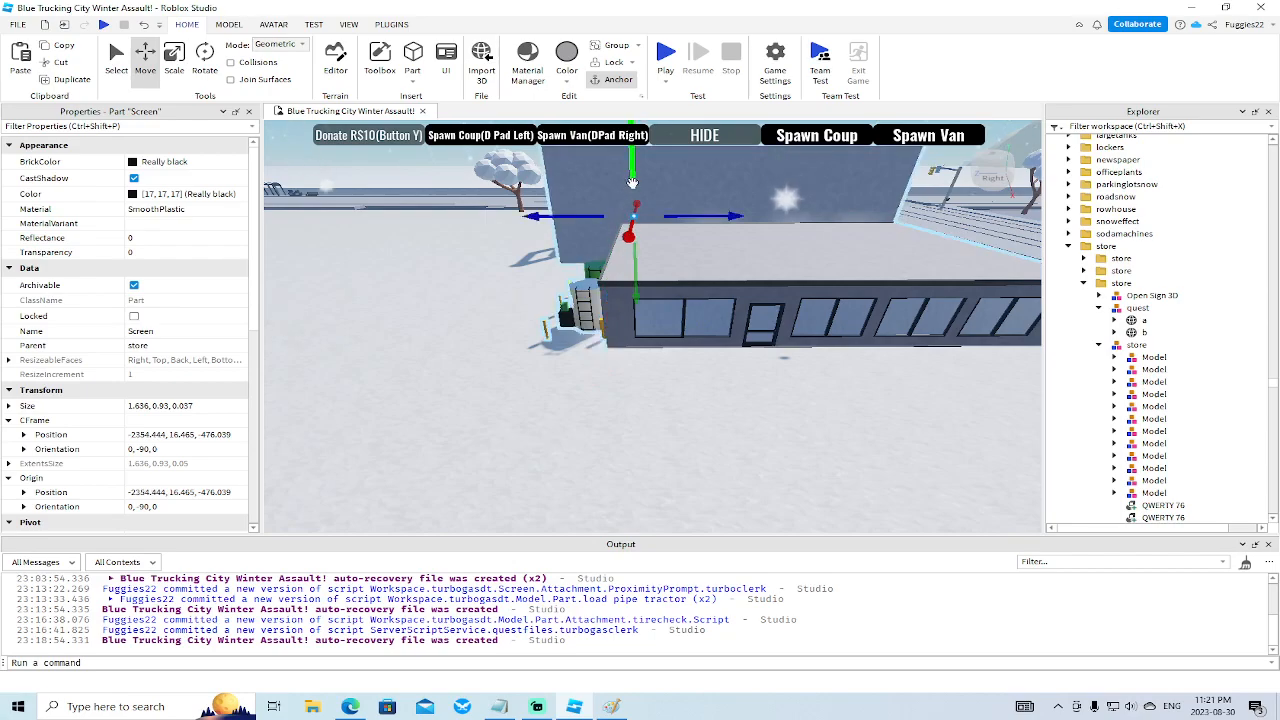
Lower the Log In screen to about Y 1.6 and shift it into the counter area's wall at about X -2335.5.
{"action": "left_click_drag", "start_coordinate": [642, 261], "coordinate": [643, 263]}
{"action": "key", "text": "f"}
{"action": "scroll", "coordinate": [643, 263], "scroll_direction": "down", "scroll_amount": 3}
{"action": "right_click_drag", "start_coordinate": [643, 263], "coordinate": [680, 263]}
{"action": "scroll", "coordinate": [561, 278], "scroll_direction": "up", "scroll_amount": 1}
{"action": "scroll", "coordinate": [586, 240], "scroll_direction": "down", "scroll_amount": 4}
{"action": "right_click_drag", "start_coordinate": [586, 240], "coordinate": [587, 242]}
{"action": "left_click_drag", "start_coordinate": [687, 368], "coordinate": [523, 377]}
{"action": "right_click_drag", "start_coordinate": [523, 377], "coordinate": [523, 379]}
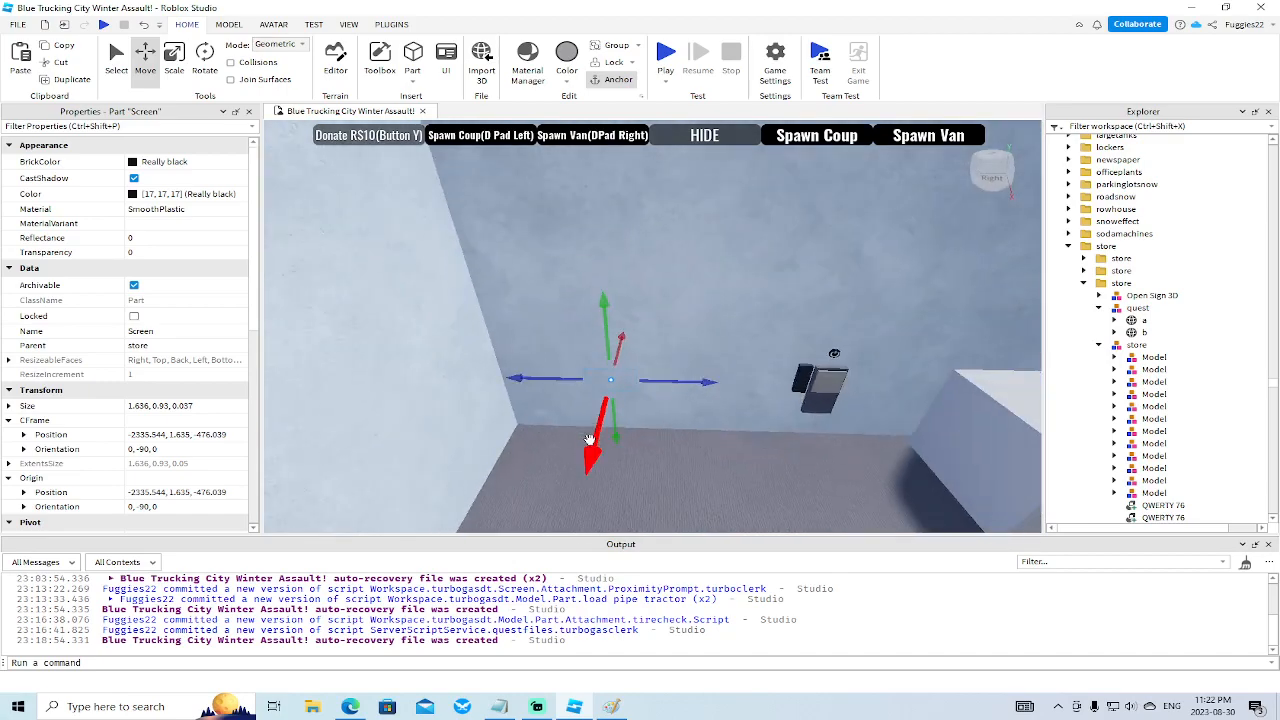
Bring the Log In screen out of the wall to about X -2334.1 and raise it to about Y 3.4.
{"action": "right_click_drag", "start_coordinate": [717, 481], "coordinate": [717, 482]}
{"action": "scroll", "coordinate": [717, 481], "scroll_direction": "down", "scroll_amount": 2}
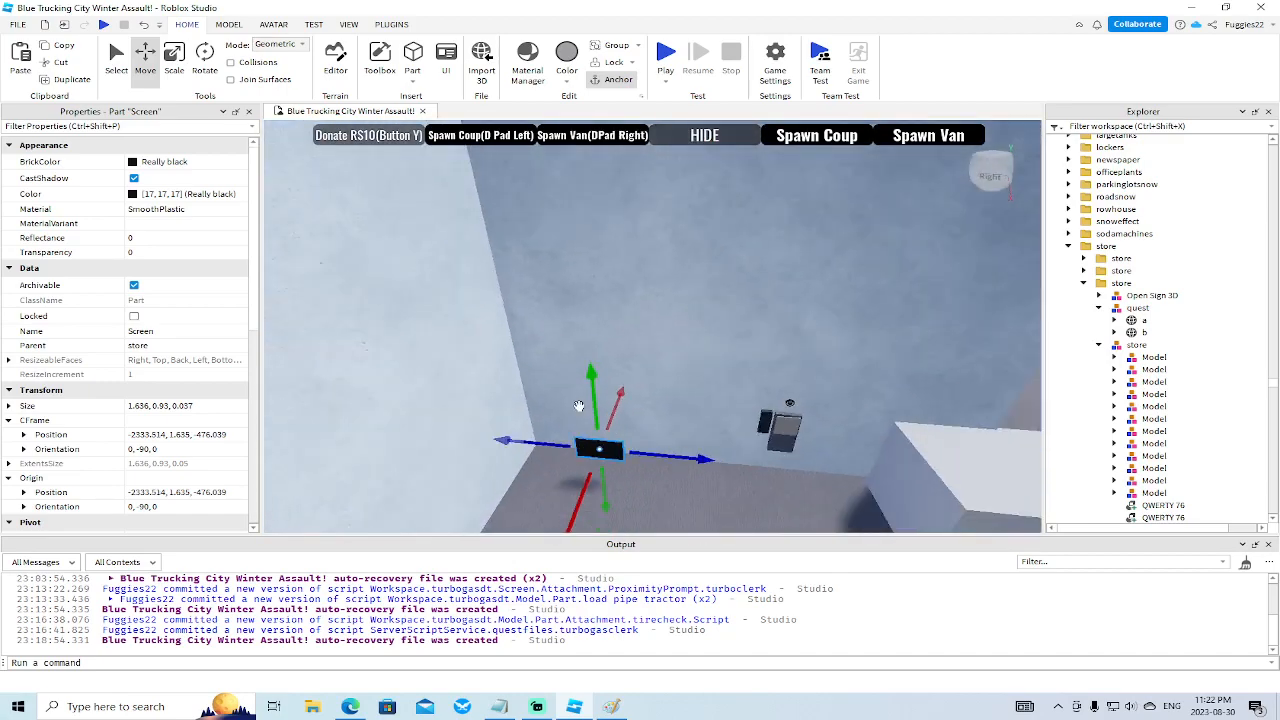
{"action": "left_click_drag", "start_coordinate": [593, 400], "coordinate": [594, 360]}
{"action": "scroll", "coordinate": [604, 396], "scroll_direction": "up", "scroll_amount": 2}
{"action": "right_click_drag", "start_coordinate": [604, 396], "coordinate": [606, 397]}
{"action": "left_click_drag", "start_coordinate": [550, 428], "coordinate": [562, 345]}
Rotate the screen to 90 degrees about Y so its Log In text faces the room, and slide it along the wall to about Z -478.9.
{"action": "left_click", "coordinate": [207, 60]}
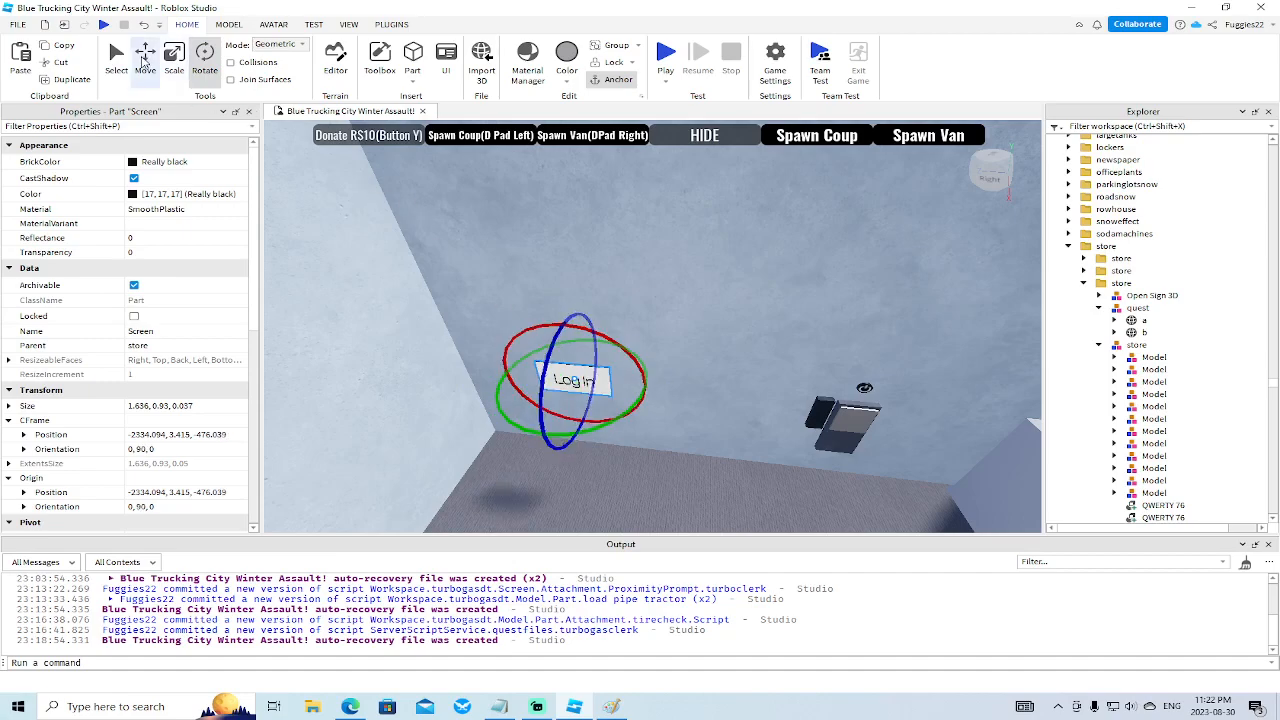
{"action": "left_click", "coordinate": [145, 58]}
{"action": "left_click_drag", "start_coordinate": [654, 383], "coordinate": [797, 392]}
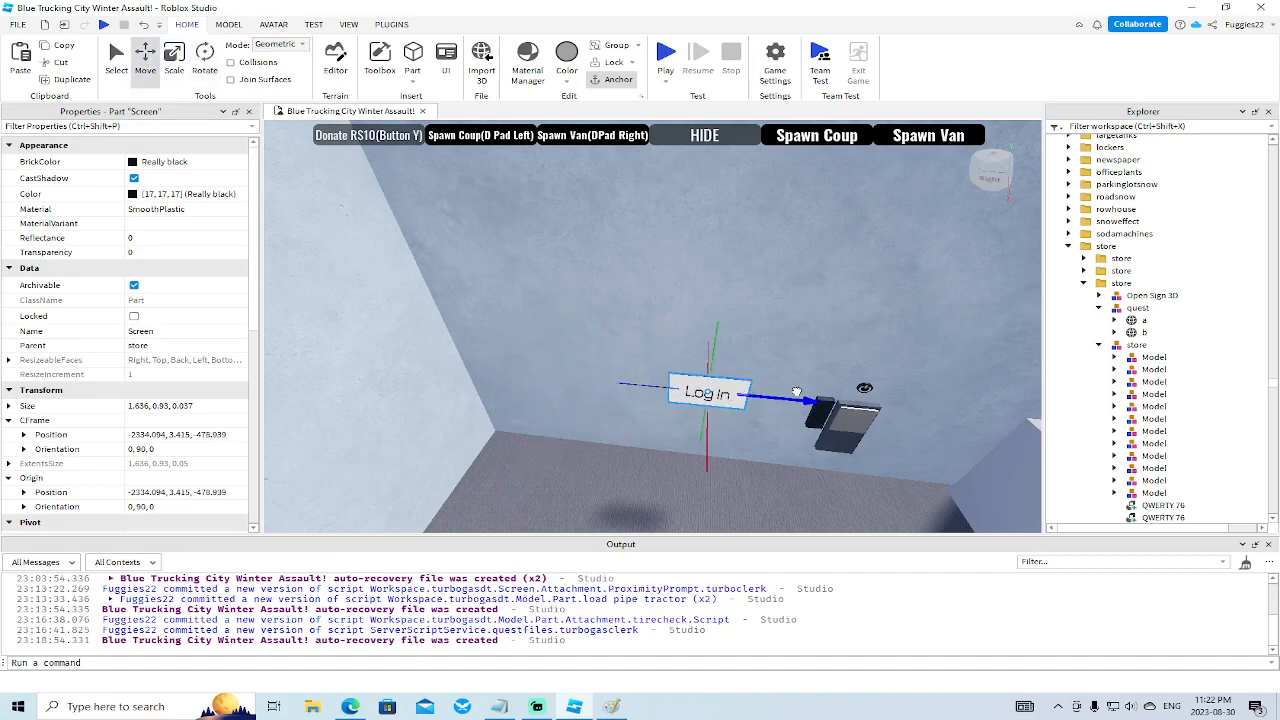
{"action": "left_click", "coordinate": [741, 418]}
{"action": "left_click", "coordinate": [738, 403], "text": "alt"}
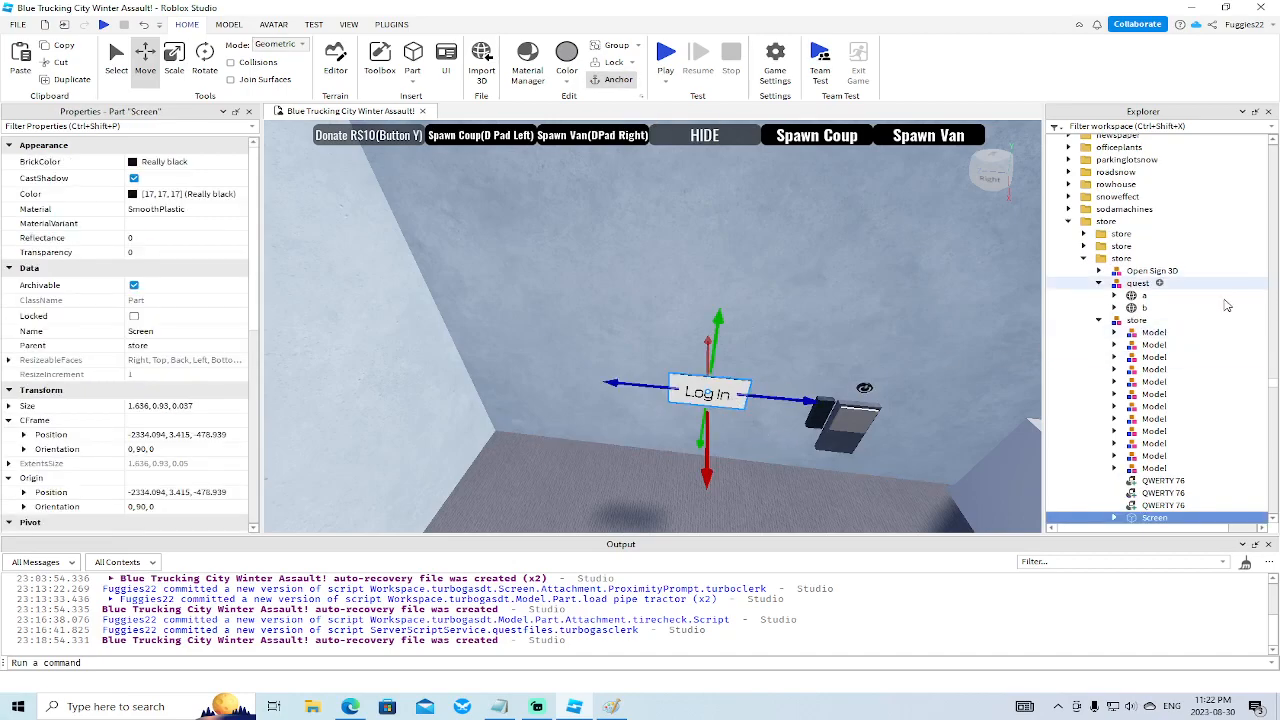
Set the action text of the Log In screen's ProximityPrompt to Store Clerk Duties.
{"action": "scroll", "coordinate": [1236, 300], "scroll_direction": "down", "scroll_amount": 5}
{"action": "left_click", "coordinate": [1114, 343]}
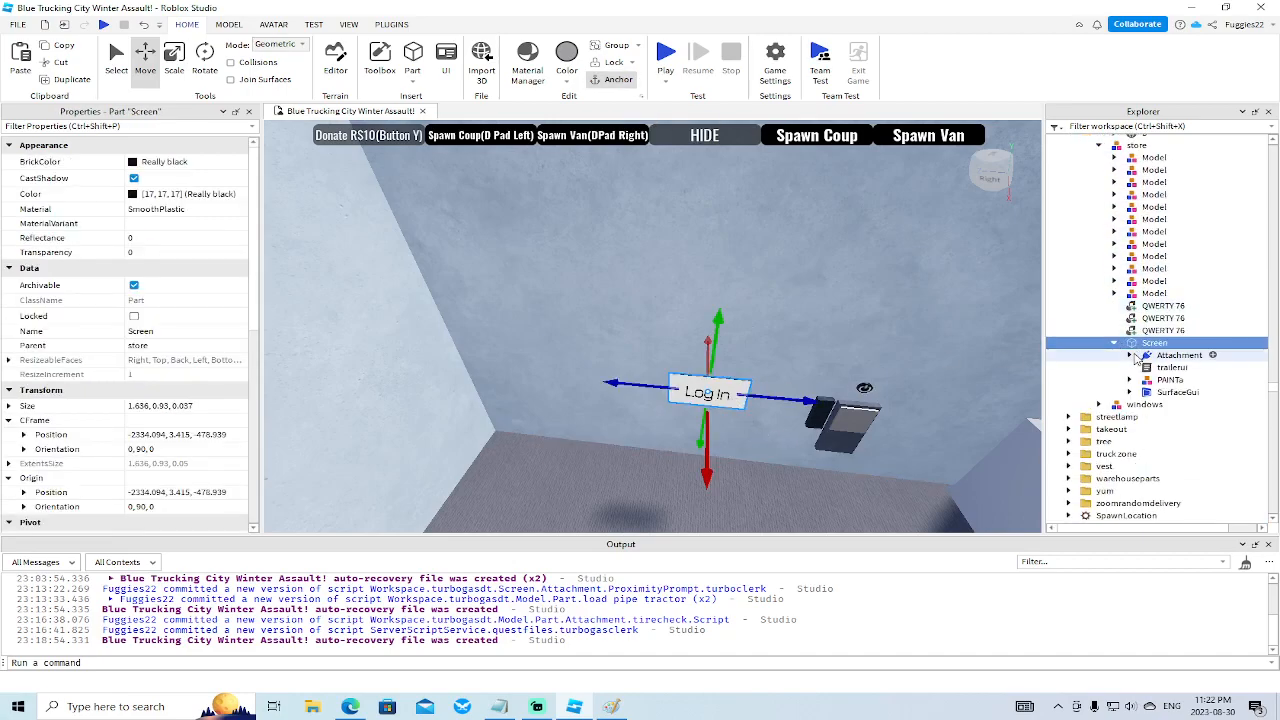
{"action": "left_click", "coordinate": [1131, 355]}
{"action": "left_click", "coordinate": [1190, 367]}
{"action": "left_click", "coordinate": [240, 176]}
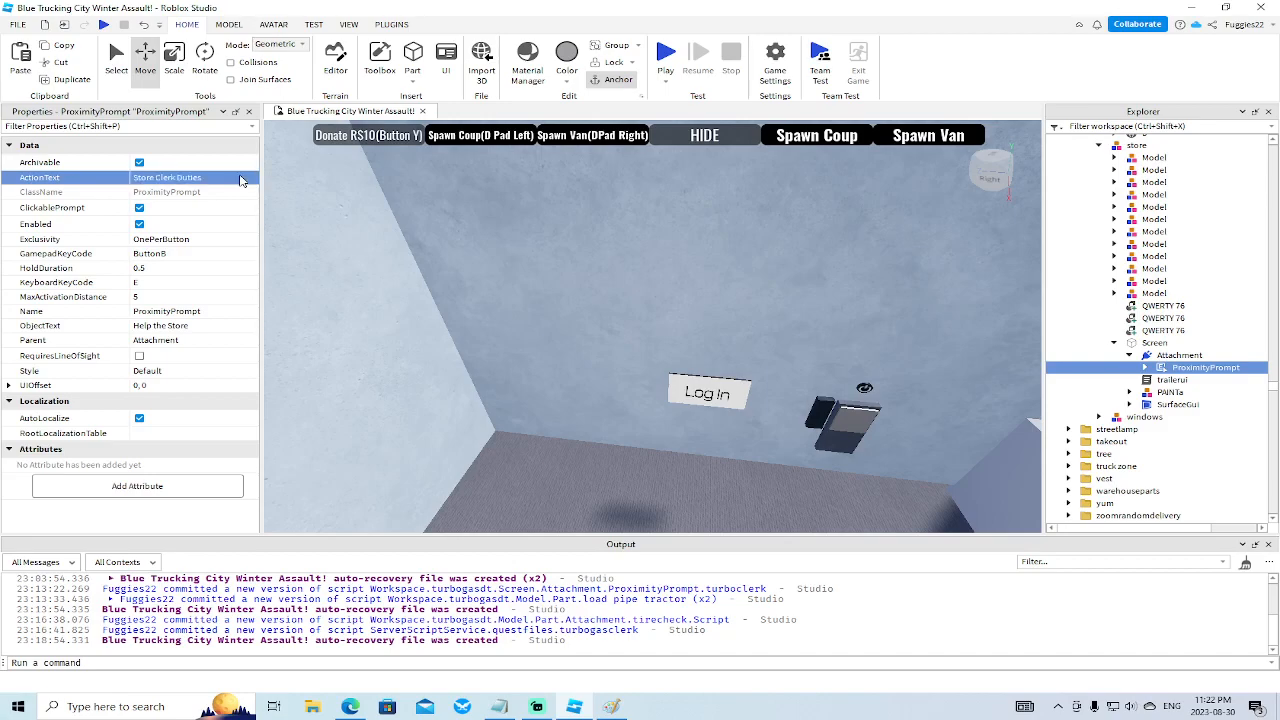
Rename the turboclerk script inside the Log In screen's ProximityPrompt to clerk.
{"action": "left_click", "coordinate": [1145, 368]}
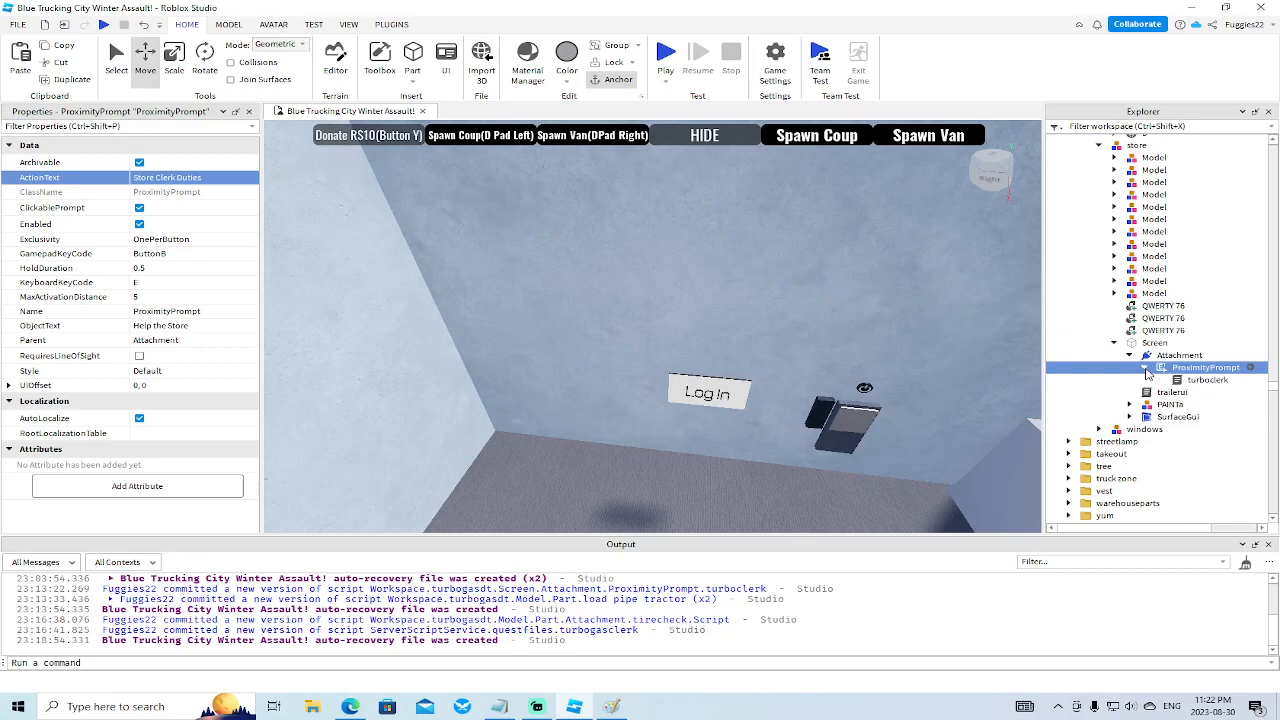
{"action": "right_click_drag", "start_coordinate": [767, 306], "coordinate": [1032, 345]}
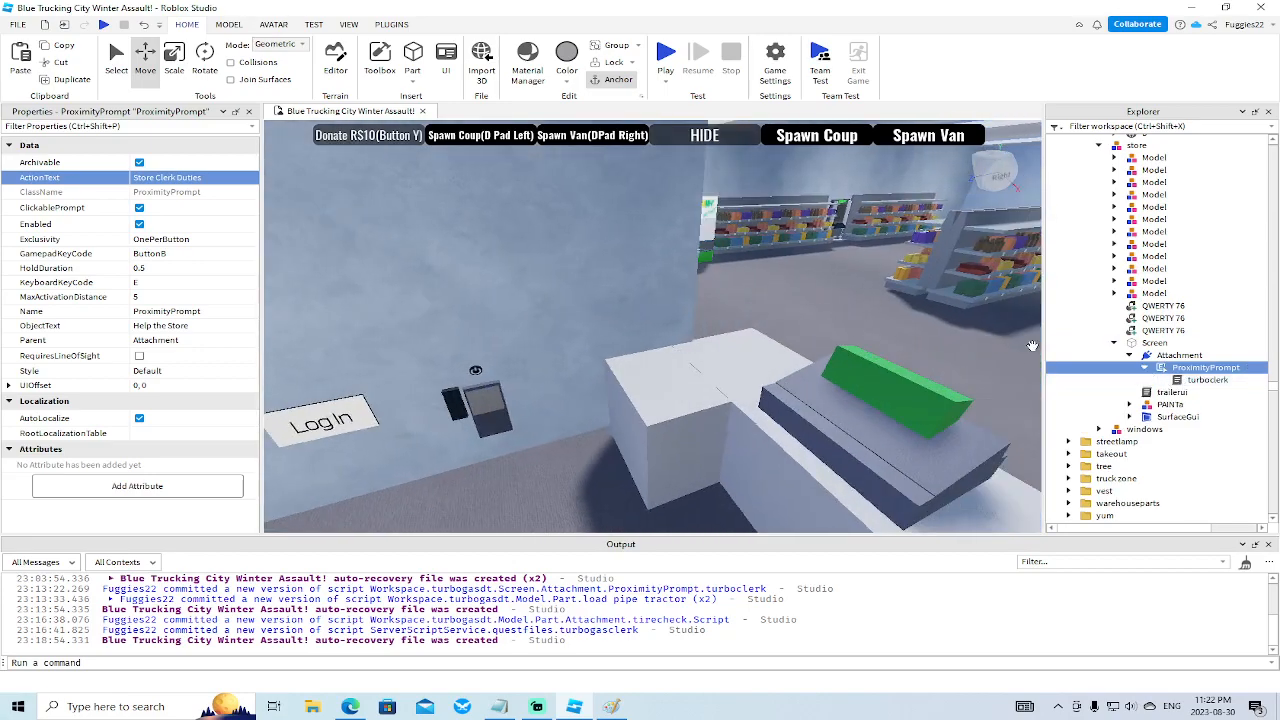
{"action": "left_click", "coordinate": [1203, 380]}
{"action": "right_click", "coordinate": [1203, 380]}
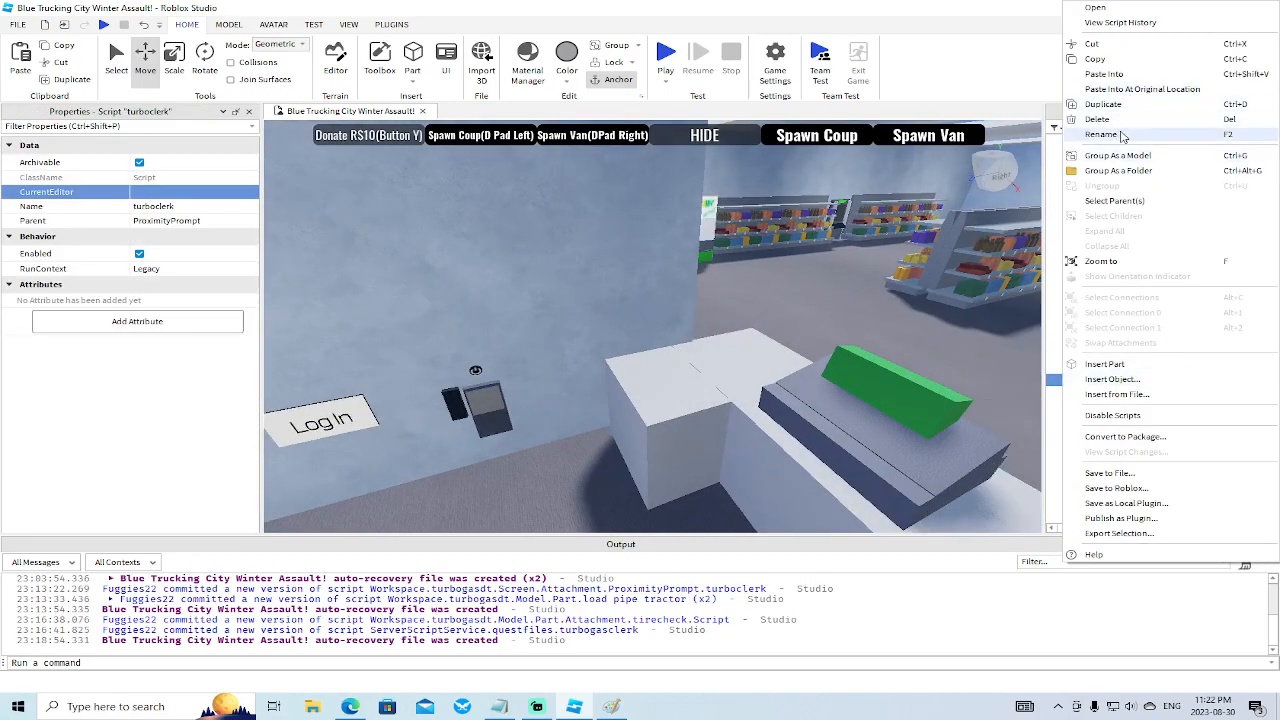
{"action": "left_click", "coordinate": [1104, 134]}
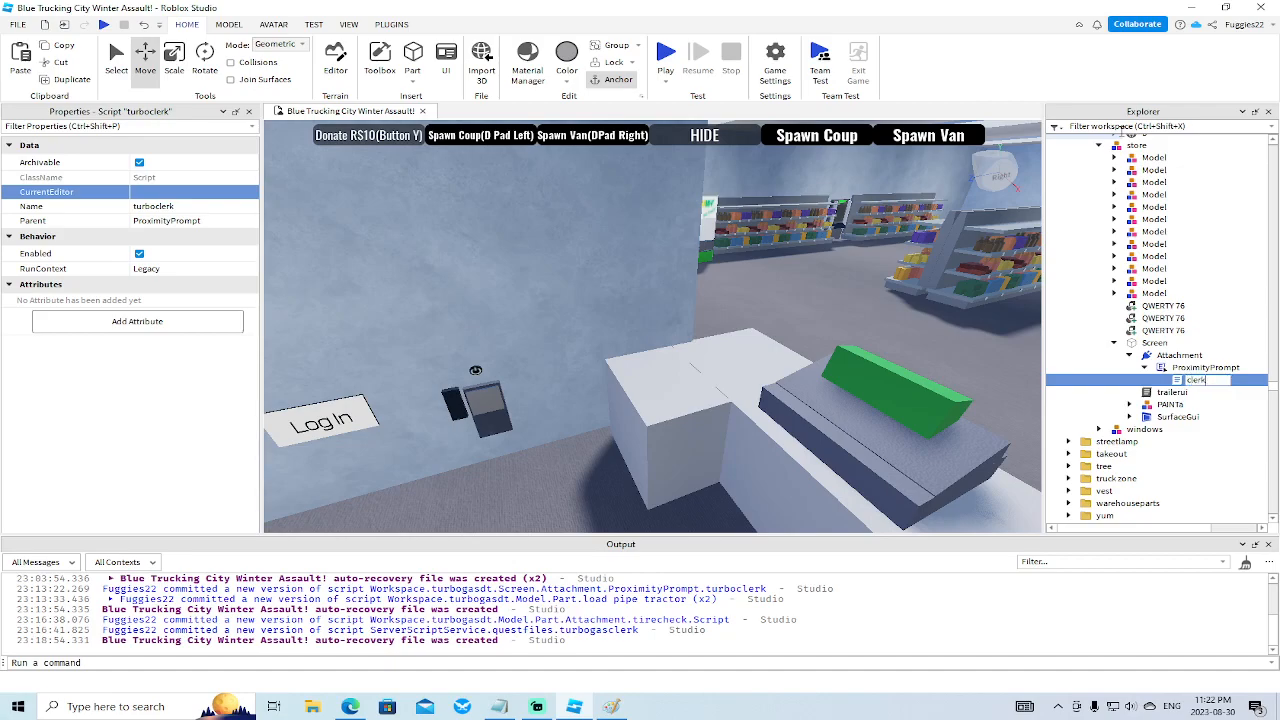
Open the script in the shelf prompt of quest part a and check which quest title its condition compares.
{"action": "scroll", "coordinate": [848, 234], "scroll_direction": "up", "scroll_amount": 5}
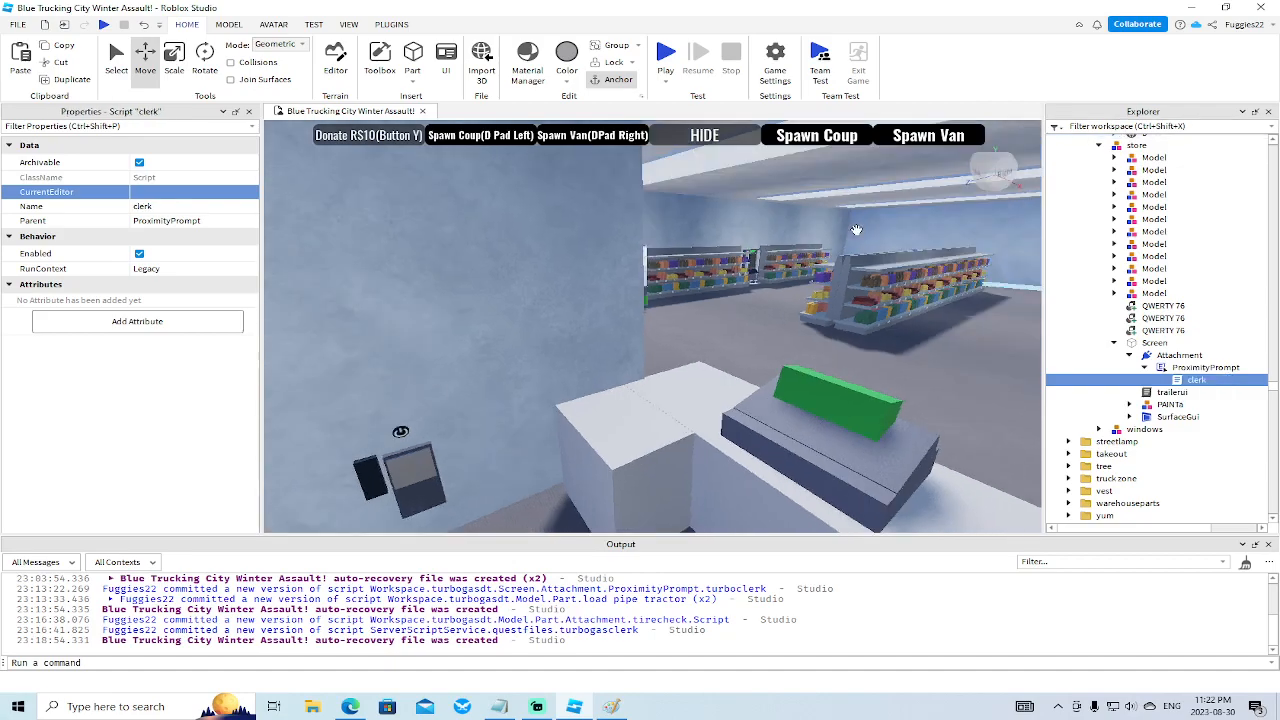
{"action": "scroll", "coordinate": [840, 252], "scroll_direction": "up", "scroll_amount": 3}
{"action": "scroll", "coordinate": [840, 252], "scroll_direction": "down", "scroll_amount": 4}
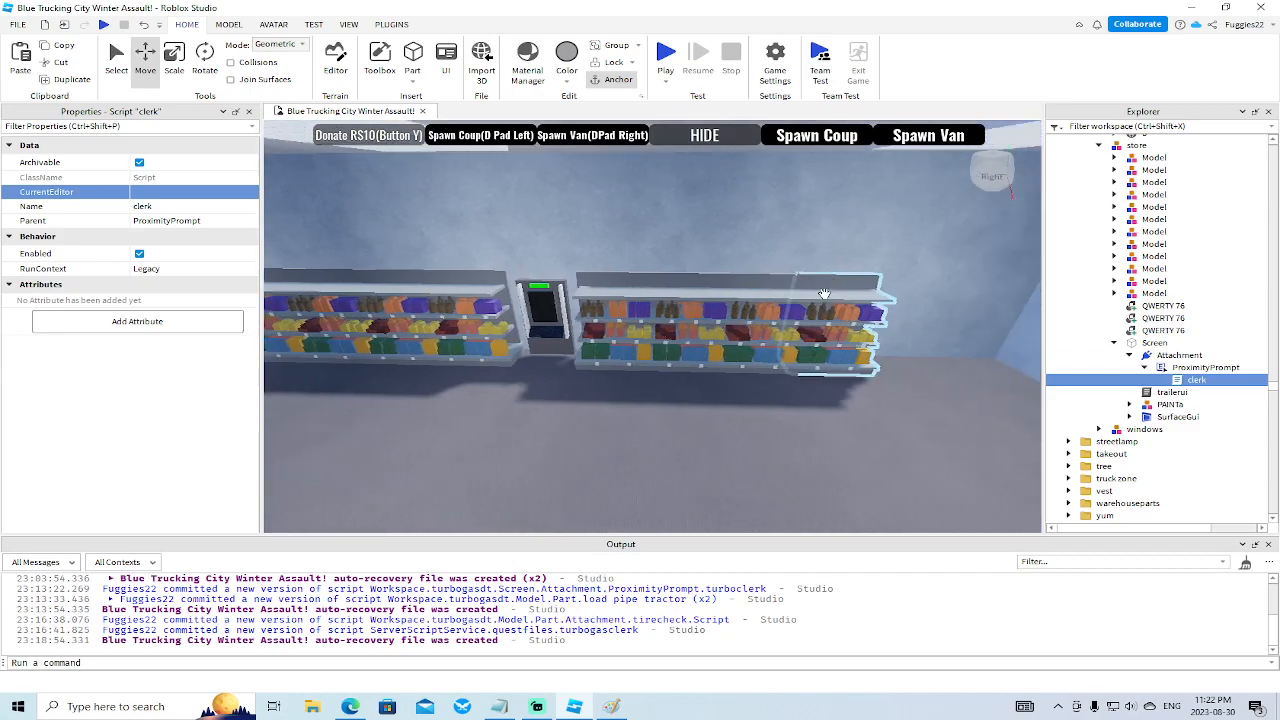
{"action": "left_click", "coordinate": [828, 307]}
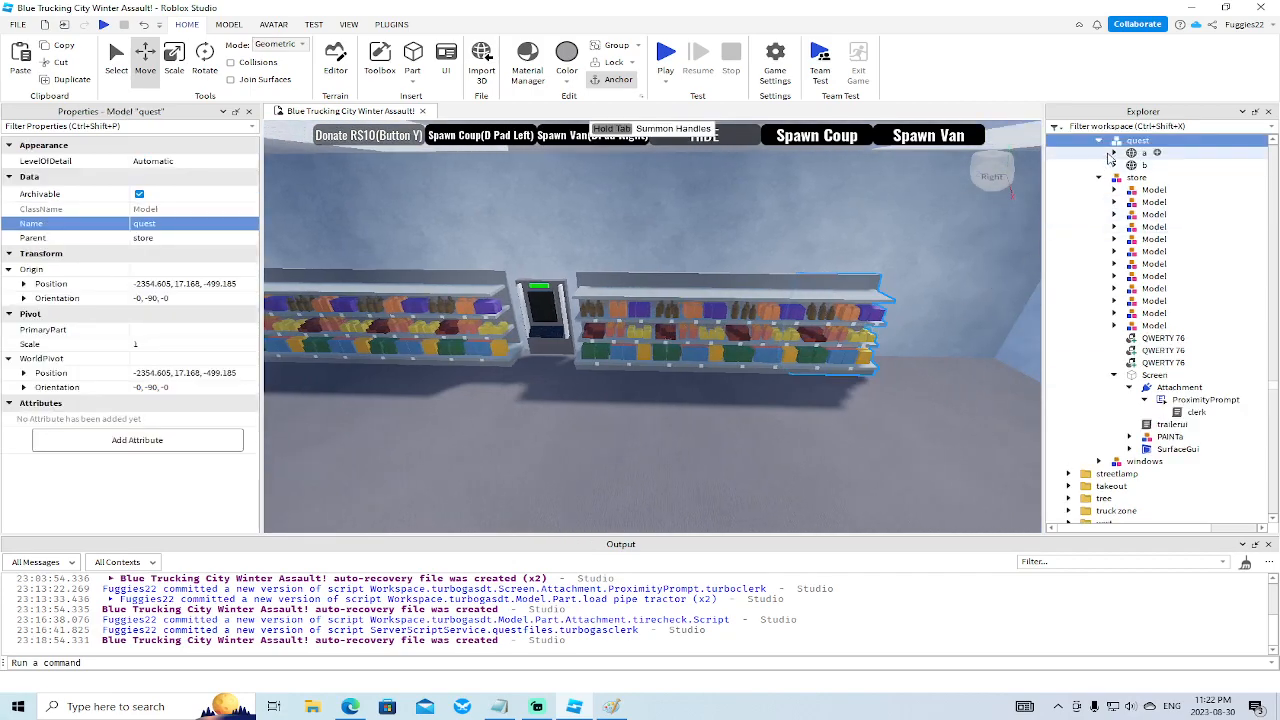
{"action": "left_click", "coordinate": [1116, 153]}
{"action": "left_click", "coordinate": [1150, 165]}
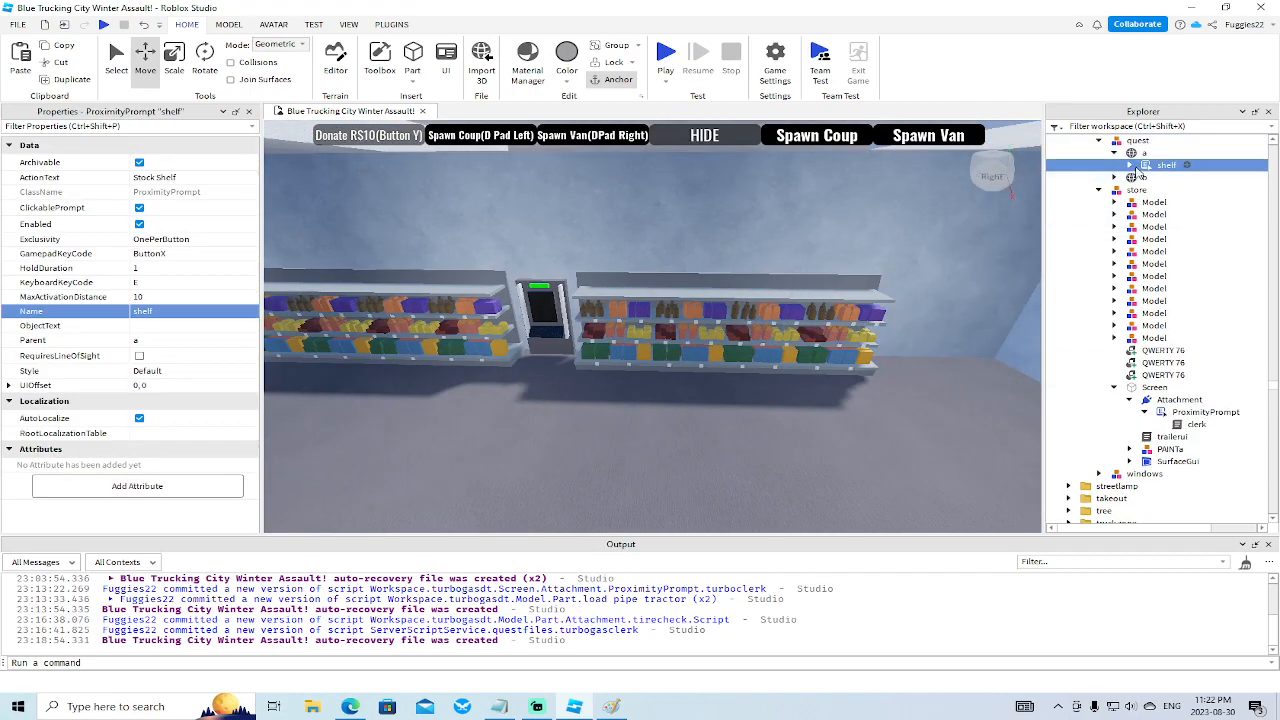
{"action": "left_click", "coordinate": [1131, 165]}
{"action": "double_click", "coordinate": [1182, 177]}
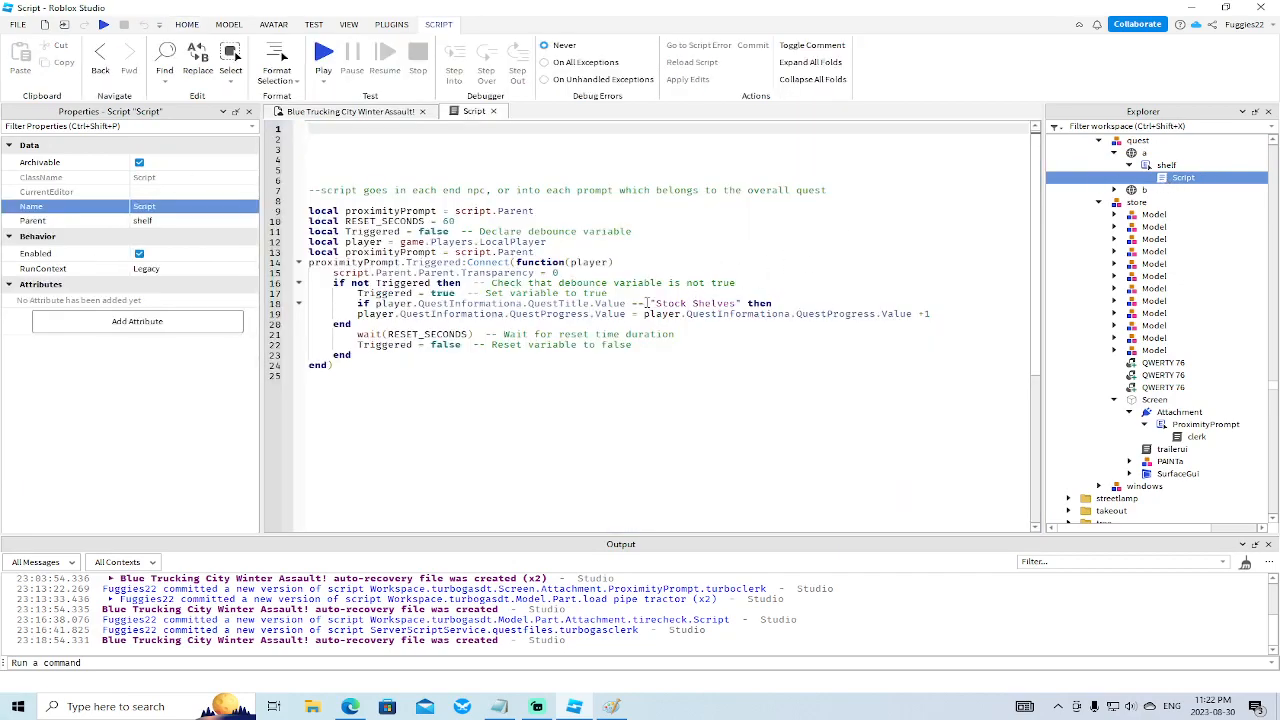
{"action": "left_click_drag", "start_coordinate": [651, 303], "coordinate": [690, 303]}
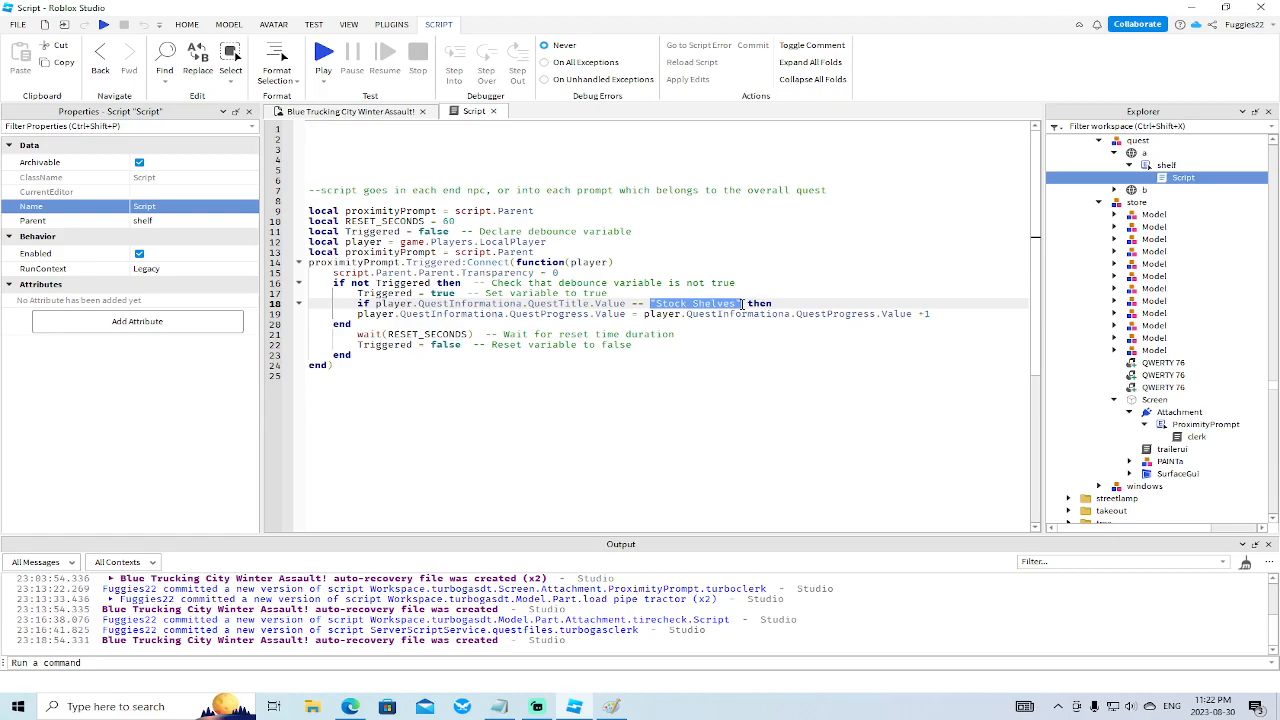
{"action": "left_click", "coordinate": [363, 118]}
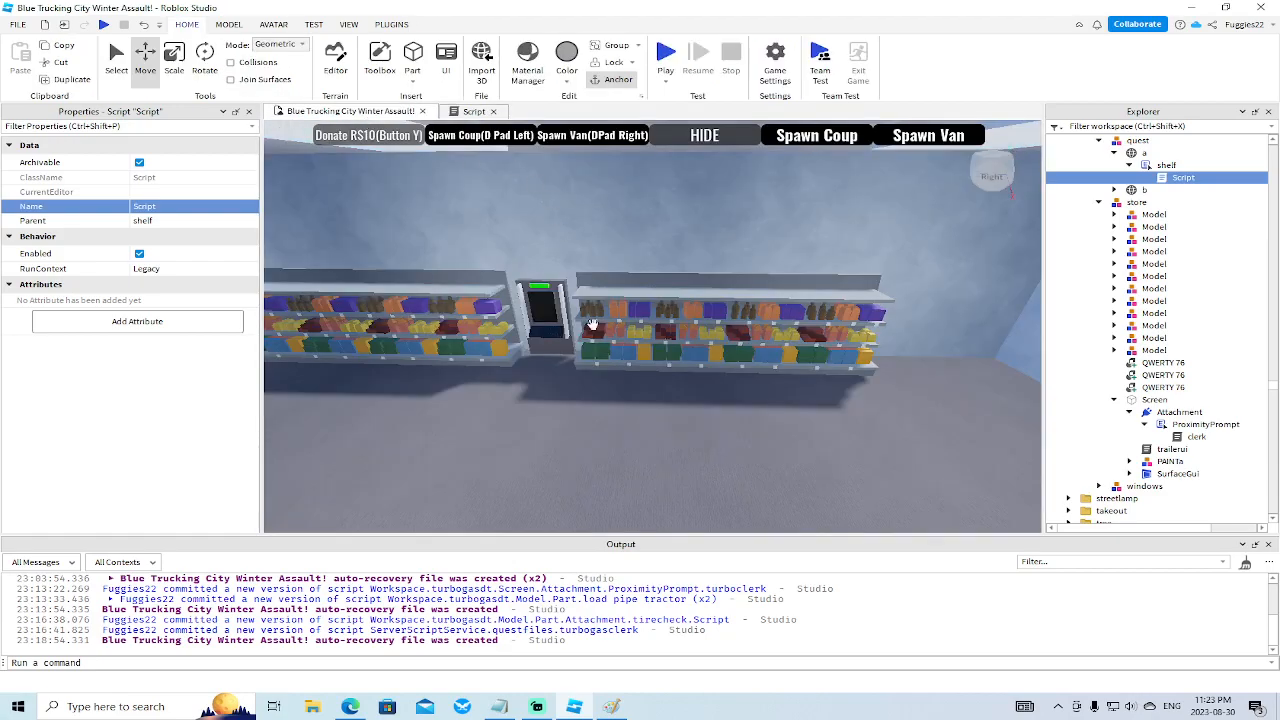
Duplicate the turbogasclerk script in the questfiles folder and rename the copy grocery.
{"action": "left_click_drag", "start_coordinate": [1275, 391], "coordinate": [1275, 514]}
{"action": "scroll", "coordinate": [1100, 382], "scroll_direction": "up", "scroll_amount": 2}
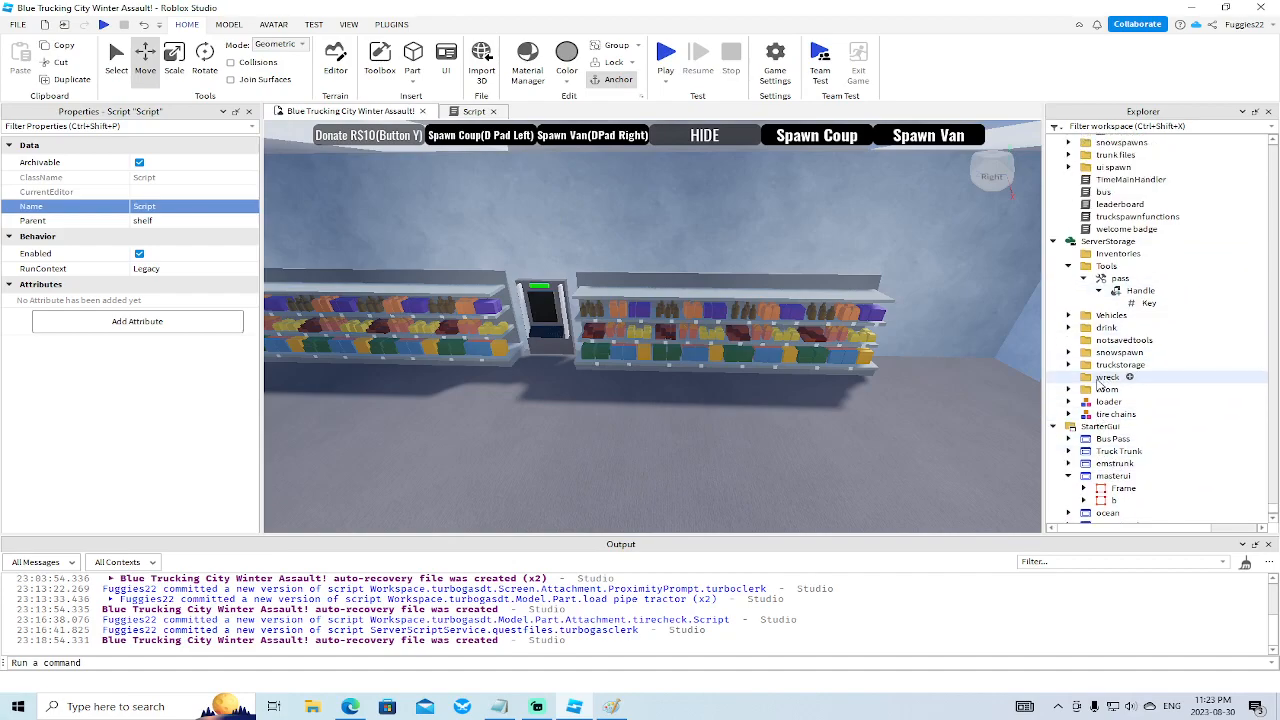
{"action": "scroll", "coordinate": [1130, 280], "scroll_direction": "up", "scroll_amount": 5}
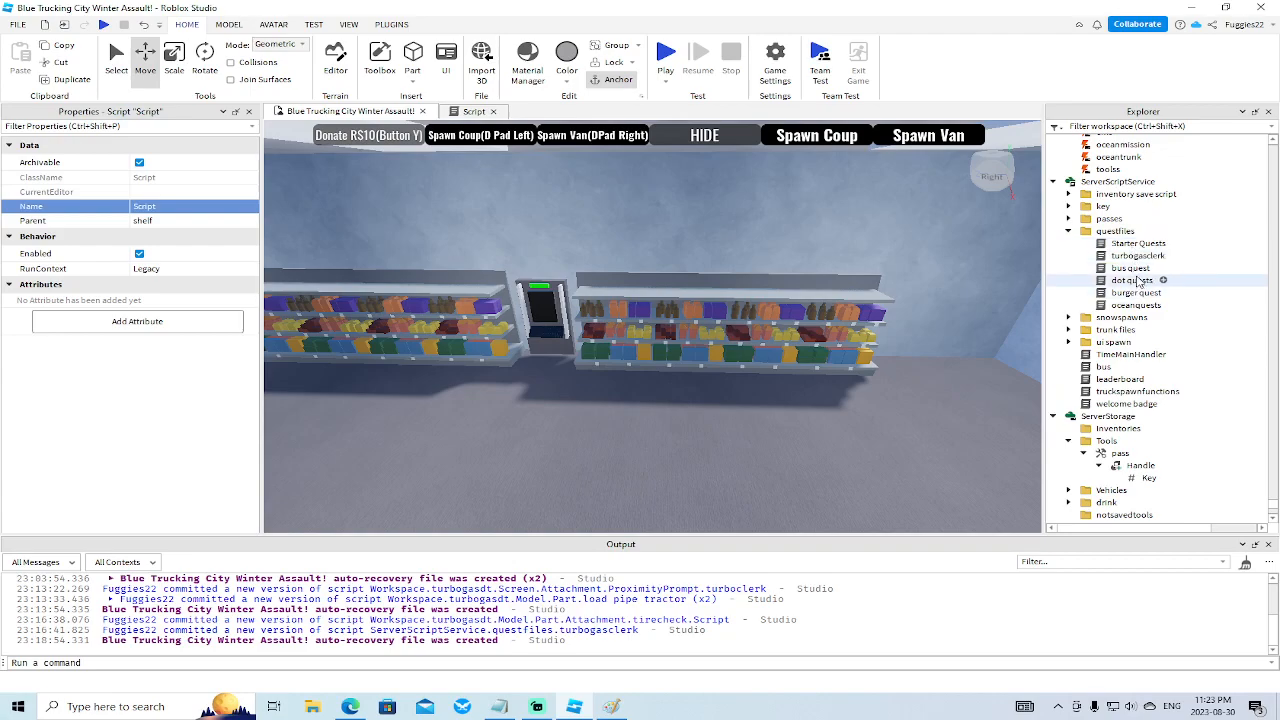
{"action": "left_click", "coordinate": [1137, 256]}
{"action": "right_click", "coordinate": [1137, 256]}
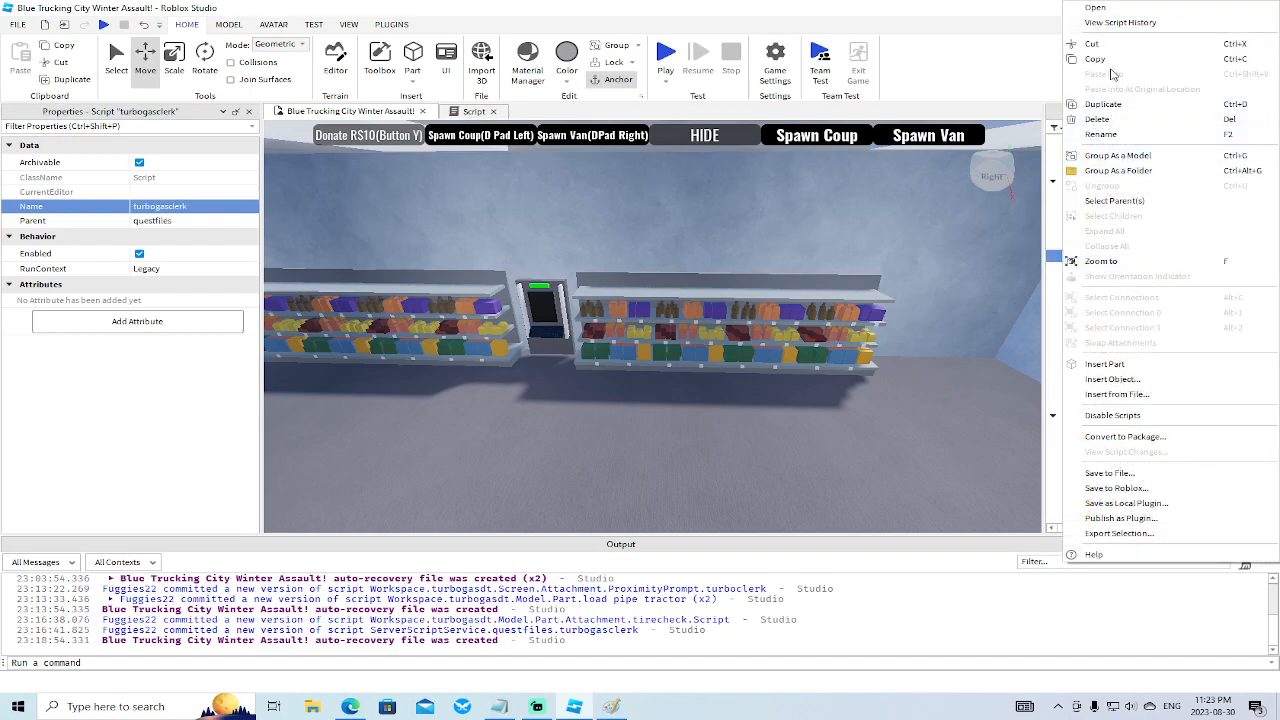
{"action": "left_click", "coordinate": [1108, 106]}
{"action": "right_click", "coordinate": [1134, 318]}
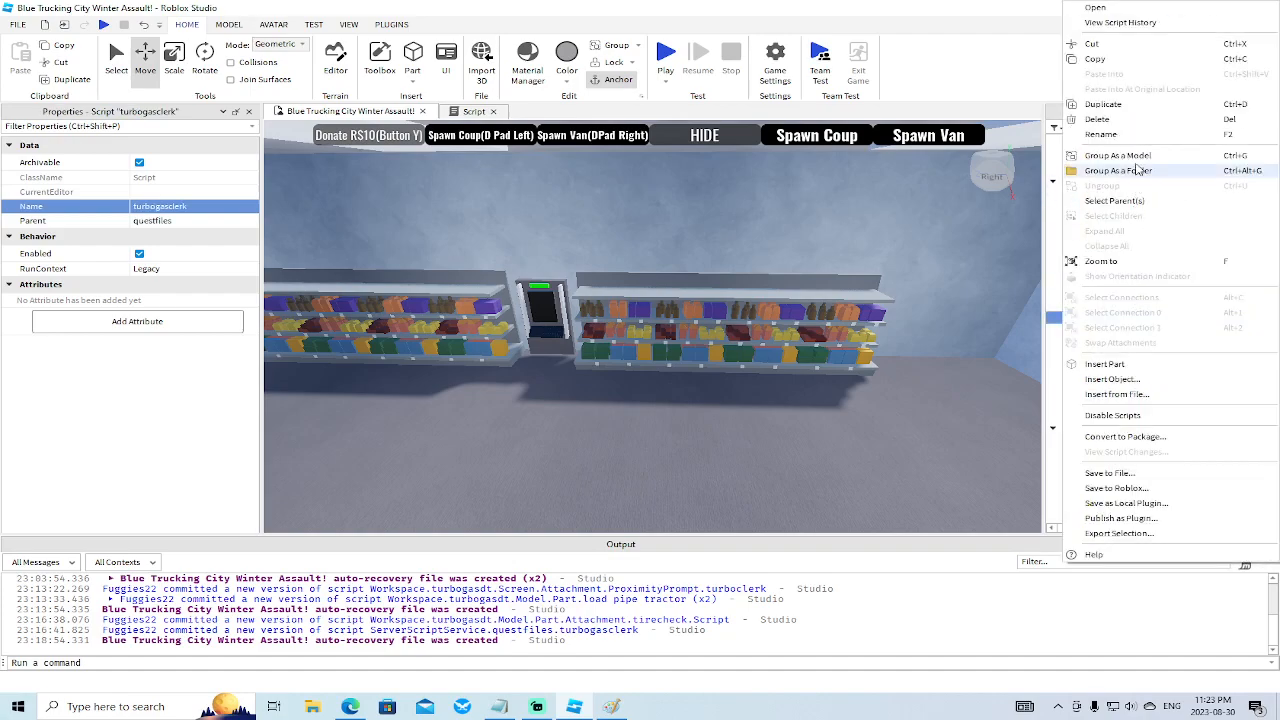
{"action": "left_click", "coordinate": [1101, 134]}
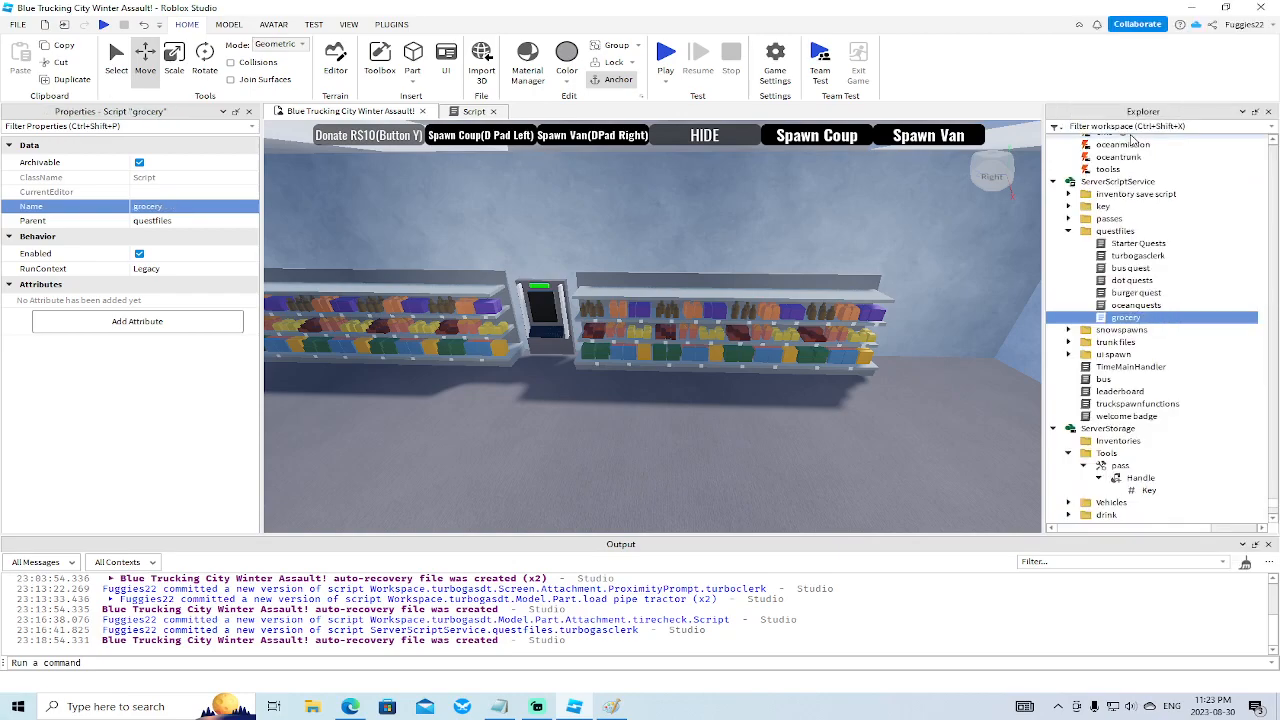
Duplicate the turboclerk RemoteEvent in the missions folder of ReplicatedStorage and rename the copy grocery.
{"action": "scroll", "coordinate": [1121, 318], "scroll_direction": "up", "scroll_amount": 8}
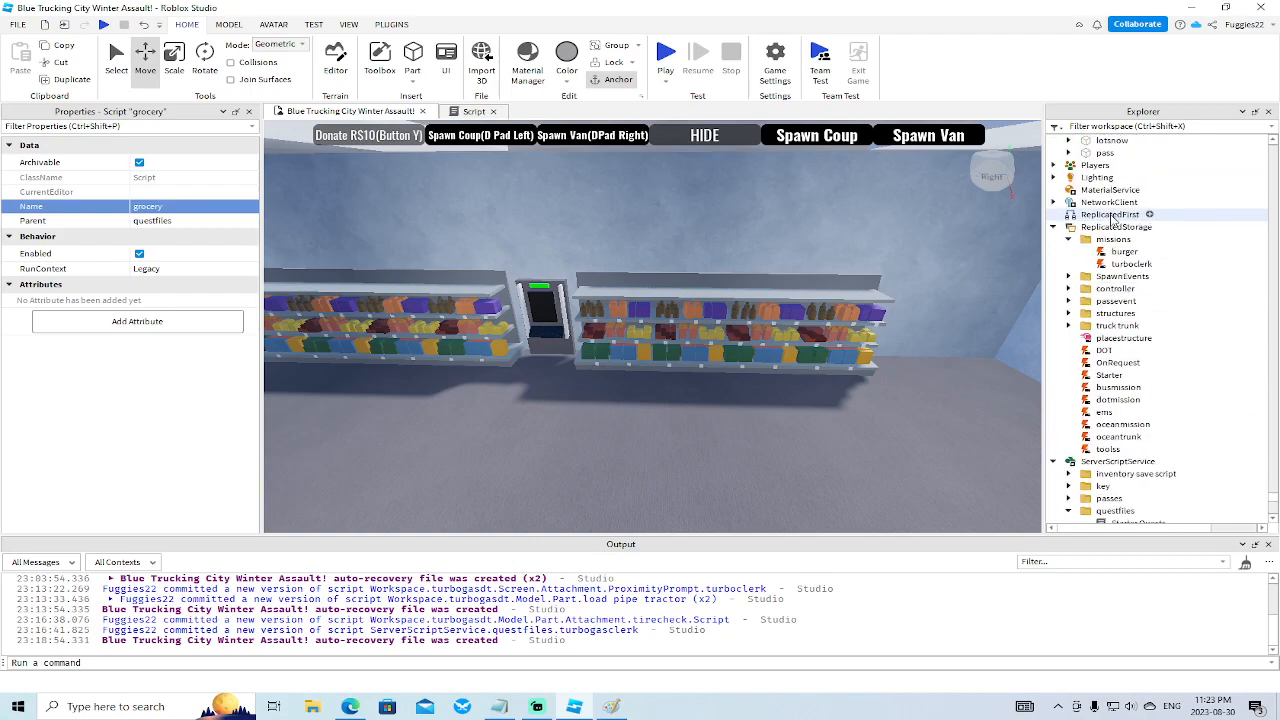
{"action": "left_click", "coordinate": [1128, 264]}
{"action": "right_click", "coordinate": [1128, 265]}
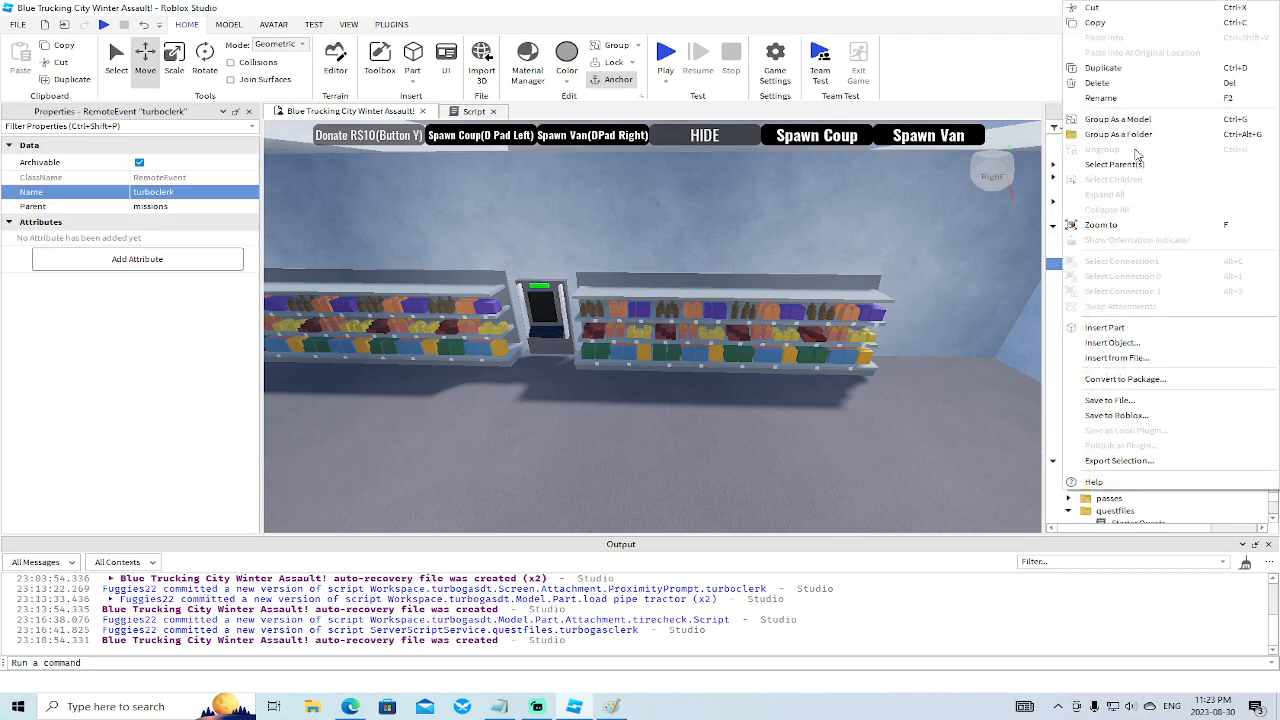
{"action": "left_click", "coordinate": [1108, 67]}
{"action": "right_click", "coordinate": [1130, 276]}
{"action": "left_click", "coordinate": [1119, 103]}
{"action": "right_click", "coordinate": [1132, 282]}
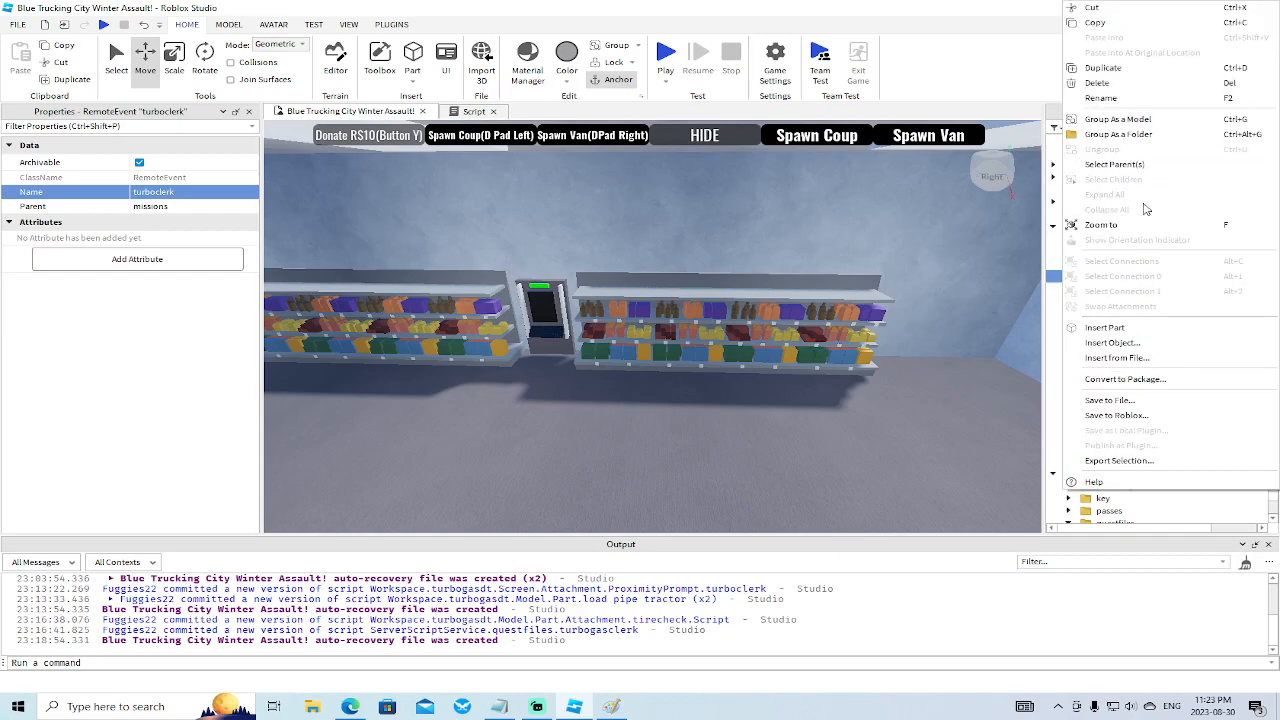
{"action": "left_click", "coordinate": [1124, 103]}
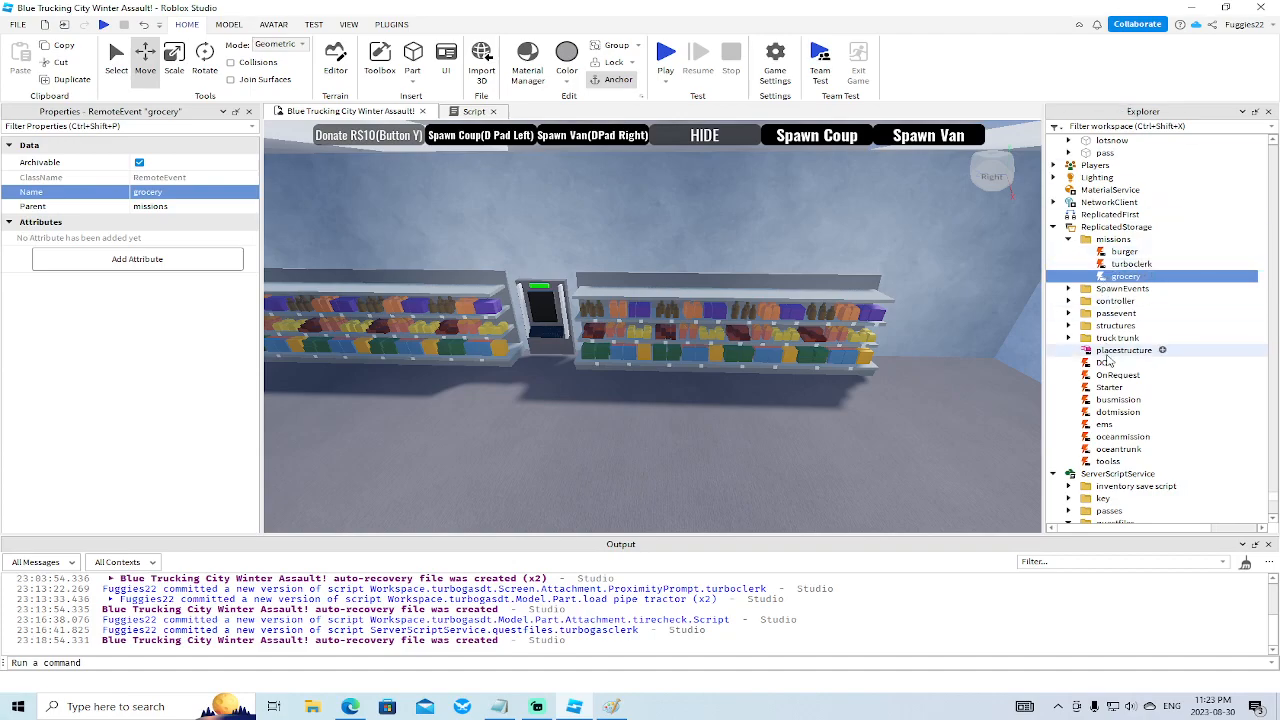
{"action": "scroll", "coordinate": [1105, 250], "scroll_direction": "down", "scroll_amount": 3}
{"action": "scroll", "coordinate": [1105, 250], "scroll_direction": "up", "scroll_amount": 3}
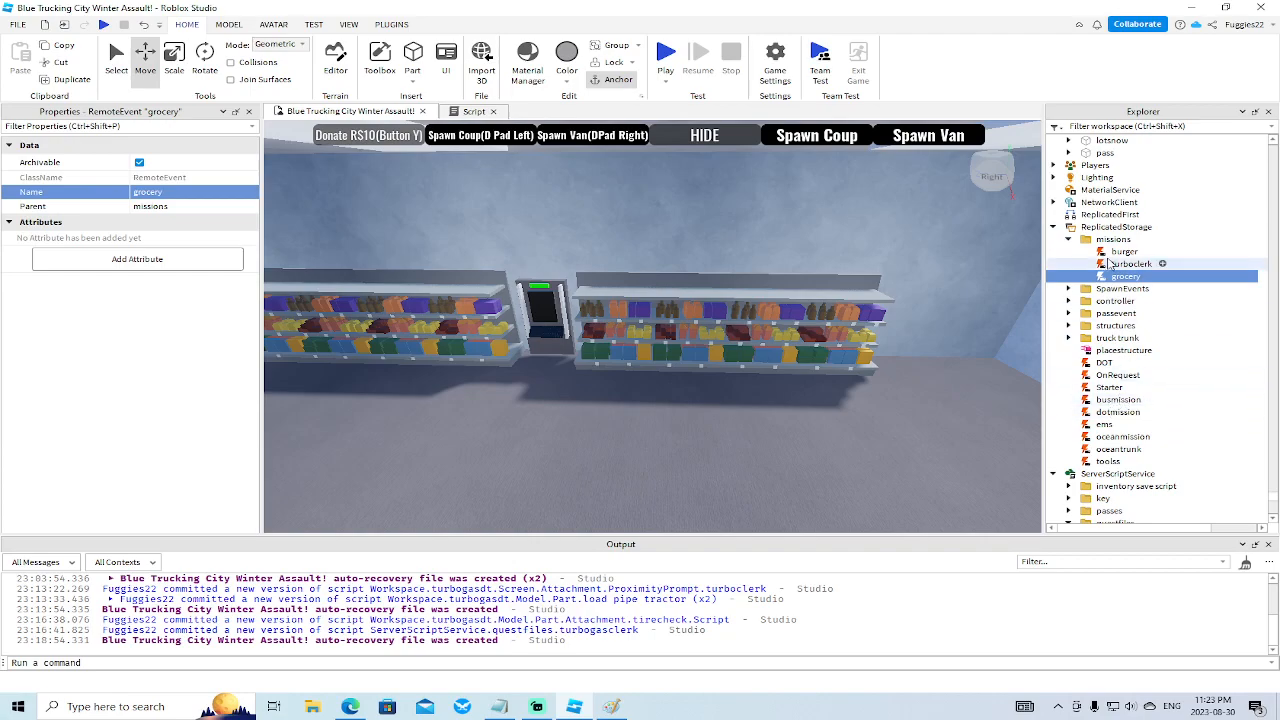
{"action": "scroll", "coordinate": [1110, 292], "scroll_direction": "down", "scroll_amount": 3}
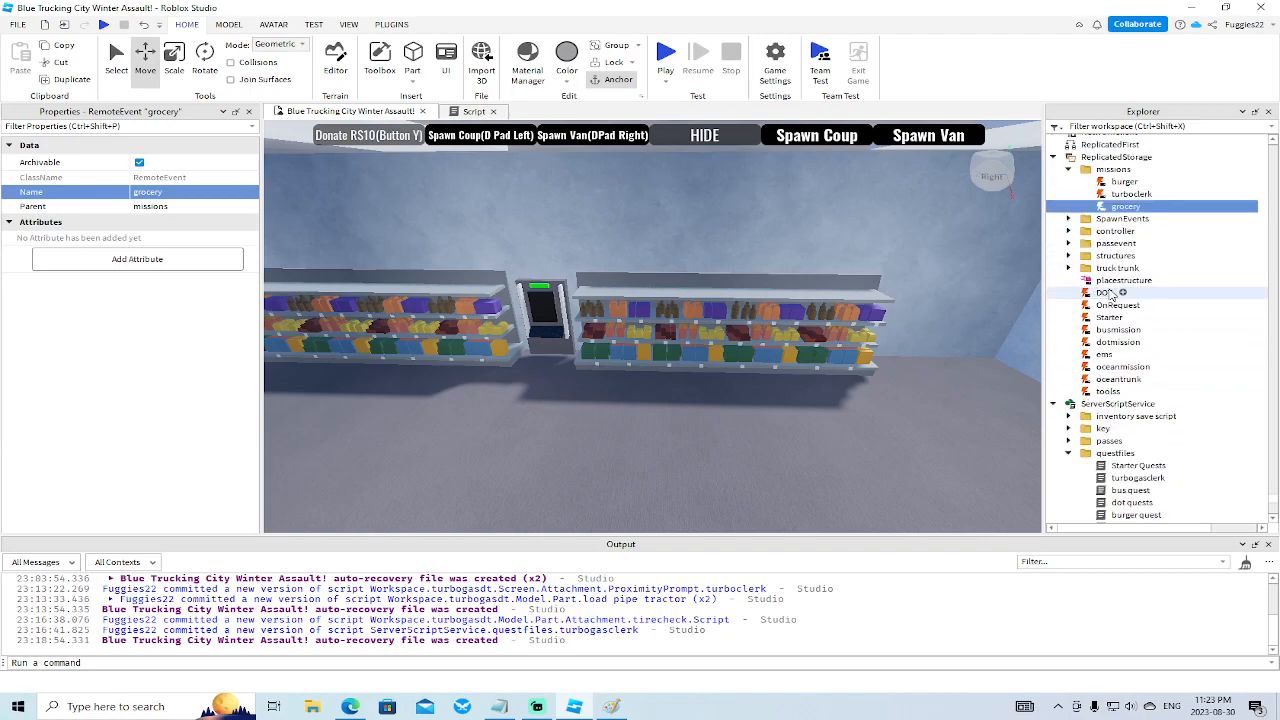
{"action": "scroll", "coordinate": [1115, 300], "scroll_direction": "down", "scroll_amount": 2}
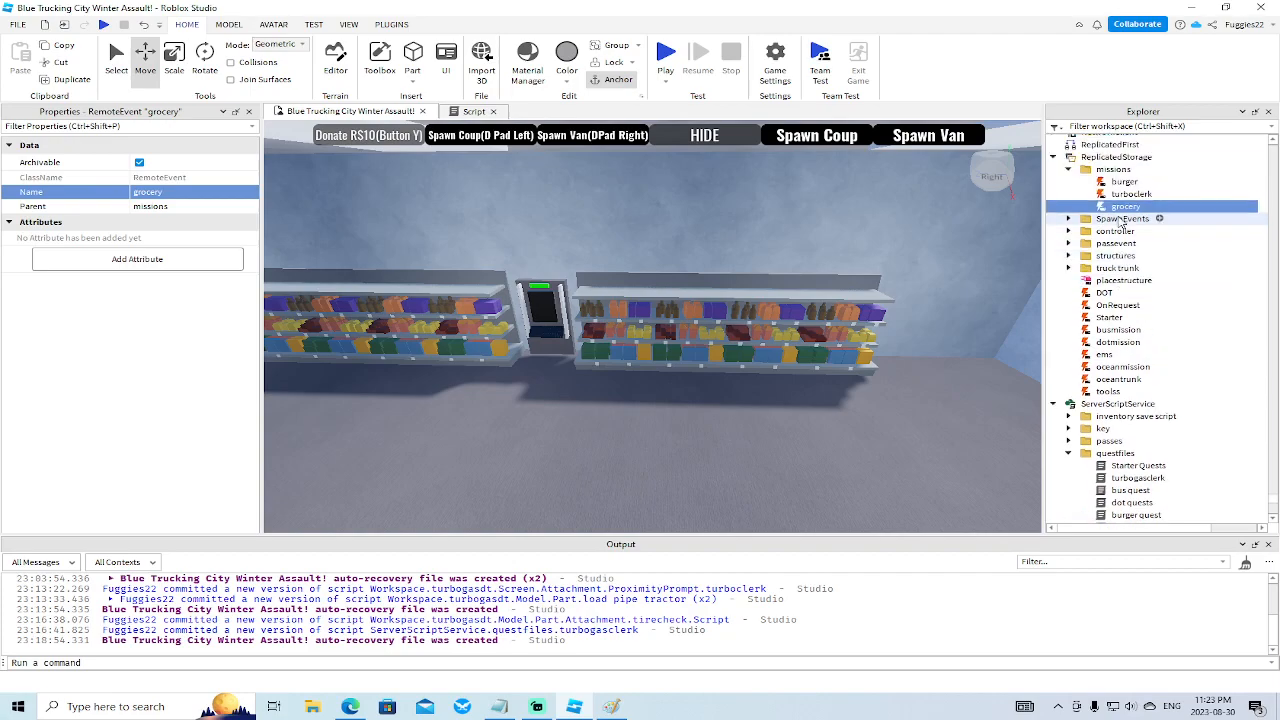
{"action": "scroll", "coordinate": [1124, 333], "scroll_direction": "down", "scroll_amount": 2}
{"action": "scroll", "coordinate": [1126, 335], "scroll_direction": "down", "scroll_amount": 10}
{"action": "scroll", "coordinate": [1127, 333], "scroll_direction": "up", "scroll_amount": 10}
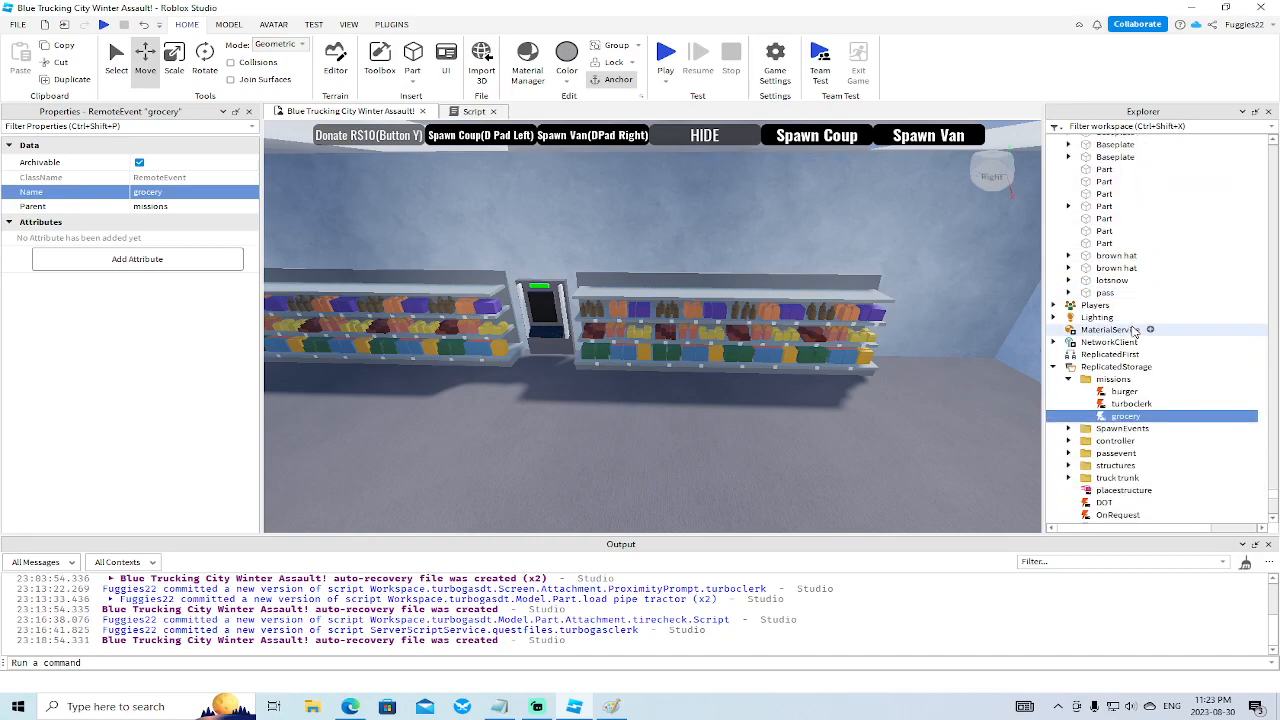
{"action": "scroll", "coordinate": [1132, 330], "scroll_direction": "down", "scroll_amount": 3}
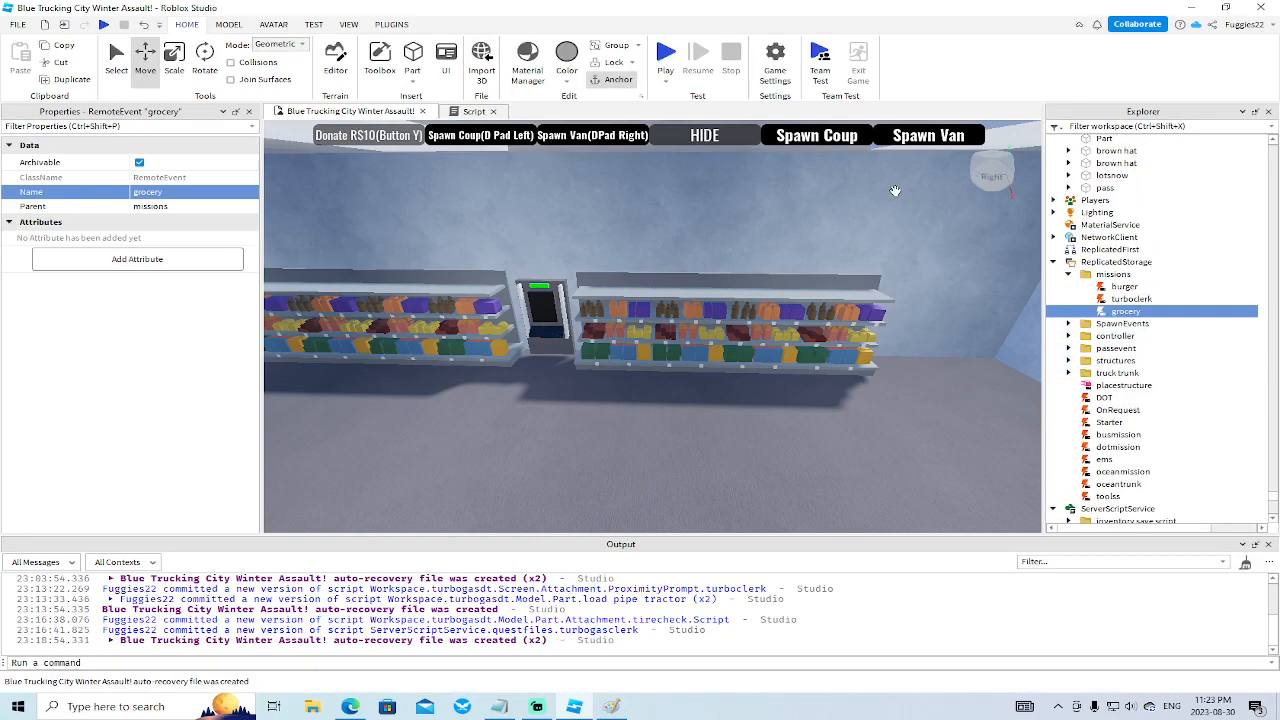
Open the grocery quest script and change its remote variable on line 6 to reference missions.grocery in ReplicatedStorage.
{"action": "left_click", "coordinate": [480, 111]}
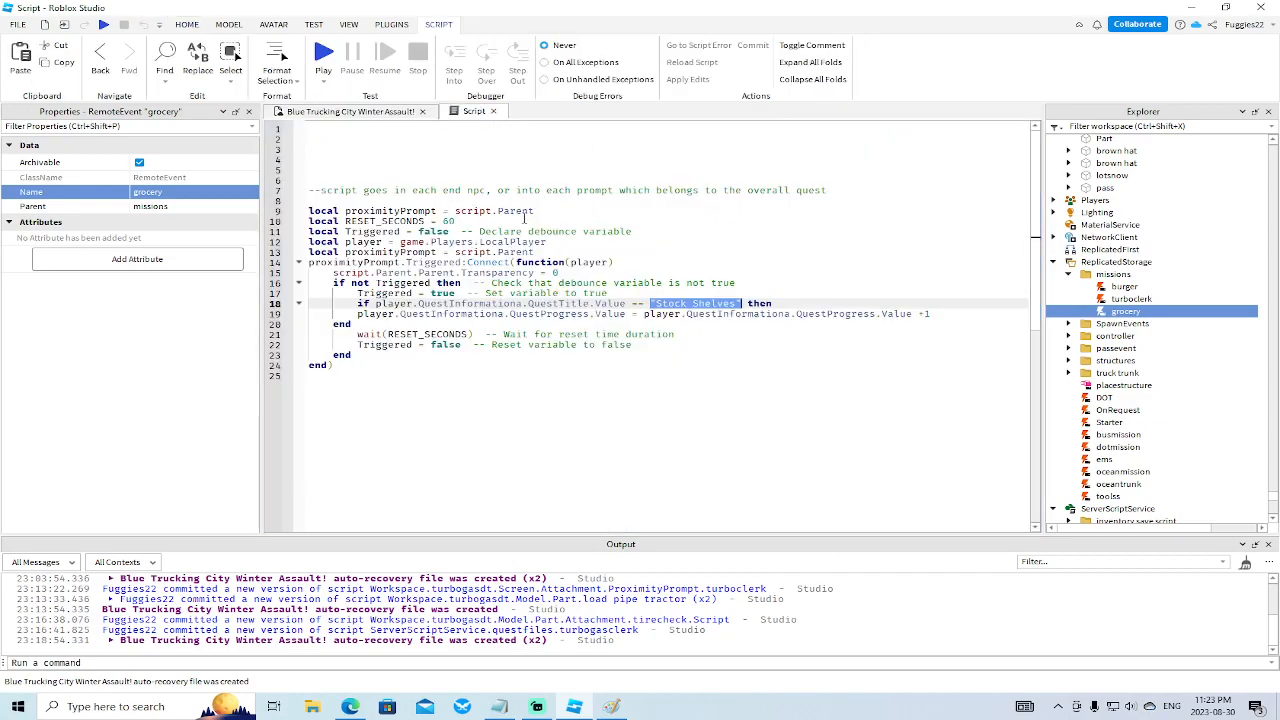
{"action": "scroll", "coordinate": [1128, 300], "scroll_direction": "down", "scroll_amount": 10}
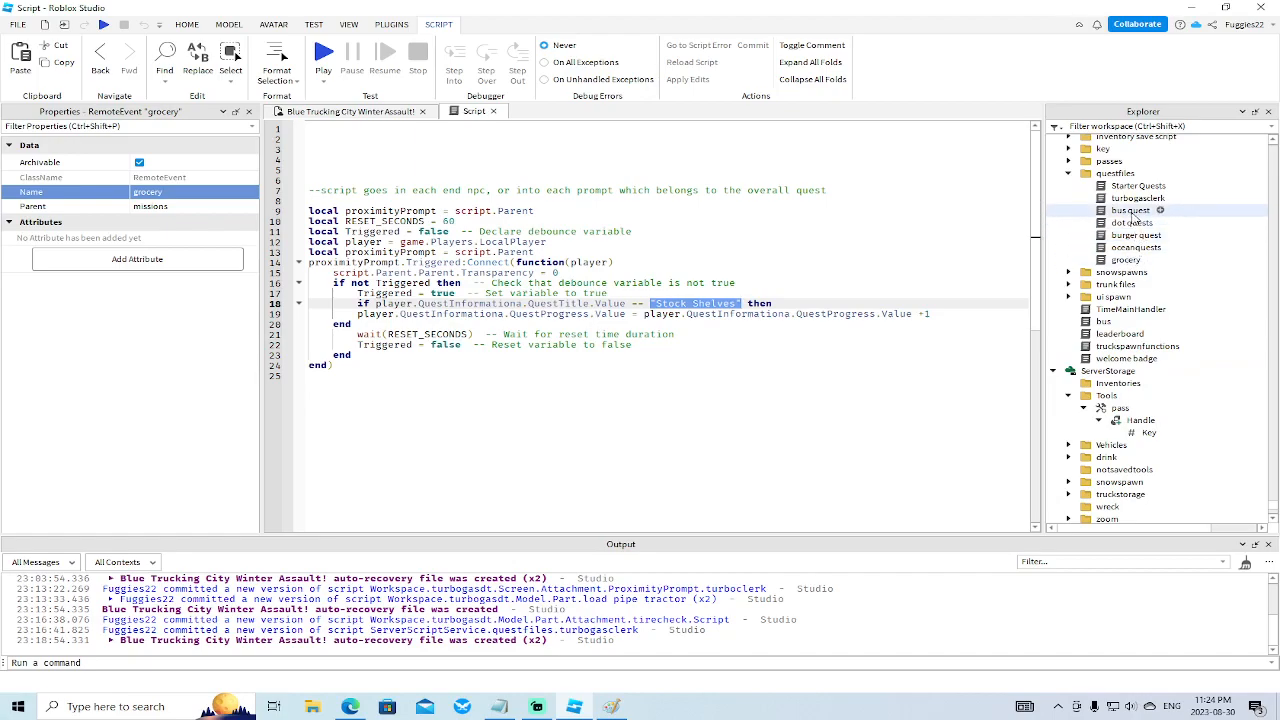
{"action": "double_click", "coordinate": [1130, 260]}
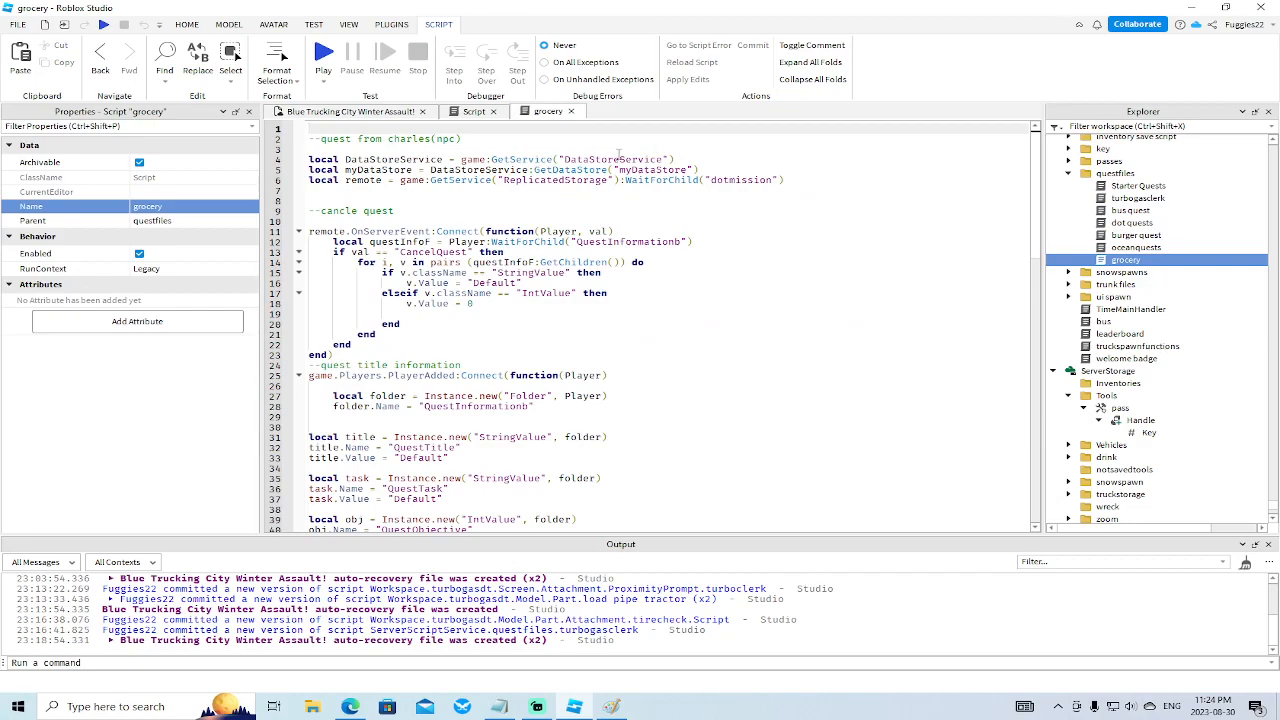
{"action": "left_click", "coordinate": [794, 179]}
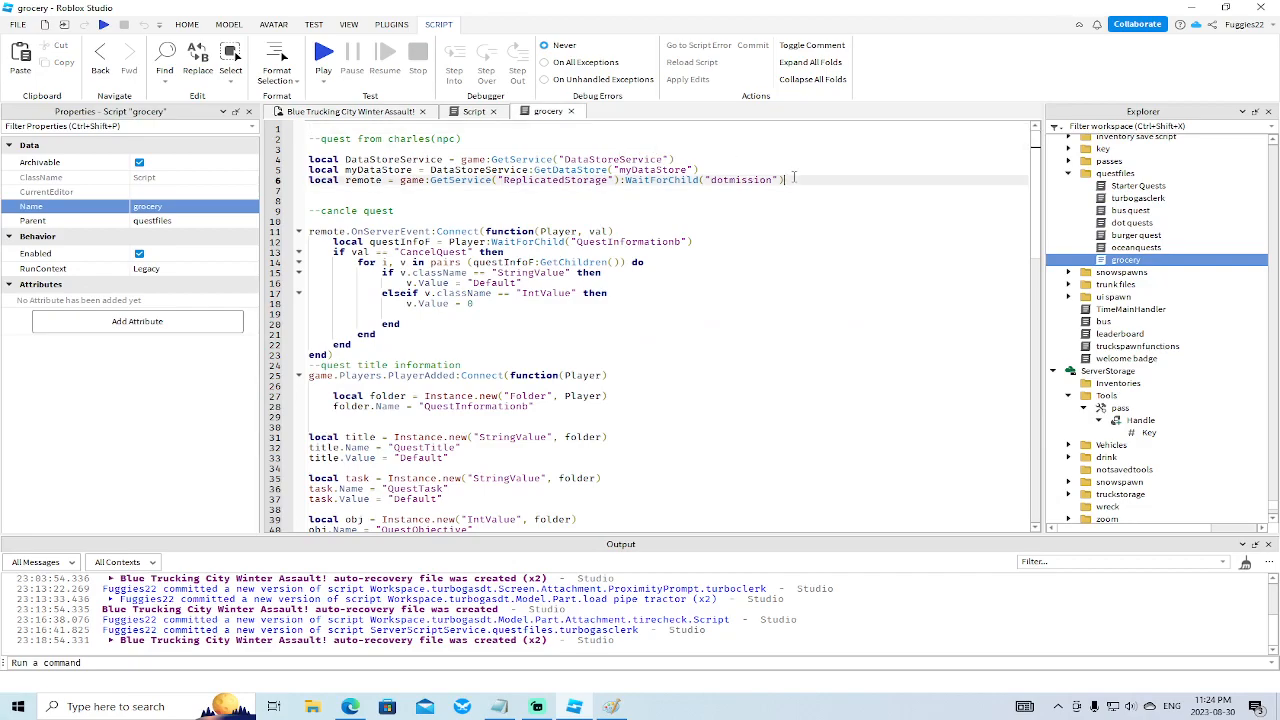
{"action": "key", "text": "BackSpace"}
{"action": "key", "text": "BackSpace"}
{"action": "key", "text": "BackSpace"}
{"action": "key", "text": "BackSpace"}
{"action": "key", "text": "BackSpace"}
{"action": "key", "text": "BackSpace"}
{"action": "key", "text": "BackSpace"}
{"action": "key", "text": "BackSpace"}
{"action": "key", "text": "BackSpace"}
{"action": "key", "text": "BackSpace"}
{"action": "key", "text": "BackSpace"}
{"action": "key", "text": "BackSpace"}
{"action": "key", "text": "BackSpace"}
{"action": "key", "text": "BackSpace"}
{"action": "key", "text": "BackSpace"}
{"action": "key", "text": "BackSpace"}
{"action": "key", "text": "BackSpace"}
{"action": "key", "text": "BackSpace"}
{"action": "key", "text": "BackSpace"}
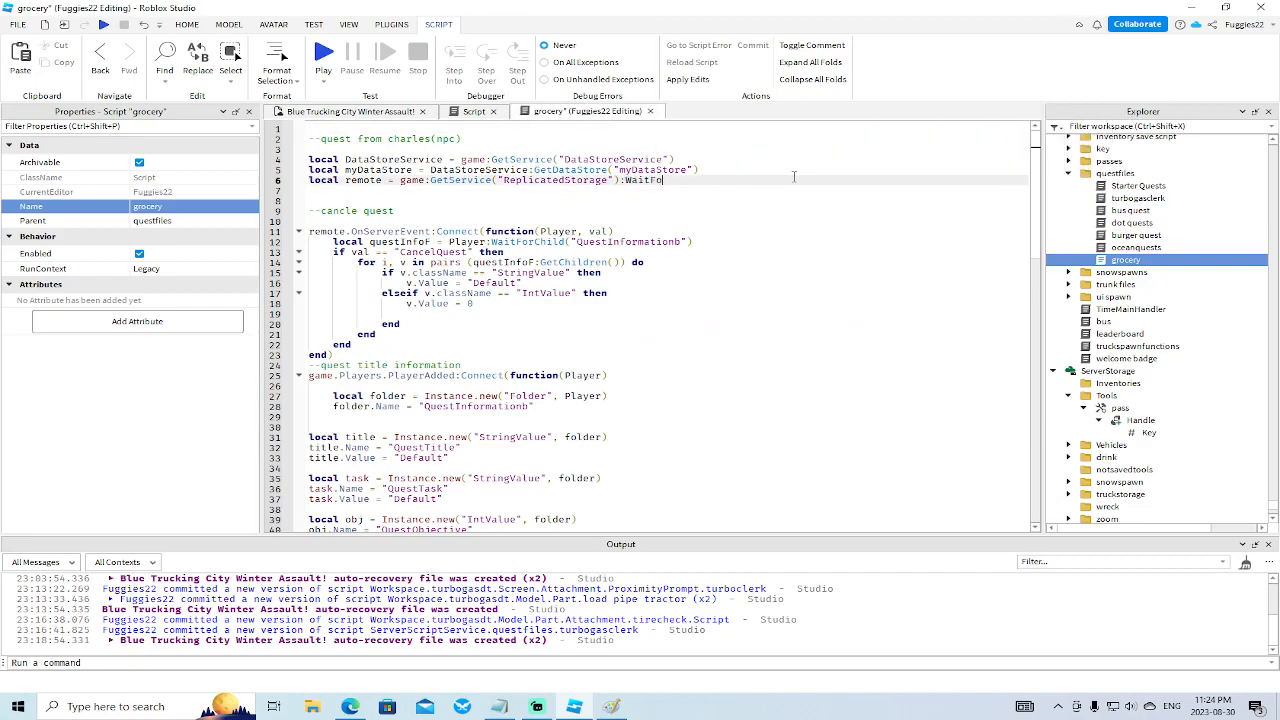
{"action": "type", "text": "."}
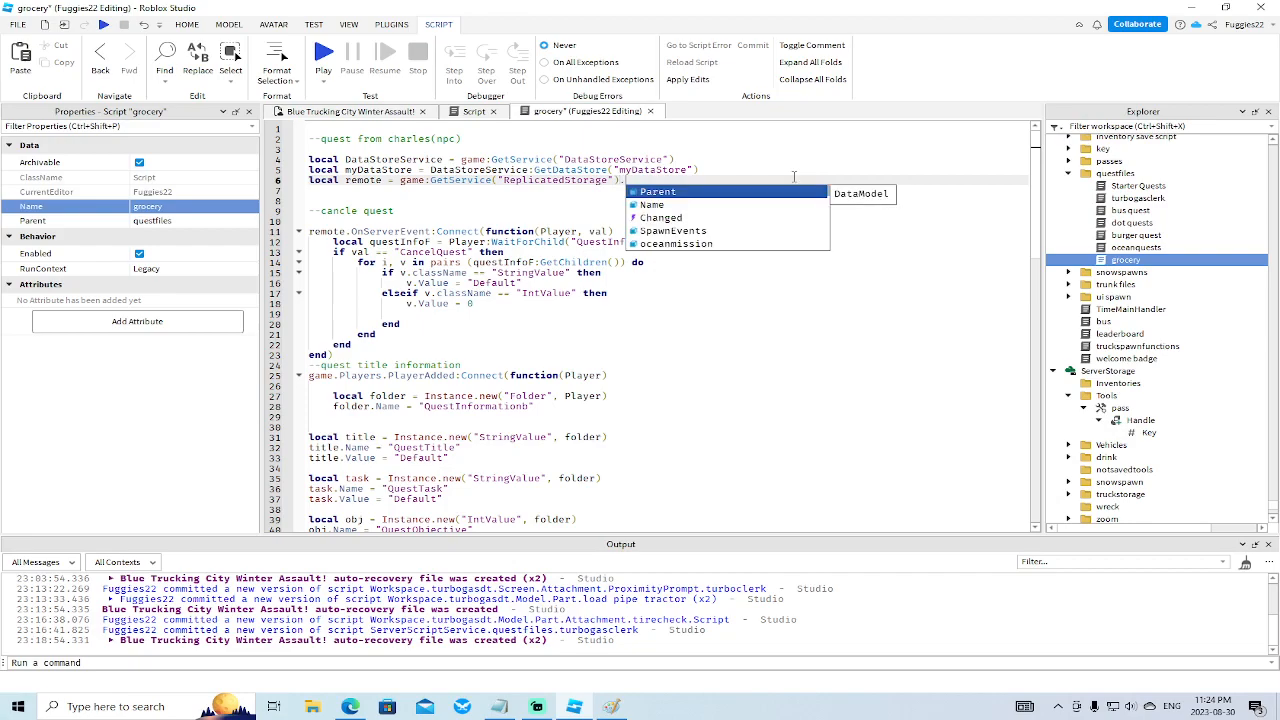
{"action": "type", "text": "missions.grocery"}
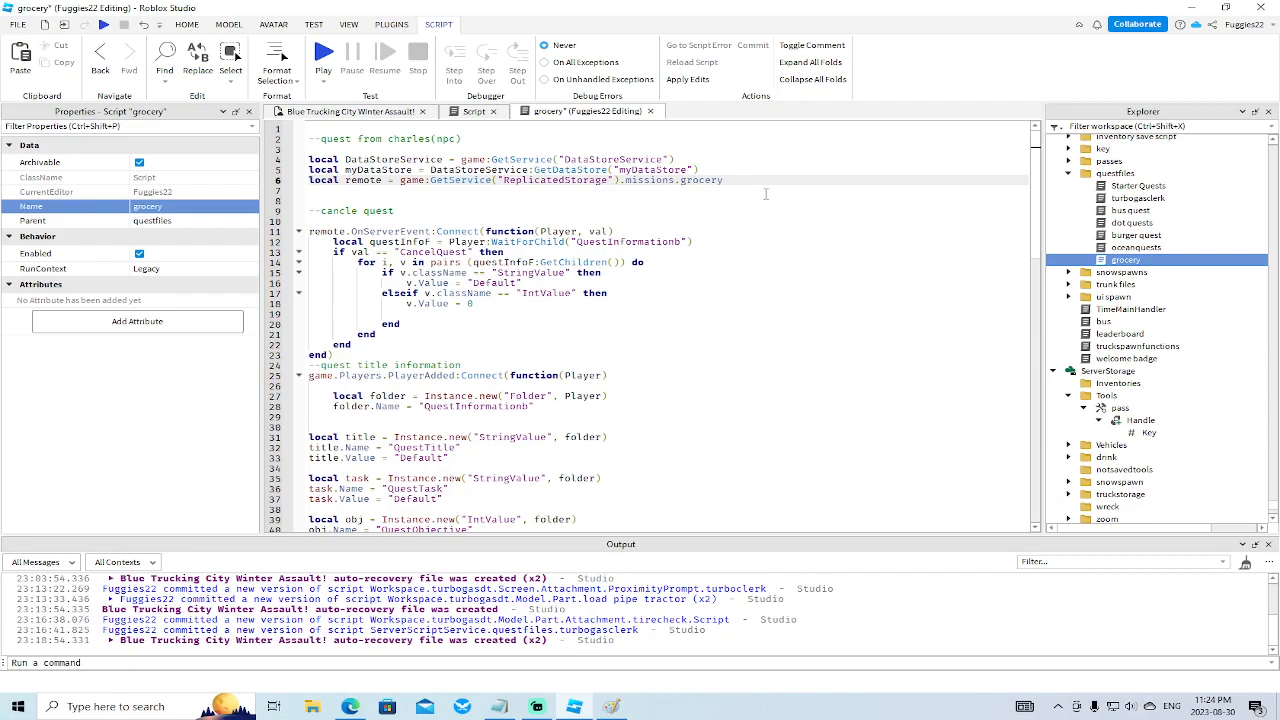
Copy the "Stock Shelves" title from the shelf script and replace "Clerk Duties" with it in the grocery script's title check.
{"action": "scroll", "coordinate": [765, 193], "scroll_direction": "down", "scroll_amount": 12}
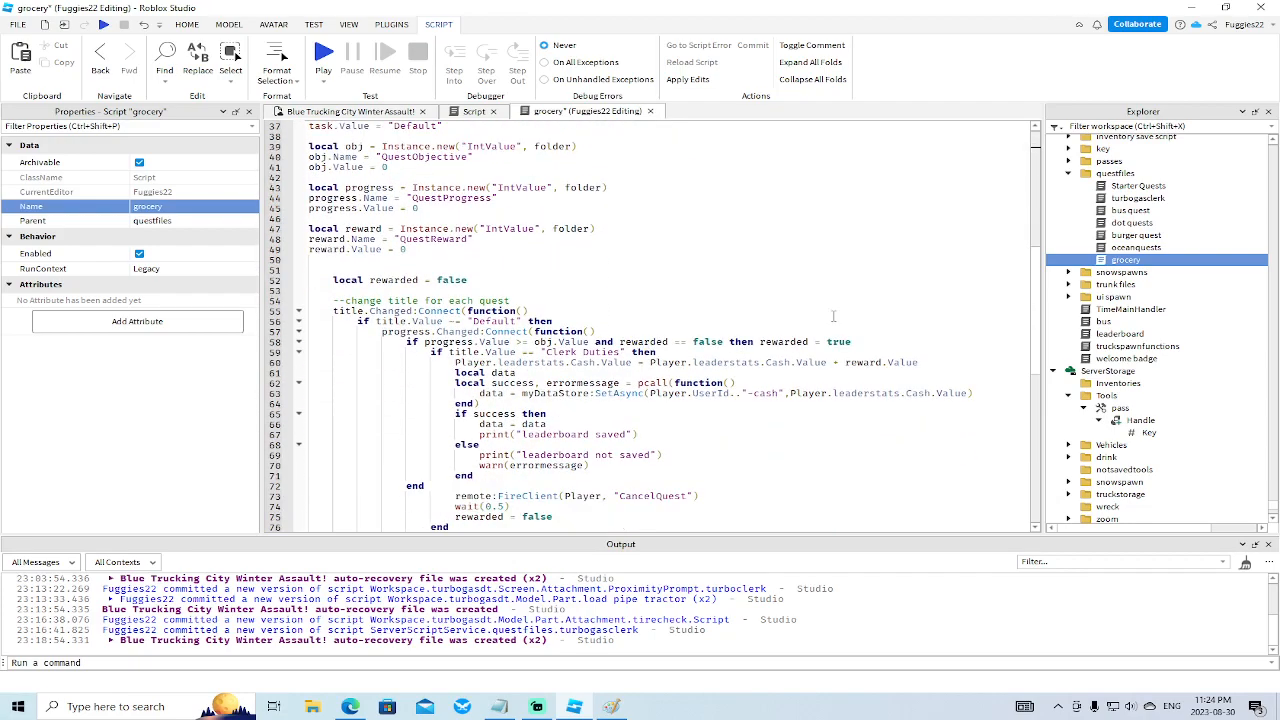
{"action": "left_click", "coordinate": [474, 111]}
{"action": "right_click", "coordinate": [679, 302]}
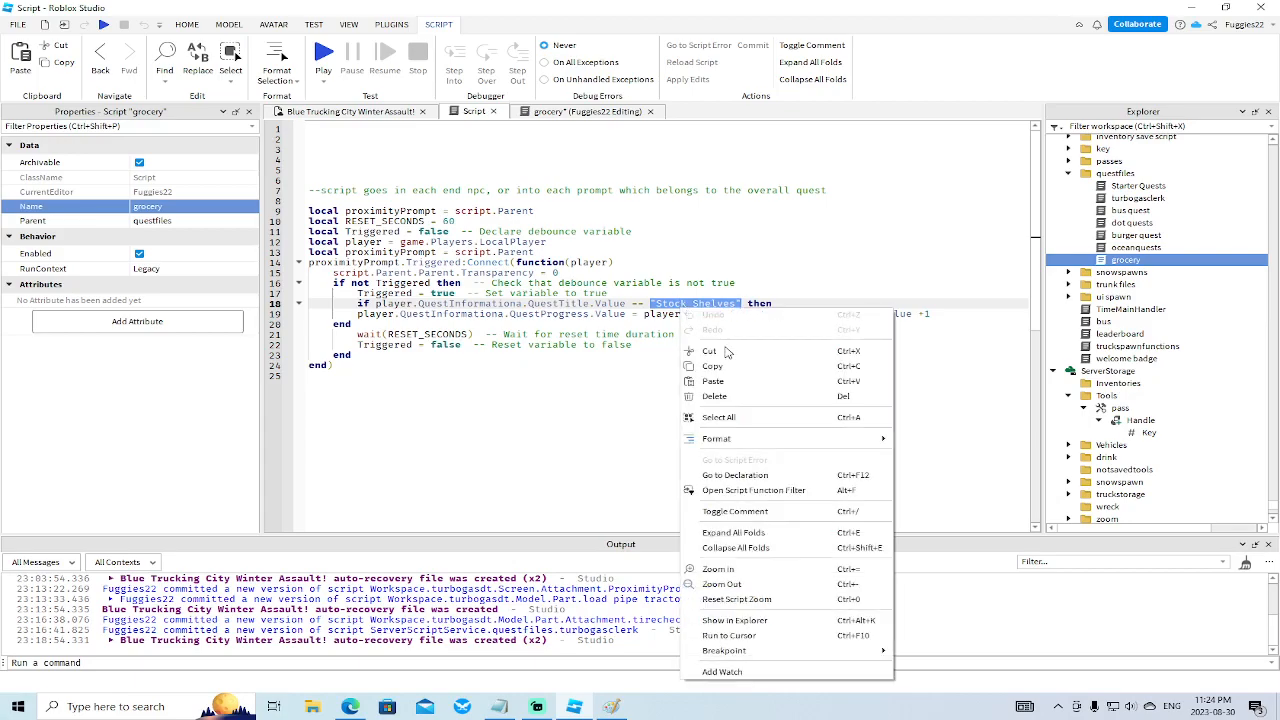
{"action": "left_click", "coordinate": [734, 368]}
{"action": "left_click", "coordinate": [573, 112]}
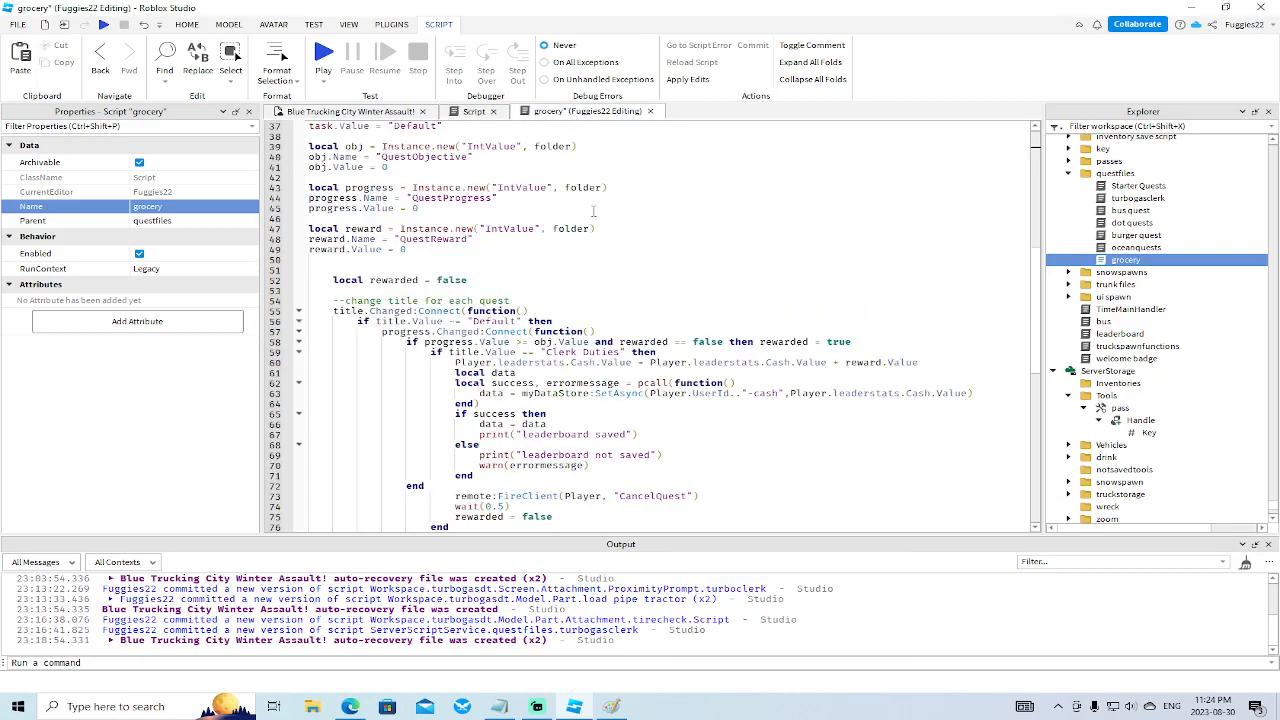
{"action": "left_click_drag", "start_coordinate": [540, 351], "coordinate": [627, 352]}
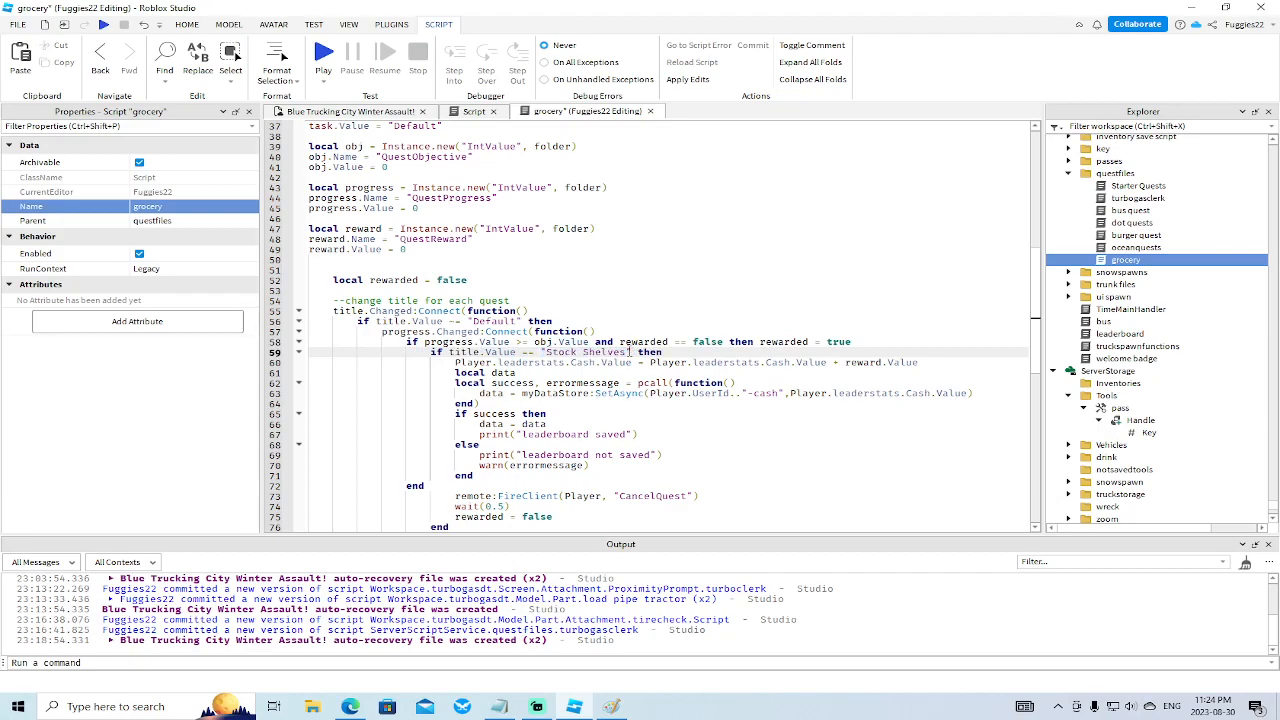
Close the grocery and shelf scripts and select the Log In screen on the store wall.
{"action": "left_click", "coordinate": [648, 112]}
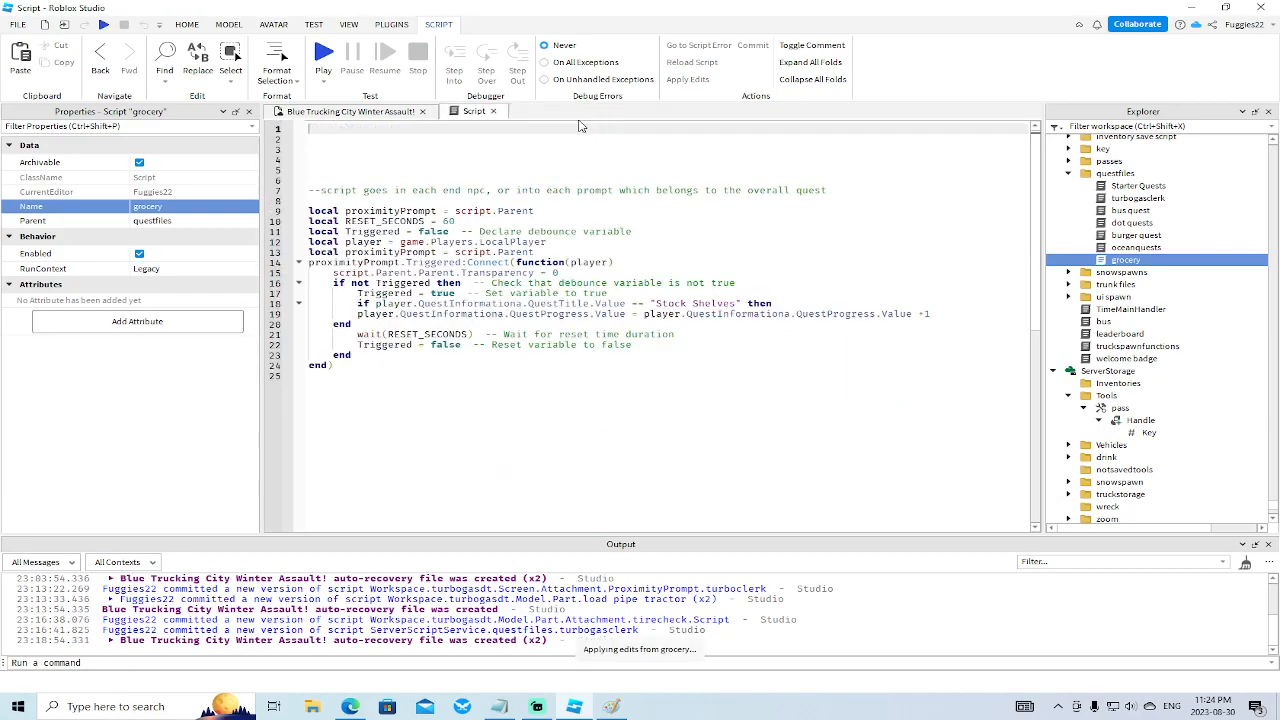
{"action": "left_click", "coordinate": [493, 111]}
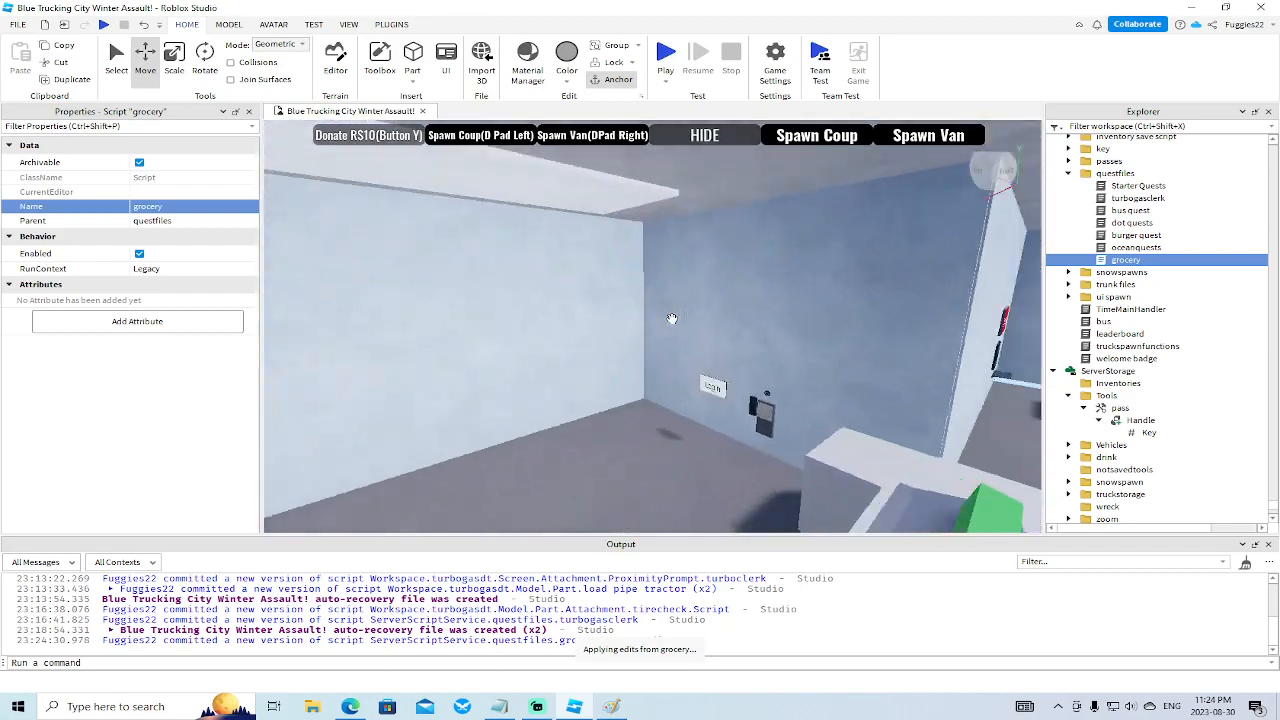
{"action": "left_click", "coordinate": [662, 357]}
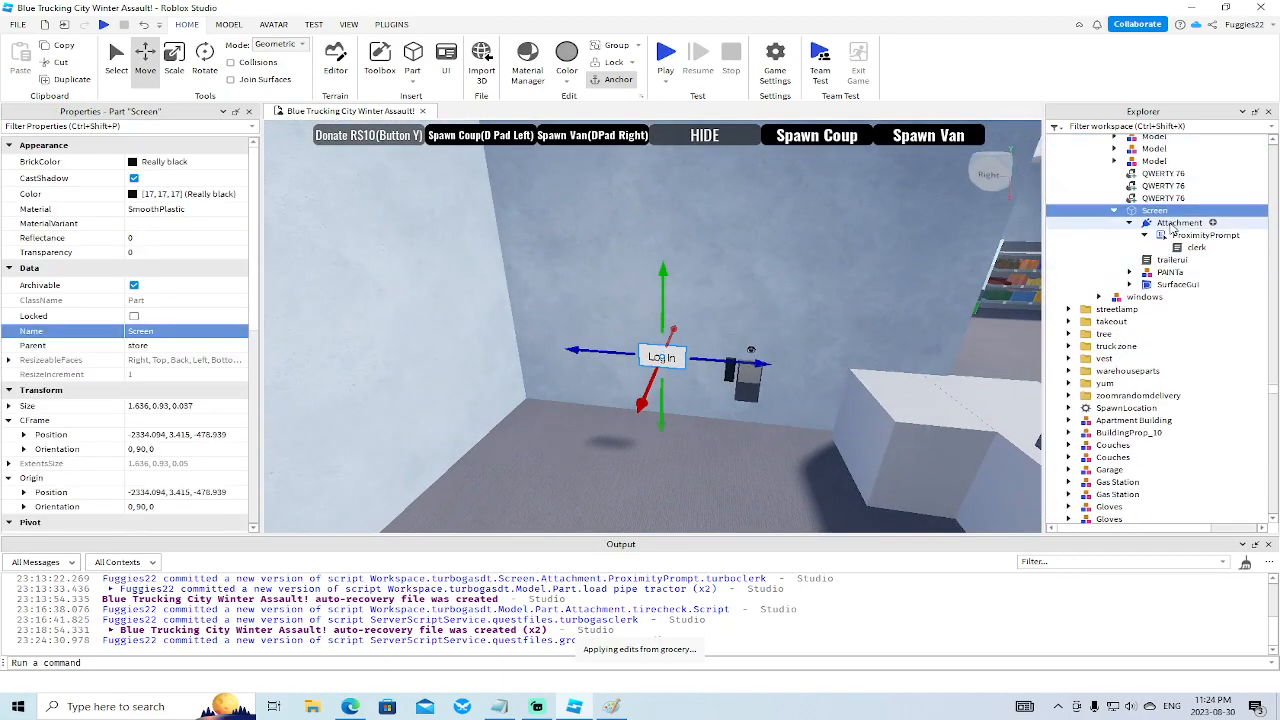
Point the remote variable on line 2 of the Log In screen's clerk script to missions.grocery and close the script.
{"action": "double_click", "coordinate": [1168, 260]}
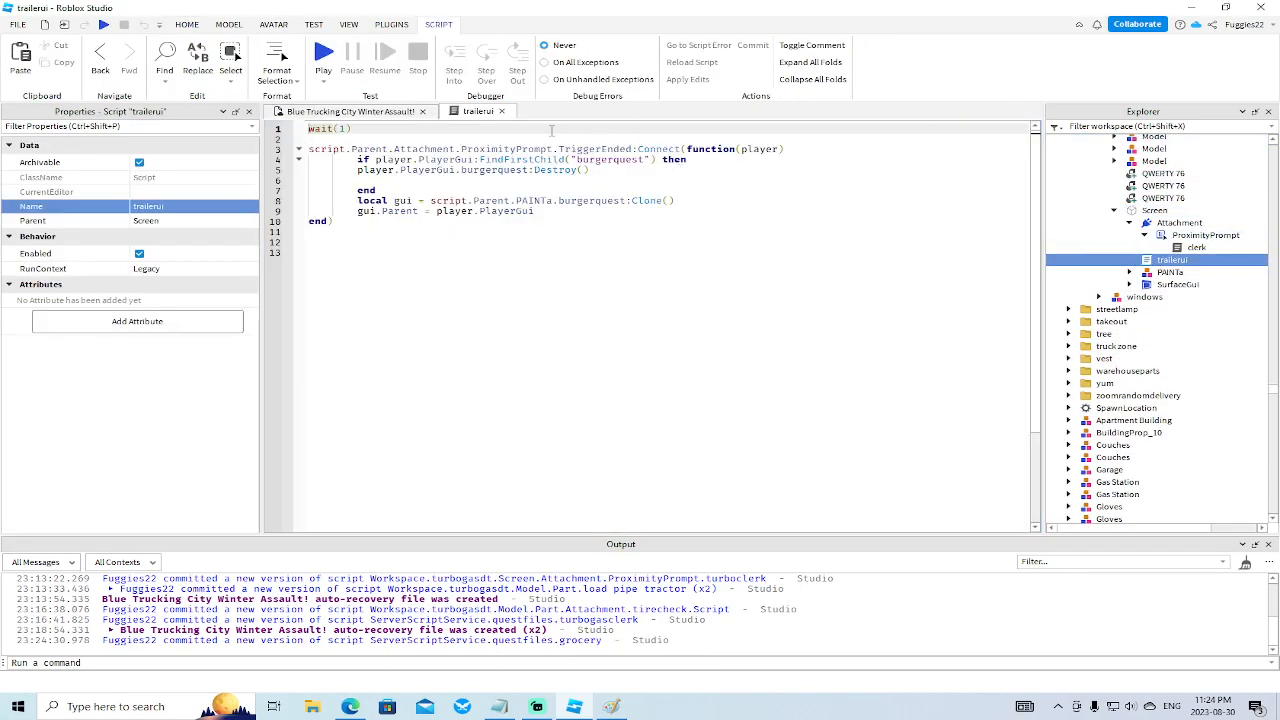
{"action": "left_click", "coordinate": [501, 111]}
{"action": "double_click", "coordinate": [1190, 247]}
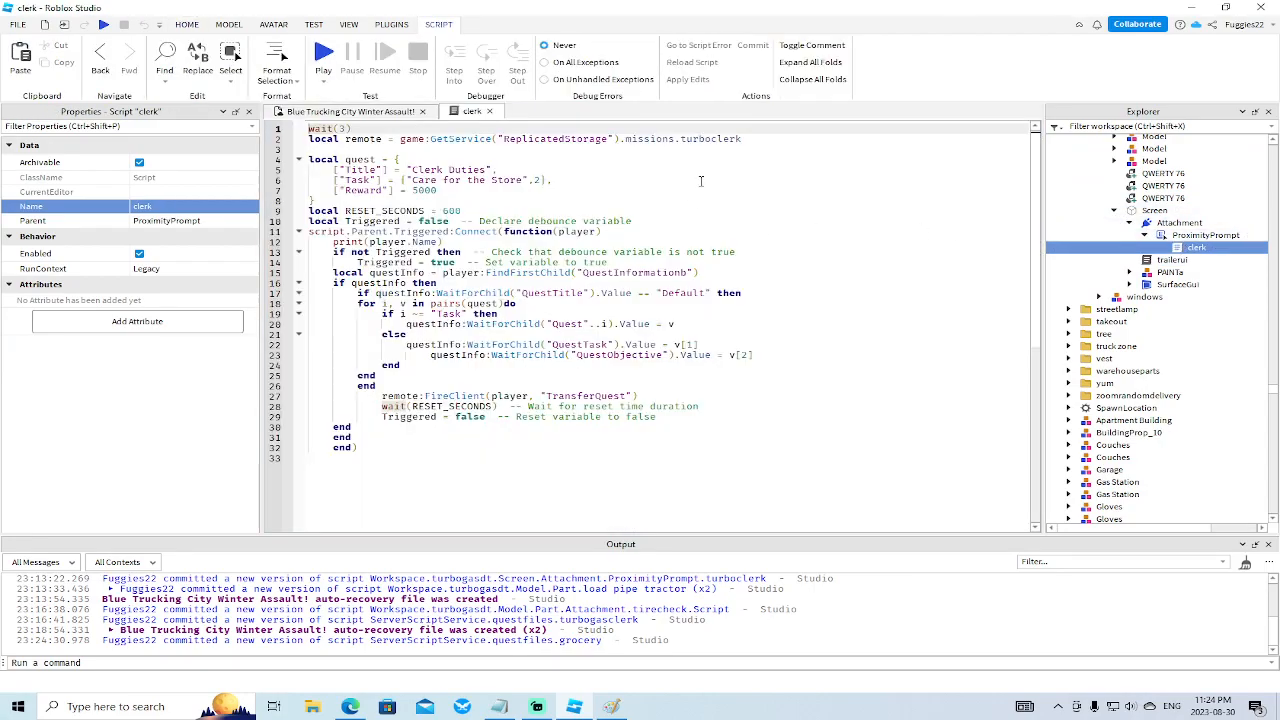
{"action": "left_click", "coordinate": [747, 139]}
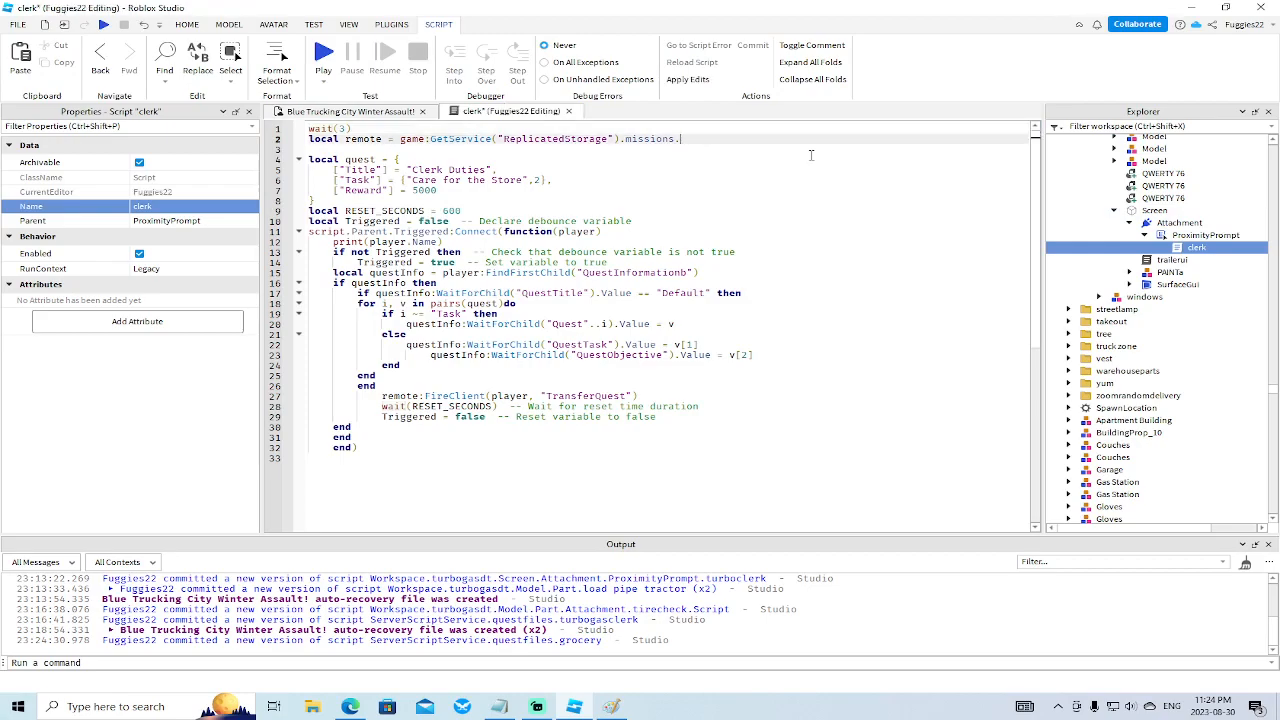
{"action": "type", "text": "c"}
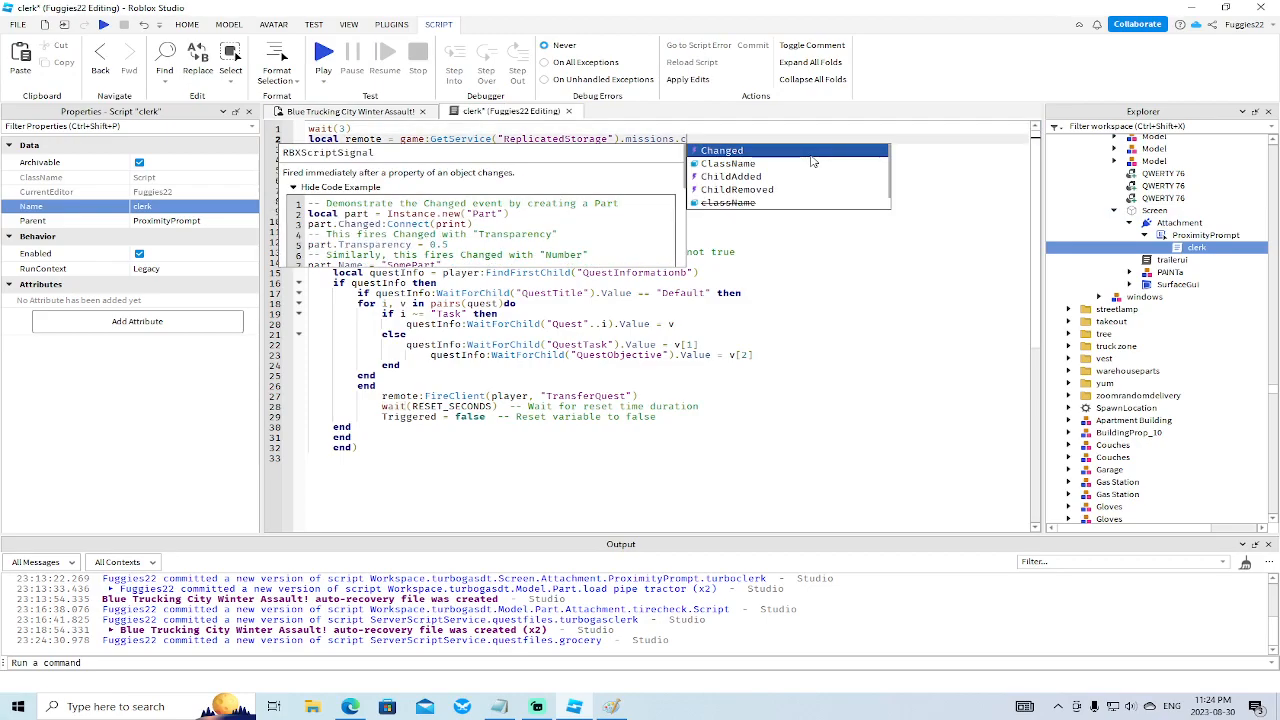
{"action": "key", "text": "BackSpace"}
{"action": "type", "text": "g"}
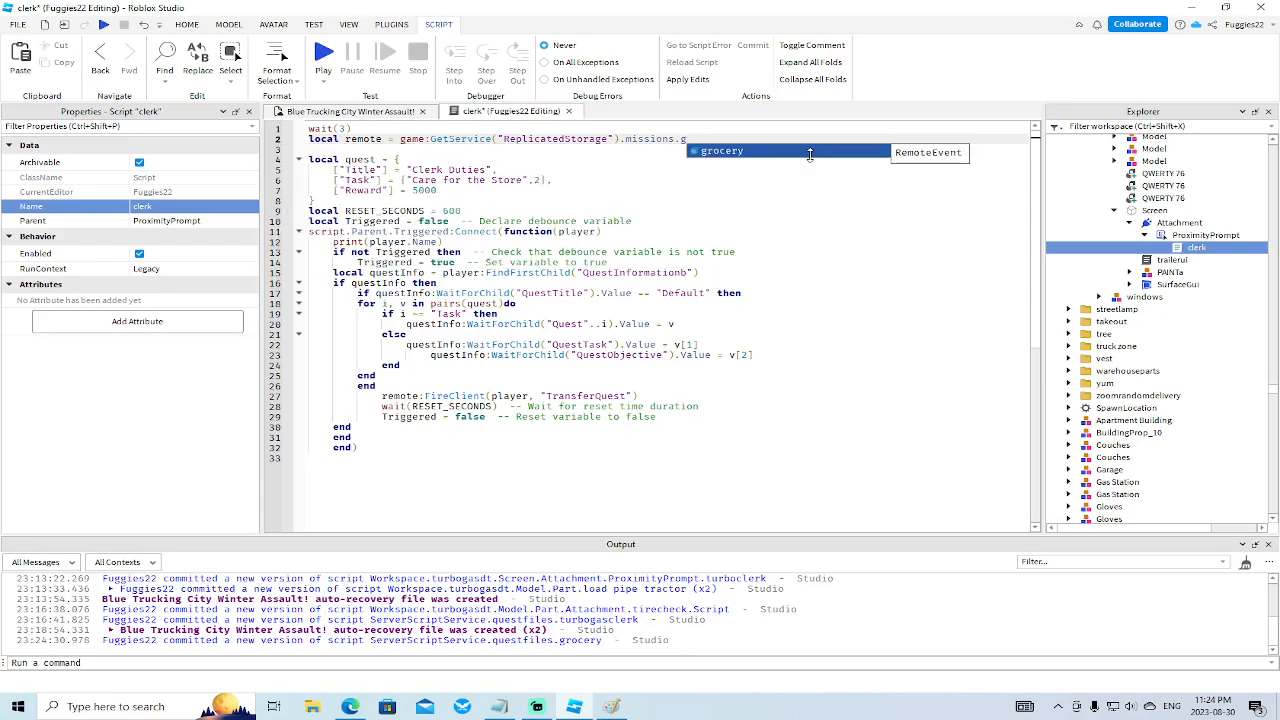
{"action": "key", "text": "Return"}
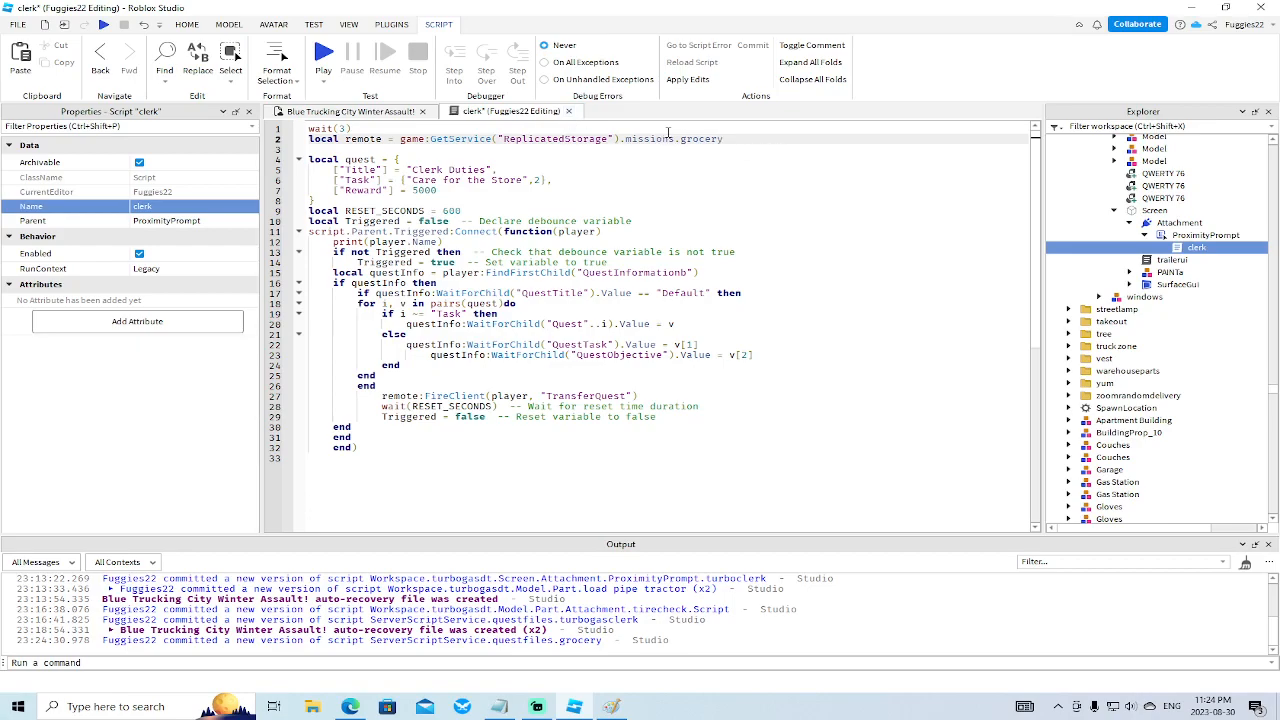
{"action": "left_click", "coordinate": [569, 111]}
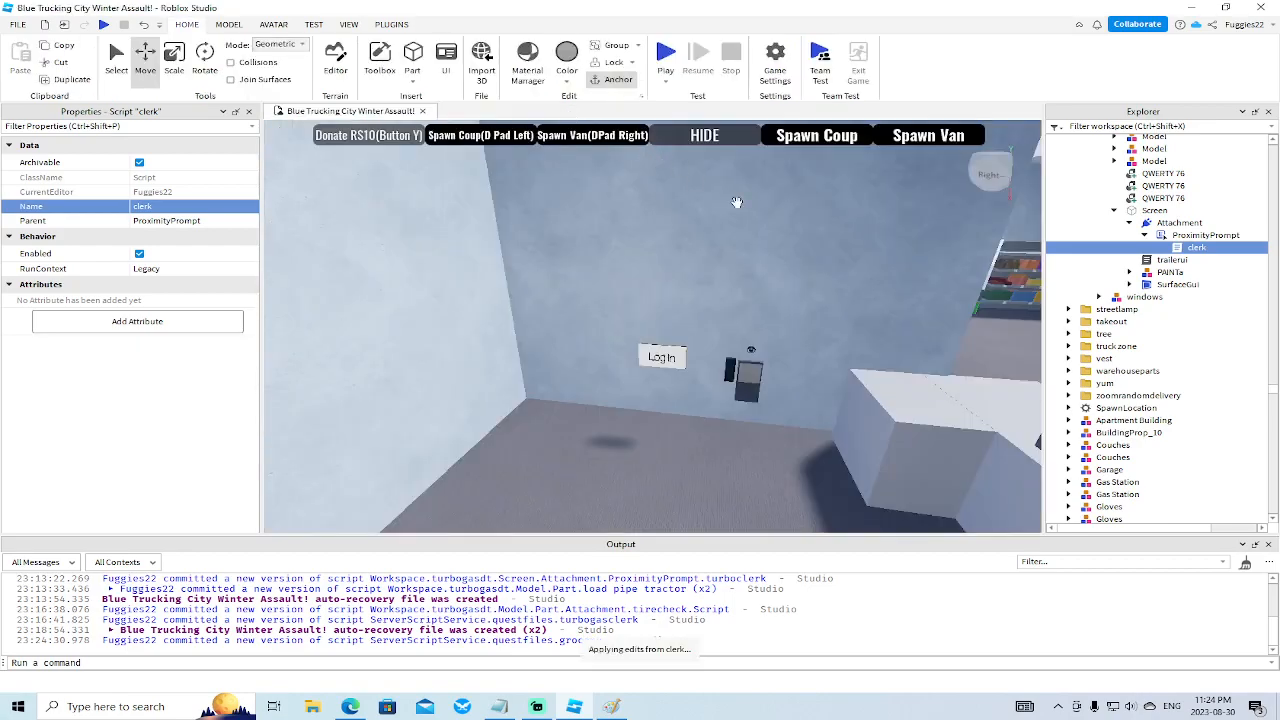
Save the place to Roblox.
{"action": "scroll", "coordinate": [770, 224], "scroll_direction": "down", "scroll_amount": 5}
{"action": "scroll", "coordinate": [770, 224], "scroll_direction": "up", "scroll_amount": 5}
{"action": "right_click_drag", "start_coordinate": [770, 224], "coordinate": [770, 224]}
{"action": "scroll", "coordinate": [770, 224], "scroll_direction": "down", "scroll_amount": 2}
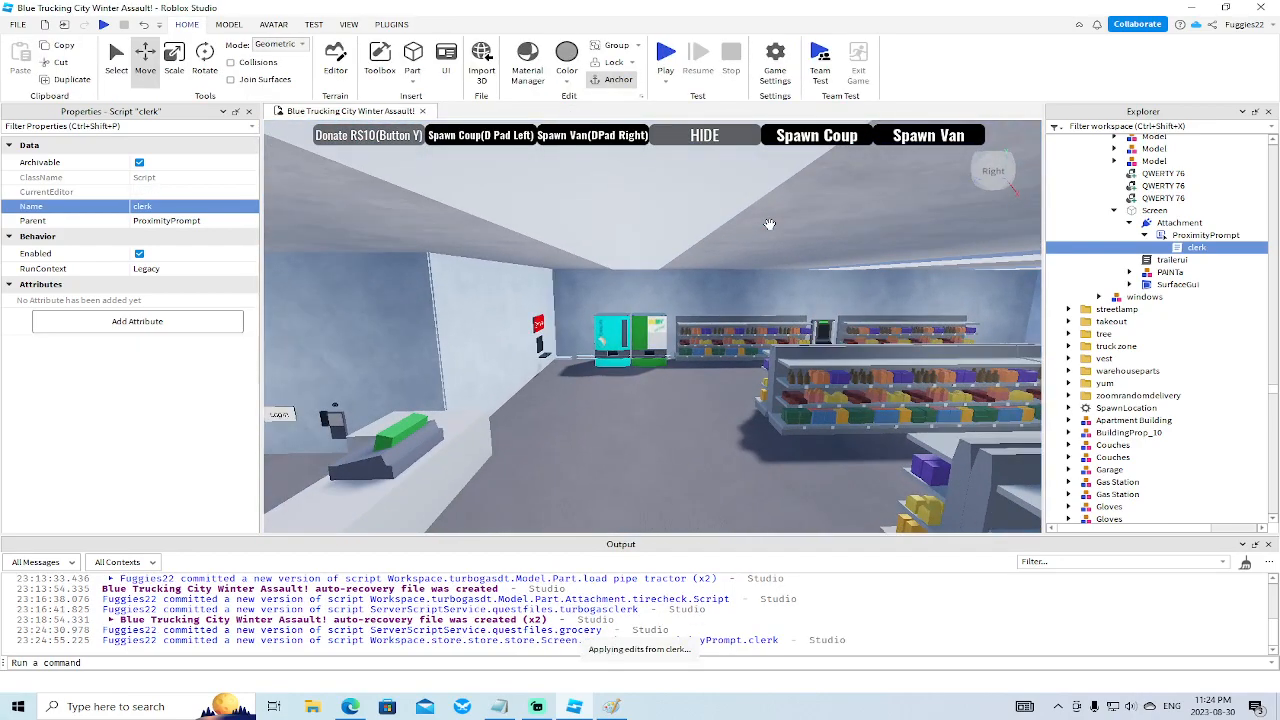
{"action": "scroll", "coordinate": [770, 224], "scroll_direction": "down", "scroll_amount": 2}
{"action": "left_click", "coordinate": [17, 24]}
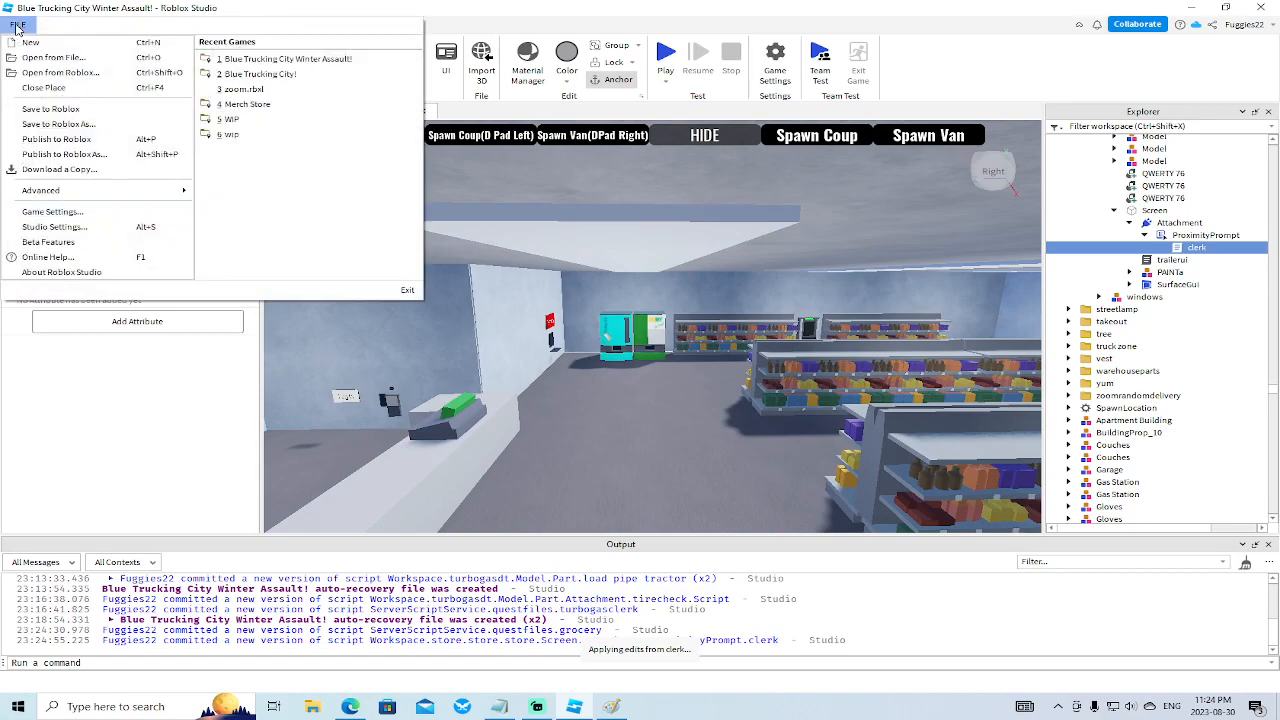
{"action": "left_click", "coordinate": [50, 110]}
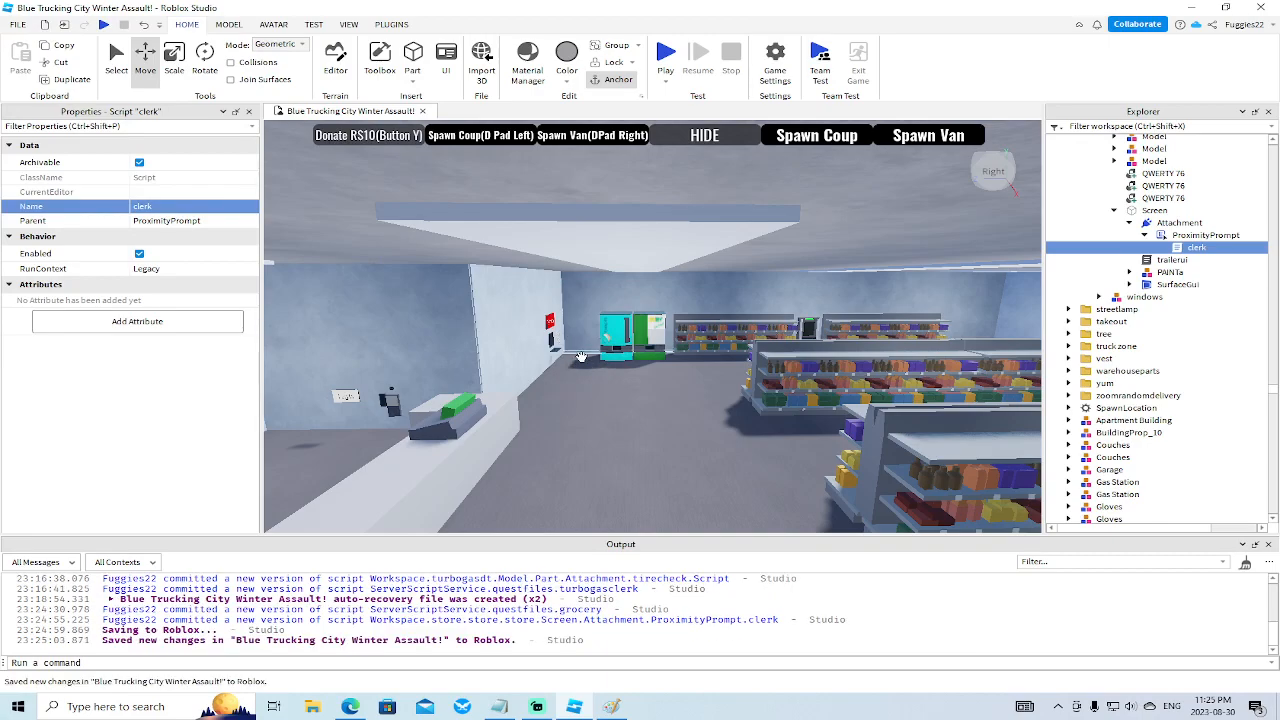
Check the tirecheck prompt's script on the wall computer under the red Terminal sign, then close it.
{"action": "key", "text": "w"}
{"action": "right_click_drag", "start_coordinate": [610, 374], "coordinate": [610, 374]}
{"action": "left_click", "coordinate": [670, 370]}
{"action": "scroll", "coordinate": [737, 381], "scroll_direction": "down", "scroll_amount": 3}
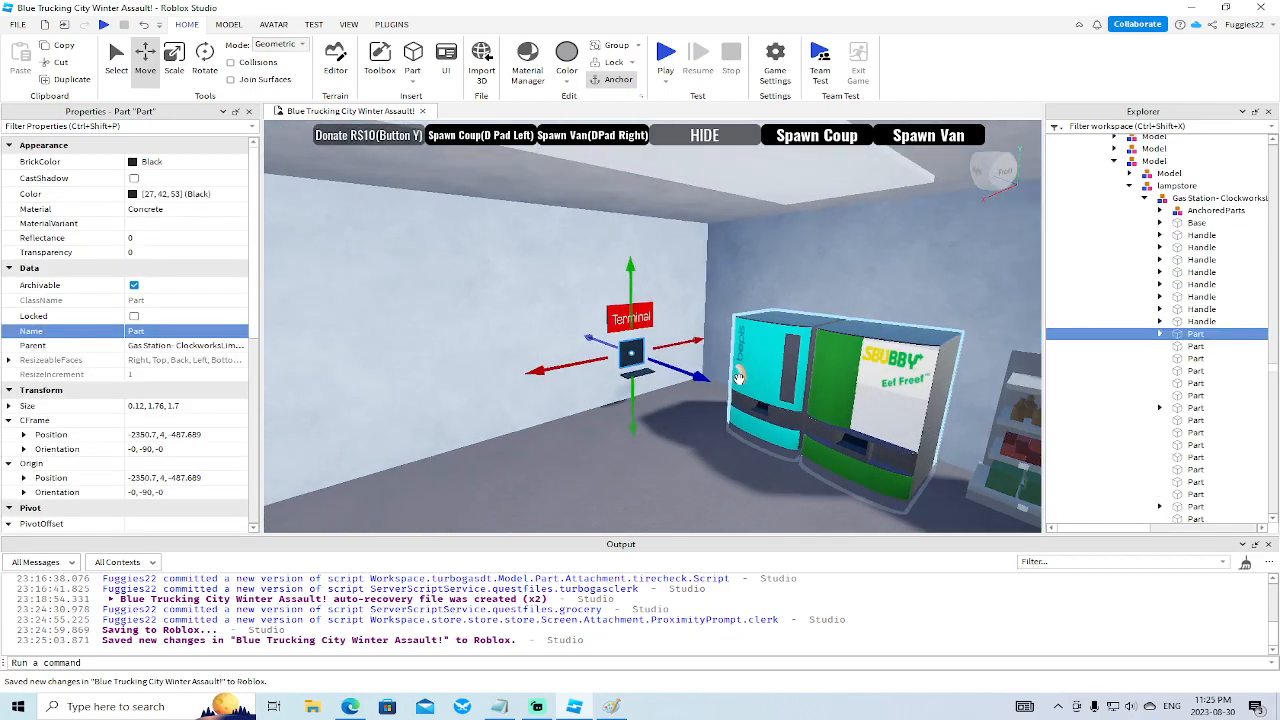
{"action": "scroll", "coordinate": [673, 343], "scroll_direction": "up", "scroll_amount": 3}
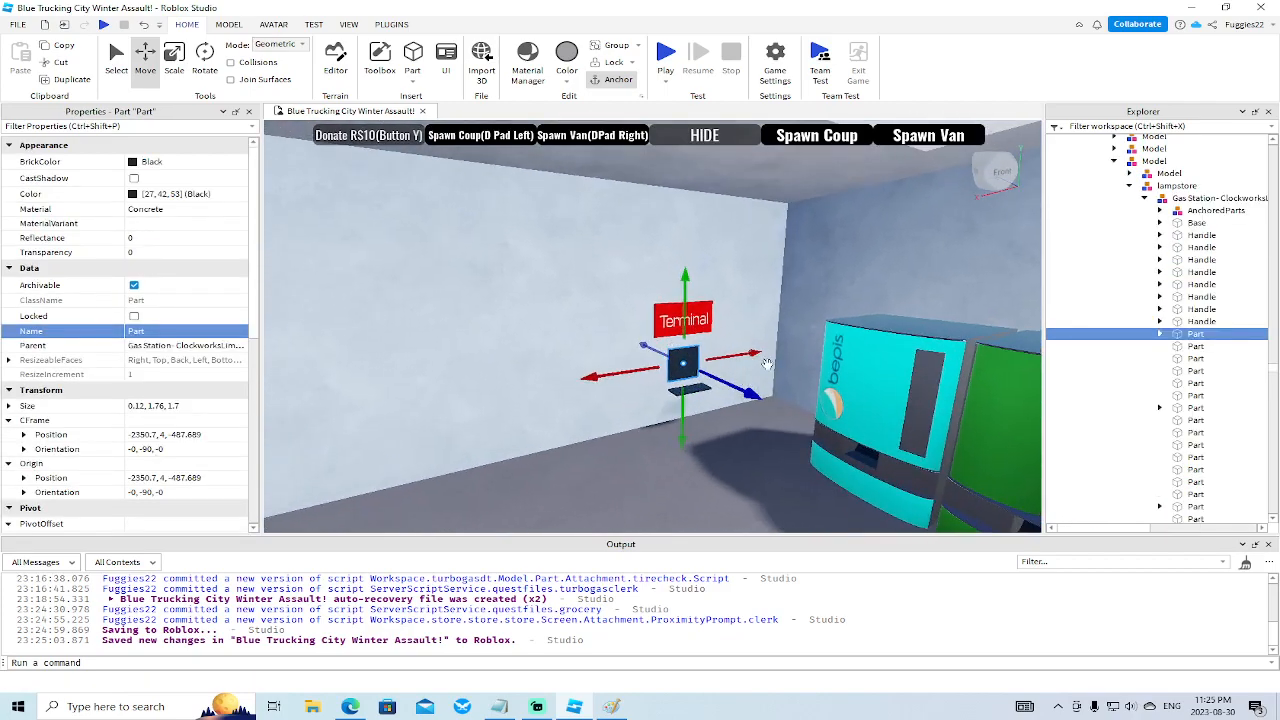
{"action": "right_click_drag", "start_coordinate": [767, 364], "coordinate": [768, 364]}
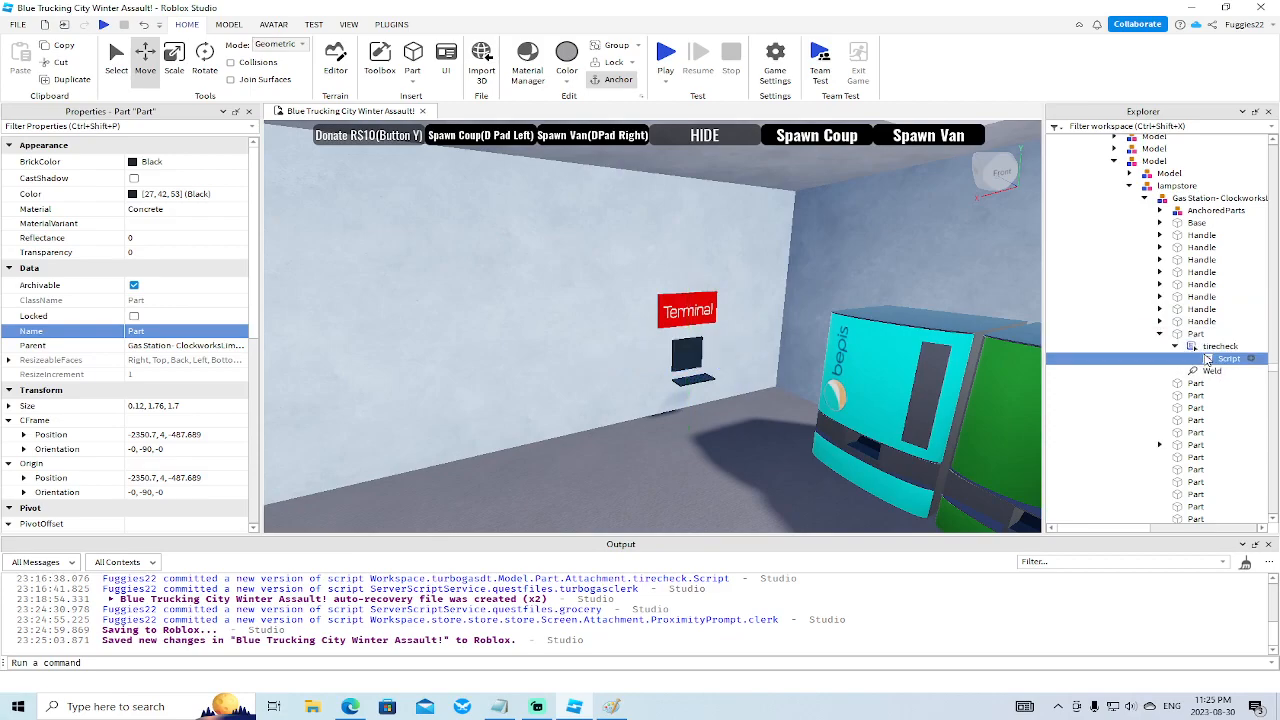
{"action": "double_click", "coordinate": [1227, 358]}
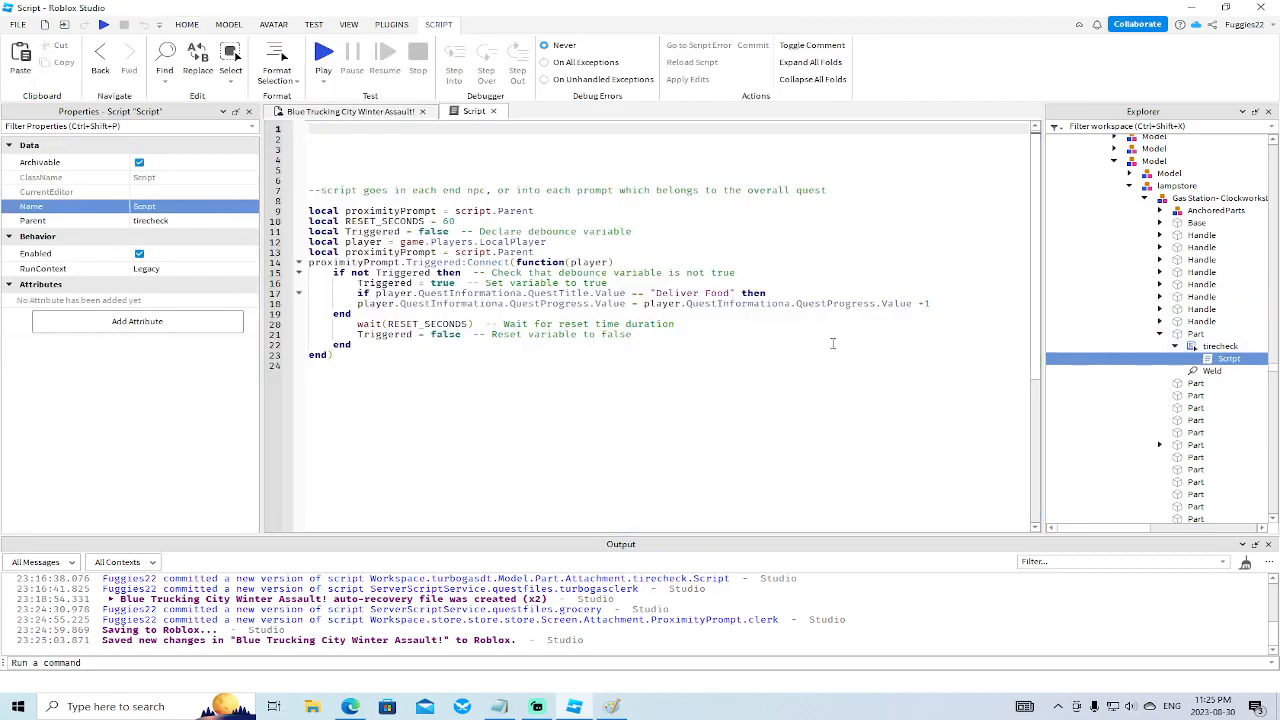
{"action": "left_click", "coordinate": [493, 111]}
Copy the Log In Screen part from the store wall.
{"action": "right_click_drag", "start_coordinate": [695, 264], "coordinate": [694, 263]}
{"action": "scroll", "coordinate": [694, 263], "scroll_direction": "up", "scroll_amount": 3}
{"action": "scroll", "coordinate": [628, 290], "scroll_direction": "down", "scroll_amount": 1}
{"action": "left_click", "coordinate": [557, 349]}
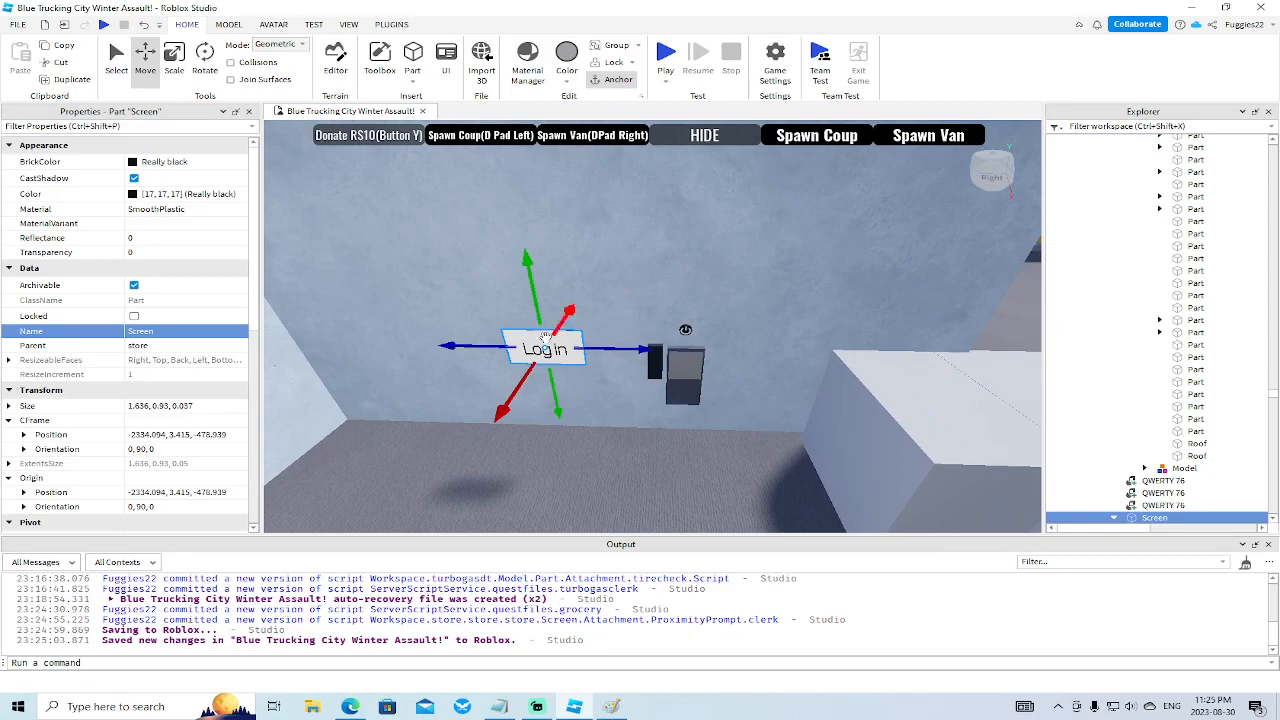
{"action": "key", "text": "f"}
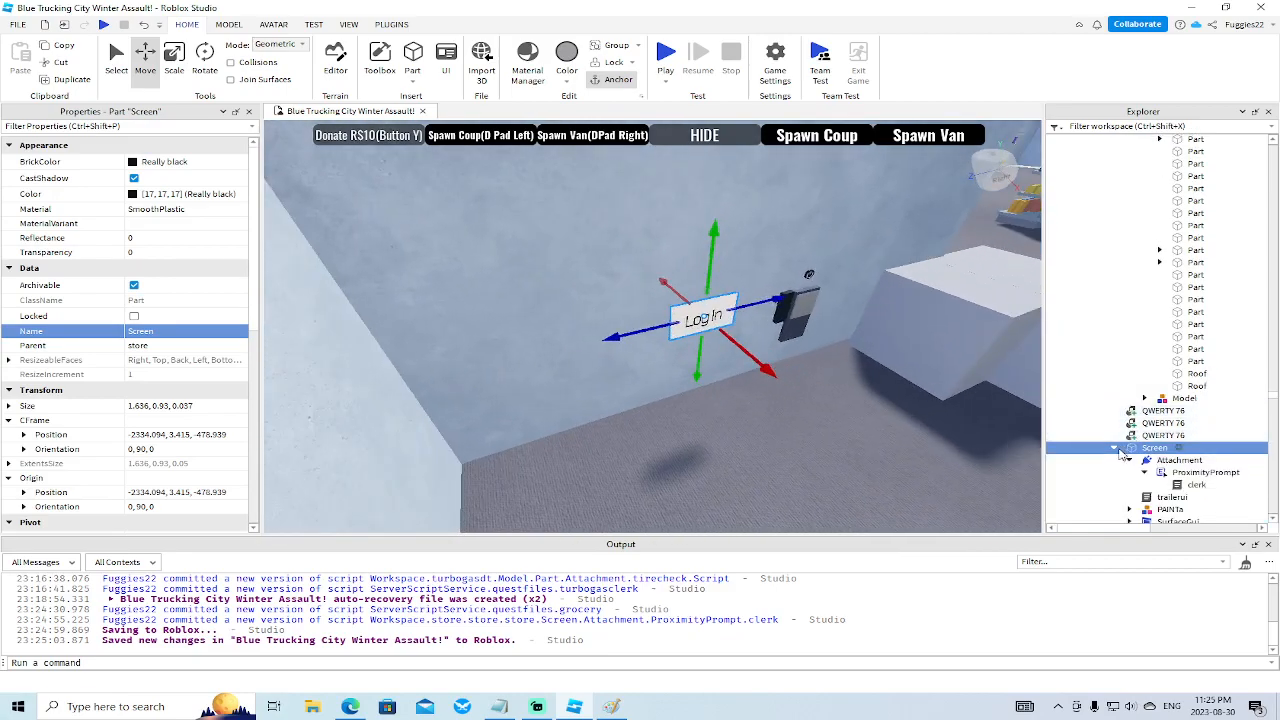
{"action": "right_click", "coordinate": [1150, 448]}
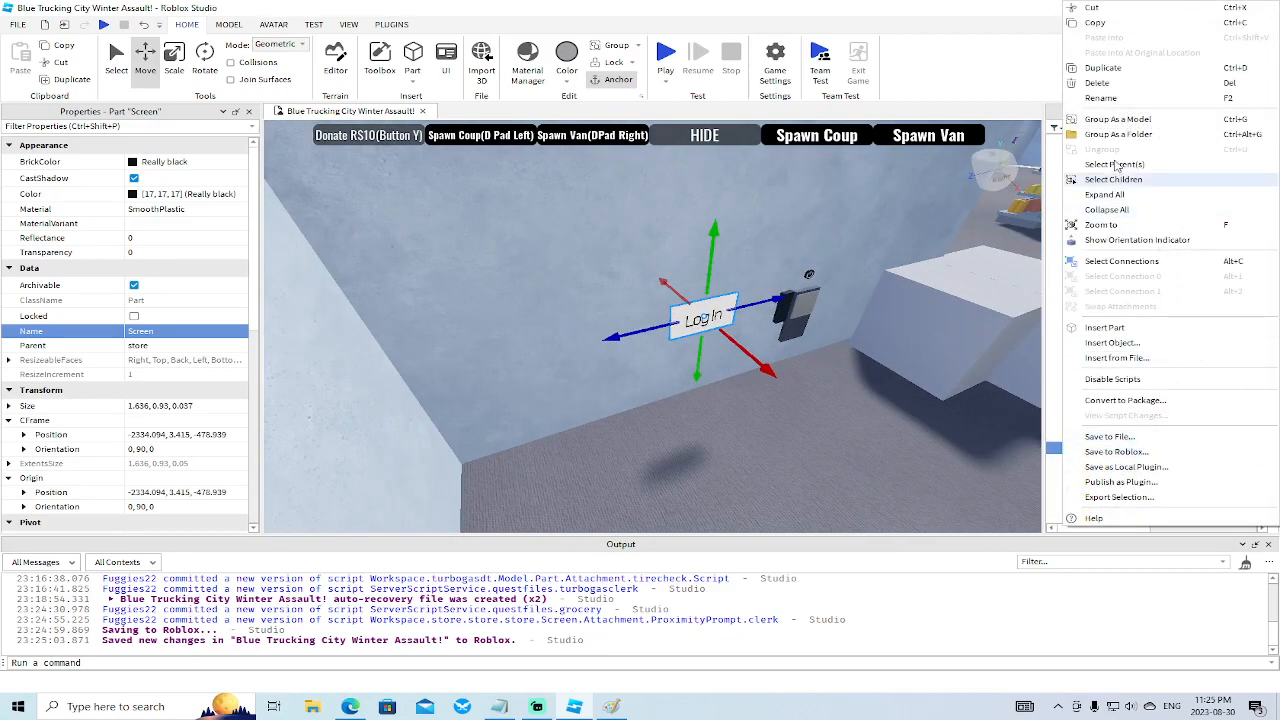
{"action": "left_click", "coordinate": [1100, 24]}
Go across the map to the other store and examine the wall behind its checkout counter.
{"action": "right_click_drag", "start_coordinate": [803, 251], "coordinate": [805, 252]}
{"action": "key", "text": "w"}
{"action": "key", "text": "w"}
{"action": "key", "text": "w"}
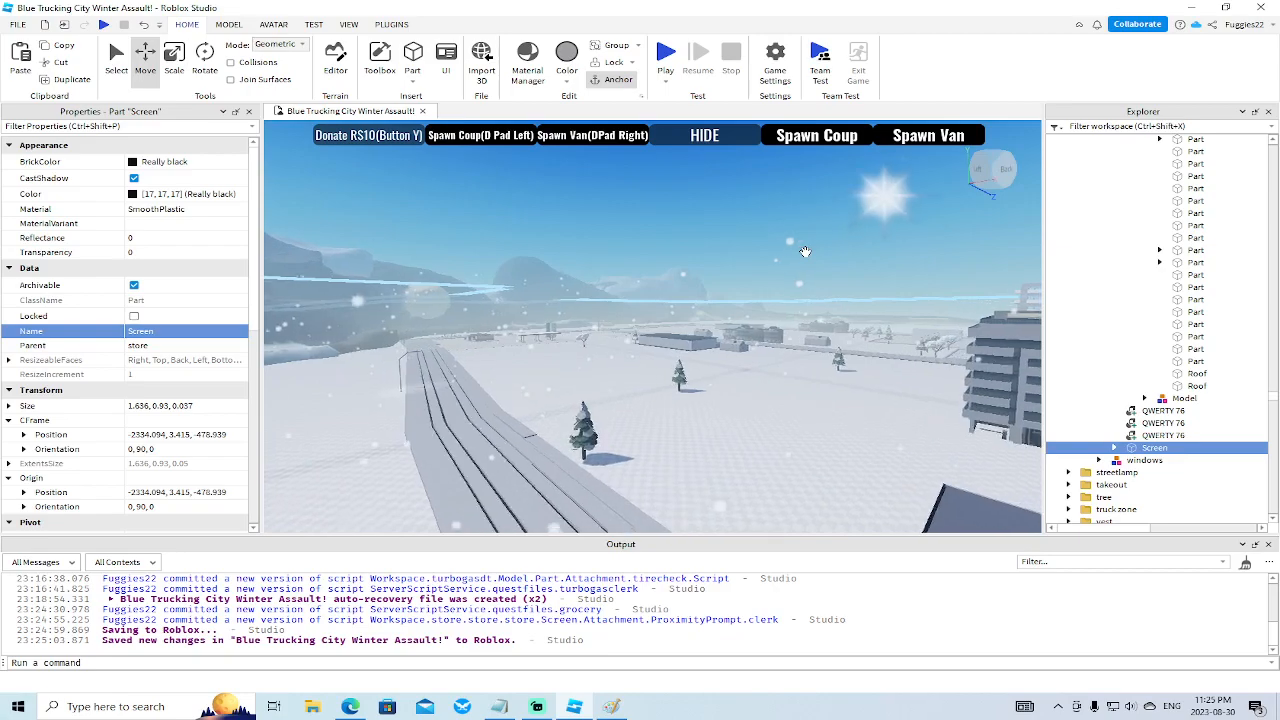
{"action": "key", "text": "w"}
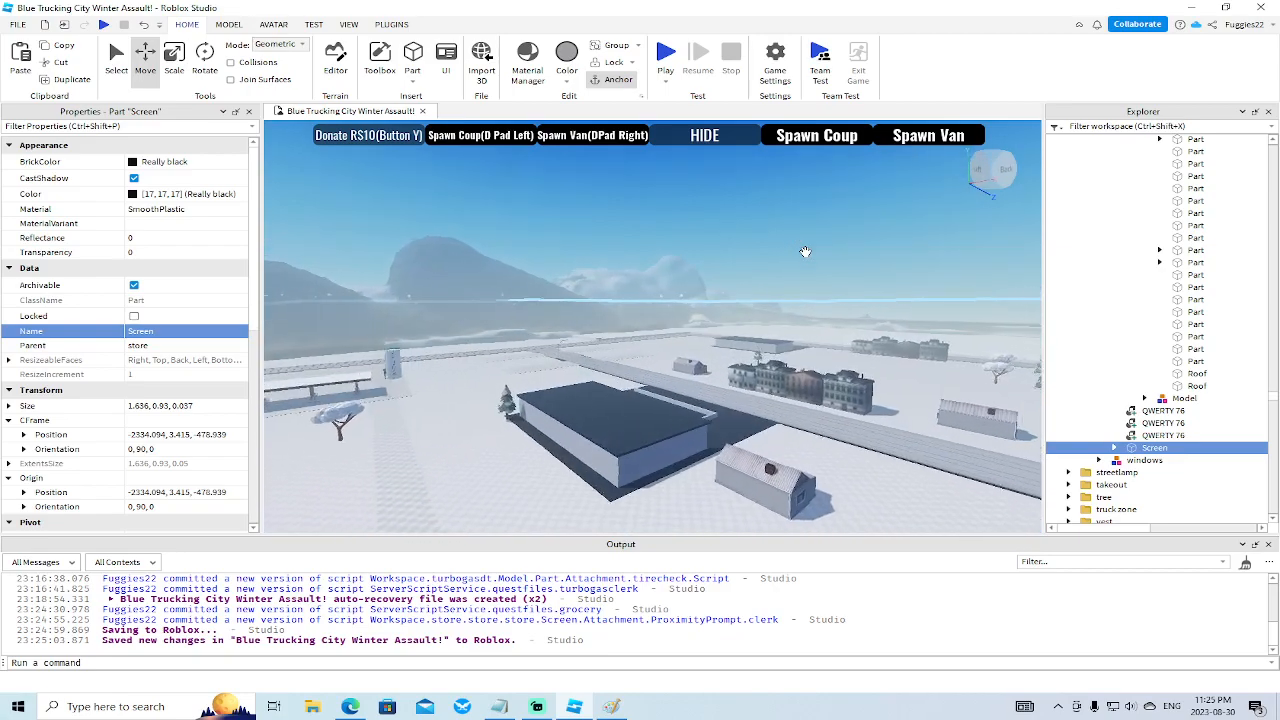
{"action": "mouse_move", "coordinate": [805, 252]}
{"action": "right_mouse_down"}
{"action": "mouse_move", "coordinate": [816, 253]}
{"action": "mouse_move", "coordinate": [805, 252]}
{"action": "right_mouse_up"}
{"action": "key", "text": "w"}
{"action": "key", "text": "w"}
{"action": "key", "text": "w"}
{"action": "key", "text": "w"}
{"action": "key", "text": "s"}
{"action": "key", "text": "s"}
{"action": "left_click", "coordinate": [635, 371]}
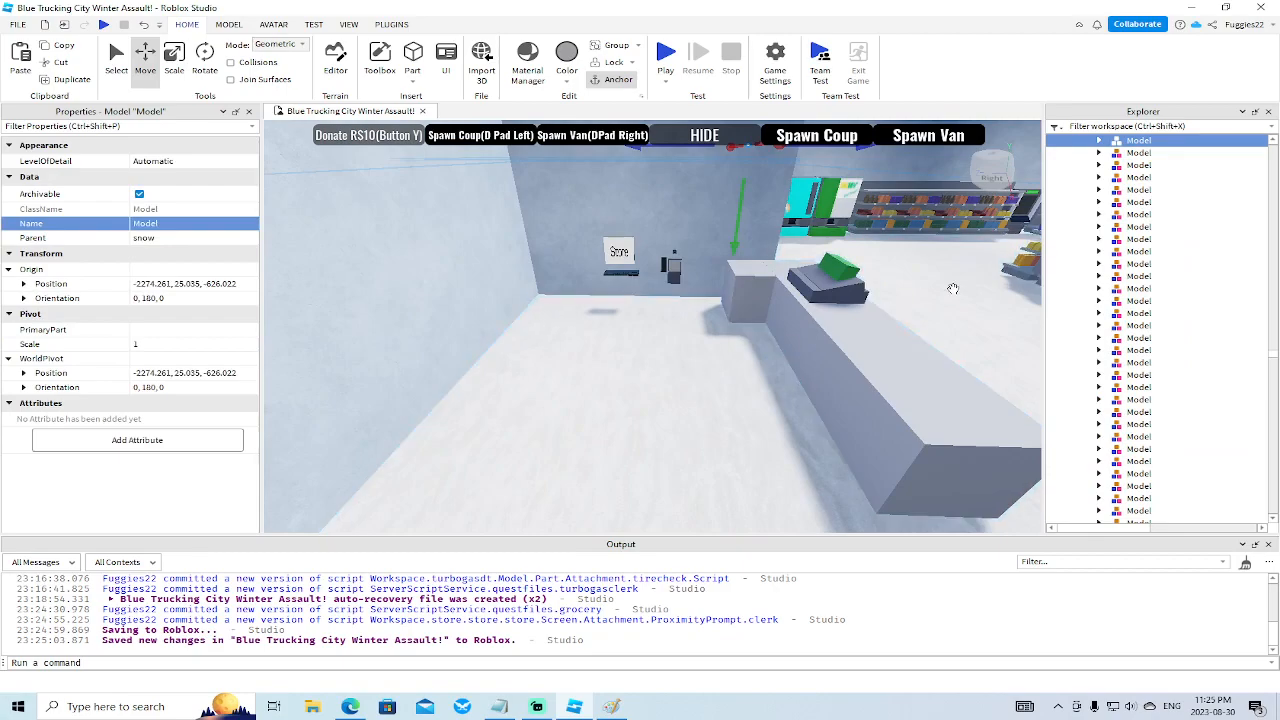
{"action": "scroll", "coordinate": [1085, 277], "scroll_direction": "up", "scroll_amount": 4}
{"action": "scroll", "coordinate": [655, 315], "scroll_direction": "down", "scroll_amount": 8}
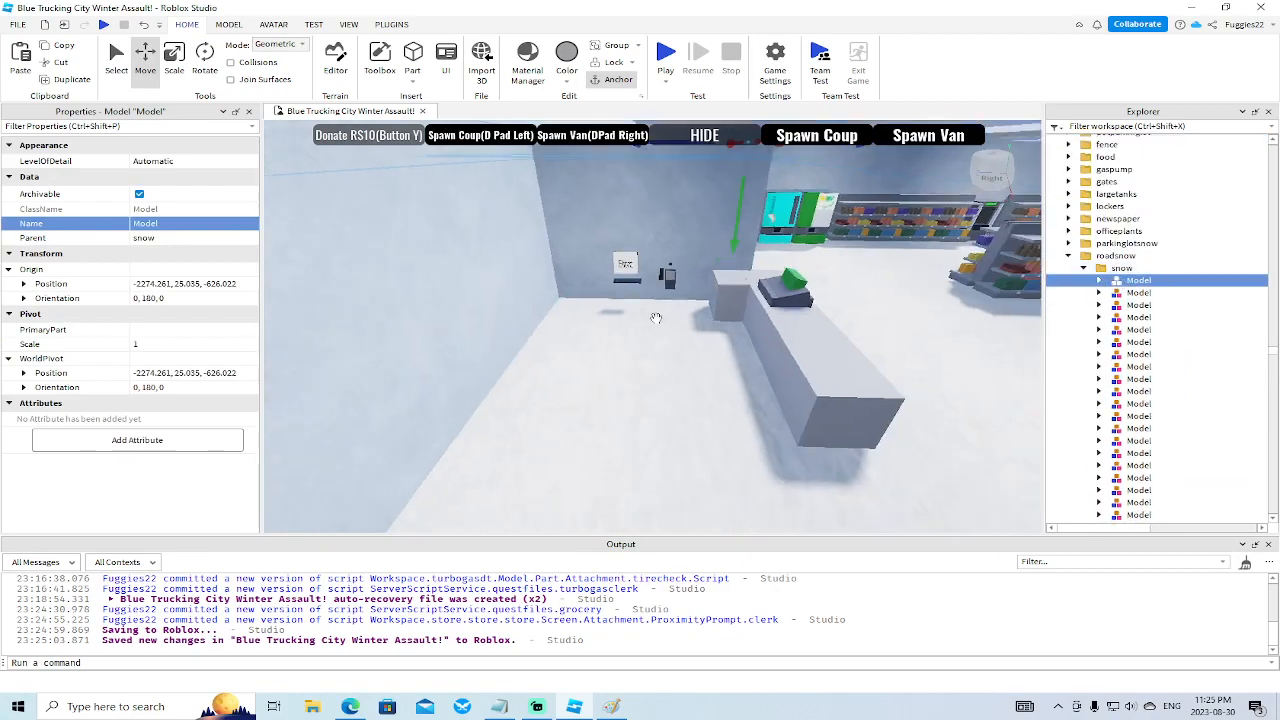
Collapse the other store's quest model in the hierarchy and paste the copied Log In screen into the Workspace.
{"action": "left_click", "coordinate": [749, 260]}
{"action": "scroll", "coordinate": [1157, 364], "scroll_direction": "down", "scroll_amount": 4}
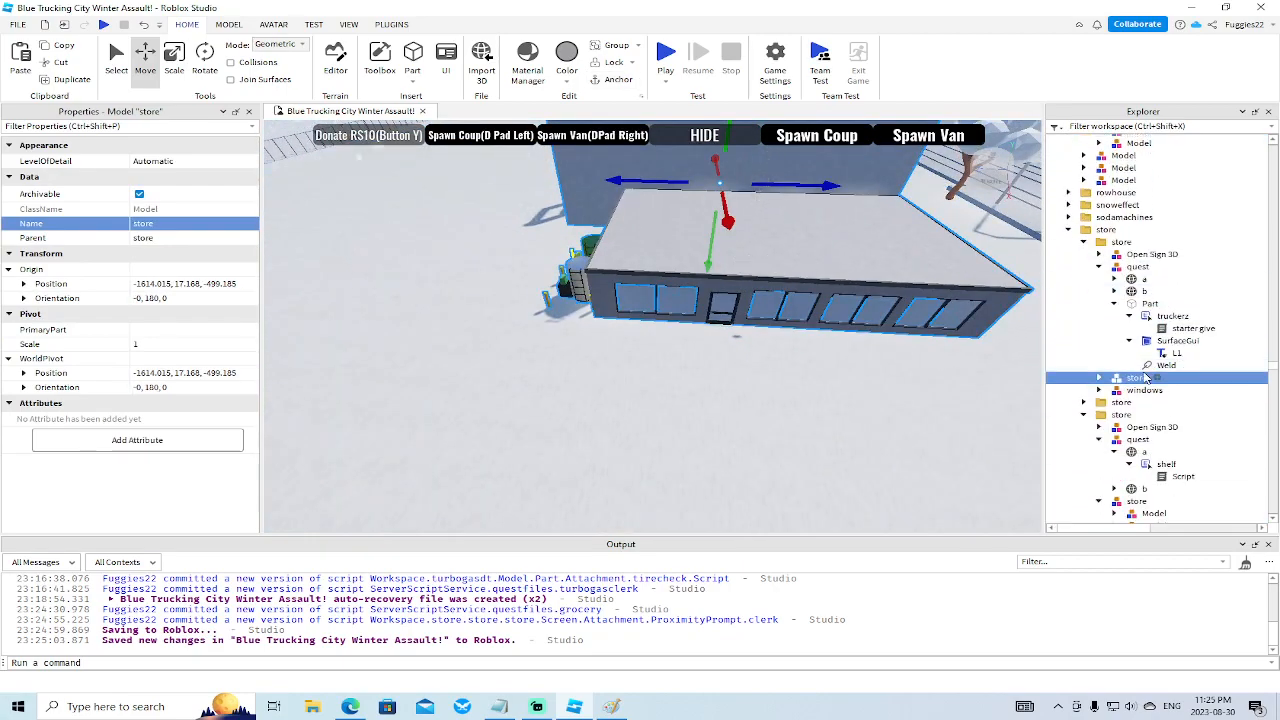
{"action": "left_click", "coordinate": [1098, 266]}
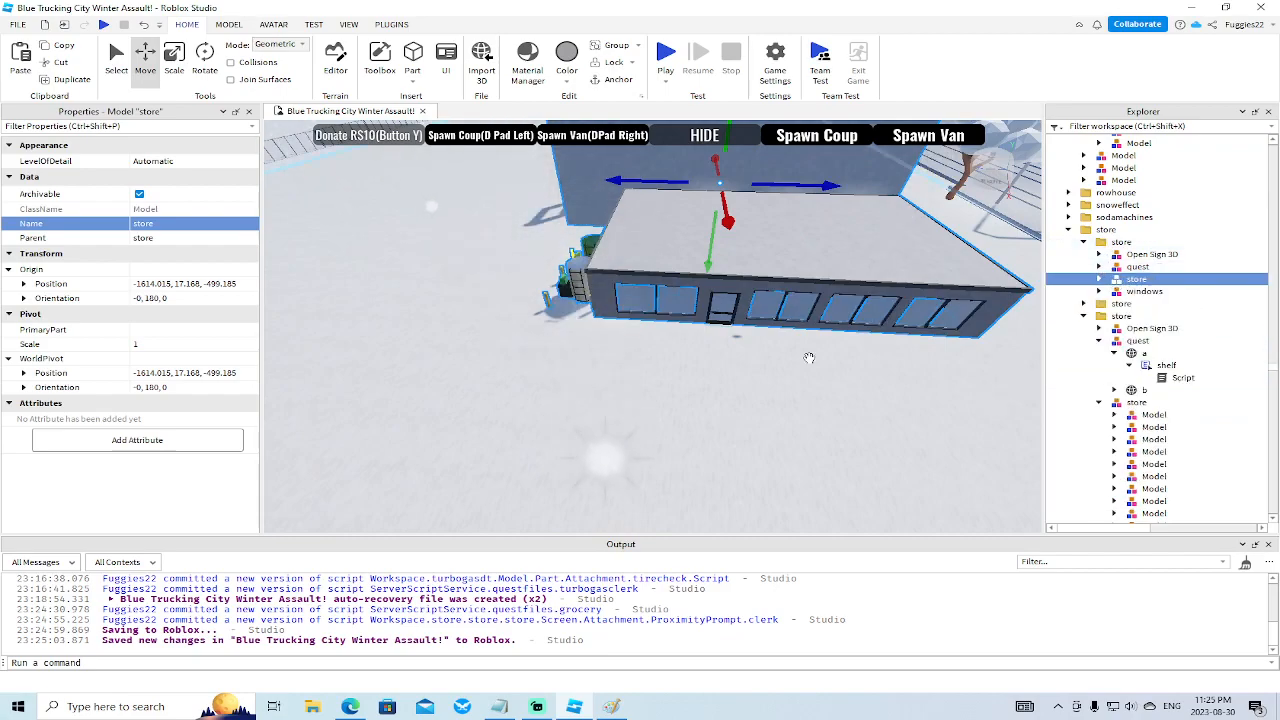
{"action": "left_click", "coordinate": [791, 296]}
{"action": "scroll", "coordinate": [800, 263], "scroll_direction": "up", "scroll_amount": 8}
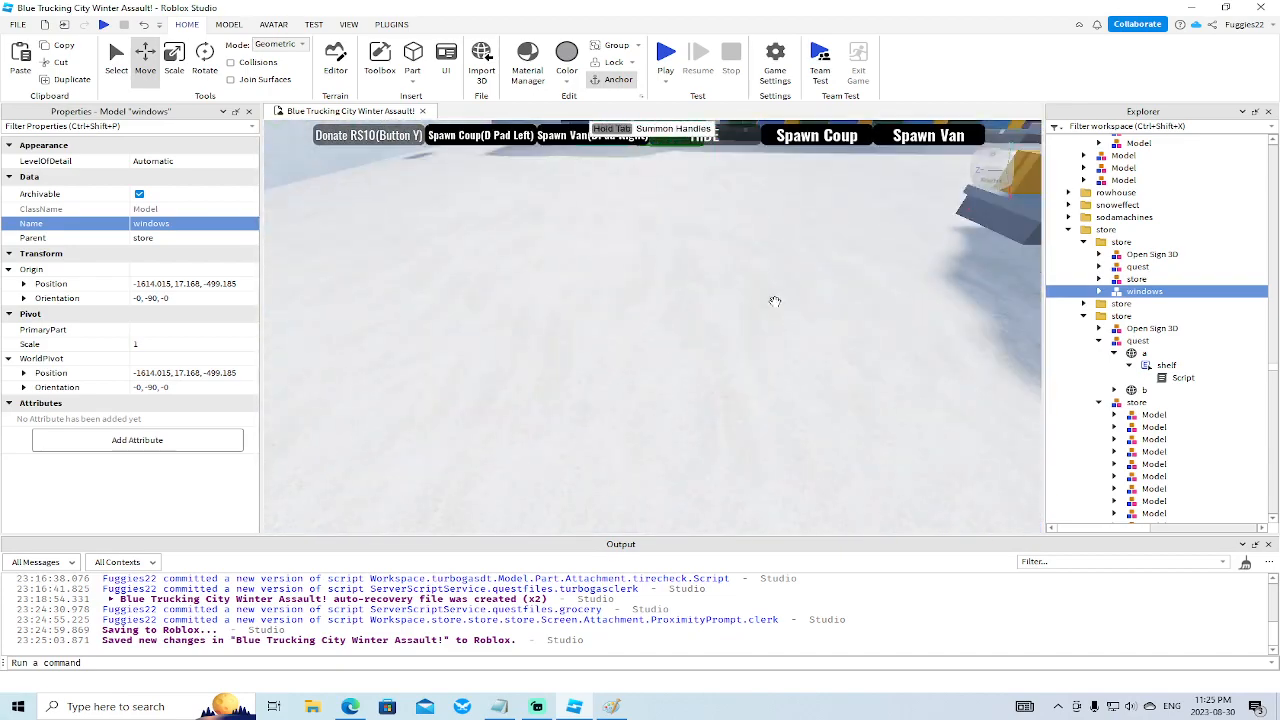
{"action": "scroll", "coordinate": [755, 324], "scroll_direction": "down", "scroll_amount": 4}
{"action": "right_click", "coordinate": [657, 325]}
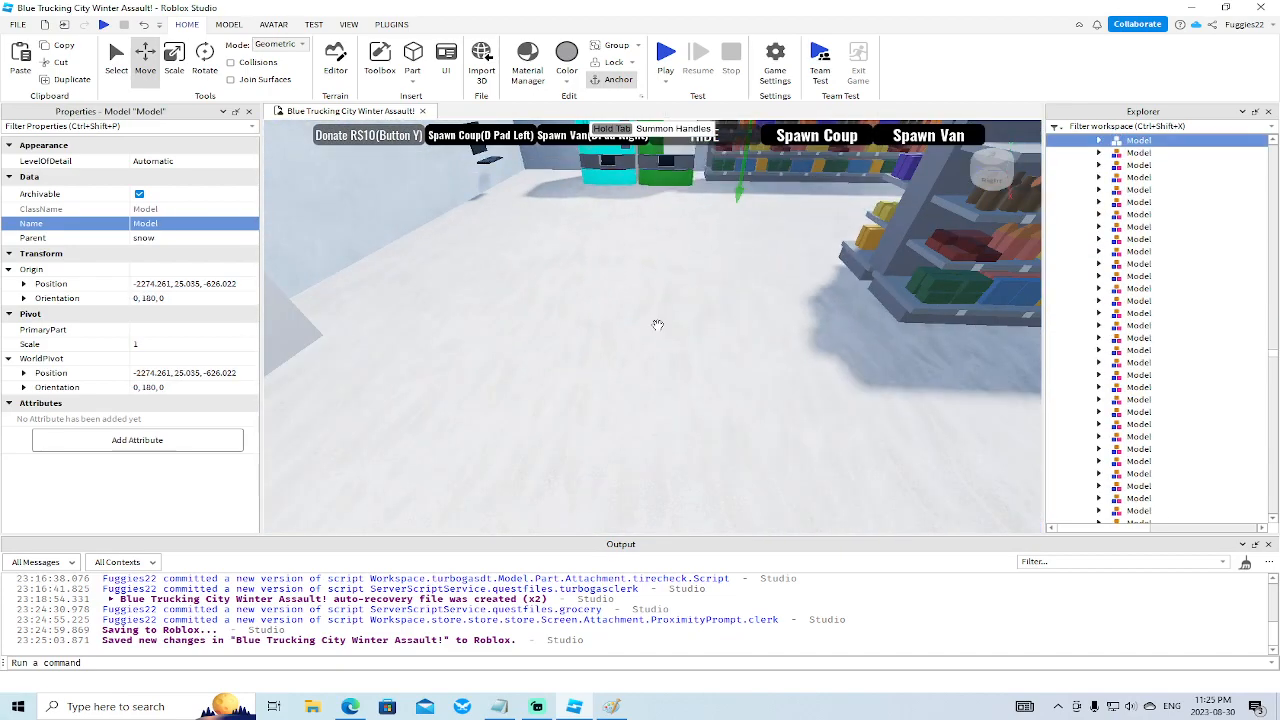
{"action": "left_click", "coordinate": [712, 38]}
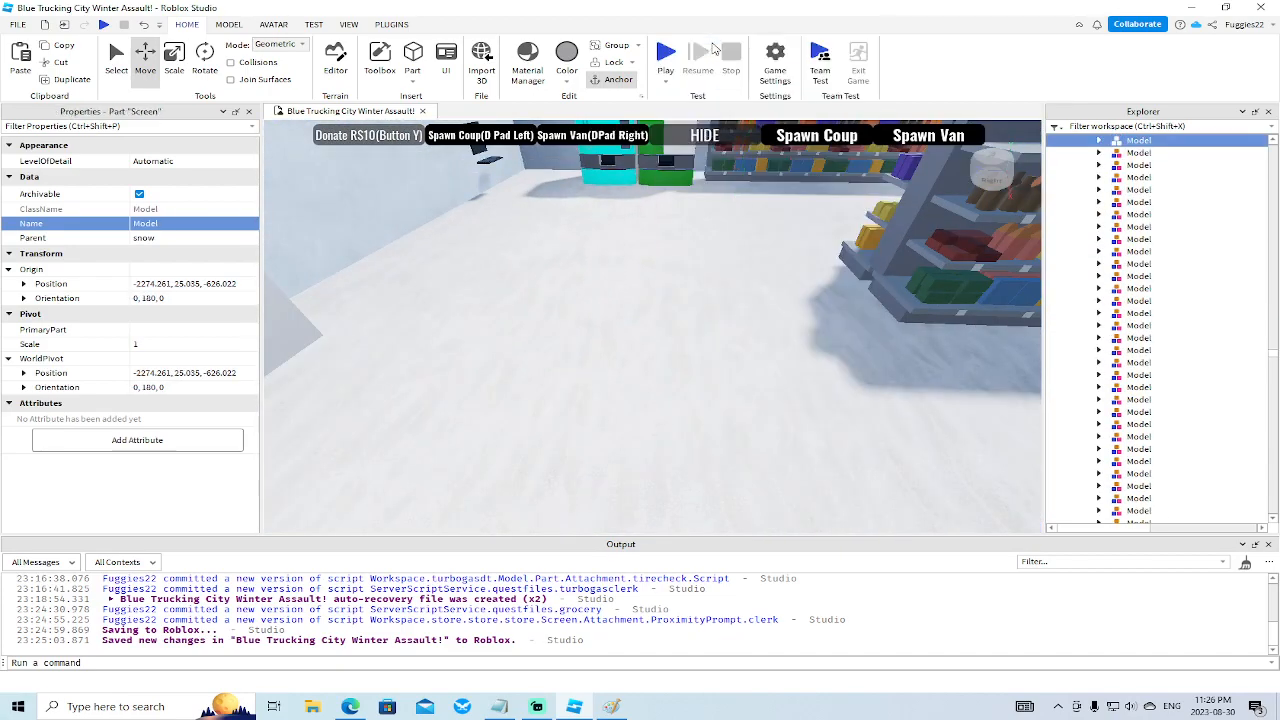
{"action": "key", "text": "f"}
Move the pasted Log In screen across the snow toward the other store building.
{"action": "scroll", "coordinate": [778, 282], "scroll_direction": "down", "scroll_amount": 6}
{"action": "right_click_drag", "start_coordinate": [778, 282], "coordinate": [778, 281]}
{"action": "scroll", "coordinate": [778, 281], "scroll_direction": "down", "scroll_amount": 3}
{"action": "left_click_drag", "start_coordinate": [740, 388], "coordinate": [462, 232]}
{"action": "left_click_drag", "start_coordinate": [604, 191], "coordinate": [603, 191]}
{"action": "key", "text": "f"}
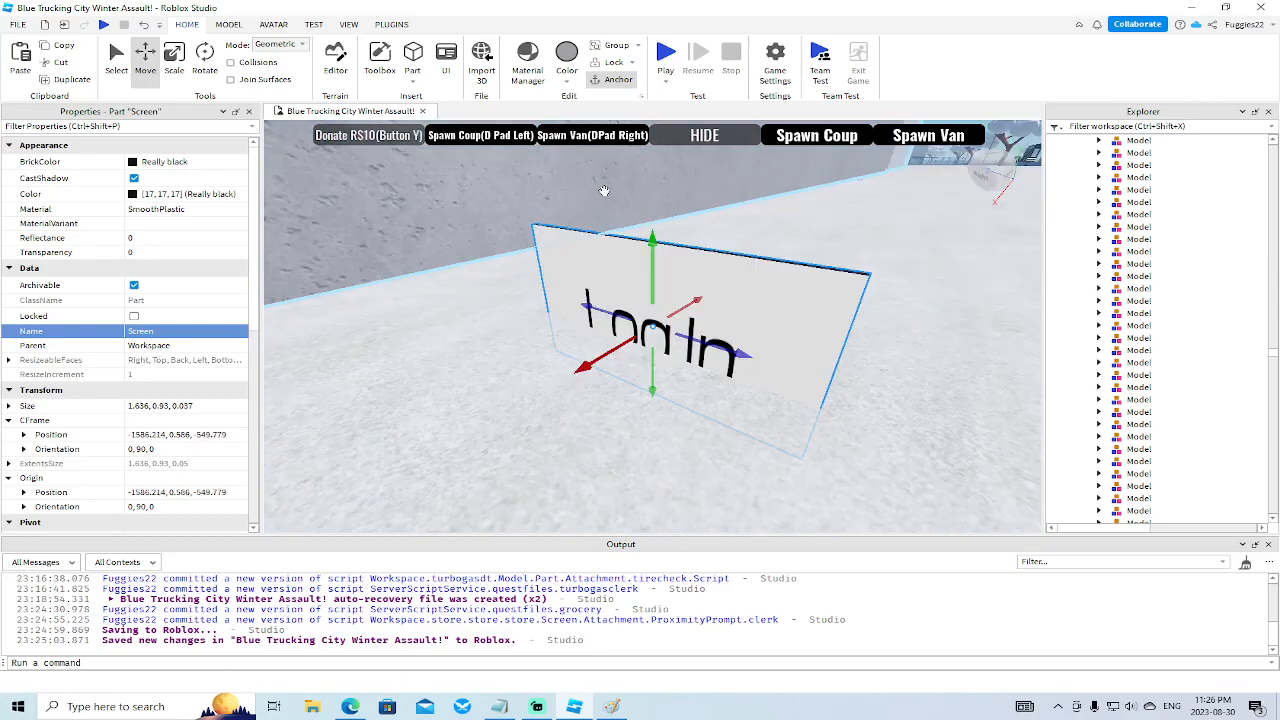
{"action": "right_click_drag", "start_coordinate": [603, 191], "coordinate": [696, 255]}
{"action": "scroll", "coordinate": [696, 255], "scroll_direction": "down", "scroll_amount": 5}
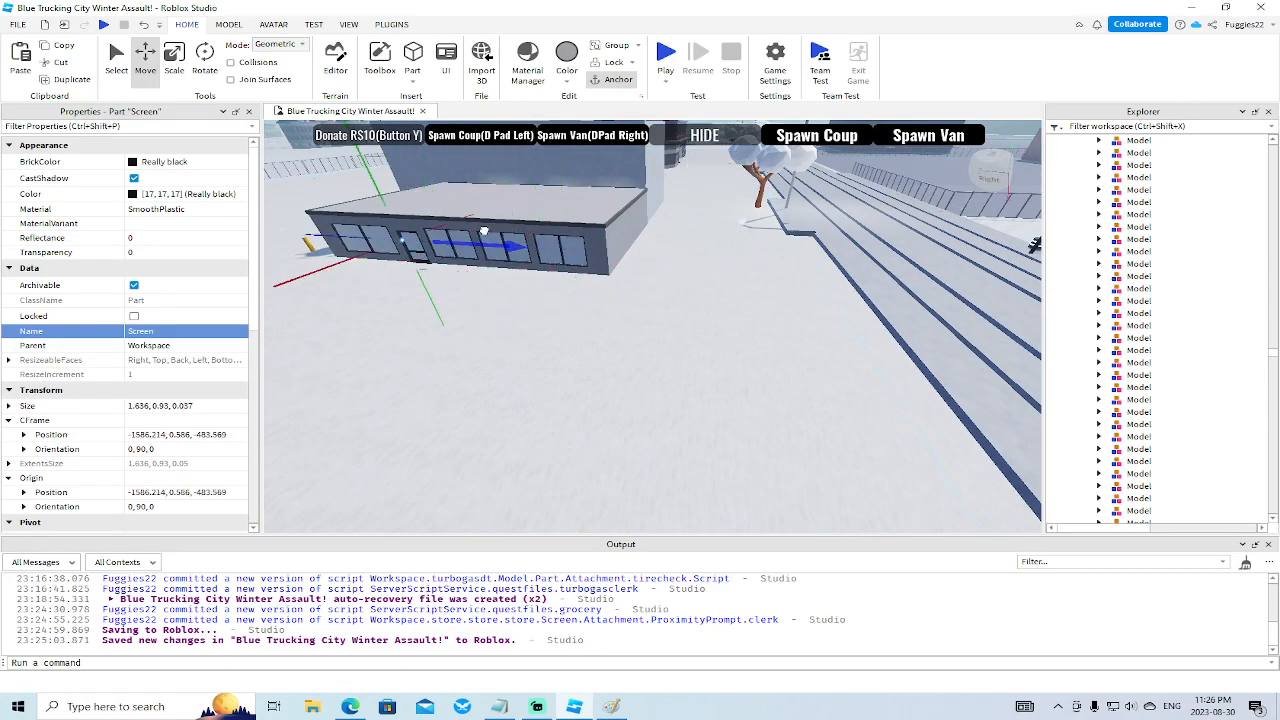
{"action": "left_click_drag", "start_coordinate": [484, 231], "coordinate": [480, 229]}
Bring the Log In screen behind the counter to about -1589.5, 3.2, -477.5 and delete the Store sign on the wall.
{"action": "key", "text": "f"}
{"action": "scroll", "coordinate": [480, 229], "scroll_direction": "down", "scroll_amount": 3}
{"action": "right_click_drag", "start_coordinate": [480, 229], "coordinate": [571, 317]}
{"action": "scroll", "coordinate": [586, 289], "scroll_direction": "down", "scroll_amount": 3}
{"action": "scroll", "coordinate": [610, 282], "scroll_direction": "up", "scroll_amount": 2}
{"action": "left_click_drag", "start_coordinate": [569, 334], "coordinate": [572, 331]}
{"action": "right_click_drag", "start_coordinate": [572, 331], "coordinate": [550, 350]}
{"action": "left_click_drag", "start_coordinate": [550, 350], "coordinate": [565, 339]}
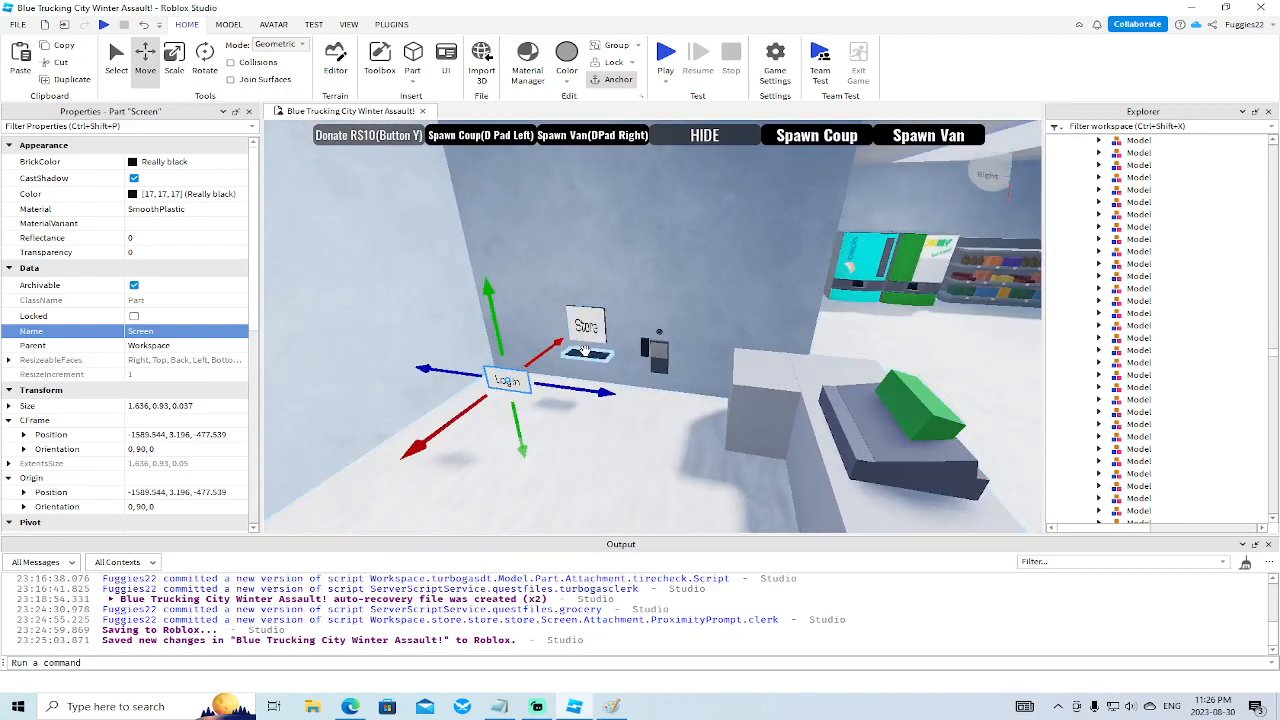
{"action": "left_click", "coordinate": [596, 334]}
{"action": "key", "text": "Delete"}
Check the tirecheck prompt's script on this store's wall computer beside the vending machines, then close it.
{"action": "key", "text": "d"}
{"action": "right_click_drag", "start_coordinate": [606, 331], "coordinate": [660, 316]}
{"action": "key", "text": "w"}
{"action": "left_click", "coordinate": [649, 335]}
{"action": "scroll", "coordinate": [1180, 420], "scroll_direction": "down", "scroll_amount": 3}
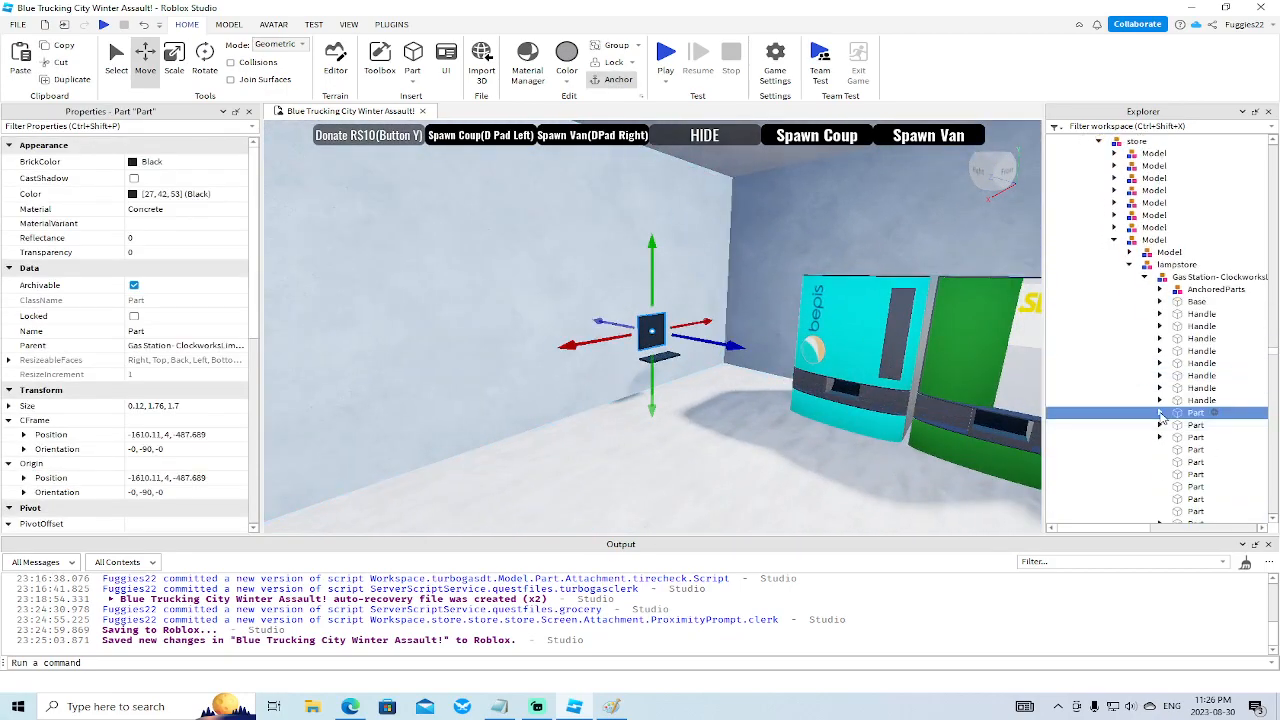
{"action": "left_click", "coordinate": [1176, 425]}
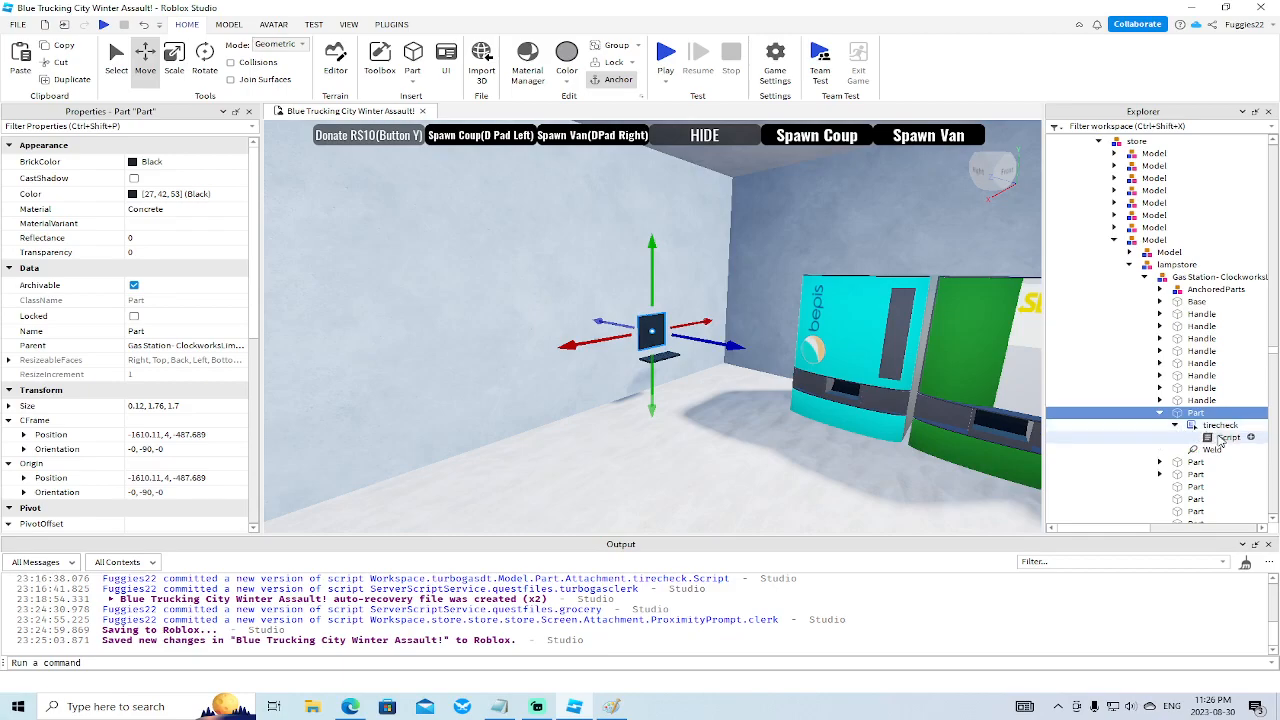
{"action": "double_click", "coordinate": [1228, 437]}
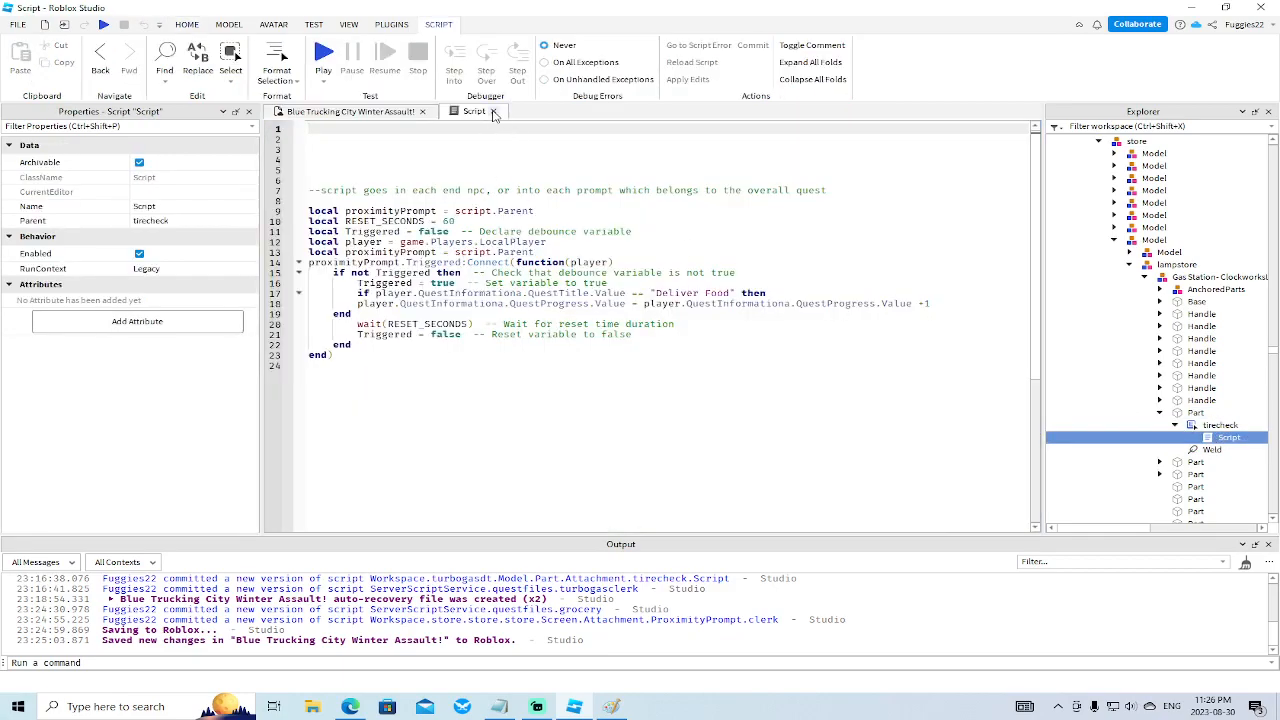
{"action": "left_click", "coordinate": [493, 111]}
Position the Log In screen on the wall behind the counter at about -1593.6, 4.8, -477.9.
{"action": "scroll", "coordinate": [670, 342], "scroll_direction": "down", "scroll_amount": 3}
{"action": "right_click_drag", "start_coordinate": [670, 342], "coordinate": [601, 346]}
{"action": "scroll", "coordinate": [601, 346], "scroll_direction": "up", "scroll_amount": 2}
{"action": "left_click", "coordinate": [548, 425]}
{"action": "left_click_drag", "start_coordinate": [521, 449], "coordinate": [588, 382]}
{"action": "left_click_drag", "start_coordinate": [611, 336], "coordinate": [615, 382]}
{"action": "left_click_drag", "start_coordinate": [654, 343], "coordinate": [663, 343]}
Check the shelf prompt's script inside the store's quest model, then close it.
{"action": "right_click_drag", "start_coordinate": [663, 343], "coordinate": [663, 343]}
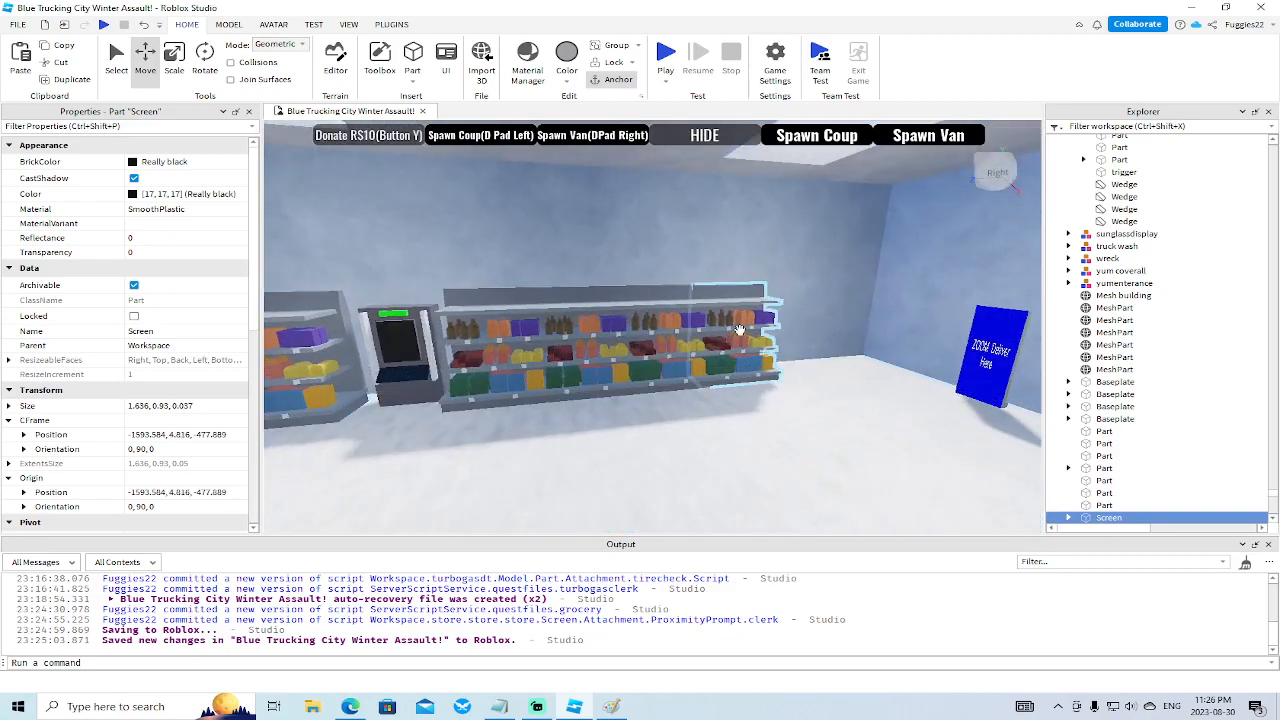
{"action": "left_click", "coordinate": [663, 343]}
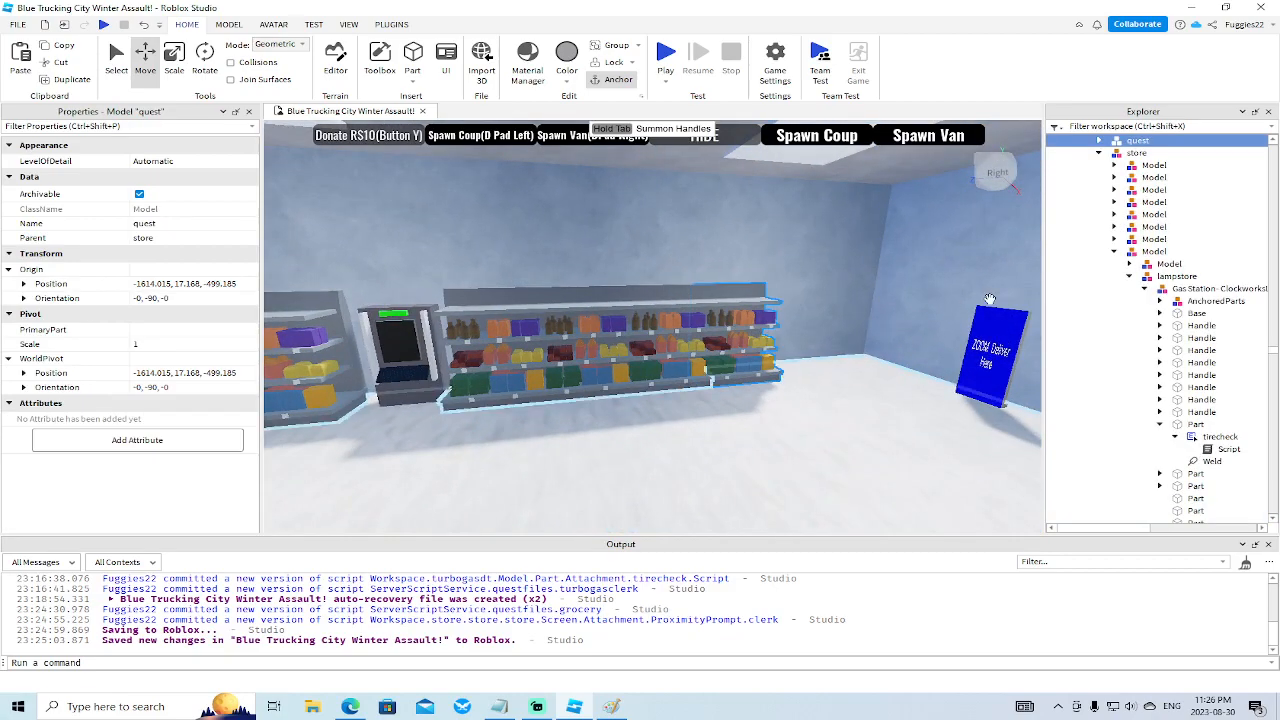
{"action": "left_click", "coordinate": [1099, 141]}
{"action": "left_click", "coordinate": [1132, 166]}
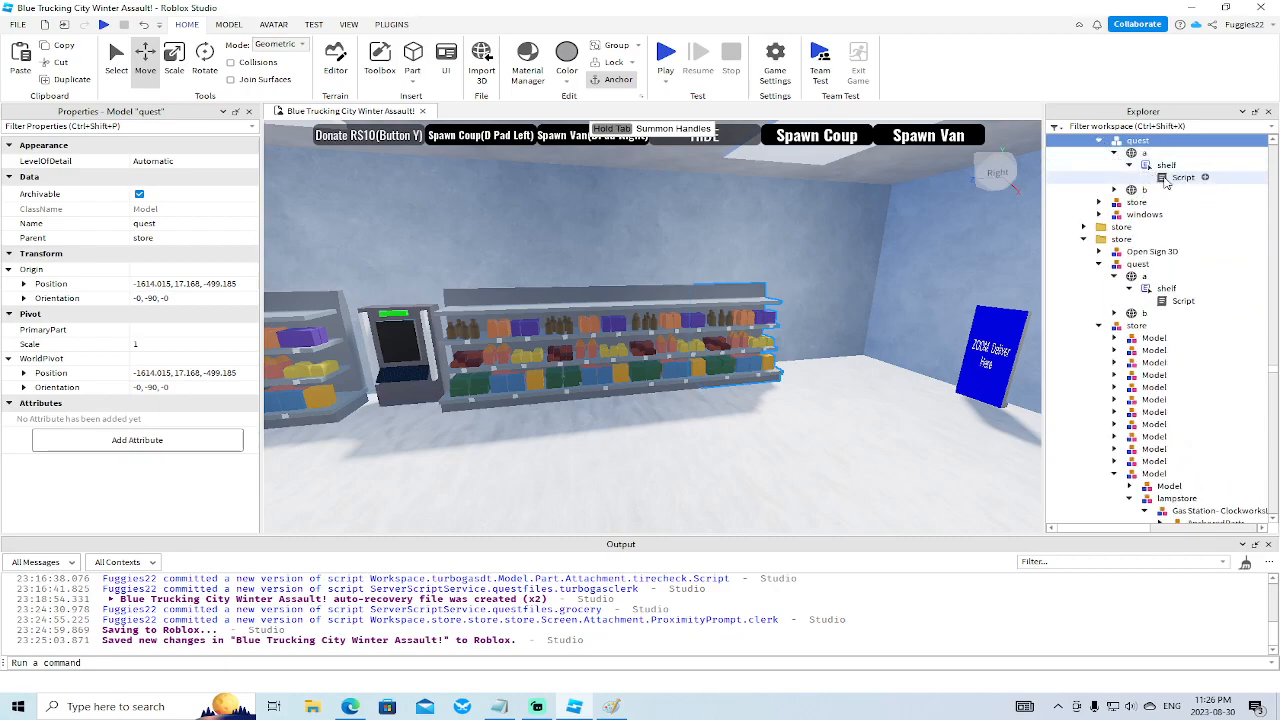
{"action": "double_click", "coordinate": [1165, 179]}
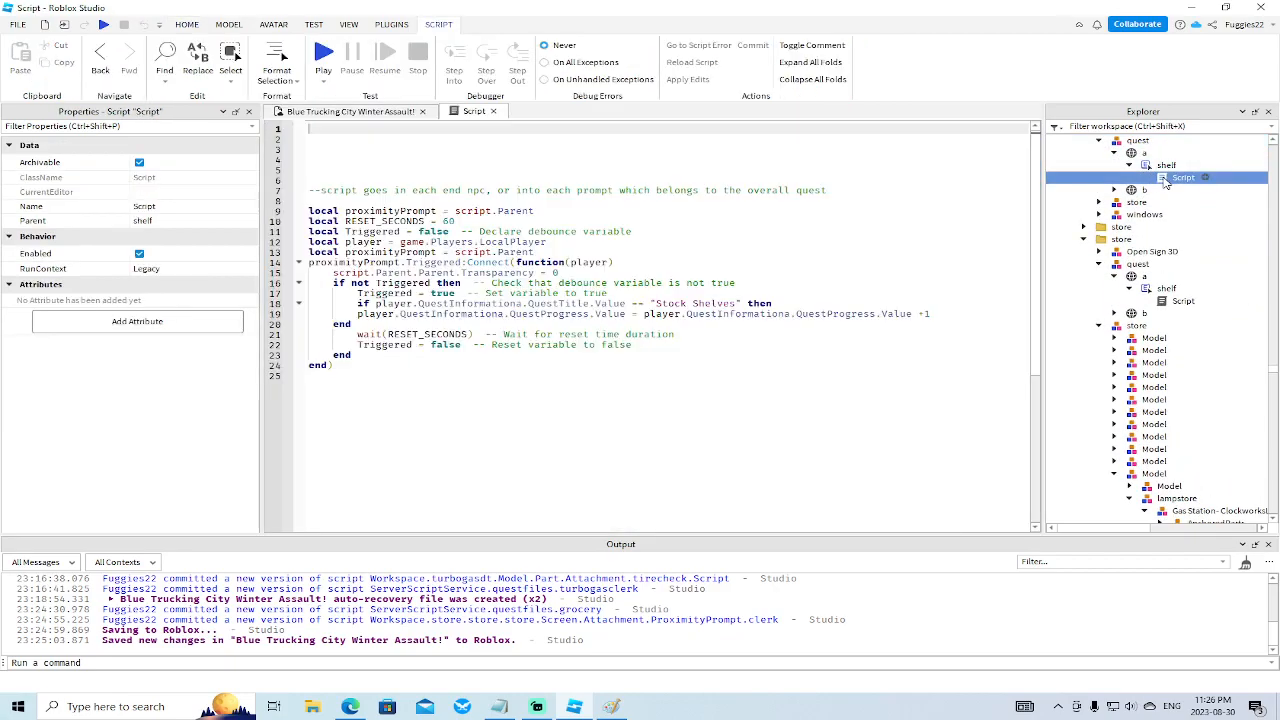
{"action": "left_click", "coordinate": [493, 111]}
Paste the copied Log In screen into the snow ground model outside the store building.
{"action": "right_click_drag", "start_coordinate": [706, 254], "coordinate": [729, 266]}
{"action": "key", "text": "w"}
{"action": "key", "text": "w"}
{"action": "key", "text": "w"}
{"action": "scroll", "coordinate": [729, 265], "scroll_direction": "down", "scroll_amount": 5}
{"action": "scroll", "coordinate": [729, 266], "scroll_direction": "up", "scroll_amount": 10}
{"action": "scroll", "coordinate": [729, 266], "scroll_direction": "up", "scroll_amount": 8}
{"action": "scroll", "coordinate": [729, 265], "scroll_direction": "down", "scroll_amount": 5}
{"action": "left_click", "coordinate": [600, 309]}
{"action": "right_click", "coordinate": [600, 309]}
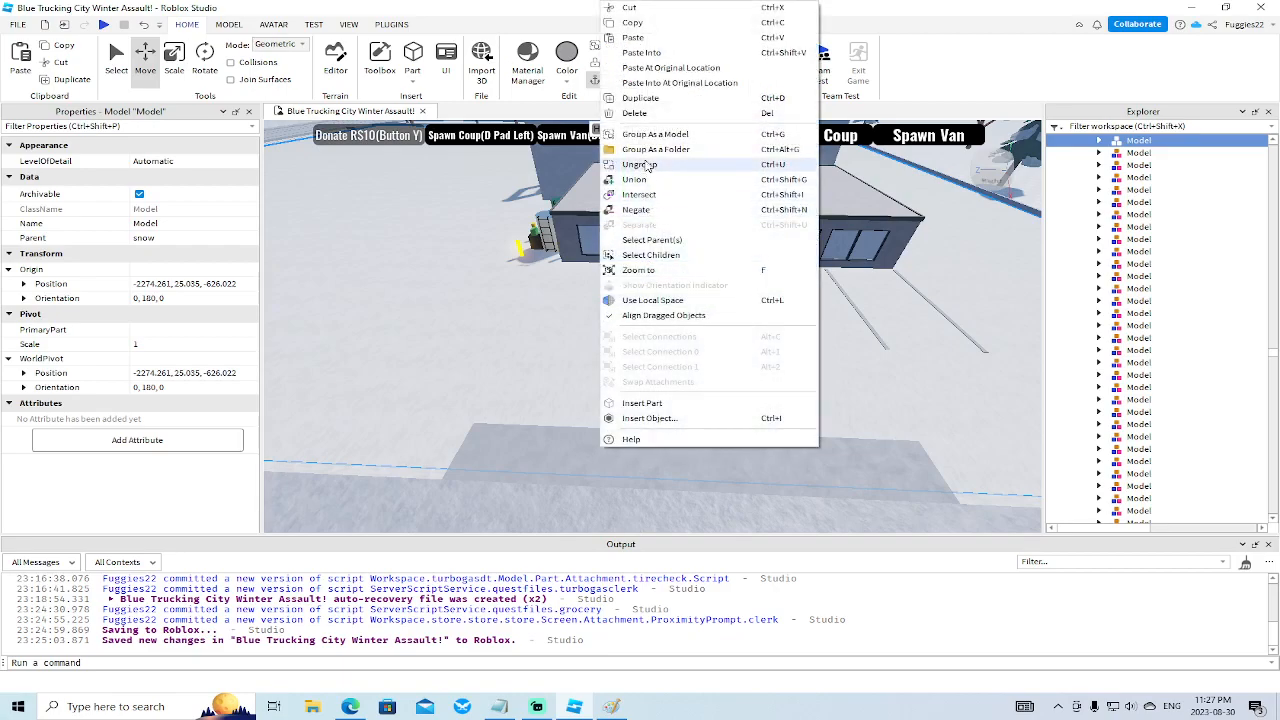
{"action": "left_click", "coordinate": [642, 52]}
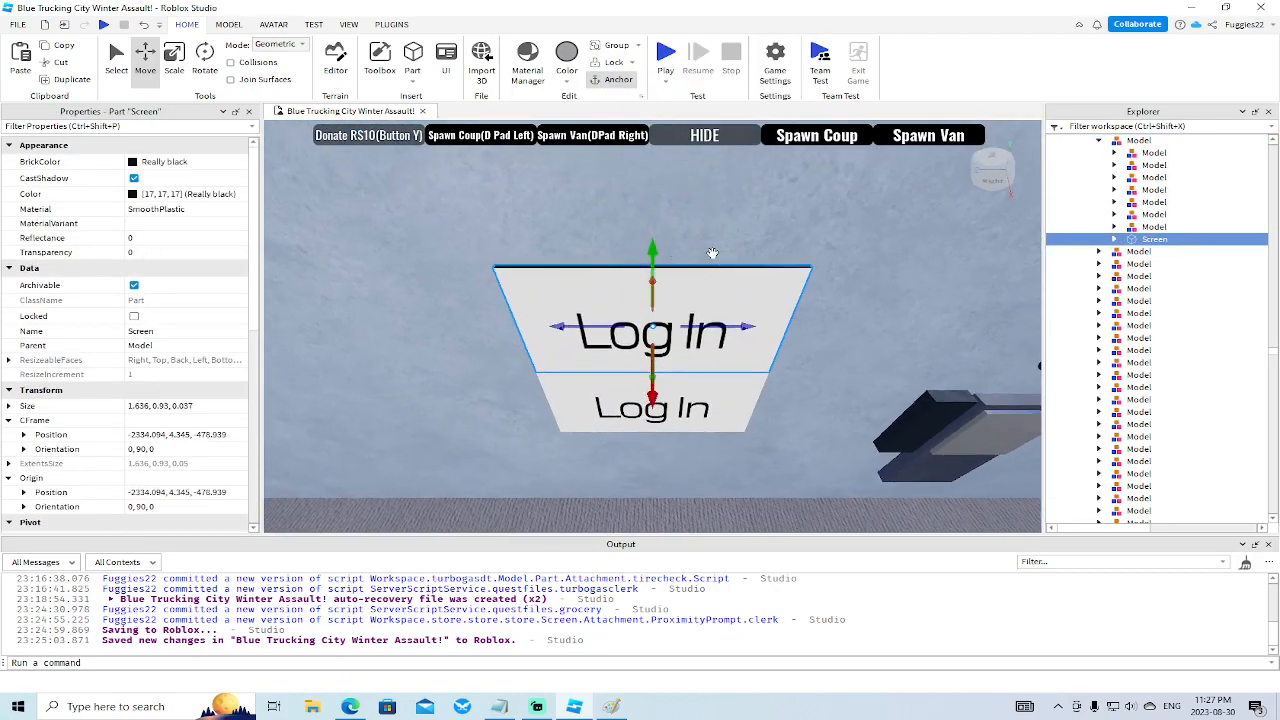
{"action": "right_click_drag", "start_coordinate": [711, 251], "coordinate": [714, 253]}
{"action": "scroll", "coordinate": [714, 253], "scroll_direction": "down", "scroll_amount": 5}
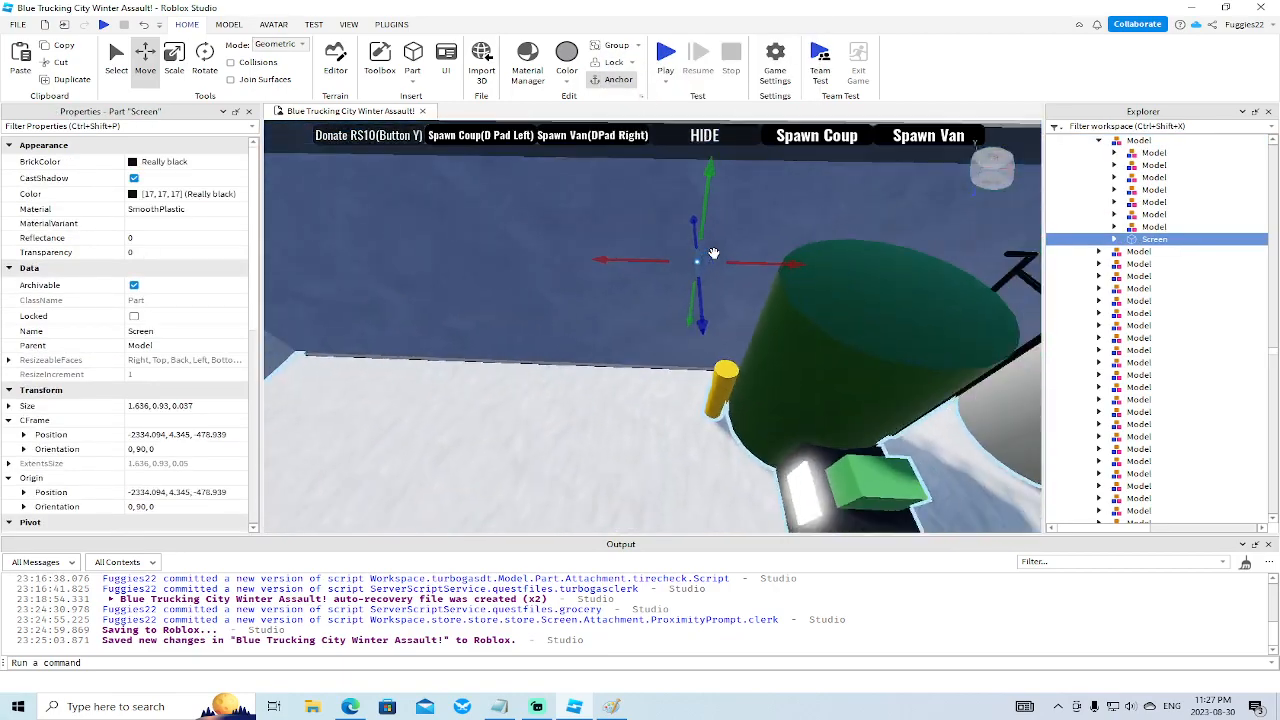
{"action": "scroll", "coordinate": [714, 253], "scroll_direction": "down", "scroll_amount": 5}
{"action": "key", "text": "d"}
{"action": "scroll", "coordinate": [1130, 245], "scroll_direction": "up", "scroll_amount": 3}
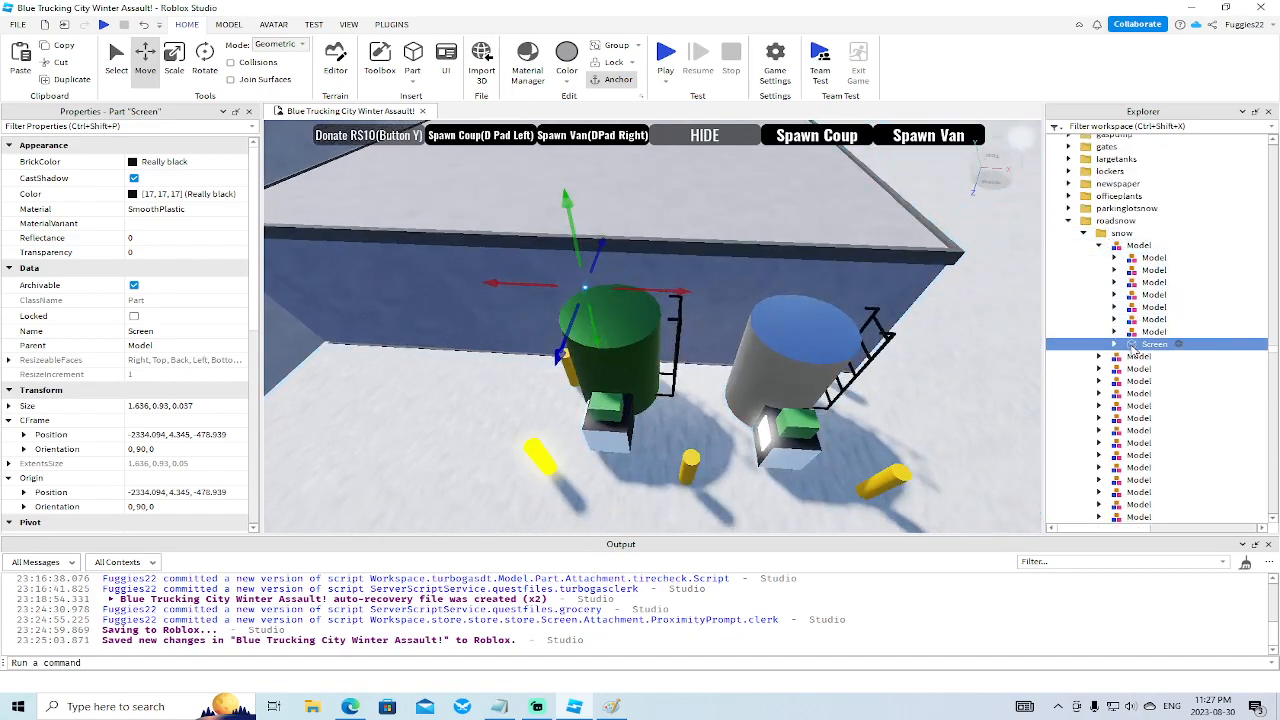
{"action": "left_click_drag", "start_coordinate": [1133, 349], "coordinate": [1140, 284]}
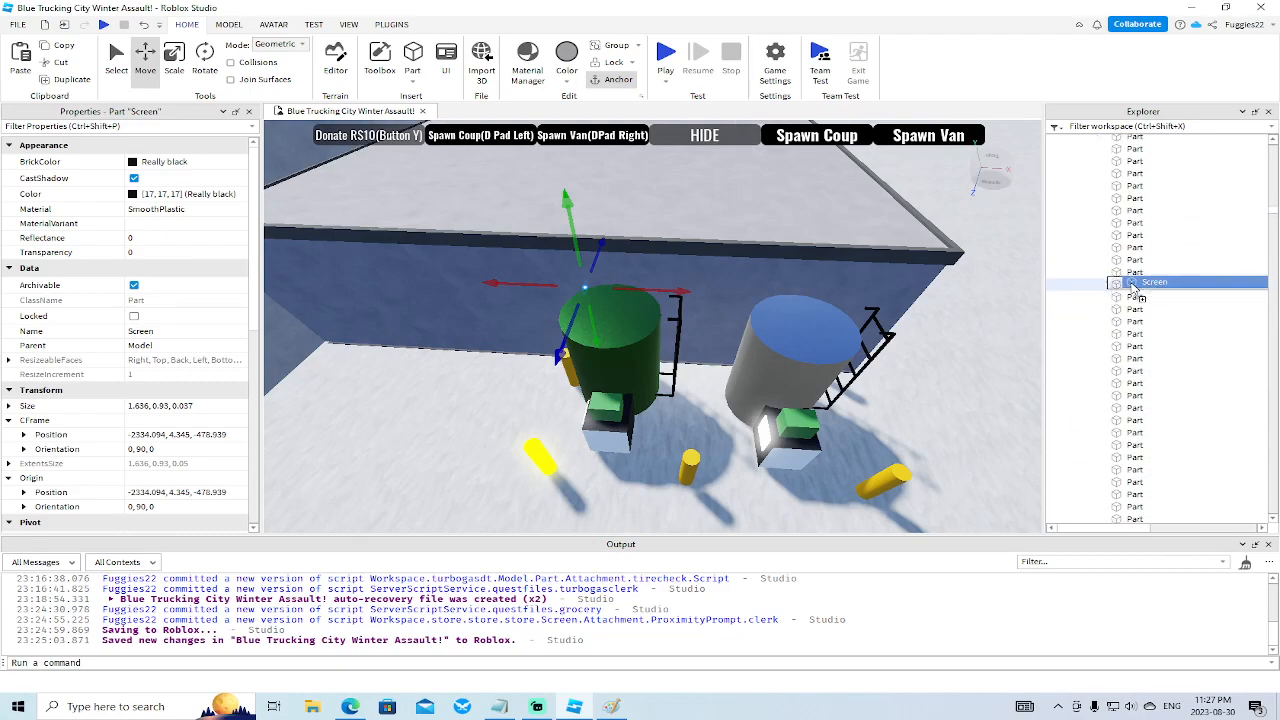
{"action": "scroll", "coordinate": [1132, 288], "scroll_direction": "up", "scroll_amount": 20}
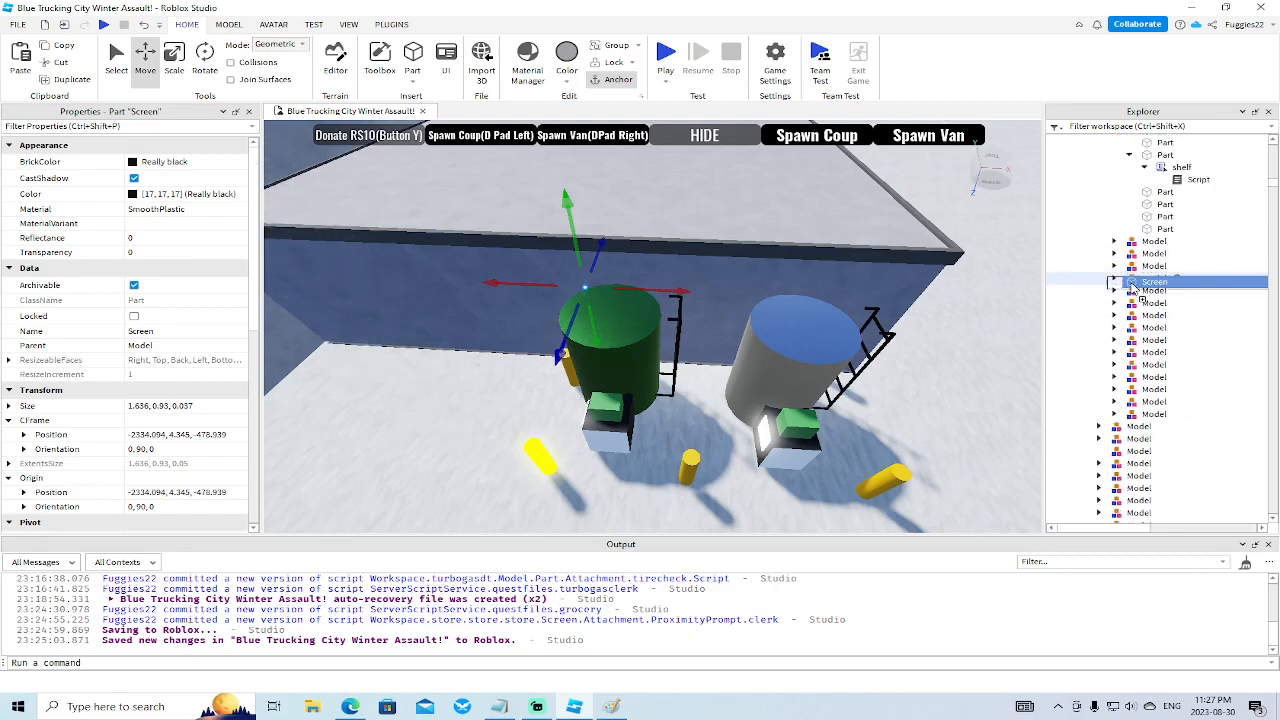
{"action": "scroll", "coordinate": [1132, 288], "scroll_direction": "down", "scroll_amount": 6}
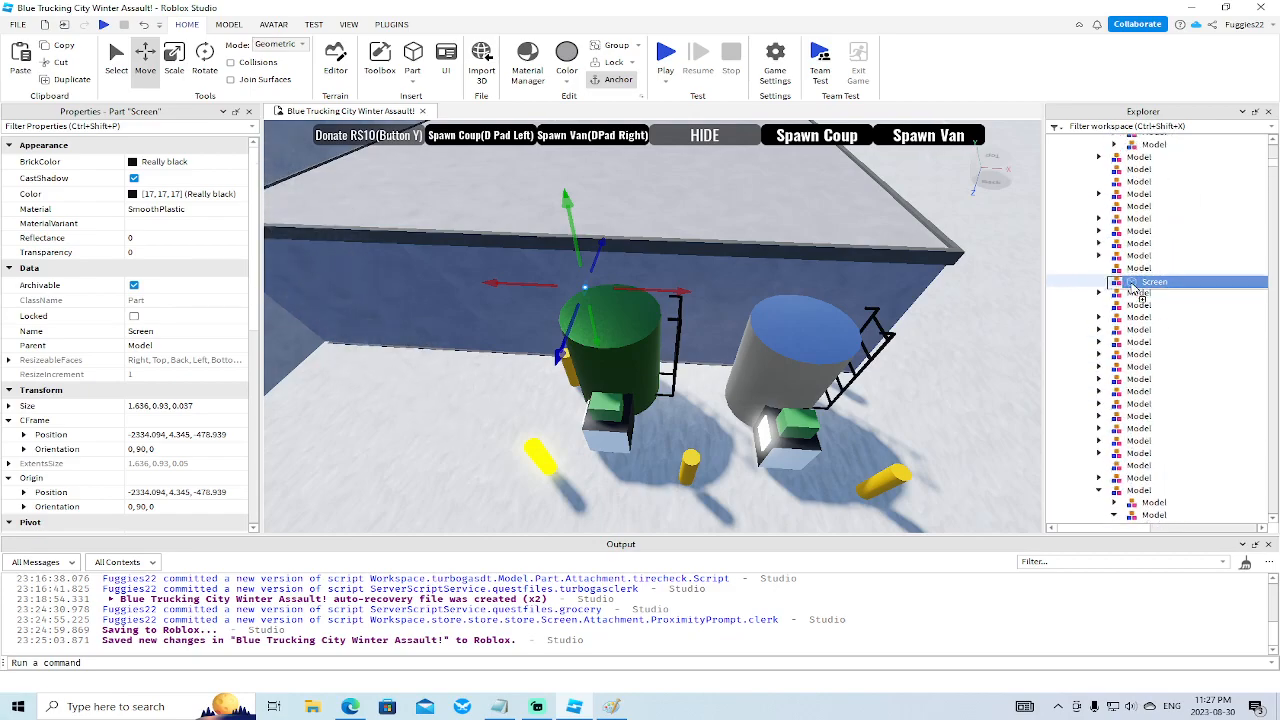
{"action": "scroll", "coordinate": [1132, 288], "scroll_direction": "up", "scroll_amount": 10}
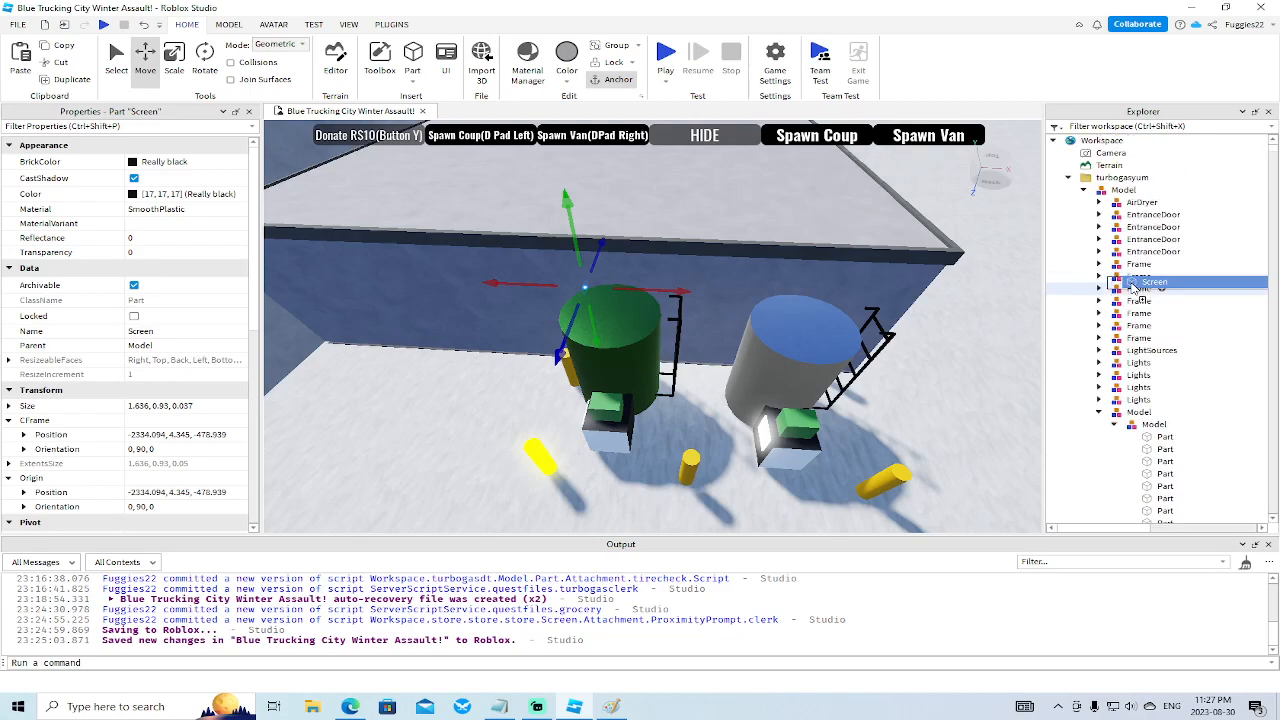
{"action": "left_click_drag", "start_coordinate": [1108, 293], "coordinate": [1060, 336]}
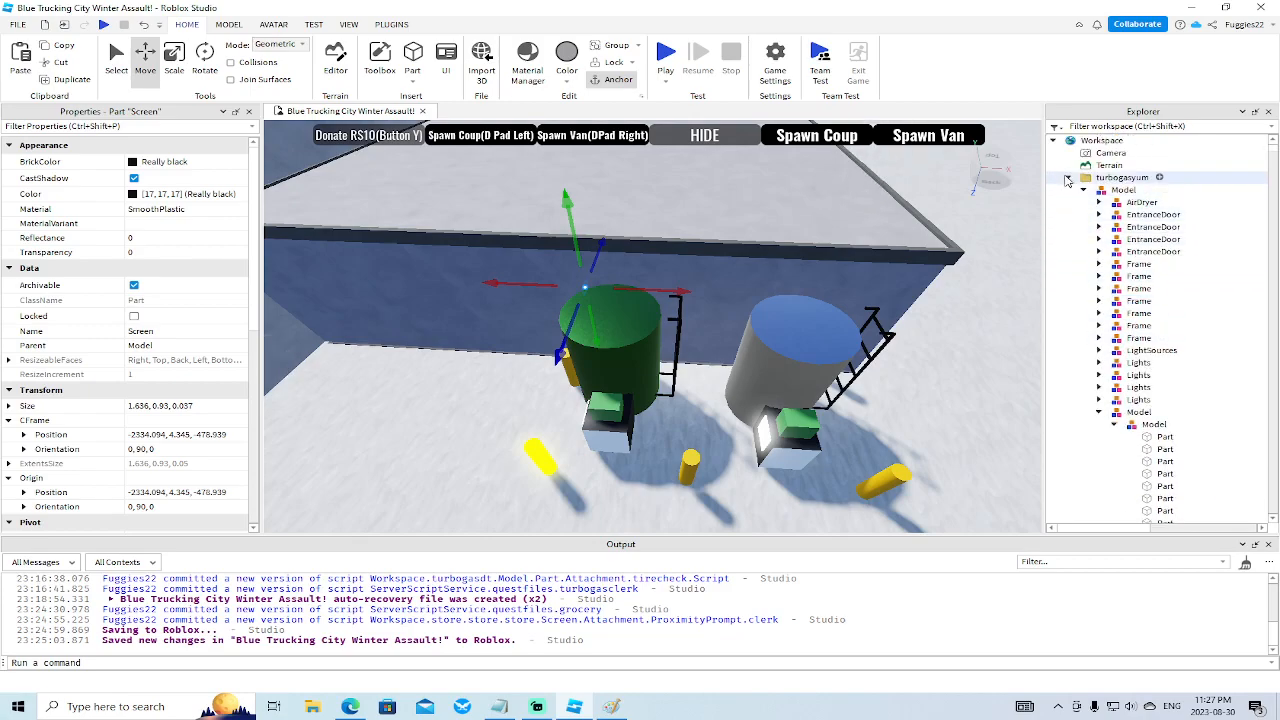
Collapse the turbogasyum and turbogasdt folders and reparent the pasted Screen from the snow model to the store folder.
{"action": "left_click", "coordinate": [1068, 177]}
{"action": "left_click", "coordinate": [1068, 190]}
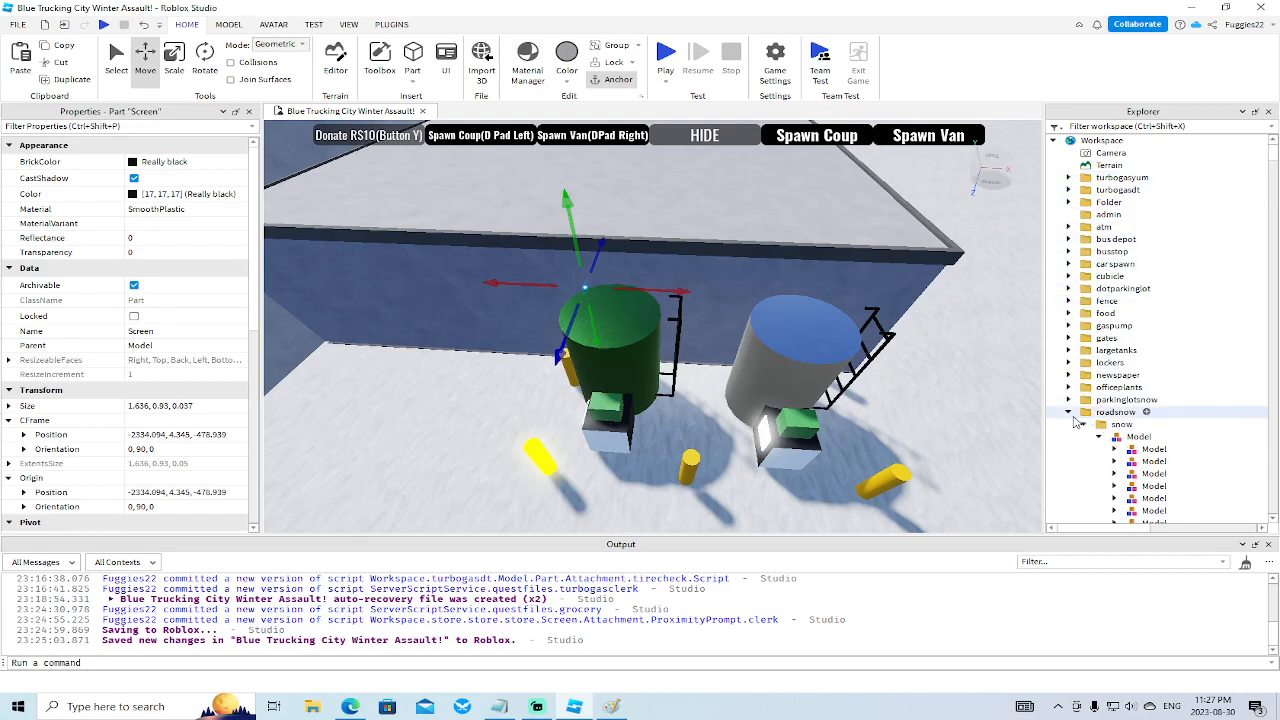
{"action": "scroll", "coordinate": [1105, 420], "scroll_direction": "down", "scroll_amount": 3}
{"action": "right_click", "coordinate": [1138, 408]}
{"action": "left_click", "coordinate": [993, 6]}
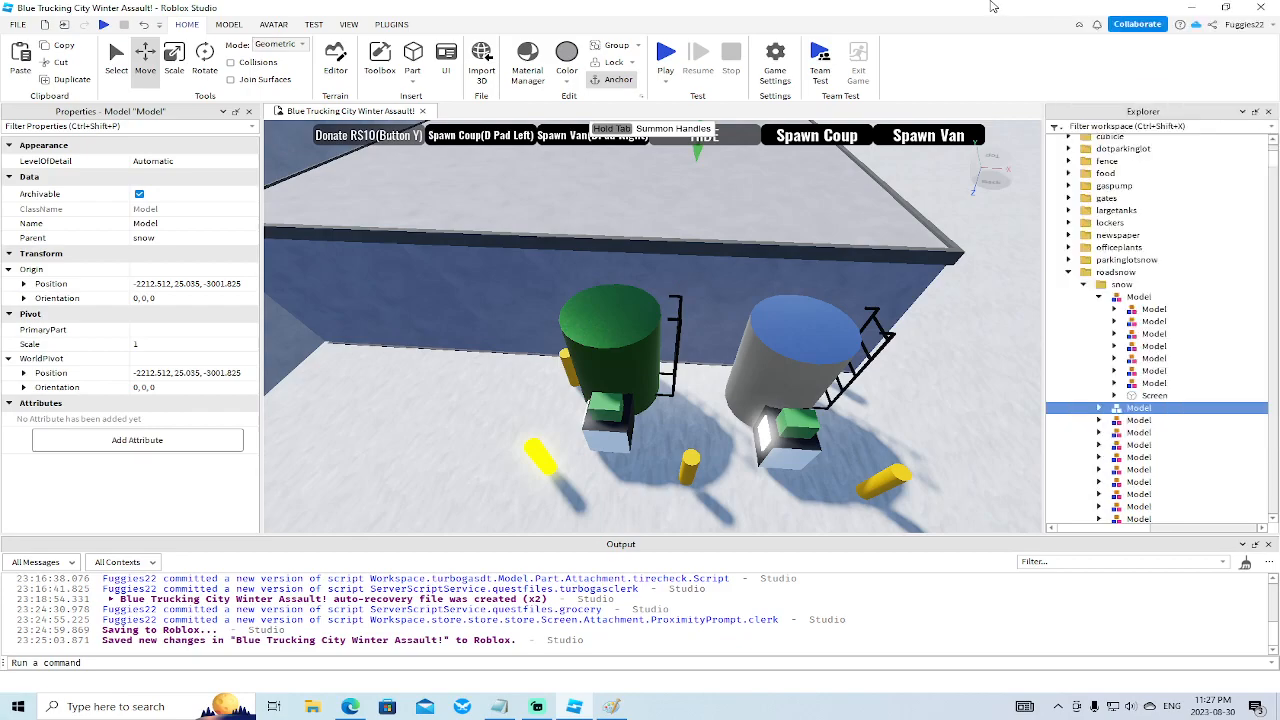
{"action": "left_click_drag", "start_coordinate": [1134, 396], "coordinate": [1089, 303]}
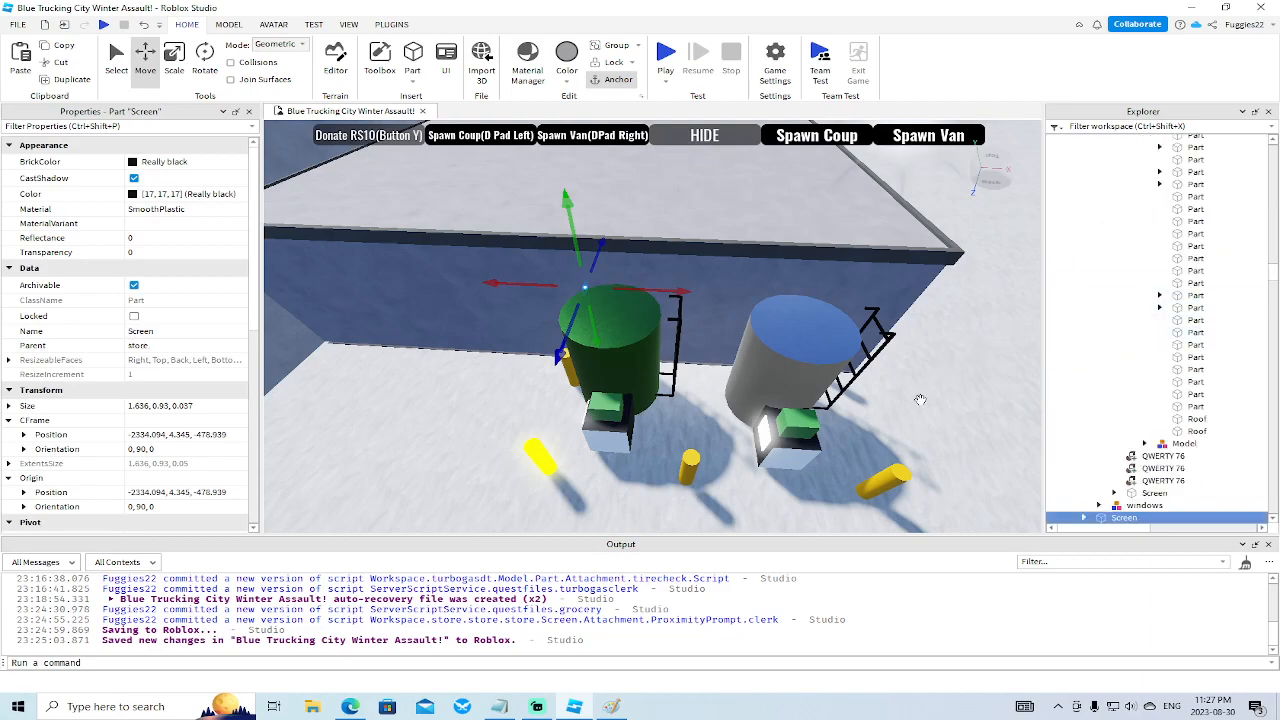
Slide the Log In screen across the snow along the X axis to about -440.6.
{"action": "left_click_drag", "start_coordinate": [688, 294], "coordinate": [744, 217]}
{"action": "scroll", "coordinate": [746, 217], "scroll_direction": "up", "scroll_amount": 5}
{"action": "scroll", "coordinate": [747, 217], "scroll_direction": "down", "scroll_amount": 4}
{"action": "scroll", "coordinate": [747, 217], "scroll_direction": "down", "scroll_amount": 3}
{"action": "left_click_drag", "start_coordinate": [614, 283], "coordinate": [917, 200]}
{"action": "key", "text": "f"}
{"action": "scroll", "coordinate": [917, 200], "scroll_direction": "down", "scroll_amount": 3}
{"action": "scroll", "coordinate": [917, 200], "scroll_direction": "down", "scroll_amount": 4}
{"action": "left_click_drag", "start_coordinate": [660, 265], "coordinate": [934, 209]}
{"action": "key", "text": "f"}
{"action": "scroll", "coordinate": [934, 209], "scroll_direction": "down", "scroll_amount": 4}
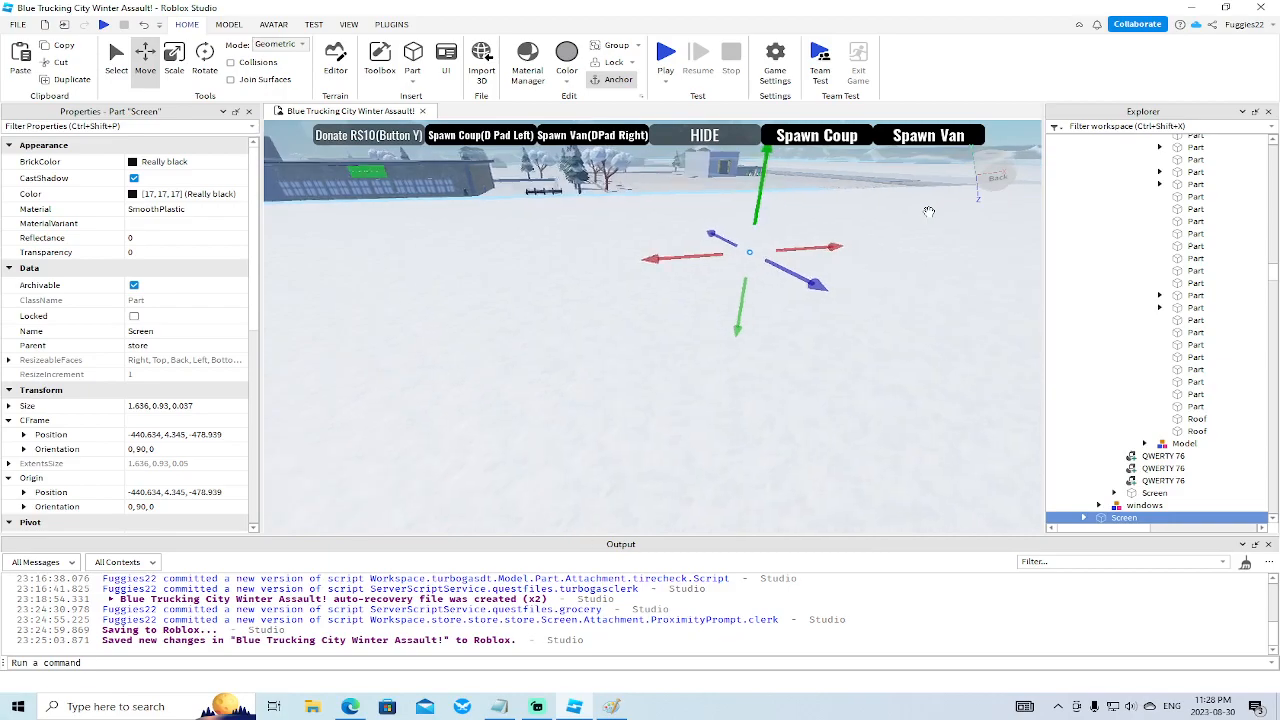
Bring the Log In screen near the next store building at about -229.6, 4.3, -848.6.
{"action": "right_click_drag", "start_coordinate": [929, 211], "coordinate": [860, 234]}
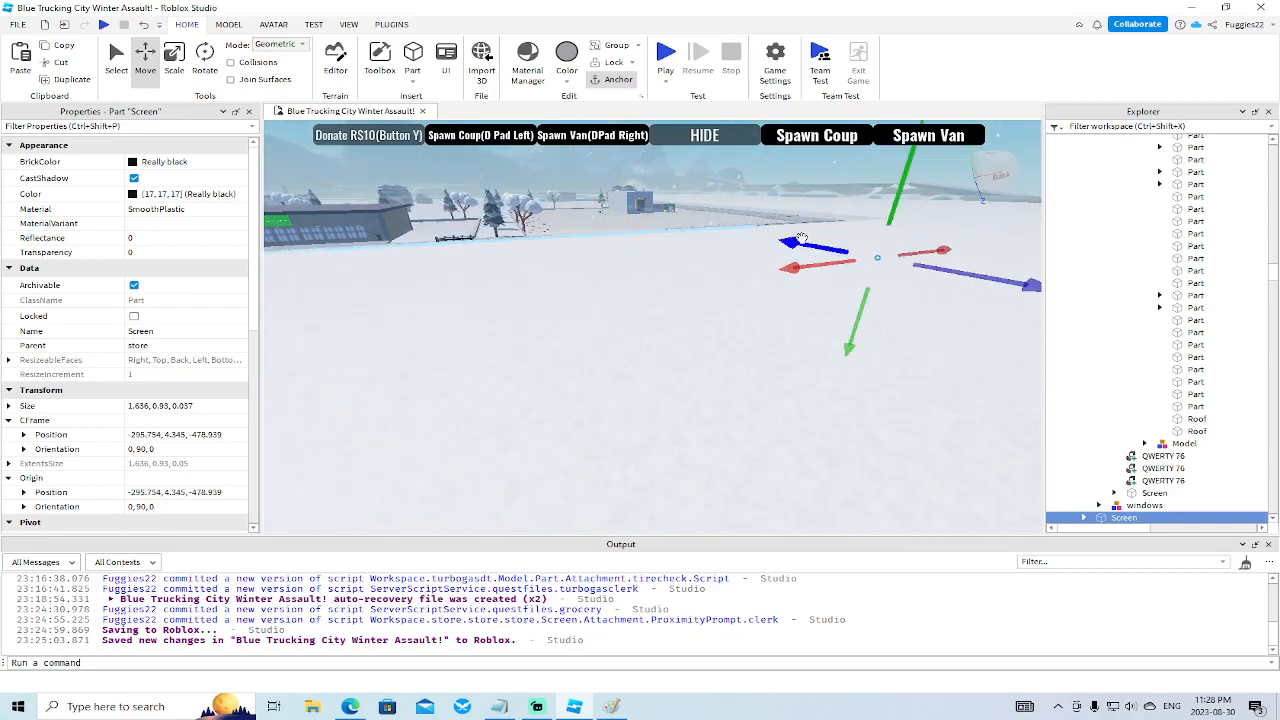
{"action": "key", "text": "f"}
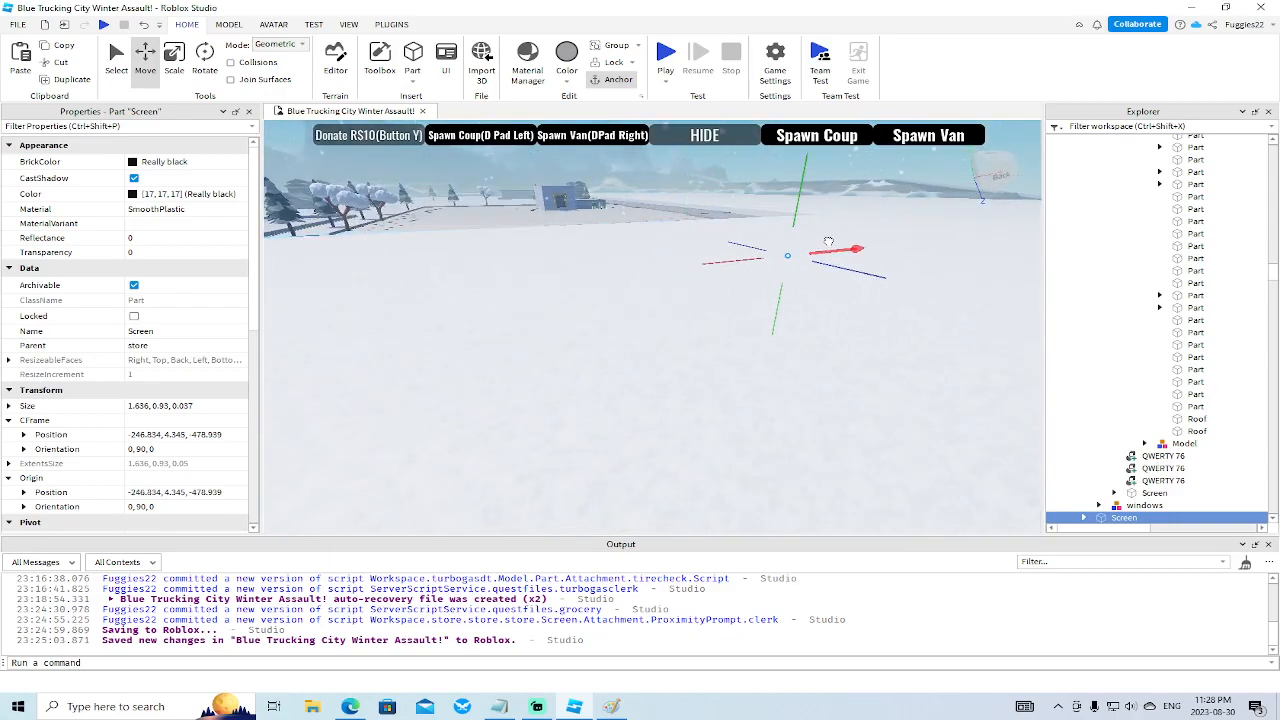
{"action": "left_click_drag", "start_coordinate": [613, 212], "coordinate": [600, 208]}
{"action": "key", "text": "f"}
{"action": "scroll", "coordinate": [598, 209], "scroll_direction": "down", "scroll_amount": 4}
{"action": "right_click_drag", "start_coordinate": [594, 209], "coordinate": [580, 239]}
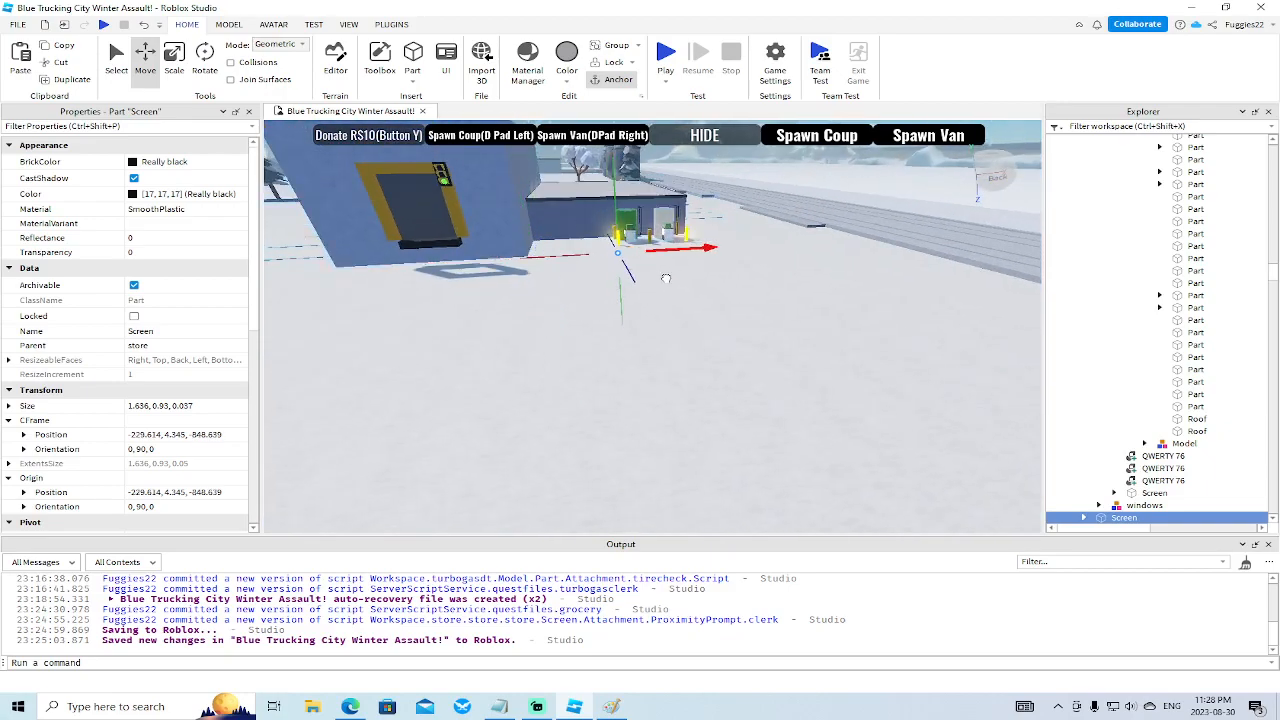
Move the Log In screen inside the store building, into the area behind the counter.
{"action": "left_click_drag", "start_coordinate": [637, 283], "coordinate": [617, 228]}
{"action": "key", "text": "f"}
{"action": "scroll", "coordinate": [621, 233], "scroll_direction": "down", "scroll_amount": 3}
{"action": "right_click_drag", "start_coordinate": [621, 233], "coordinate": [624, 235]}
{"action": "scroll", "coordinate": [623, 235], "scroll_direction": "up", "scroll_amount": 2}
{"action": "left_click_drag", "start_coordinate": [718, 350], "coordinate": [712, 426]}
{"action": "left_click_drag", "start_coordinate": [804, 371], "coordinate": [723, 354]}
{"action": "right_click_drag", "start_coordinate": [723, 354], "coordinate": [723, 354]}
{"action": "left_click_drag", "start_coordinate": [723, 354], "coordinate": [806, 360]}
{"action": "right_click_drag", "start_coordinate": [806, 360], "coordinate": [806, 360]}
{"action": "scroll", "coordinate": [806, 360], "scroll_direction": "up", "scroll_amount": 2}
Delete the object on the wall behind the counter, between the Log In screen and the wall computer.
{"action": "left_click", "coordinate": [605, 351]}
{"action": "left_click", "coordinate": [609, 385], "text": "ctrl+alt"}
{"action": "key", "text": "Delete"}
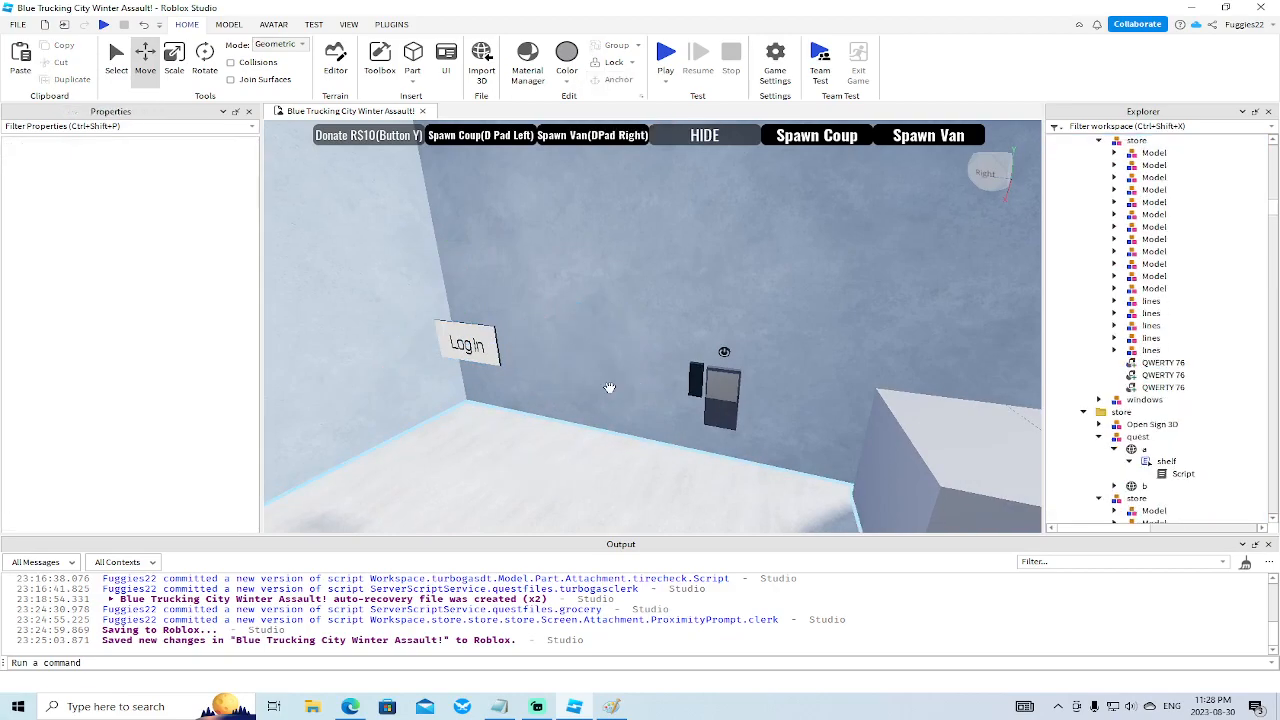
Position the Log In screen against the wall behind the counter at about -226.0, 4.3, -887.1.
{"action": "left_click", "coordinate": [485, 346]}
{"action": "left_click_drag", "start_coordinate": [427, 358], "coordinate": [513, 329]}
{"action": "right_click_drag", "start_coordinate": [509, 331], "coordinate": [509, 371]}
{"action": "key", "text": "w"}
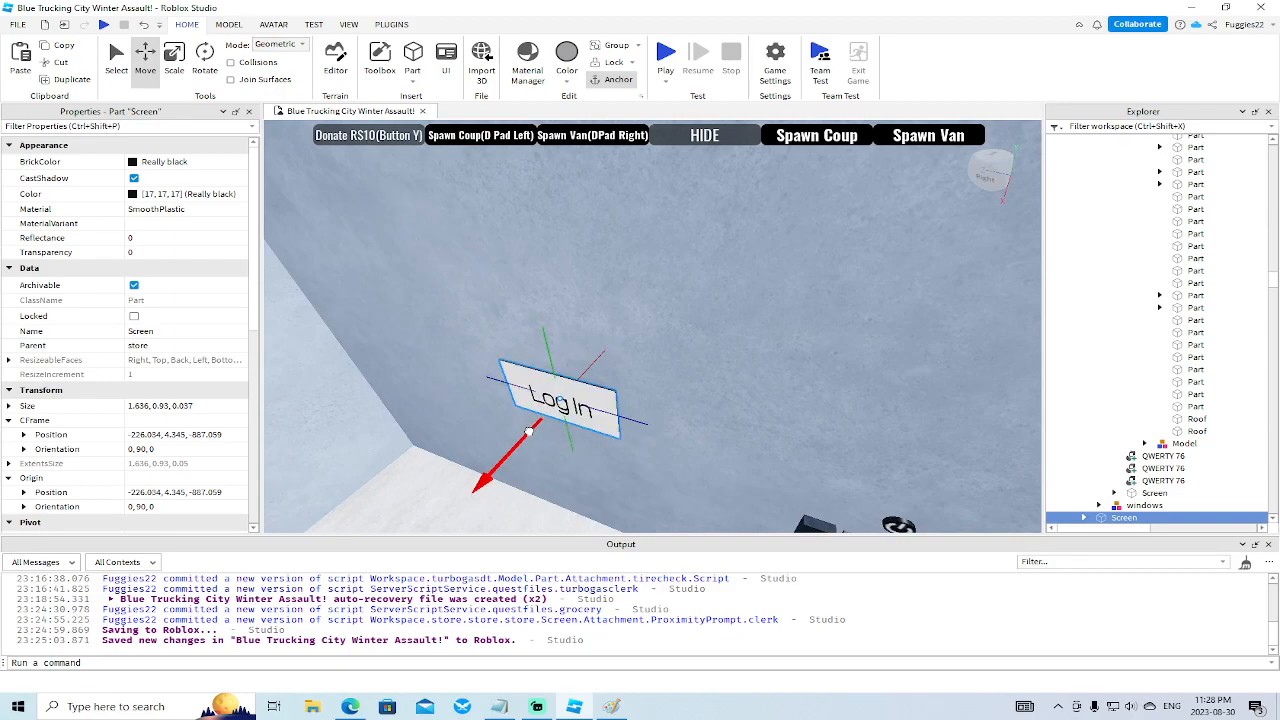
Survey the city from above, examining its buildings and roads, and return to the Log In screen behind the counter.
{"action": "scroll", "coordinate": [529, 431], "scroll_direction": "down", "scroll_amount": 10}
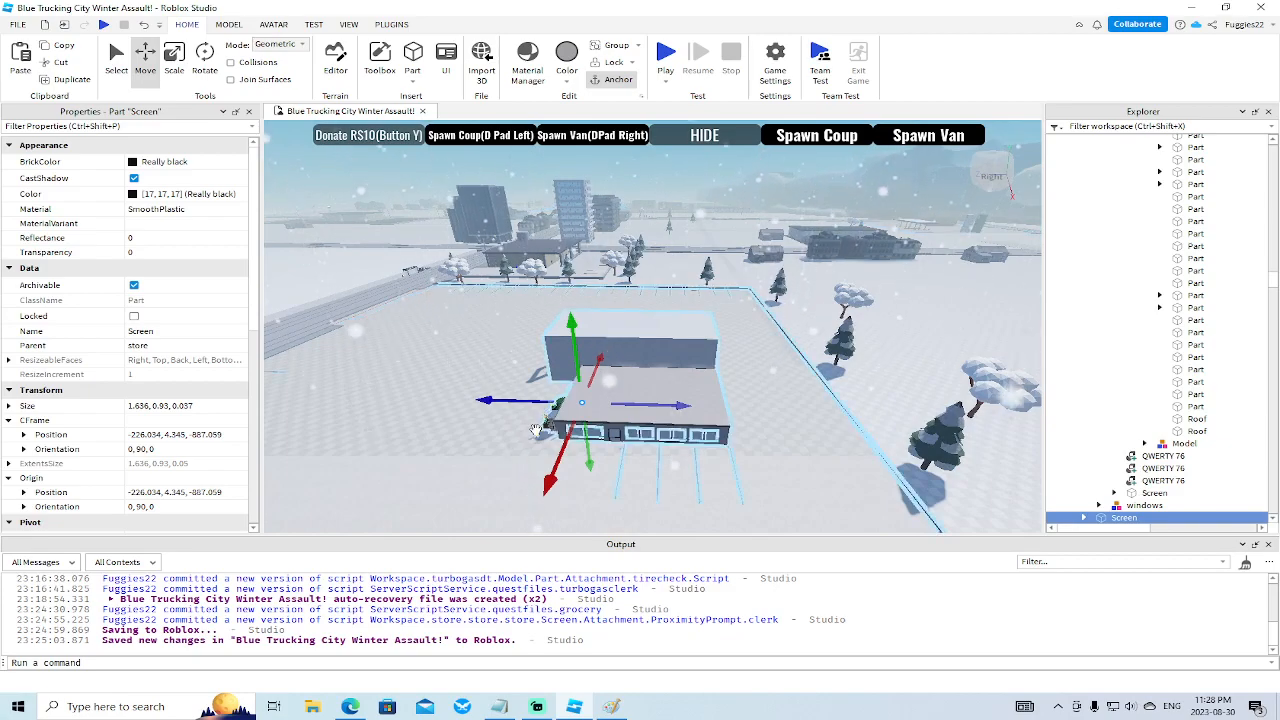
{"action": "right_click_drag", "start_coordinate": [739, 386], "coordinate": [739, 386]}
{"action": "key", "text": "w"}
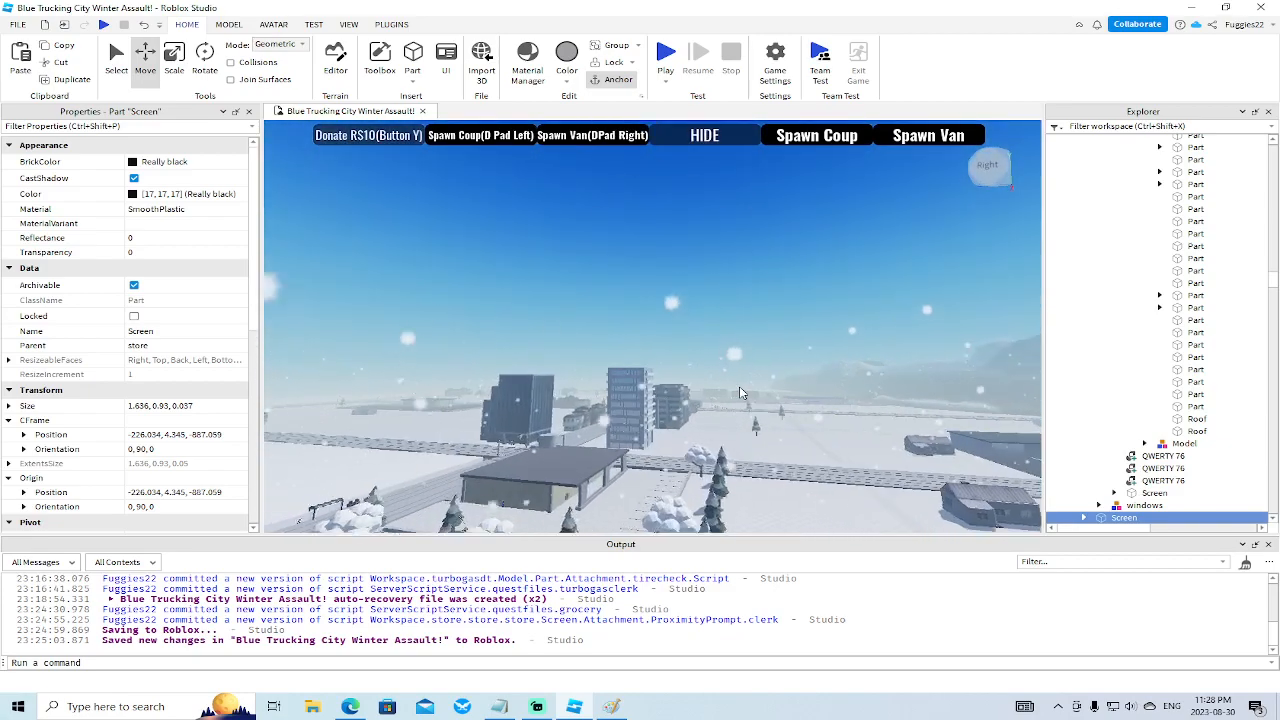
{"action": "key", "text": "w"}
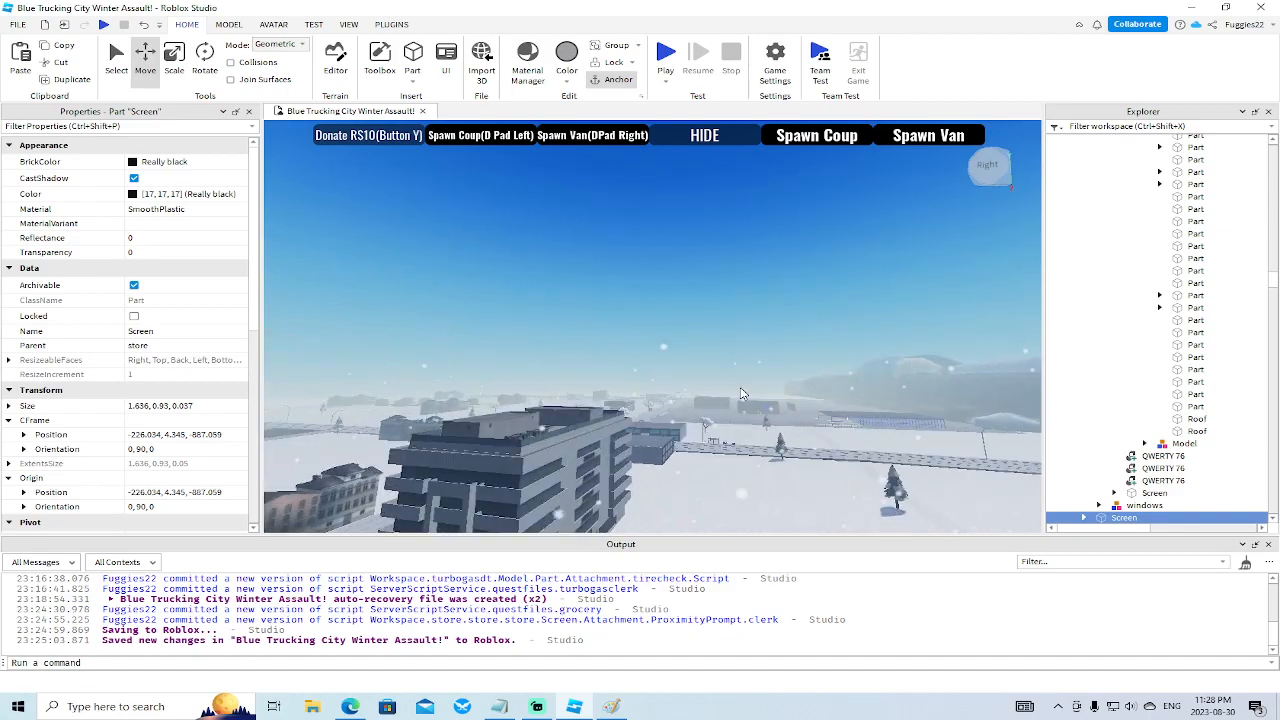
{"action": "right_click_drag", "start_coordinate": [739, 386], "coordinate": [740, 387]}
{"action": "key", "text": "w"}
{"action": "key", "text": "w"}
{"action": "key", "text": "s"}
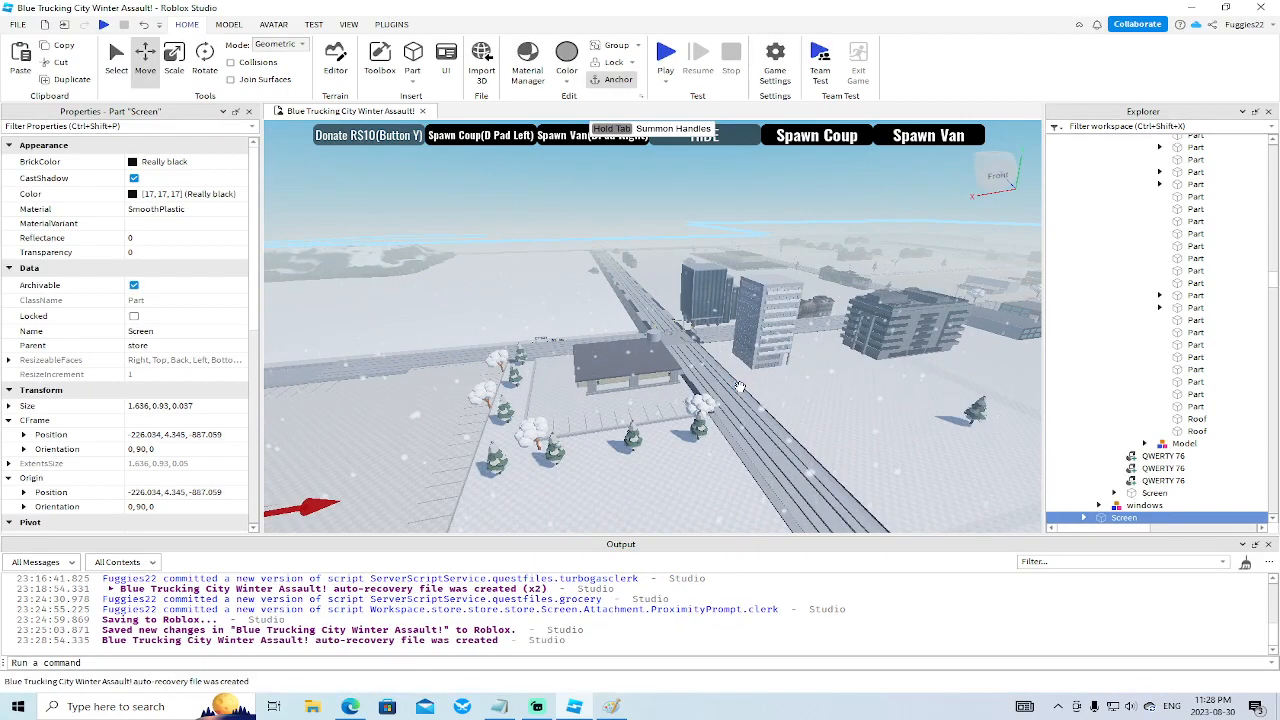
{"action": "right_click_drag", "start_coordinate": [749, 370], "coordinate": [779, 348]}
{"action": "key", "text": "w"}
{"action": "key", "text": "s"}
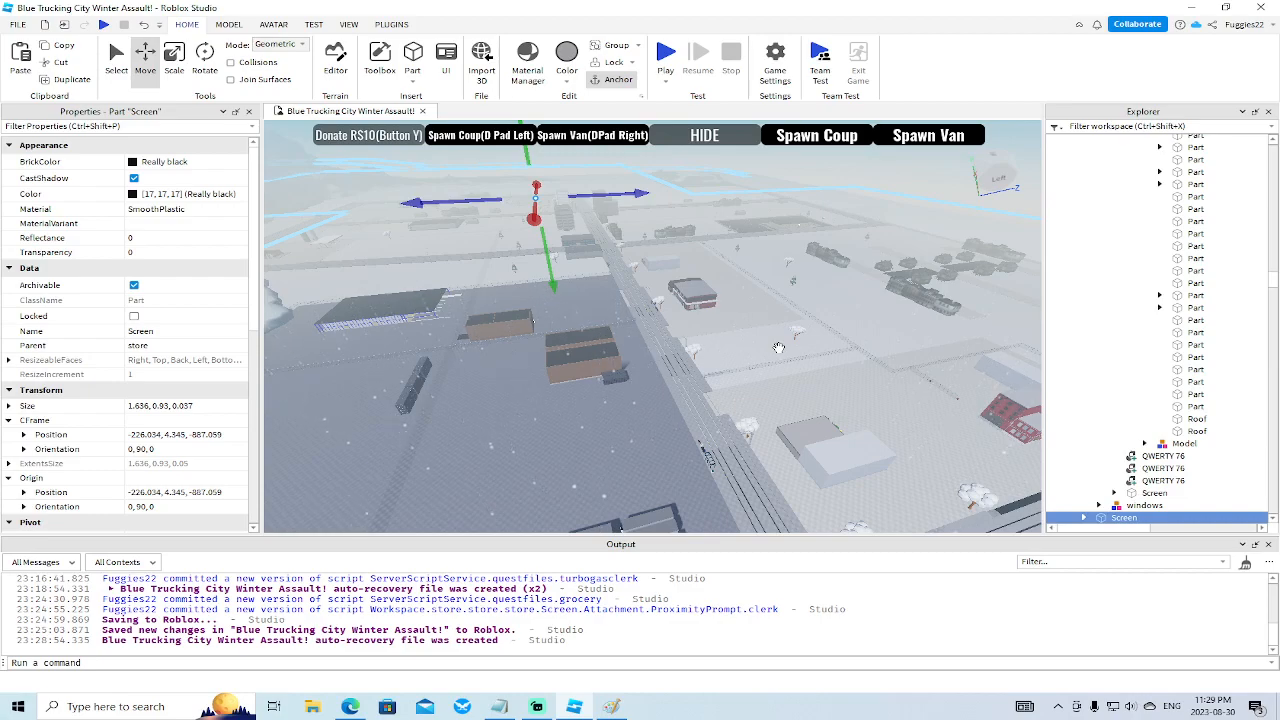
{"action": "key", "text": "w"}
{"action": "right_click_drag", "start_coordinate": [730, 243], "coordinate": [730, 243]}
{"action": "key", "text": "w"}
{"action": "key", "text": "w"}
{"action": "right_click_drag", "start_coordinate": [809, 291], "coordinate": [808, 292]}
{"action": "scroll", "coordinate": [809, 293], "scroll_direction": "up", "scroll_amount": 8}
{"action": "scroll", "coordinate": [808, 291], "scroll_direction": "up", "scroll_amount": 5}
{"action": "scroll", "coordinate": [808, 291], "scroll_direction": "up", "scroll_amount": 5}
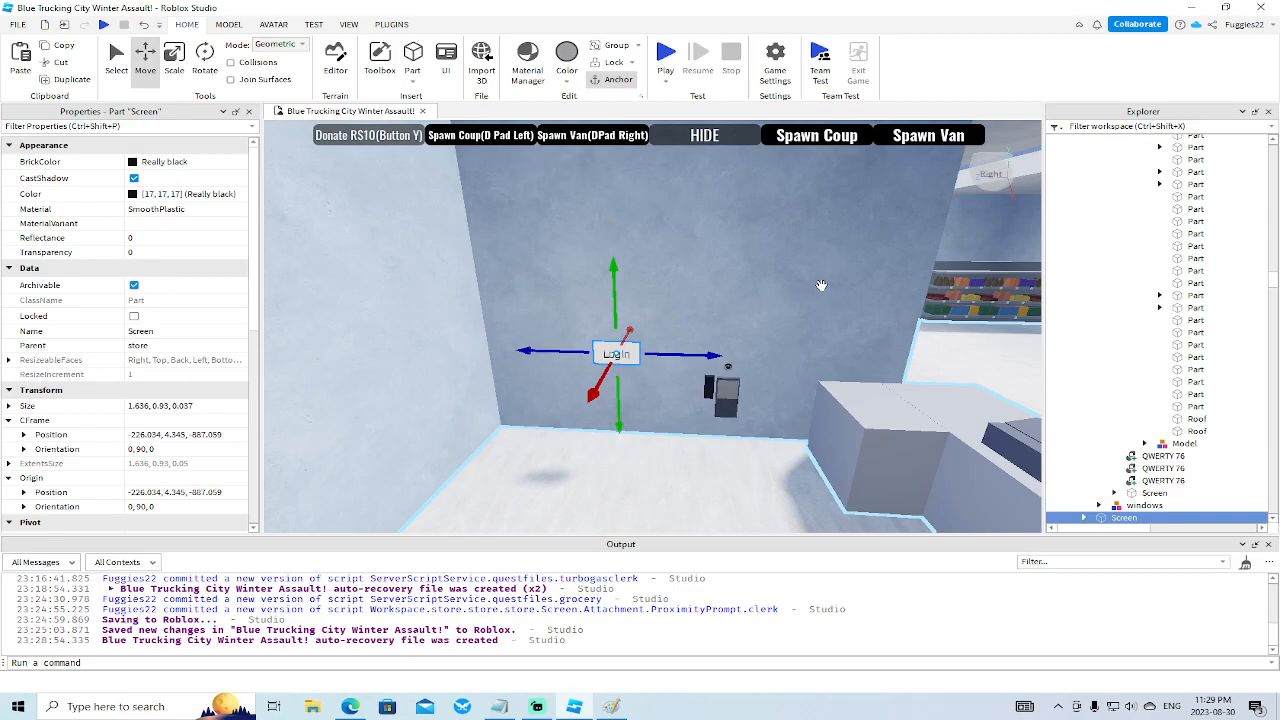
Examine the store building's exterior and the surrounding snowy lot from several angles.
{"action": "scroll", "coordinate": [821, 285], "scroll_direction": "down", "scroll_amount": 15}
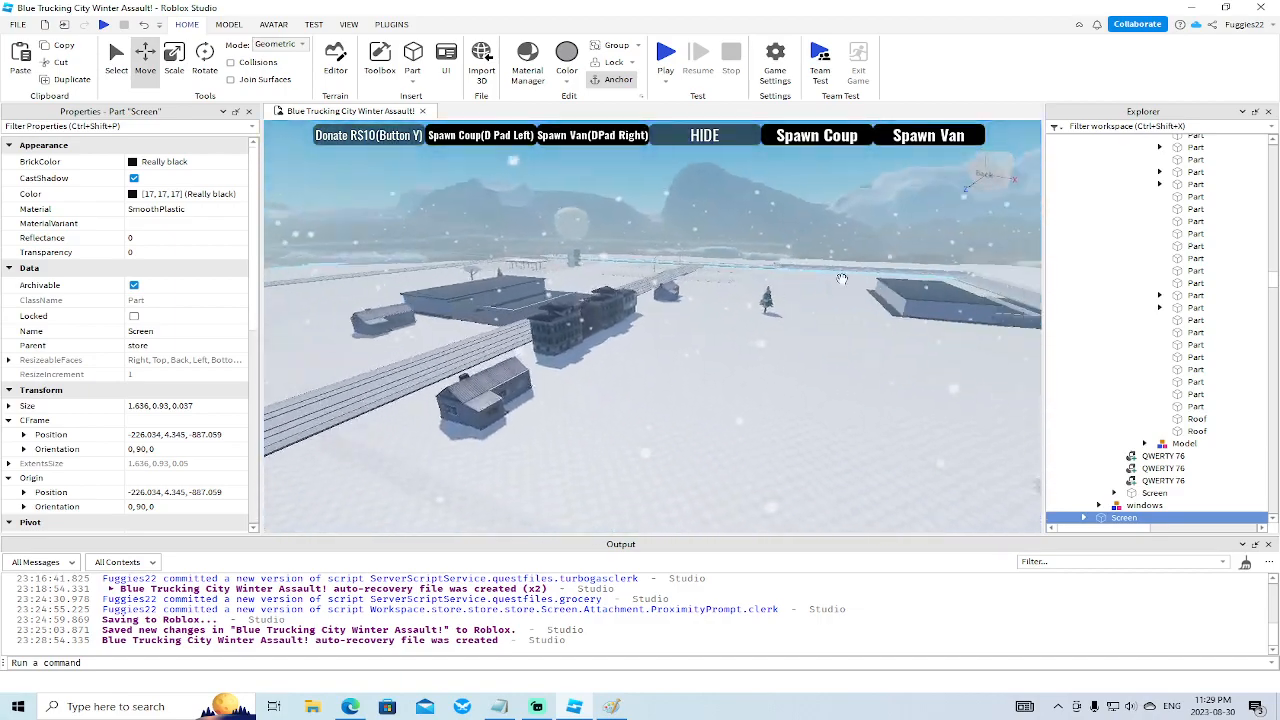
{"action": "scroll", "coordinate": [841, 279], "scroll_direction": "up", "scroll_amount": 12}
{"action": "scroll", "coordinate": [836, 279], "scroll_direction": "up", "scroll_amount": 10}
{"action": "right_click_drag", "start_coordinate": [838, 278], "coordinate": [836, 279]}
{"action": "scroll", "coordinate": [836, 279], "scroll_direction": "down", "scroll_amount": 8}
{"action": "scroll", "coordinate": [836, 279], "scroll_direction": "up", "scroll_amount": 5}
{"action": "scroll", "coordinate": [836, 279], "scroll_direction": "down", "scroll_amount": 6}
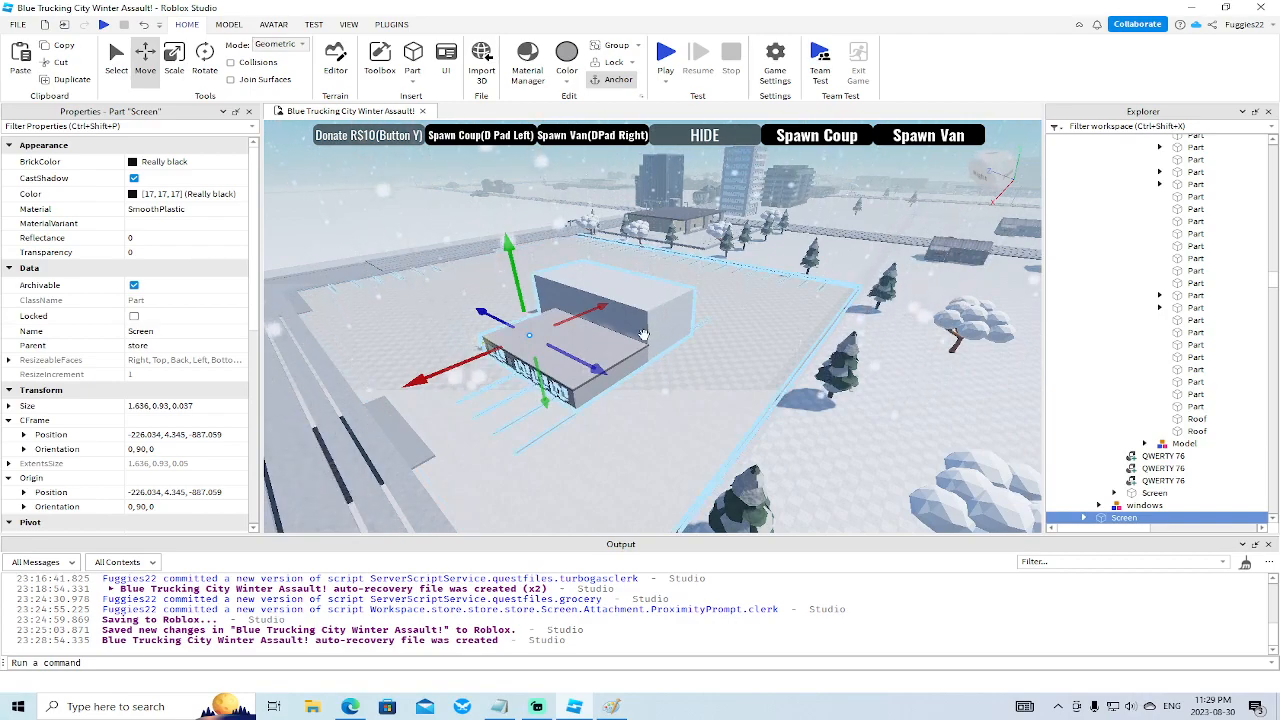
{"action": "right_click_drag", "start_coordinate": [636, 333], "coordinate": [600, 327]}
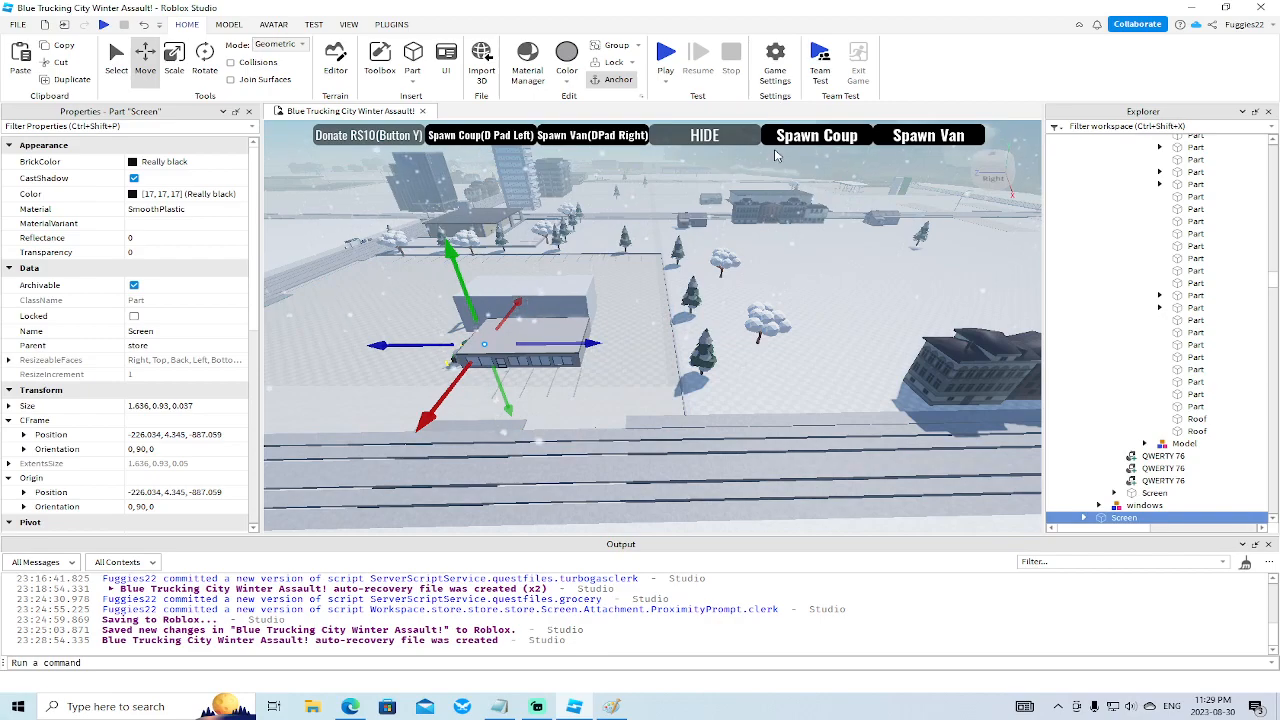
{"action": "right_click_drag", "start_coordinate": [644, 287], "coordinate": [644, 266]}
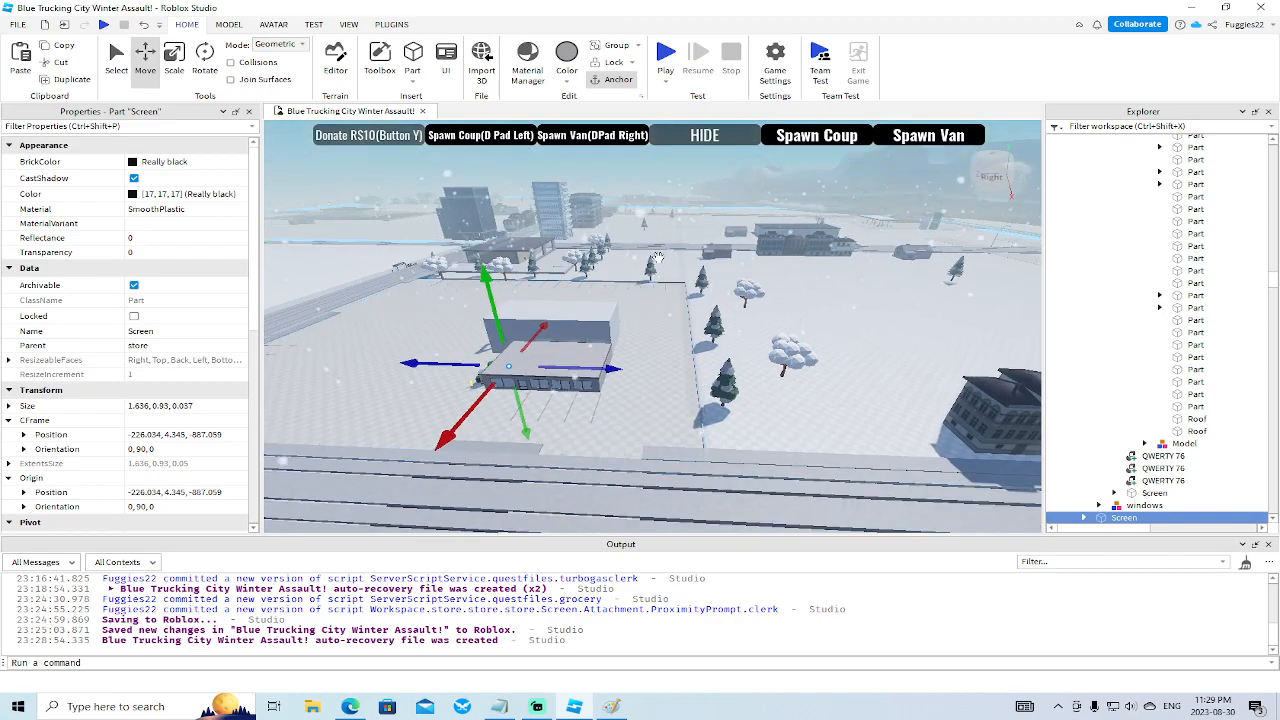